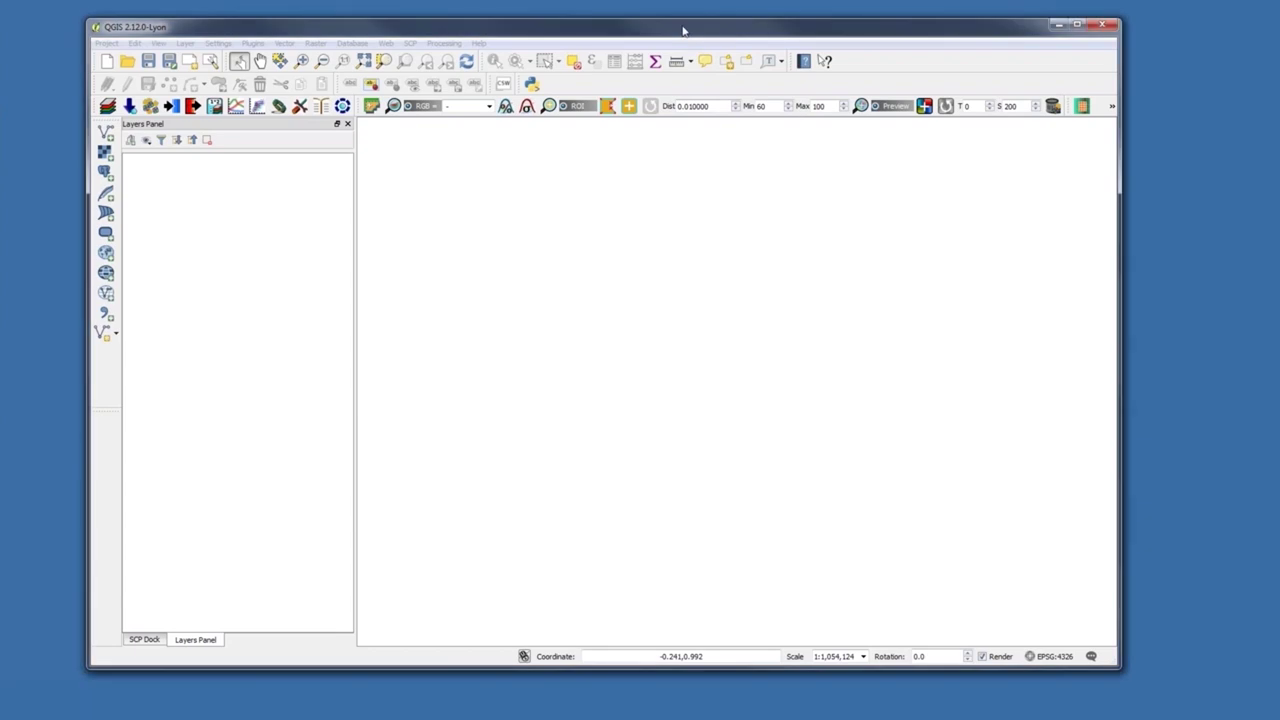
# Load the Landsat_calaveras TIFF from the Landsat folder into the project as a raster layer
pyautogui.moveTo(683, 31); pyautogui.dragTo(714, 39)
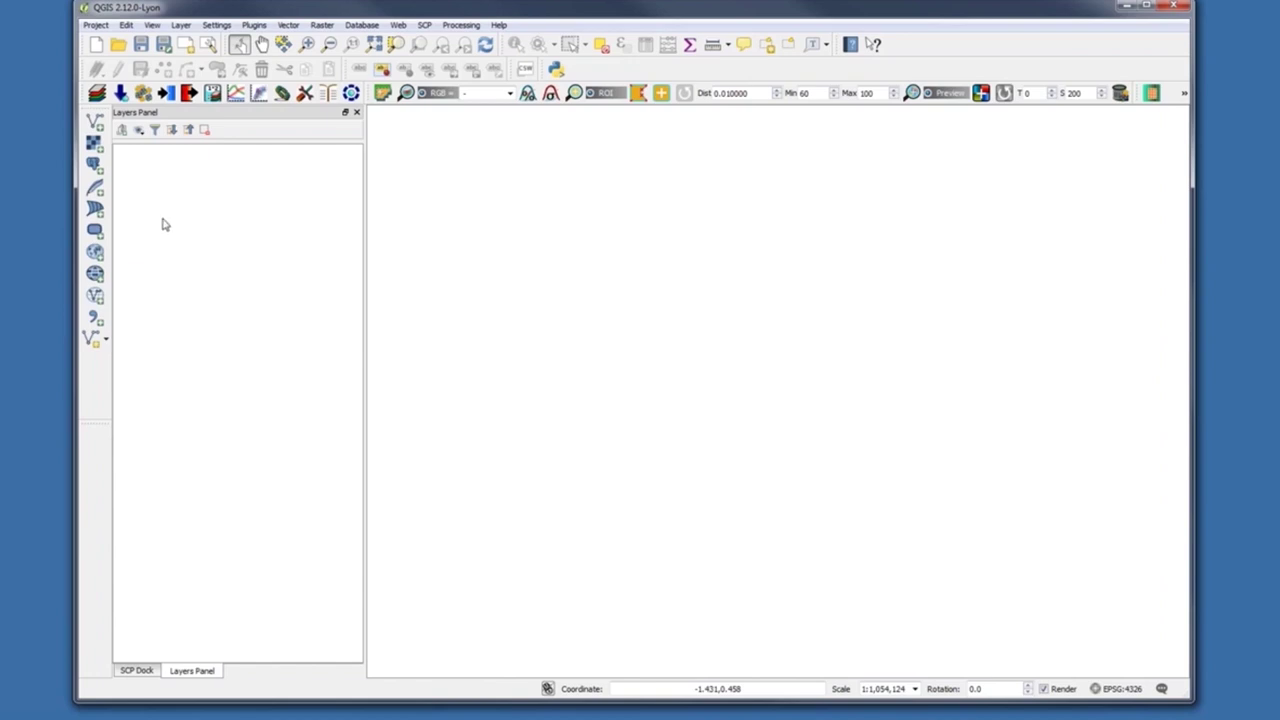
pyautogui.click(94, 145)
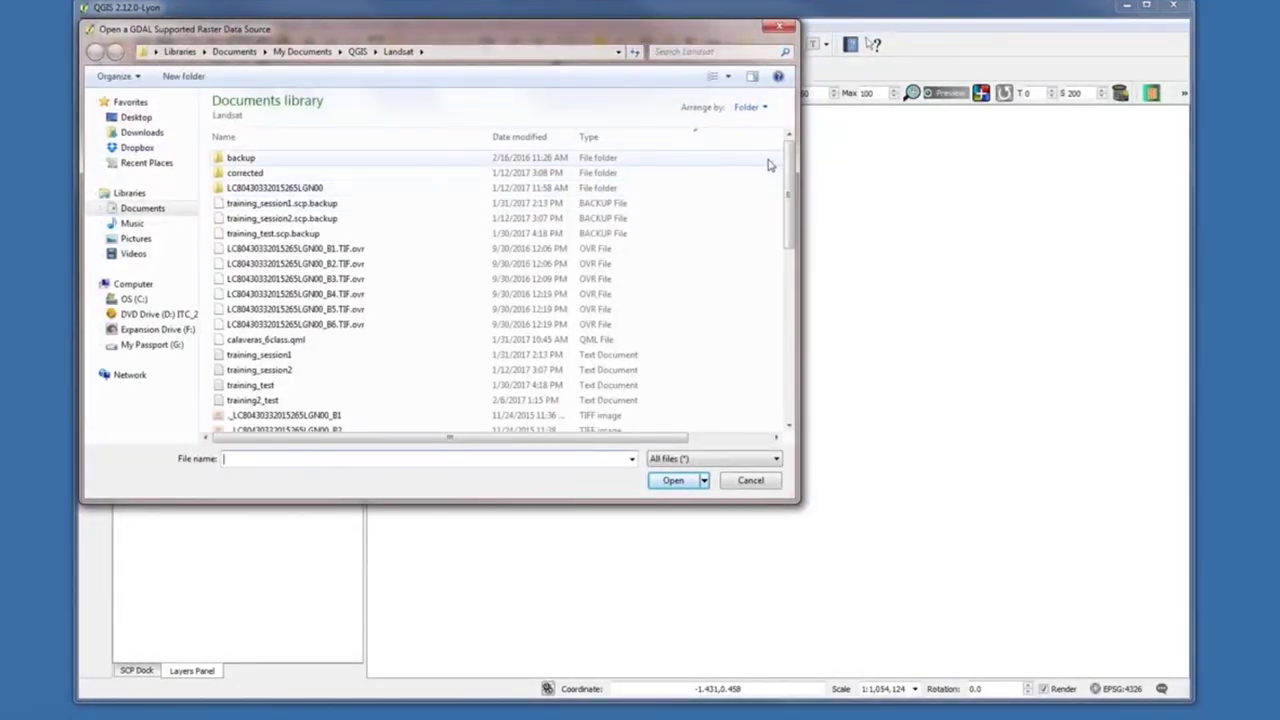
pyautogui.moveTo(788, 172); pyautogui.dragTo(790, 297)
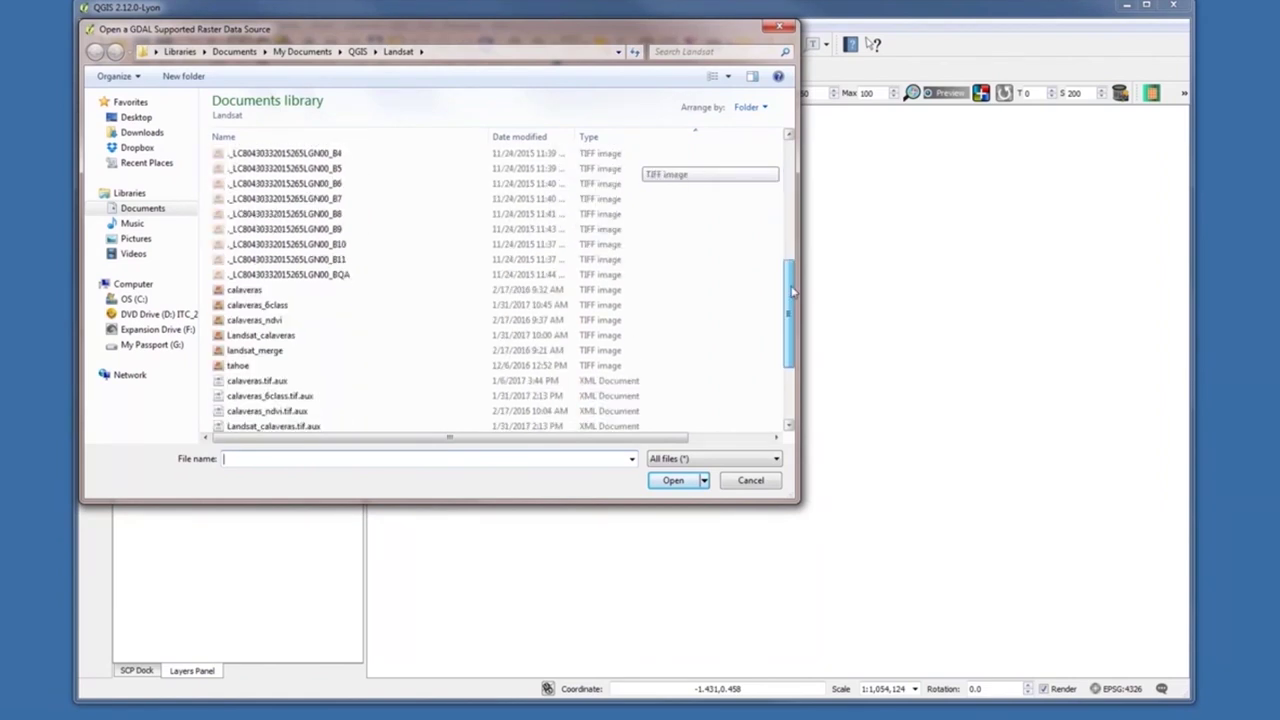
pyautogui.click(317, 337)
pyautogui.click(670, 481)
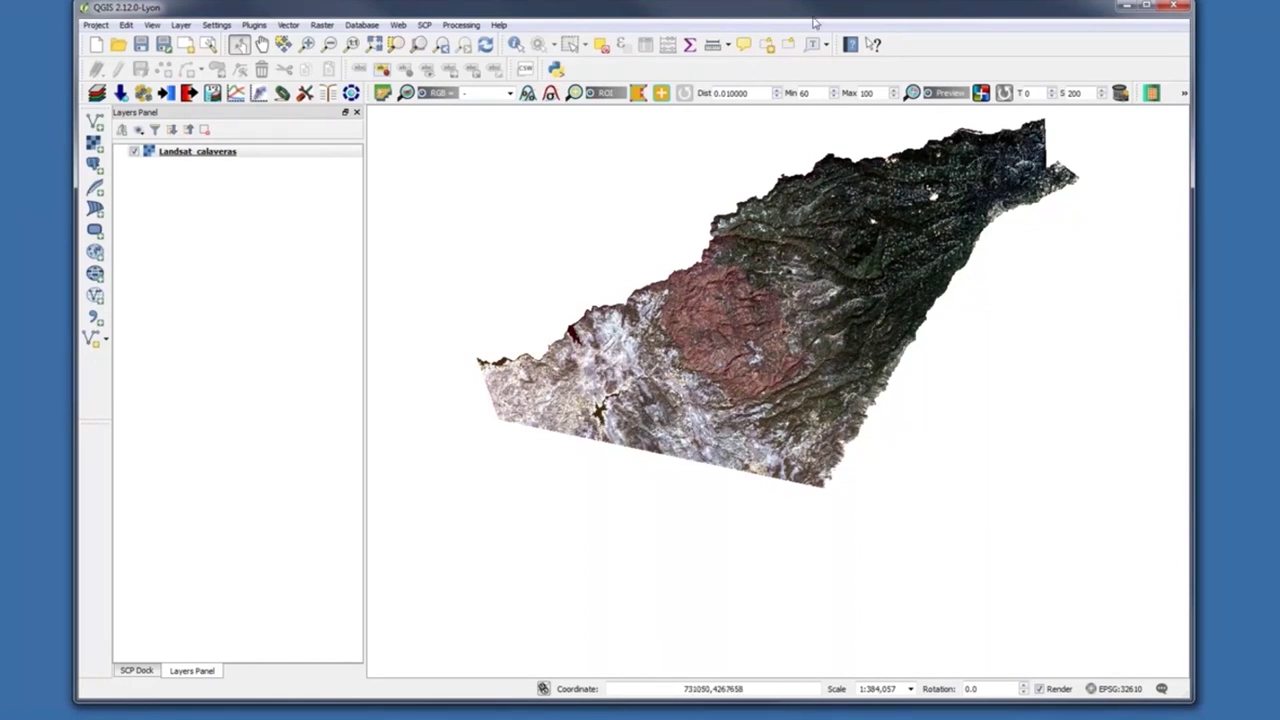
pyautogui.moveTo(811, 16); pyautogui.dragTo(826, 20)
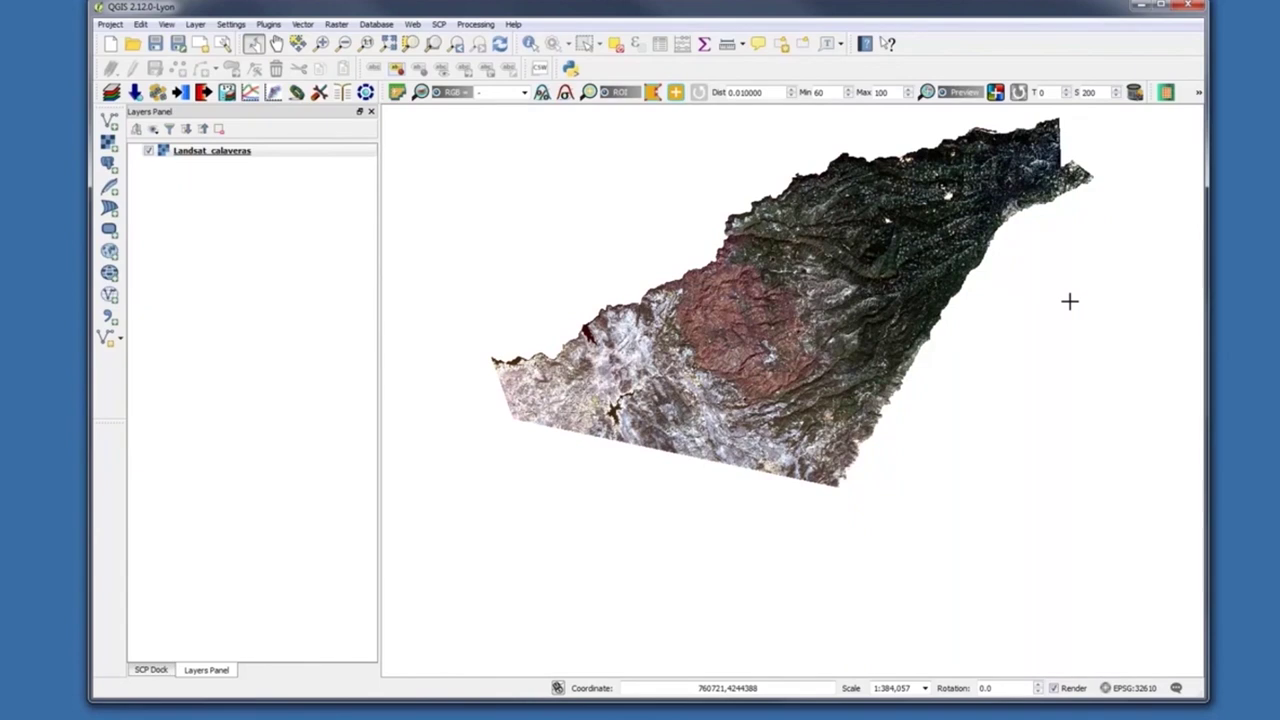
# Render the Landsat_calaveras layer with Band 5 as red and Band 4 as green, using freshly loaded min/max values
pyautogui.click(232, 155)
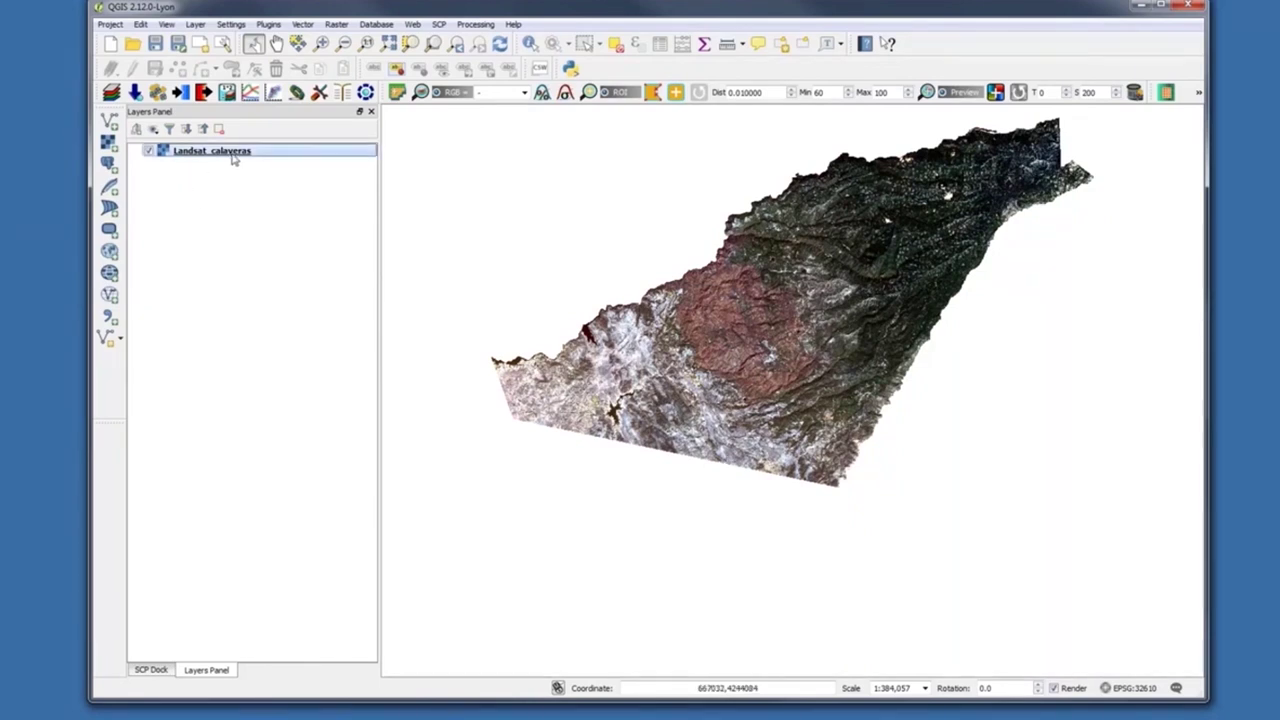
pyautogui.rightClick(233, 158)
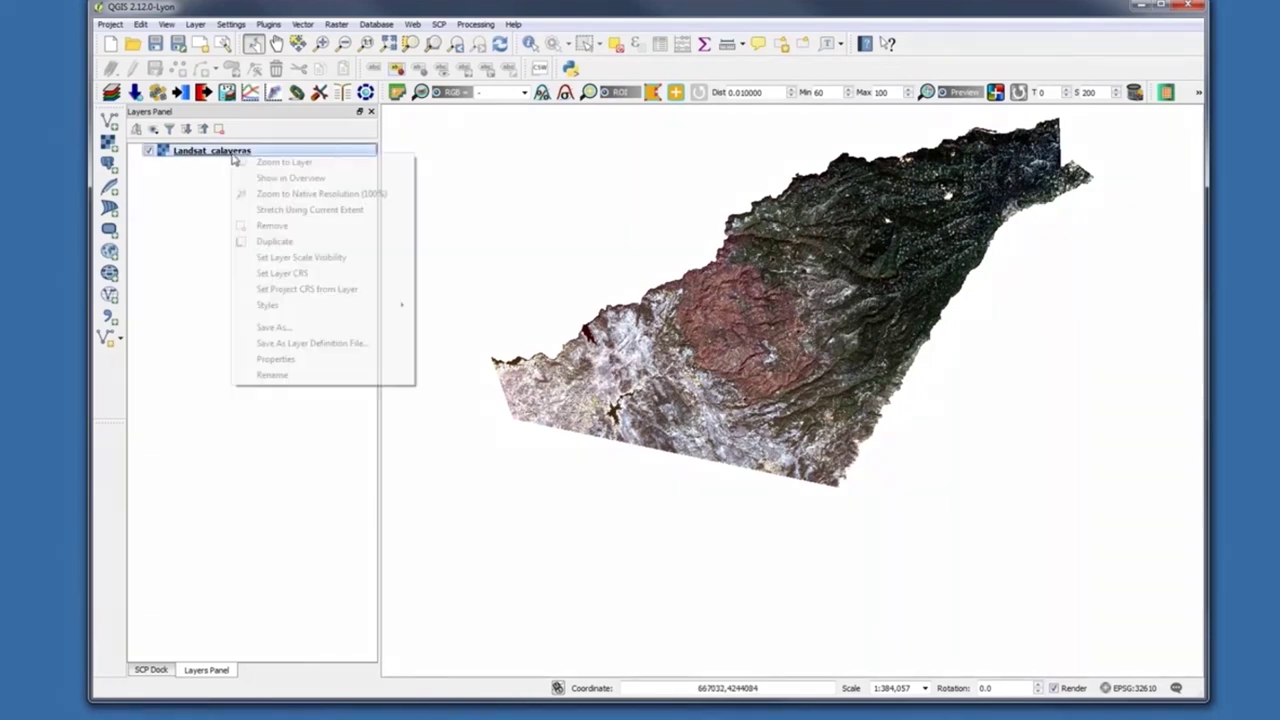
pyautogui.click(272, 375)
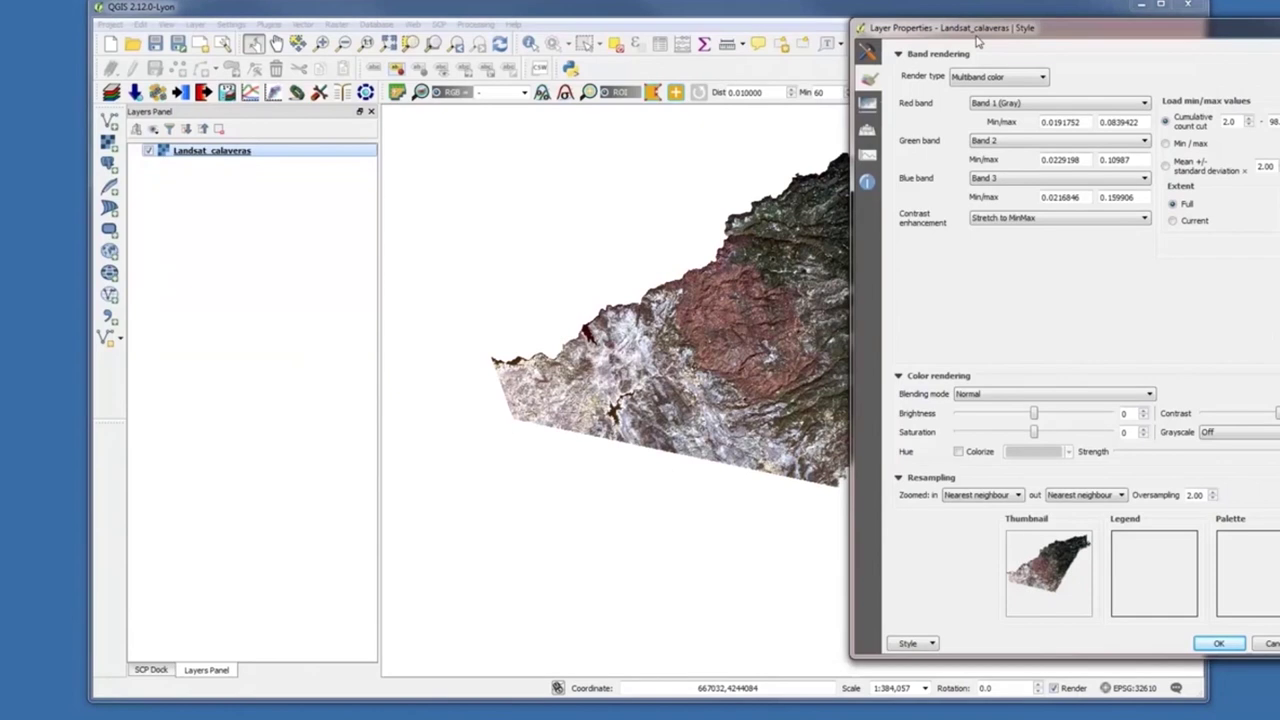
pyautogui.moveTo(1155, 19); pyautogui.dragTo(588, 57)
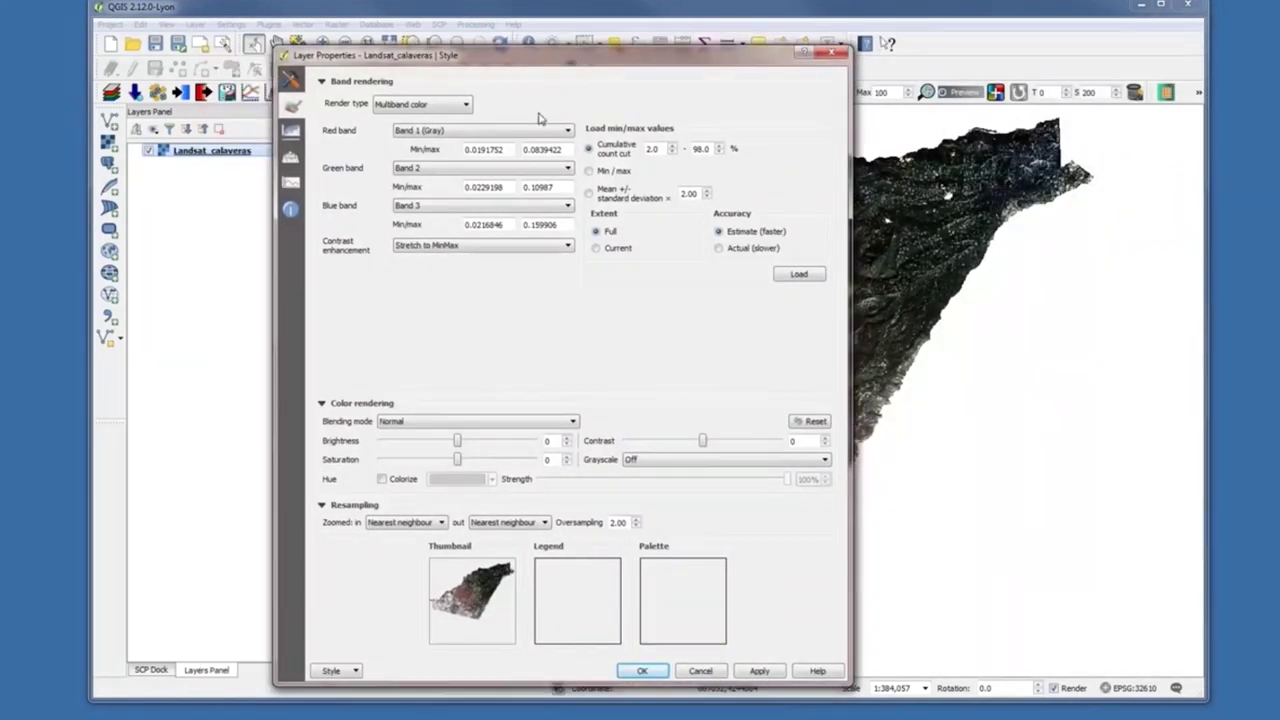
pyautogui.click(567, 134)
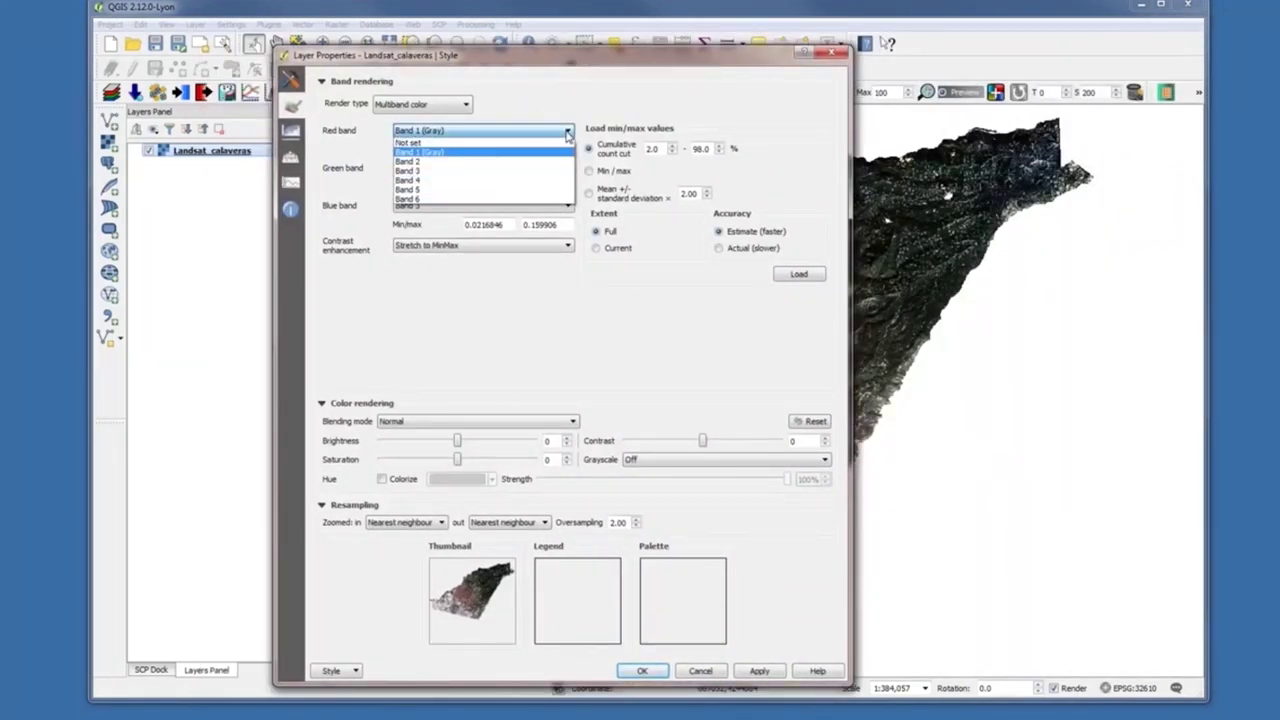
pyautogui.click(547, 194)
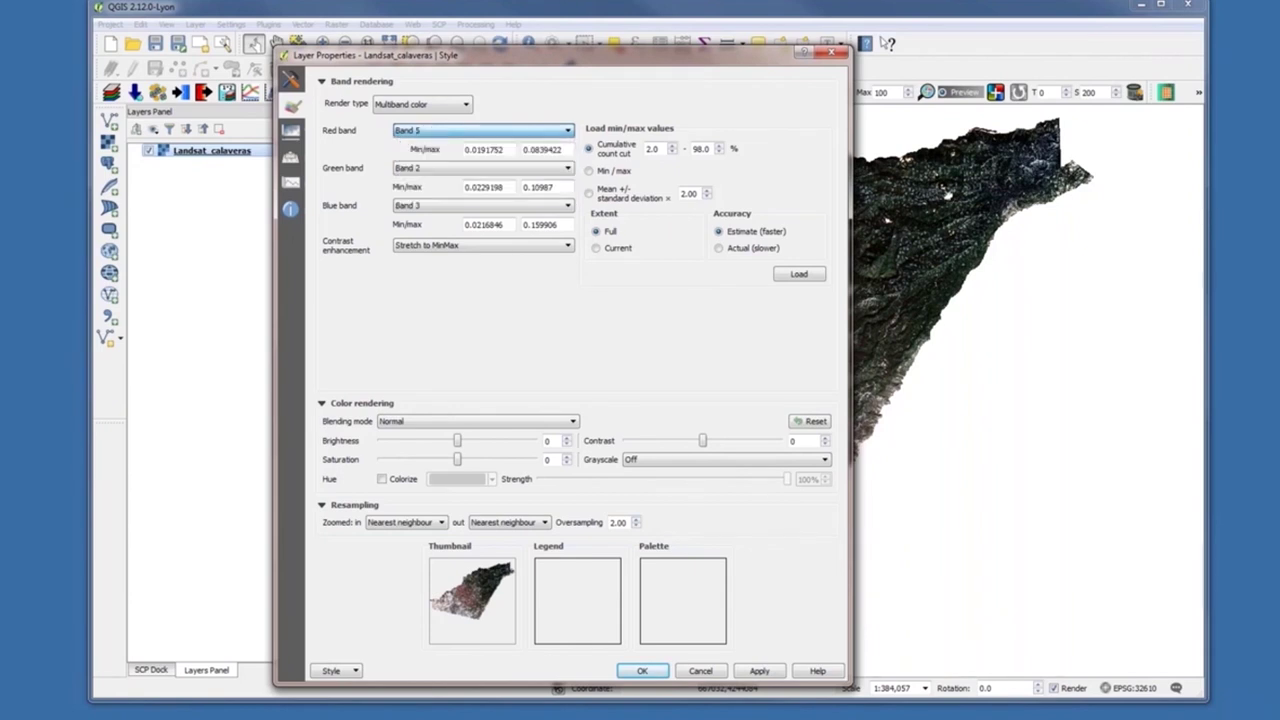
pyautogui.click(565, 171)
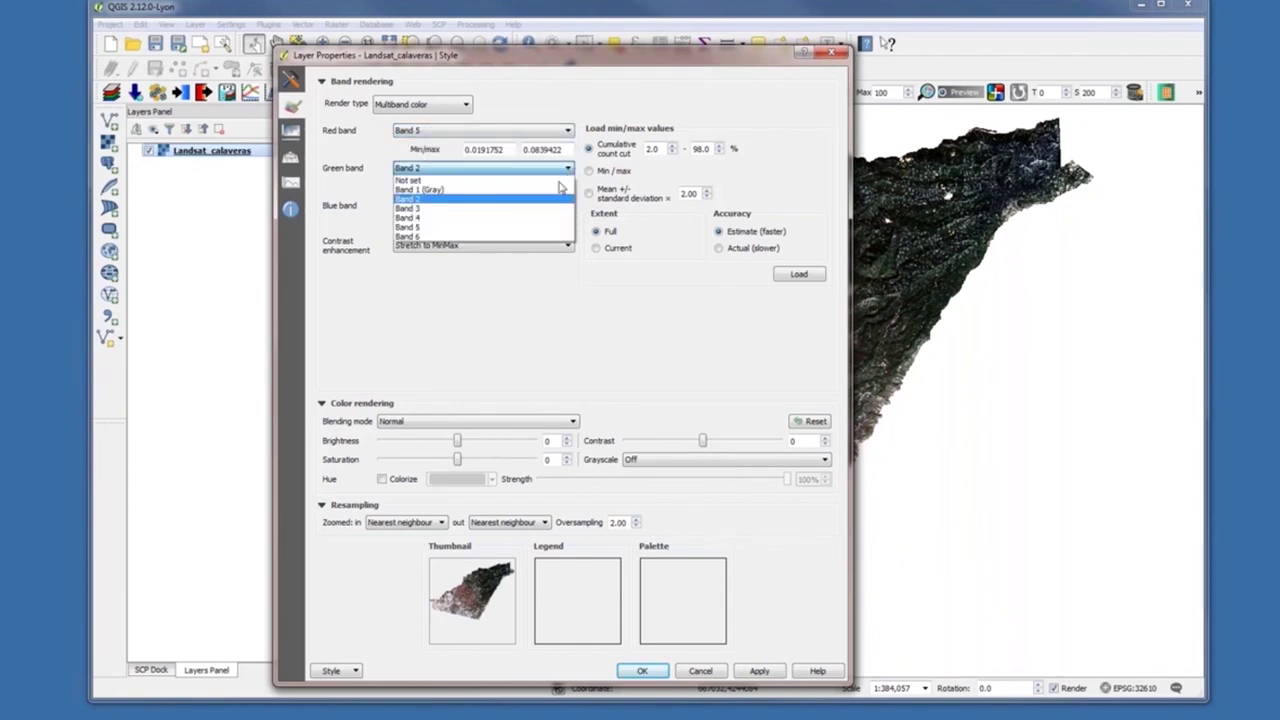
pyautogui.click(547, 219)
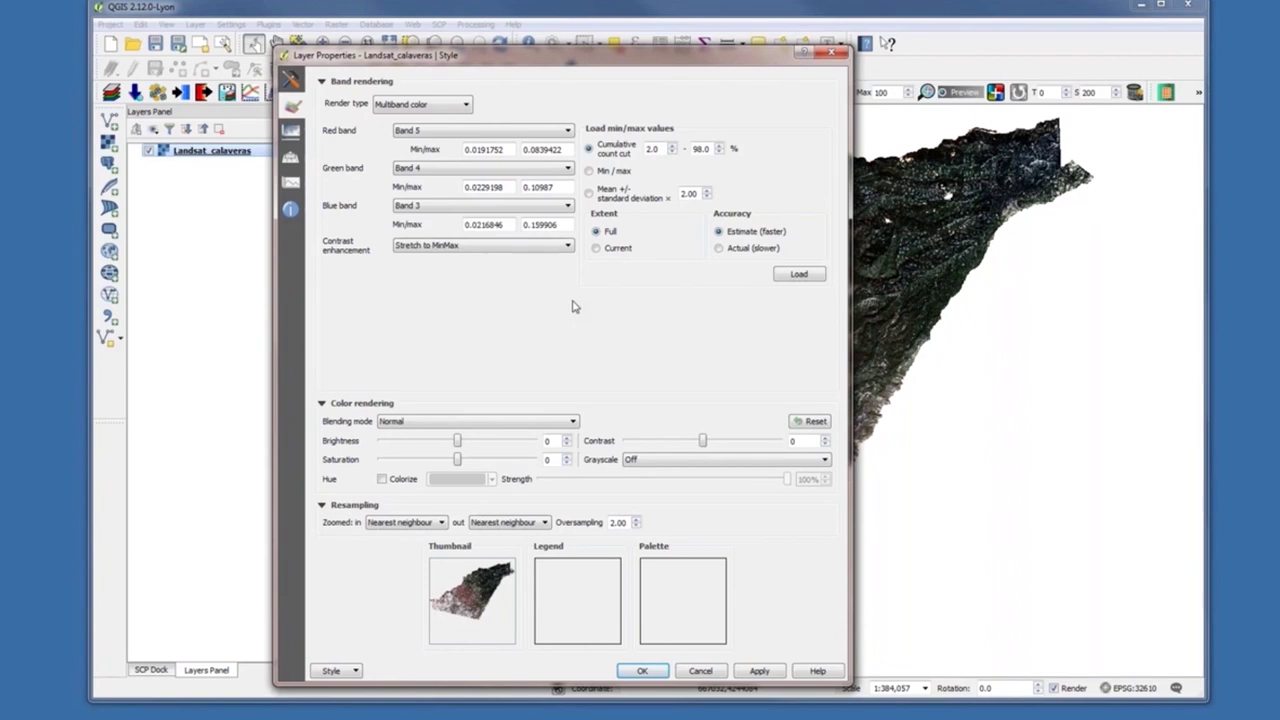
pyautogui.click(798, 274)
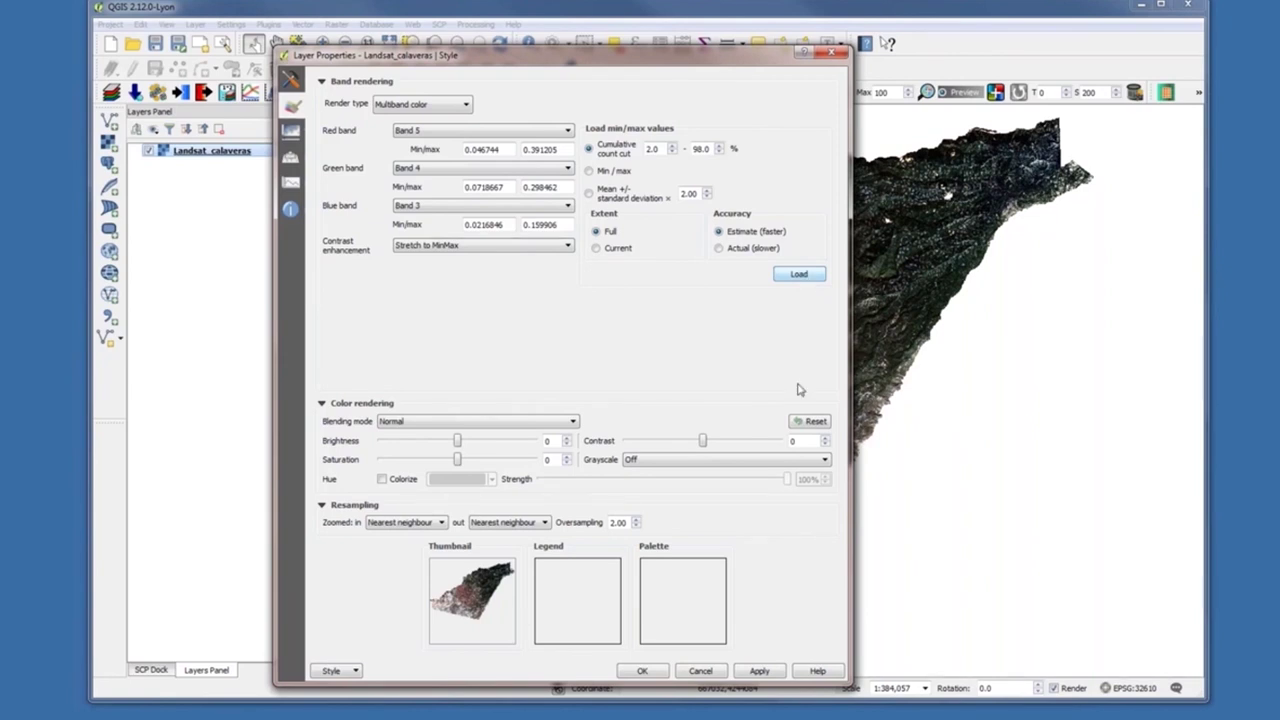
pyautogui.click(642, 671)
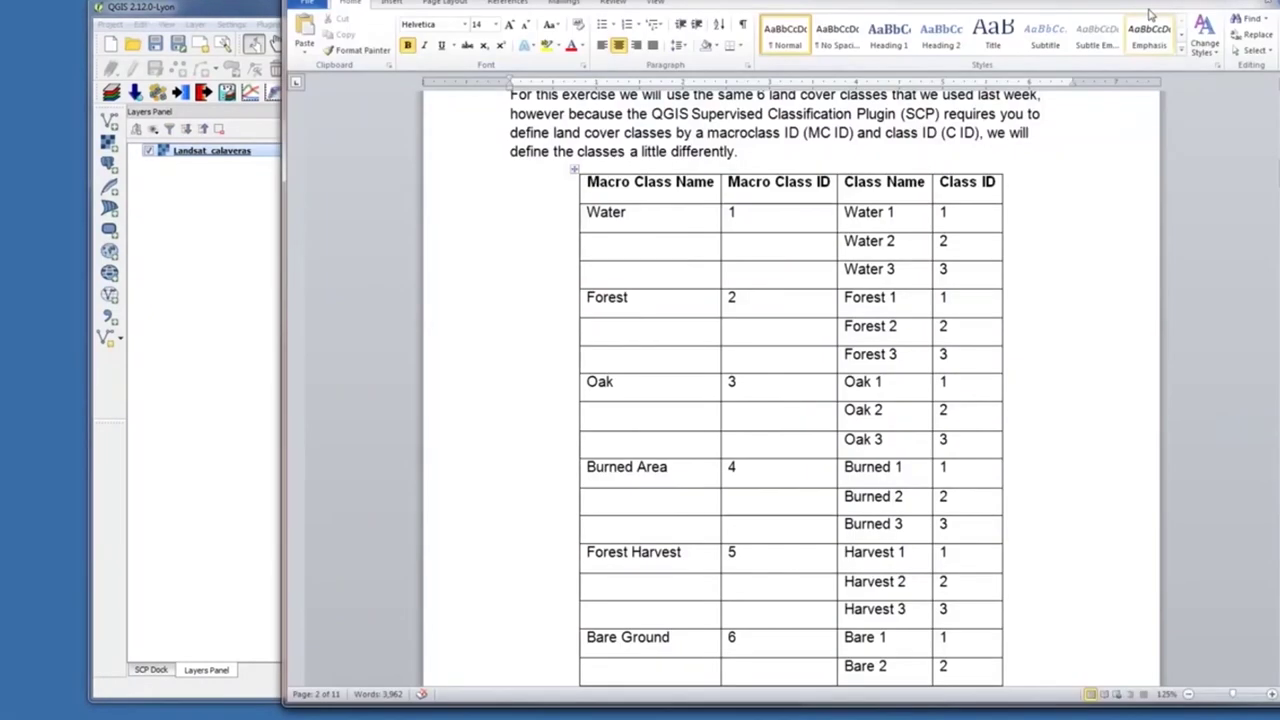
# Review the table of land cover macro classes and class IDs in the Word exercise document
pyautogui.moveTo(1136, 0); pyautogui.dragTo(989, 0)
pyautogui.moveTo(1138, 178); pyautogui.dragTo(1140, 189)
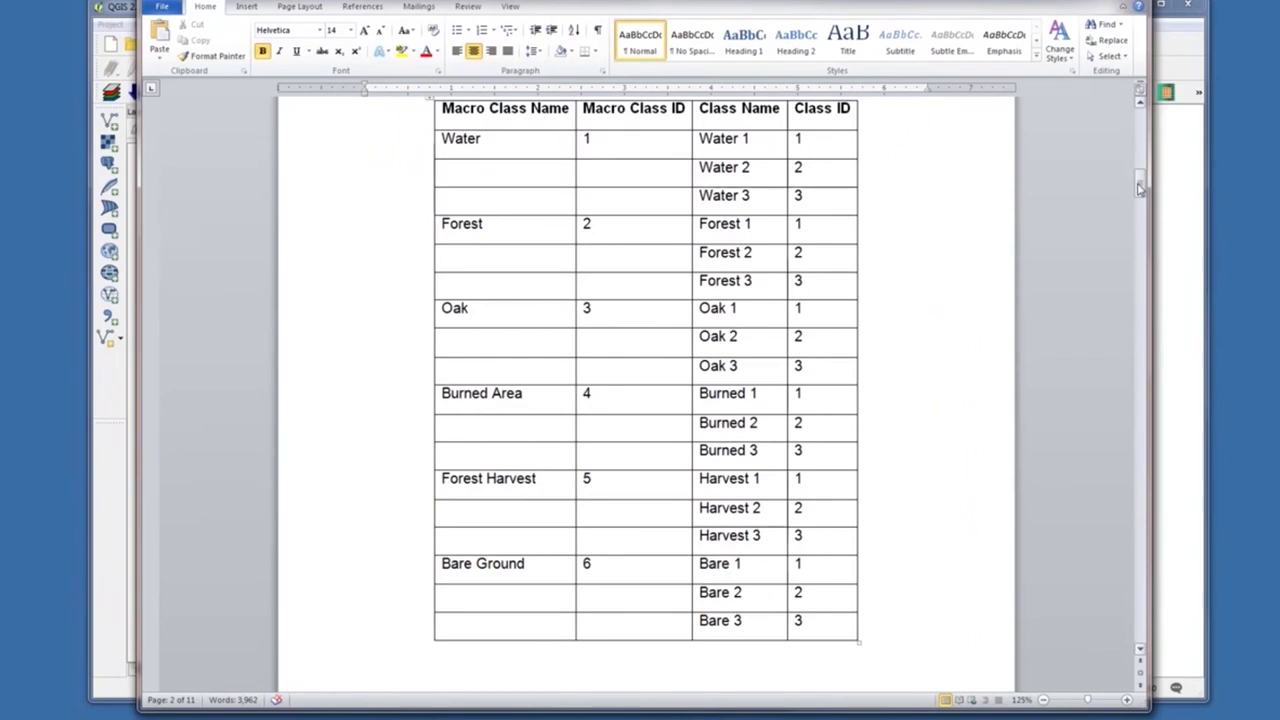
pyautogui.click(1139, 99)
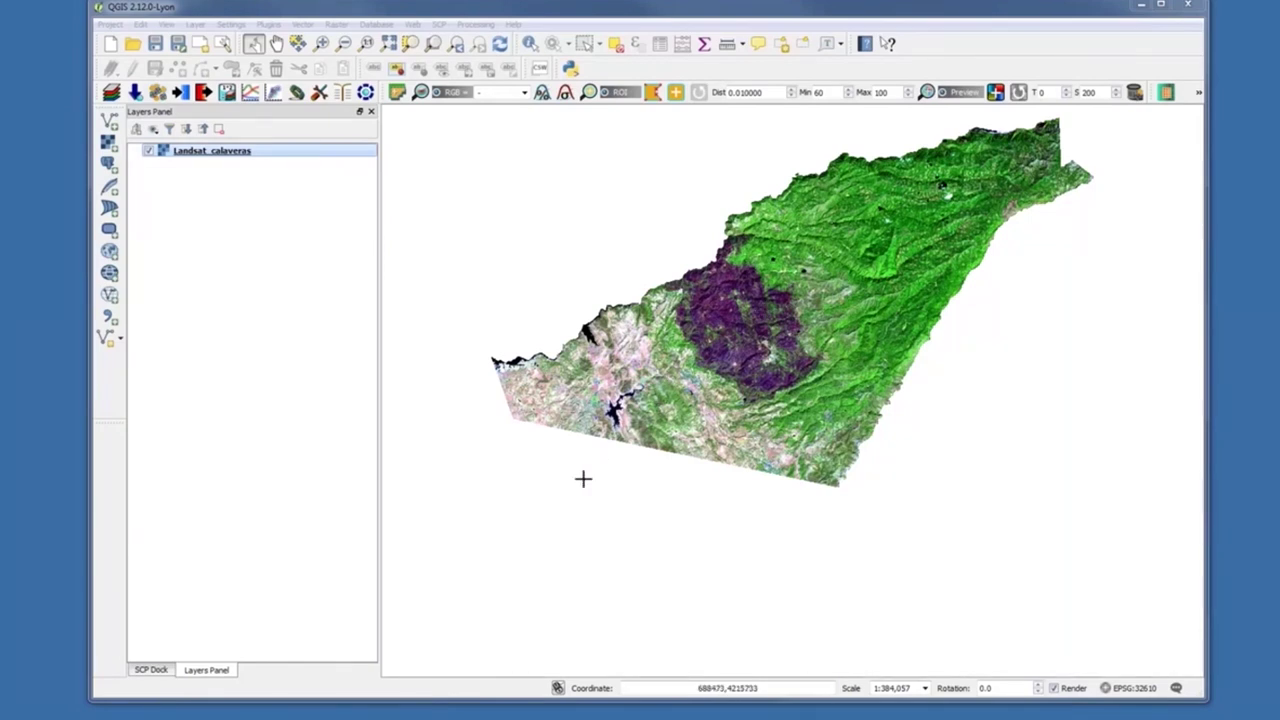
# Return to QGIS and show the SCP Dock in place of the layer list
pyautogui.click(357, 563)
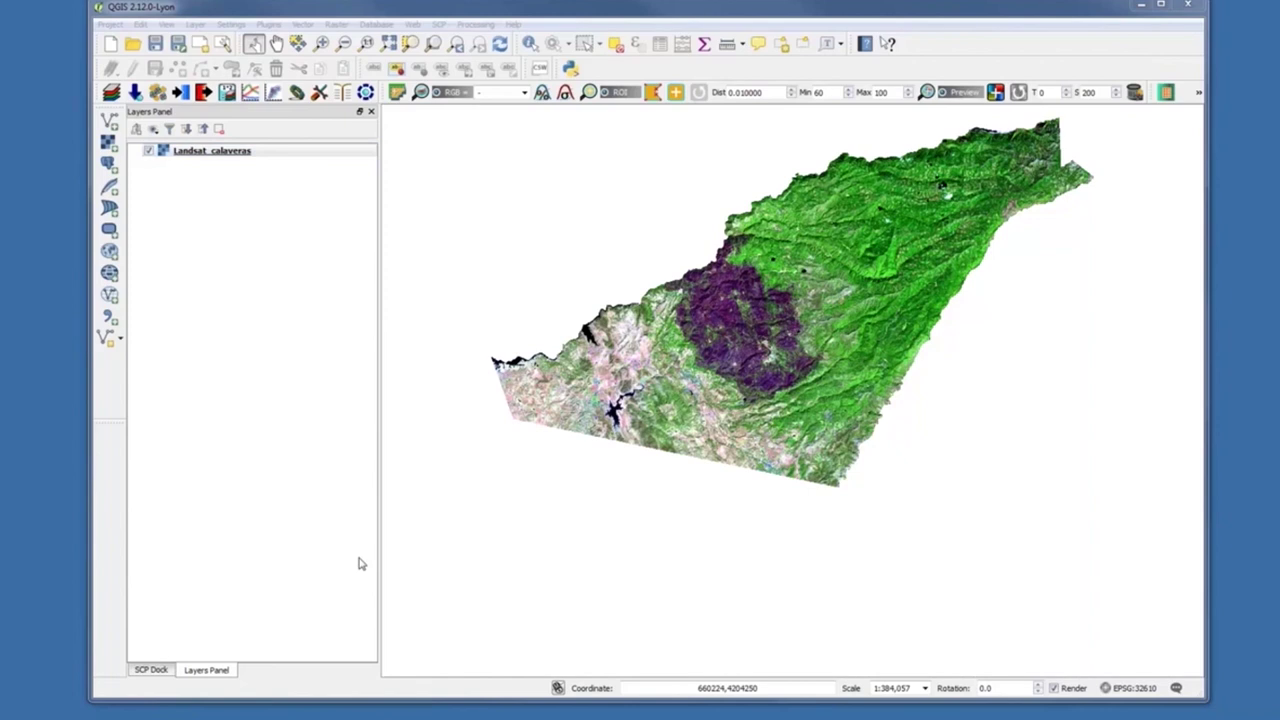
pyautogui.click(151, 670)
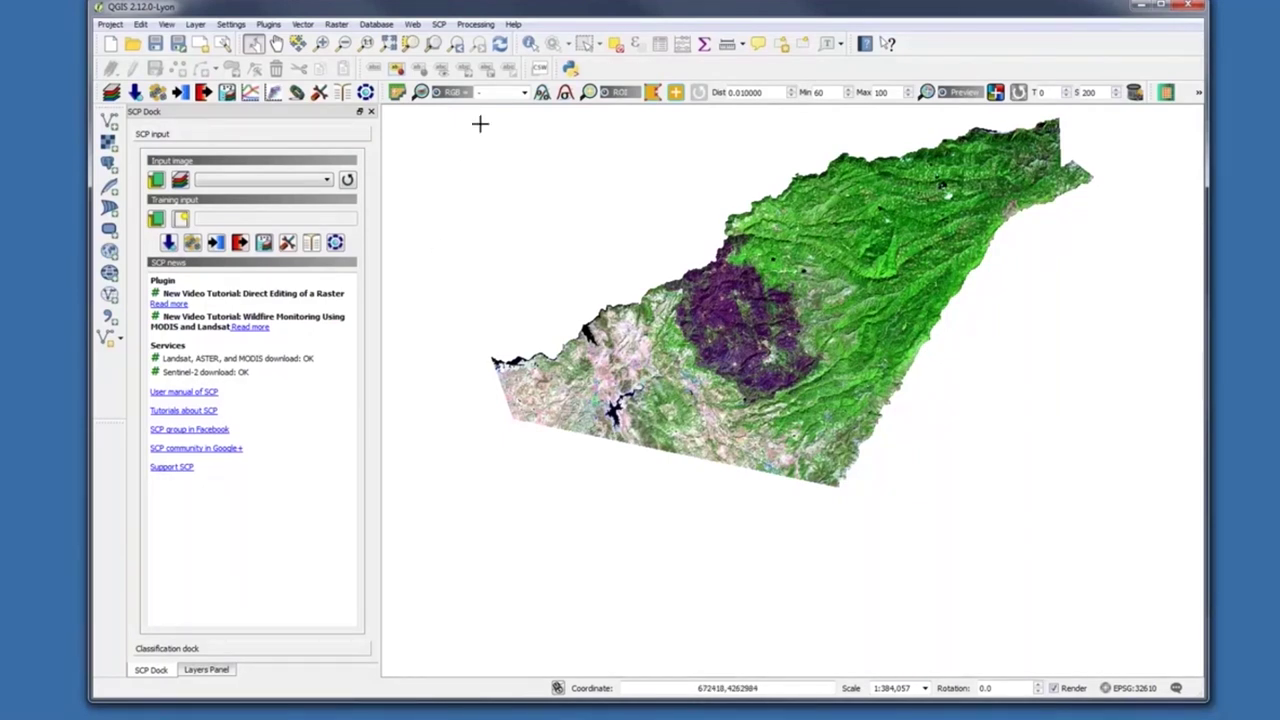
# Try to display the image with the 4-3-2 RGB color composite
pyautogui.click(524, 93)
pyautogui.click(524, 93)
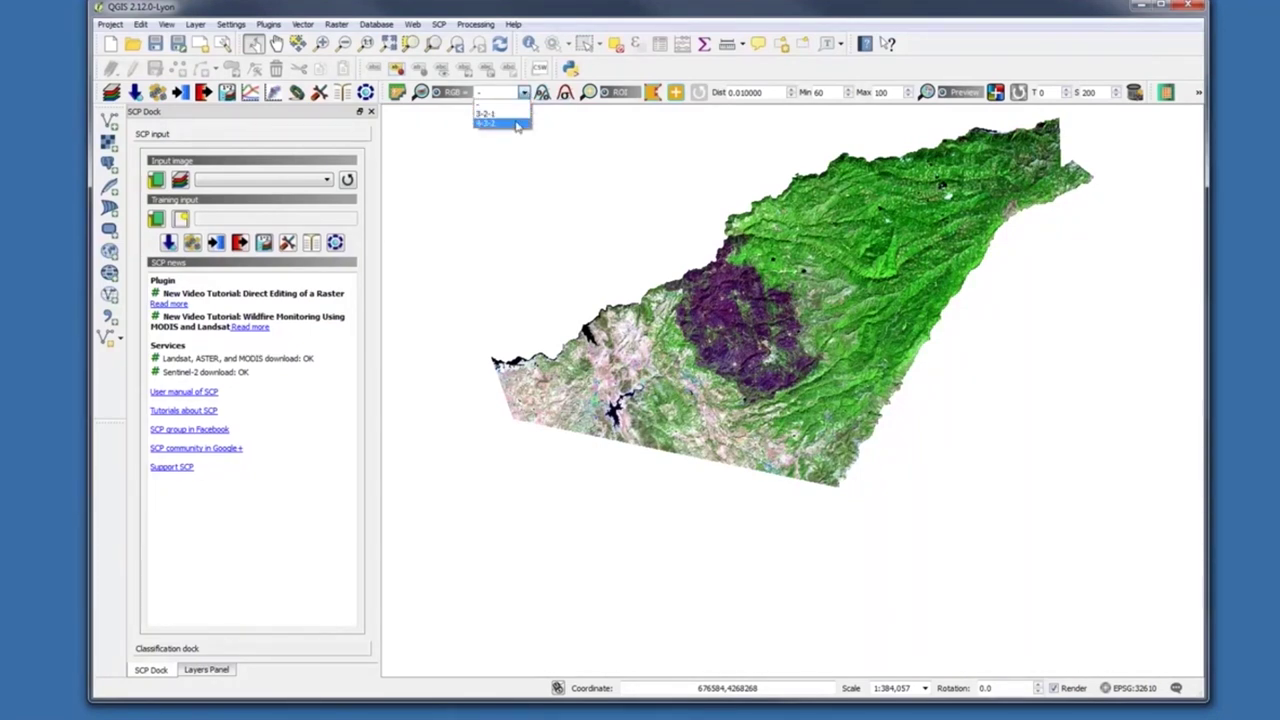
pyautogui.click(517, 124)
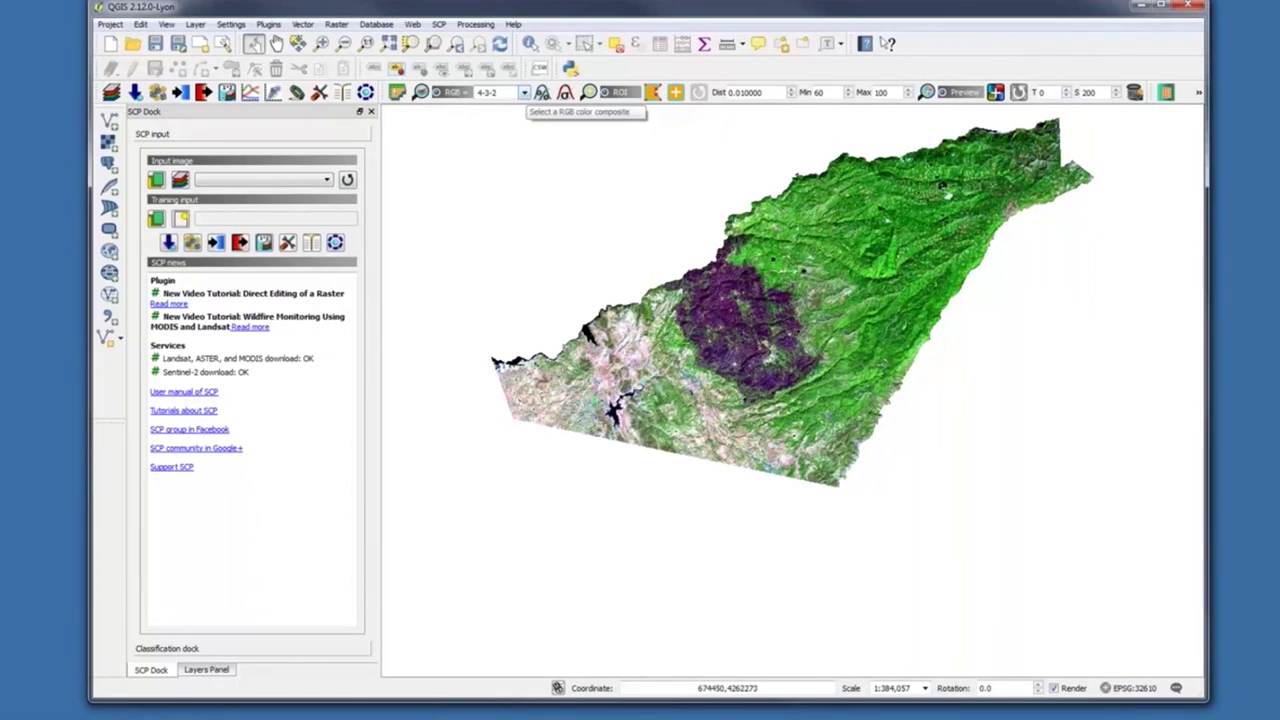
# Refresh the SCP input image list and select Landsat_calaveras as the input image
pyautogui.click(326, 183)
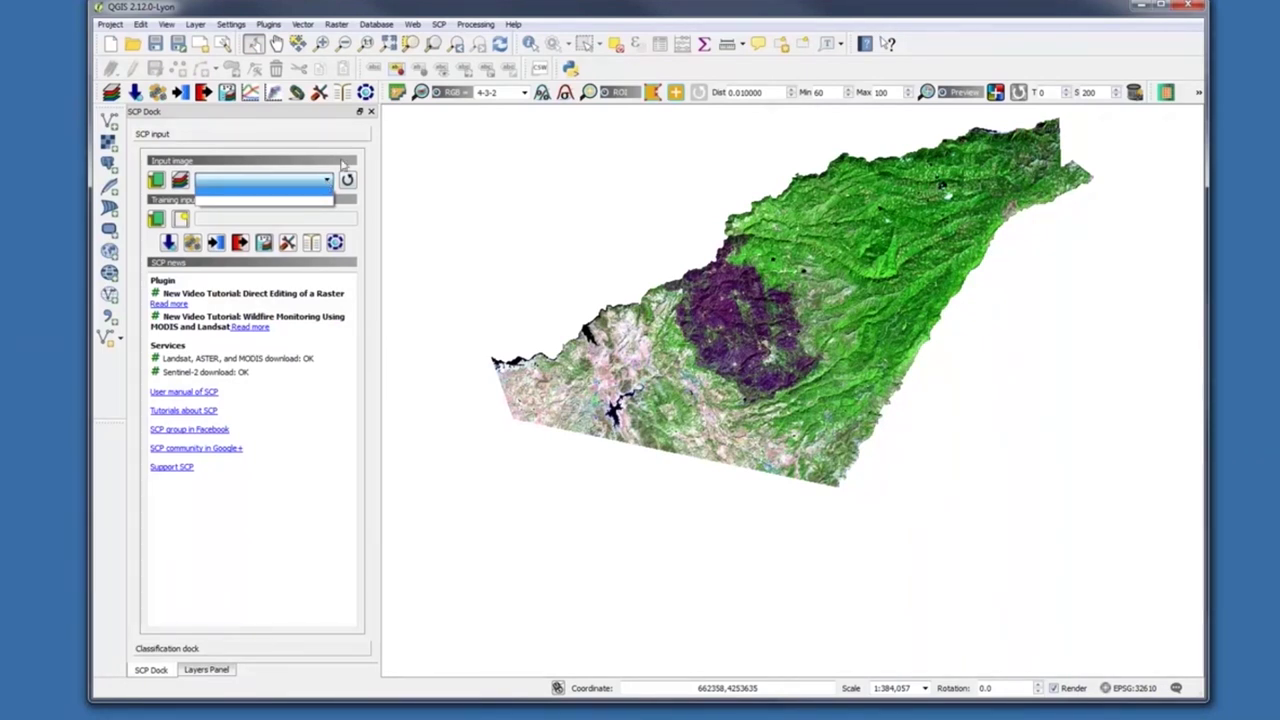
pyautogui.click(367, 165)
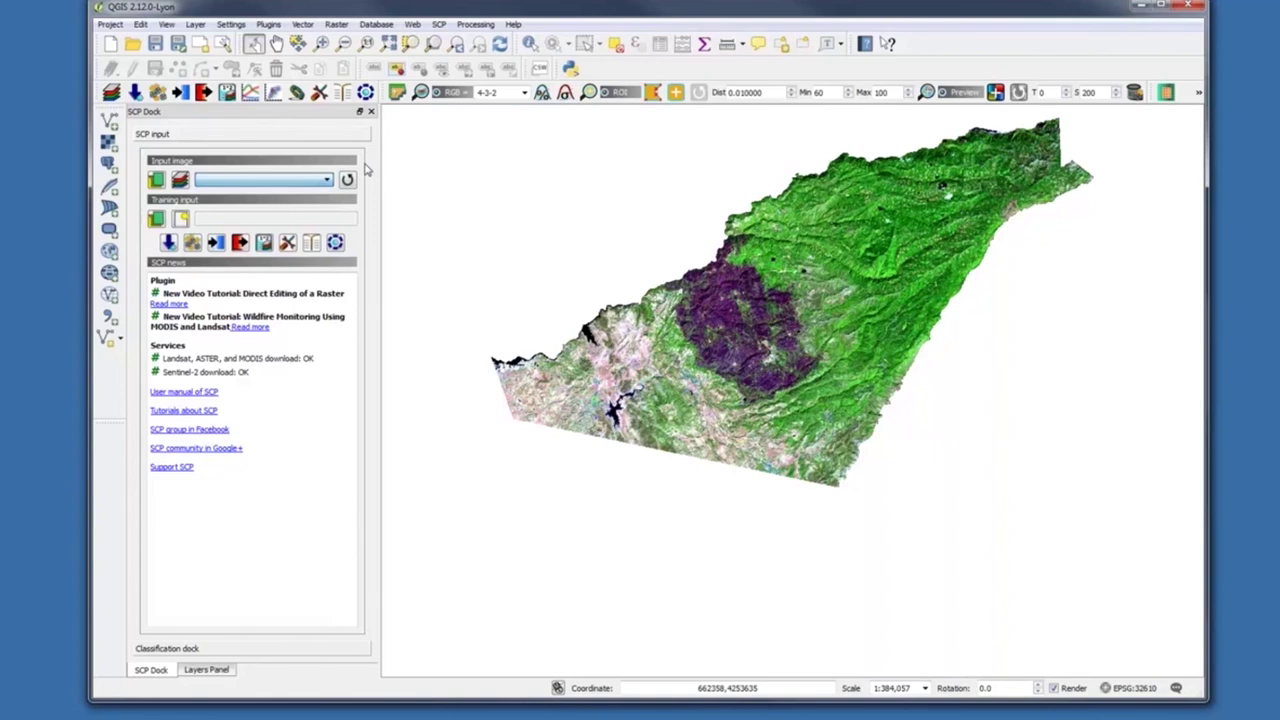
pyautogui.click(348, 182)
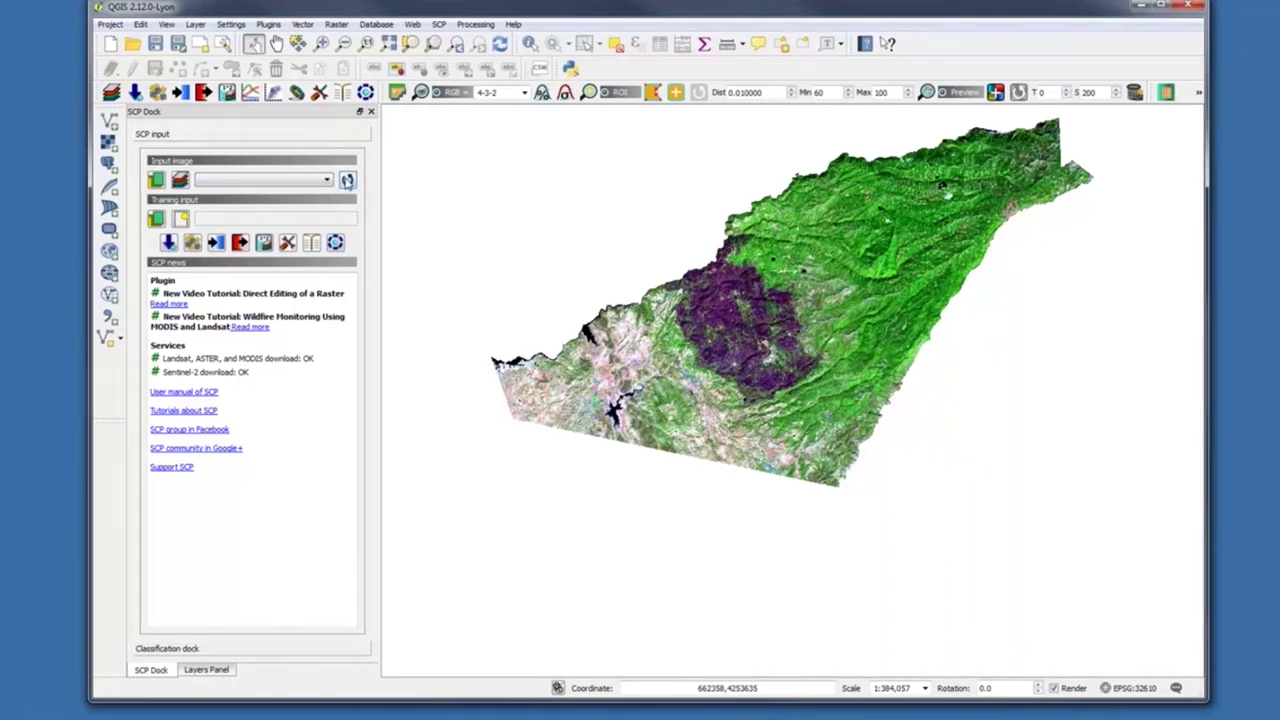
pyautogui.click(326, 181)
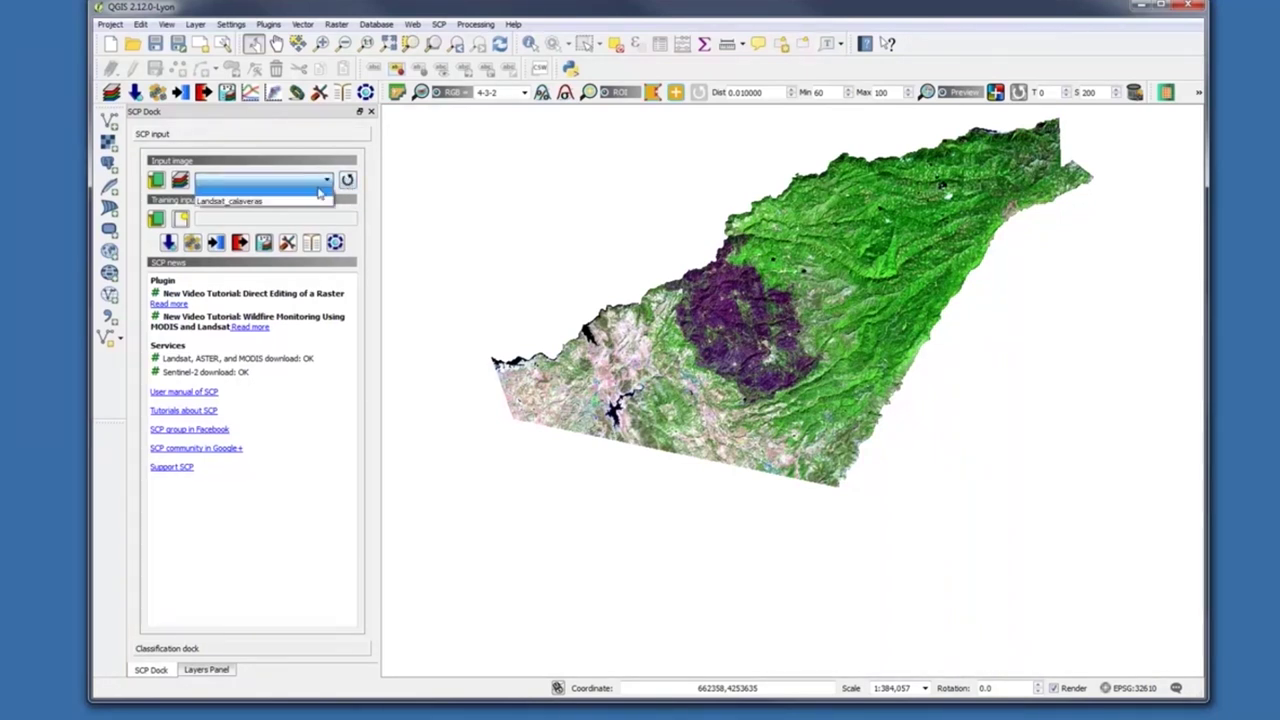
pyautogui.click(312, 205)
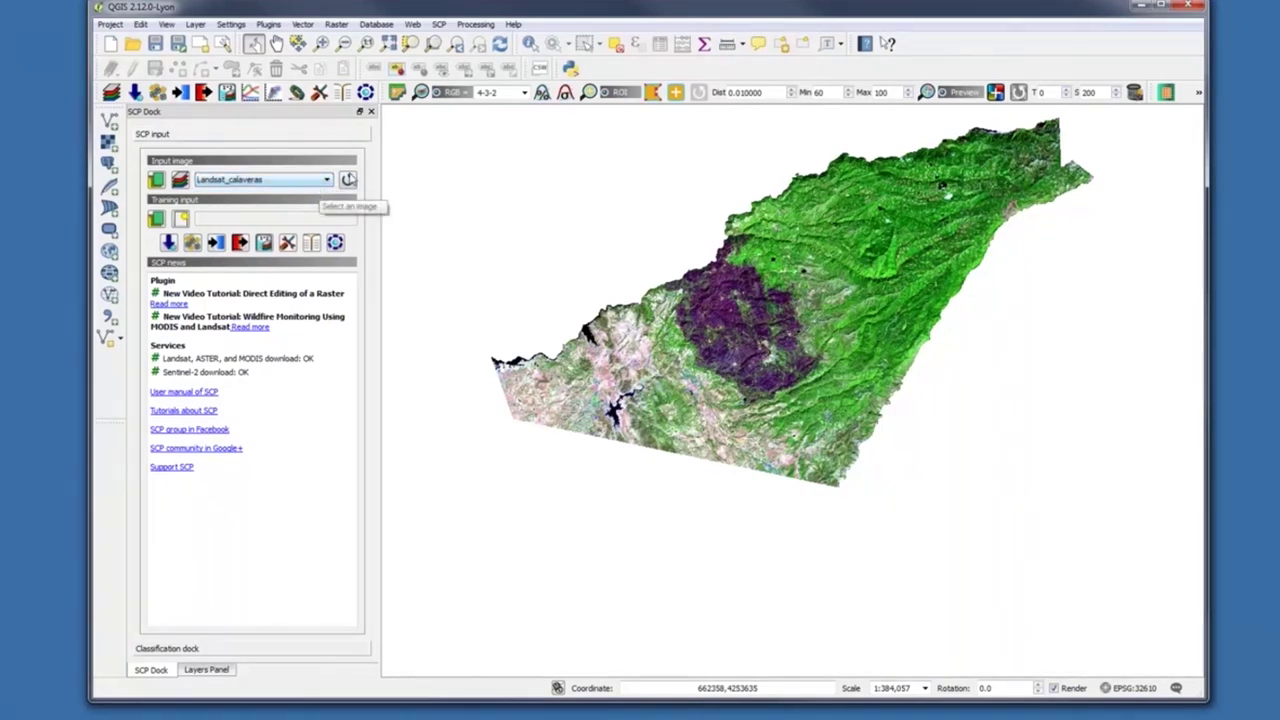
# Compare the 3-2-1 and 4-3-2 RGB color composites of the Landsat image, leaving 3-2-1 displayed
pyautogui.click(524, 92)
pyautogui.click(510, 124)
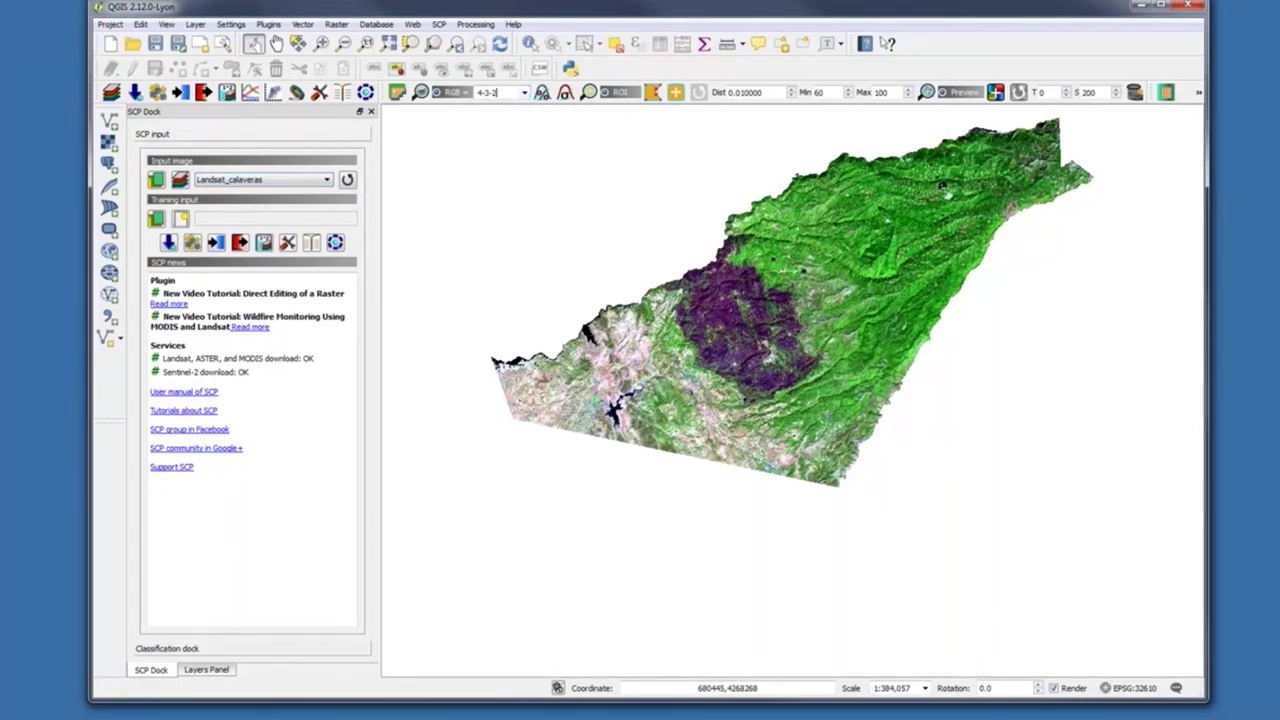
pyautogui.click(524, 92)
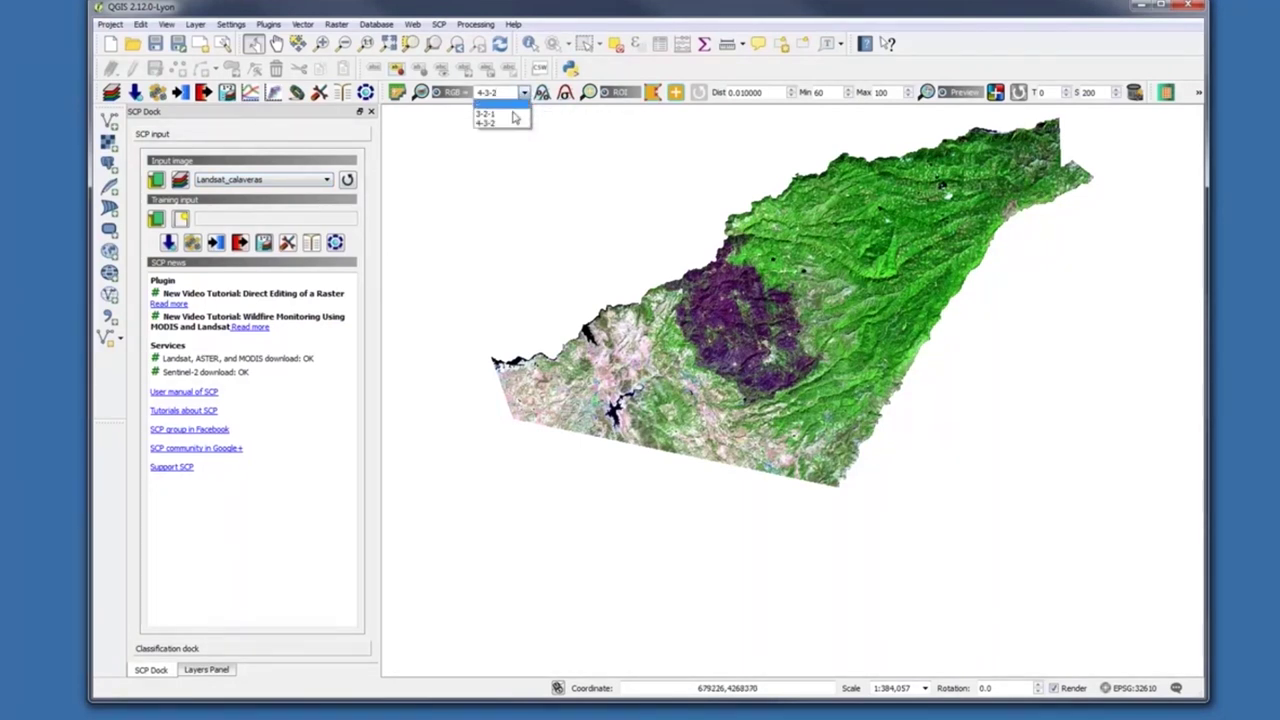
pyautogui.click(505, 122)
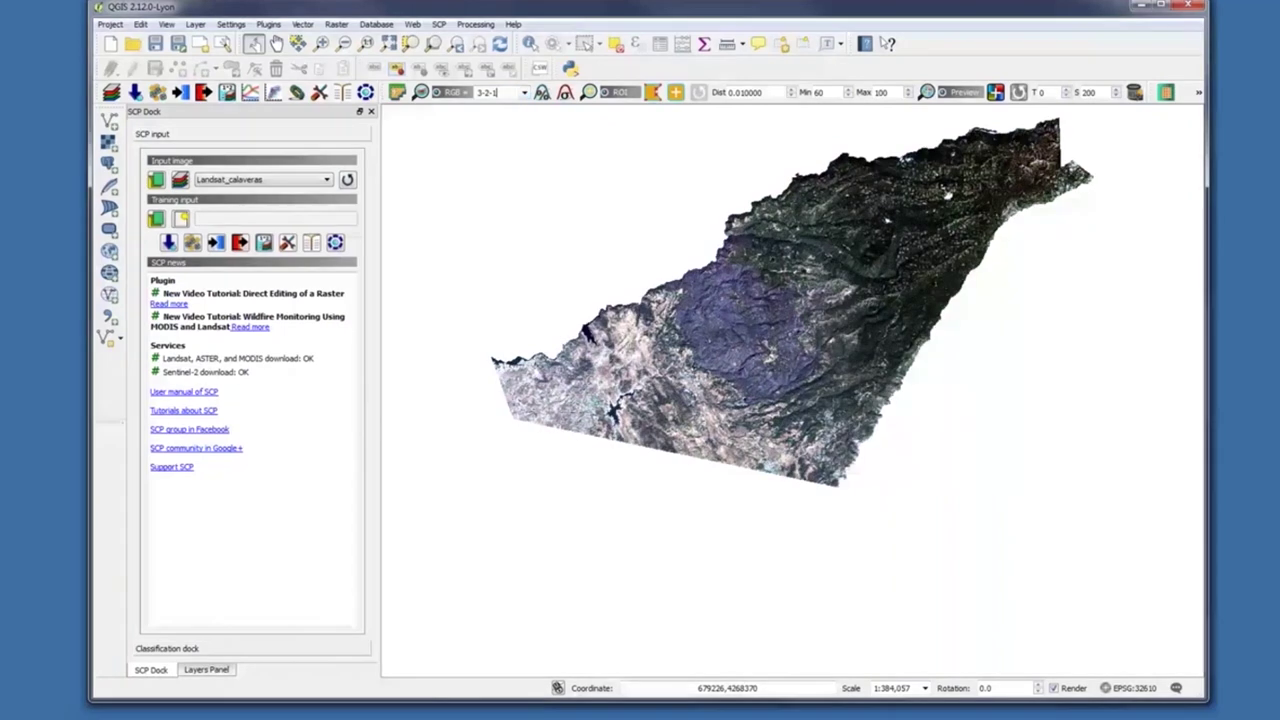
pyautogui.click(524, 92)
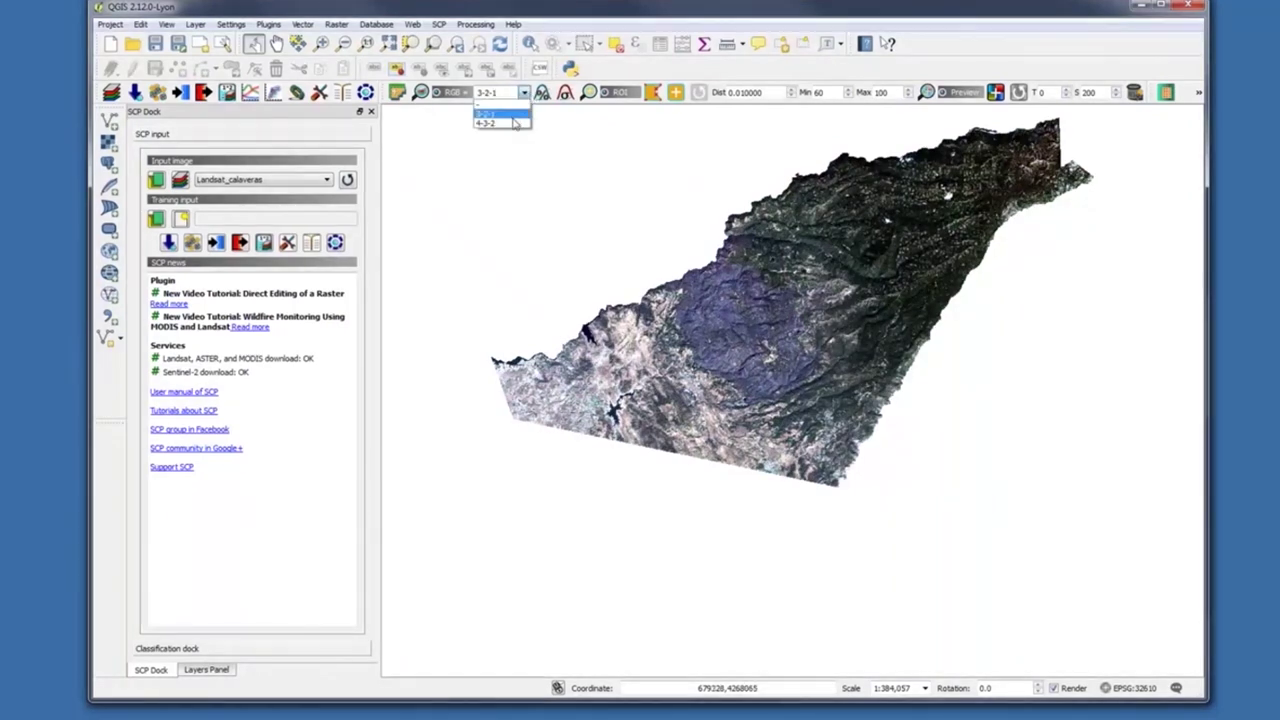
pyautogui.click(512, 113)
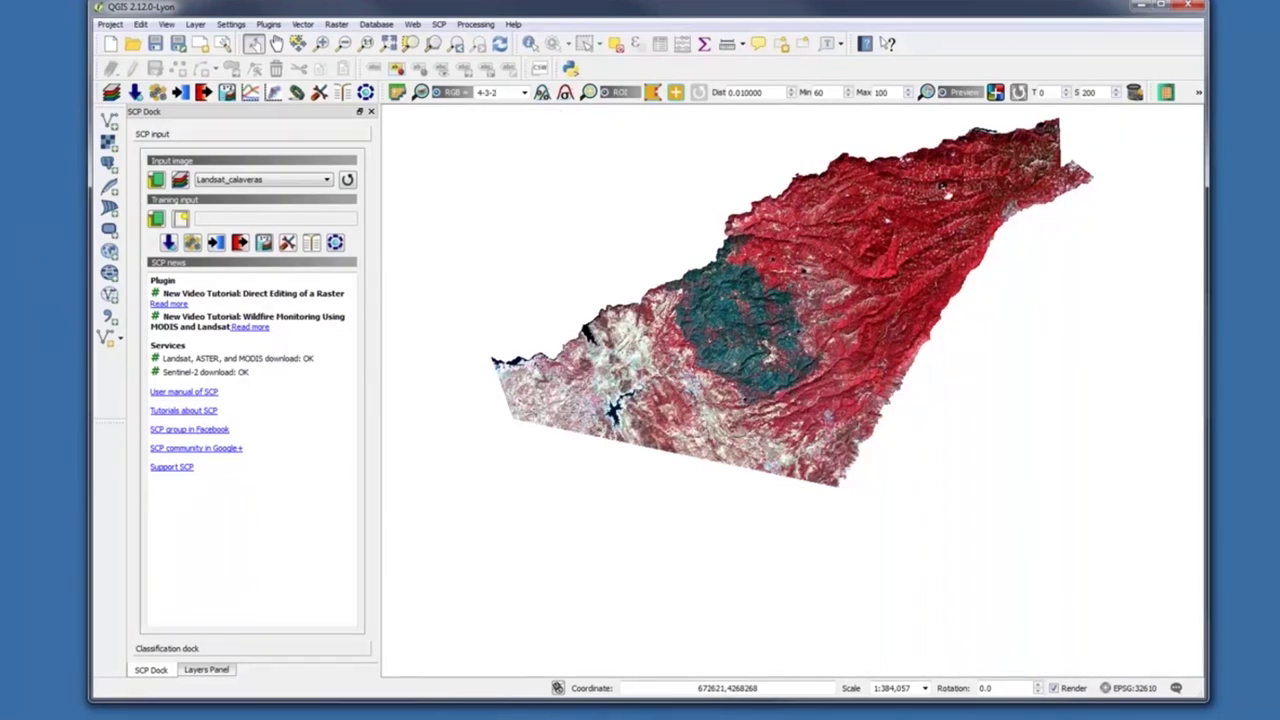
pyautogui.click(523, 93)
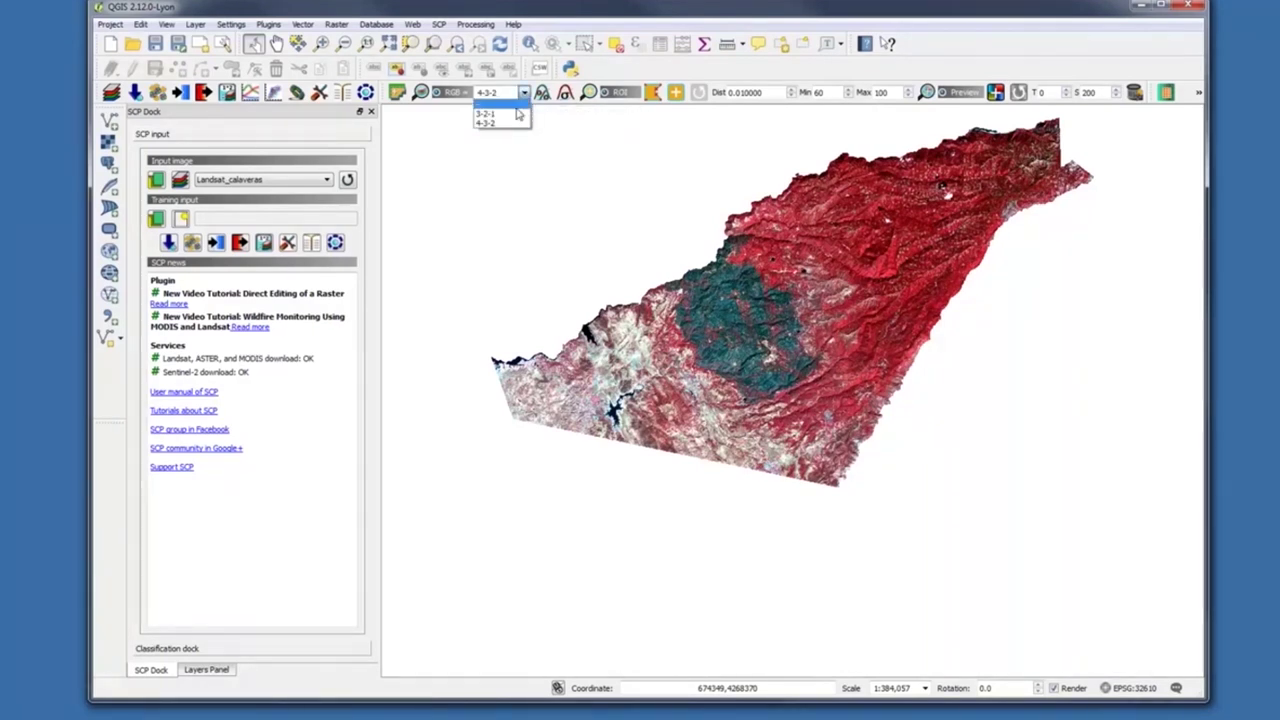
pyautogui.click(519, 113)
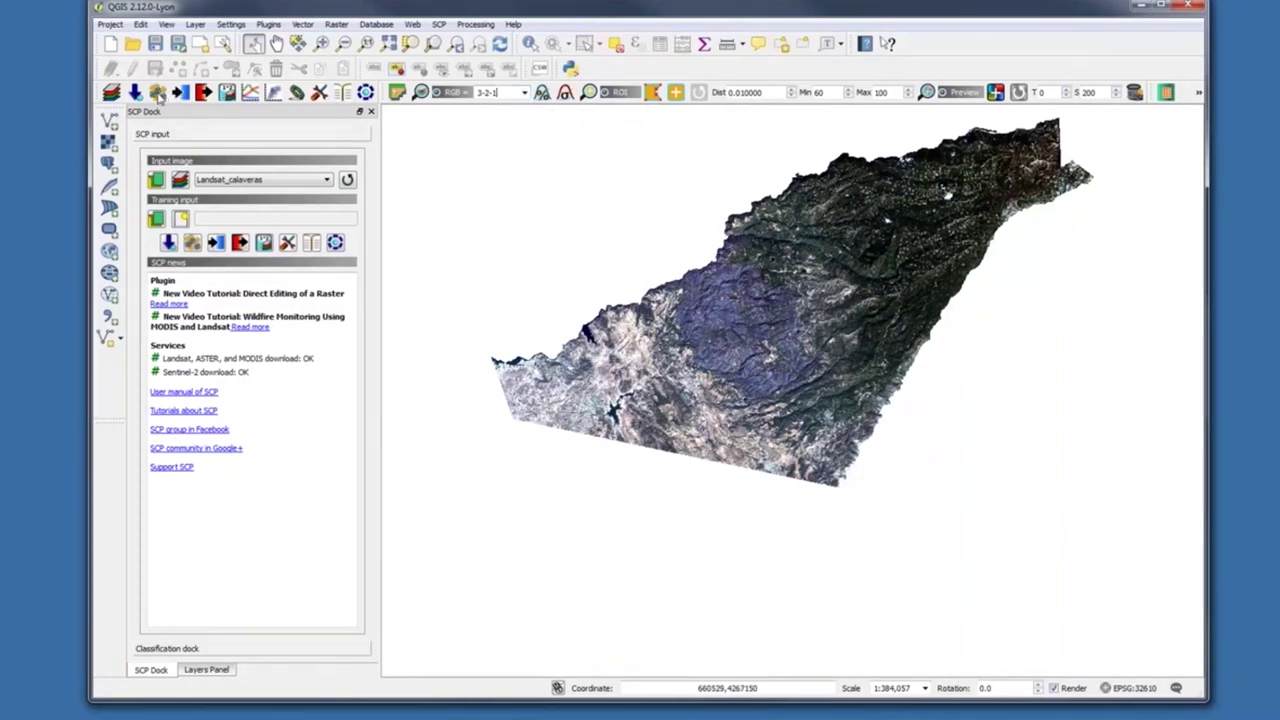
# Open the RGB list among the Semi-Automatic Classification Plugin's tools
pyautogui.click(157, 93)
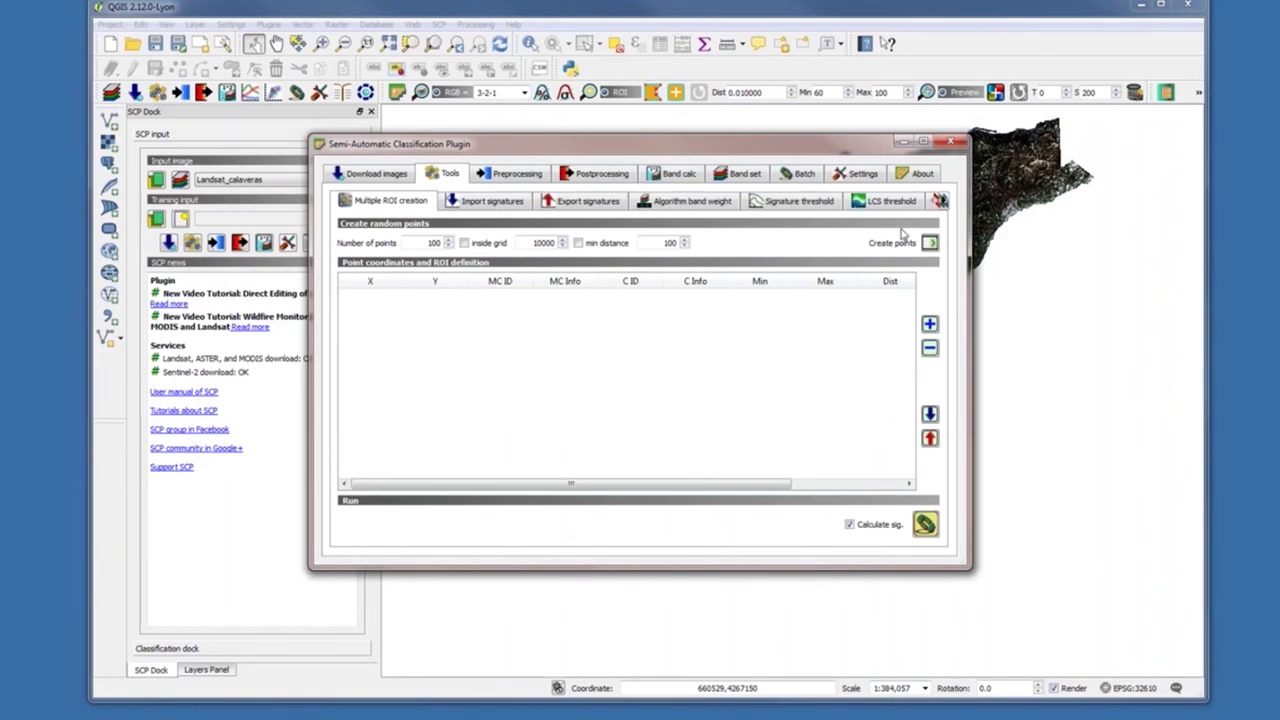
pyautogui.click(861, 176)
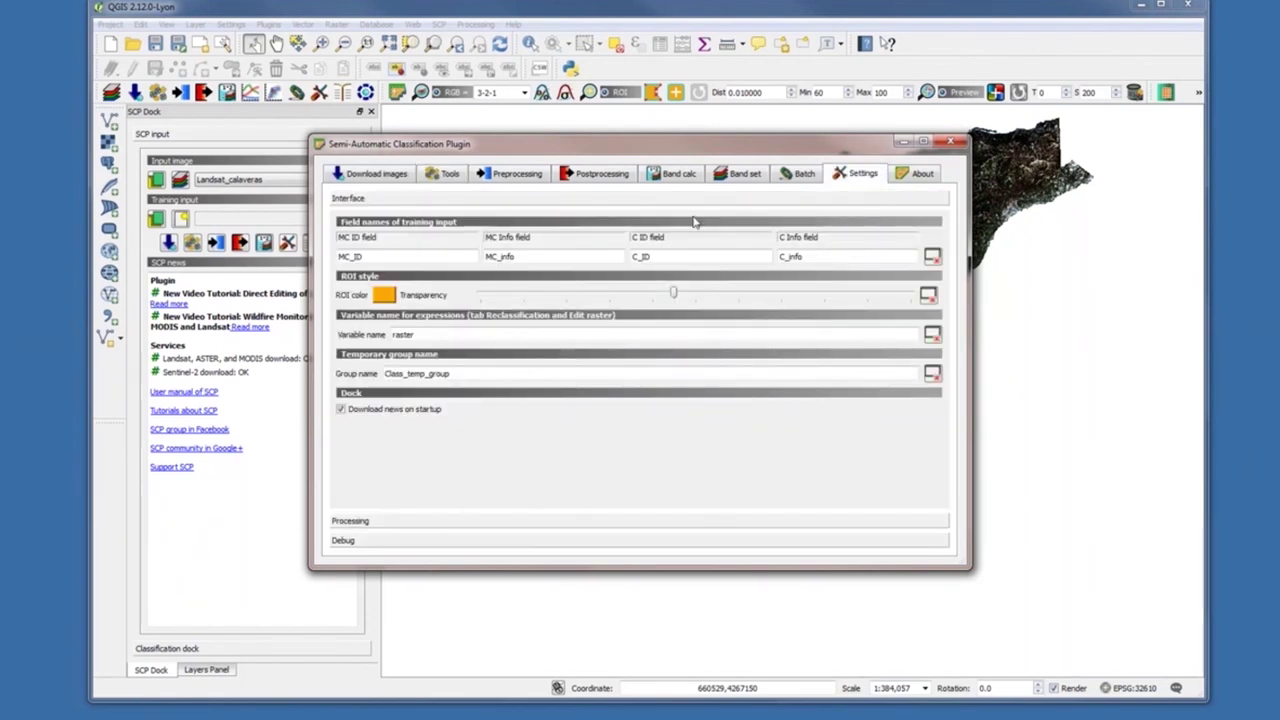
pyautogui.click(450, 174)
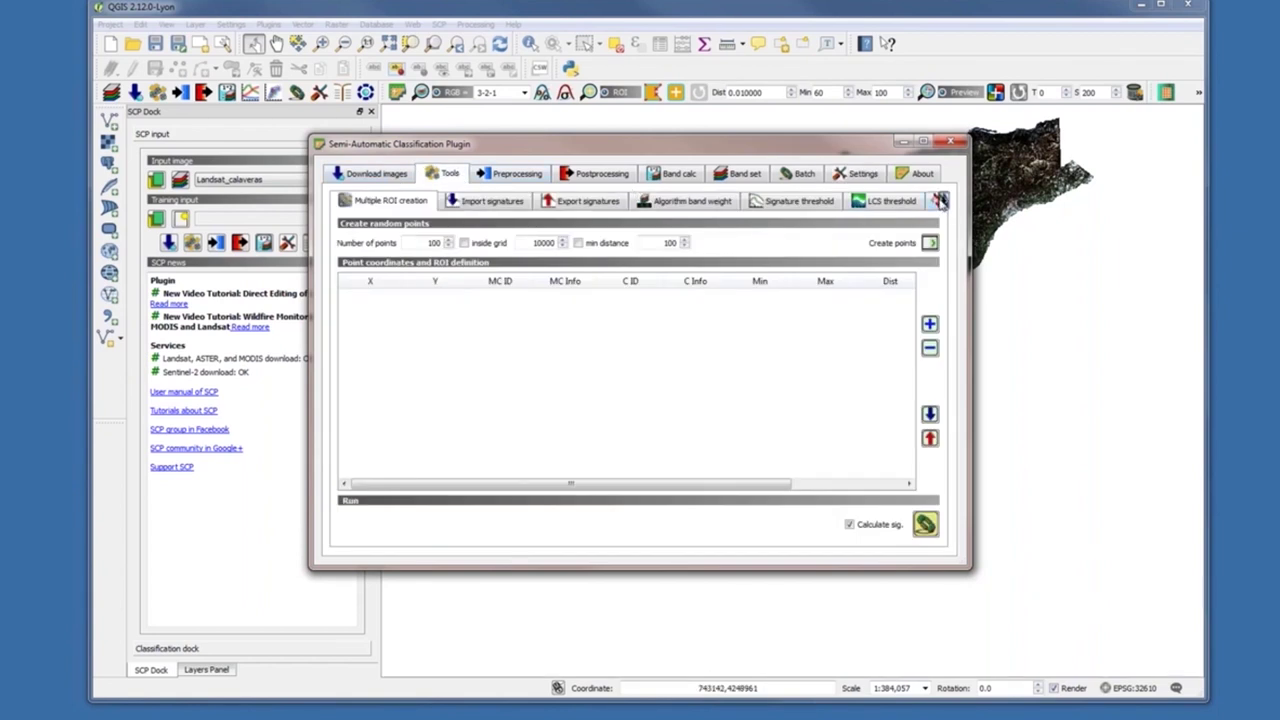
pyautogui.click(942, 201)
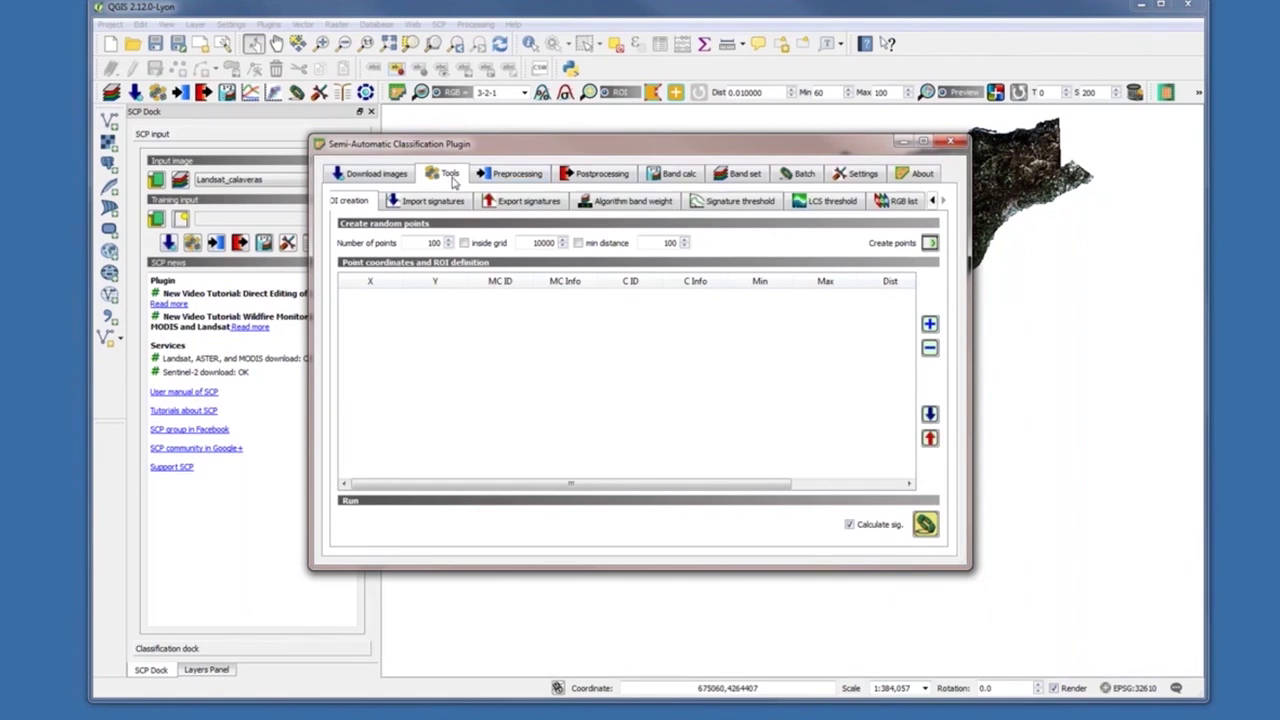
pyautogui.click(896, 203)
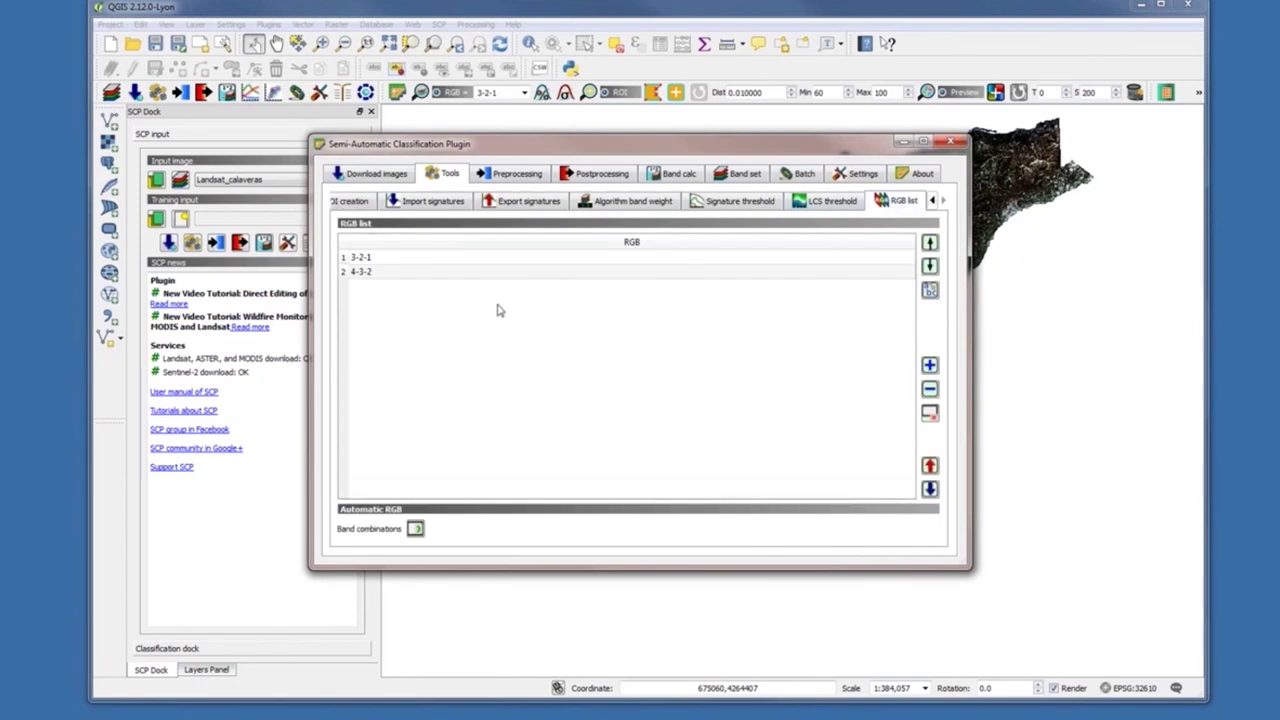
# Add a 5-4-3 band combination as a new entry in the RGB list and close the plugin window
pyautogui.click(929, 366)
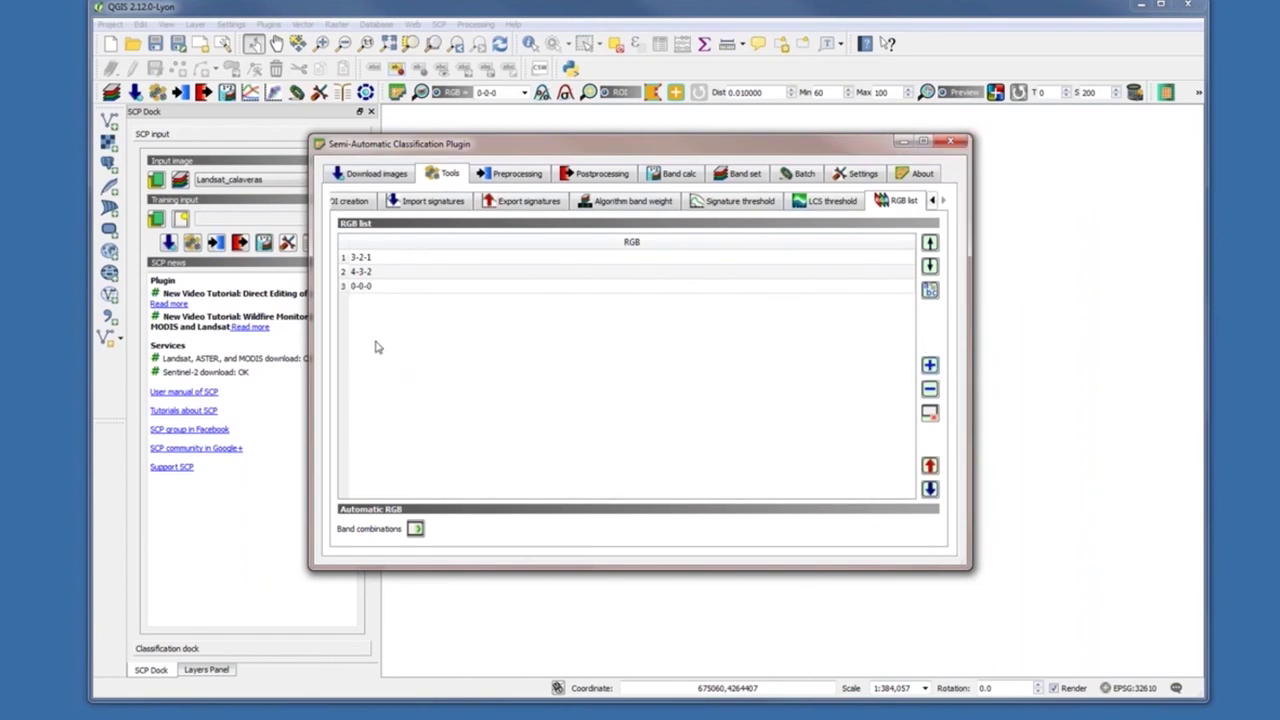
pyautogui.click(355, 288)
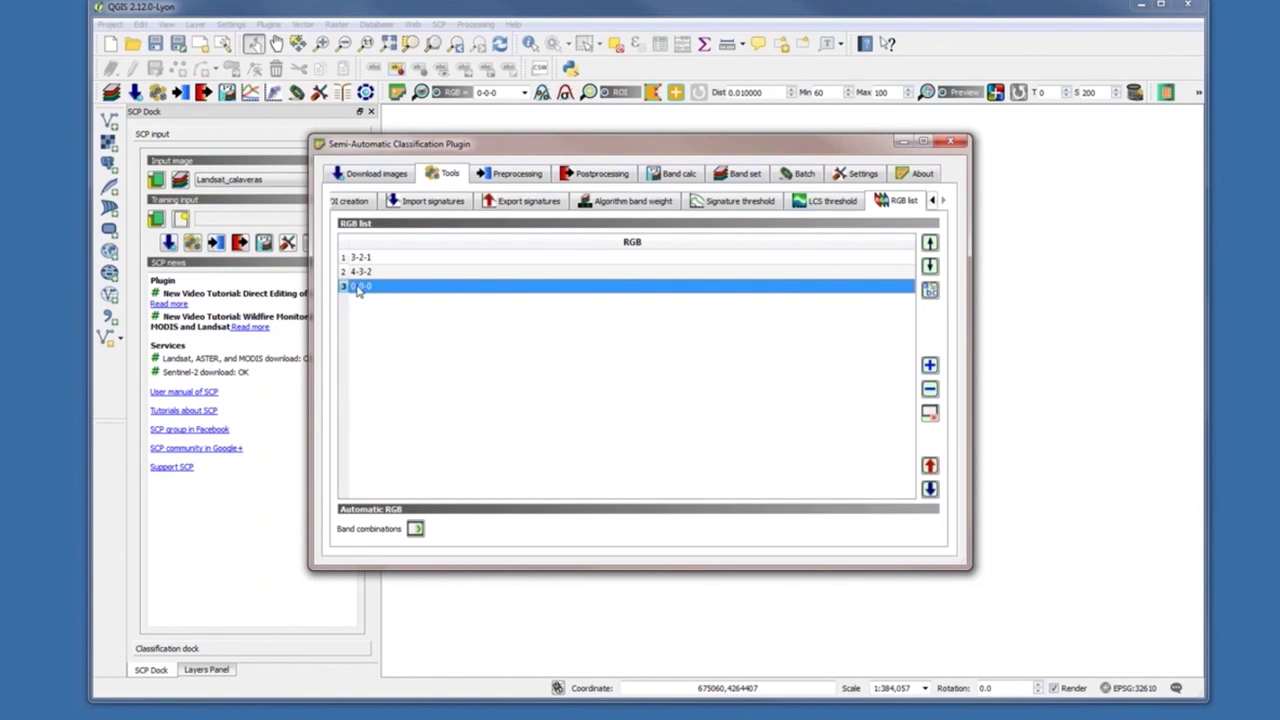
pyautogui.doubleClick(356, 288)
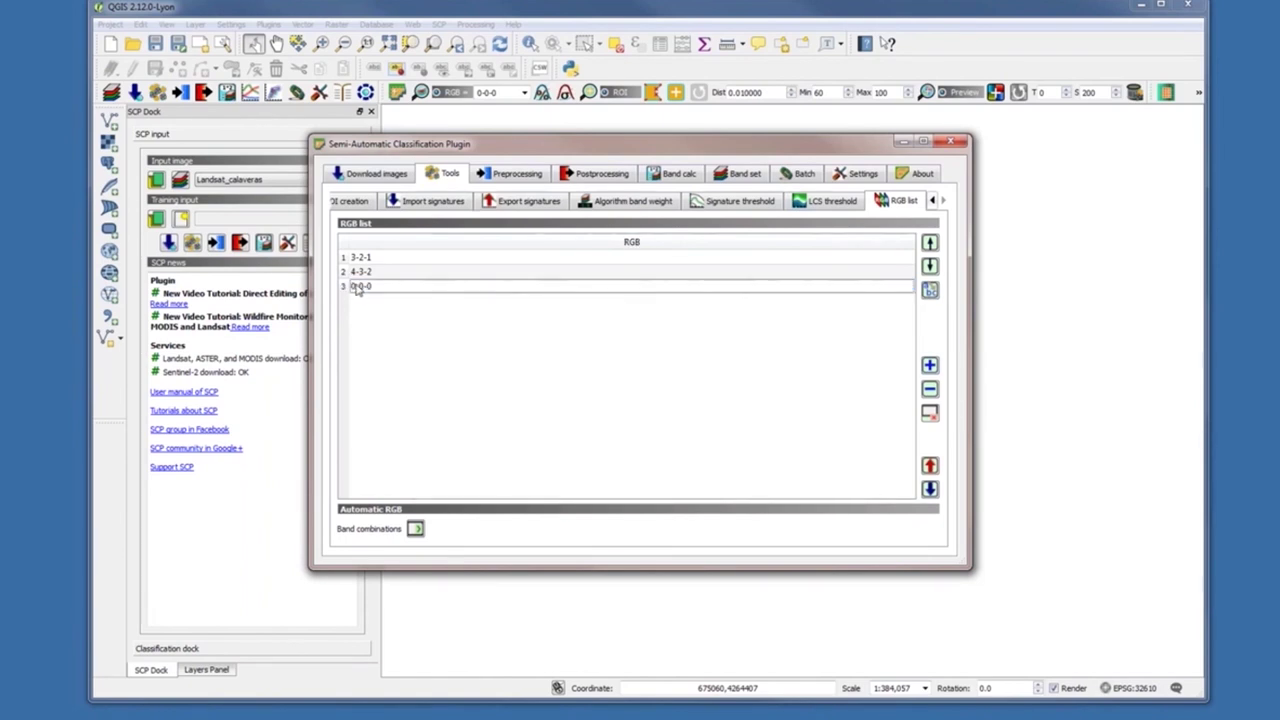
pyautogui.press('Return')
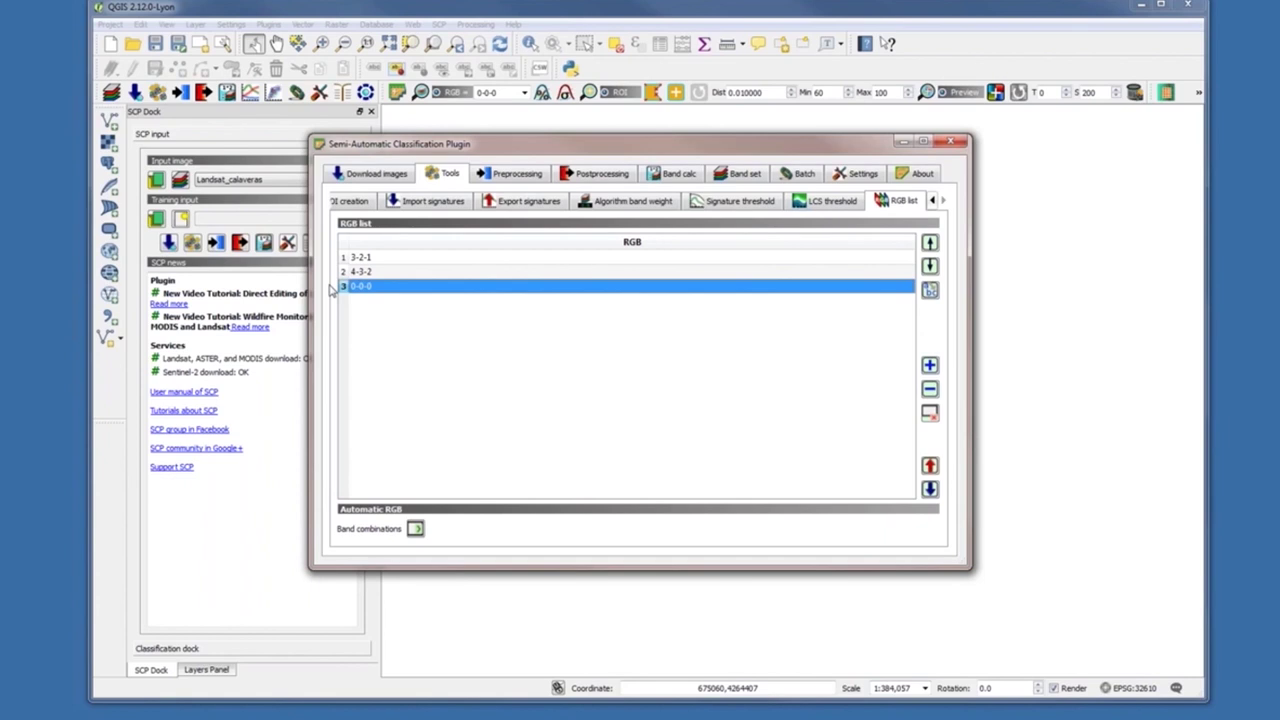
pyautogui.doubleClick(355, 289)
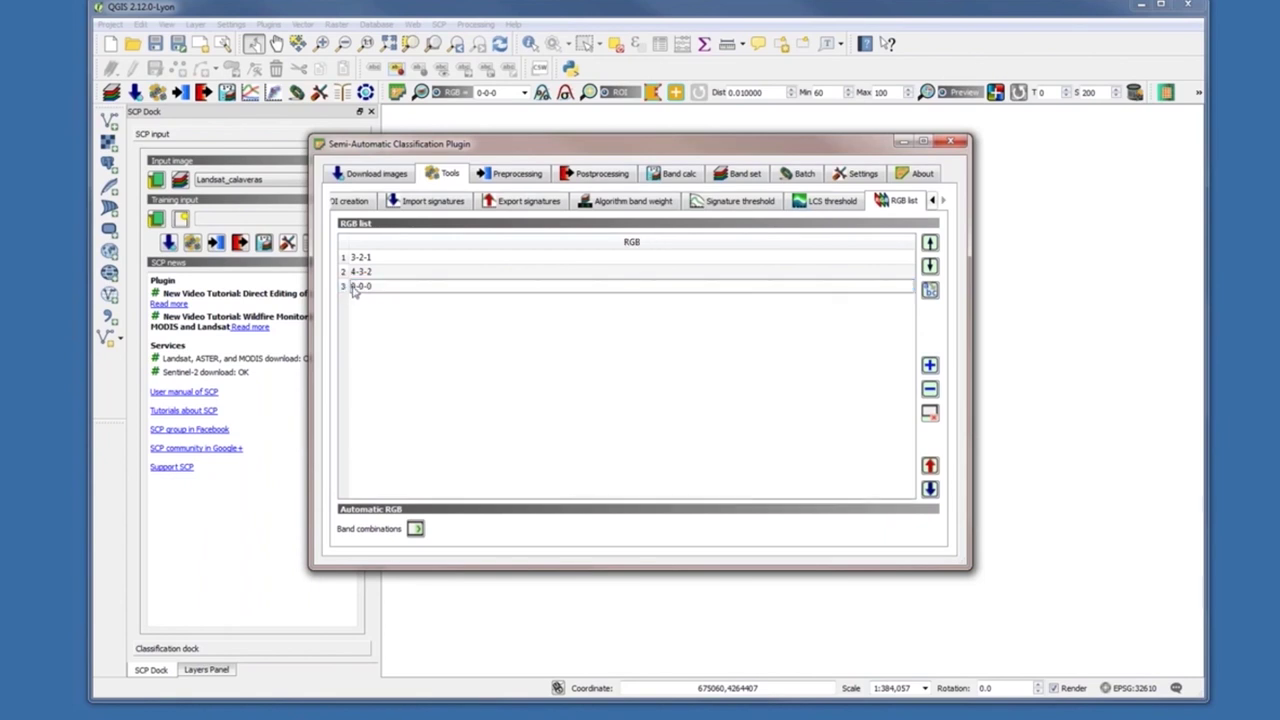
pyautogui.press('Return')
pyautogui.doubleClick(355, 289)
pyautogui.moveTo(352, 287); pyautogui.dragTo(372, 287)
pyautogui.write('5-3-20-0-0')
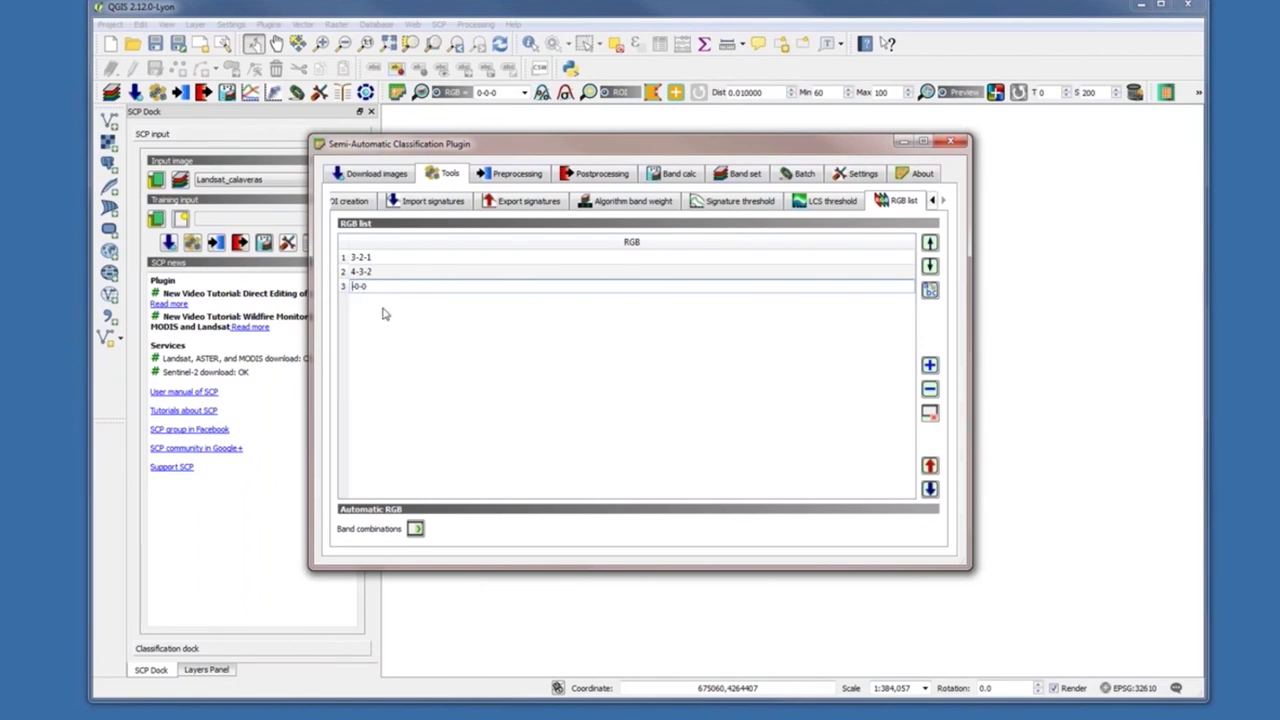
pyautogui.tripleClick(363, 287)
pyautogui.write('5-0-0')
pyautogui.press('BackSpace')
pyautogui.write('3')
pyautogui.click(533, 379)
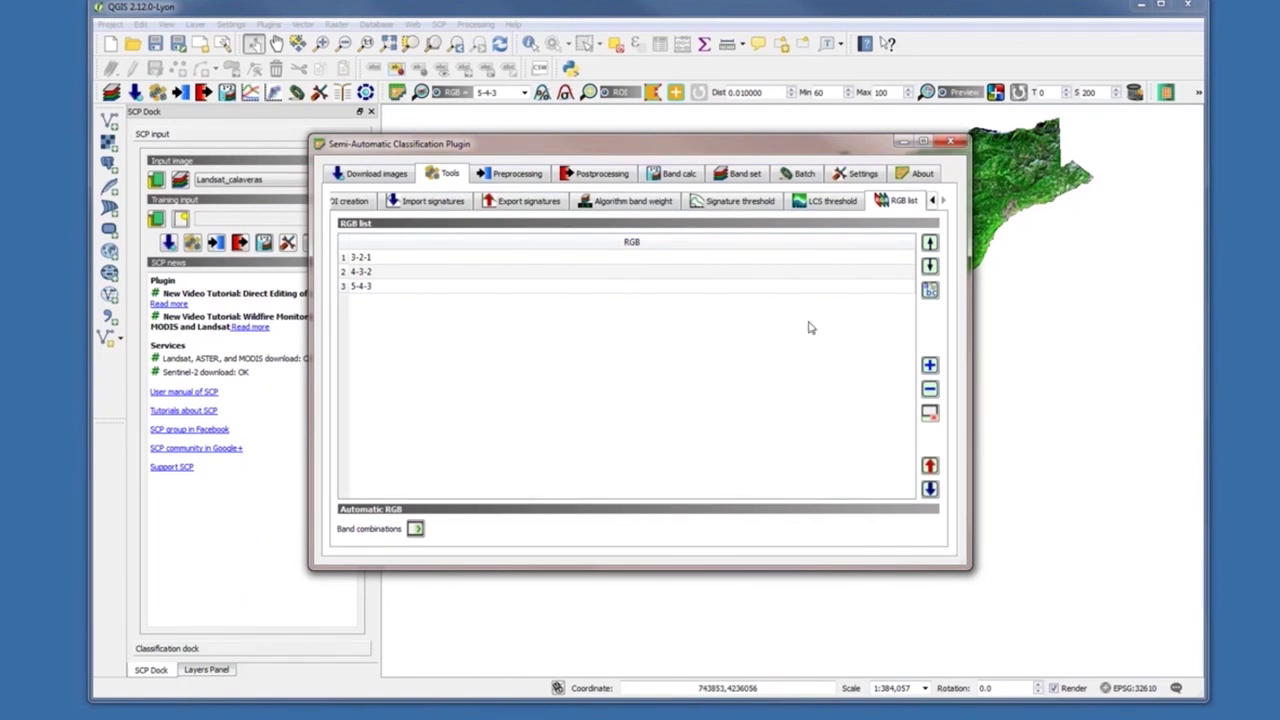
pyautogui.click(953, 144)
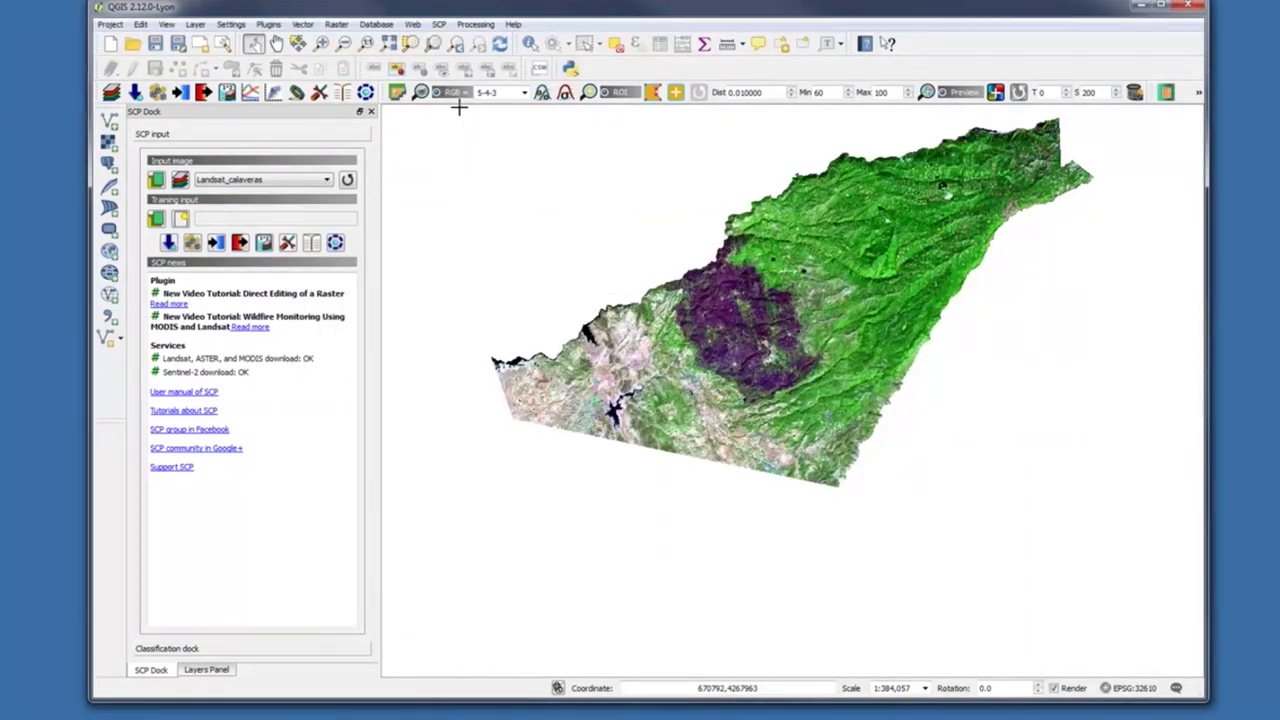
# Compare the 4-3-2 and 5-4-3 RGB color composites of the Landsat image, leaving 5-4-3 displayed
pyautogui.click(525, 93)
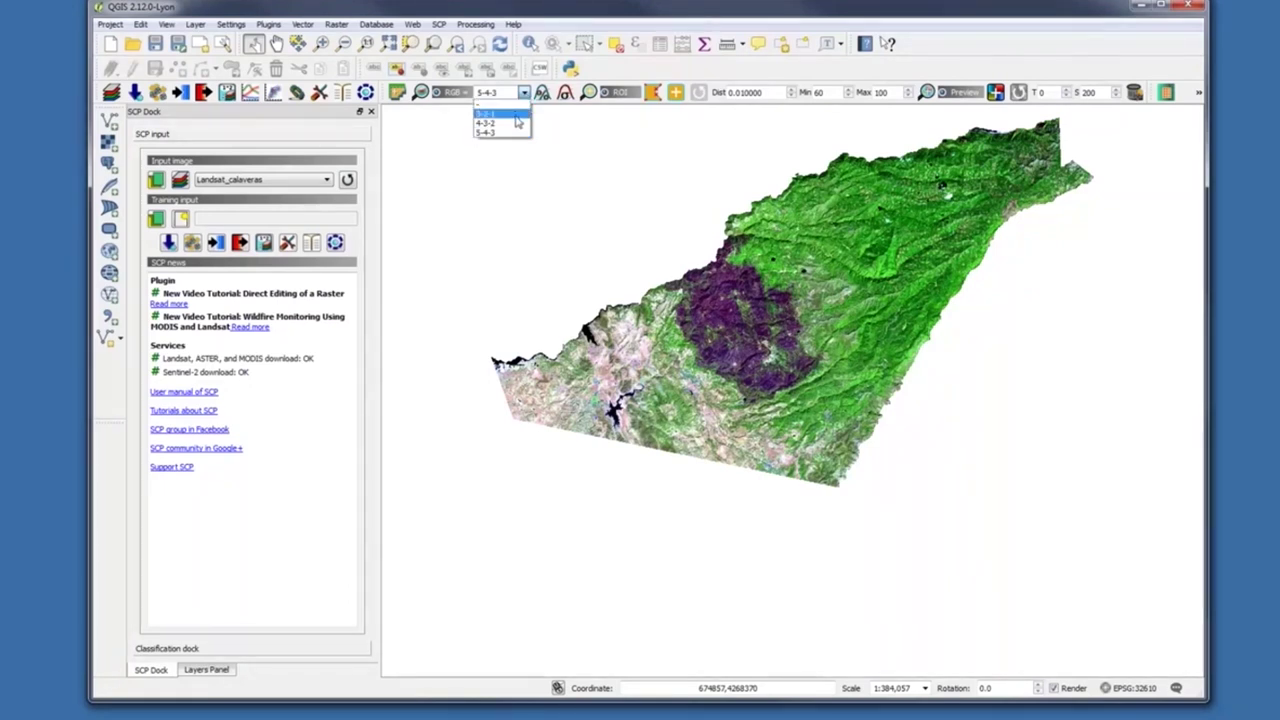
pyautogui.click(517, 123)
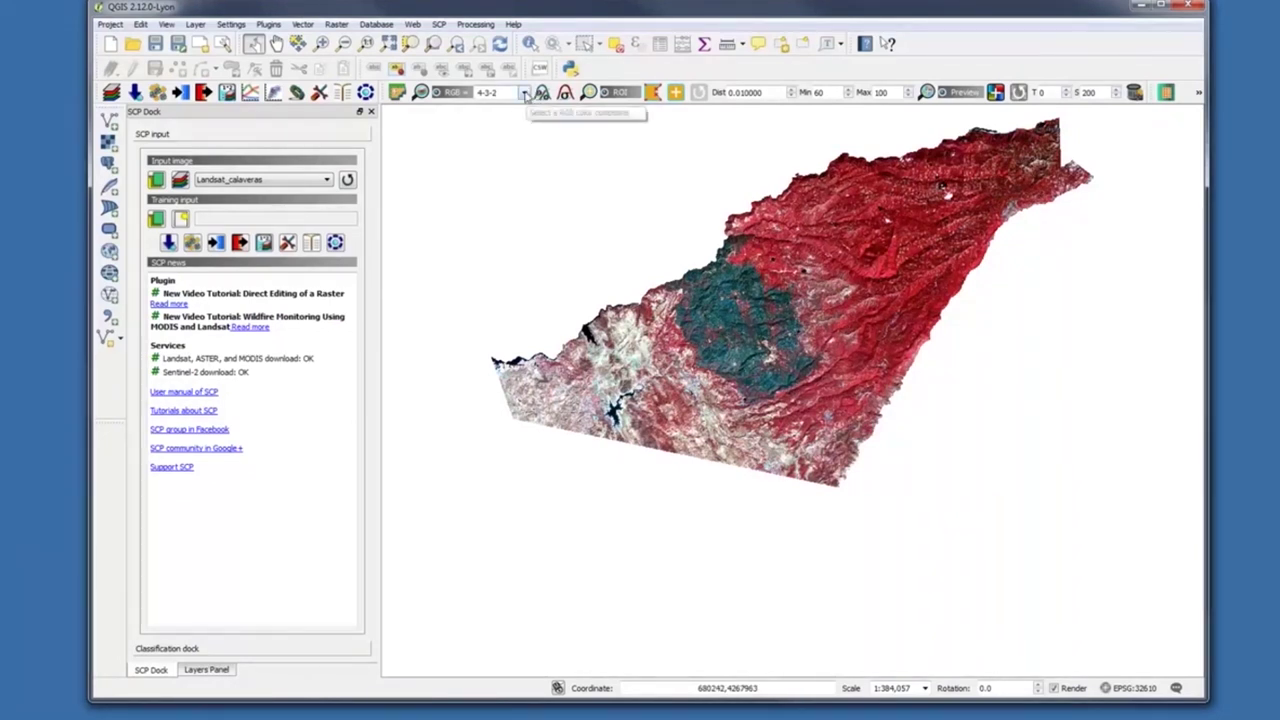
pyautogui.click(524, 93)
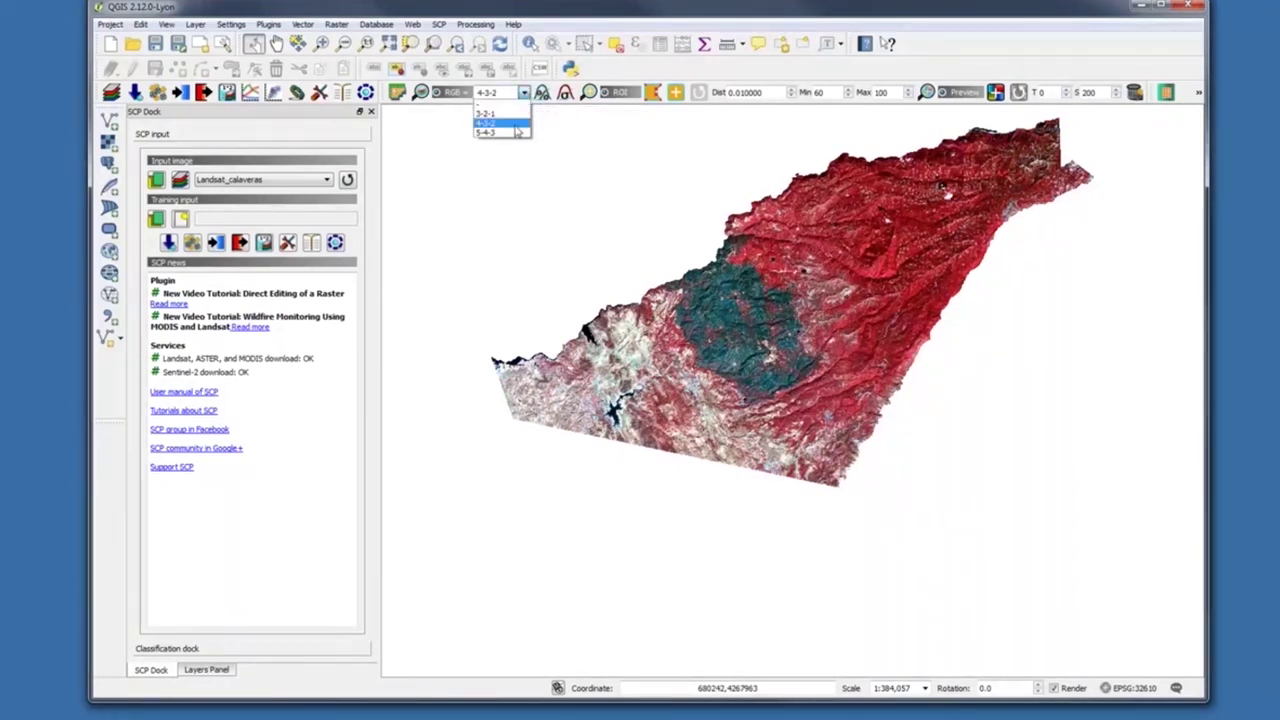
pyautogui.click(517, 132)
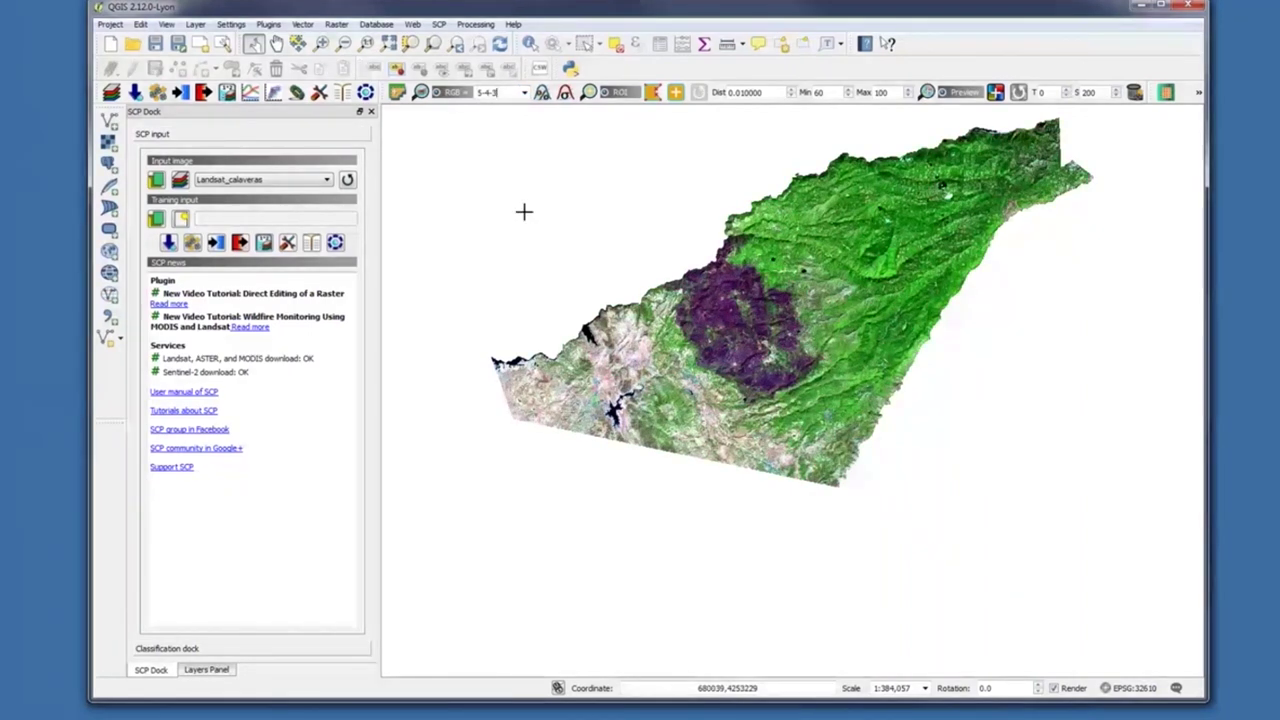
# Create a new SCP training input file named training2 in the Documents > QGIS > Landsat folder
pyautogui.click(180, 218)
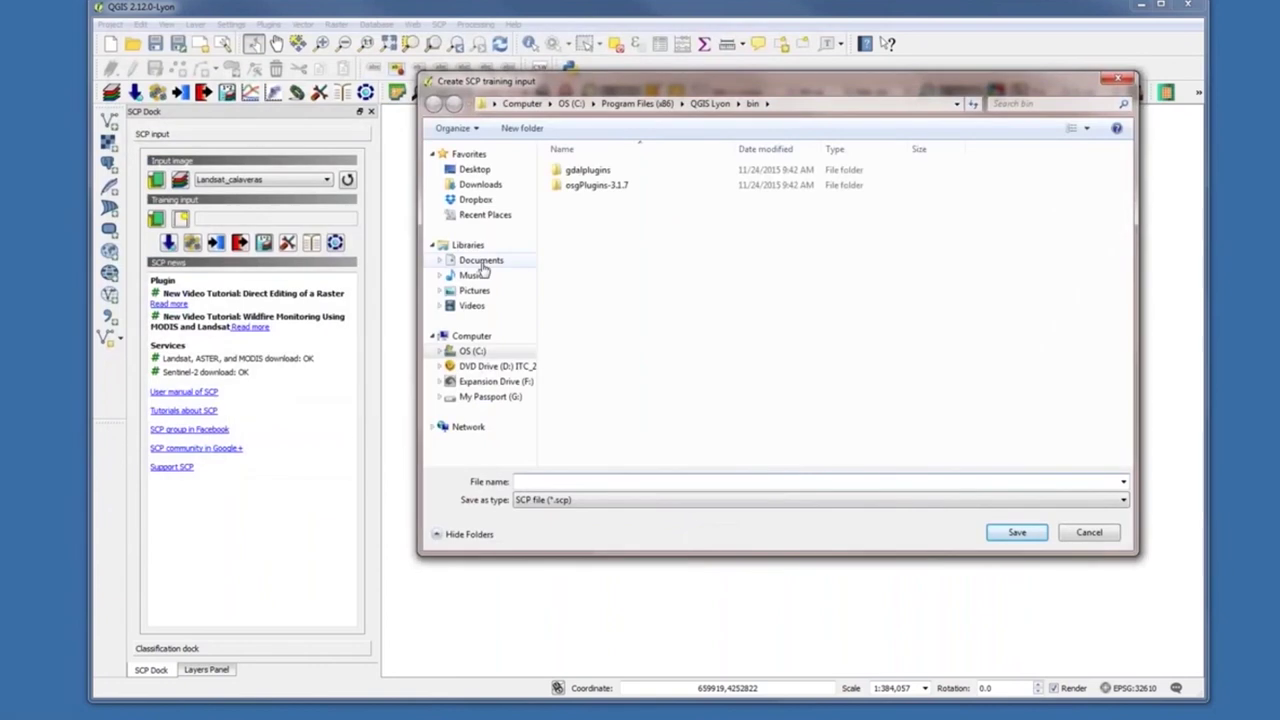
pyautogui.click(483, 262)
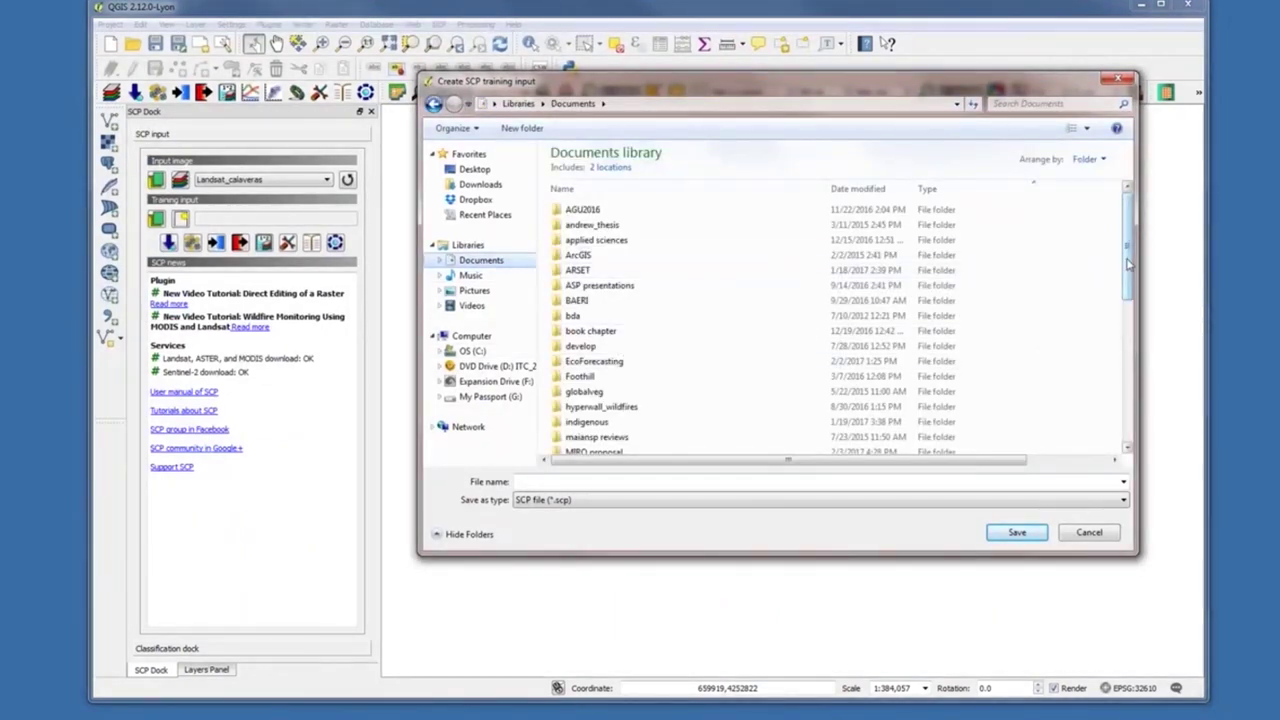
pyautogui.moveTo(1128, 263); pyautogui.dragTo(1128, 376)
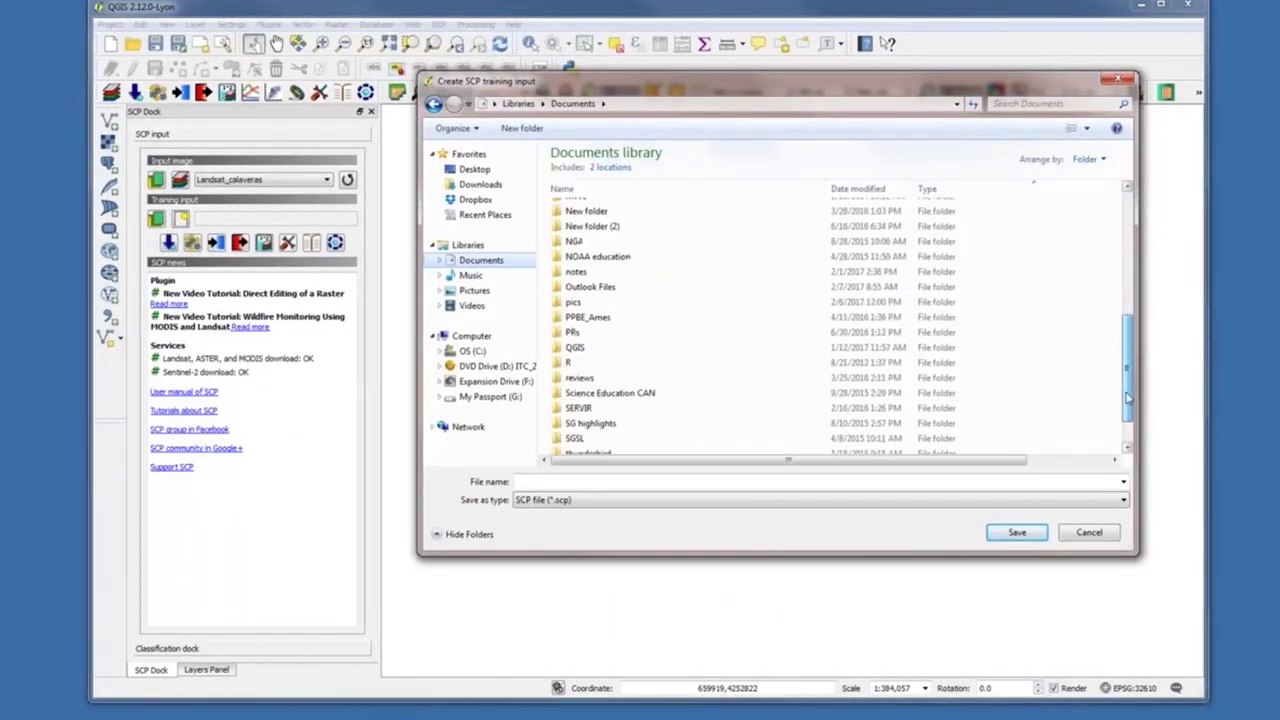
pyautogui.doubleClick(648, 349)
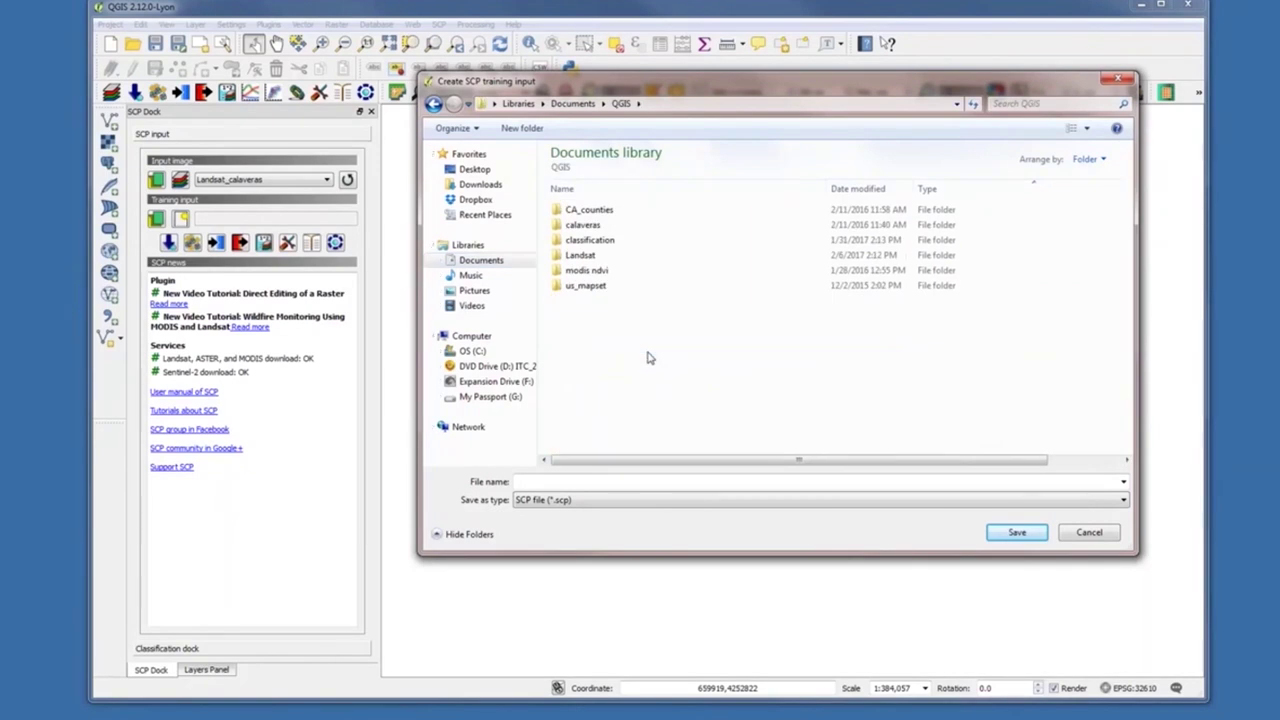
pyautogui.doubleClick(645, 262)
pyautogui.write('training2')
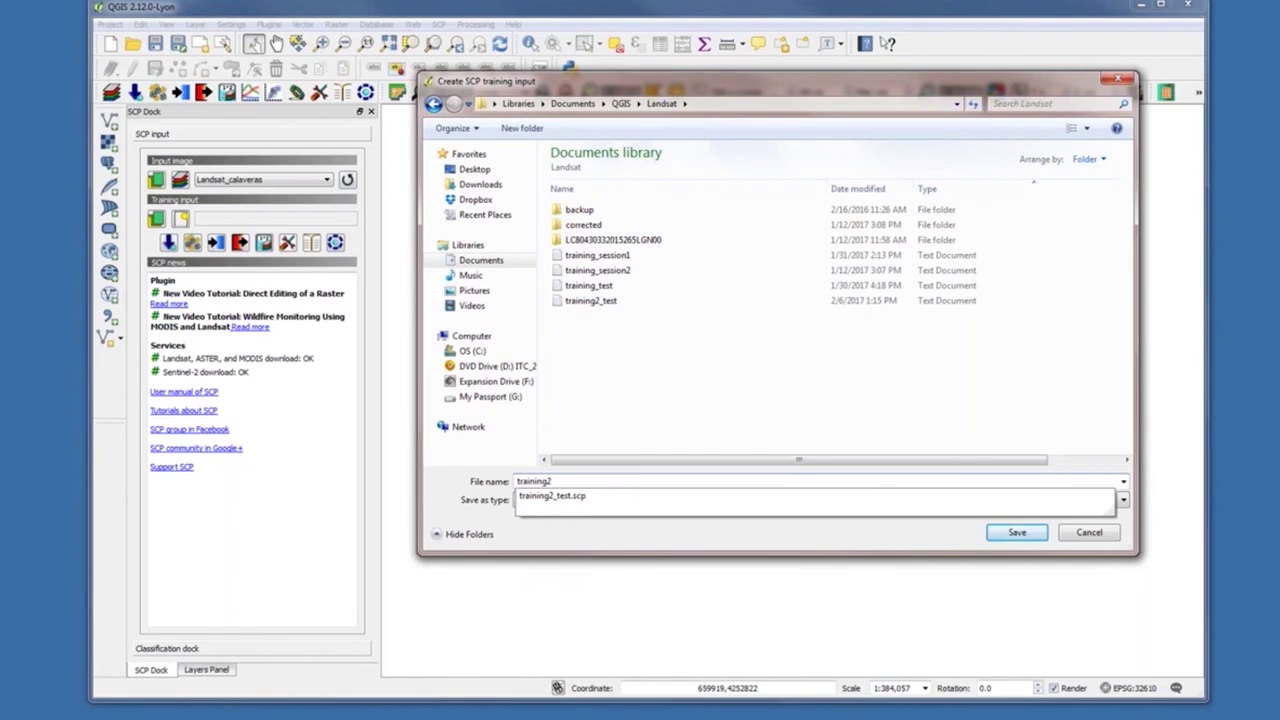
pyautogui.click(1016, 534)
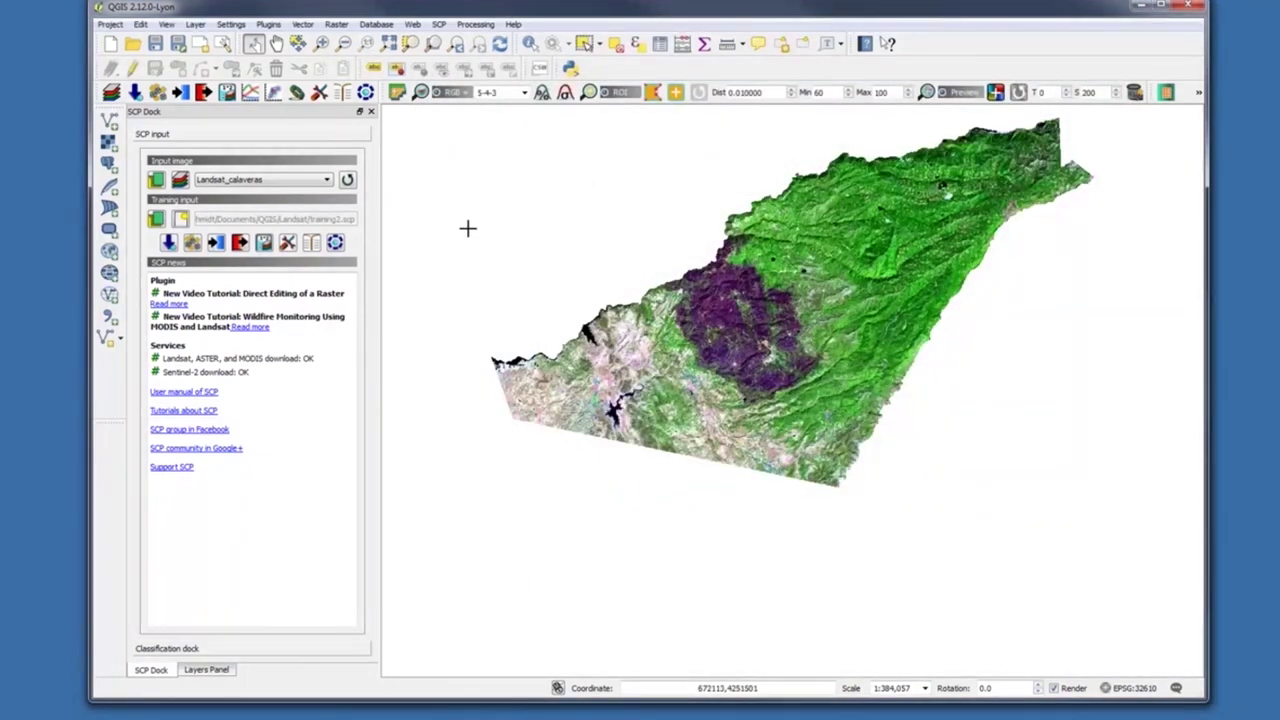
# Save the QGIS project as calaverasclass2 in the classification folder
pyautogui.click(110, 24)
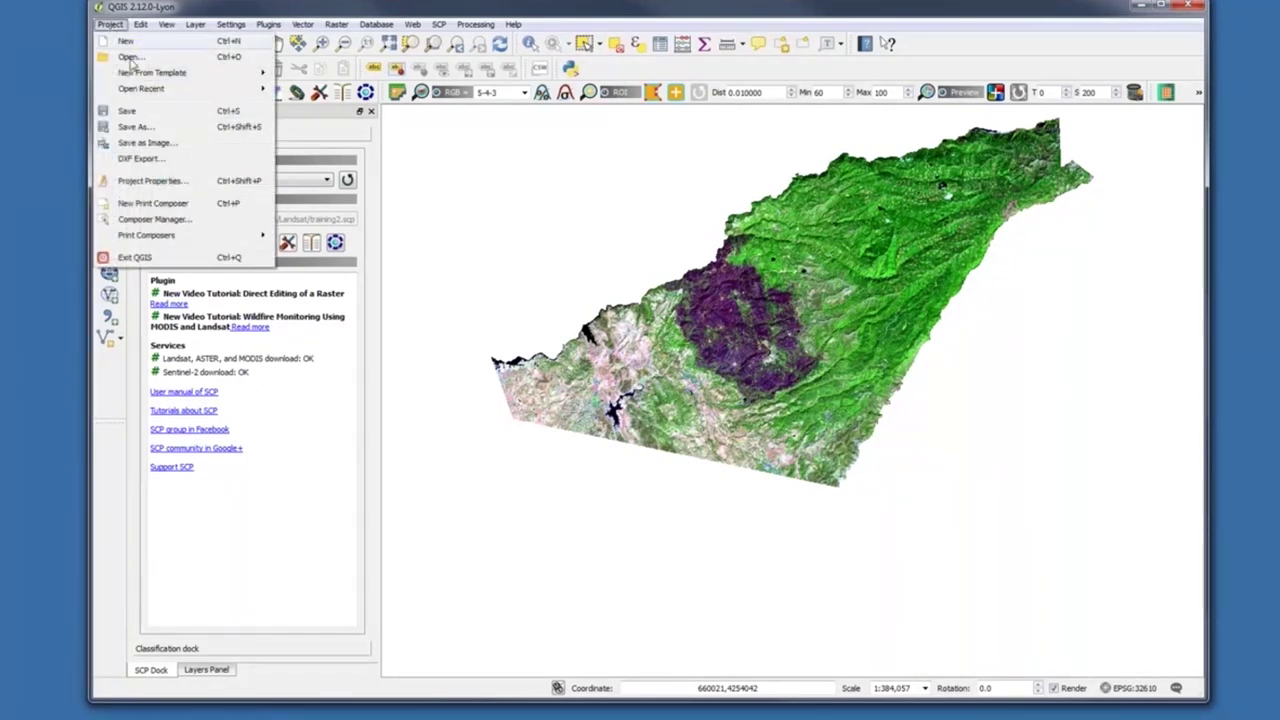
pyautogui.click(148, 127)
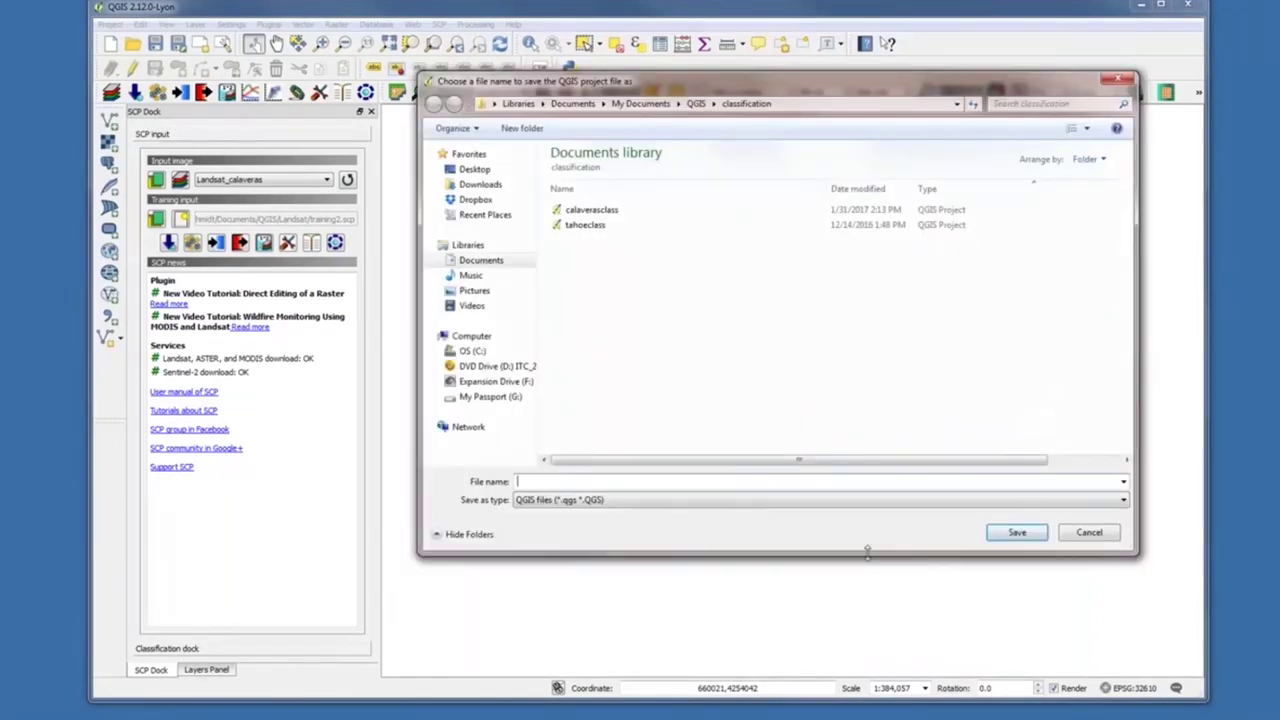
pyautogui.press('Tab')
pyautogui.click(809, 480)
pyautogui.write('calaver')
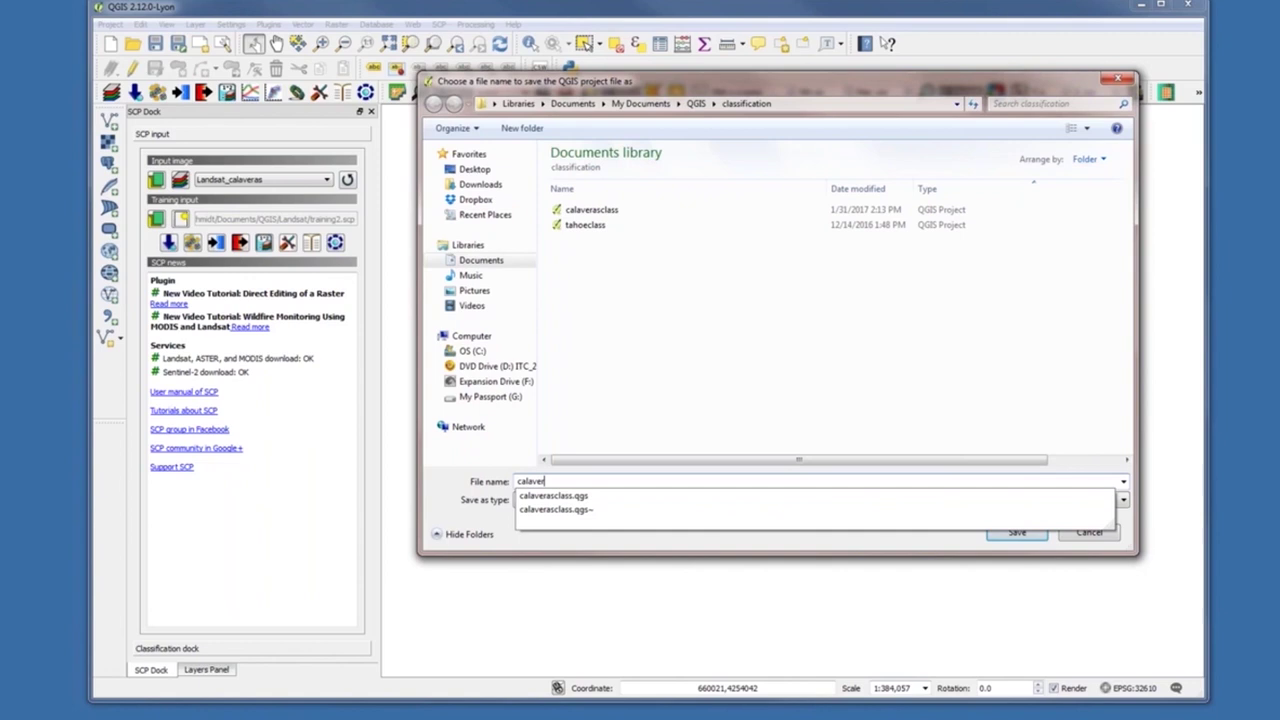
pyautogui.write('asclass2')
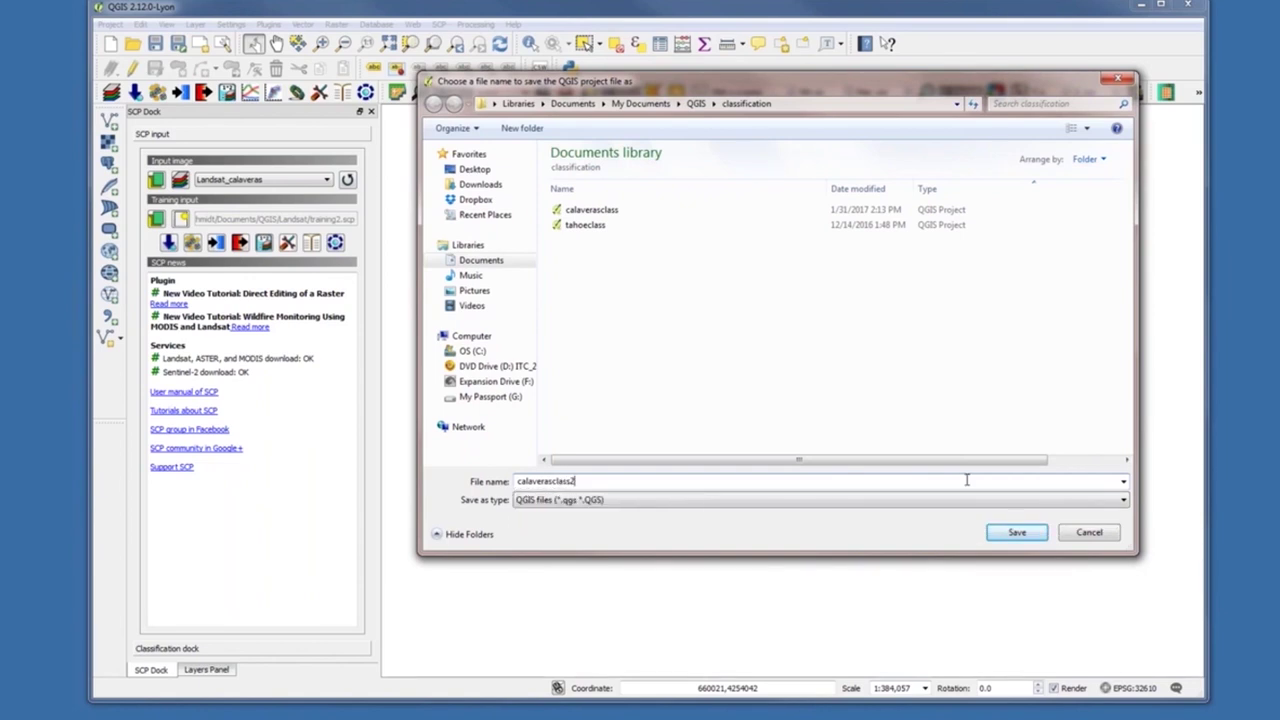
pyautogui.click(1017, 533)
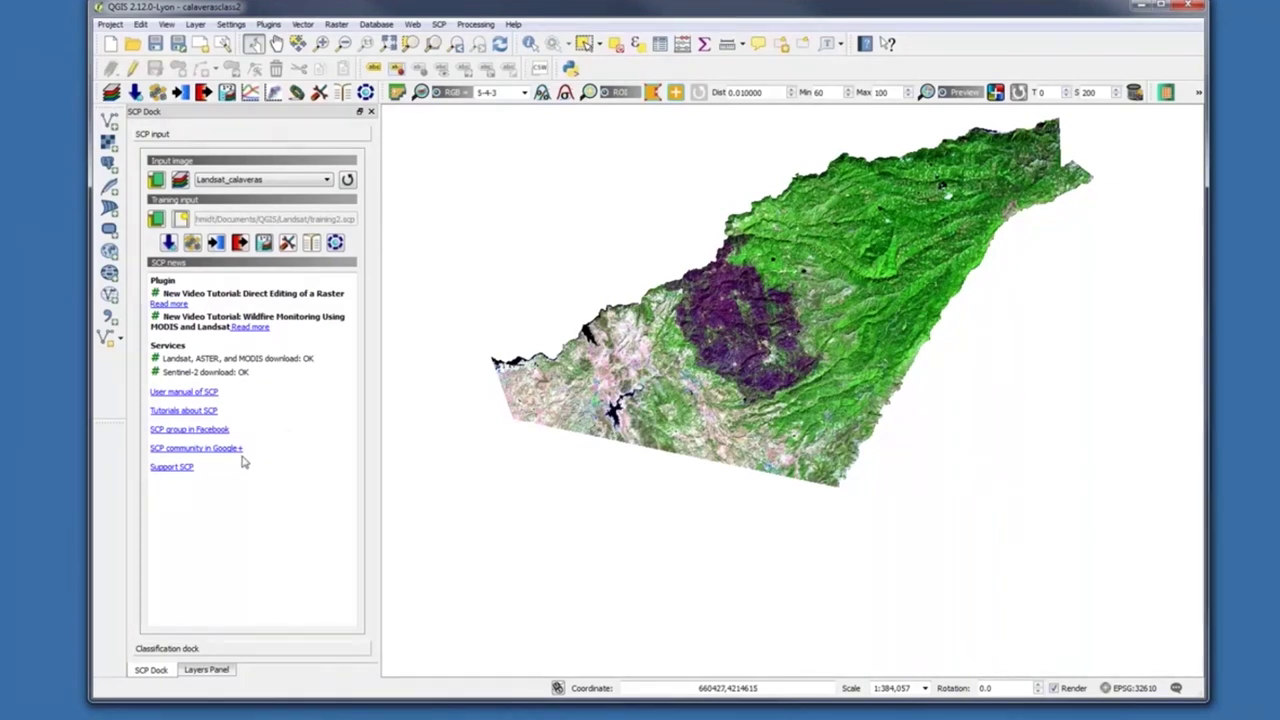
# Open the SCP Classification dock, check the macro class and class ID table in the Word document, and return to QGIS
pyautogui.click(178, 650)
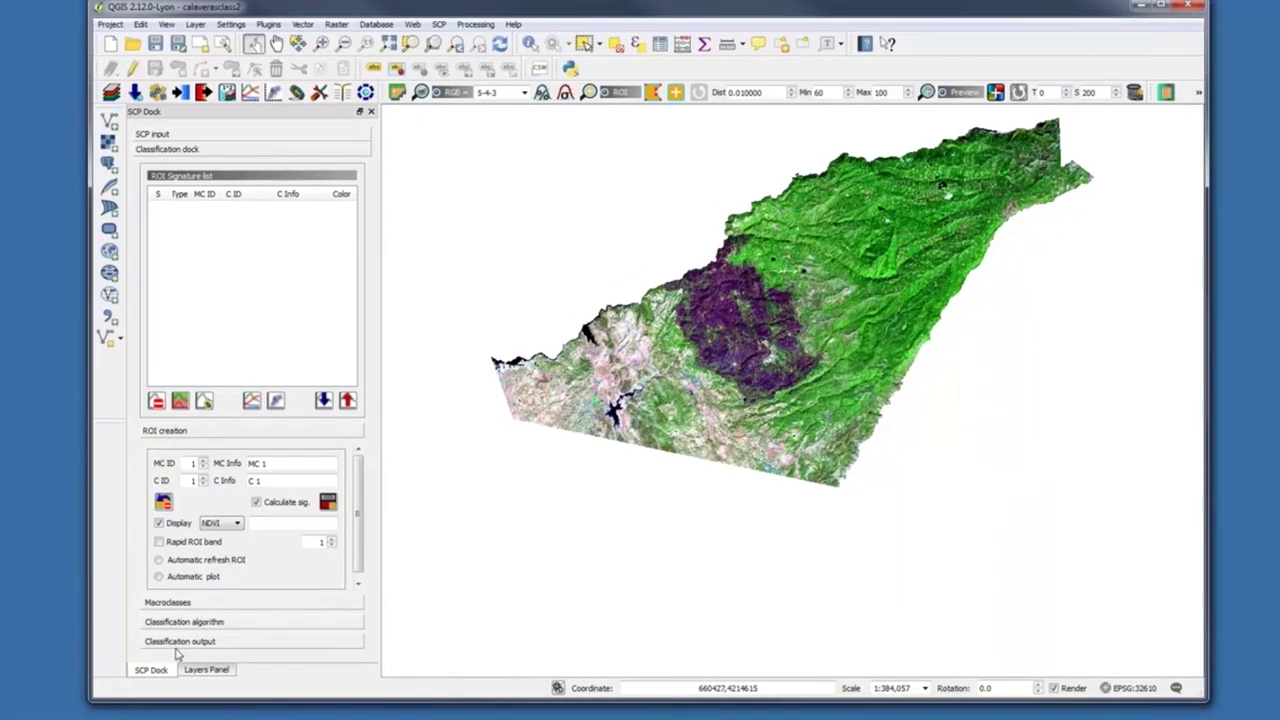
pyautogui.hotkey('alt', 'Tab')
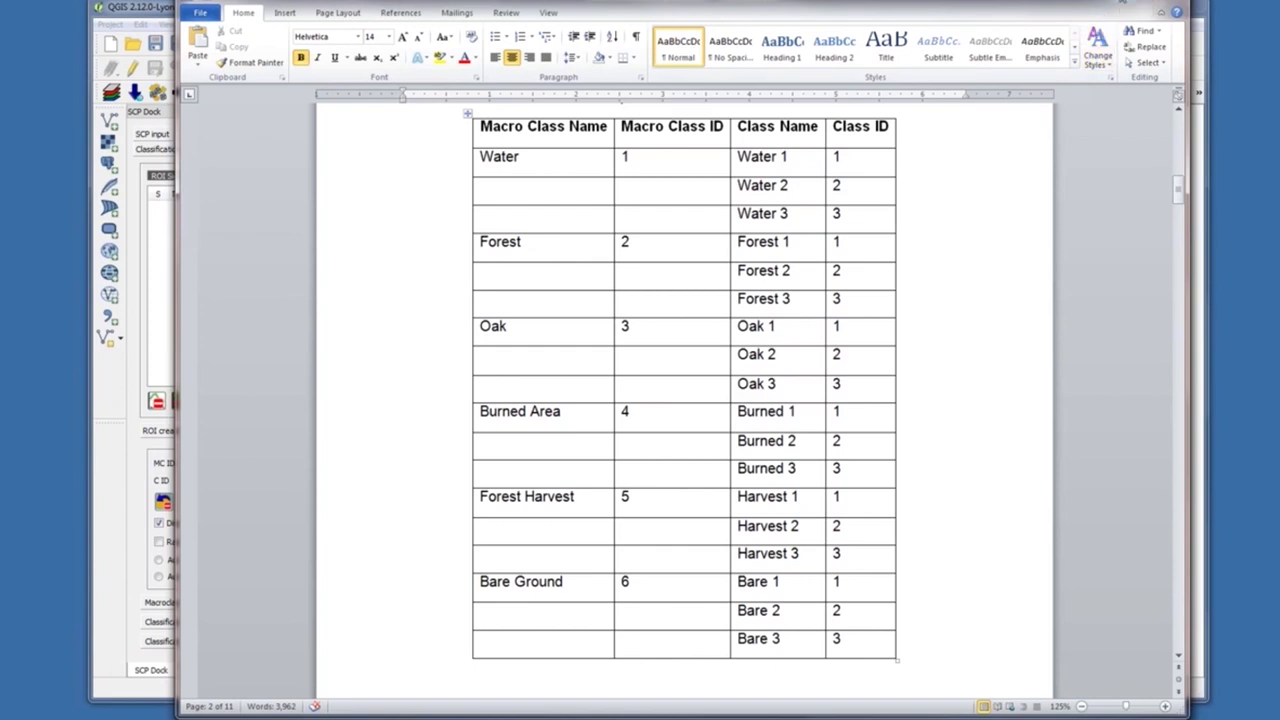
pyautogui.click(1122, 3)
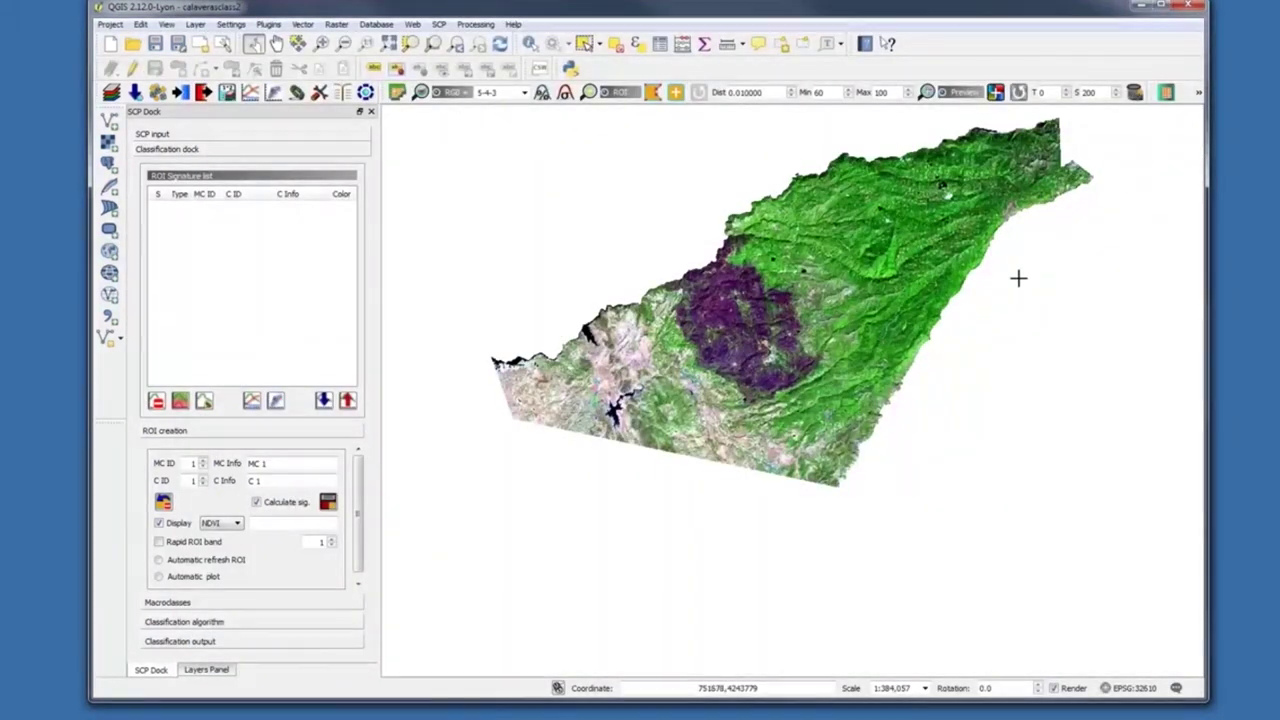
# Create a region-growing ROI over the open water of the dark, branching reservoir in the southwest of the image
pyautogui.click(321, 43)
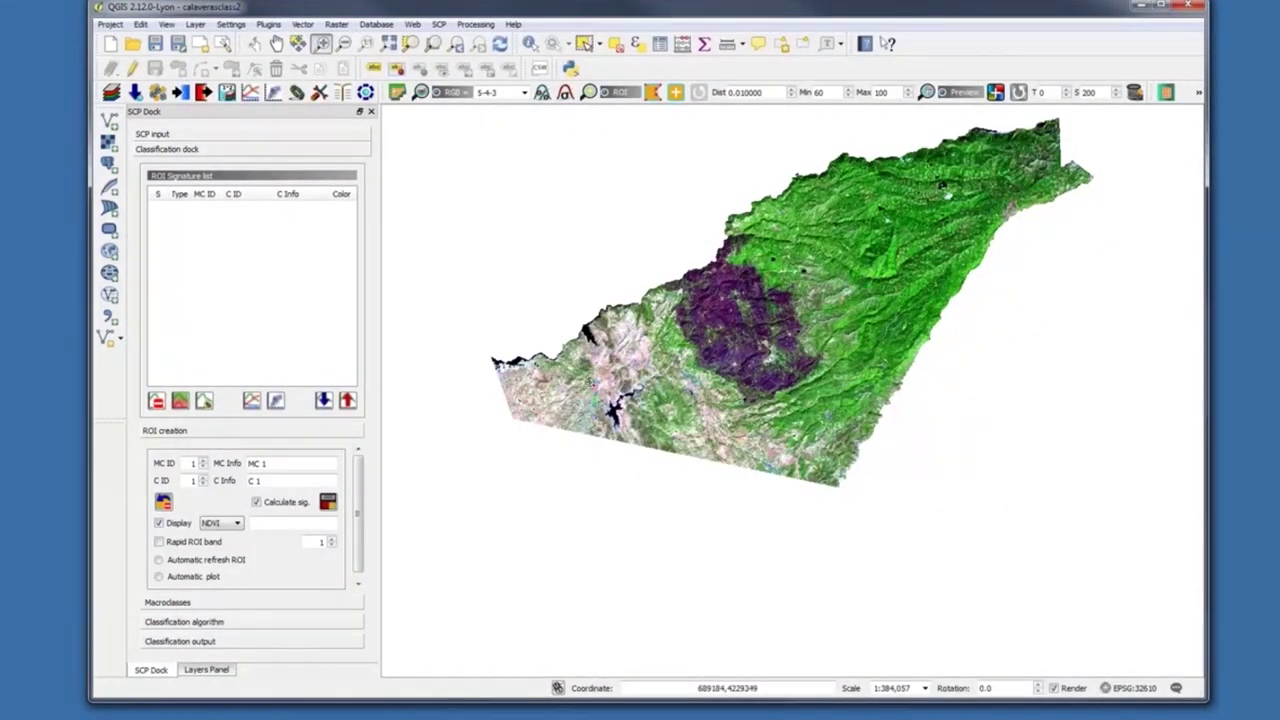
pyautogui.moveTo(588, 382); pyautogui.dragTo(647, 444)
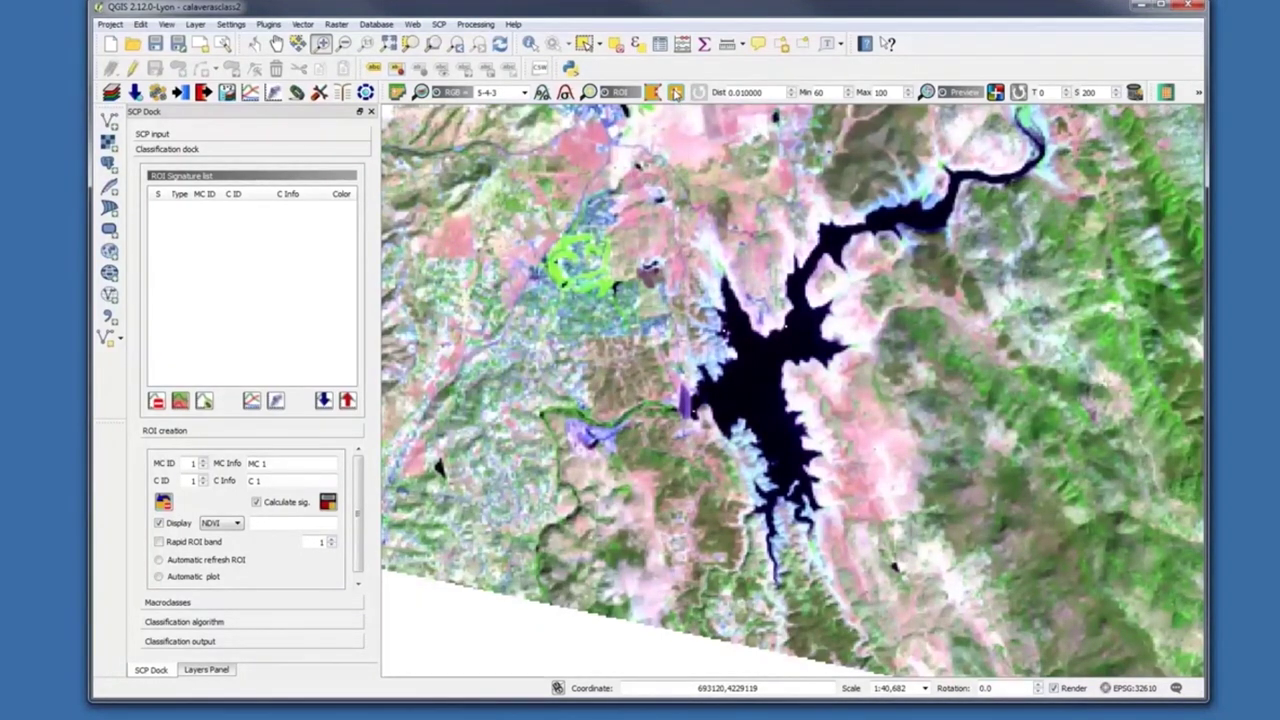
pyautogui.click(676, 92)
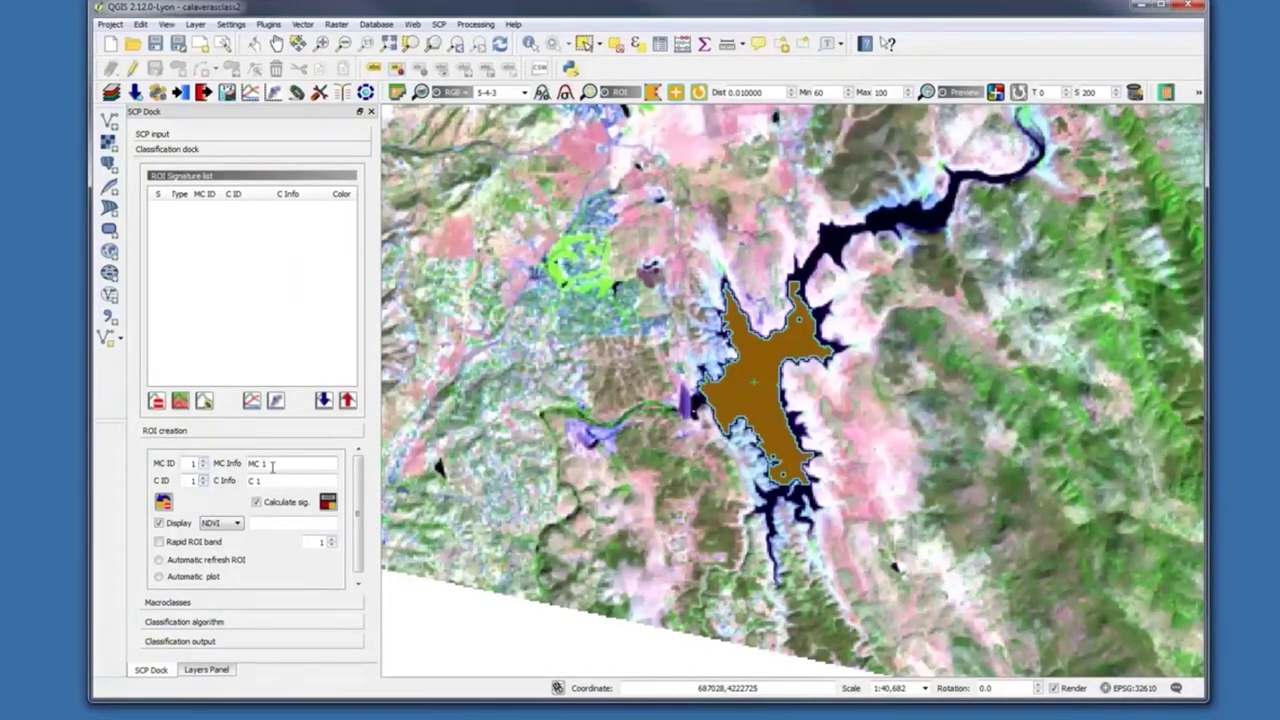
# Label the reservoir ROI with macro class Water and class Water1, and save it to the training input
pyautogui.moveTo(270, 463); pyautogui.dragTo(246, 464)
pyautogui.write('WAT')
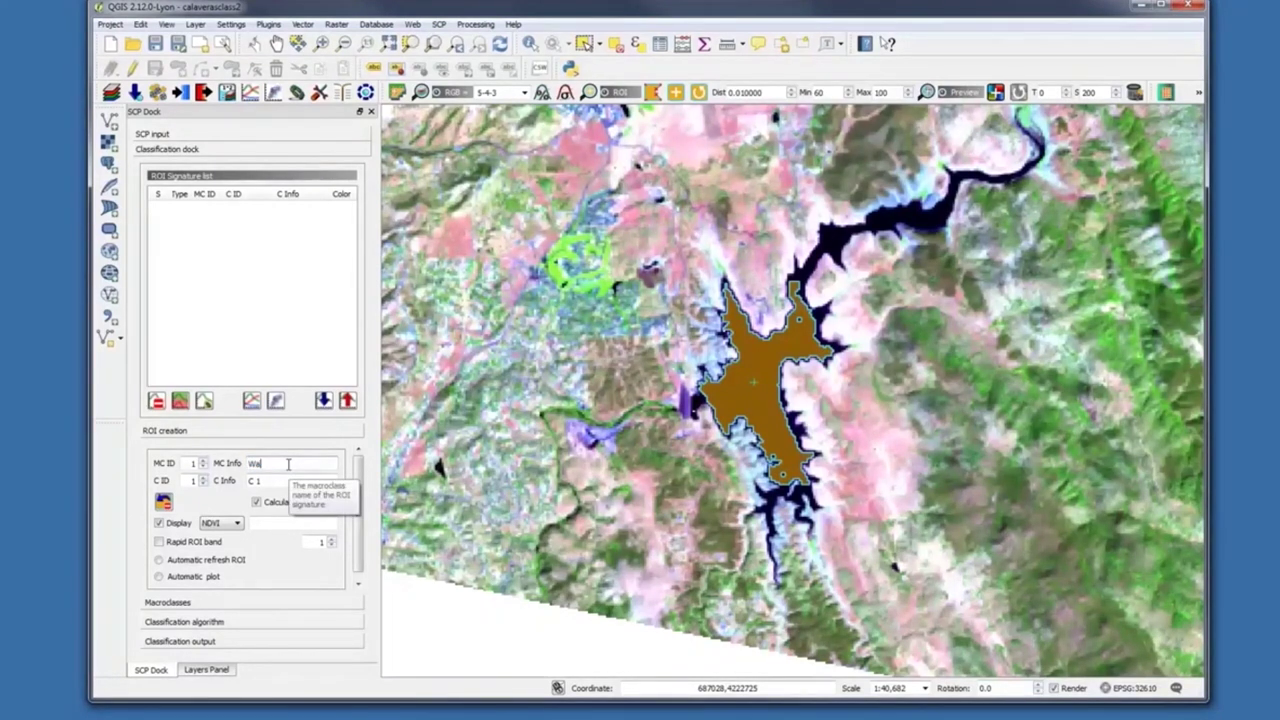
pyautogui.press('BackSpace')
pyautogui.write('ater')
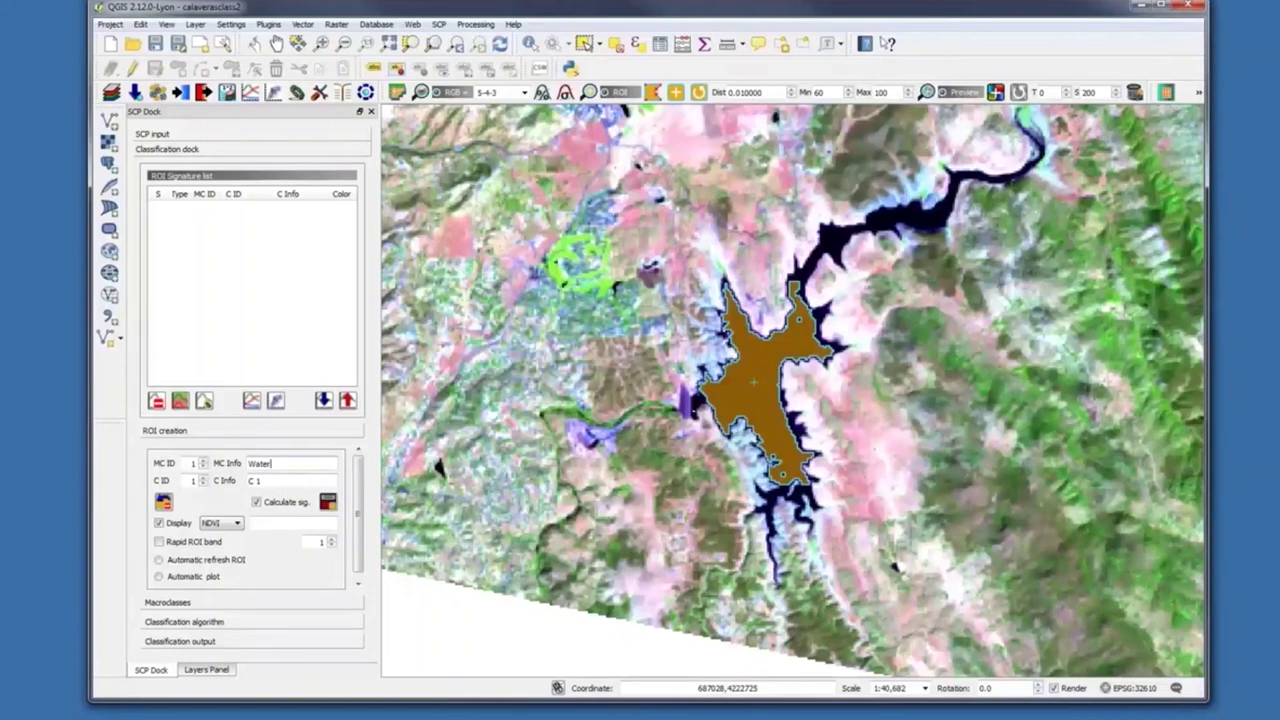
pyautogui.moveTo(268, 481); pyautogui.dragTo(253, 481)
pyautogui.write('Water1')
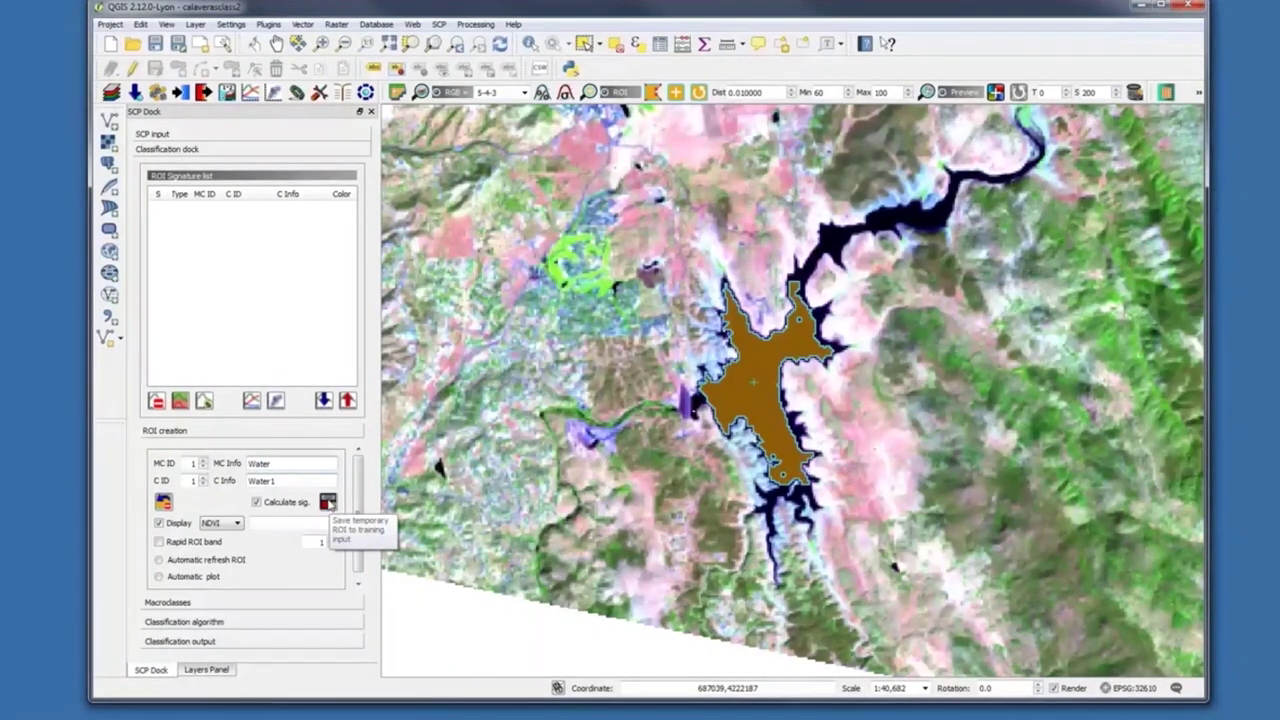
pyautogui.click(328, 501)
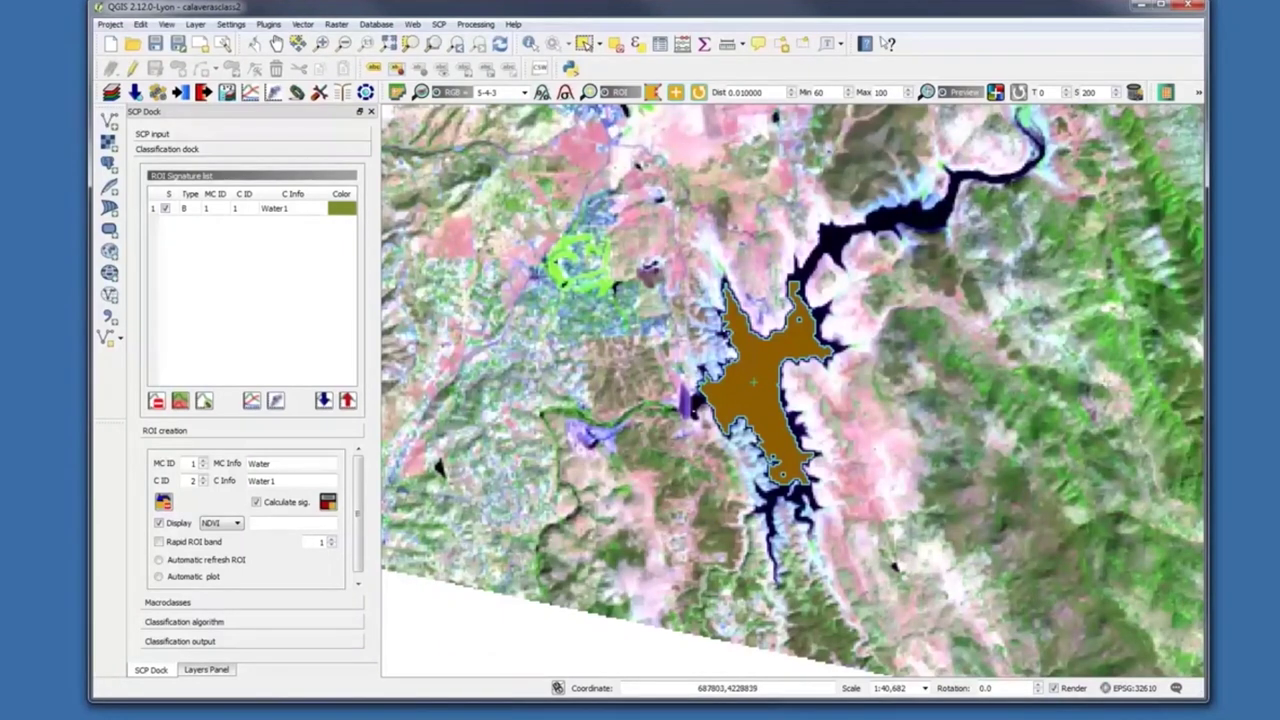
# Grow an ROI over the small dark lake just northeast of the purple burned area and save it to the training input as Water2
pyautogui.click(390, 45)
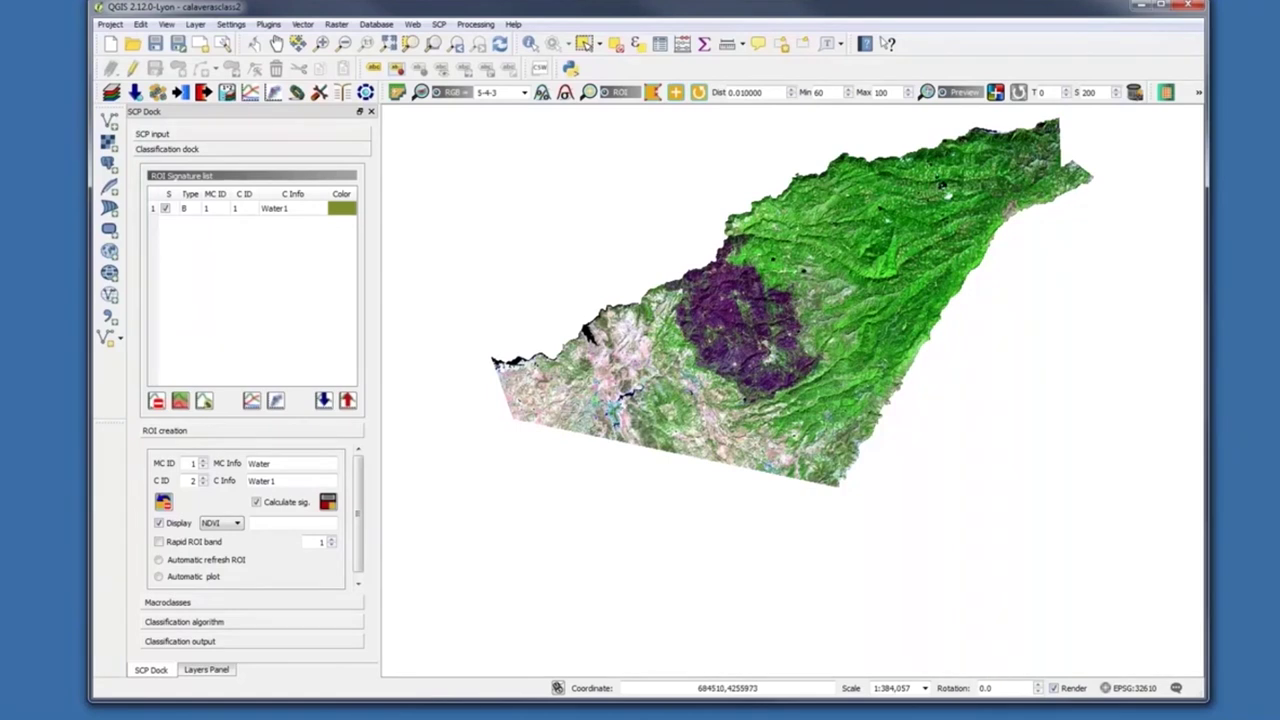
pyautogui.click(322, 46)
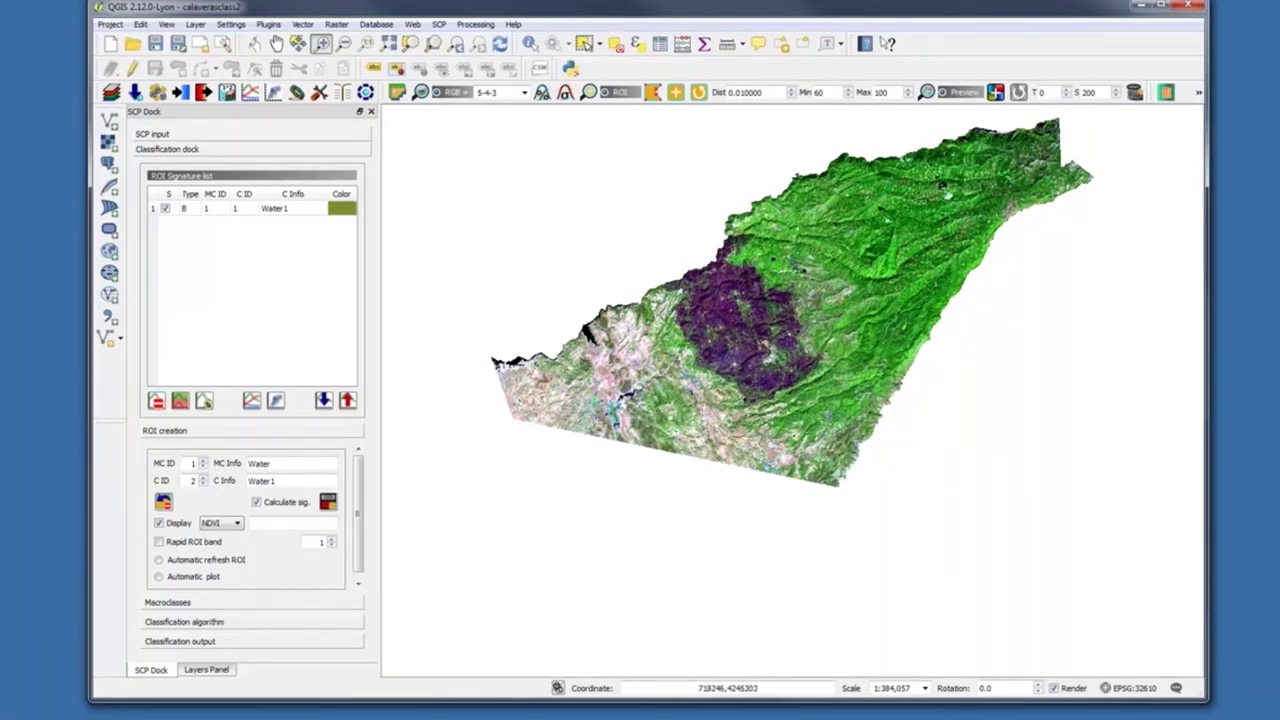
pyautogui.moveTo(793, 261); pyautogui.dragTo(828, 294)
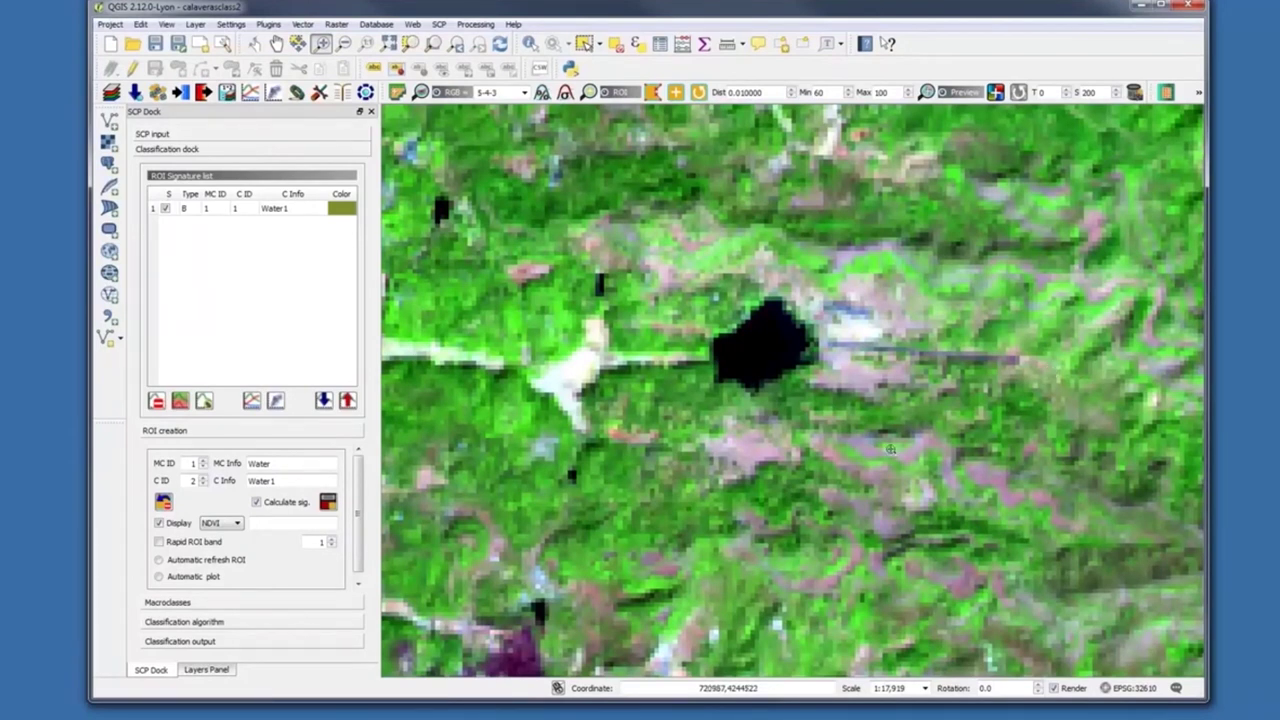
pyautogui.click(676, 92)
pyautogui.click(760, 345)
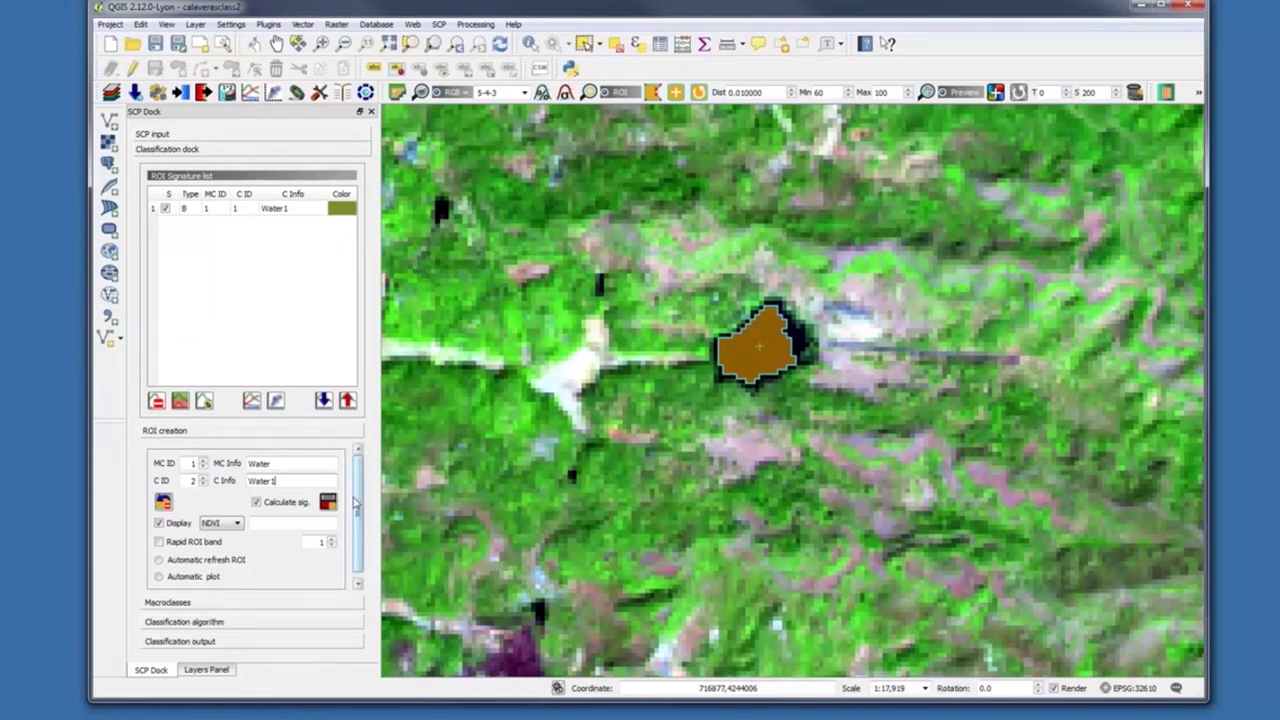
pyautogui.press('BackSpace')
pyautogui.write('2')
pyautogui.click(328, 503)
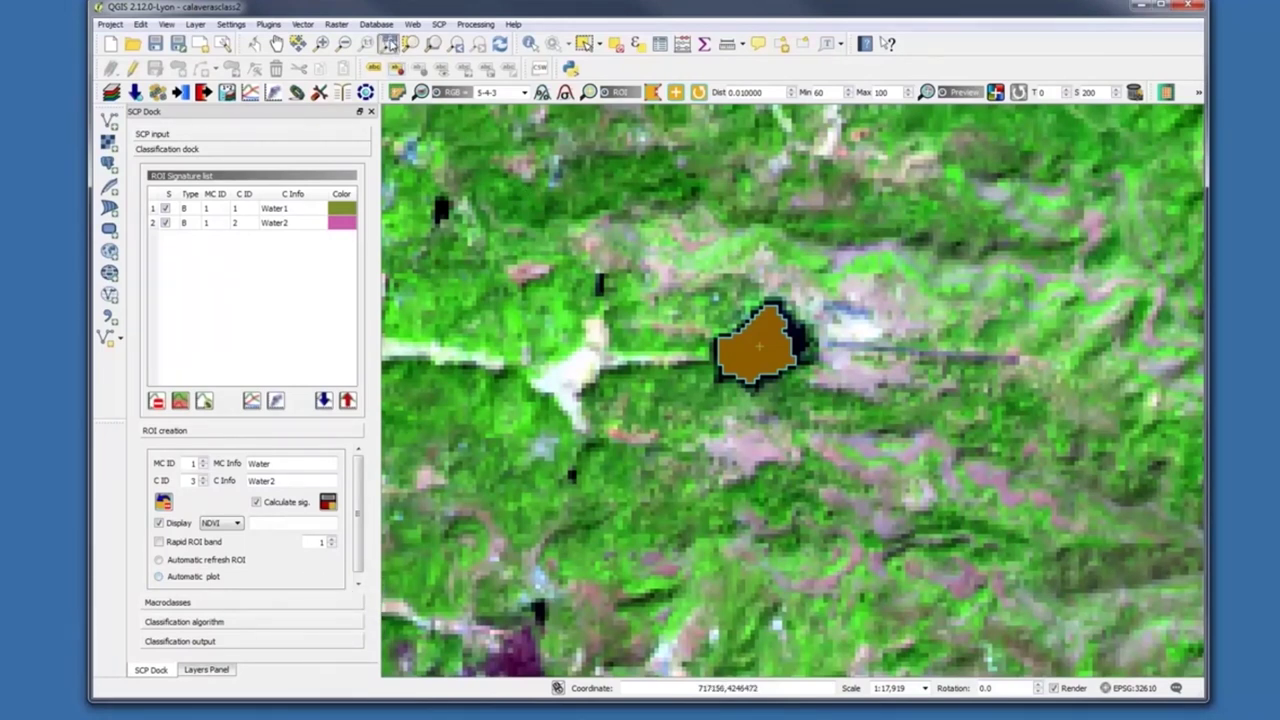
# Grow an ROI over the black reservoir on the image's northwest border and save it to the training input as Water3
pyautogui.click(389, 43)
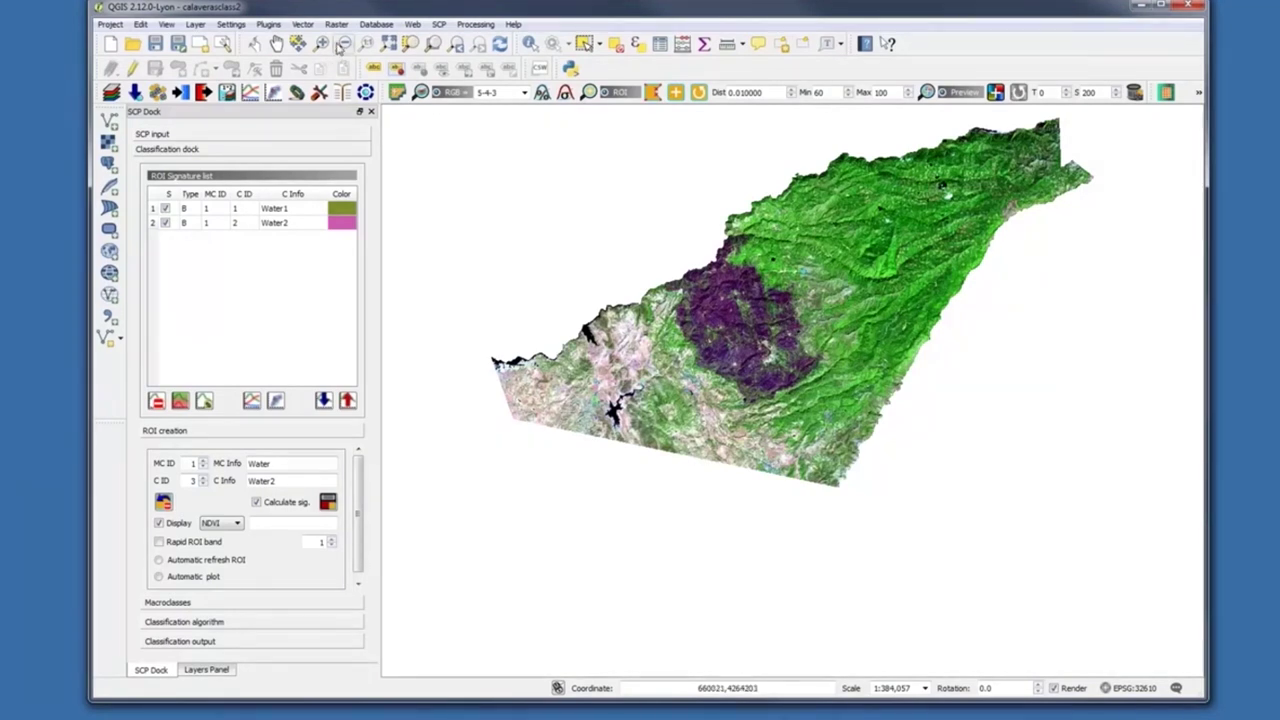
pyautogui.click(321, 43)
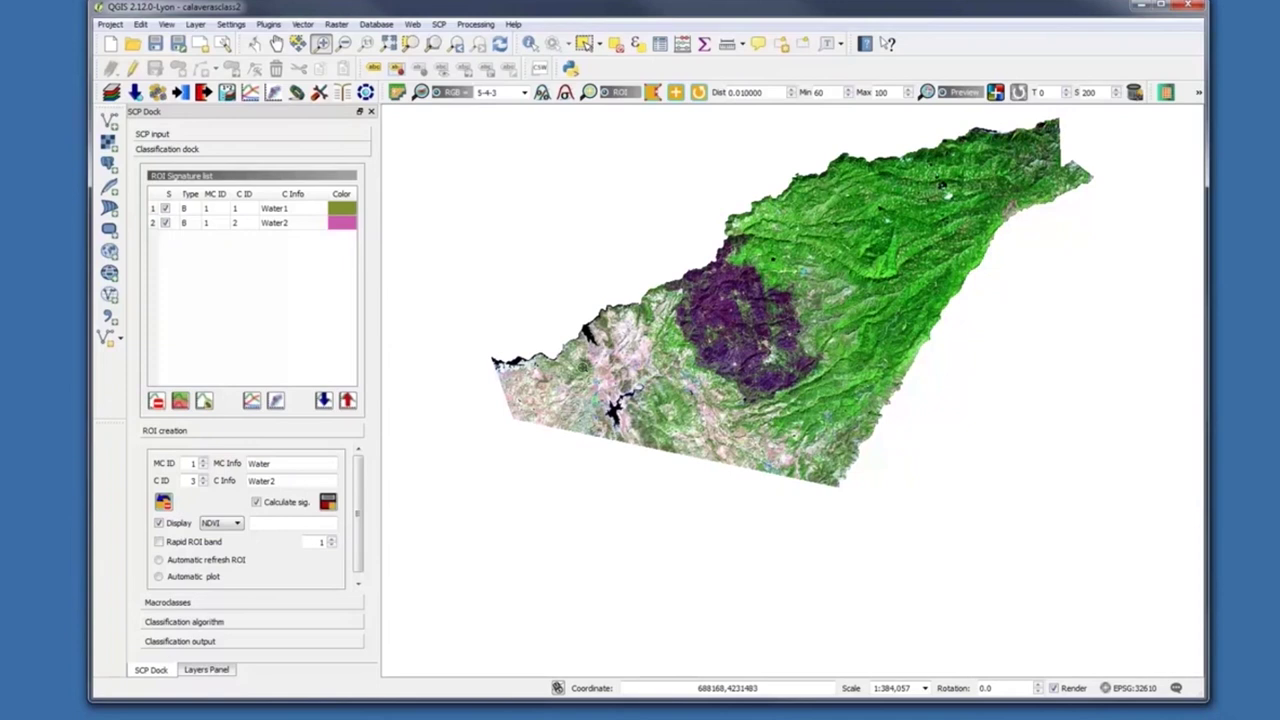
pyautogui.click(576, 331)
pyautogui.scroll(4, 605, 352)
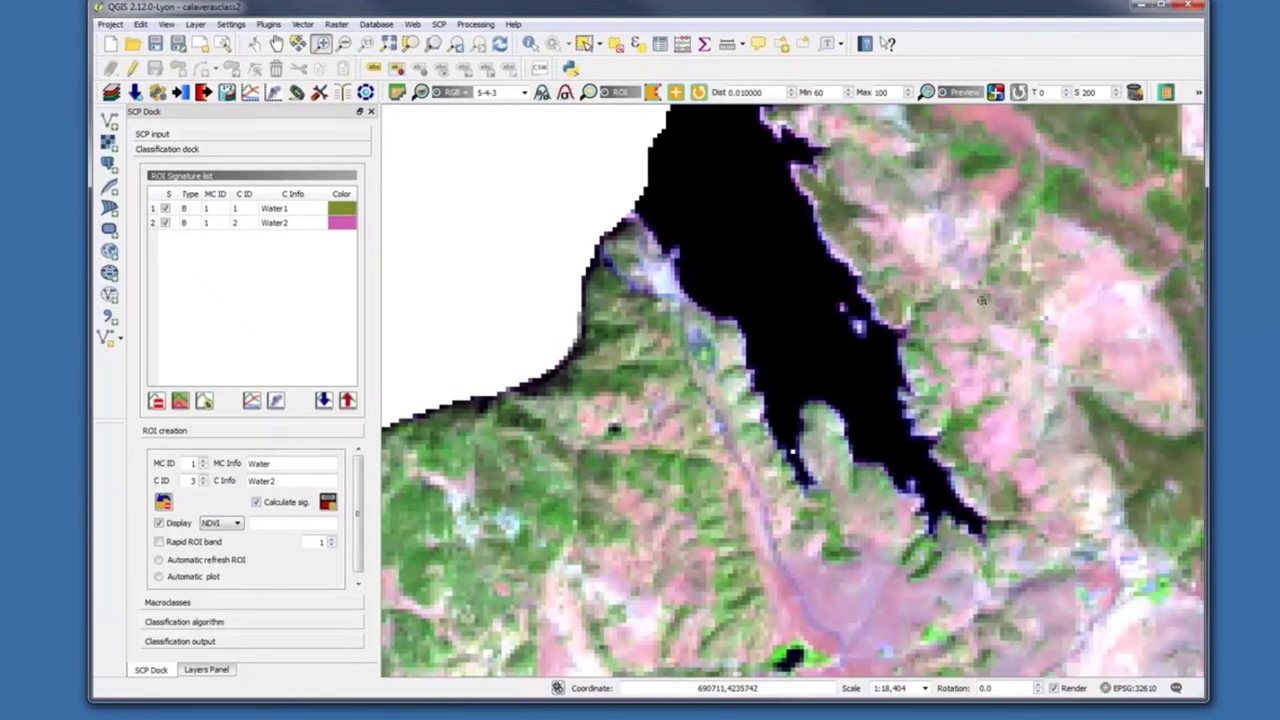
pyautogui.click(724, 205)
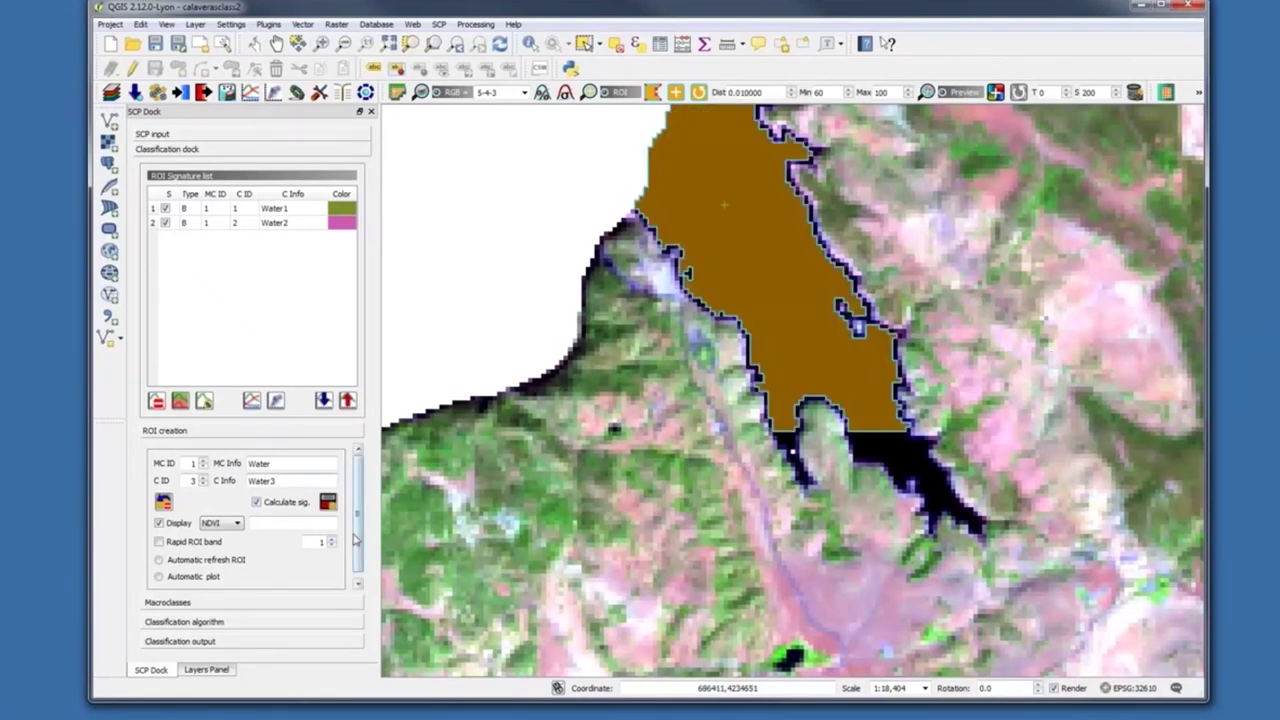
pyautogui.click(329, 506)
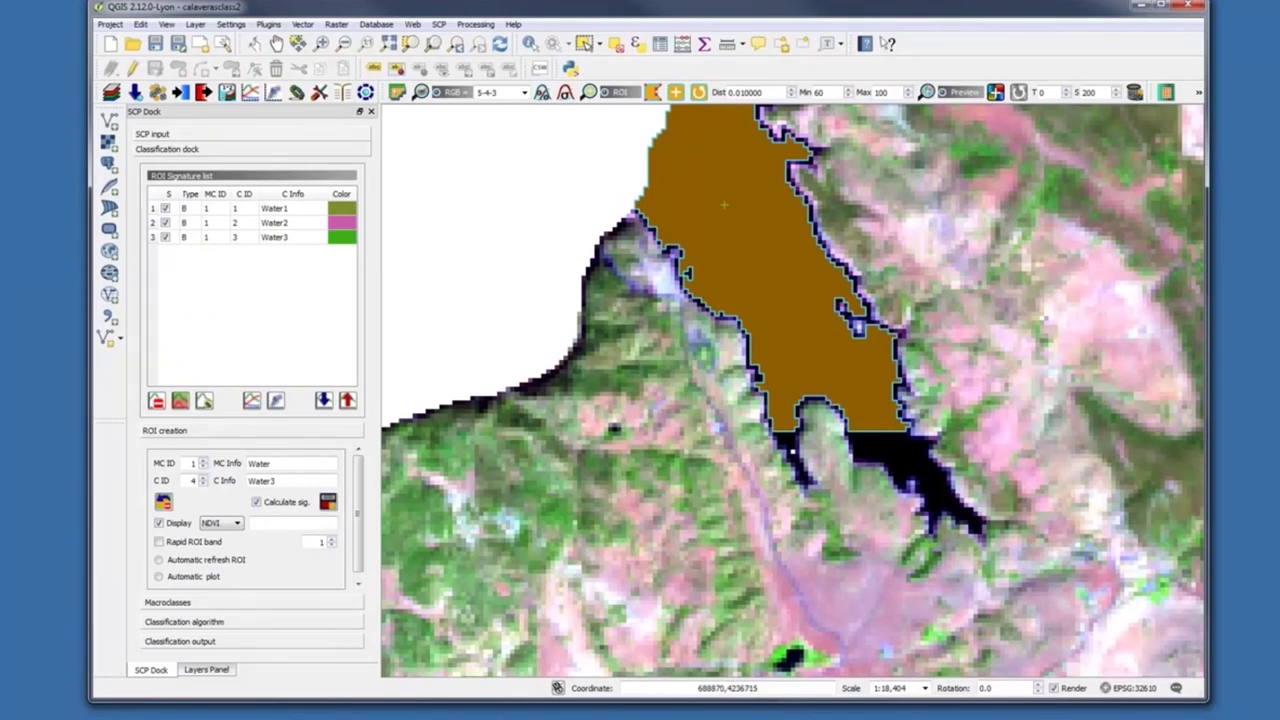
# Check the macro class and class IDs for Forest in the Word document table, and return to QGIS
pyautogui.click(388, 44)
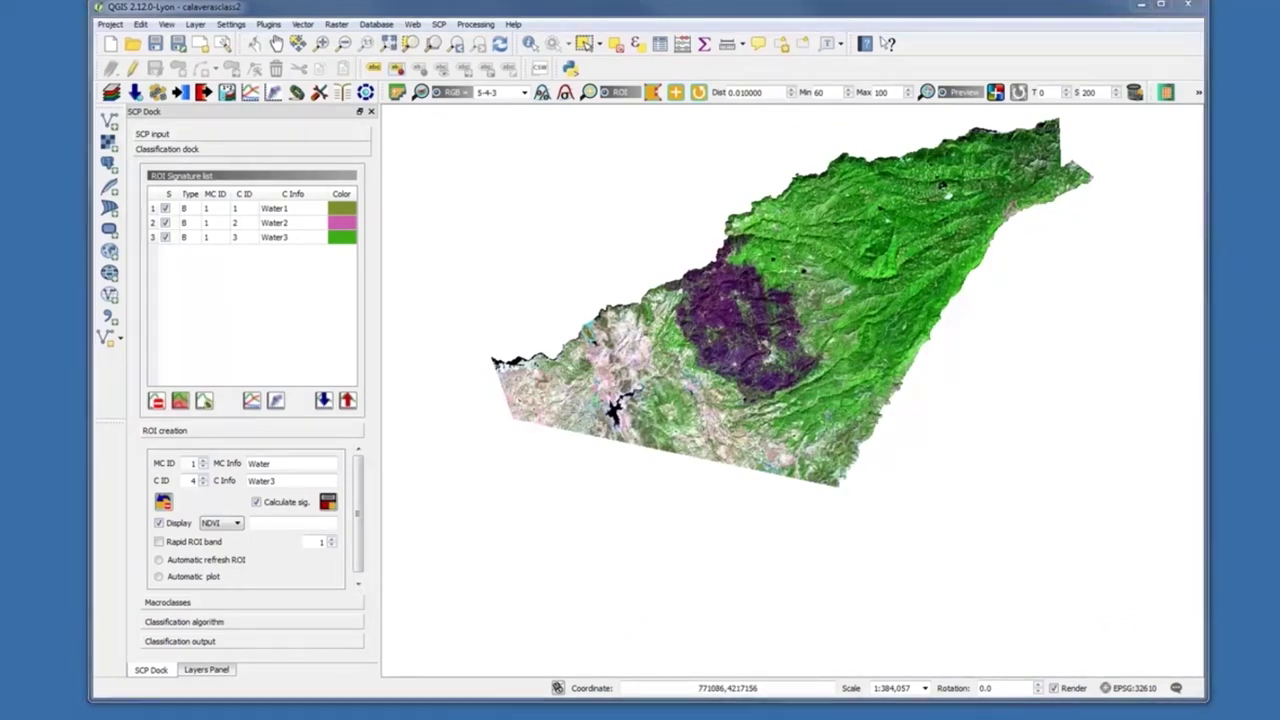
pyautogui.hotkey('alt', 'Tab')
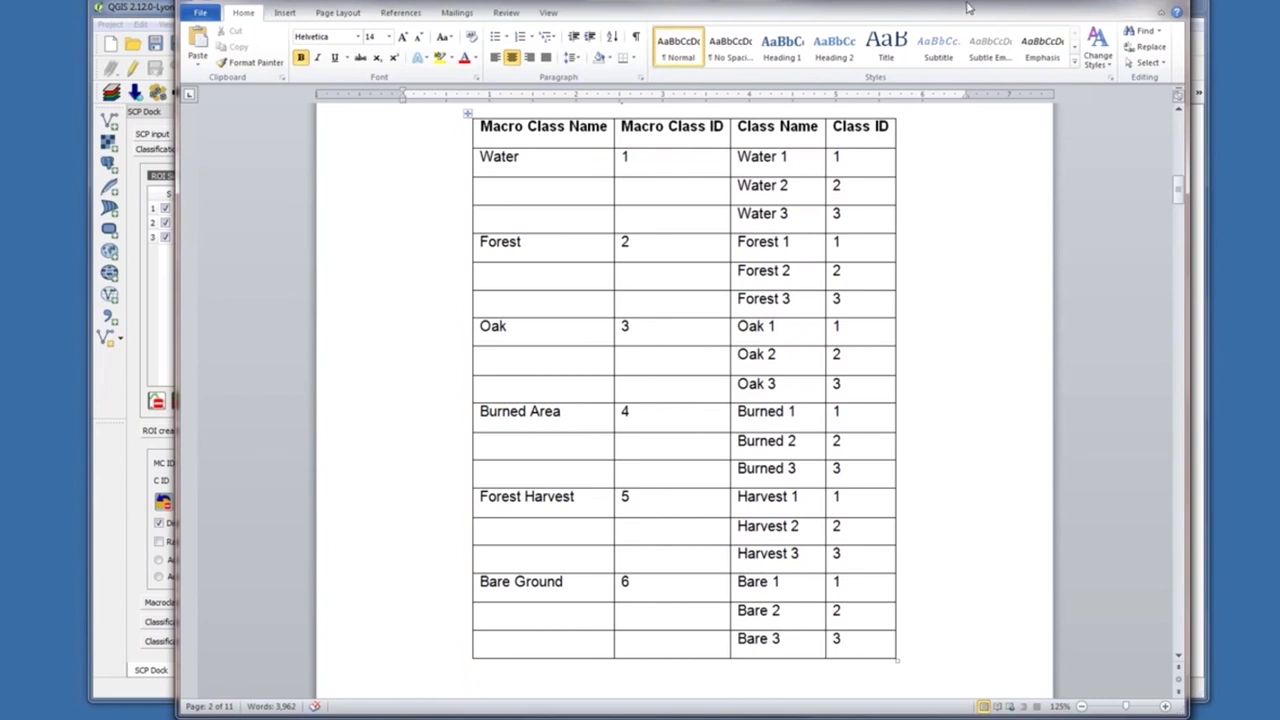
pyautogui.doubleClick(1020, 10)
pyautogui.press('super+Down')
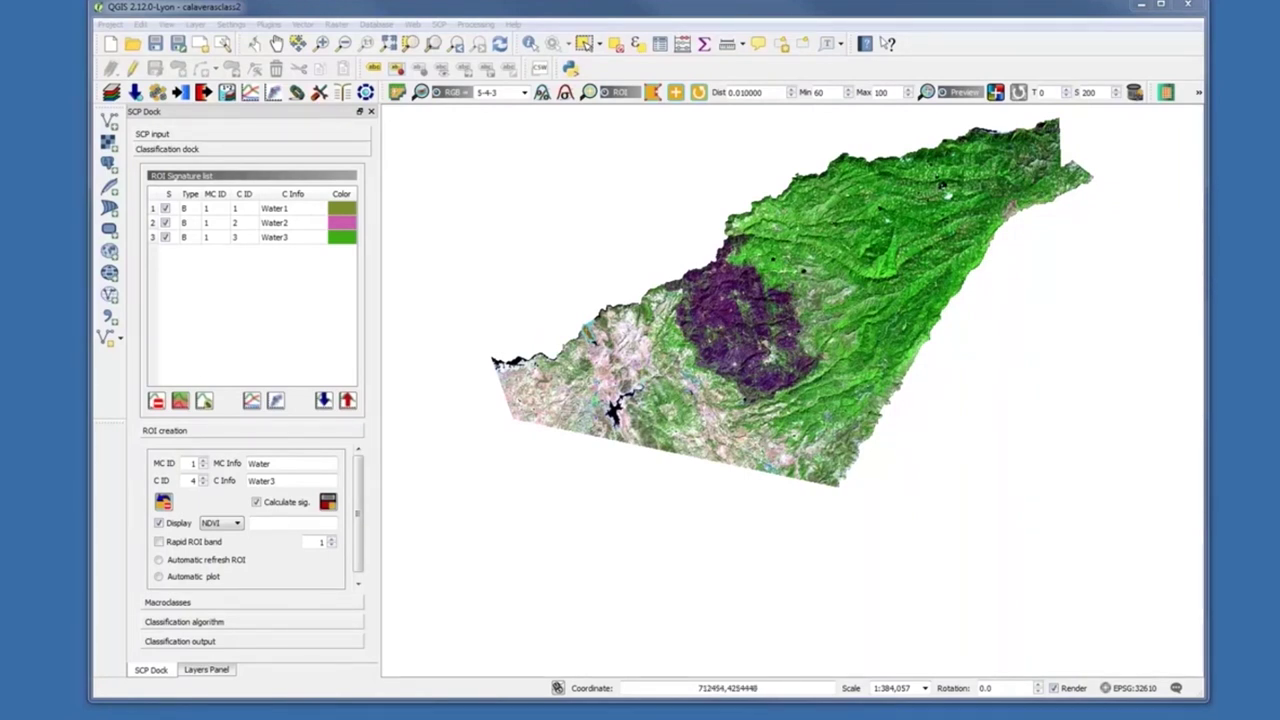
# Grow an ROI over the dark green forest in the northeast of the image with the Dist value set to 0.04
pyautogui.click(321, 43)
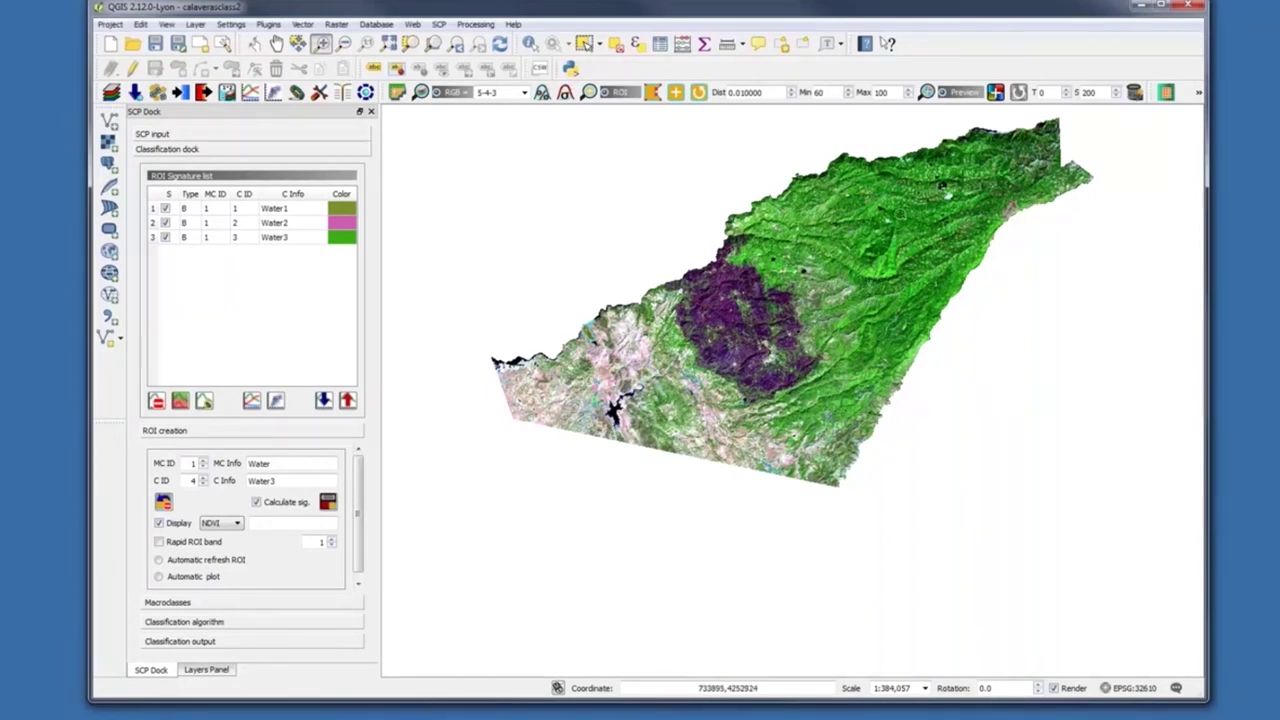
pyautogui.moveTo(889, 202); pyautogui.dragTo(957, 267)
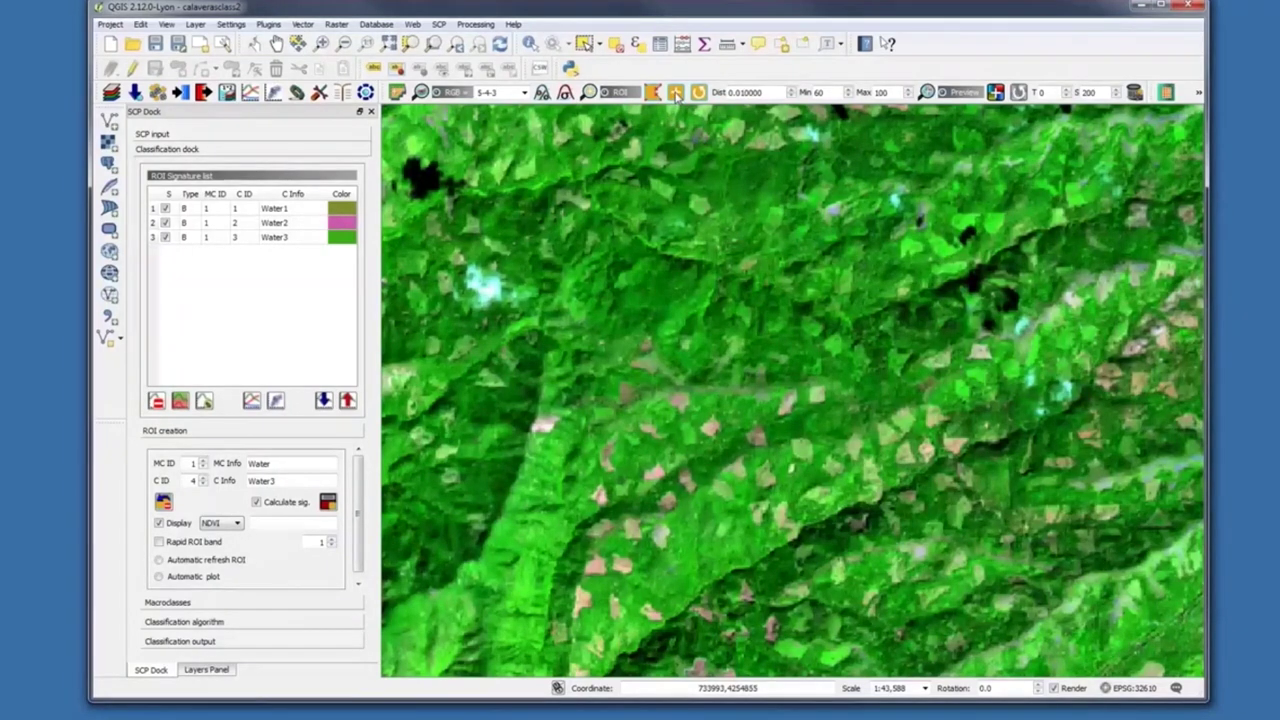
pyautogui.click(676, 93)
pyautogui.press('BackSpace')
pyautogui.write('4')
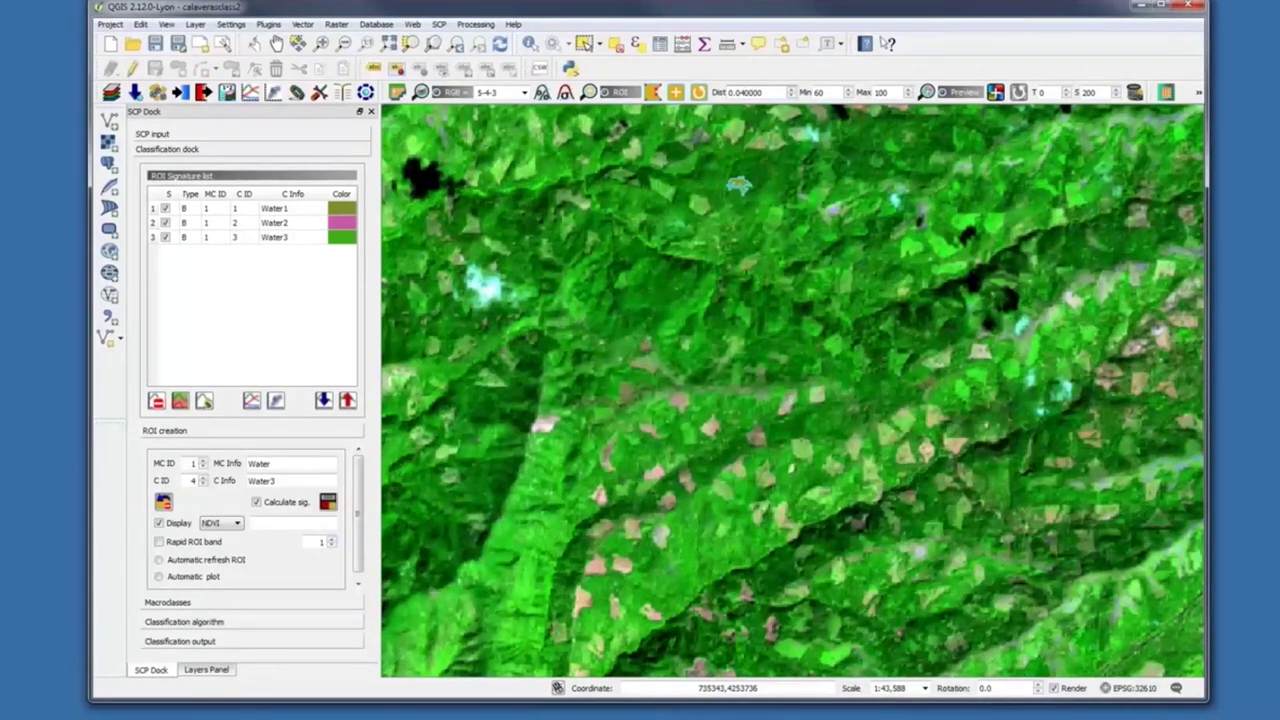
pyautogui.click(738, 185)
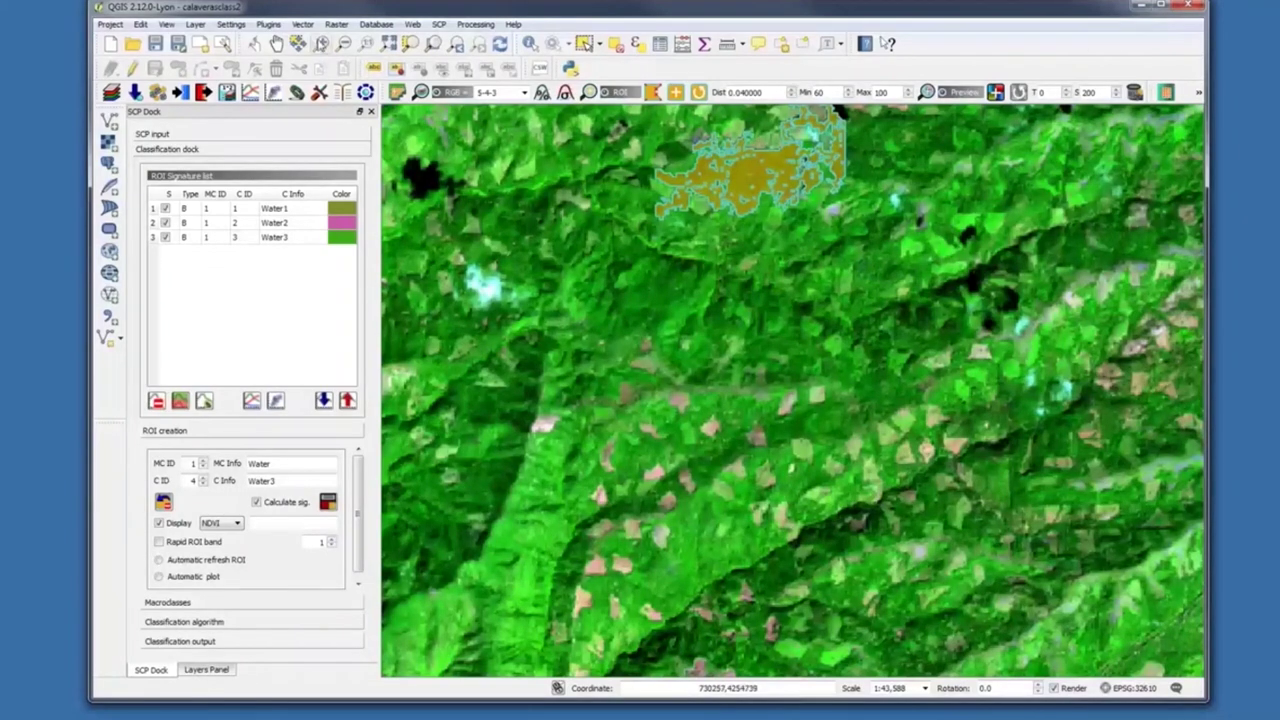
# Label the forest ROI with macro class 2 Forest and class 1 Forest1, and save it to the training input
pyautogui.click(277, 43)
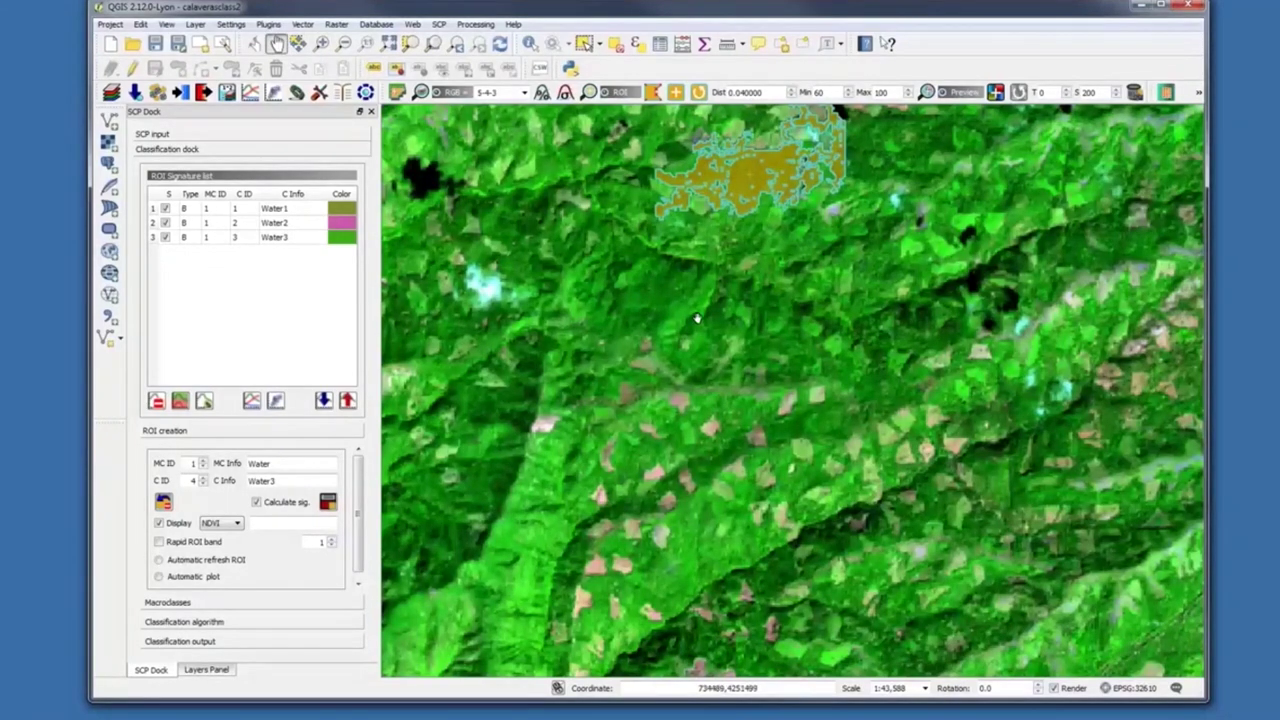
pyautogui.moveTo(698, 334); pyautogui.dragTo(700, 408)
pyautogui.doubleClick(193, 463)
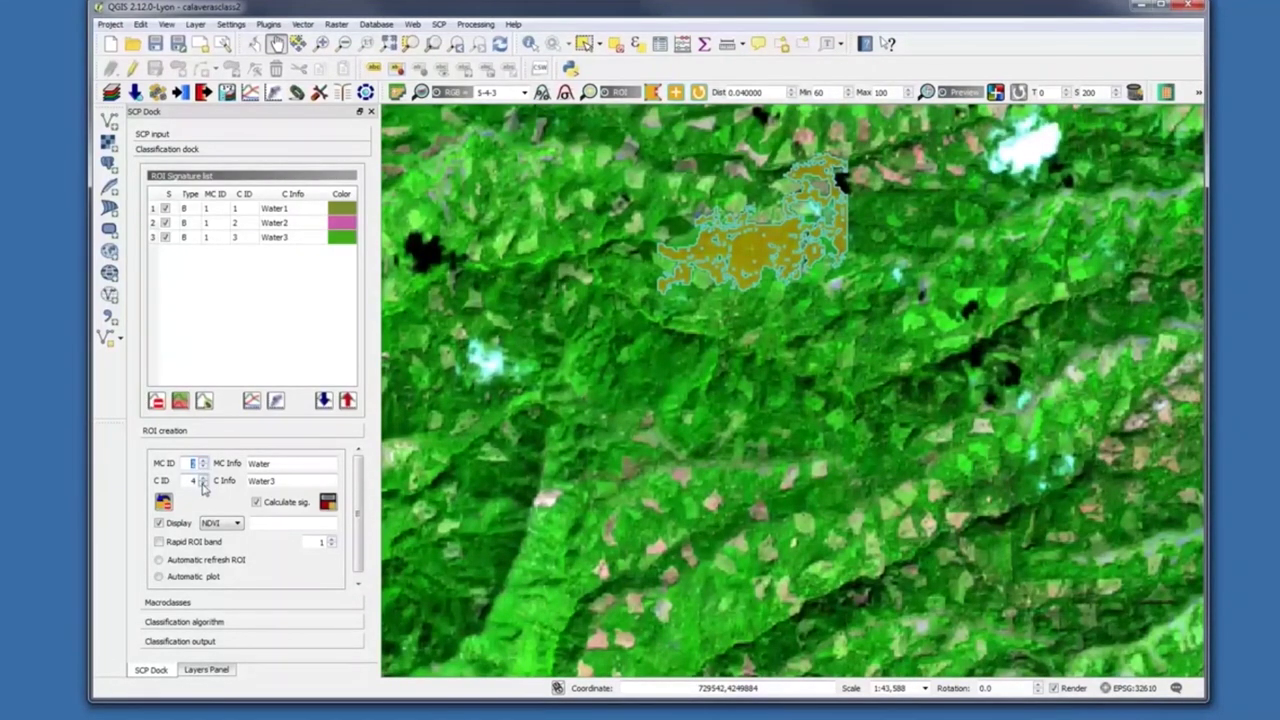
pyautogui.write('2')
pyautogui.press('Tab')
pyautogui.doubleClick(274, 465)
pyautogui.write('For')
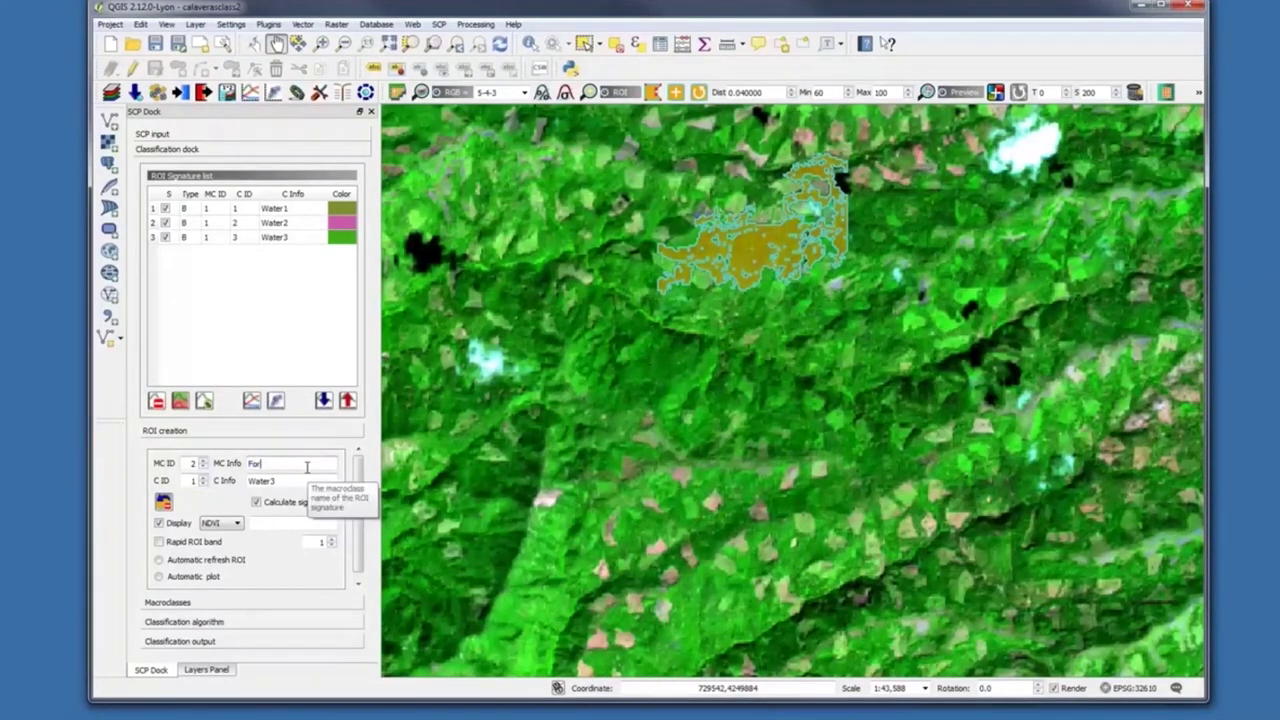
pyautogui.write('est')
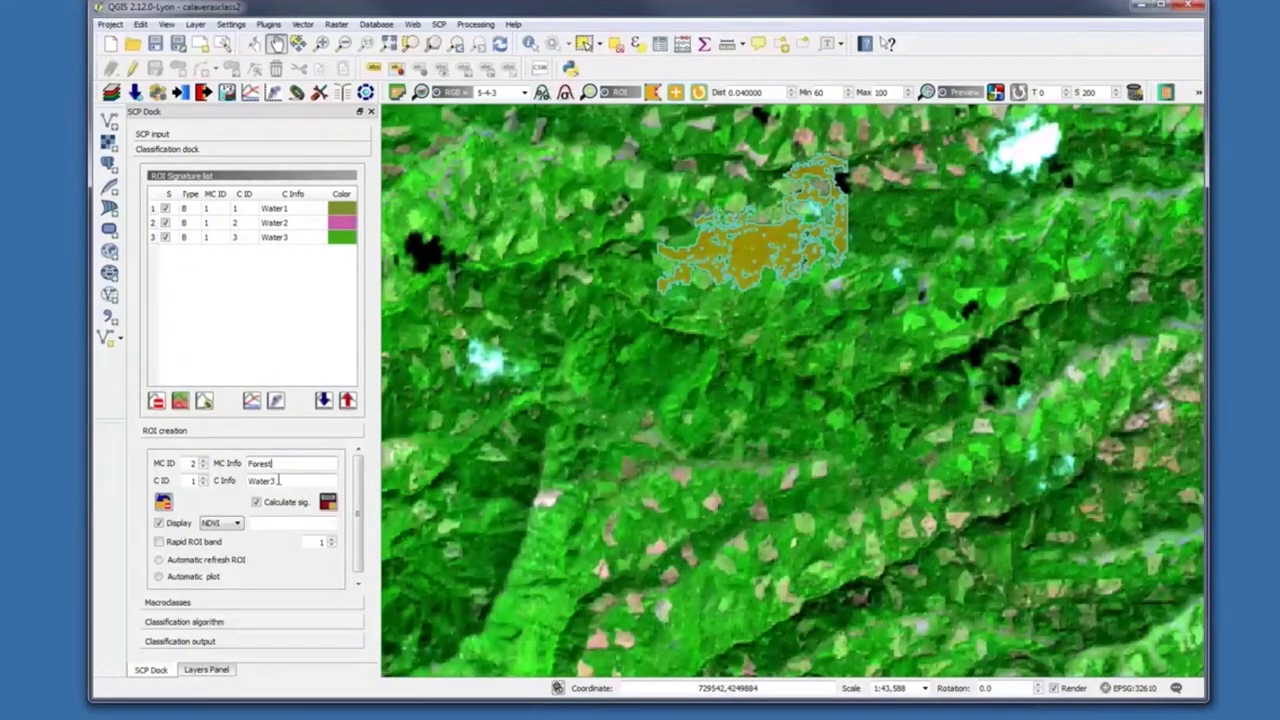
pyautogui.moveTo(277, 481); pyautogui.dragTo(245, 481)
pyautogui.write('Forest')
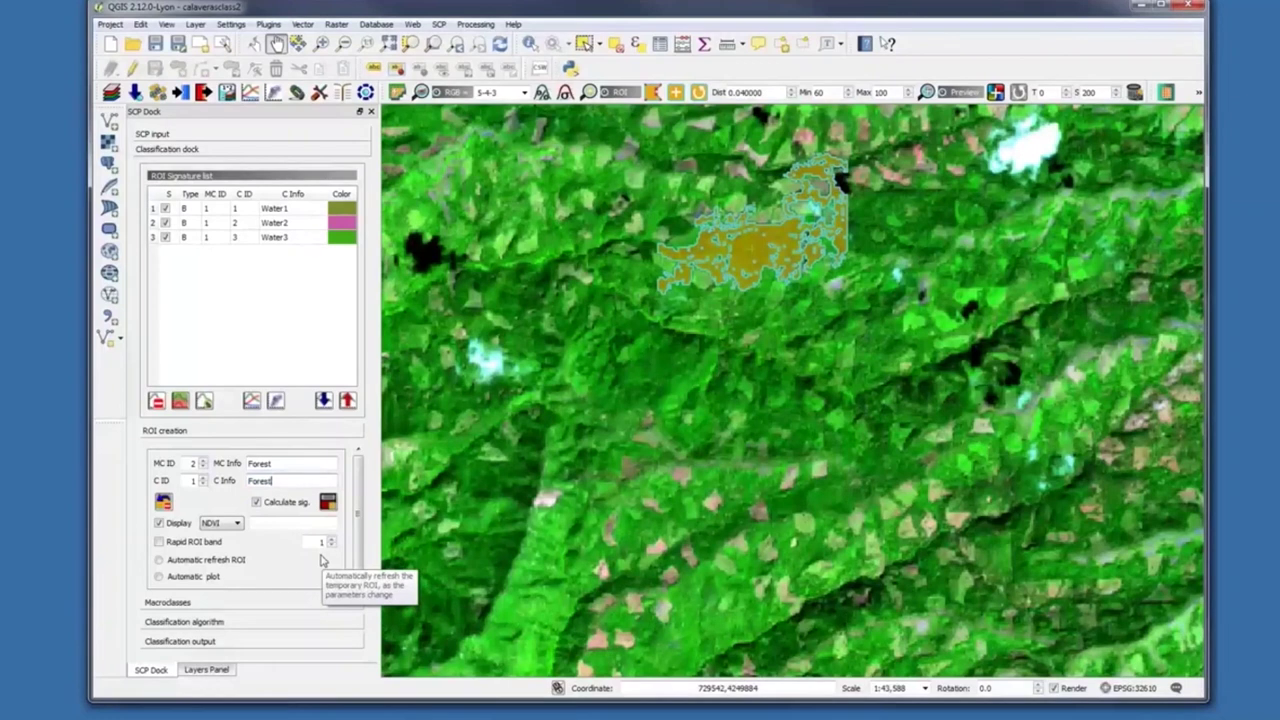
pyautogui.write(' 1')
pyautogui.click(328, 502)
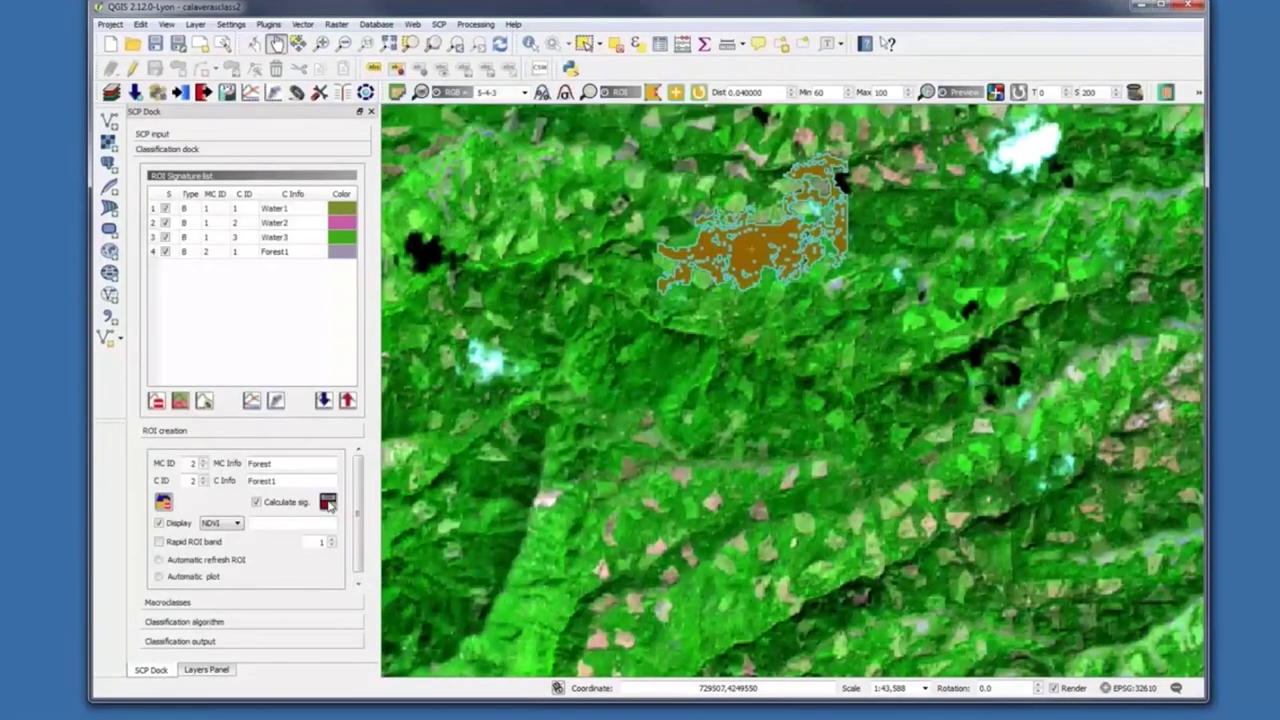
# Grow an ROI over the dark forest near the image's northeastern end and save it to the training input as Forest2
pyautogui.click(390, 45)
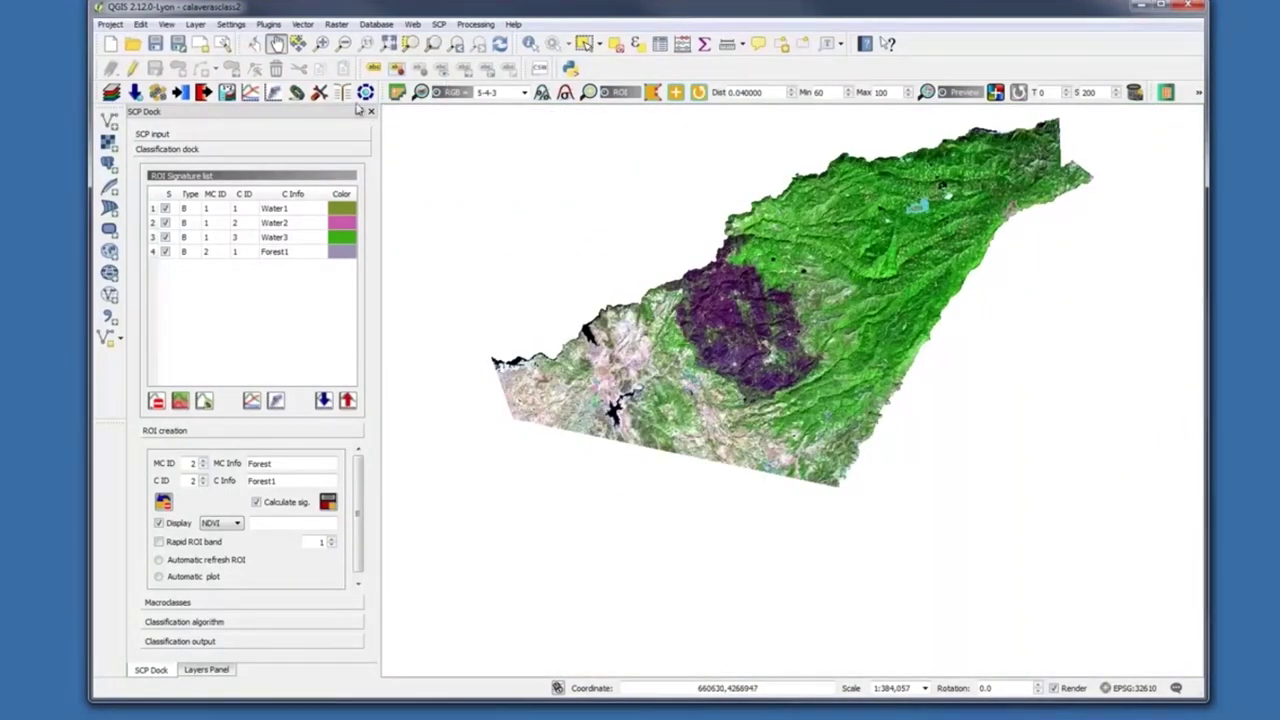
pyautogui.click(321, 45)
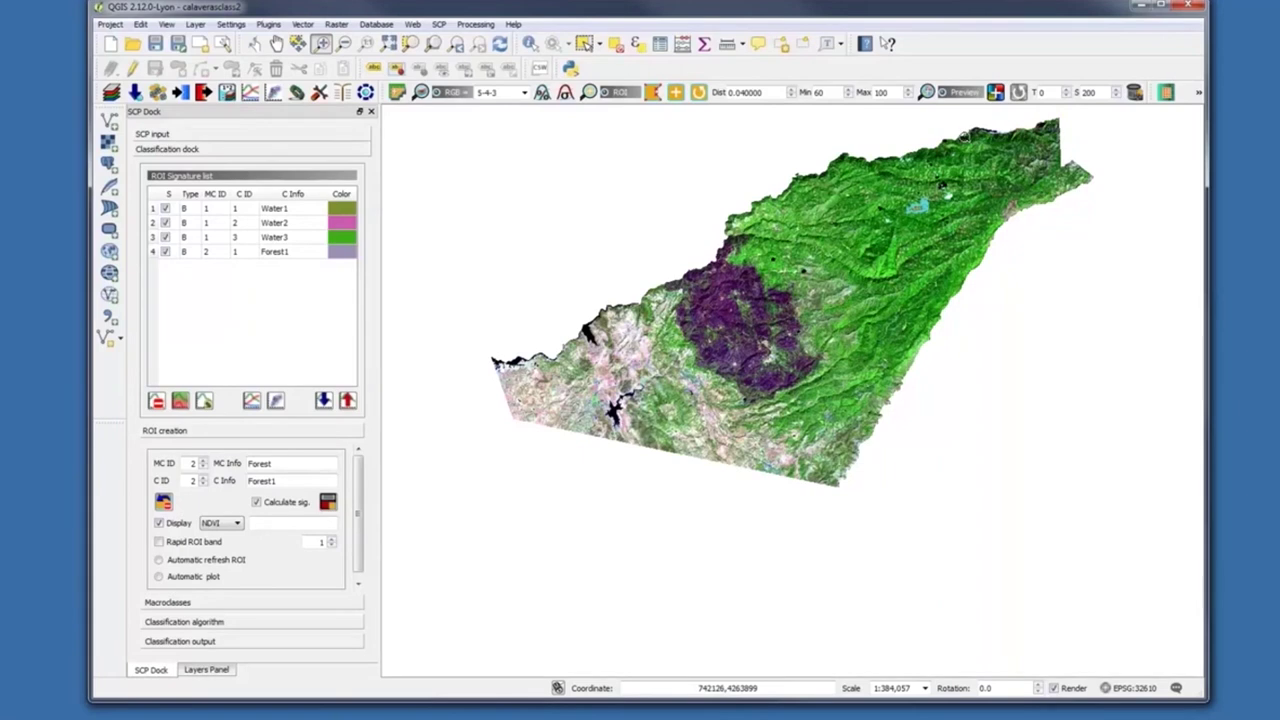
pyautogui.moveTo(962, 138); pyautogui.dragTo(1030, 194)
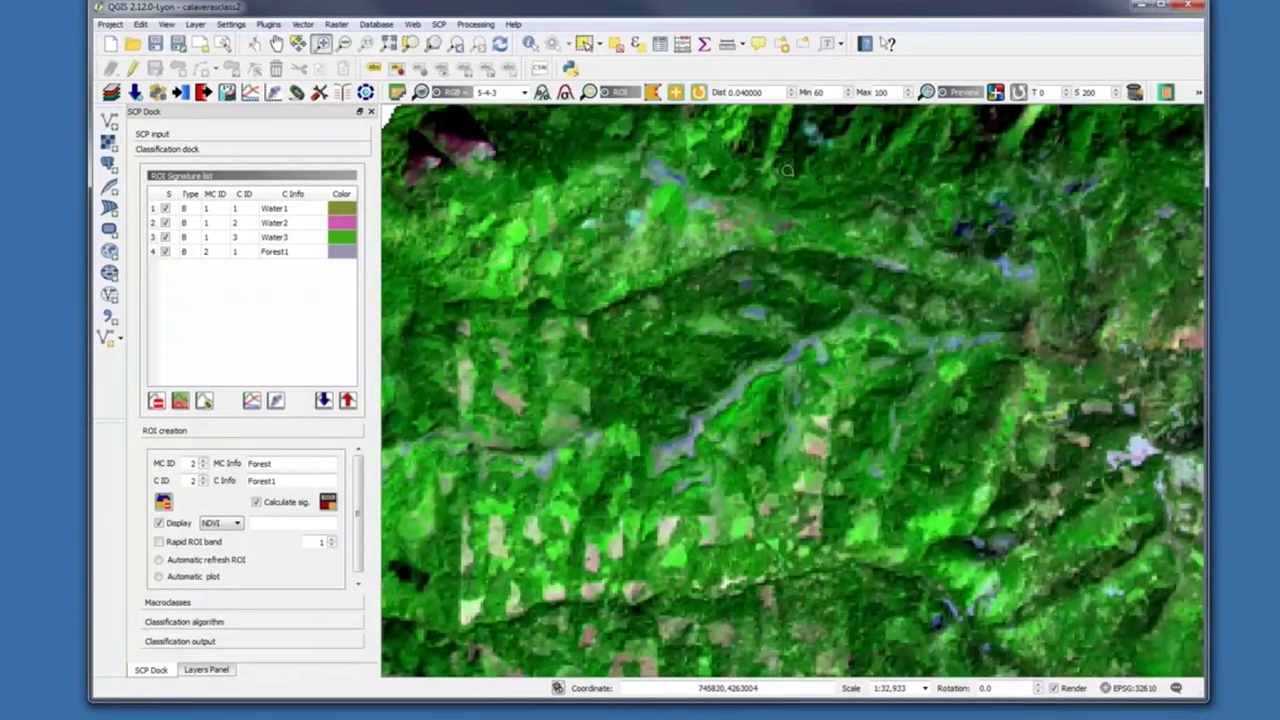
pyautogui.click(690, 330)
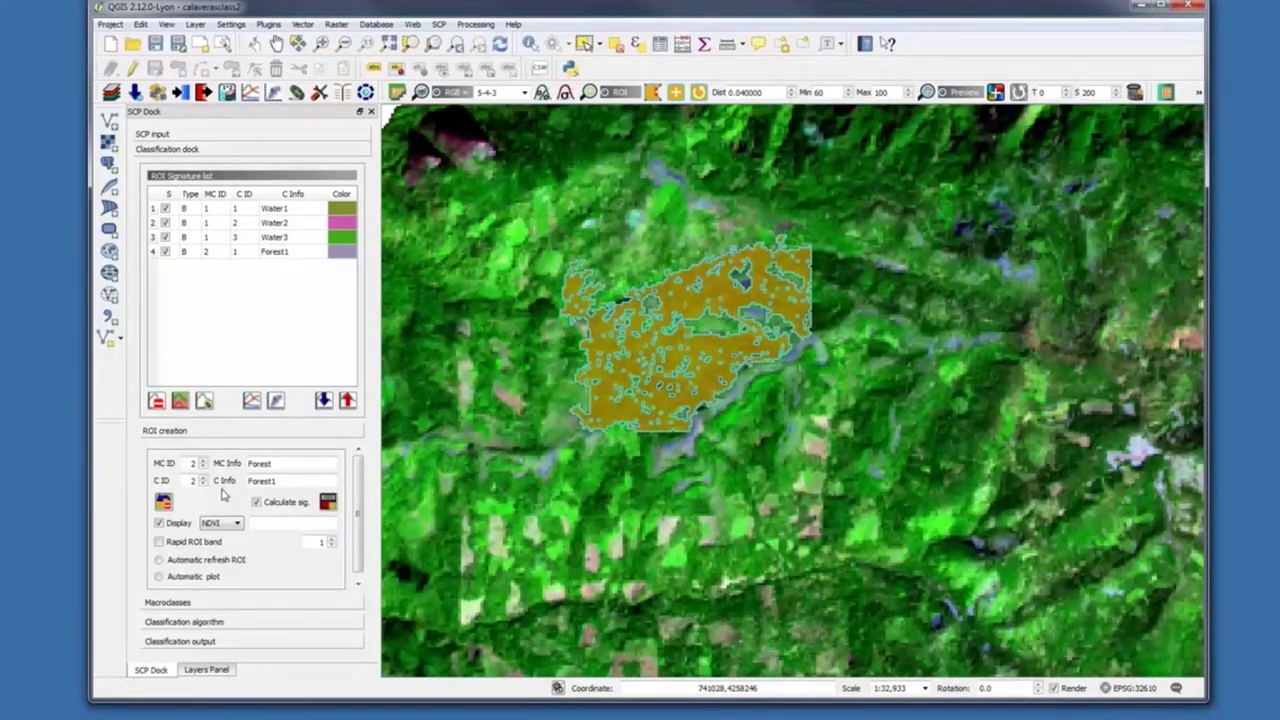
pyautogui.click(276, 481)
pyautogui.press('BackSpace')
pyautogui.write('2')
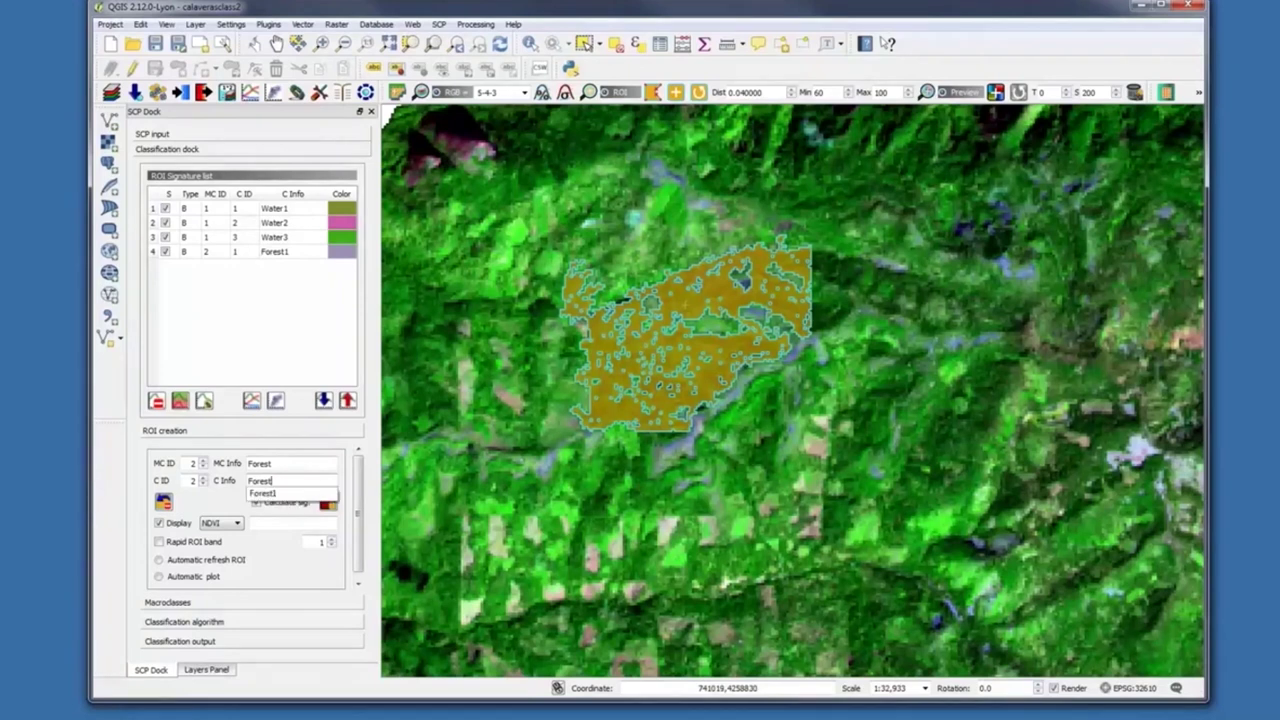
pyautogui.click(327, 502)
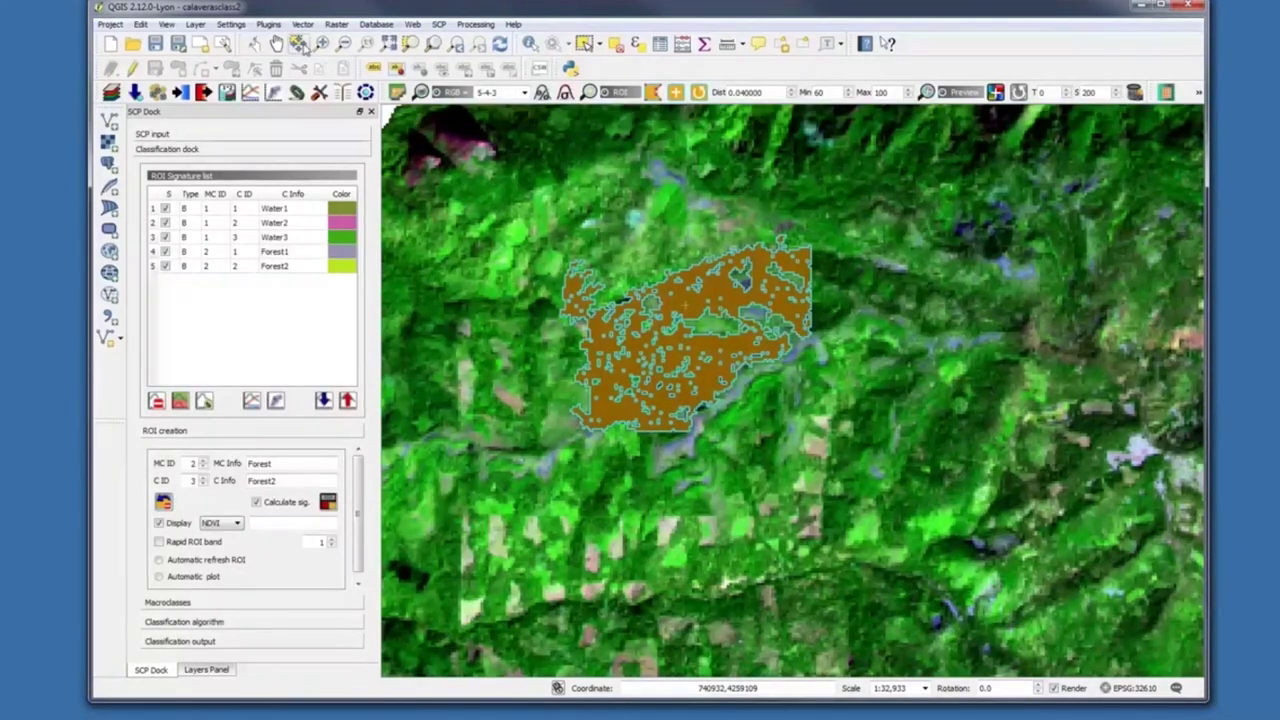
# Grow an ROI over the dark green forest southeast of the burned area and save it to the training input as Forest3
pyautogui.click(389, 44)
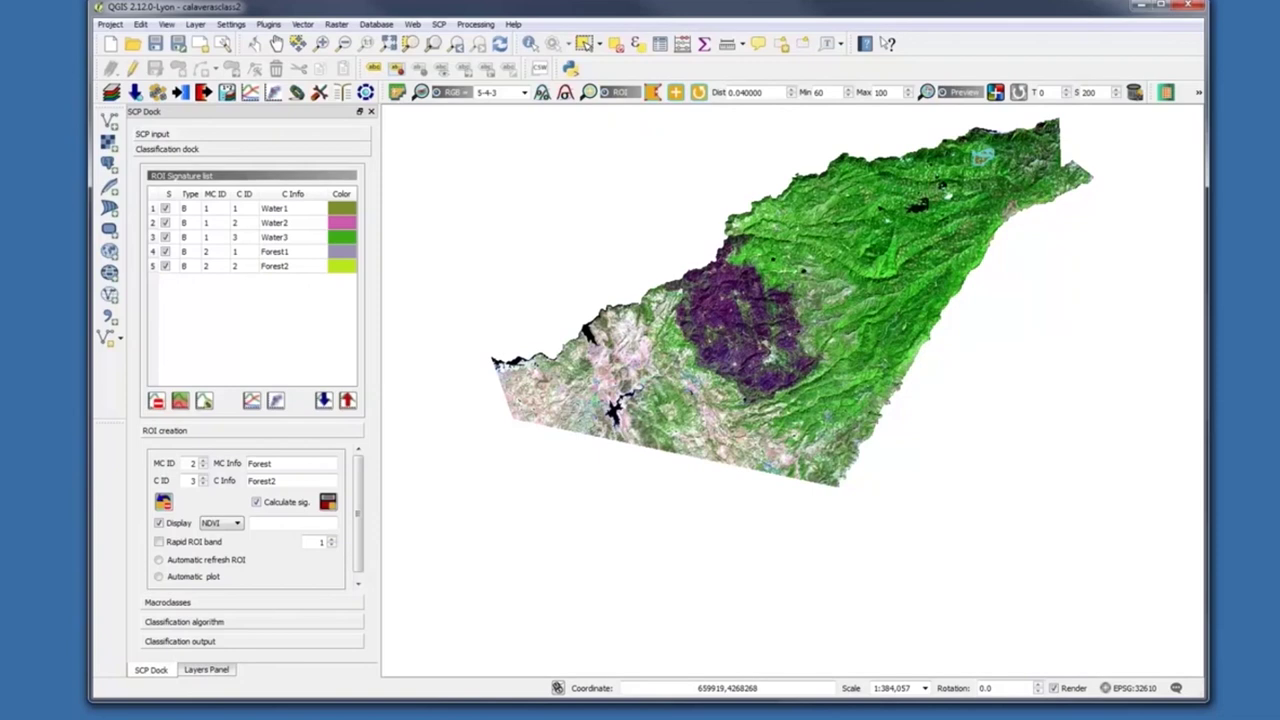
pyautogui.click(321, 44)
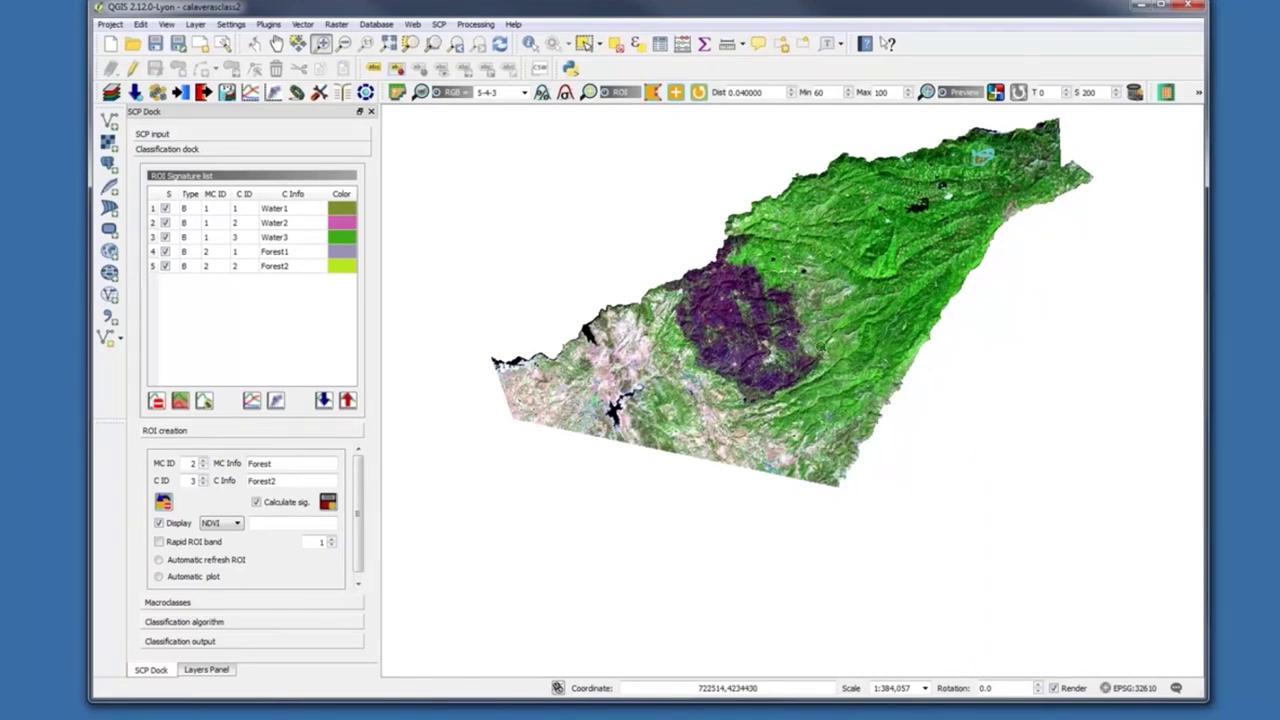
pyautogui.moveTo(820, 332); pyautogui.dragTo(884, 383)
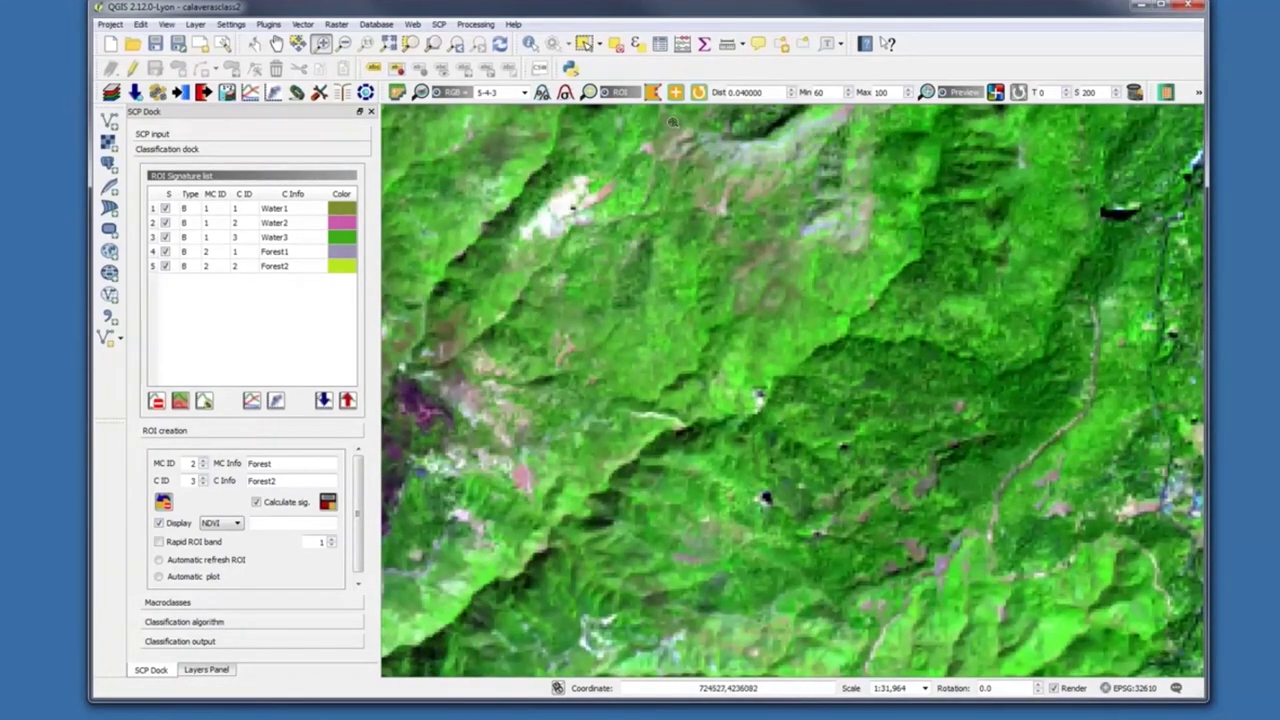
pyautogui.click(675, 92)
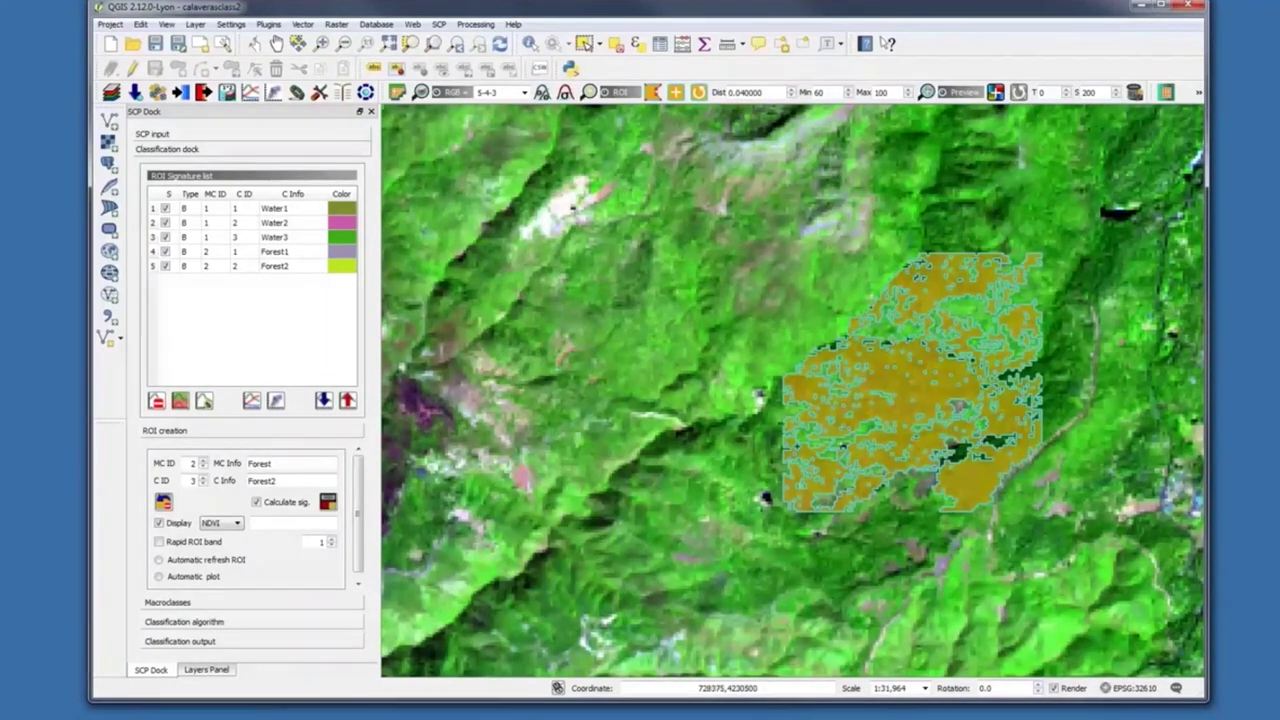
pyautogui.click(327, 501)
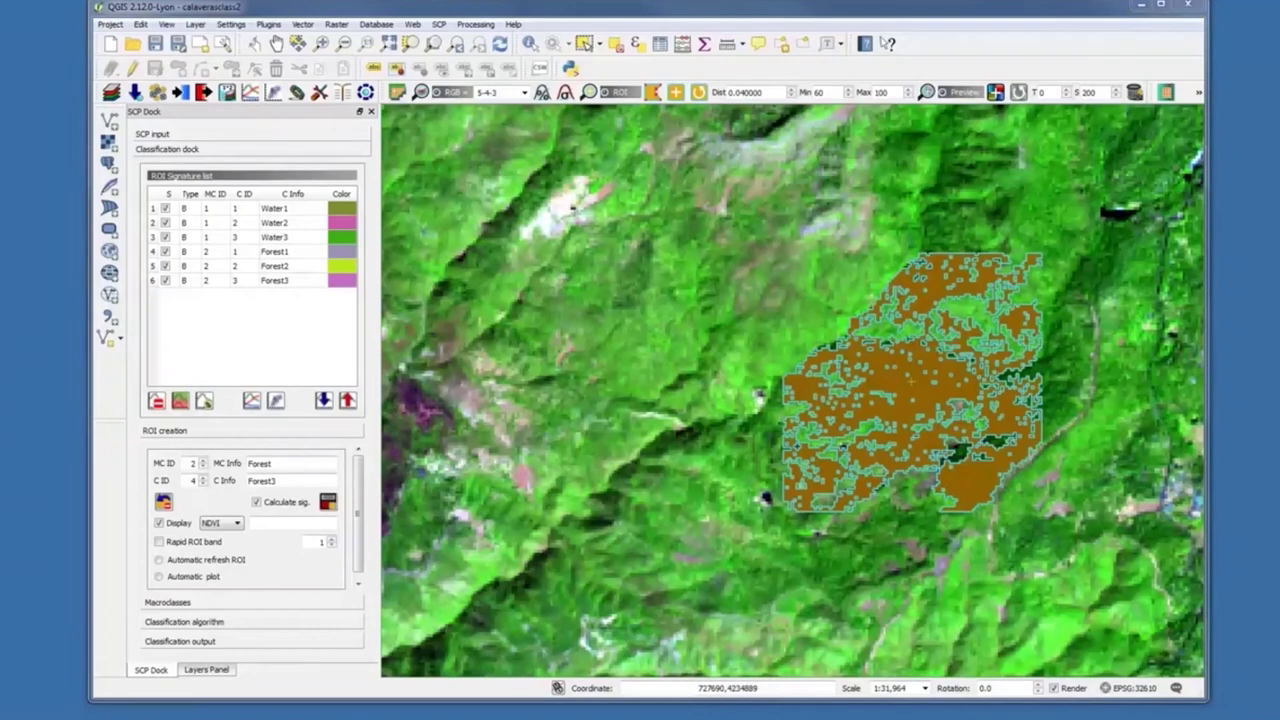
# Check the macro class and class IDs for Oak in the Word document table, and return to QGIS
pyautogui.hotkey('alt', 'Tab')
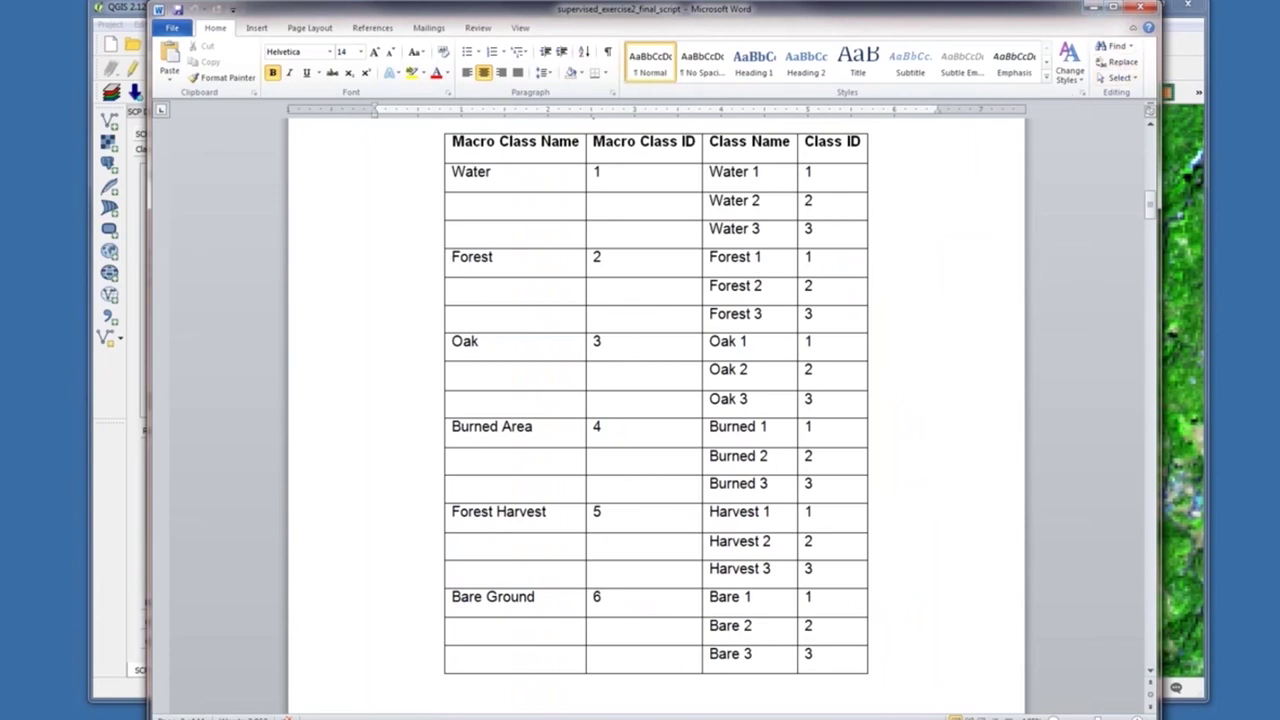
pyautogui.moveTo(795, 18); pyautogui.dragTo(800, 18)
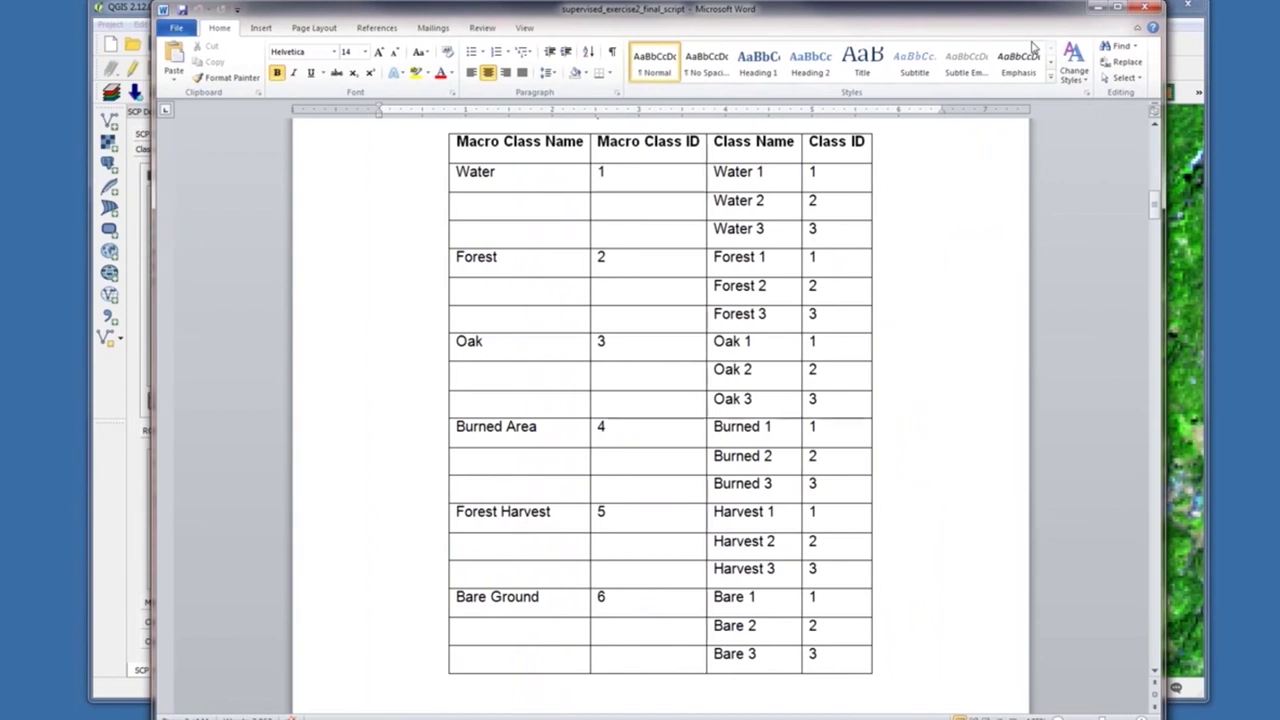
pyautogui.hotkey('alt', 'Tab')
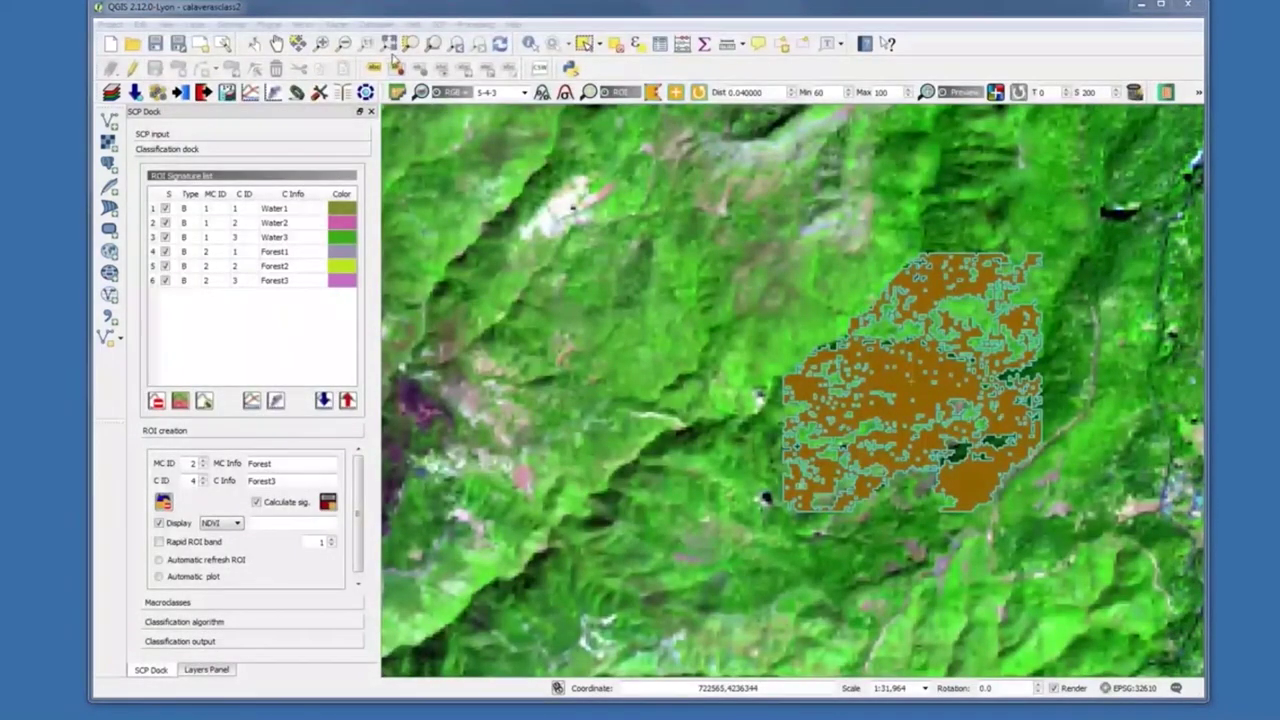
# Grow an ROI on the green oak hills just west of the burned area and save it as macro class 3 Oak, class 1 Oak1
pyautogui.click(388, 43)
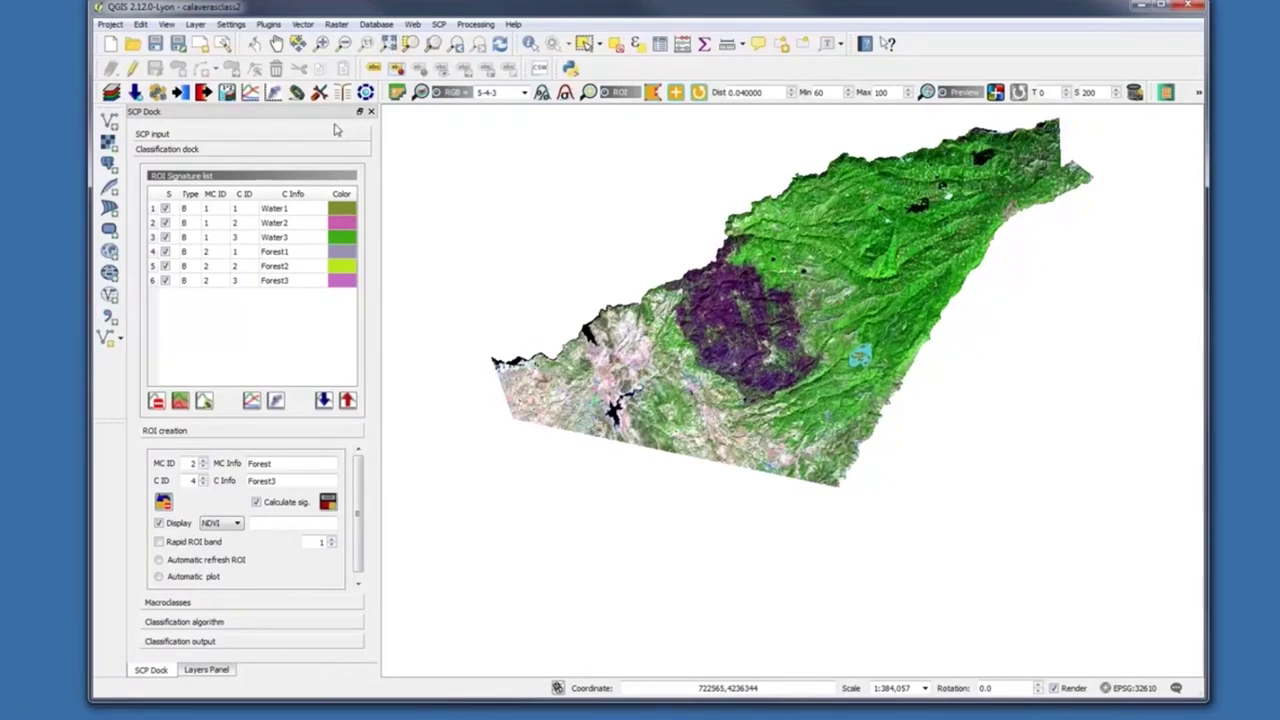
pyautogui.click(321, 43)
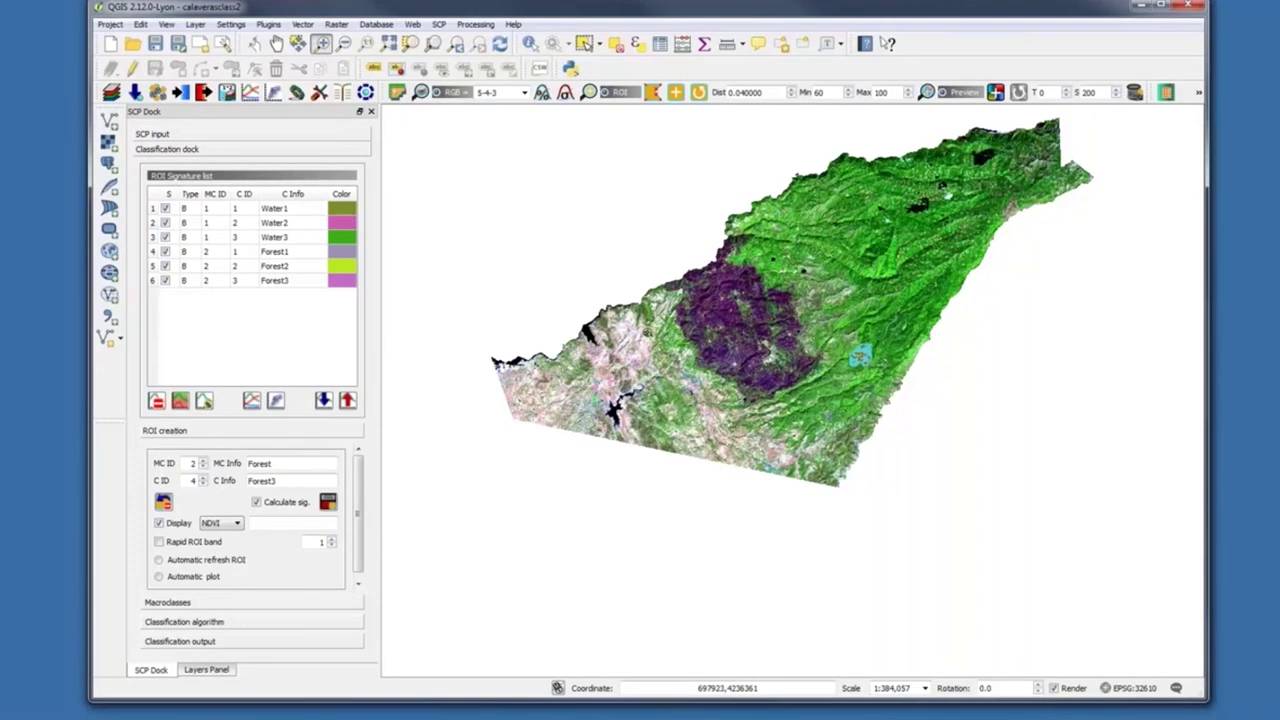
pyautogui.moveTo(638, 321); pyautogui.dragTo(697, 370)
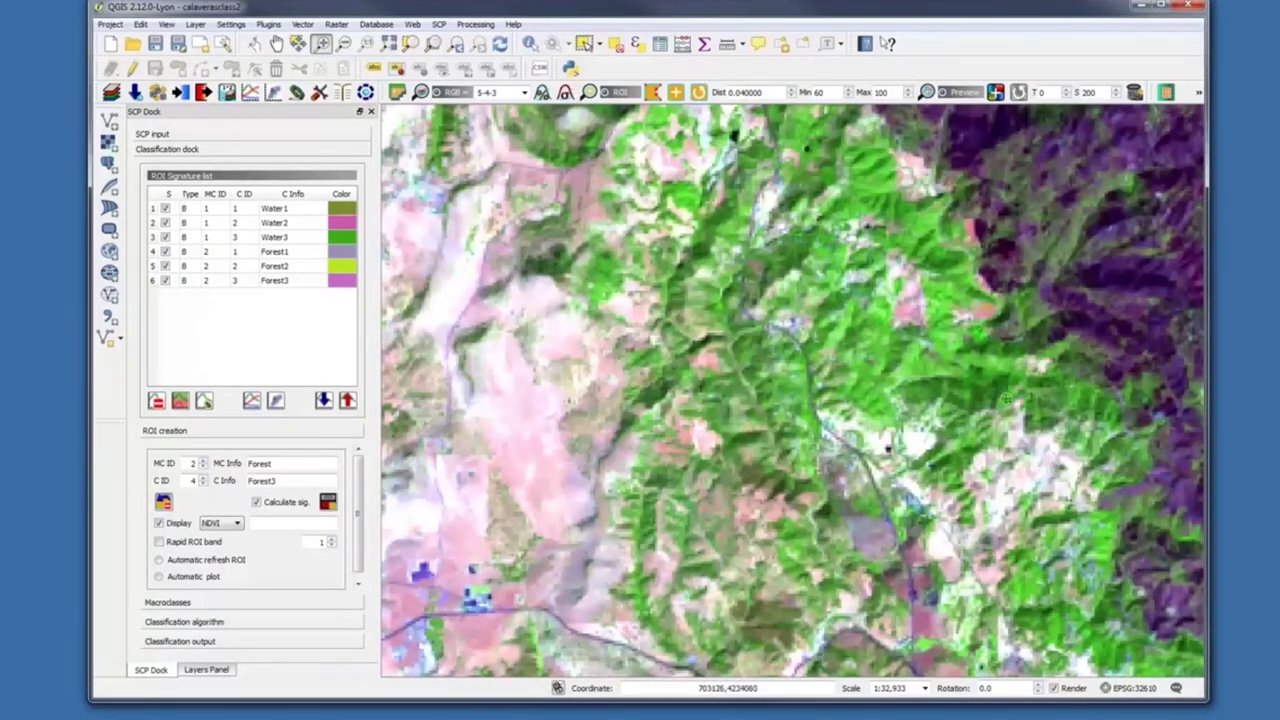
pyautogui.click(676, 92)
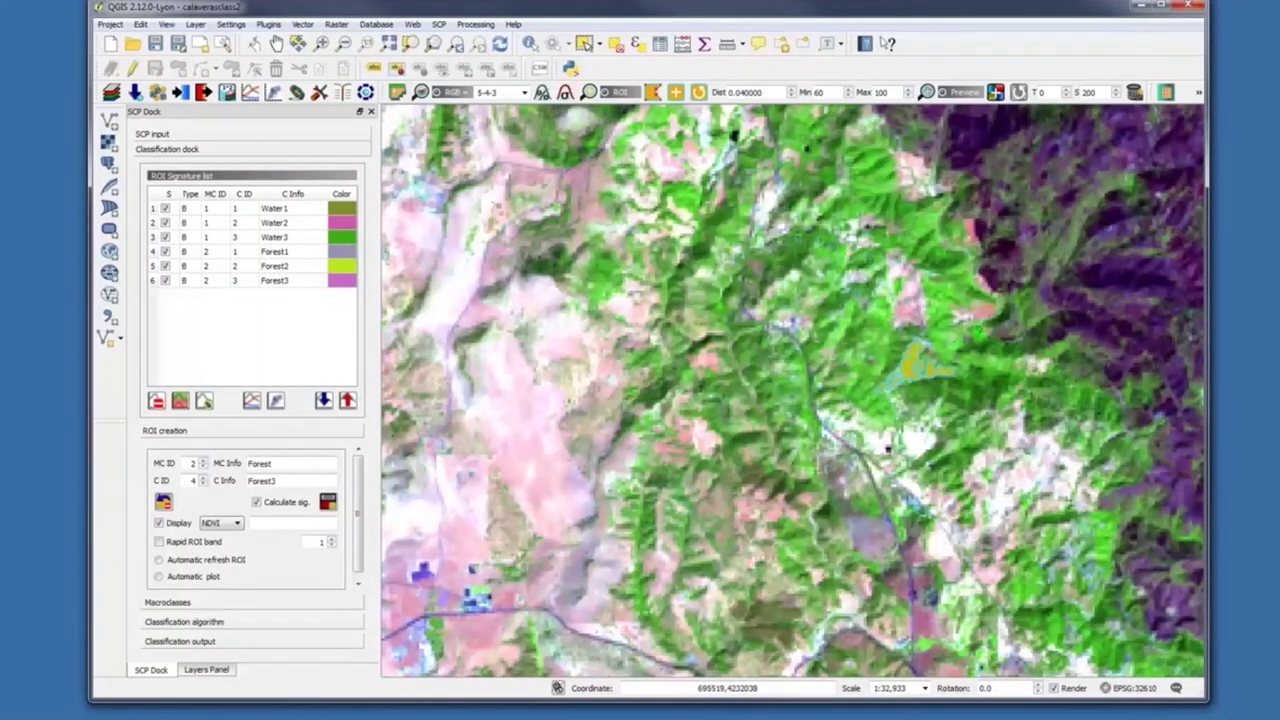
pyautogui.click(203, 463)
pyautogui.click(203, 484)
pyautogui.click(328, 502)
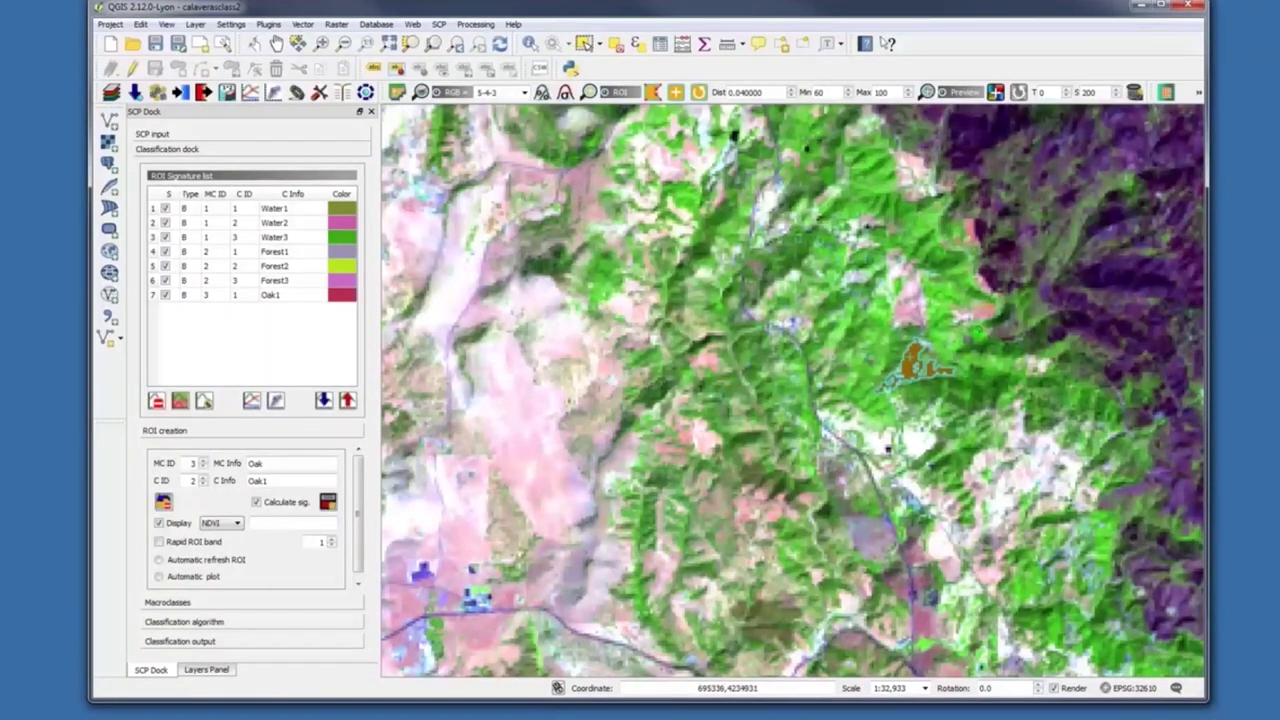
# Grow an ROI over the green oak ridge southeast of the southwestern reservoir and save it to the training input as Oak2
pyautogui.click(388, 45)
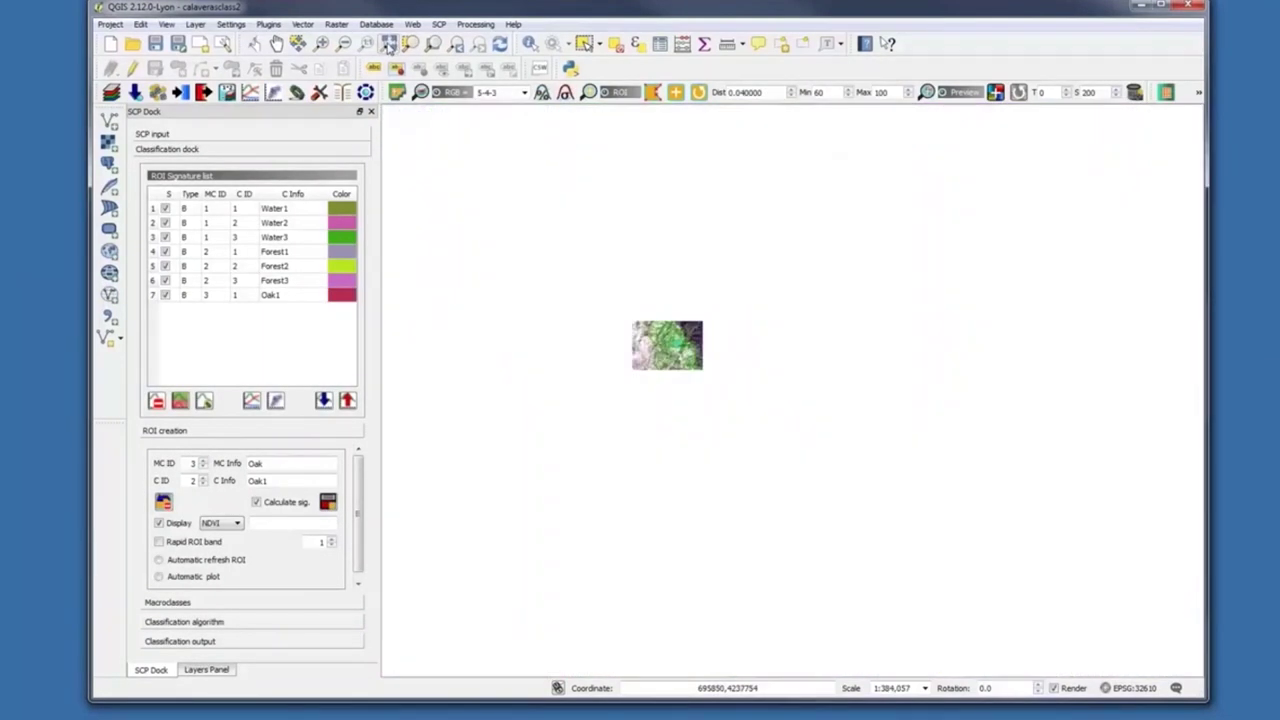
pyautogui.click(321, 45)
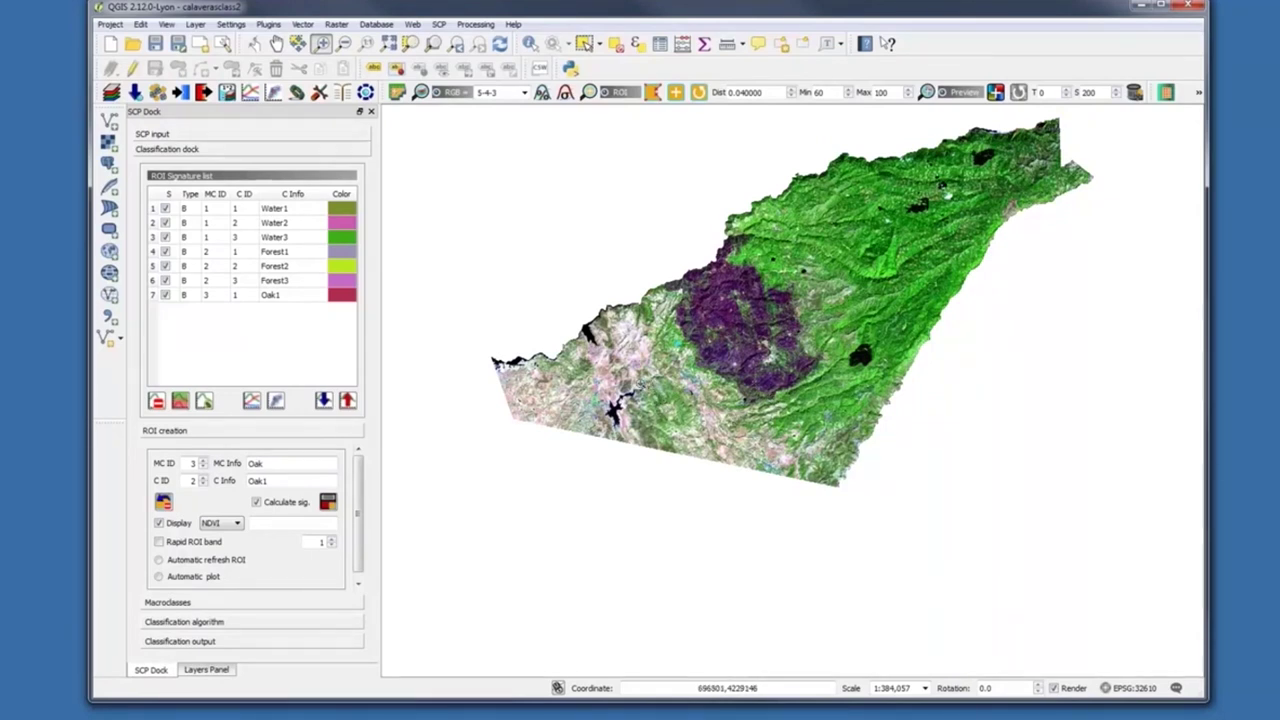
pyautogui.moveTo(632, 380); pyautogui.dragTo(690, 425)
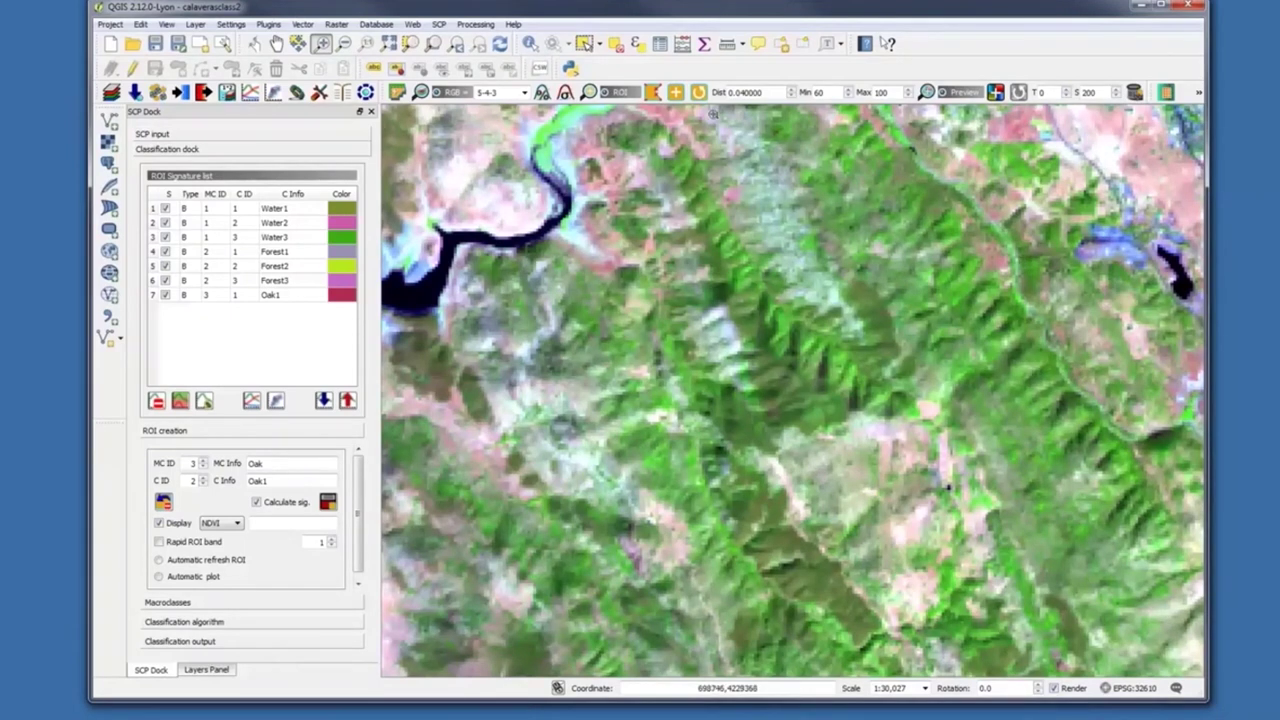
pyautogui.click(676, 92)
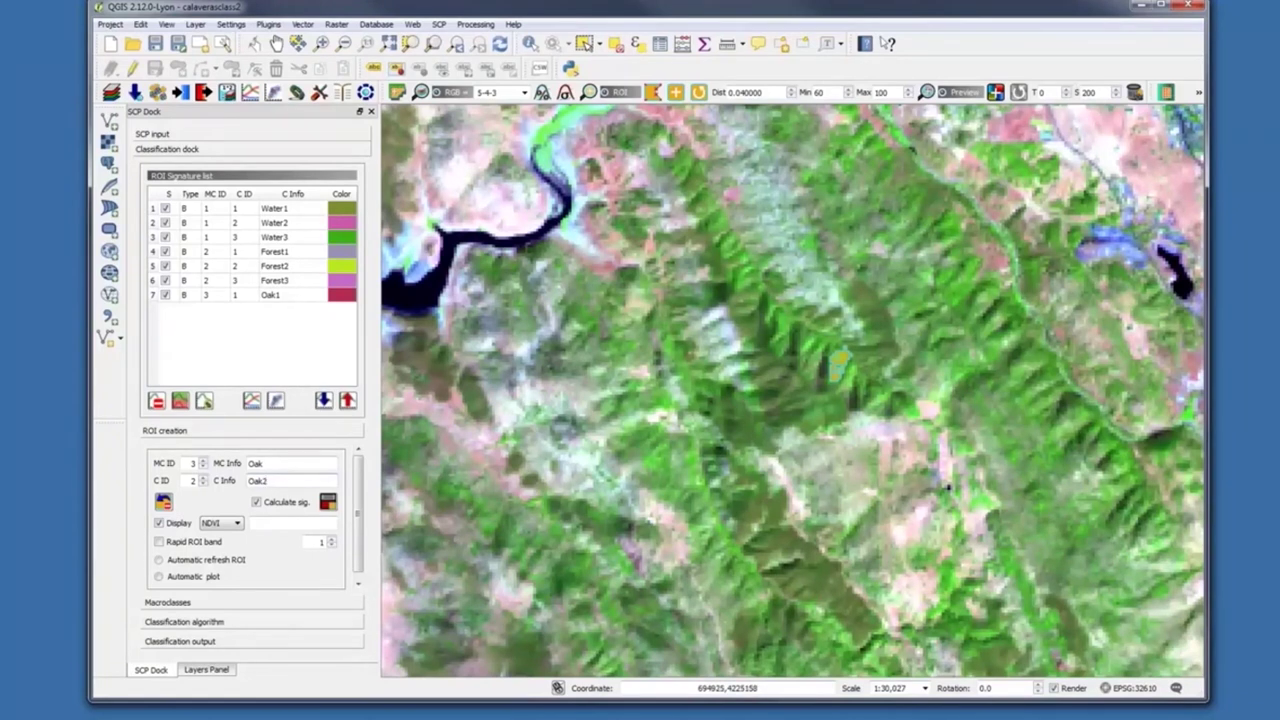
pyautogui.click(328, 503)
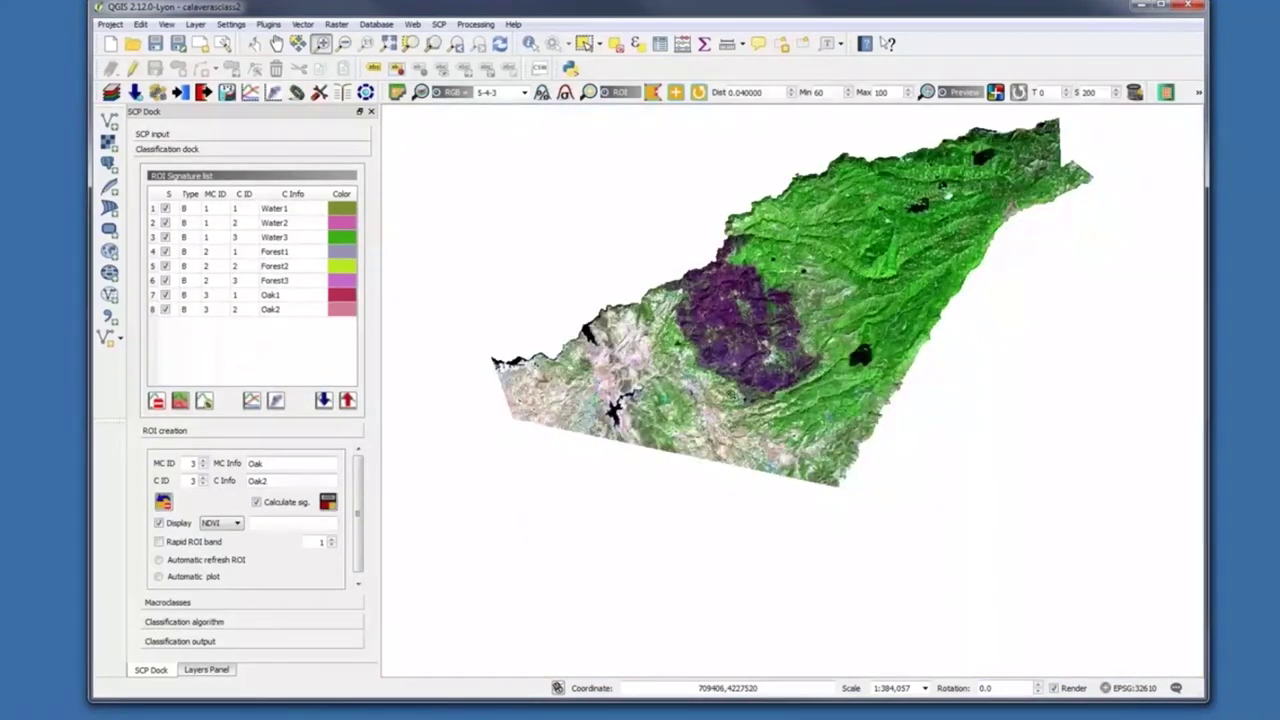
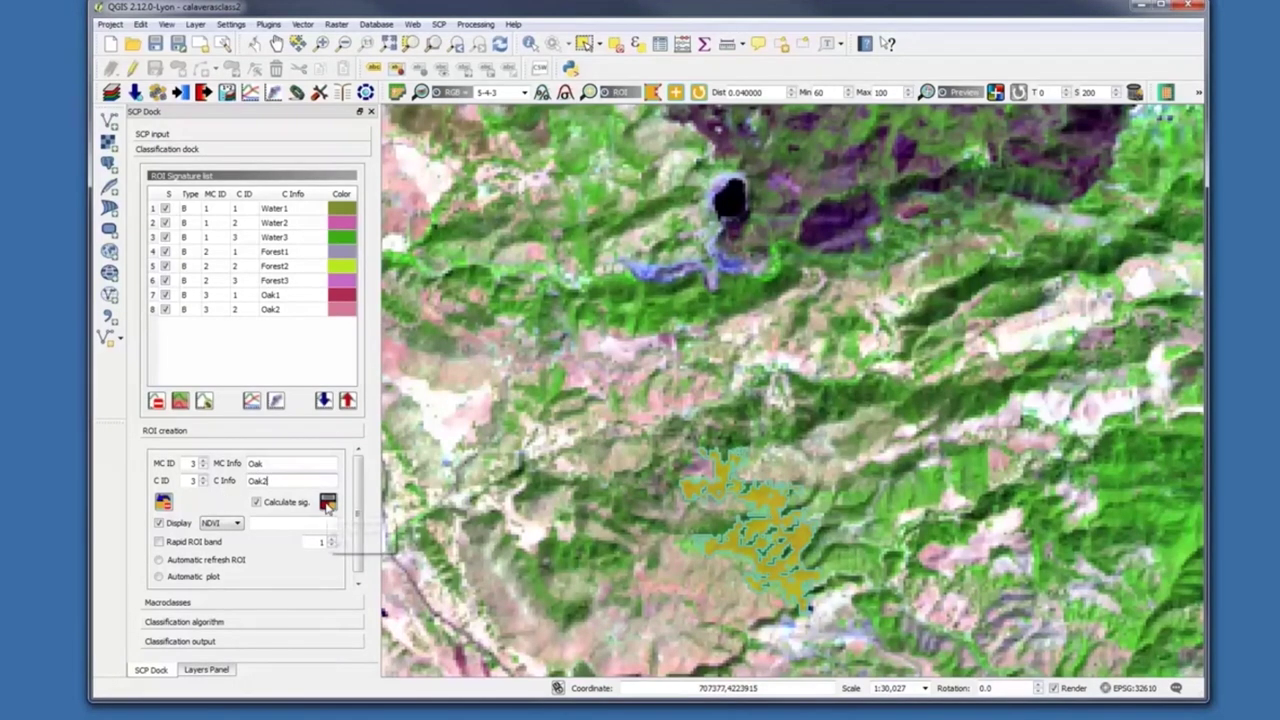
# Name the oak ROI south of the burned area Oak3 and save it to the training input
pyautogui.press('BackSpace')
pyautogui.write('3')
pyautogui.press('BackSpace')
pyautogui.write('2')
pyautogui.press('BackSpace')
pyautogui.write('3')
pyautogui.click(328, 502)
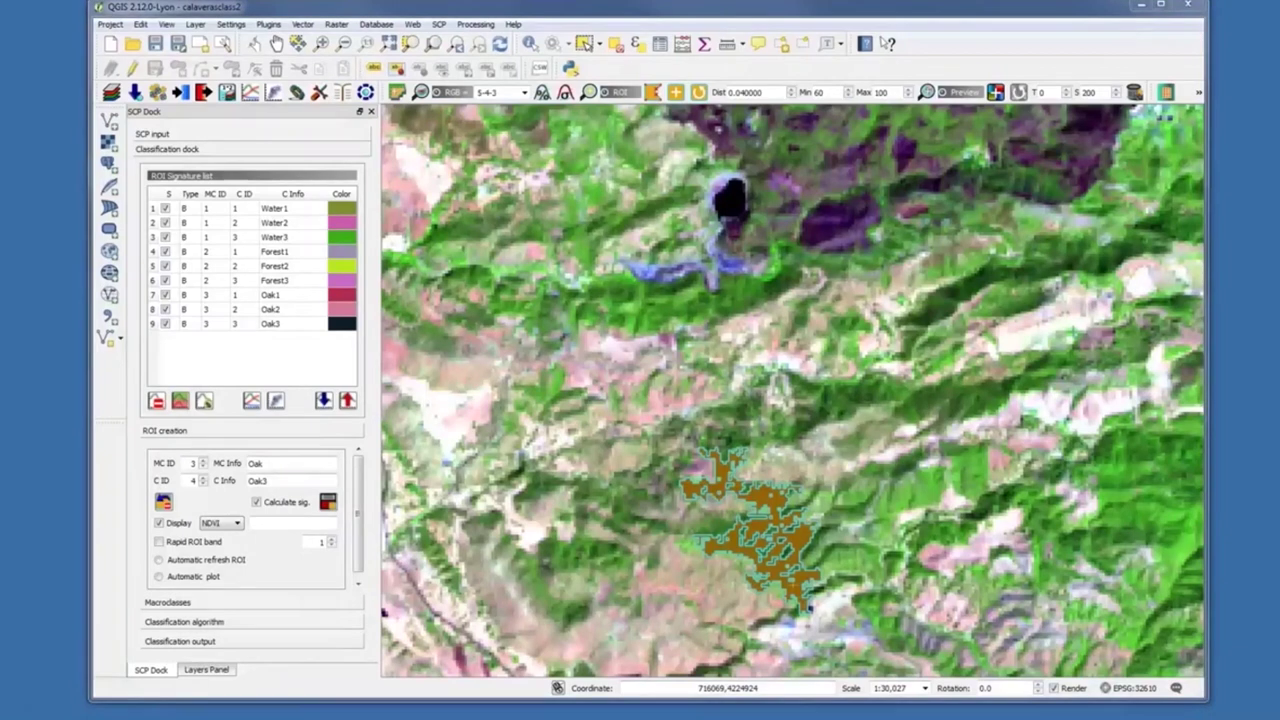
# Check the macro class and class IDs for Burned Area in the Word document table, and return to QGIS
pyautogui.hotkey('alt', 'Tab')
pyautogui.moveTo(1020, 19); pyautogui.dragTo(521, 7)
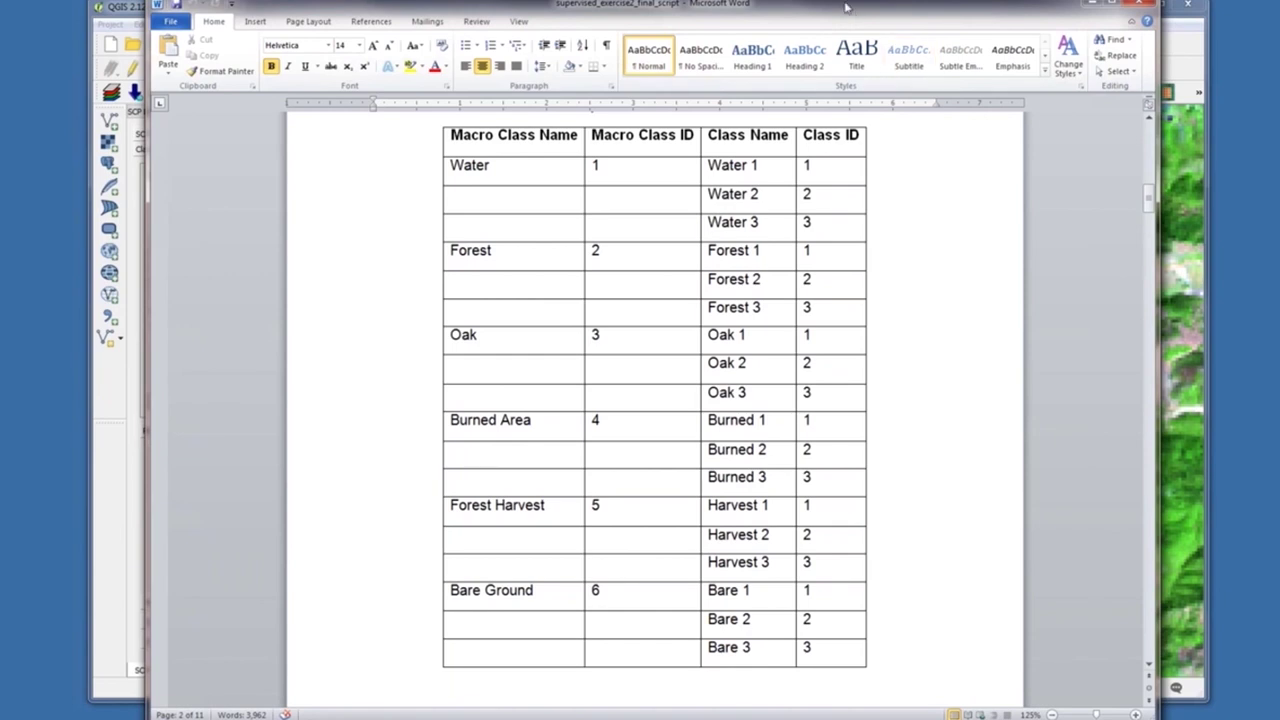
pyautogui.moveTo(845, 8); pyautogui.dragTo(1279, 10)
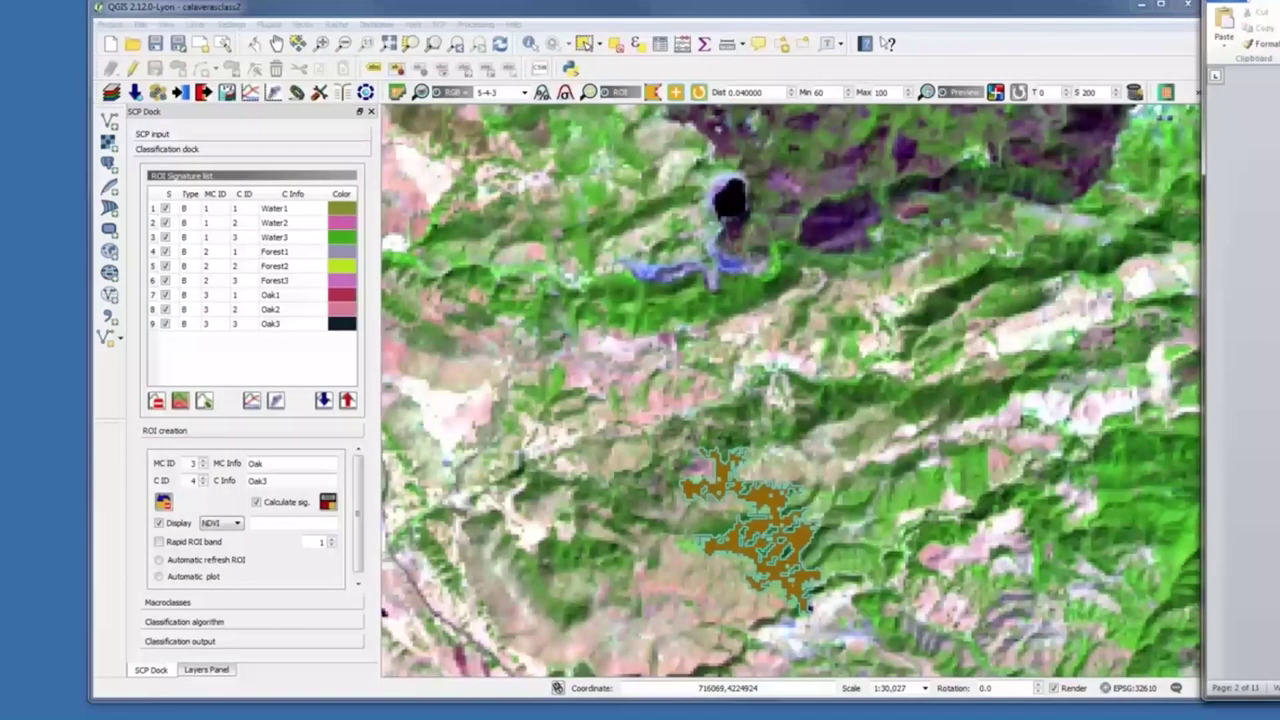
# Grow an ROI inside the purple burned area with the Dist value set to 0.08
pyautogui.click(387, 43)
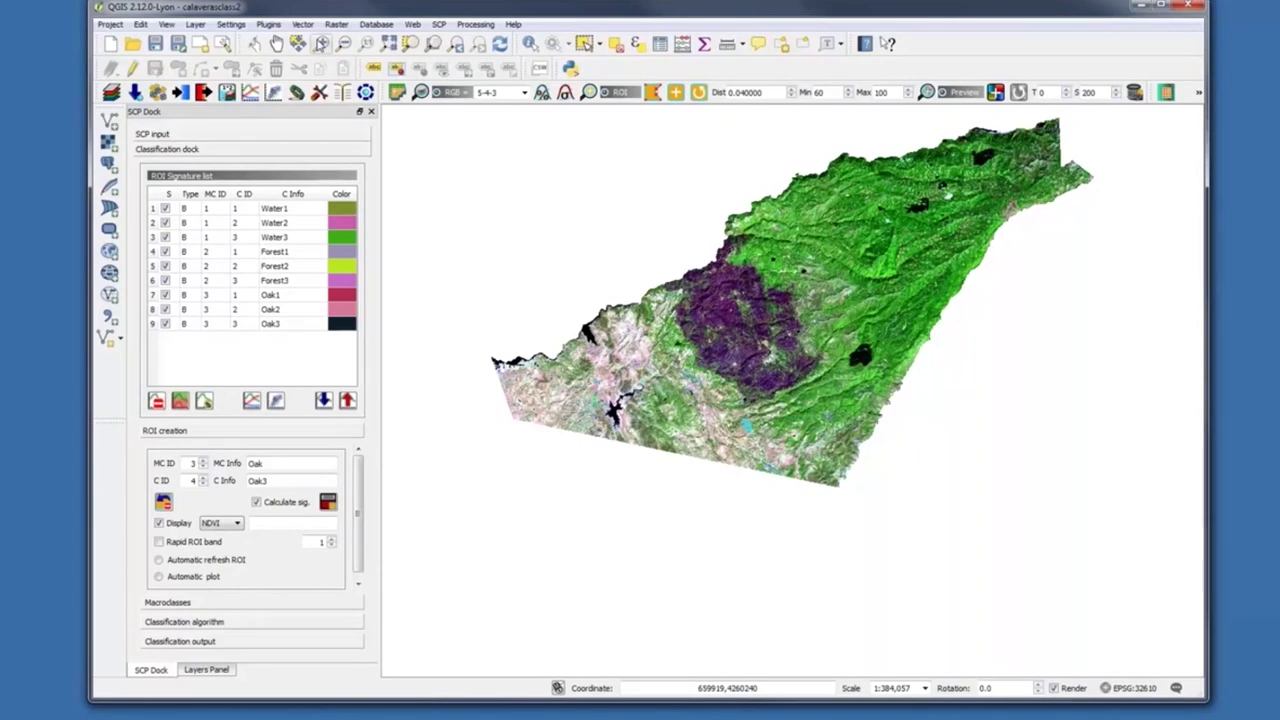
pyautogui.click(322, 44)
pyautogui.moveTo(686, 283); pyautogui.dragTo(770, 340)
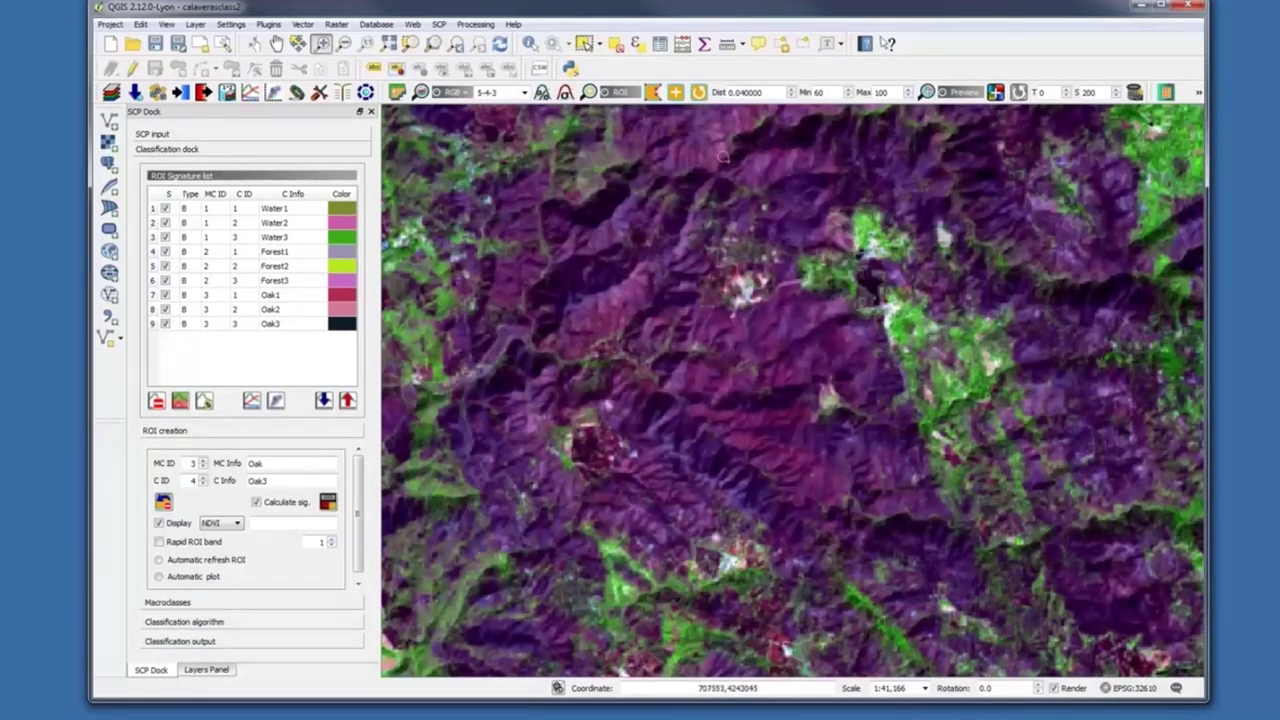
pyautogui.click(676, 92)
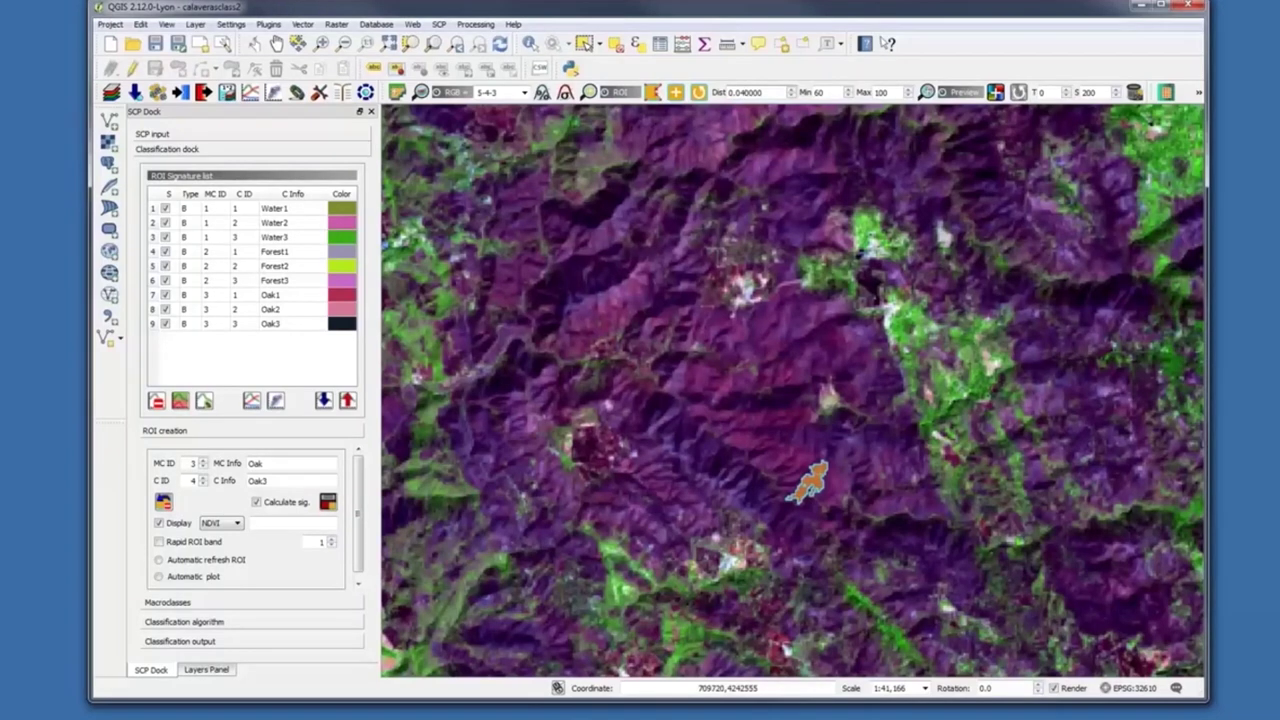
pyautogui.click(742, 92)
pyautogui.press('BackSpace')
pyautogui.click(676, 92)
pyautogui.click(810, 483)
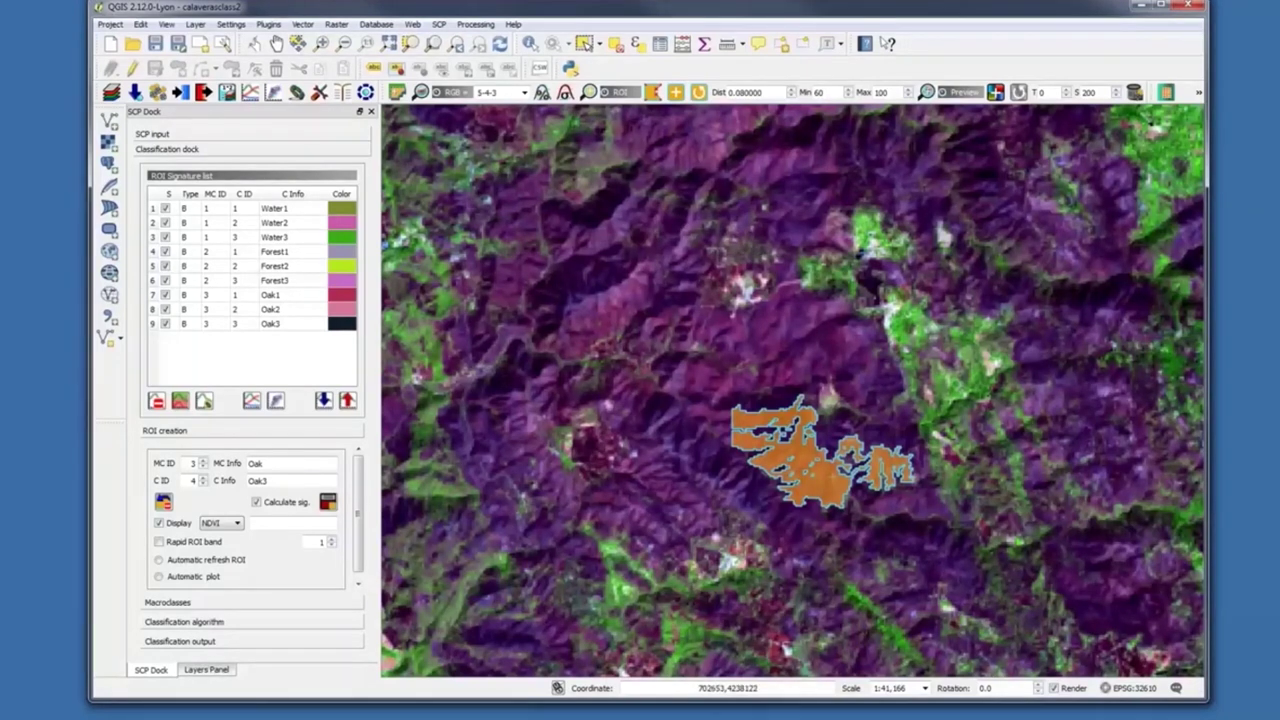
# Label the burned ROI with macro class 4 Burned Area and class 1 Burn1, and save it to the training input
pyautogui.click(204, 460)
pyautogui.click(203, 484)
pyautogui.click(265, 464)
pyautogui.doubleClick(265, 464)
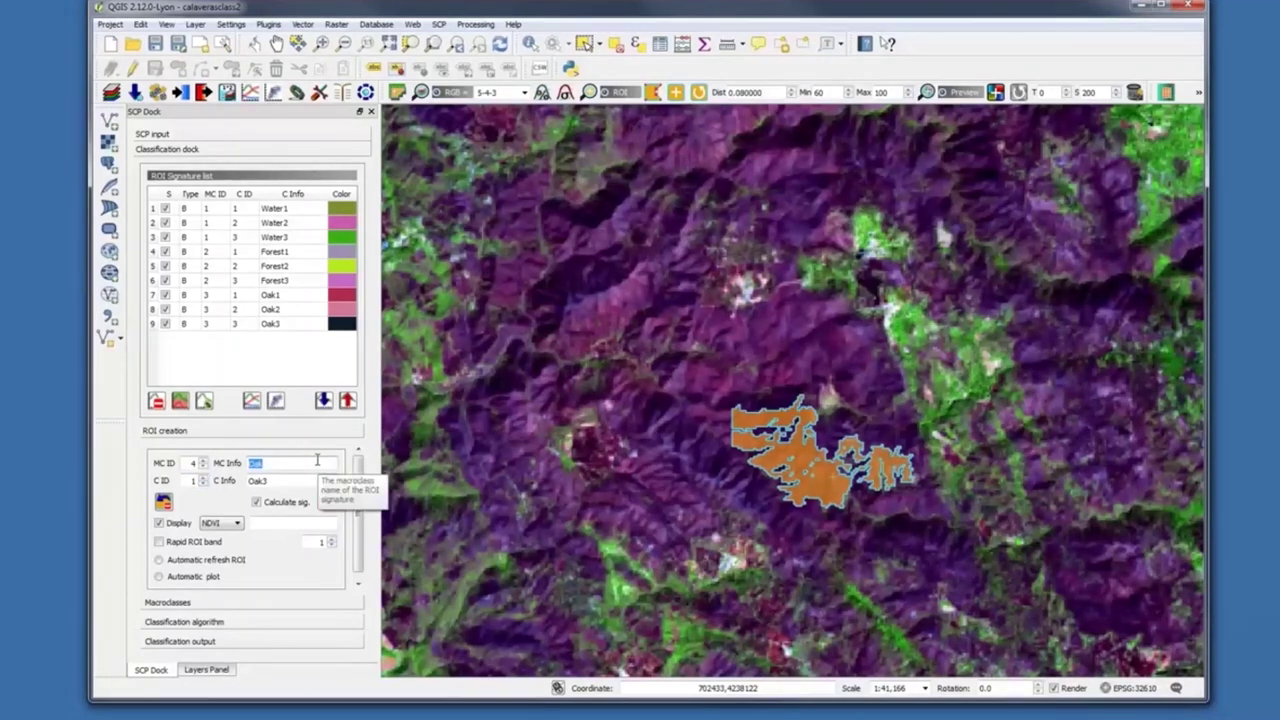
pyautogui.write('Burned Area')
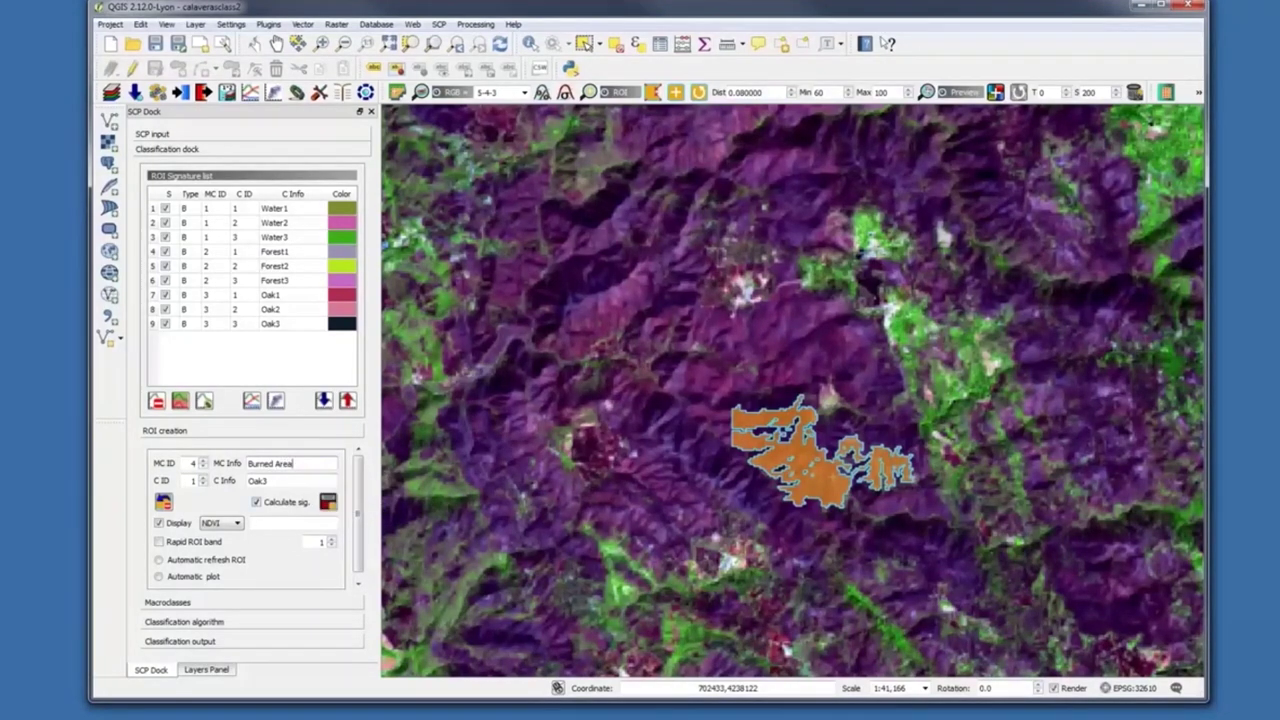
pyautogui.moveTo(268, 481); pyautogui.dragTo(241, 481)
pyautogui.write('Brun')
pyautogui.press('BackSpace')
pyautogui.press('BackSpace')
pyautogui.press('BackSpace')
pyautogui.write('urn')
pyautogui.click(327, 503)
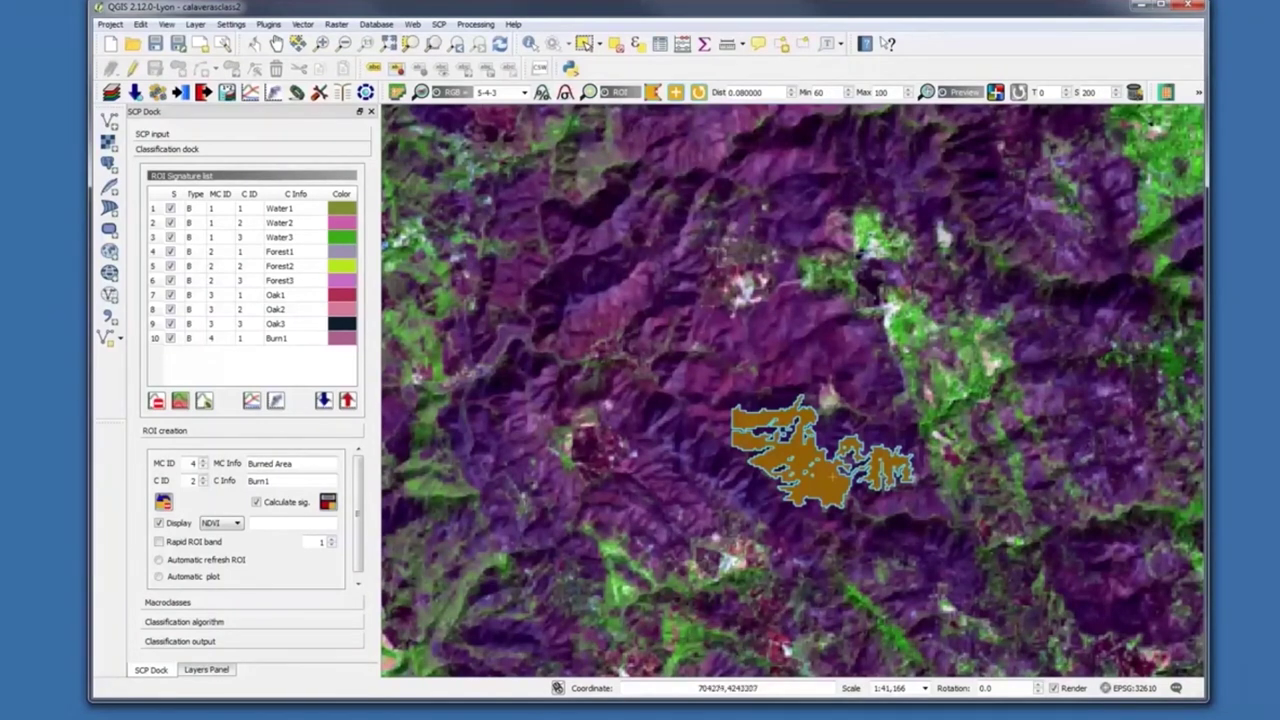
# Grow an ROI in the burned area north of the Burn1 ROI and save it to the training input as Burn2
pyautogui.click(675, 92)
pyautogui.click(797, 195)
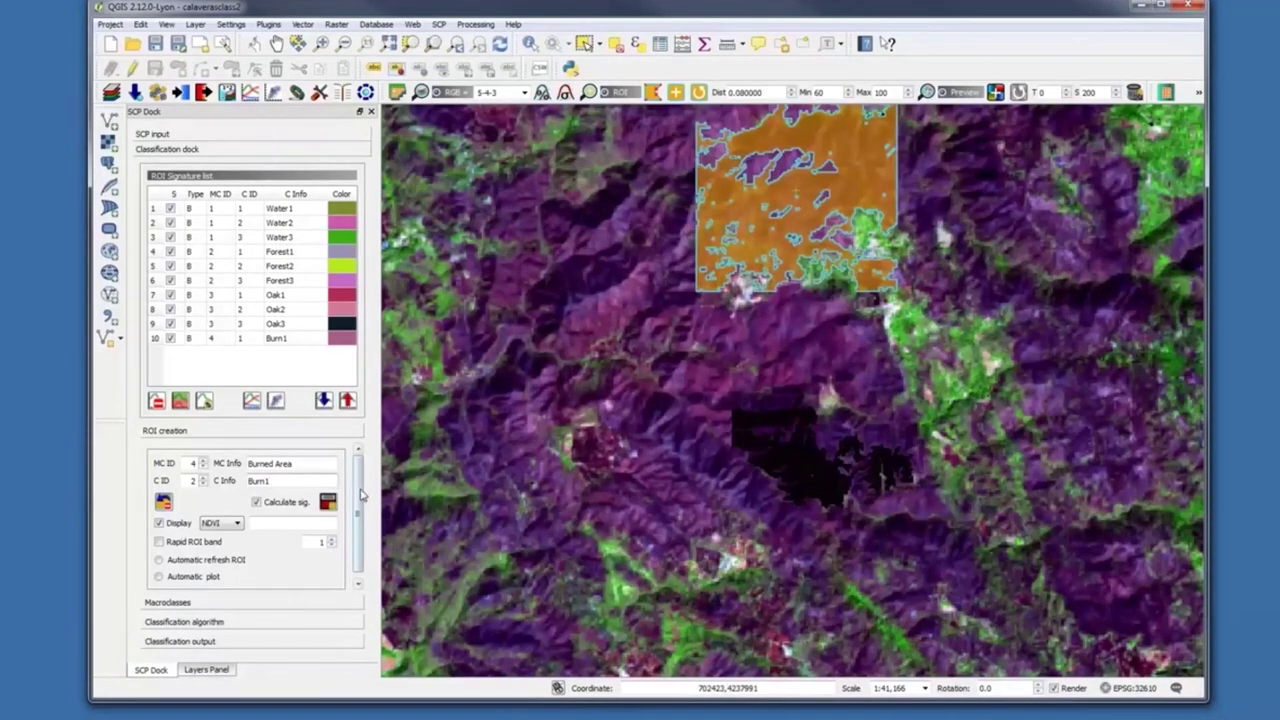
pyautogui.press('BackSpace')
pyautogui.write('2')
pyautogui.click(328, 503)
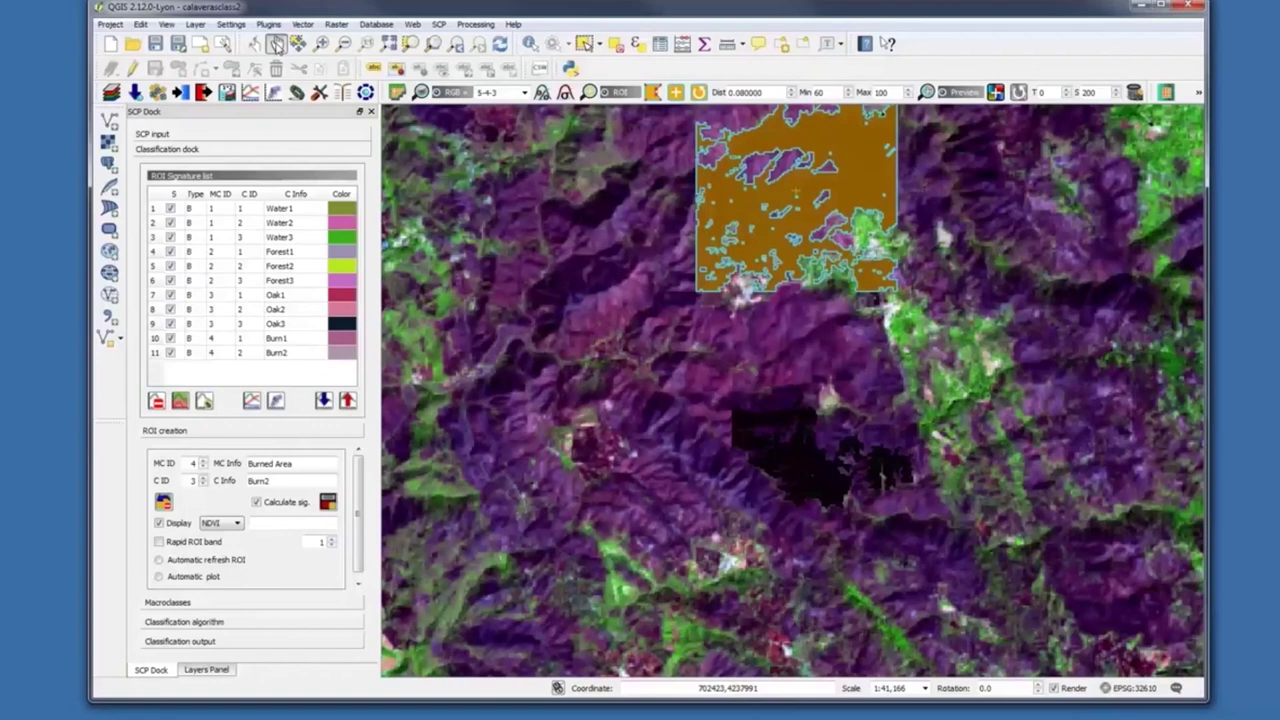
# Grow an ROI over the burned slope west of the Burn2 ROI and save it to the training input as Burn3
pyautogui.moveTo(555, 228); pyautogui.dragTo(625, 478)
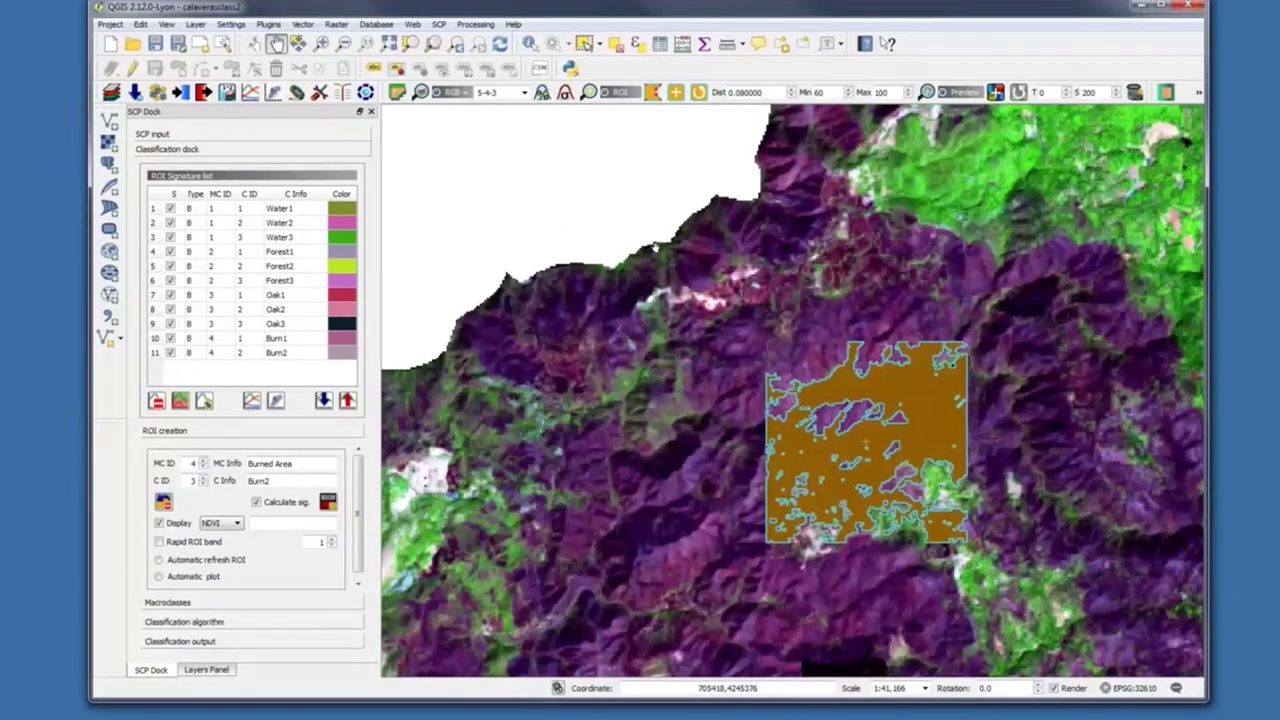
pyautogui.click(678, 95)
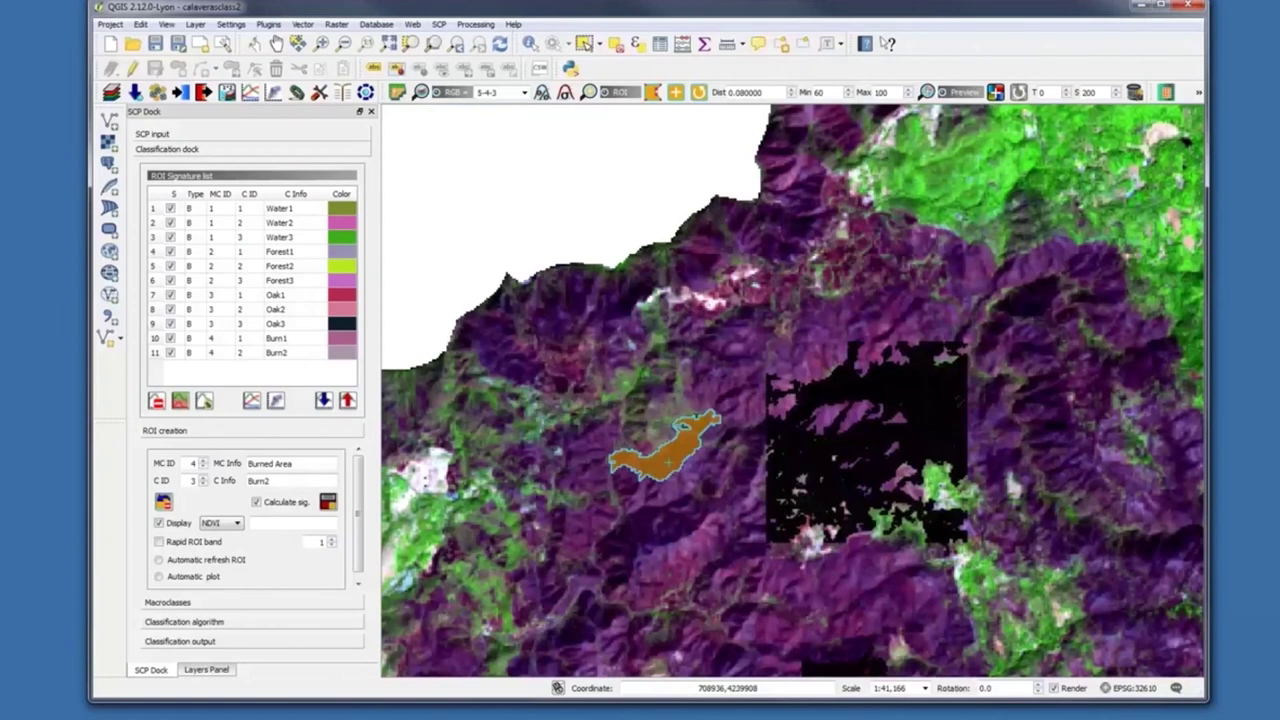
pyautogui.click(270, 483)
pyautogui.press('BackSpace')
pyautogui.write('3')
pyautogui.click(328, 503)
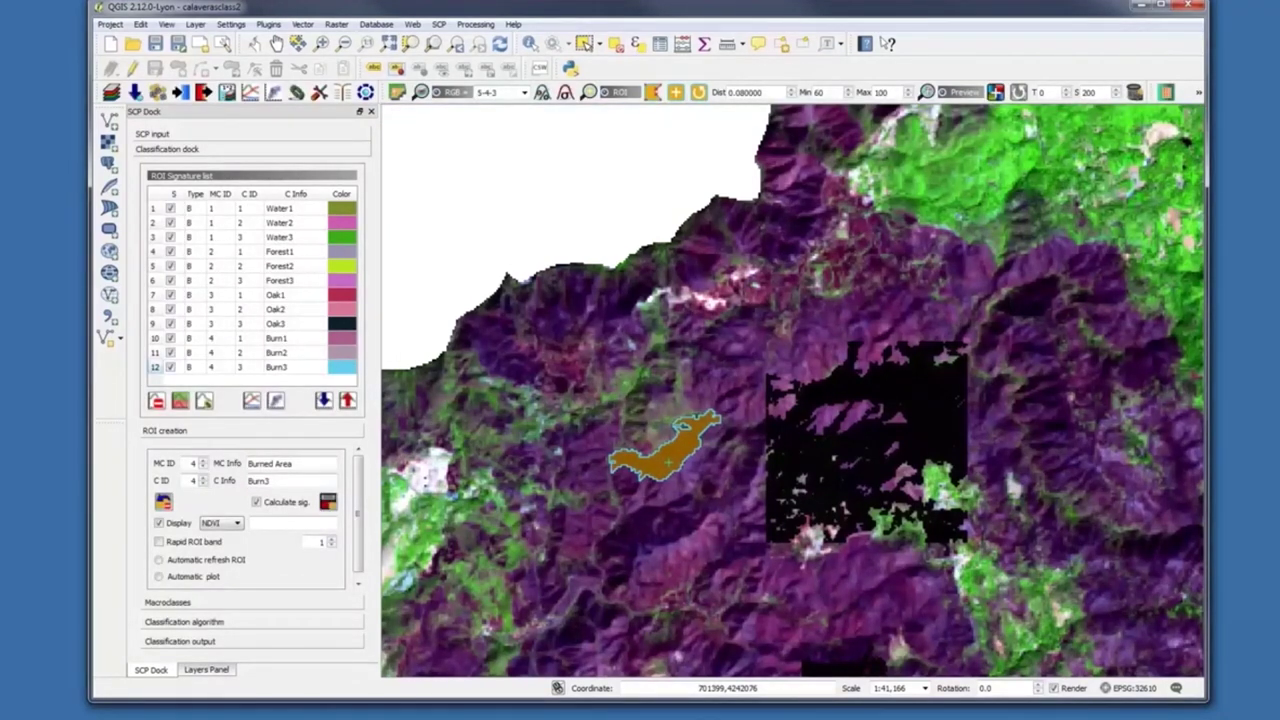
# Check the class table in the Word document for the Forest Harvest macro class and its class names
pyautogui.click(155, 368)
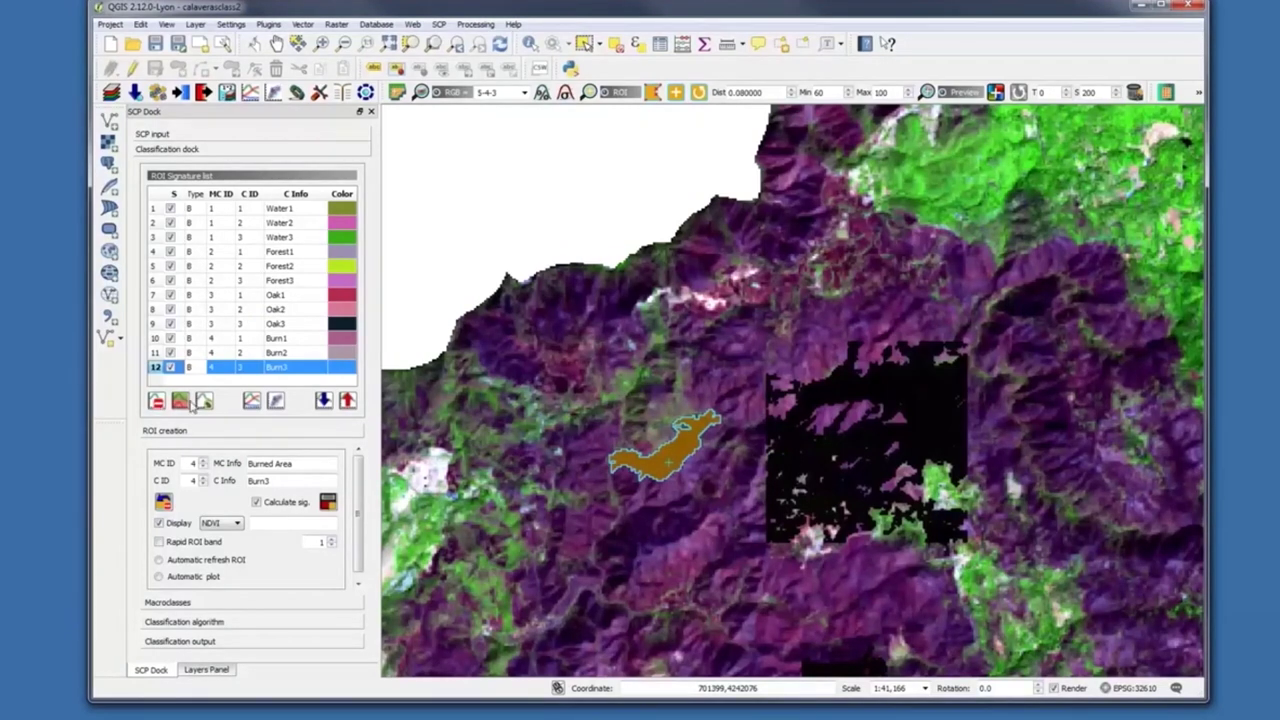
pyautogui.click(216, 355)
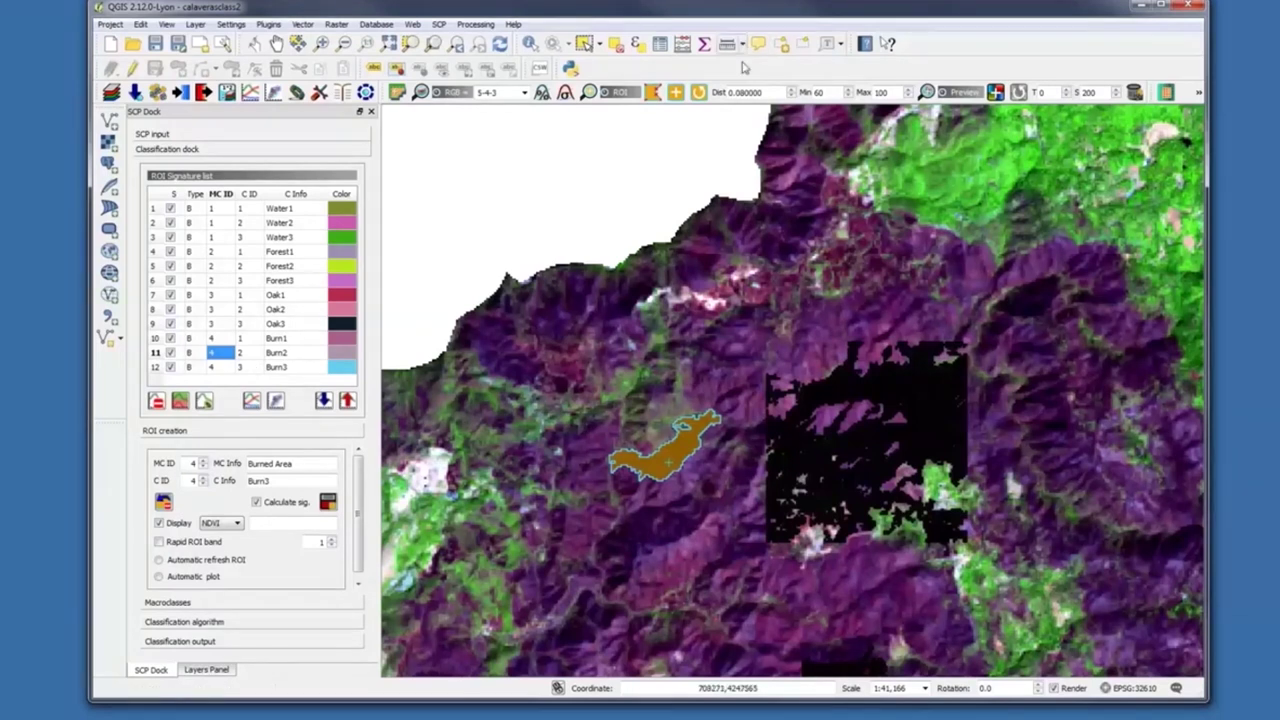
pyautogui.click(389, 44)
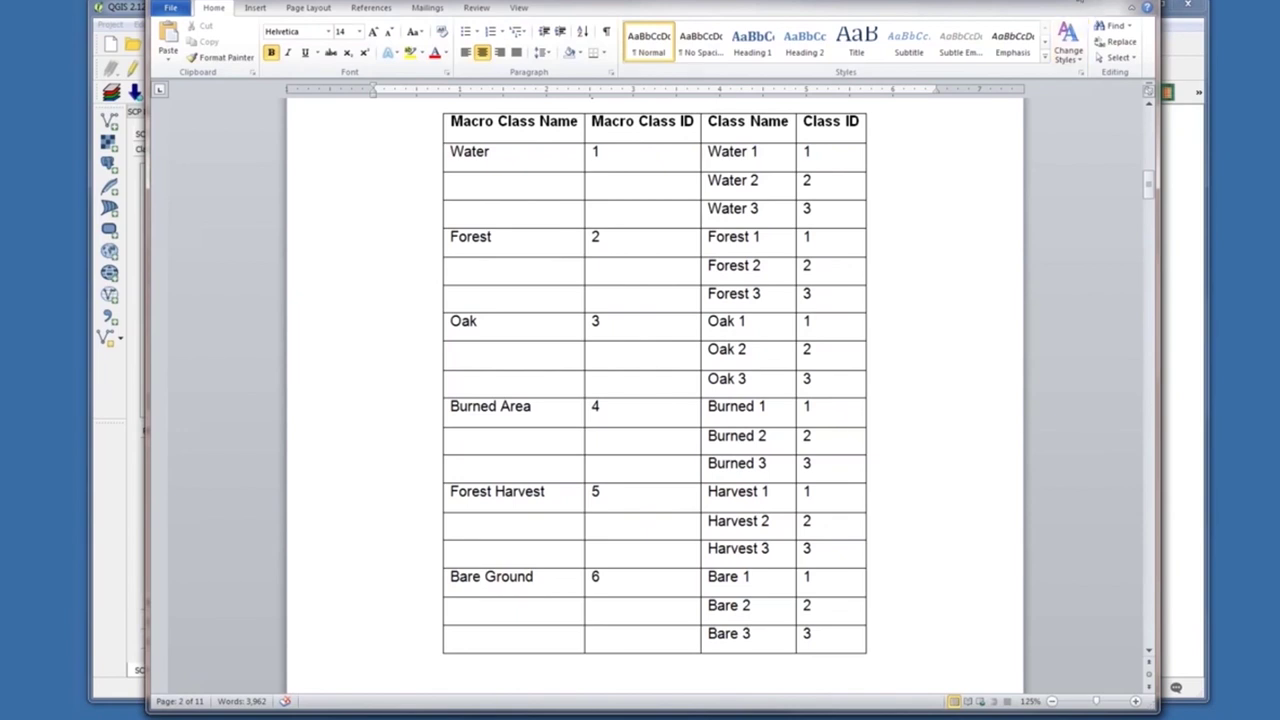
pyautogui.moveTo(880, 6); pyautogui.dragTo(978, 12)
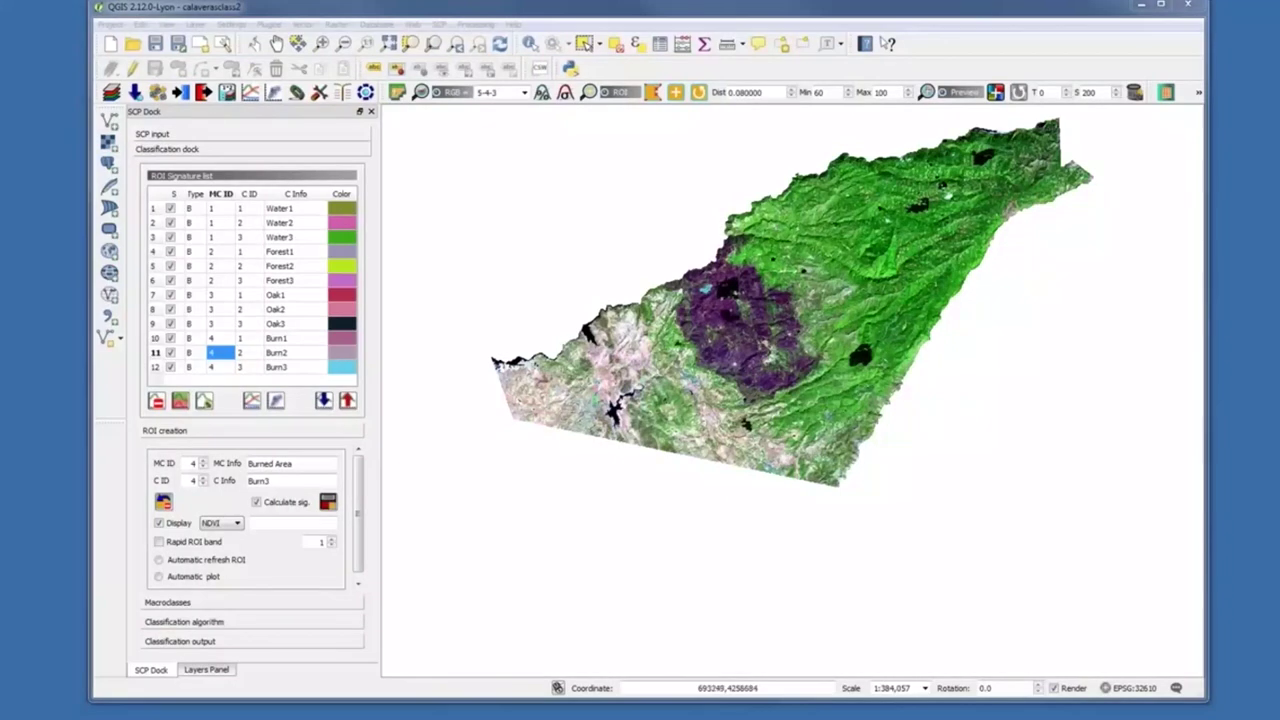
# Grow an ROI on a small pinkish harvested patch within the green forest in the northeast of the image
pyautogui.click(324, 44)
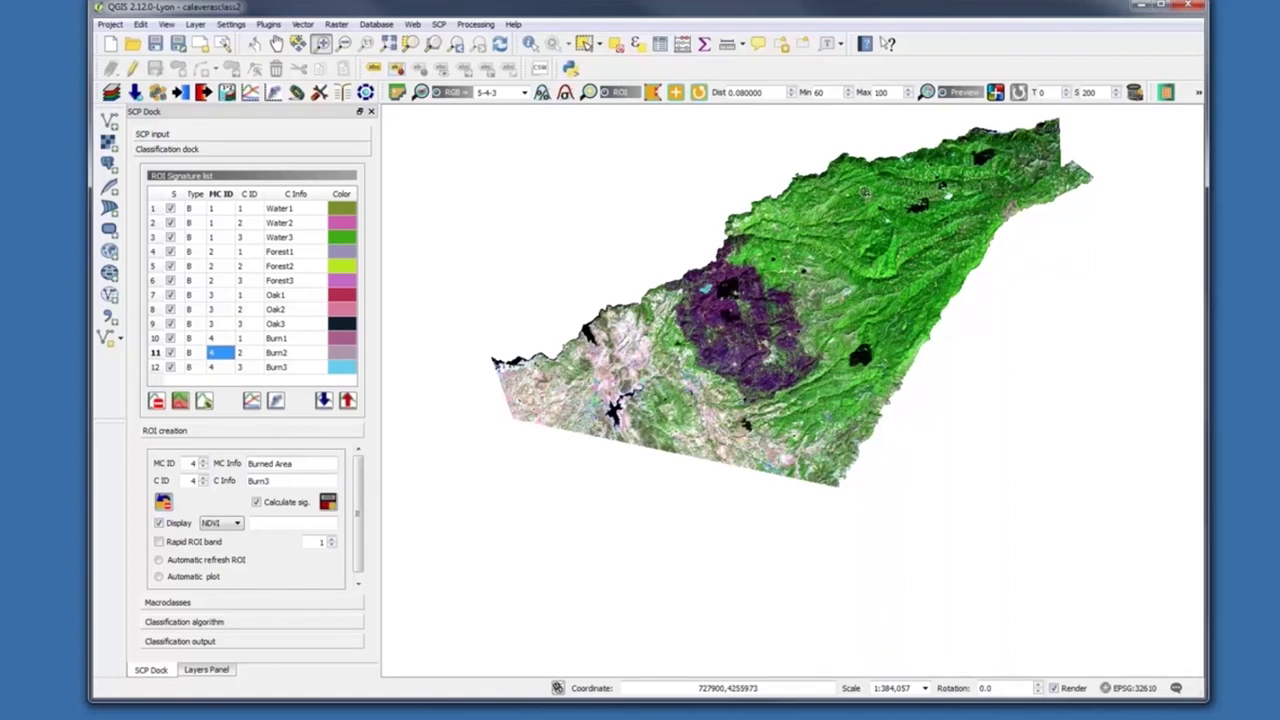
pyautogui.moveTo(865, 192); pyautogui.dragTo(965, 267)
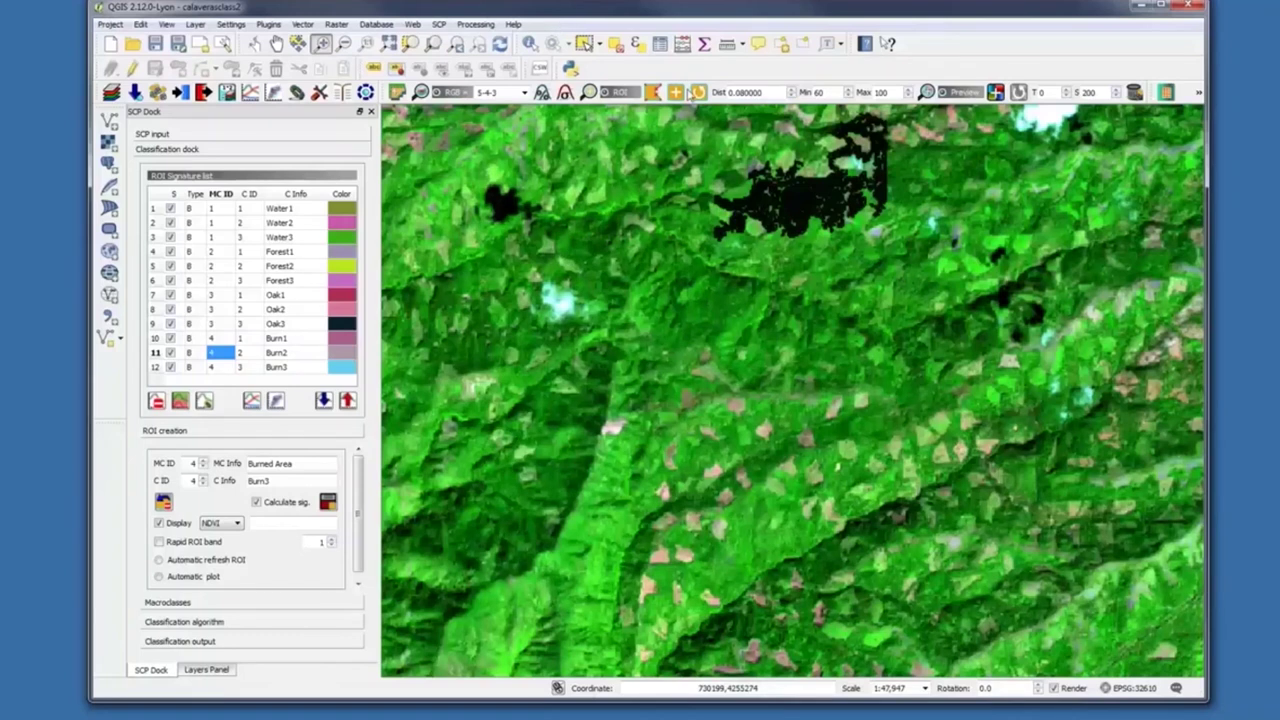
pyautogui.click(676, 92)
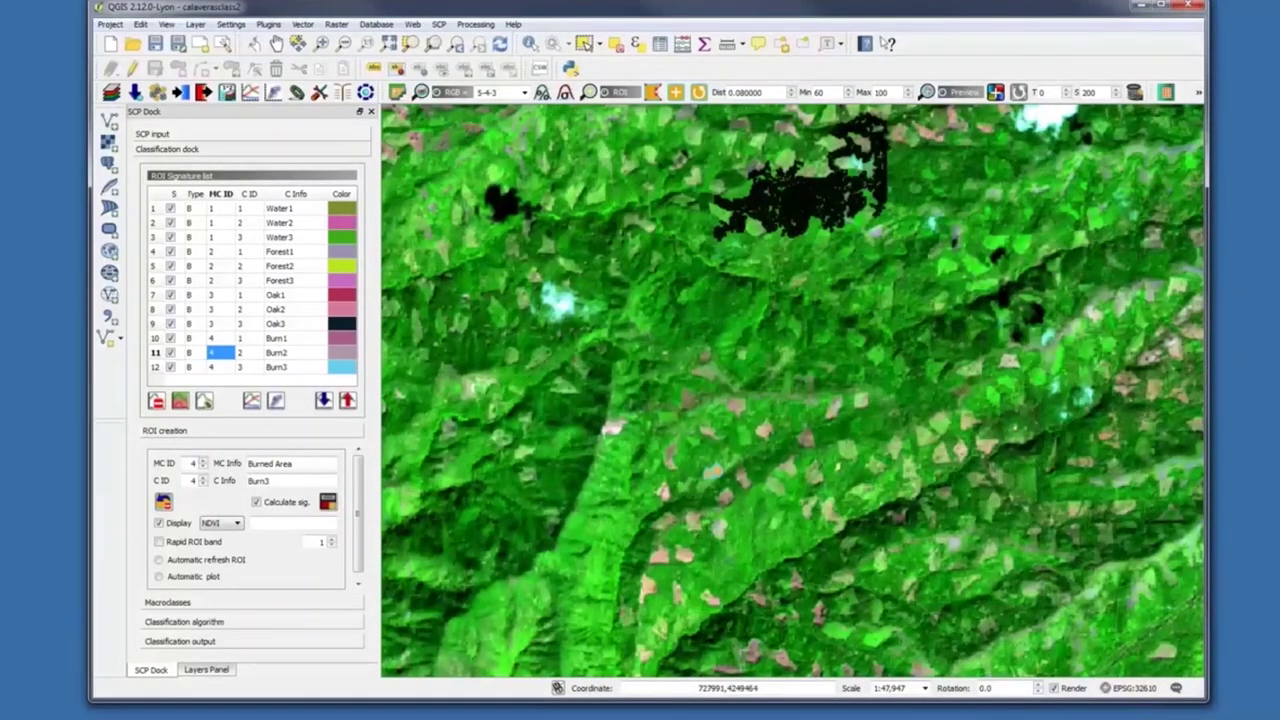
# Label the harvested ROI with macro class 5 Forest Harvest and class 1 Harvest 1, and save it to the training input
pyautogui.click(204, 465)
pyautogui.click(202, 481)
pyautogui.click(293, 463)
pyautogui.moveTo(293, 463); pyautogui.dragTo(240, 463)
pyautogui.write('Fo')
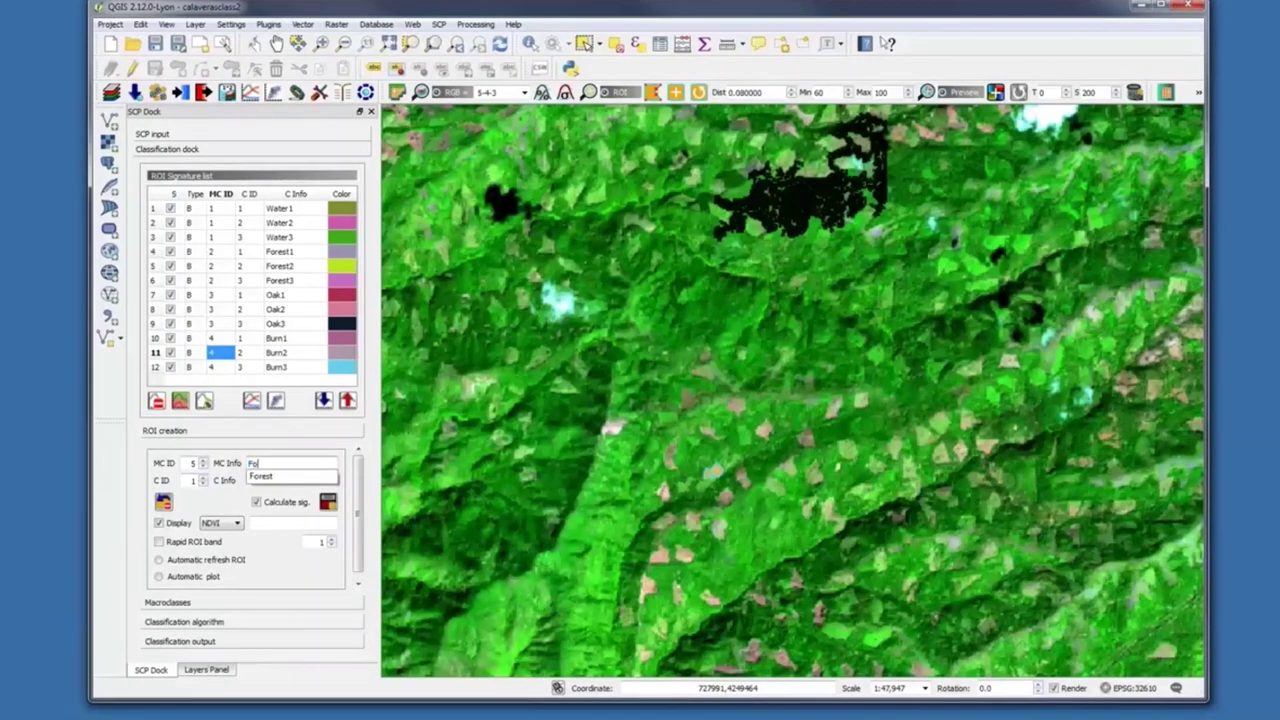
pyautogui.write('rest Harvest')
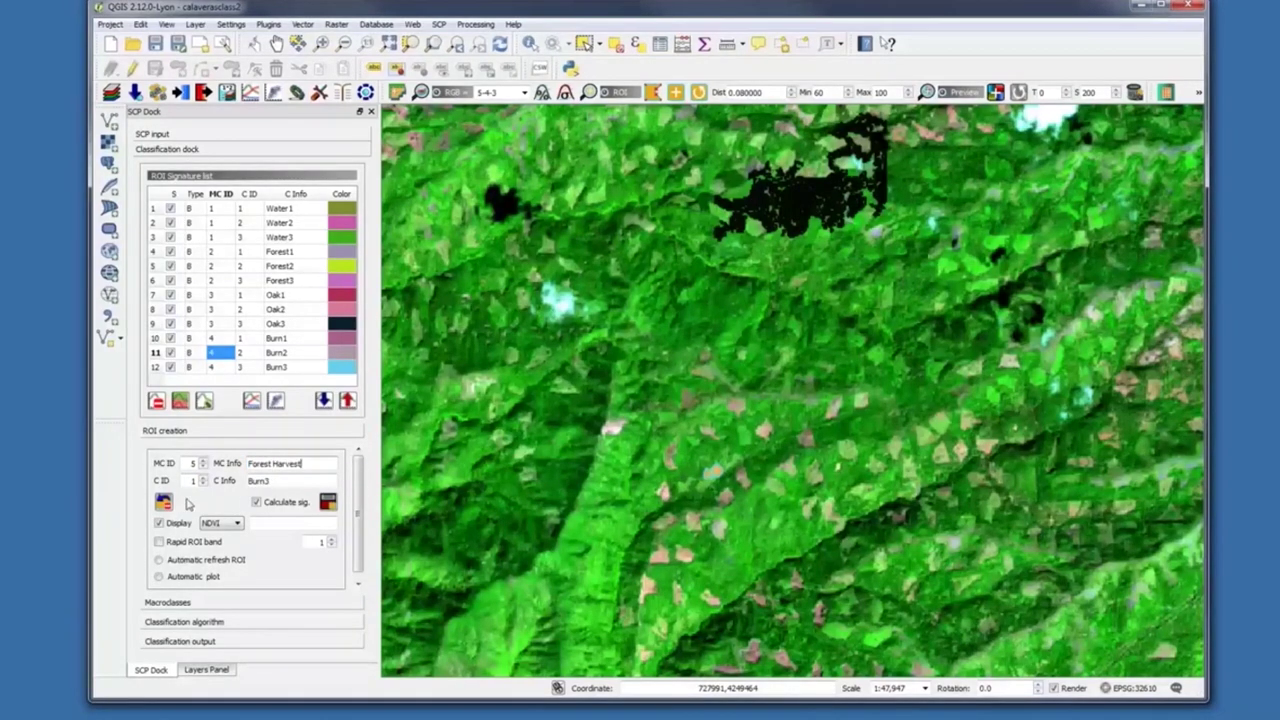
pyautogui.doubleClick(264, 481)
pyautogui.write('Harvest 1')
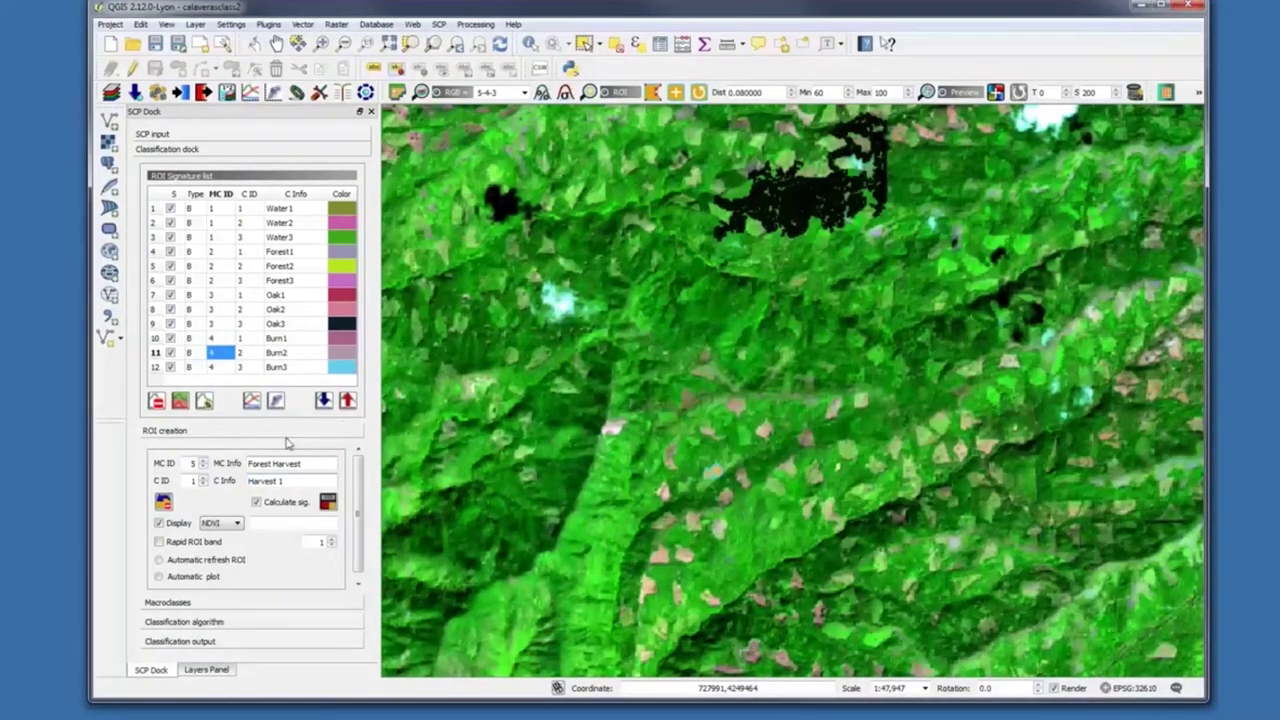
pyautogui.click(329, 506)
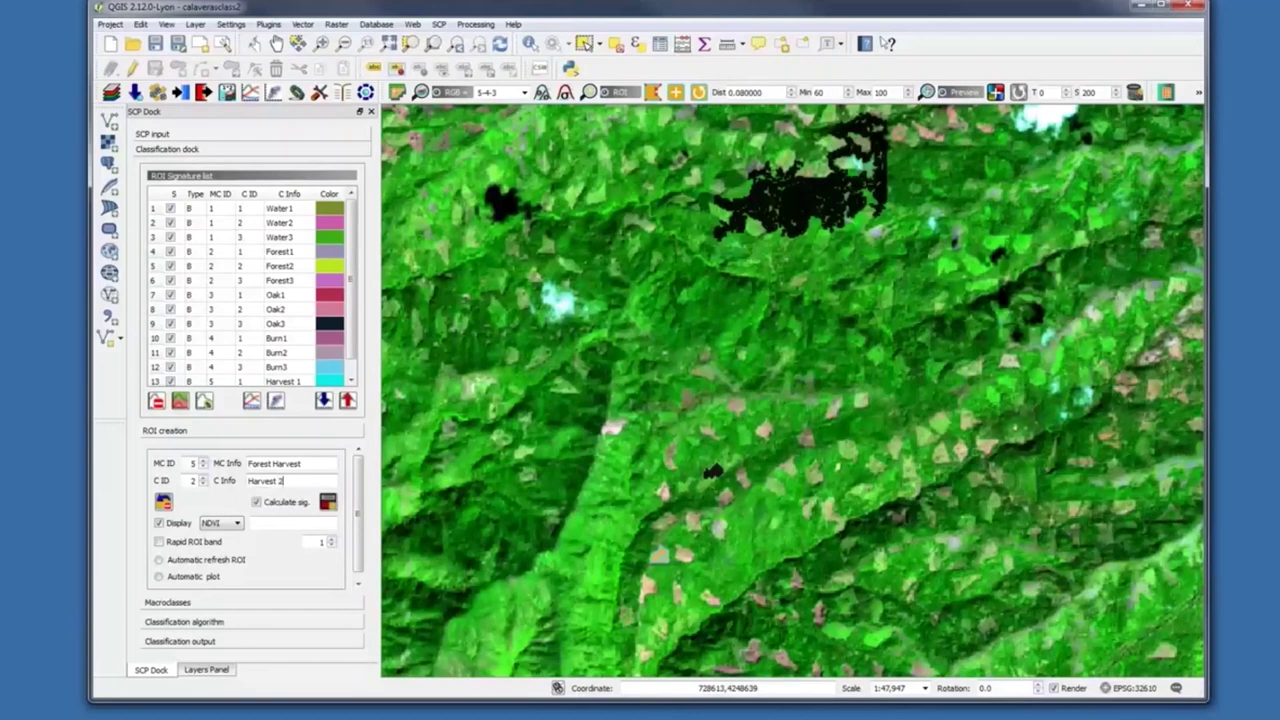
# Save ROIs for two more harvested patches, one southwest and one far east of Harvest 1, as Harvest 2 and Harvest 3
pyautogui.click(328, 502)
pyautogui.click(659, 554)
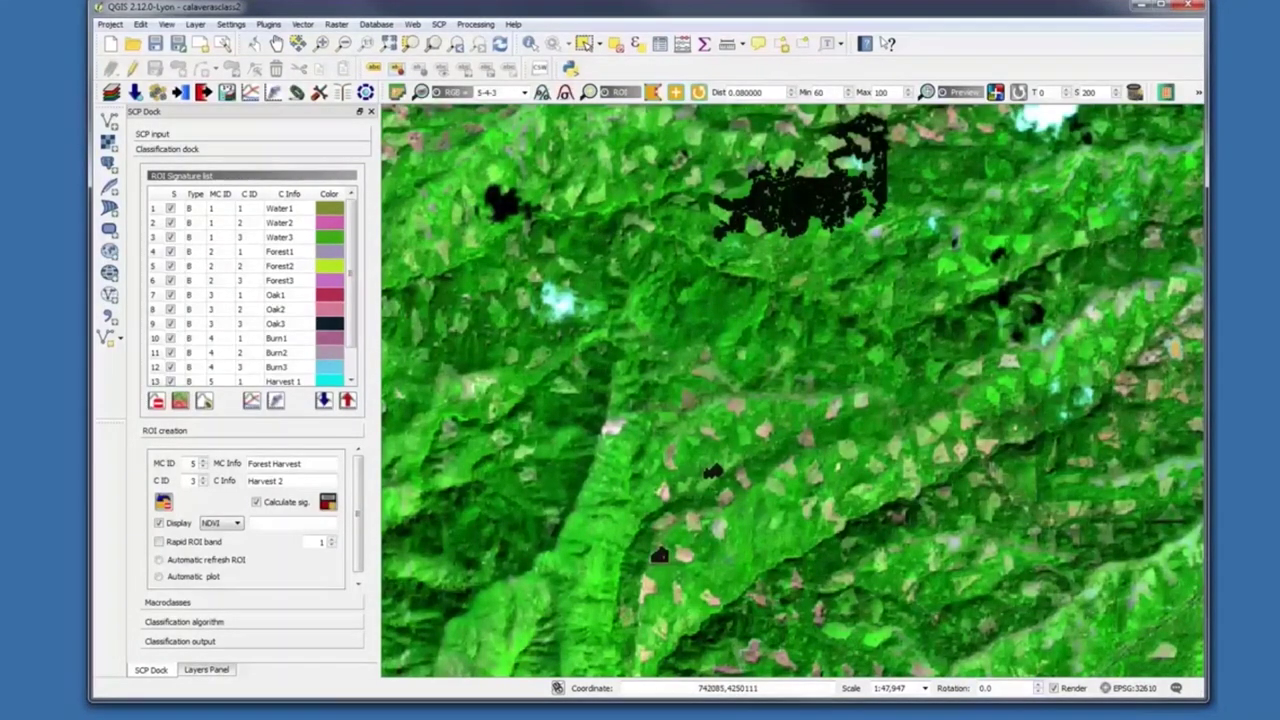
pyautogui.click(288, 480)
pyautogui.press('BackSpace')
pyautogui.write('3')
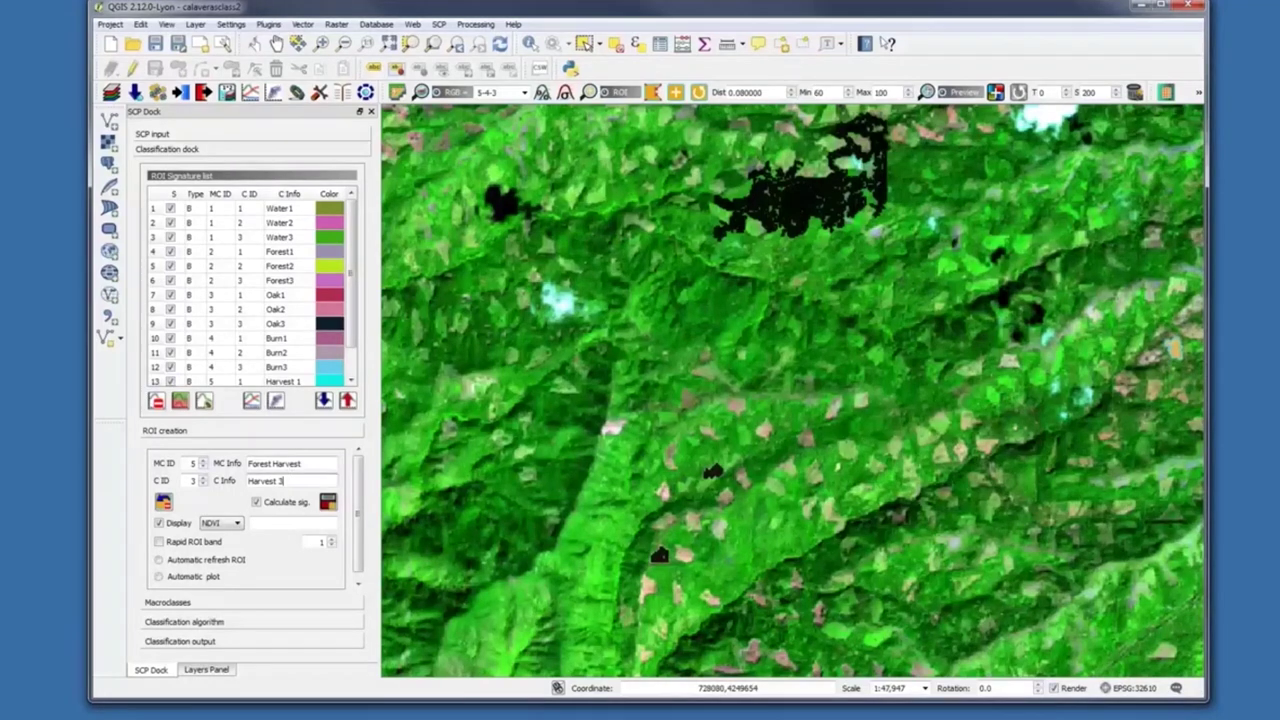
pyautogui.click(328, 503)
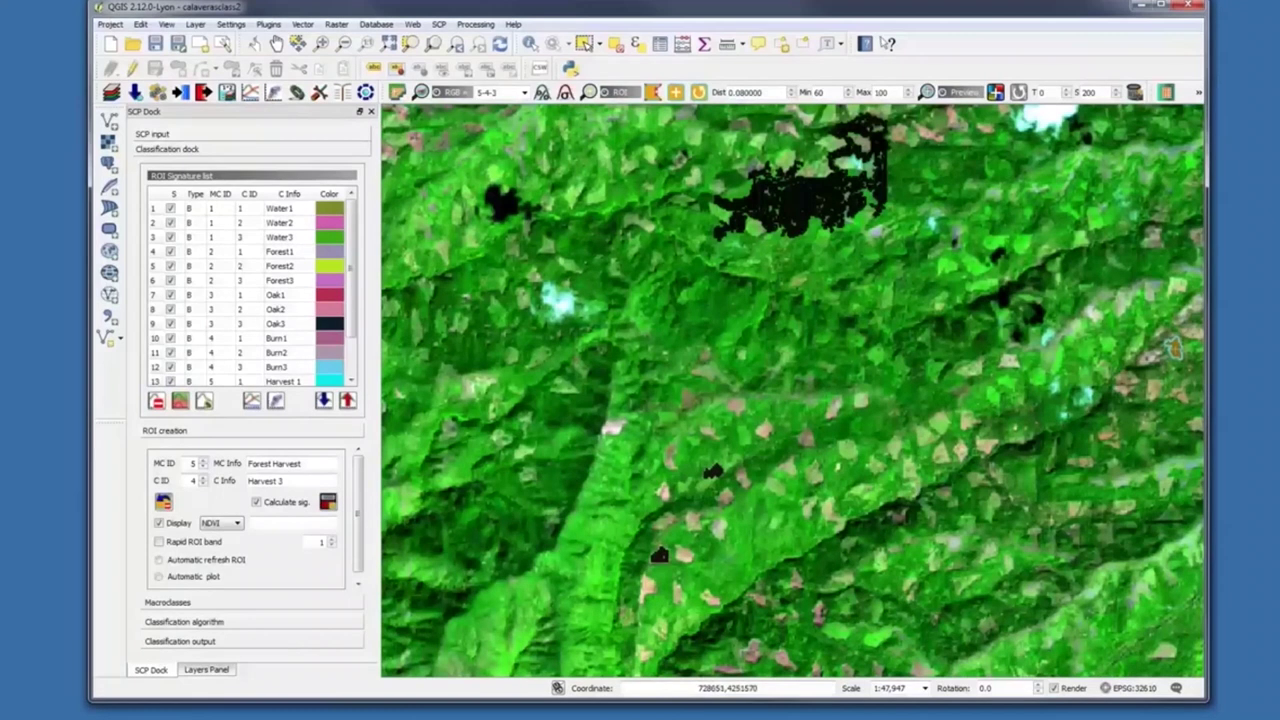
pyautogui.moveTo(357, 308); pyautogui.dragTo(352, 367)
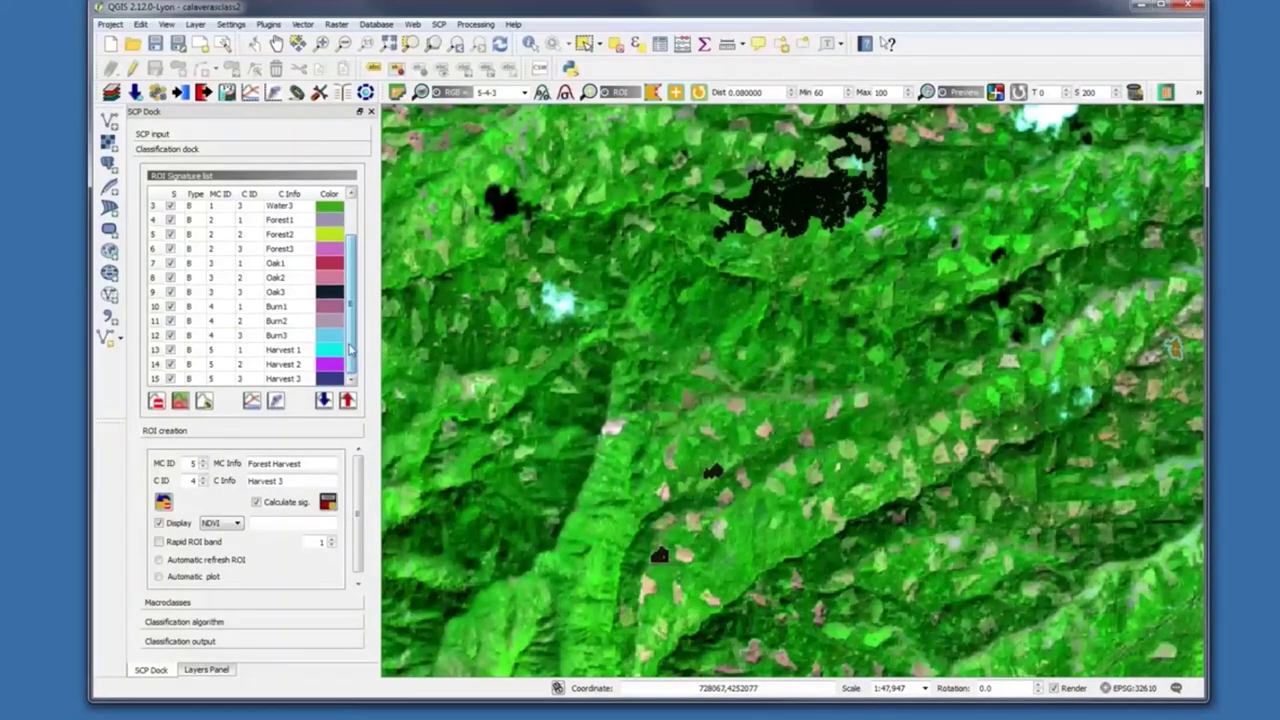
# Check the class table in the Word document for the Bare Ground macro class, and return to the full image
pyautogui.click(1141, 15)
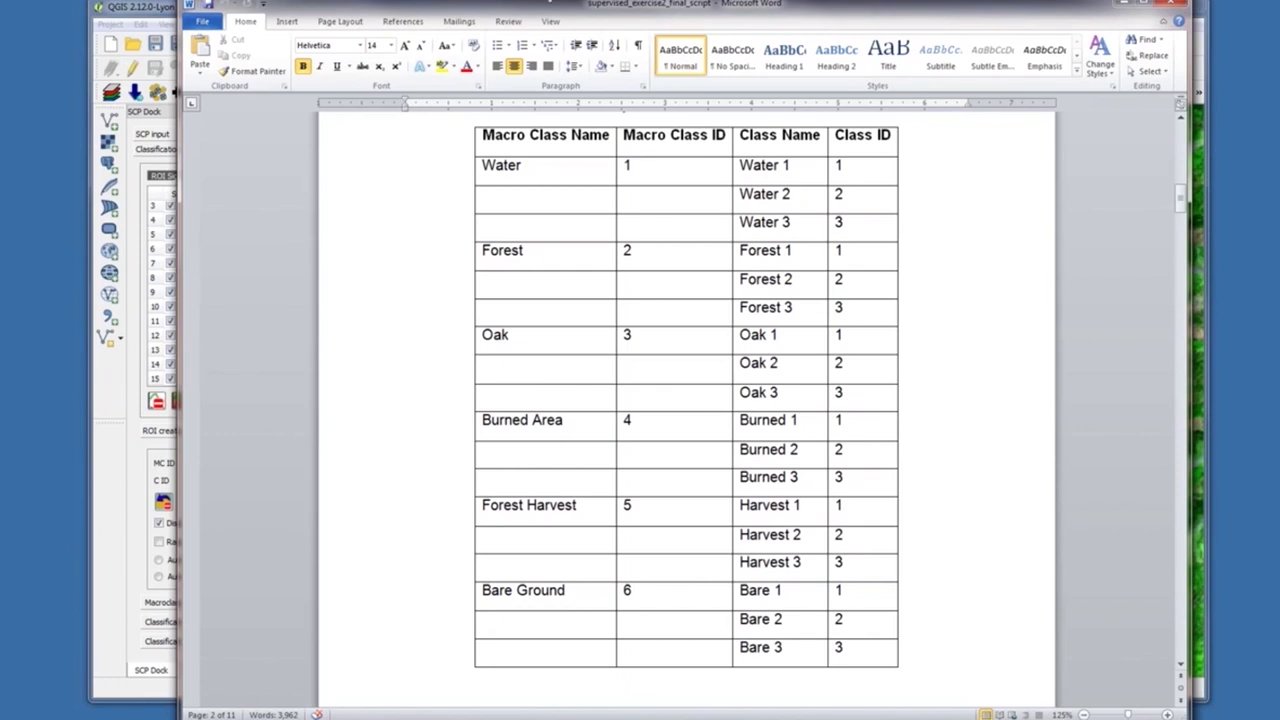
pyautogui.moveTo(515, 10); pyautogui.dragTo(539, 12)
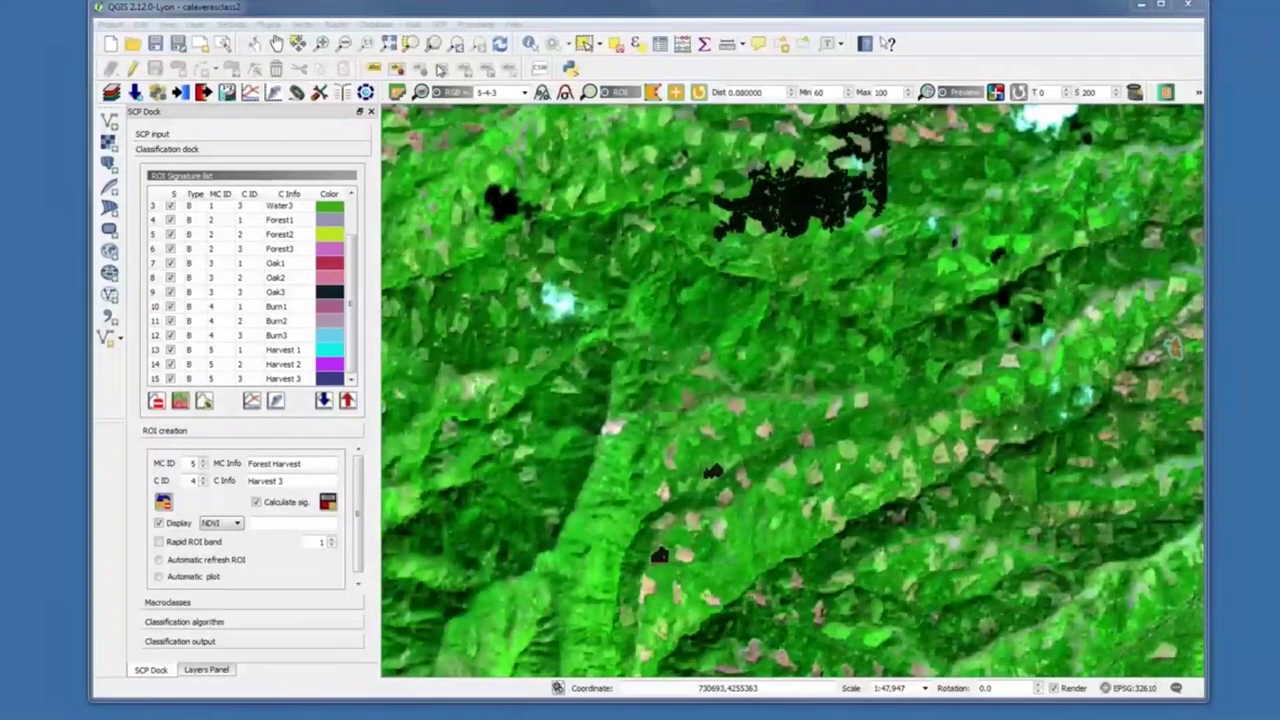
pyautogui.click(390, 44)
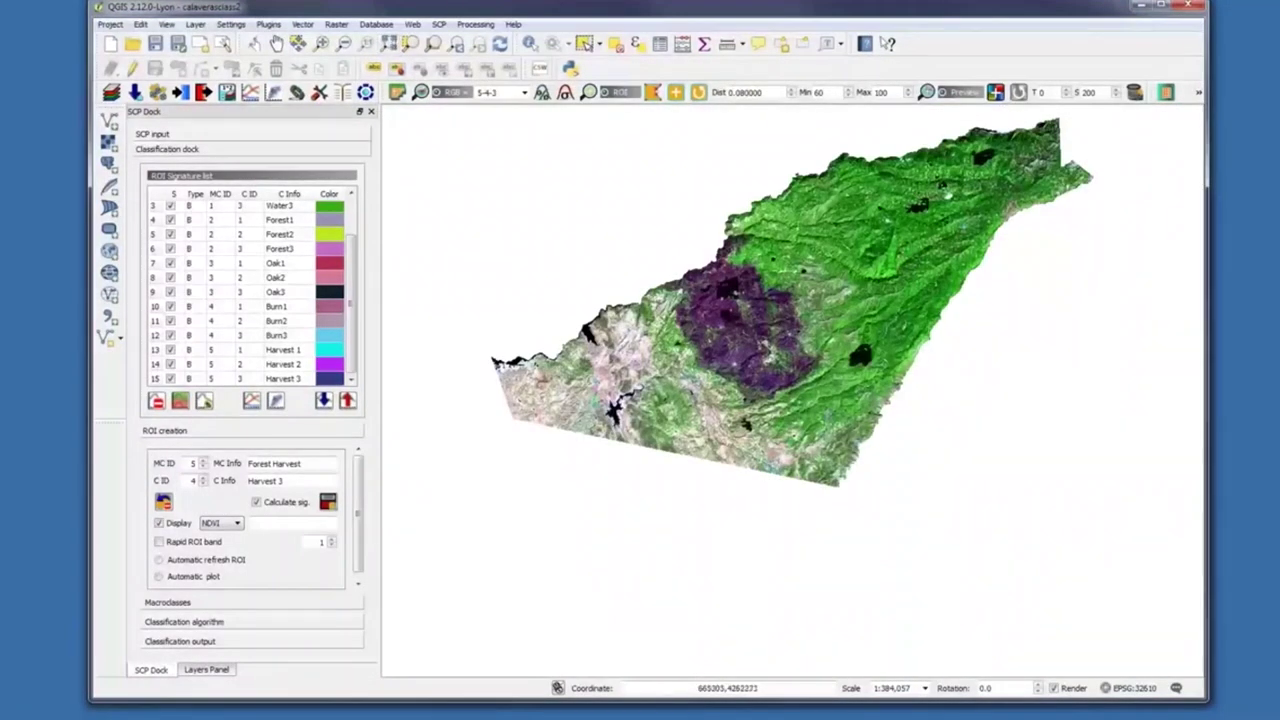
# Grow an ROI on the pink bare ground north of the road in the western part of the image
pyautogui.click(321, 44)
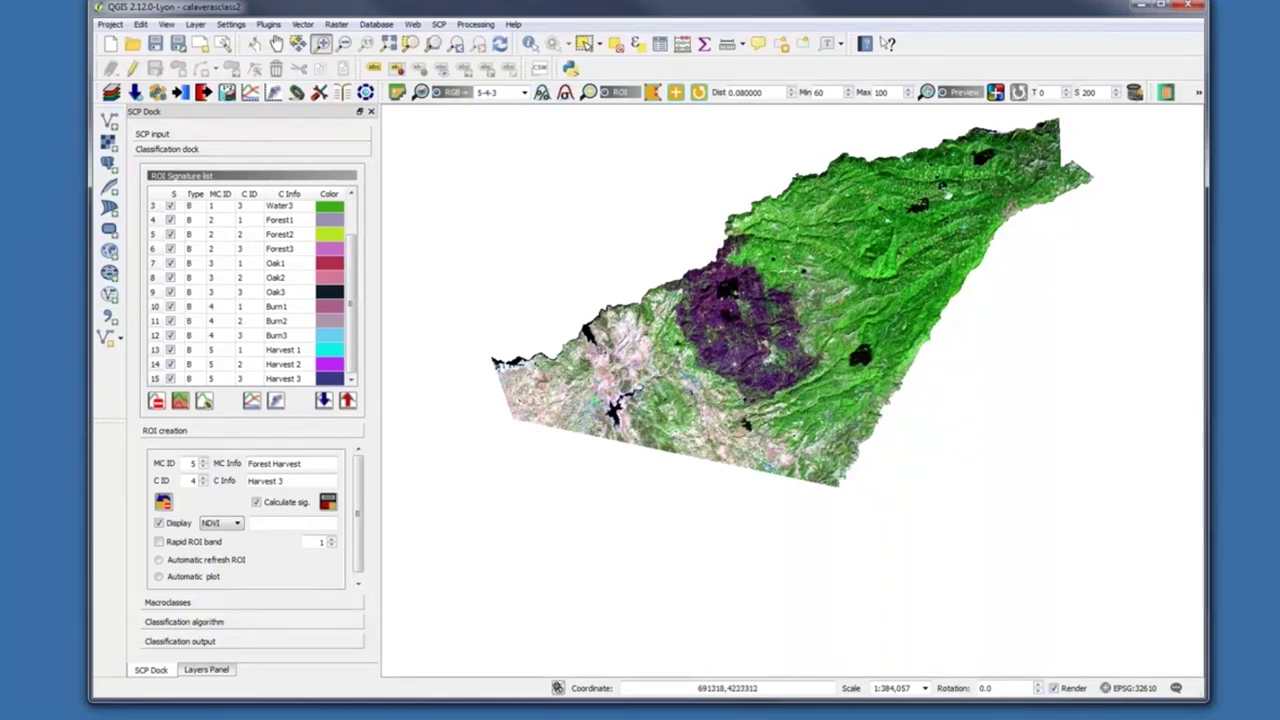
pyautogui.moveTo(572, 326); pyautogui.dragTo(656, 396)
pyautogui.scroll(3, 648, 390)
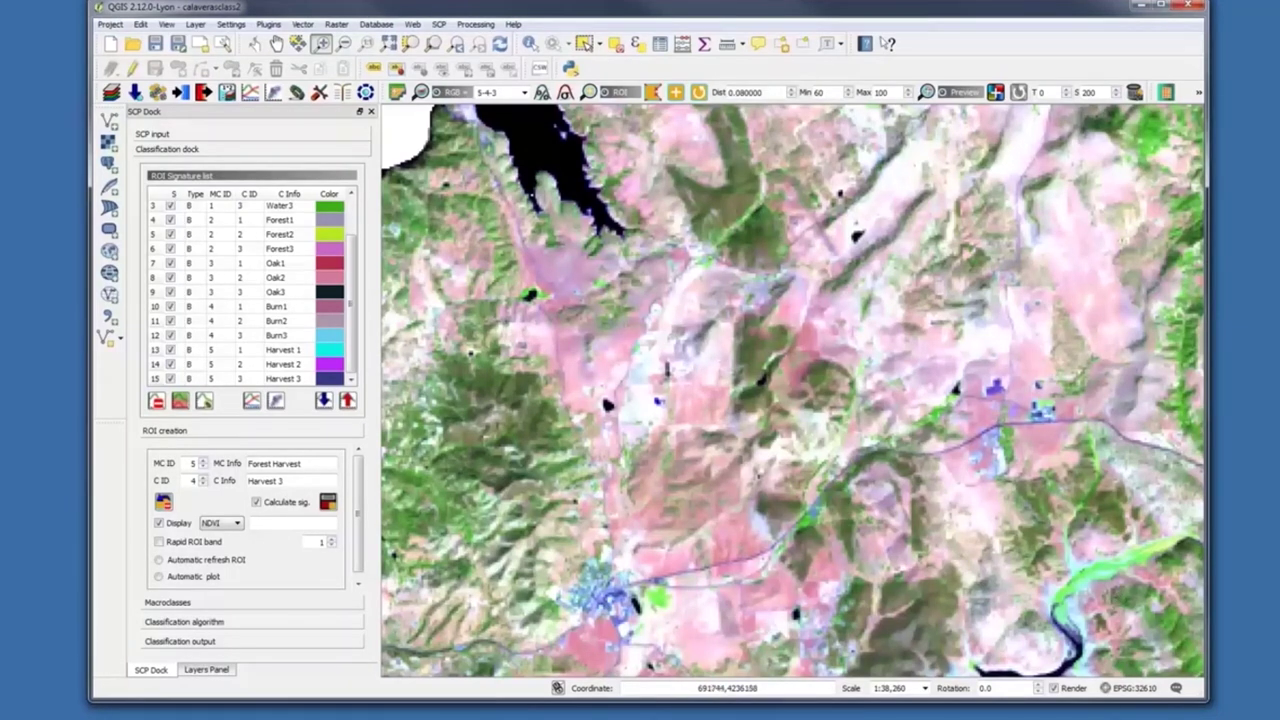
pyautogui.click(676, 92)
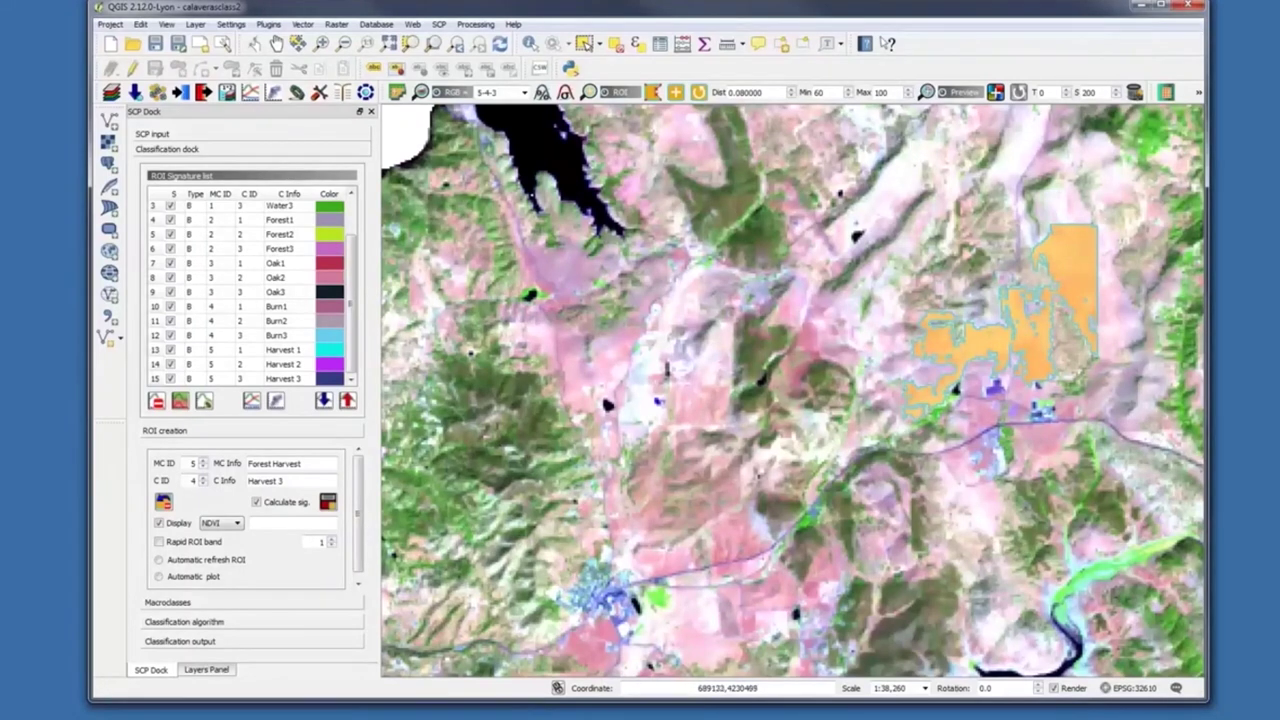
# Label the bare ROI with macro class 6 Bare ground and class 1 Bare 1, and save it to the training input
pyautogui.click(202, 462)
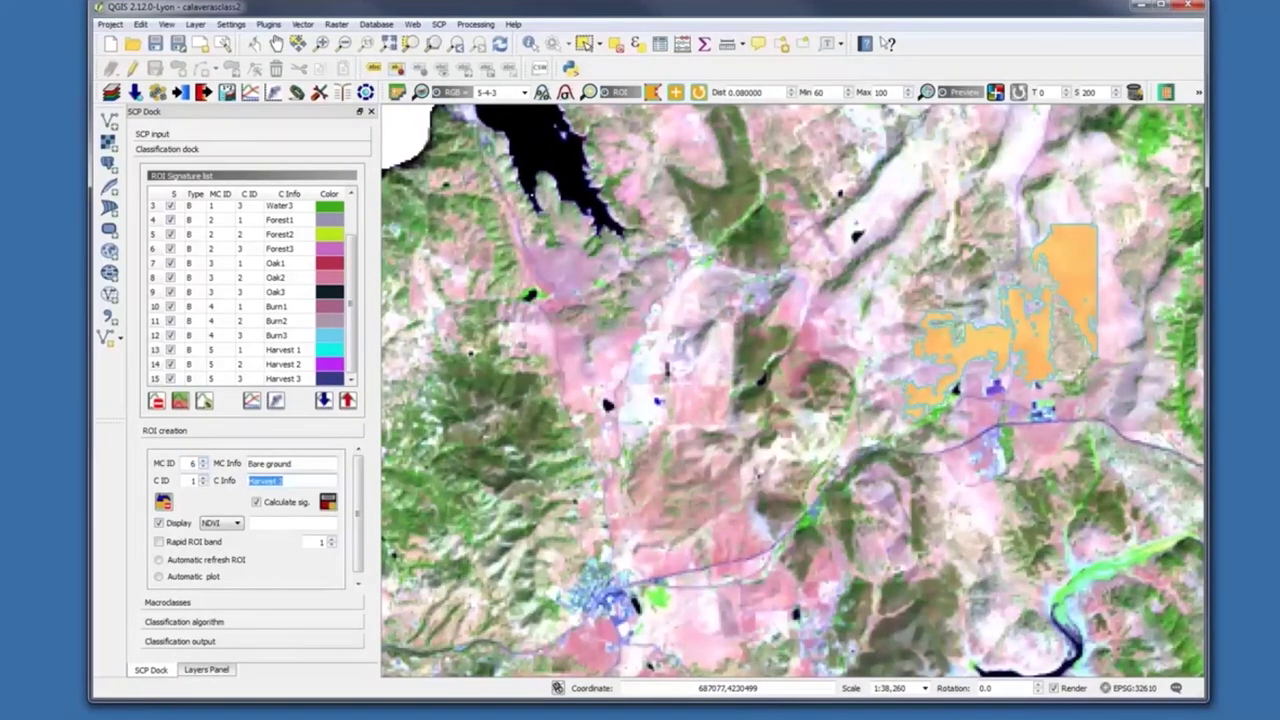
pyautogui.write('Bare 1')
pyautogui.click(328, 501)
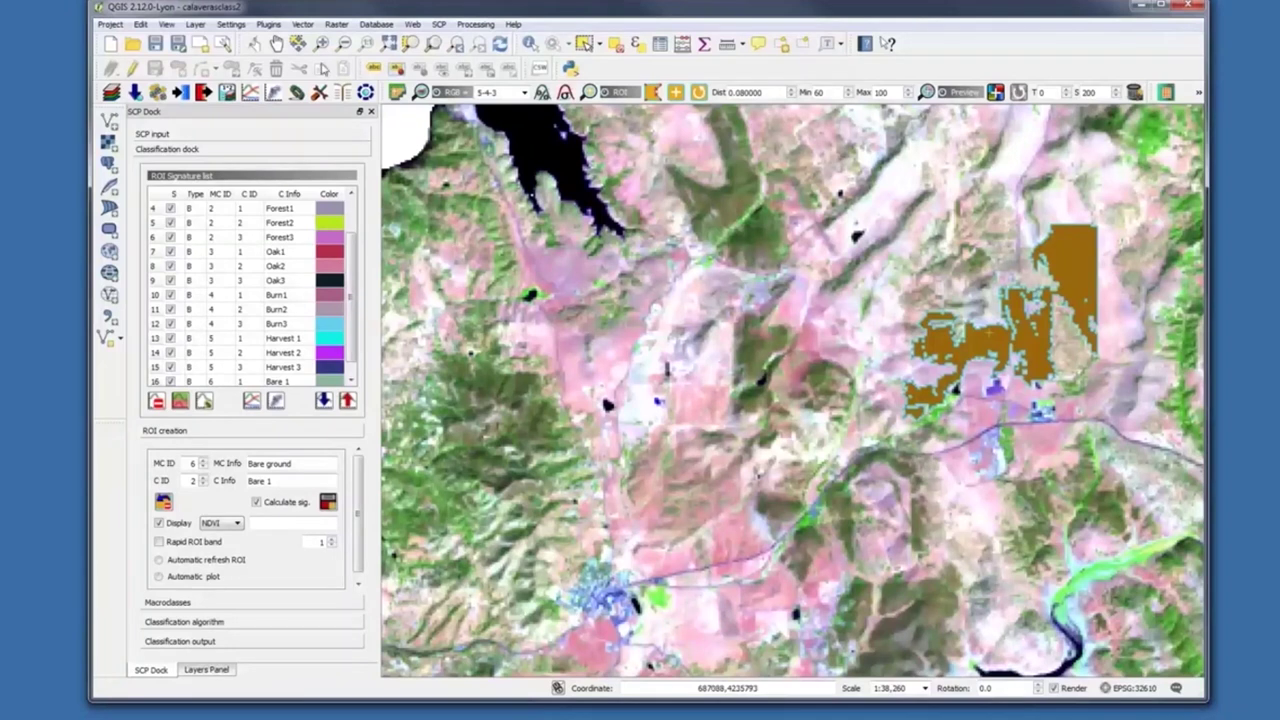
# Grow an ROI on the bare ground south of the lake, west of Bare 1, and save it to the training input as Bare 2
pyautogui.click(321, 44)
pyautogui.click(677, 93)
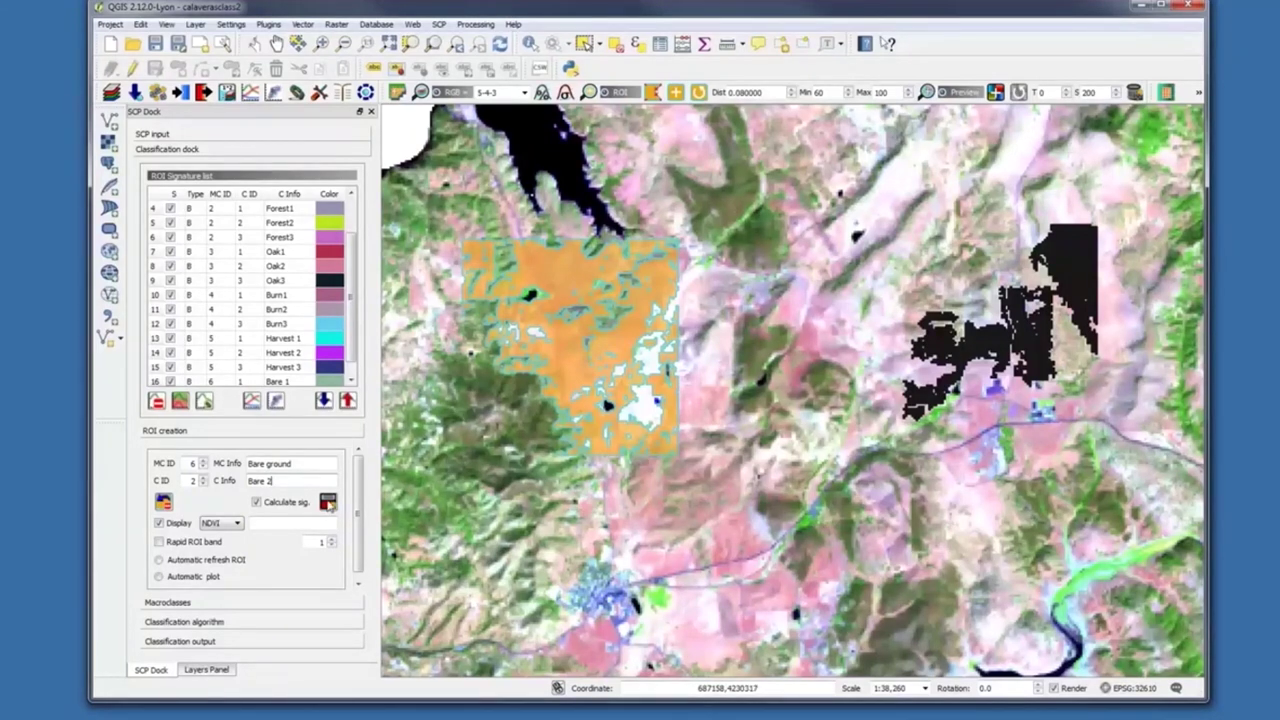
pyautogui.click(328, 503)
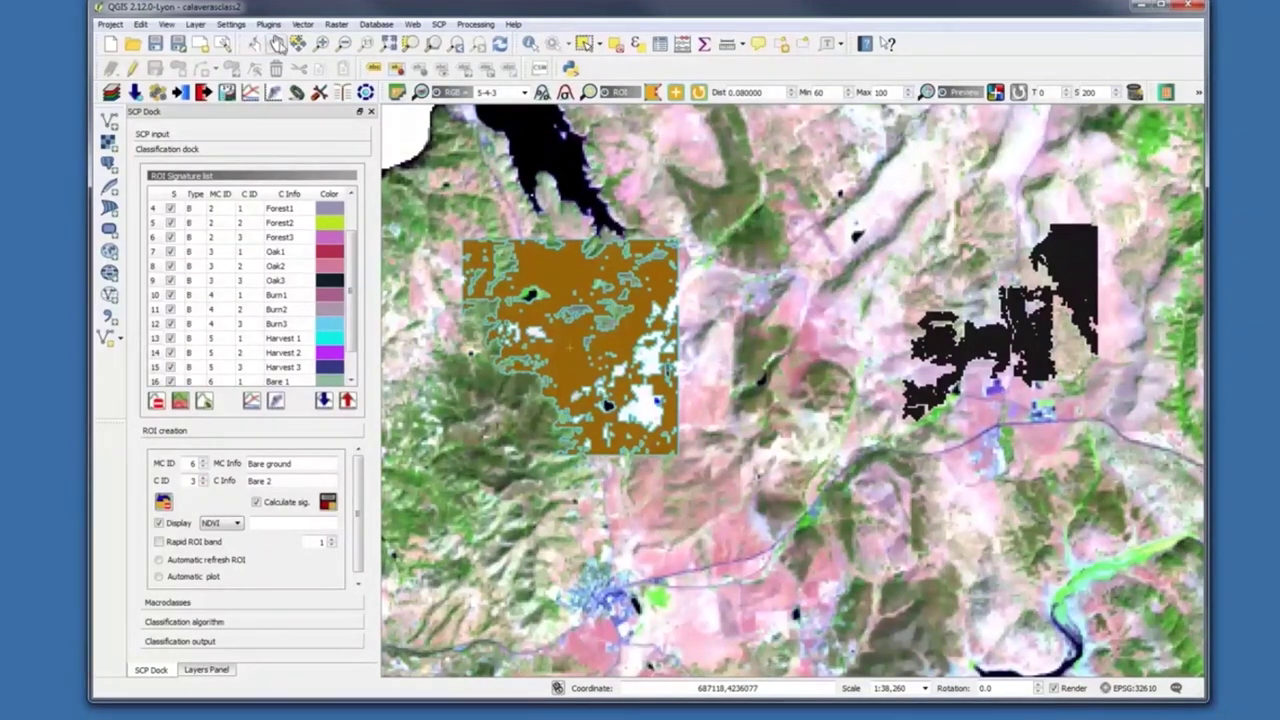
# Grow an ROI on the pink valley floor farther southeast and save it to the training input as Bare 3
pyautogui.click(277, 44)
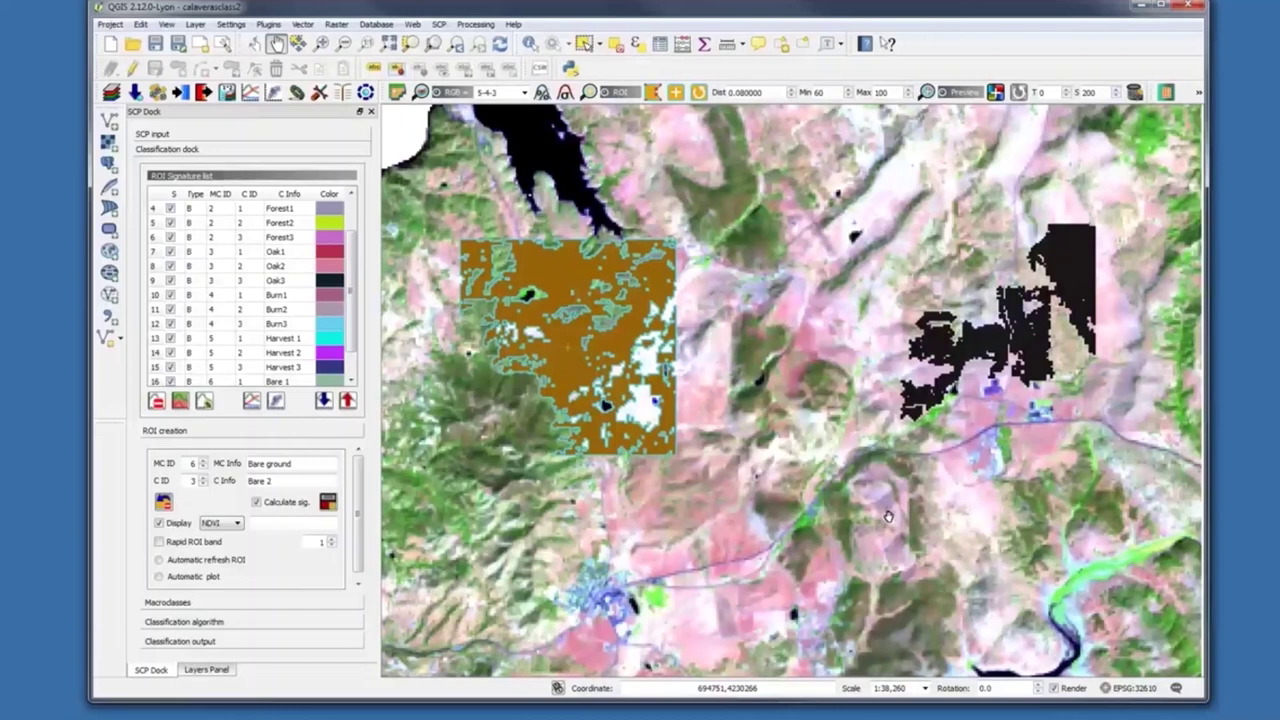
pyautogui.moveTo(931, 530); pyautogui.dragTo(281, 230)
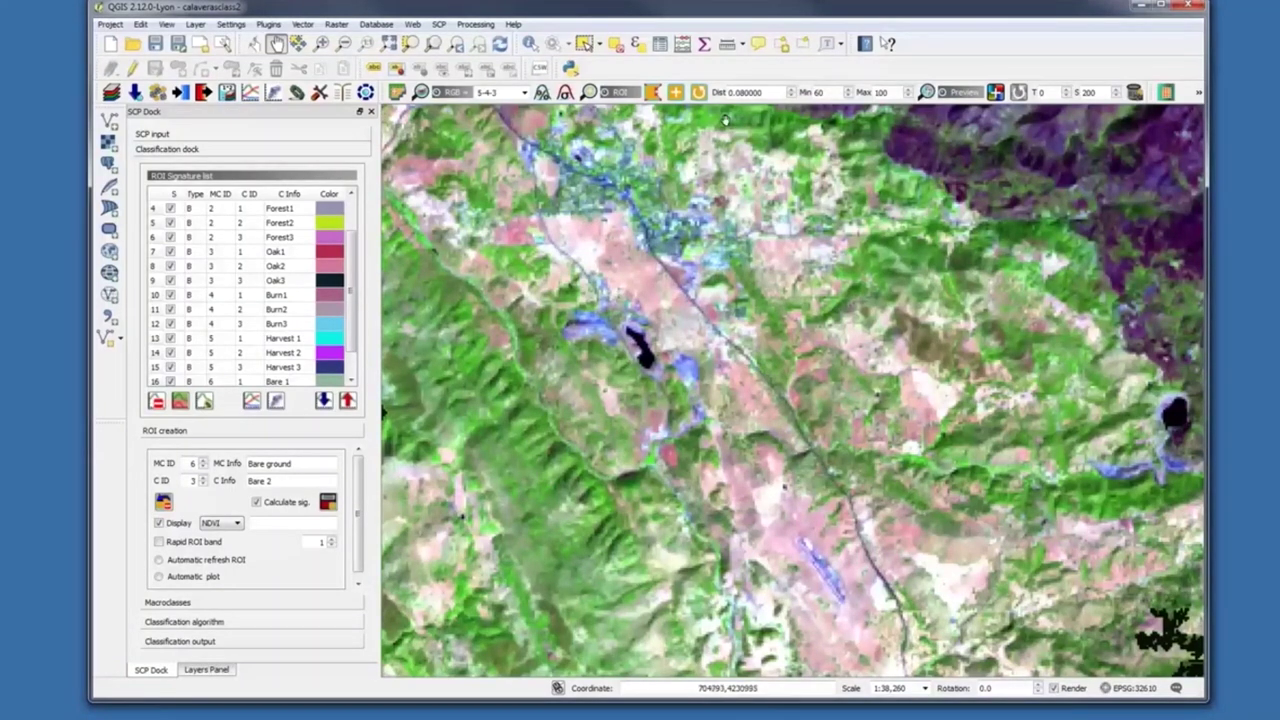
pyautogui.click(676, 92)
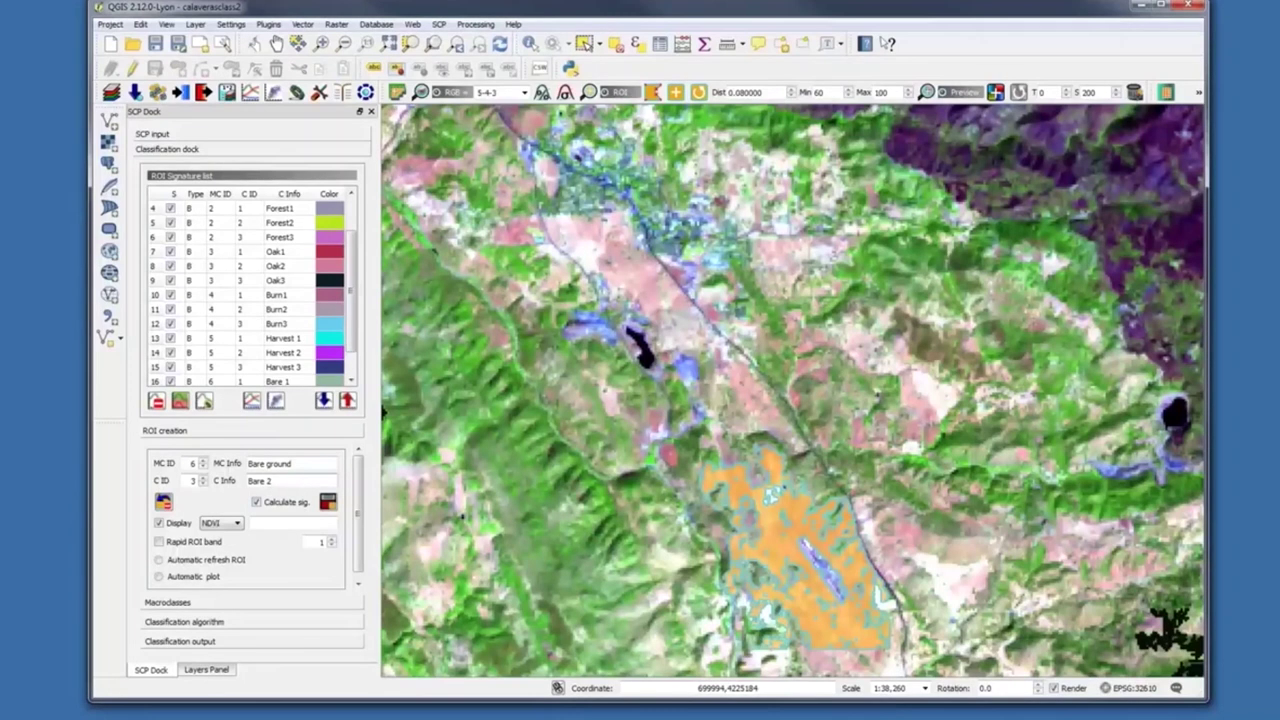
pyautogui.click(272, 481)
pyautogui.press('BackSpace')
pyautogui.write('3')
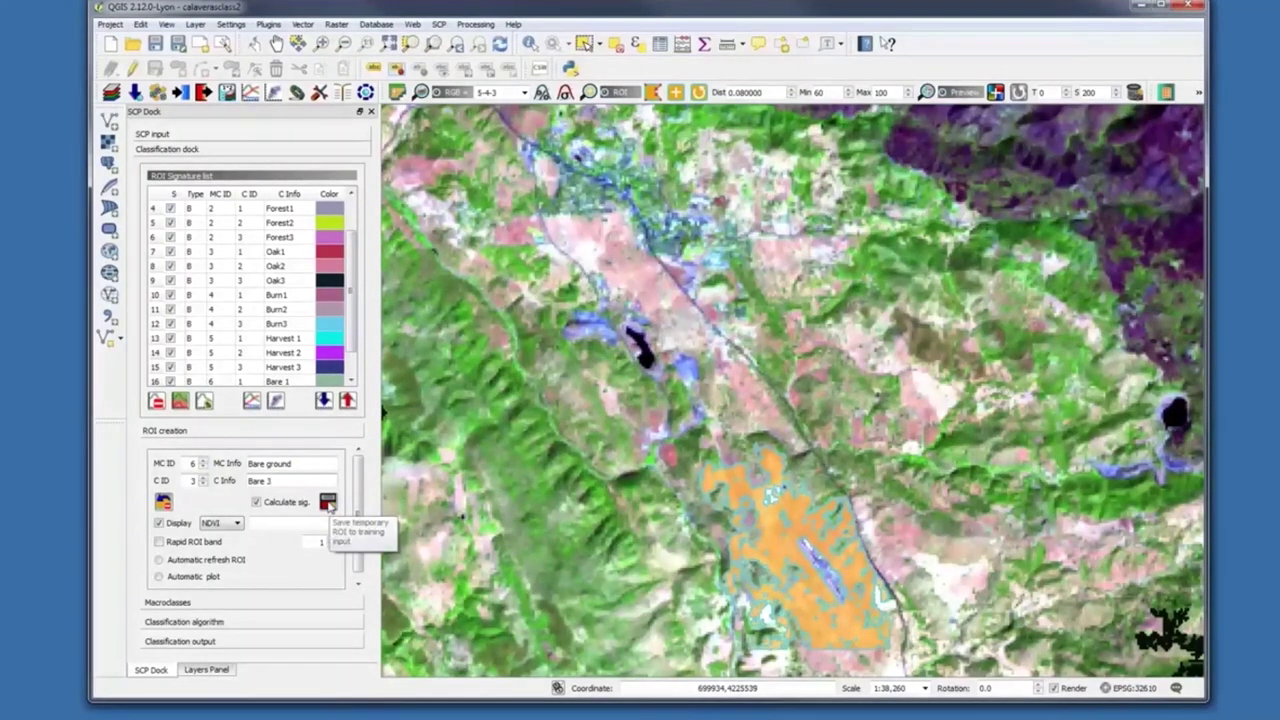
pyautogui.click(328, 502)
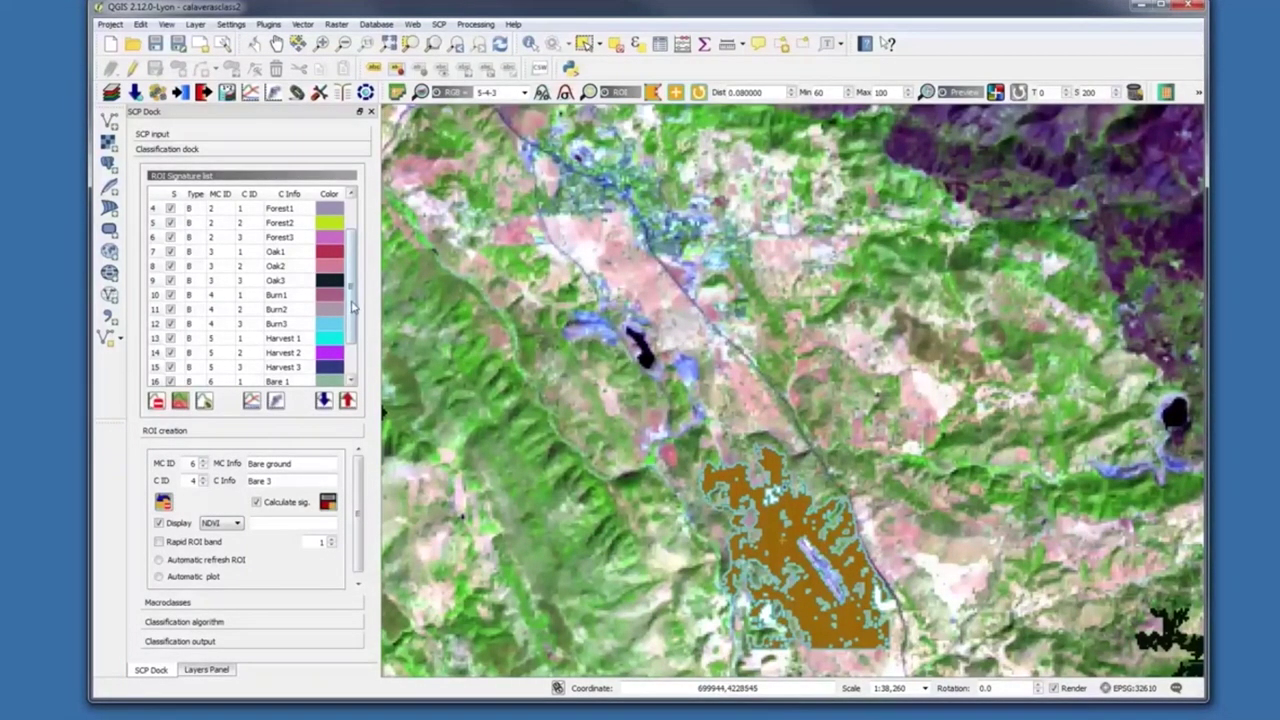
# Save the project with the whole image in view
pyautogui.moveTo(354, 306); pyautogui.dragTo(354, 352)
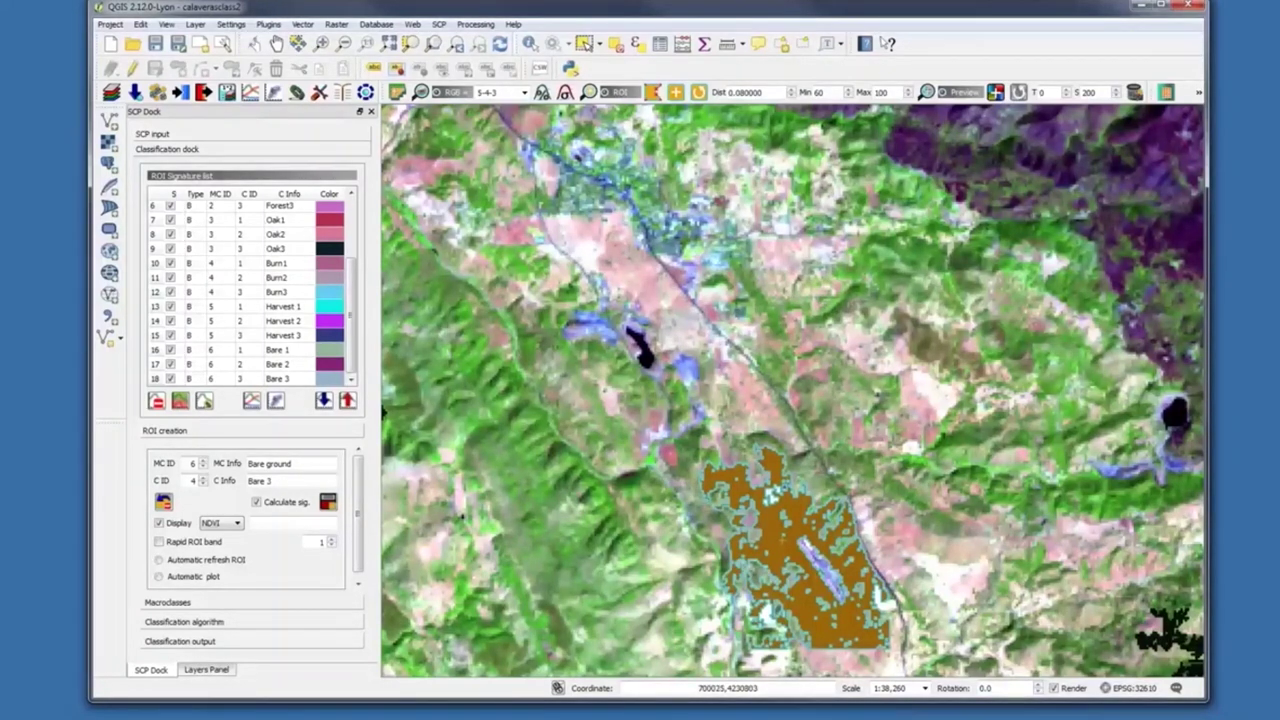
pyautogui.click(388, 44)
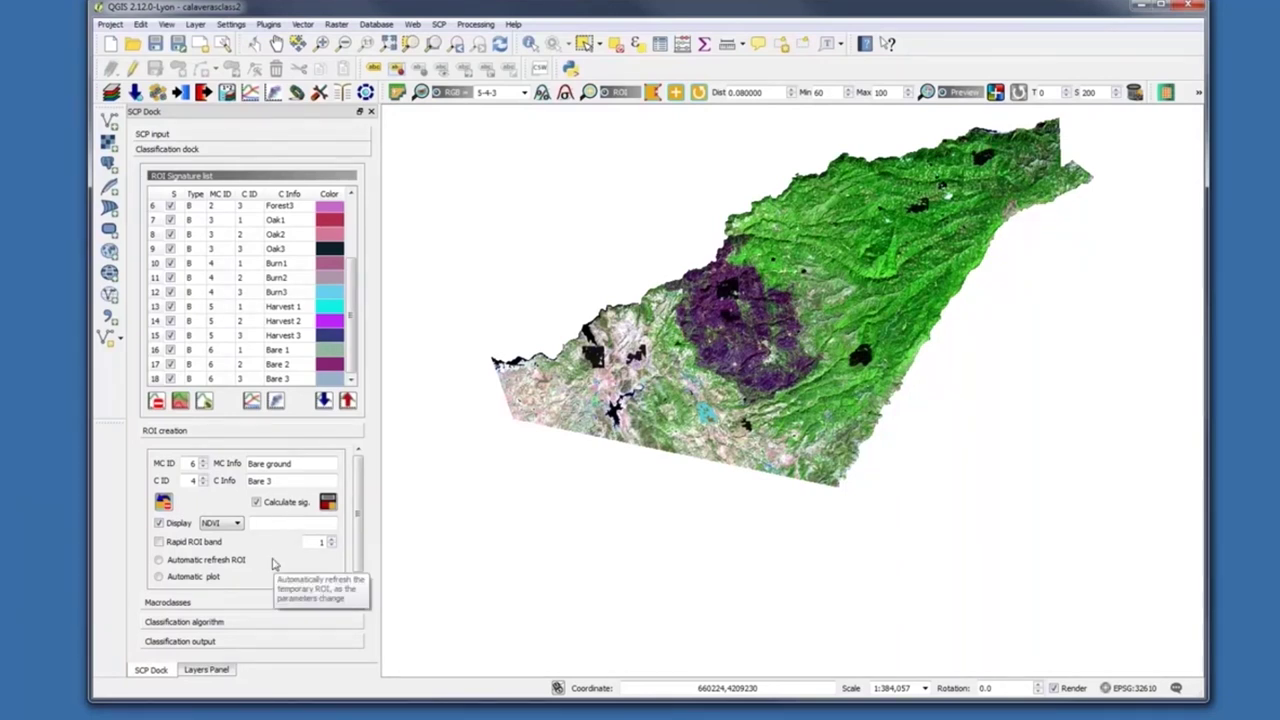
pyautogui.click(156, 44)
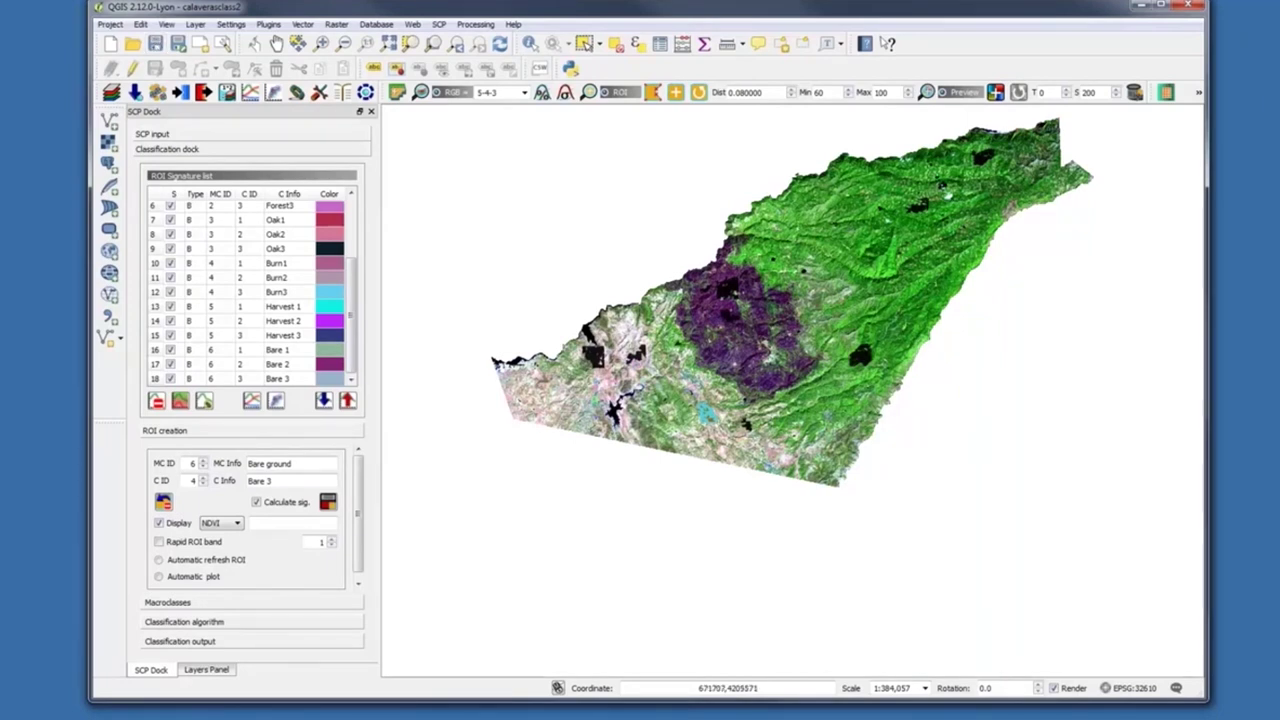
# Set the Water macroclass color to blue (0, 85, 255) and the Forest macroclass color to dark green
pyautogui.click(167, 603)
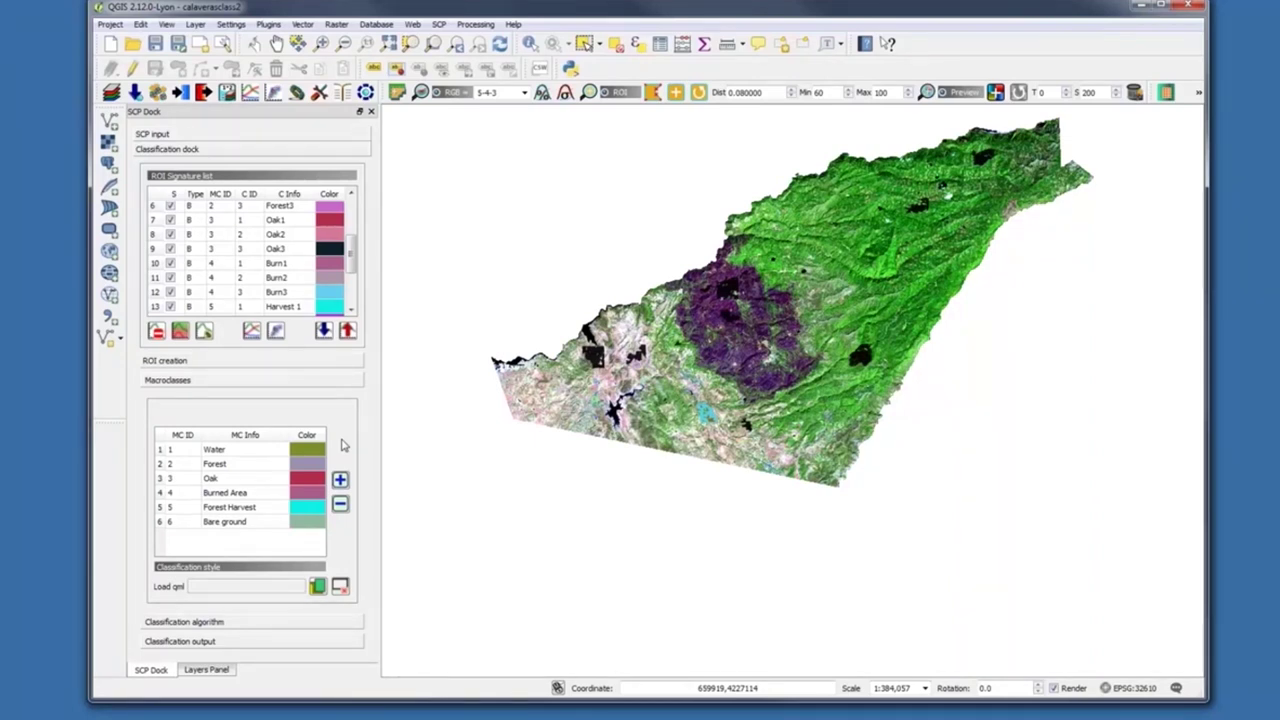
pyautogui.doubleClick(302, 454)
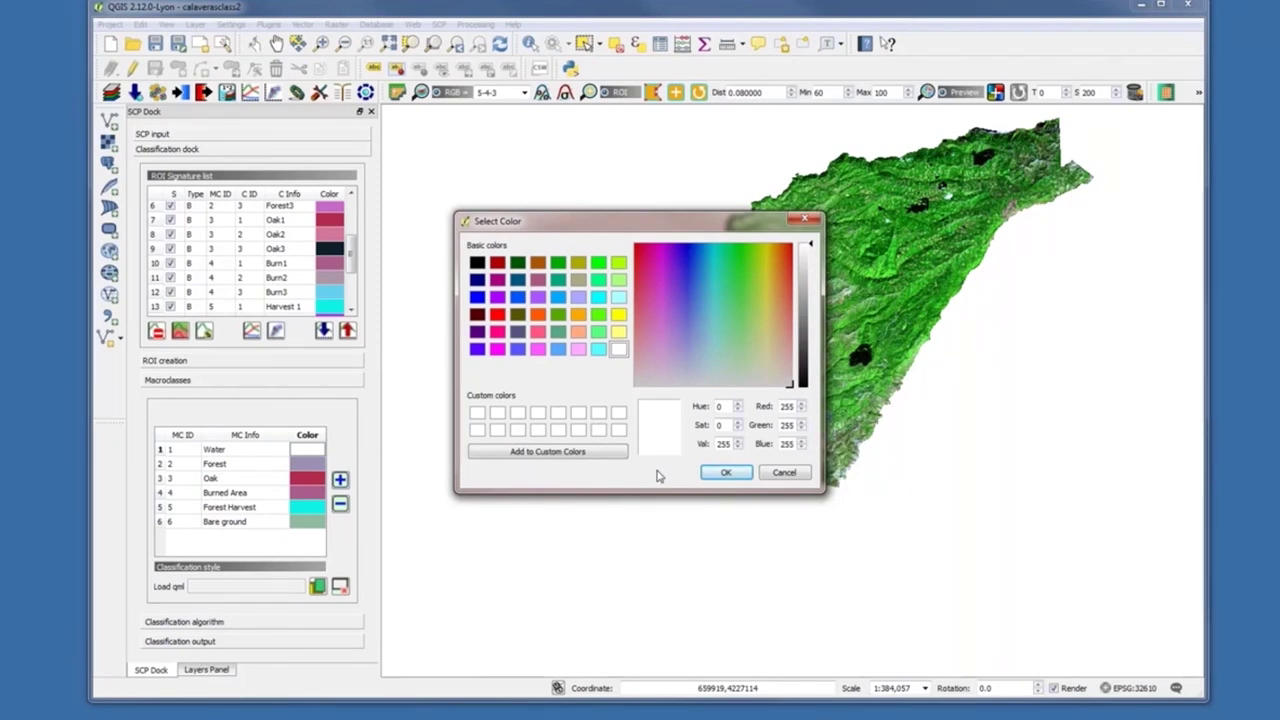
pyautogui.click(517, 297)
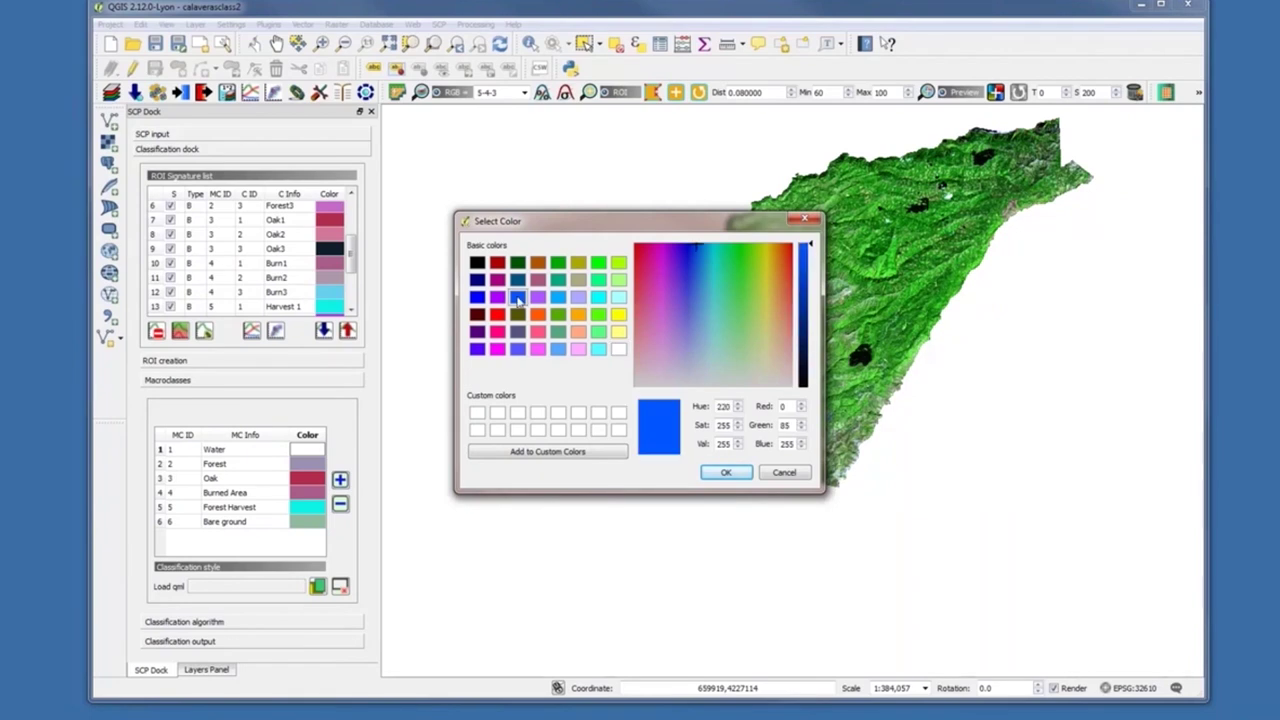
pyautogui.click(726, 472)
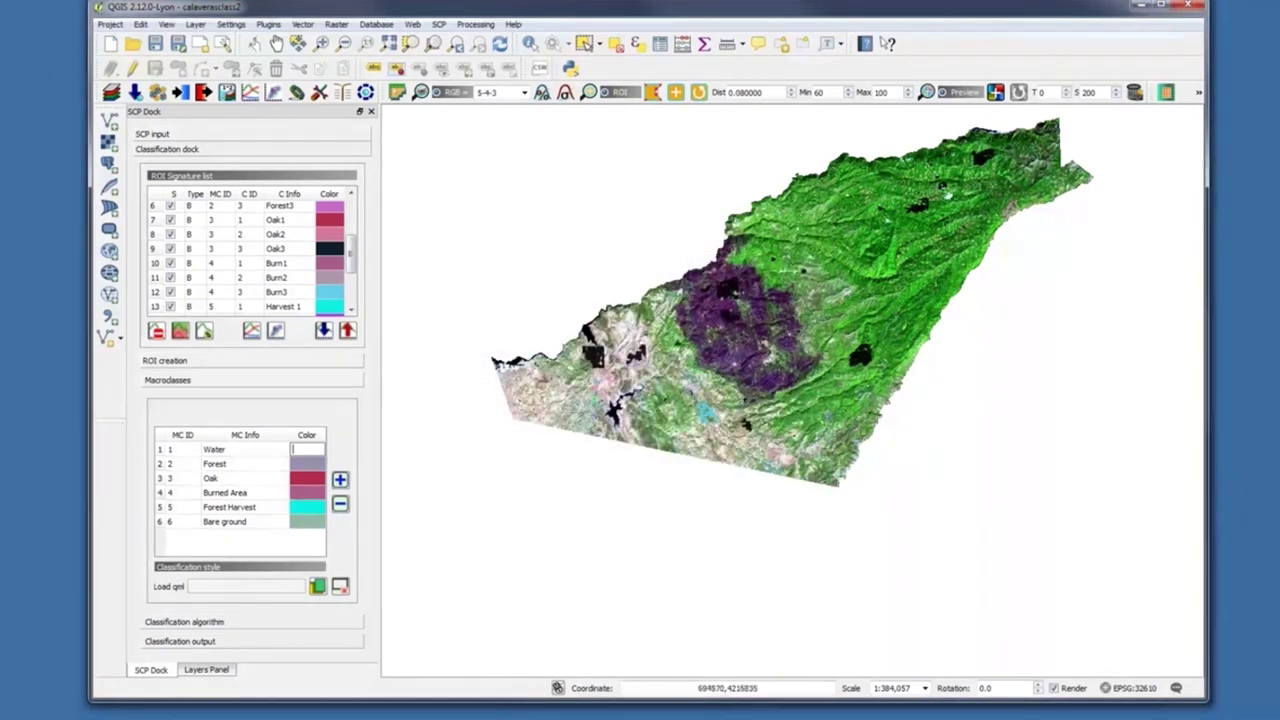
pyautogui.click(304, 466)
pyautogui.doubleClick(304, 466)
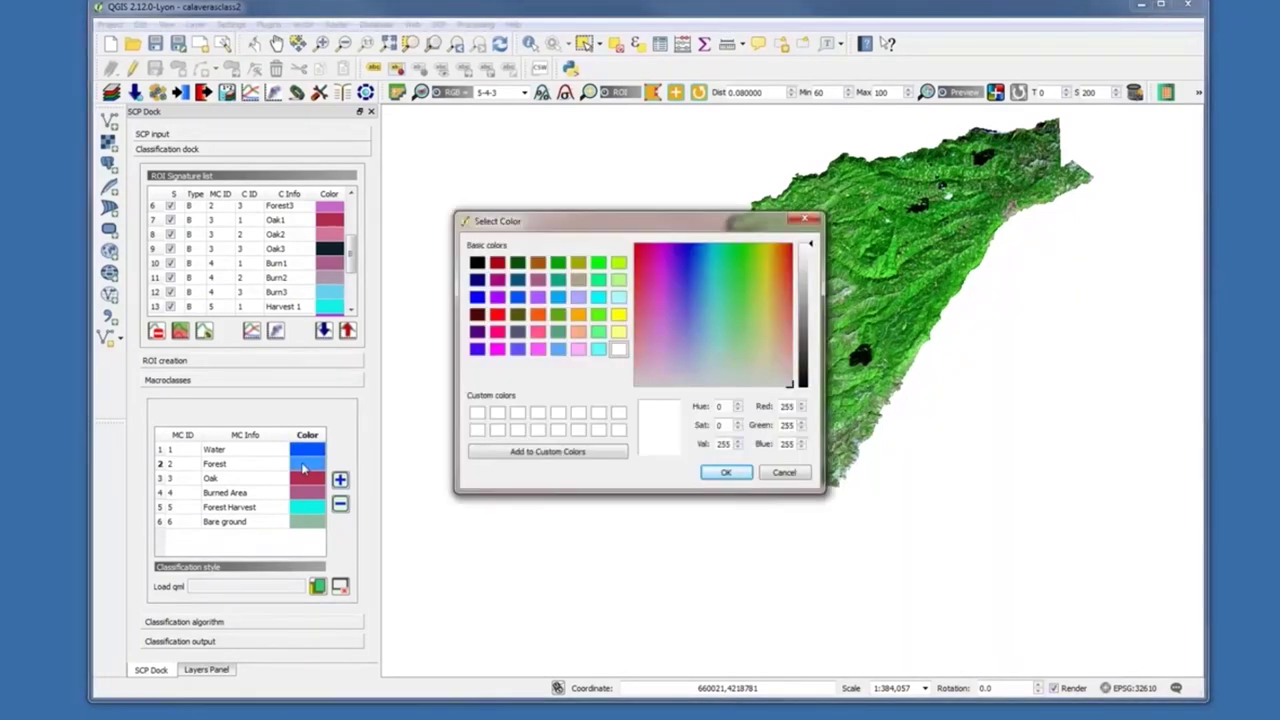
pyautogui.click(724, 474)
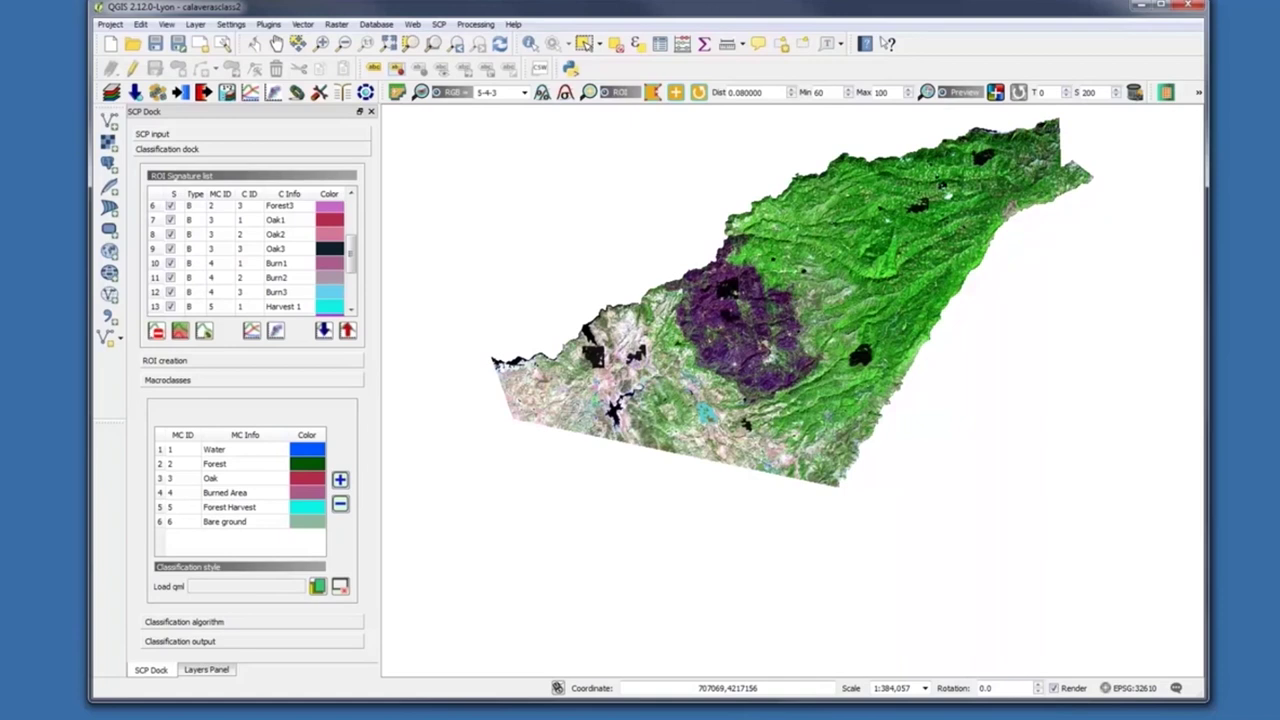
# Color the Oak macroclass light green (170, 255, 127) and the Burned Area macroclass dark purple (85, 0, 127)
pyautogui.doubleClick(298, 482)
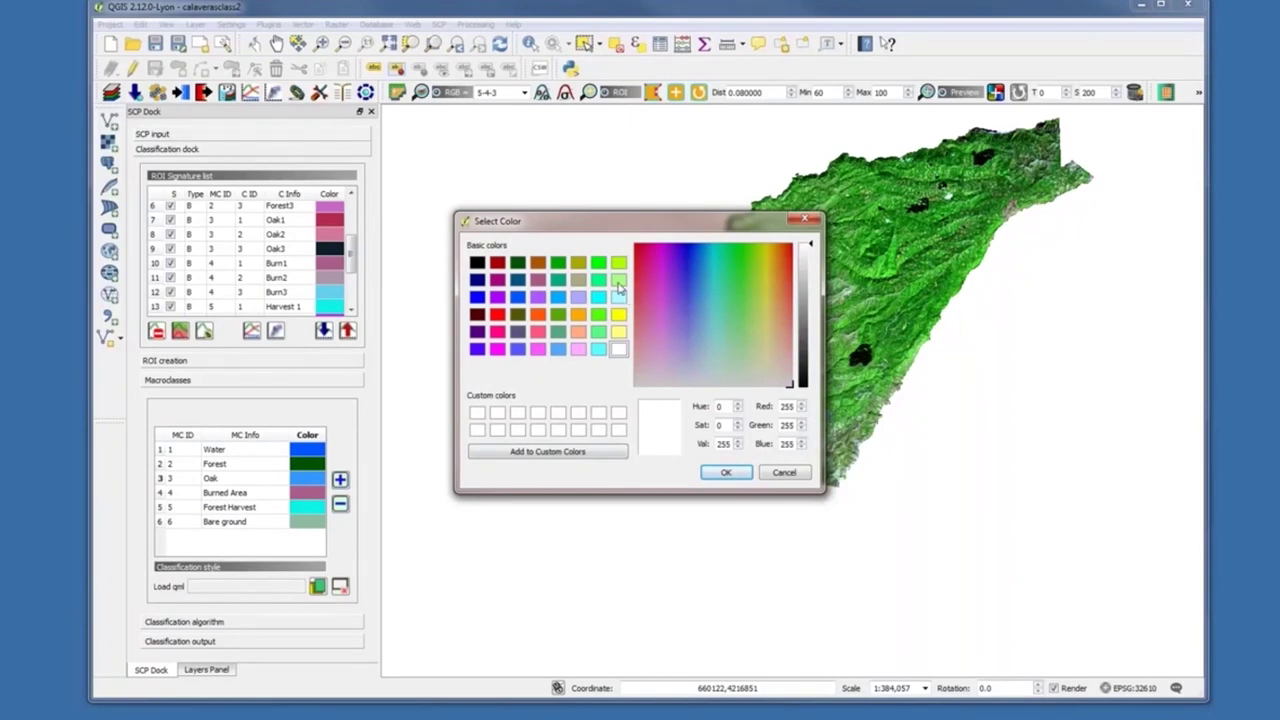
pyautogui.click(618, 285)
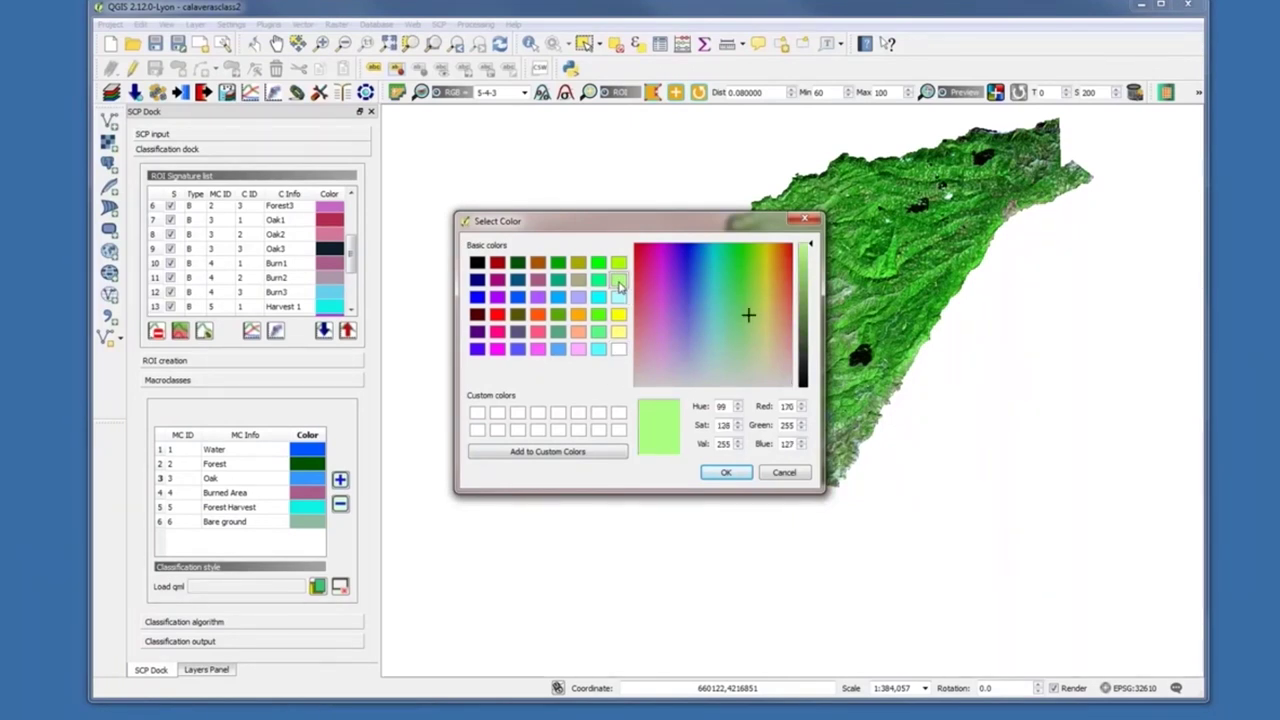
pyautogui.click(728, 474)
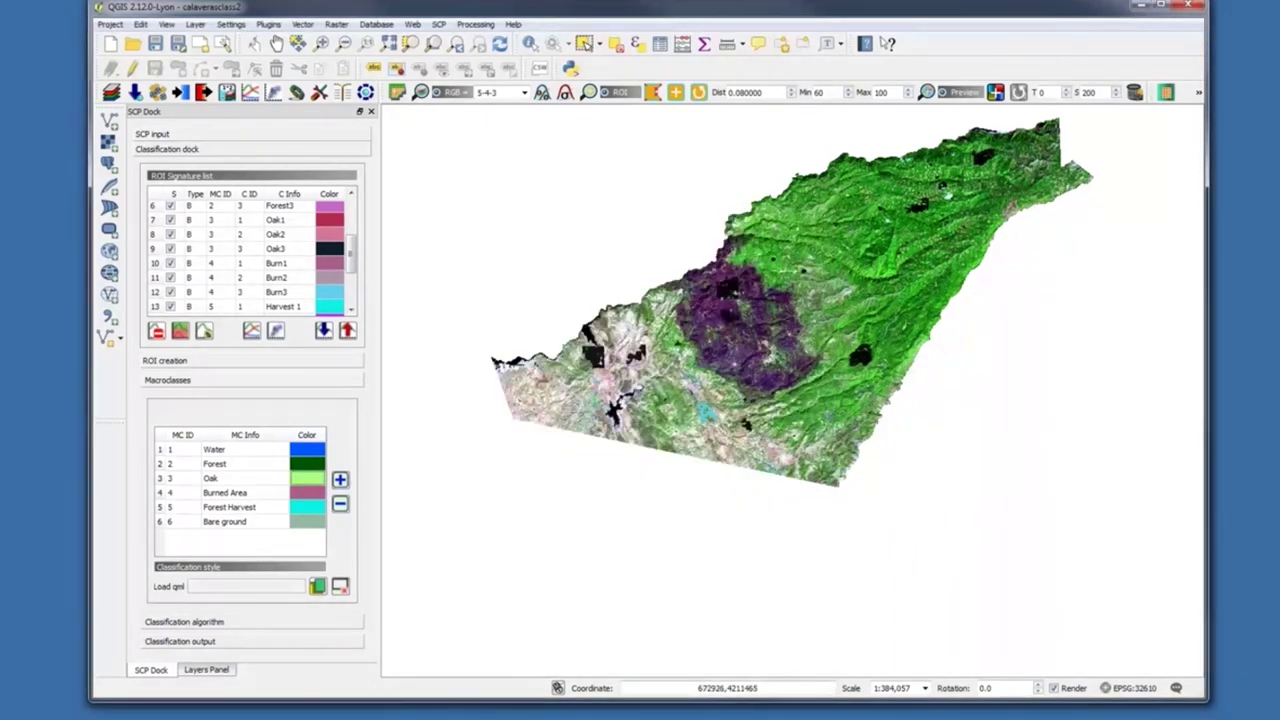
pyautogui.doubleClick(302, 495)
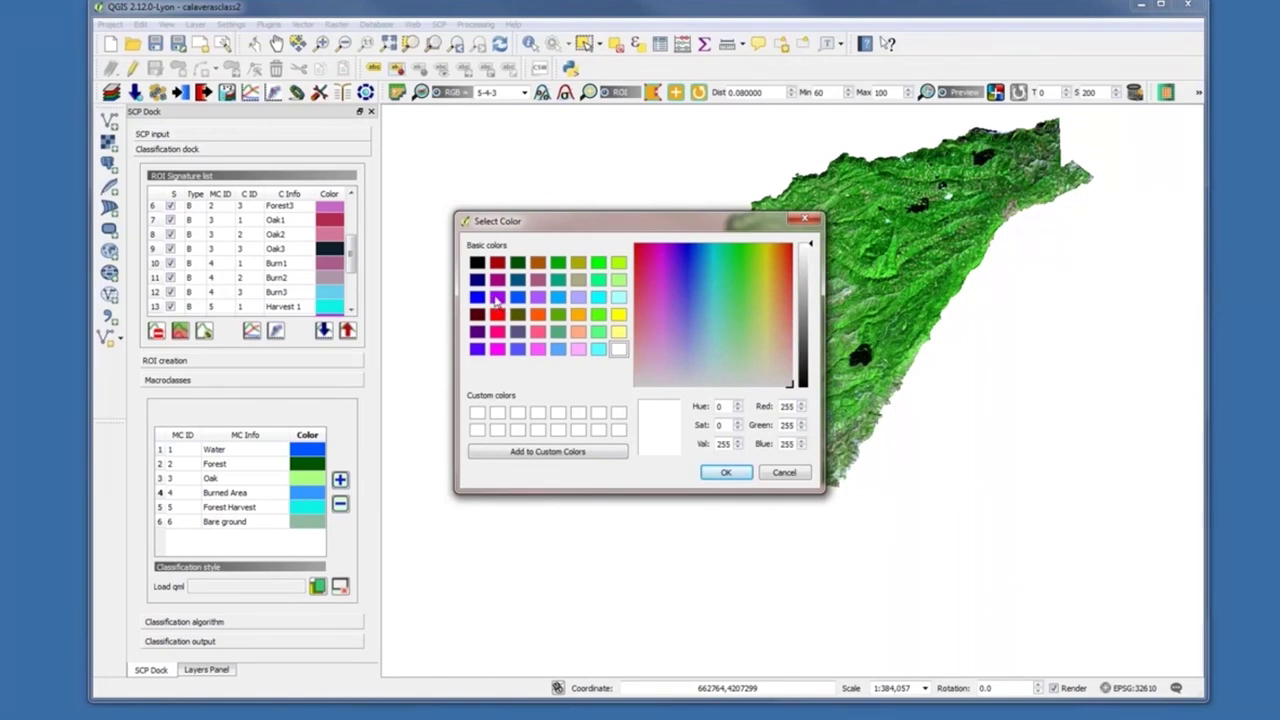
pyautogui.click(477, 332)
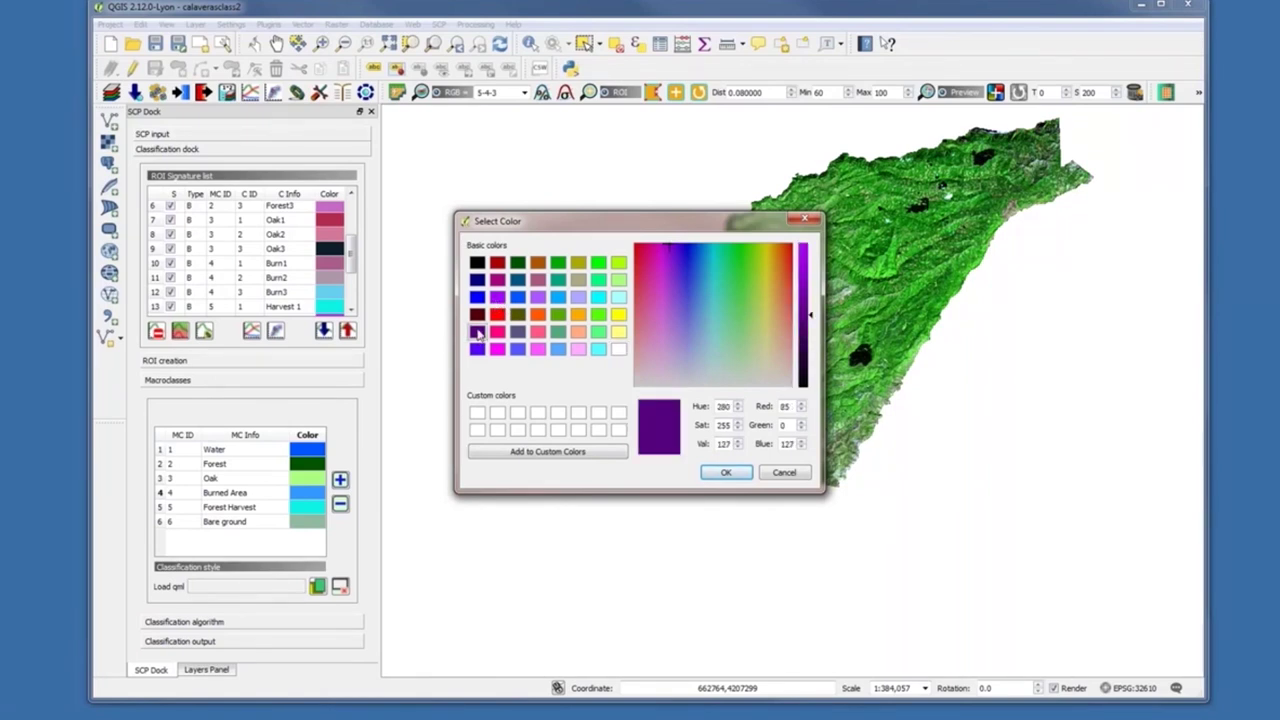
pyautogui.click(725, 474)
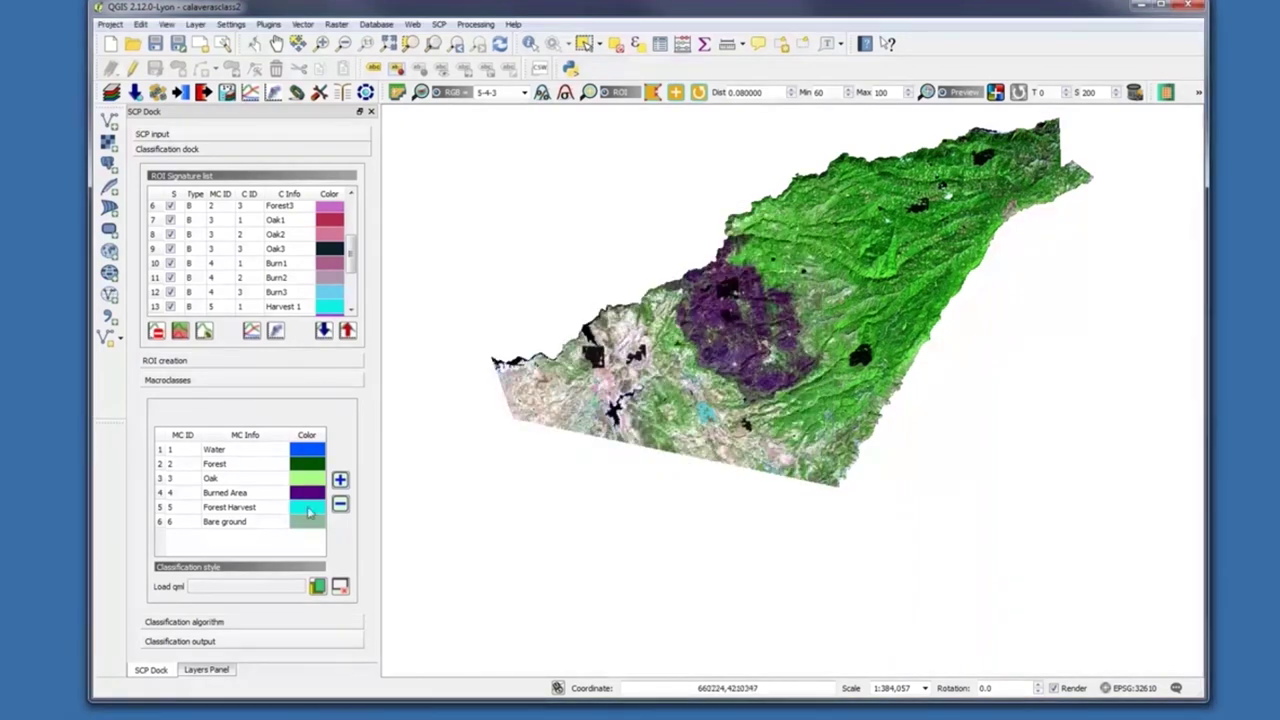
# Color the Forest Harvest macroclass orange (255, 170, 0) and the Bare ground macroclass pale yellow (255, 255, 127)
pyautogui.click(309, 512)
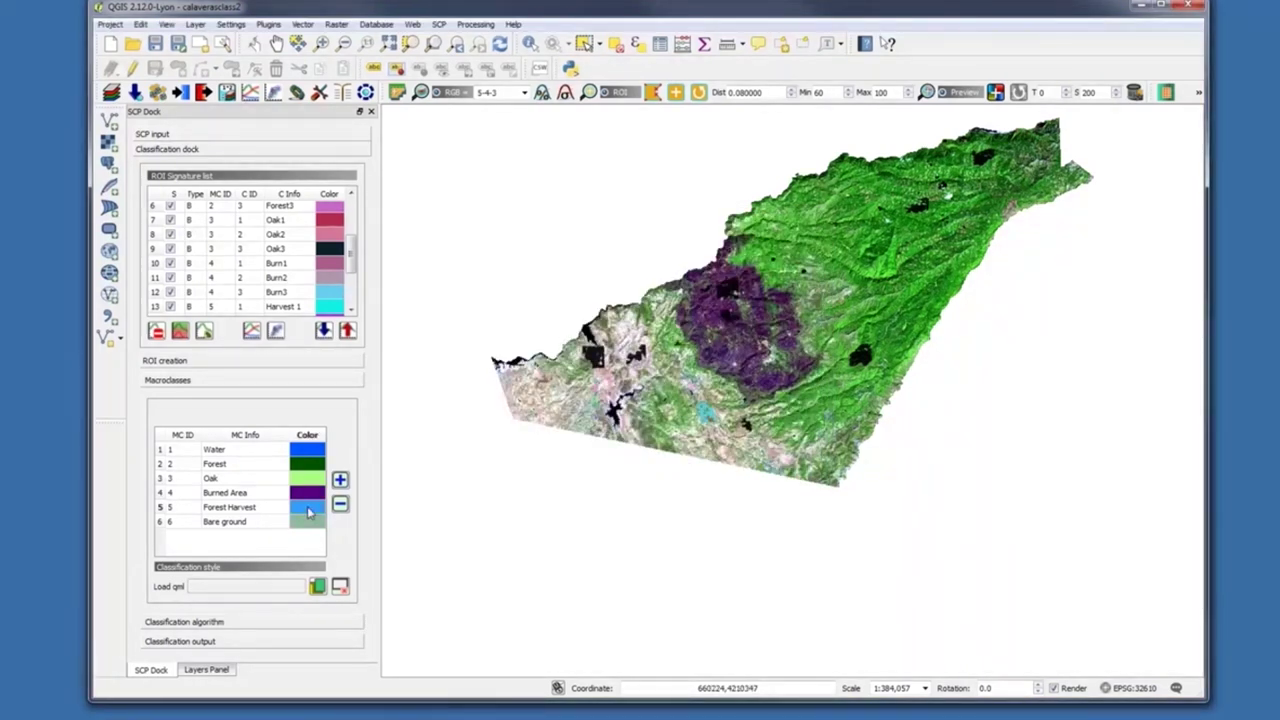
pyautogui.doubleClick(309, 512)
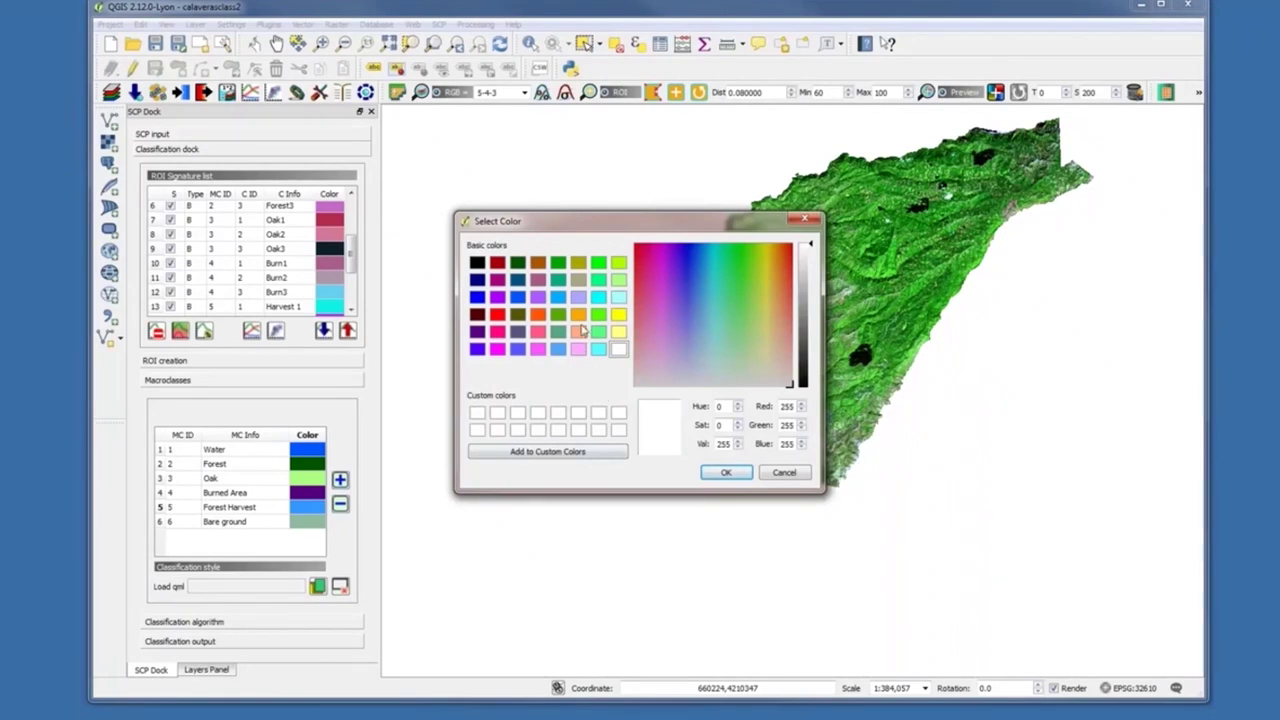
pyautogui.click(578, 314)
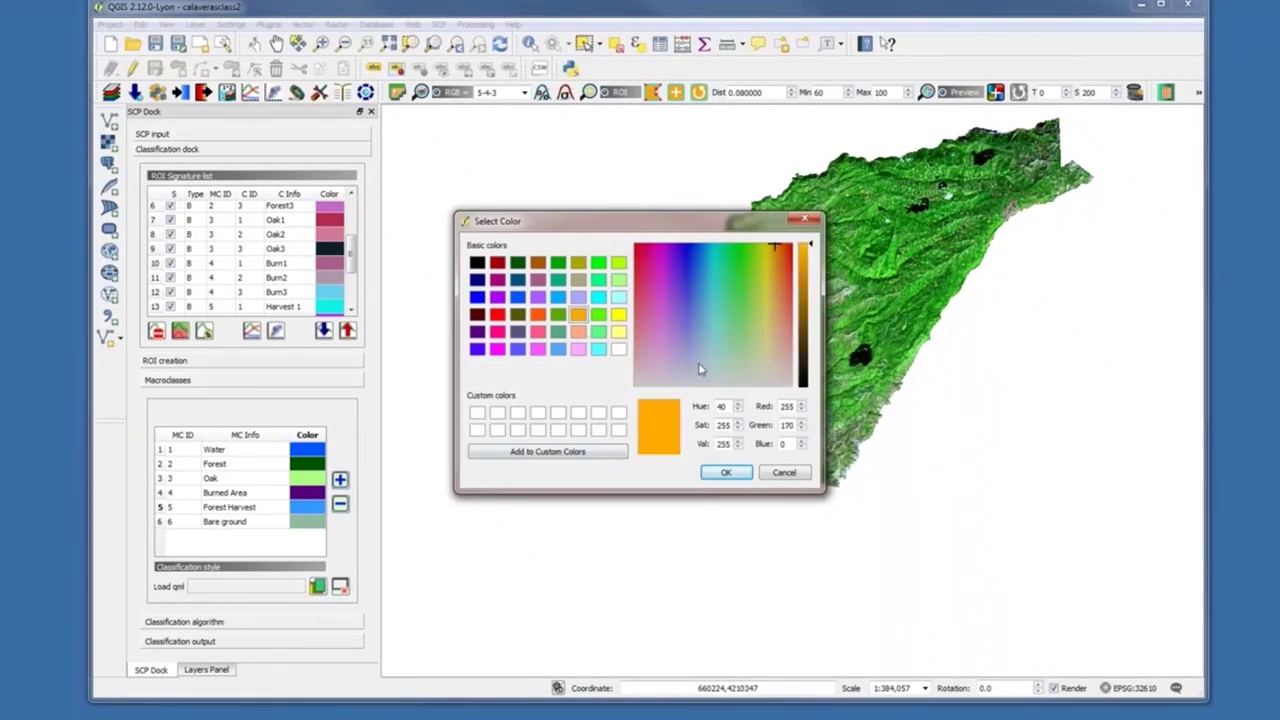
pyautogui.click(728, 474)
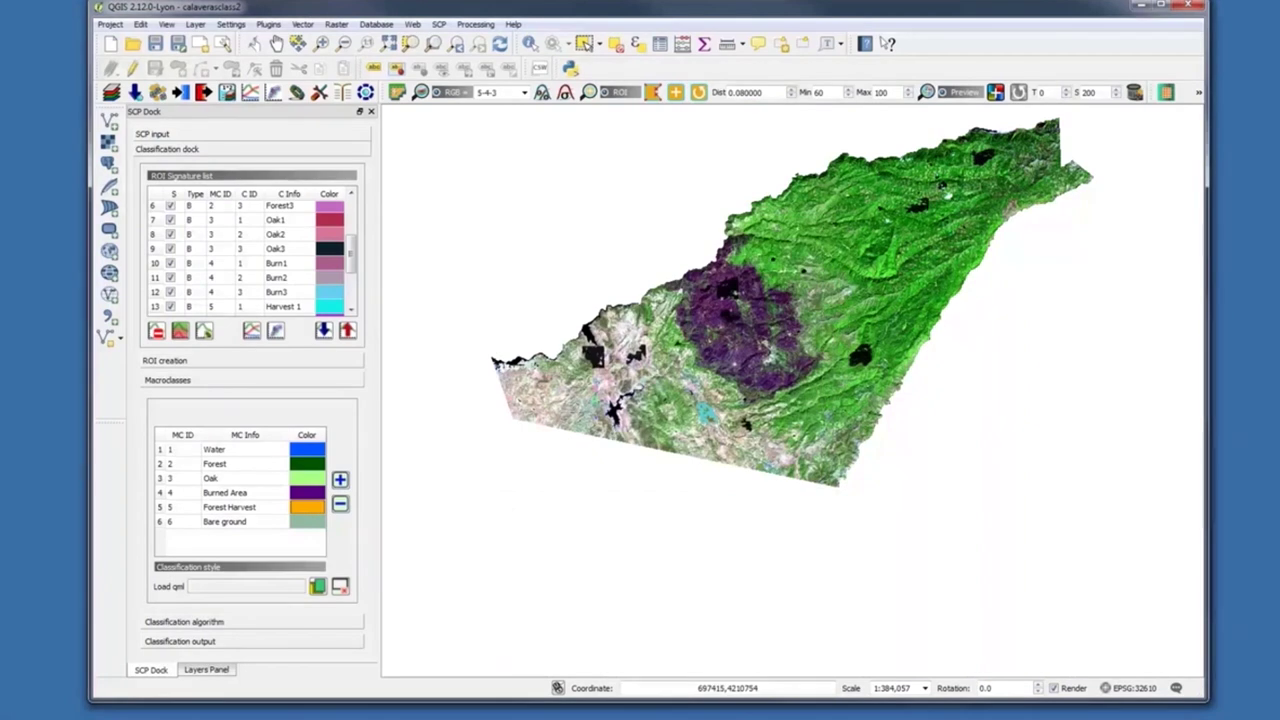
pyautogui.click(312, 523)
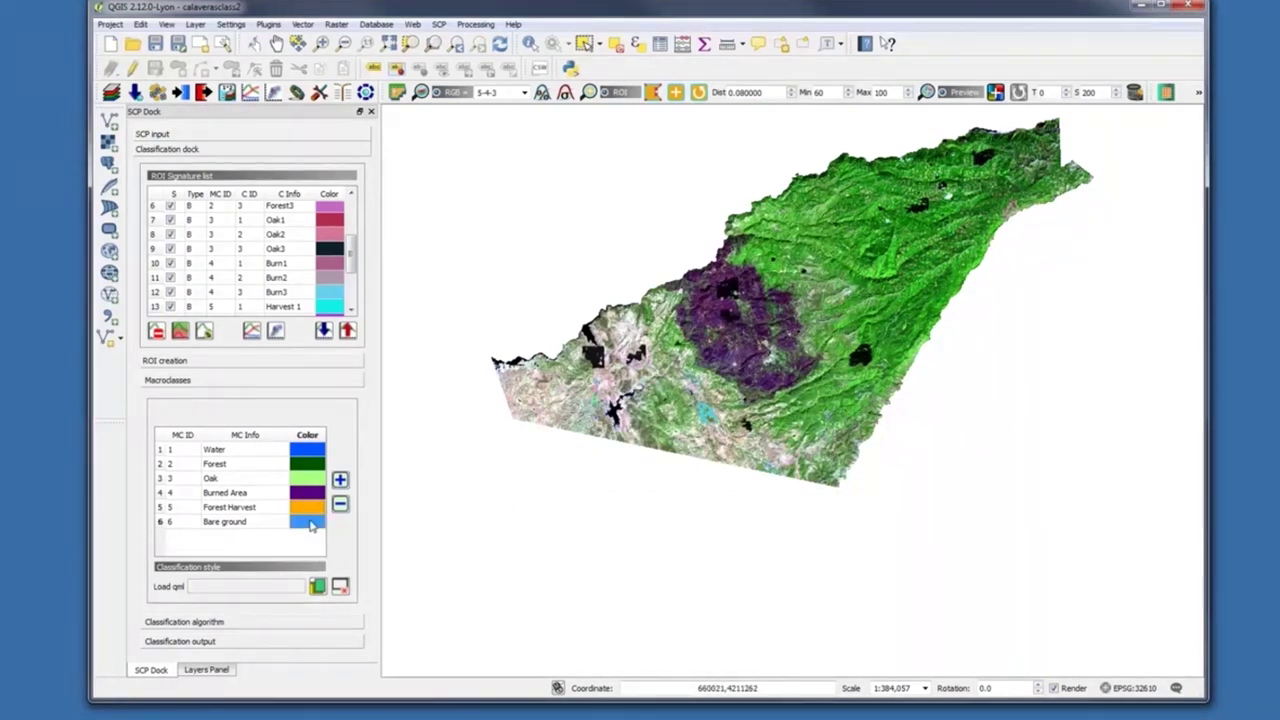
pyautogui.doubleClick(312, 523)
pyautogui.click(618, 332)
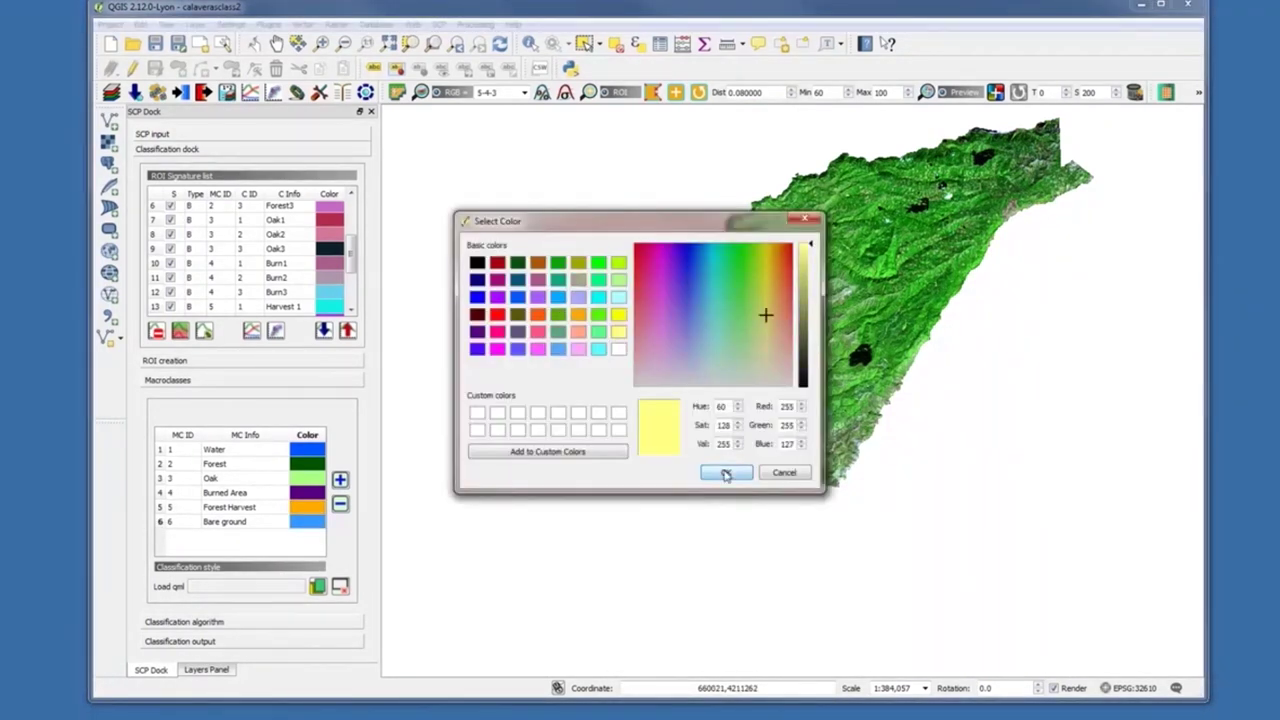
pyautogui.click(726, 474)
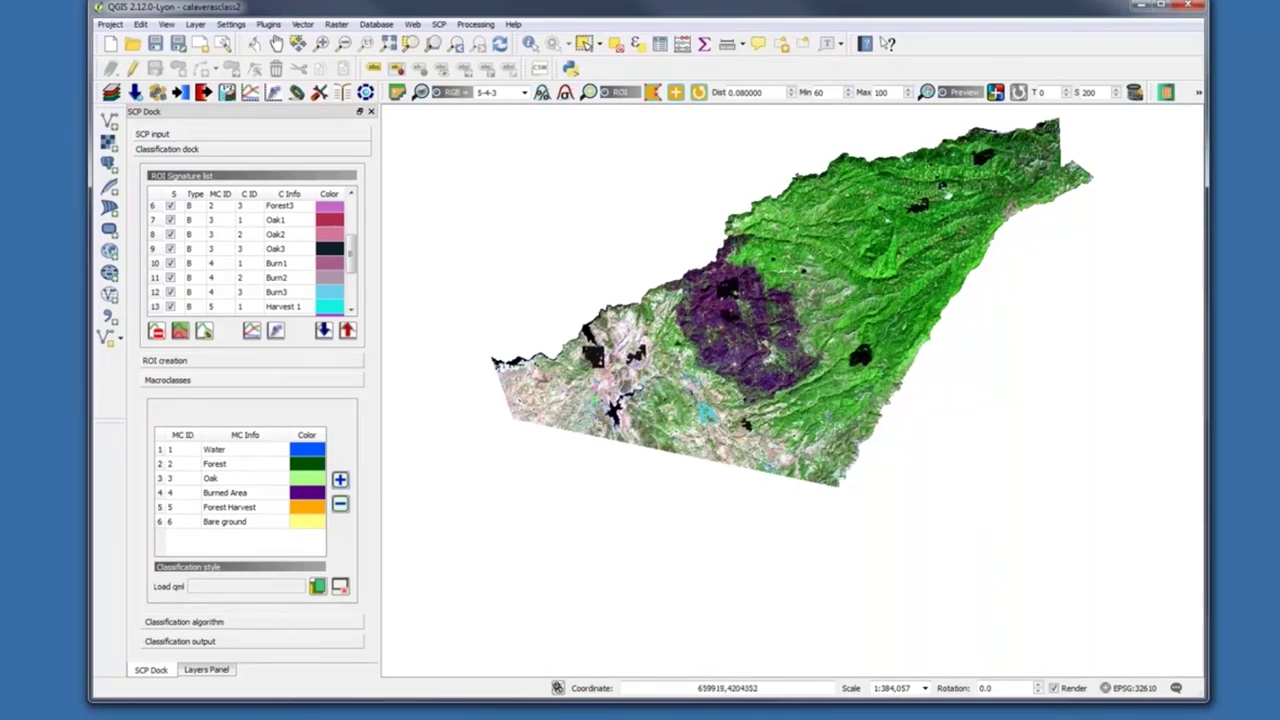
# Set the classification algorithm to Maximum Likelihood
pyautogui.click(182, 622)
pyautogui.click(182, 624)
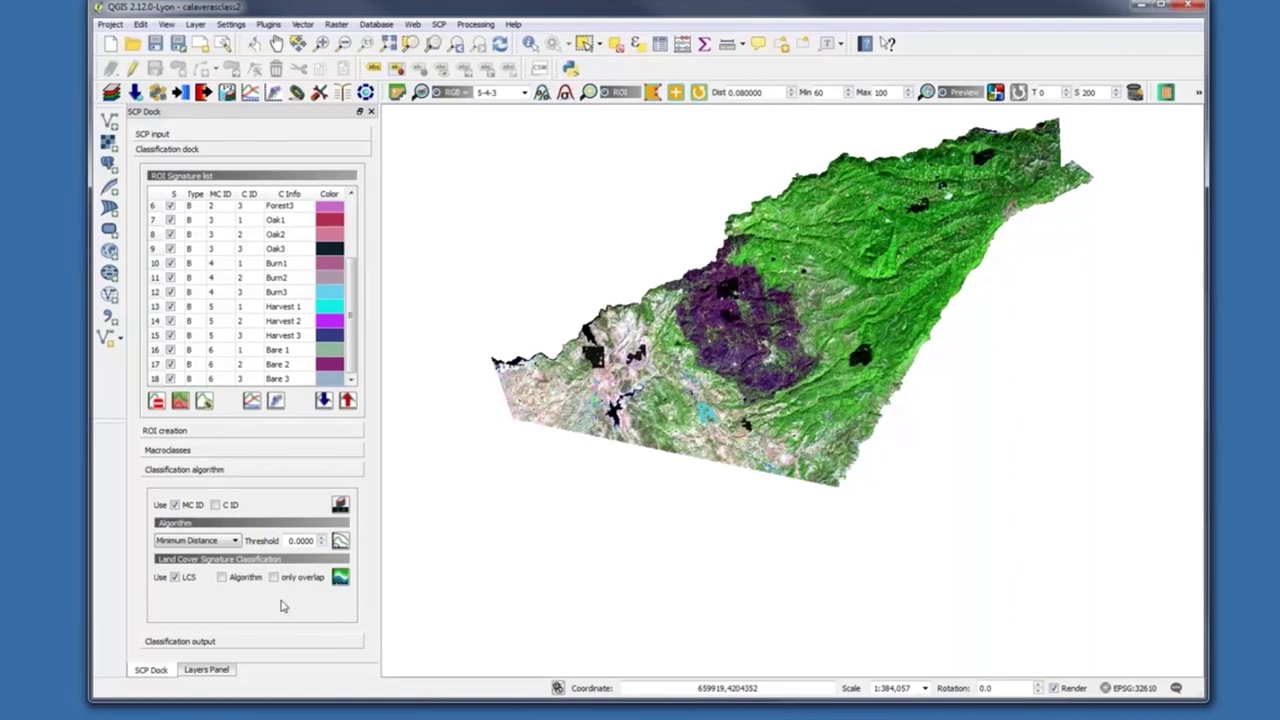
pyautogui.click(237, 541)
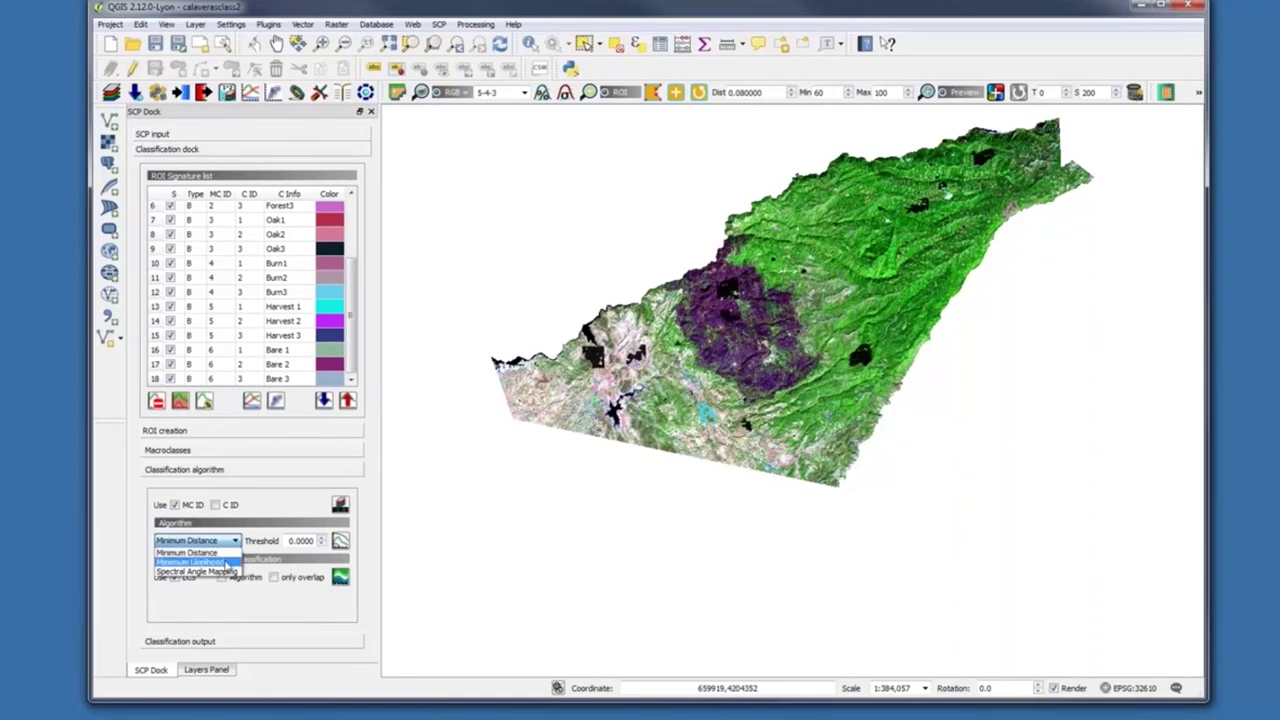
pyautogui.click(226, 562)
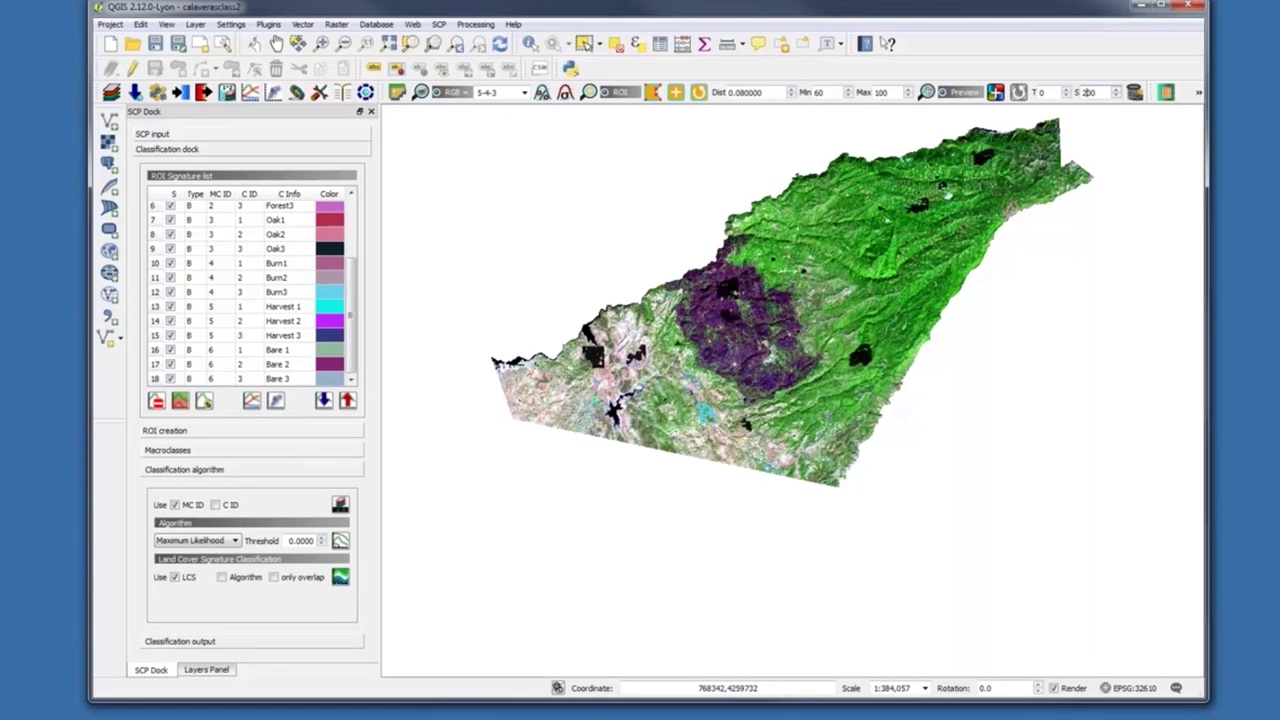
# Create a classification preview with size 500 around the lake in the southwest and magnify the lake area
pyautogui.write('5')
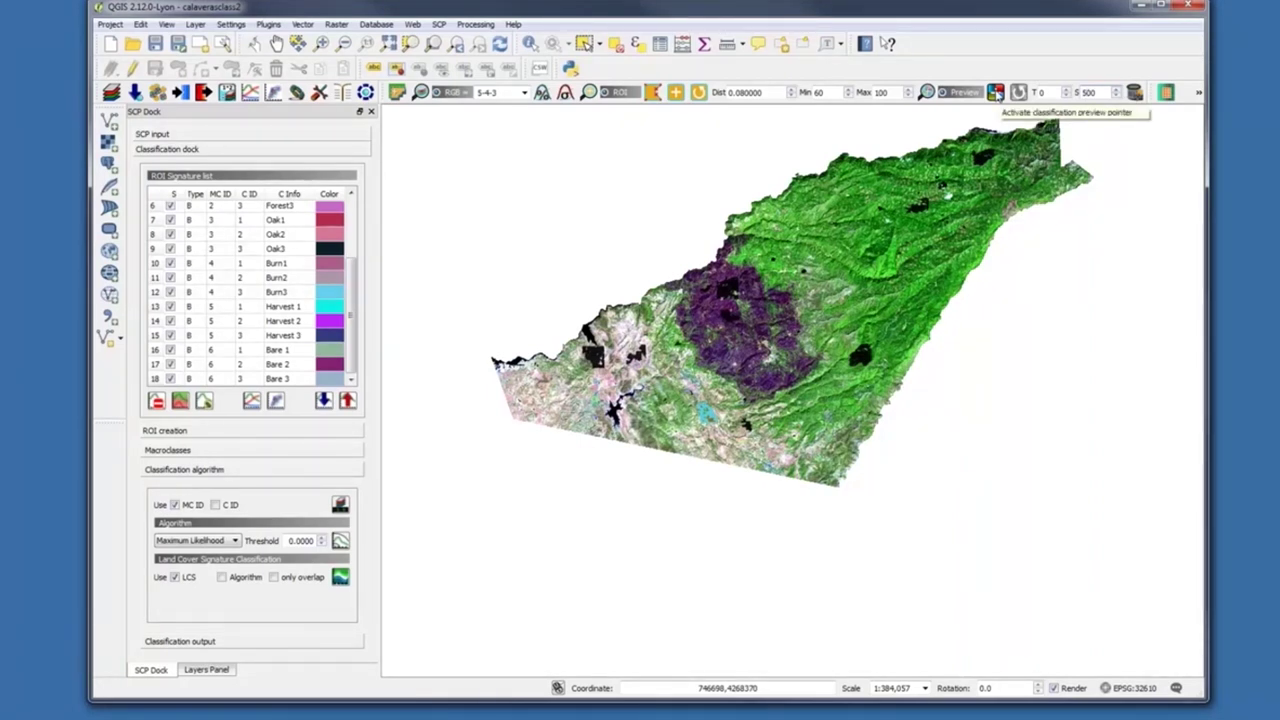
pyautogui.click(997, 93)
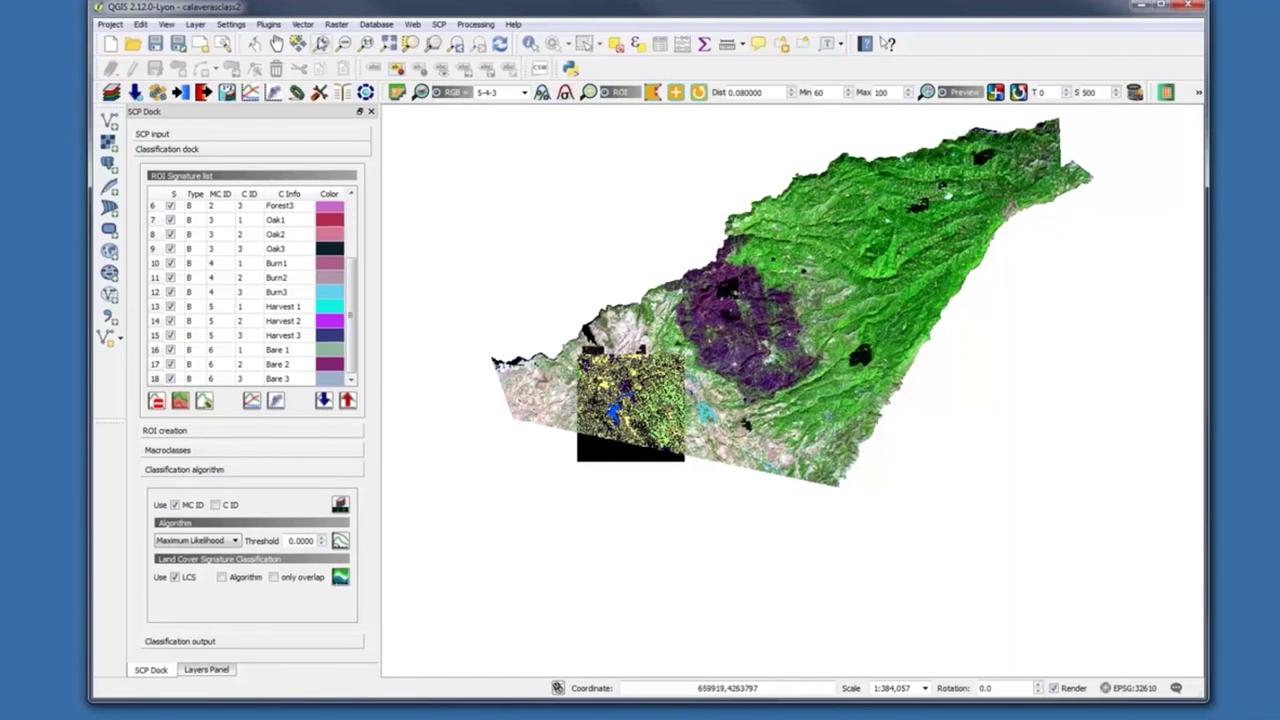
pyautogui.click(321, 43)
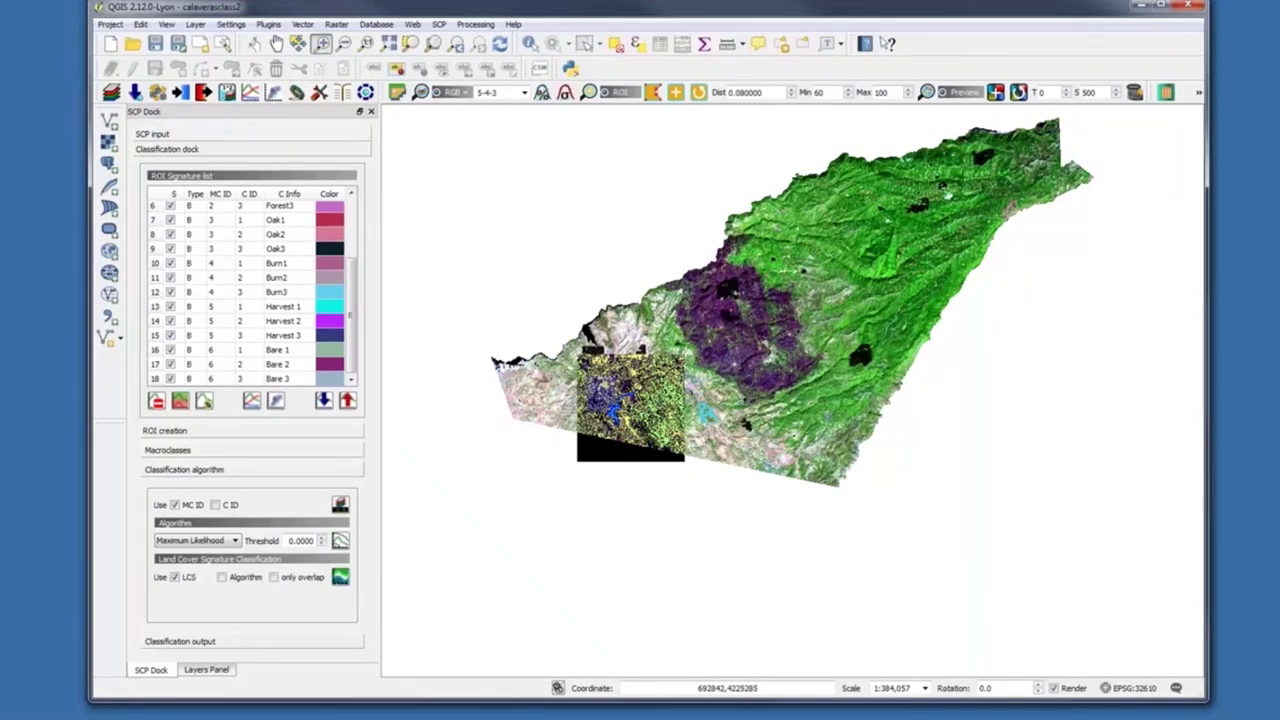
pyautogui.moveTo(586, 377); pyautogui.dragTo(668, 456)
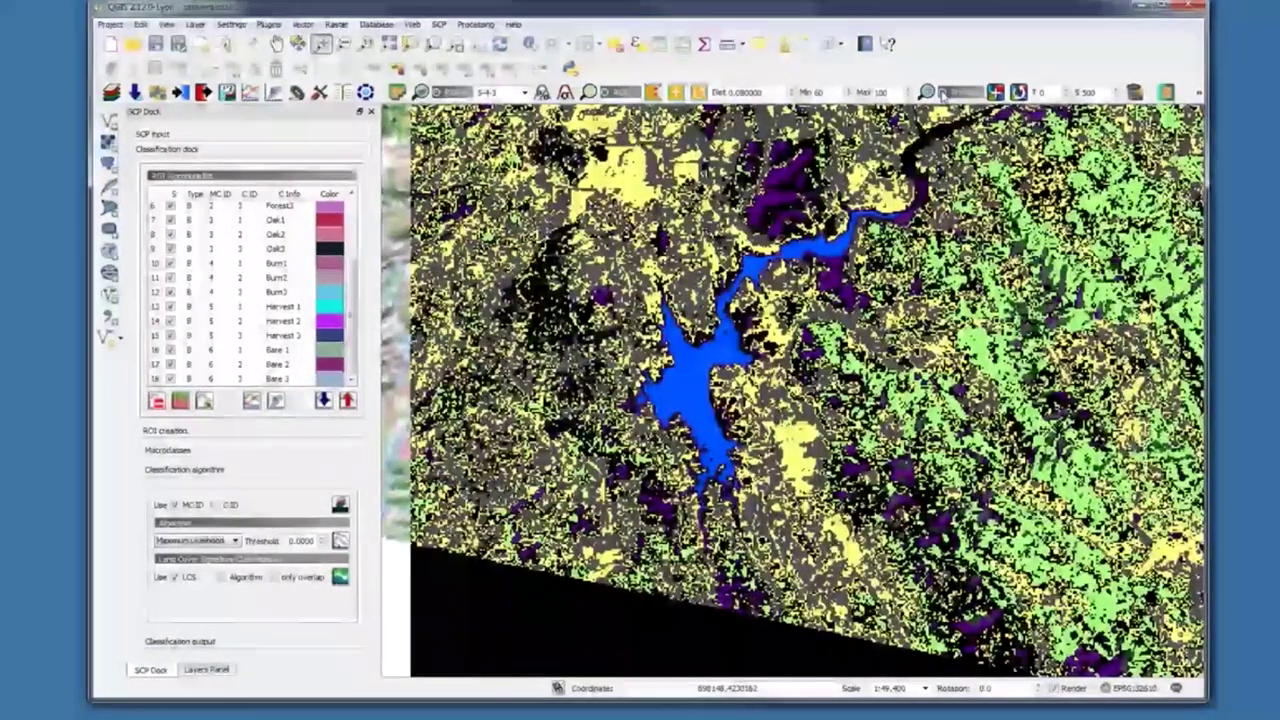
# Compare the classification preview with the underlying image around the lake, and more closely along its northeastern shoreline
pyautogui.click(942, 92)
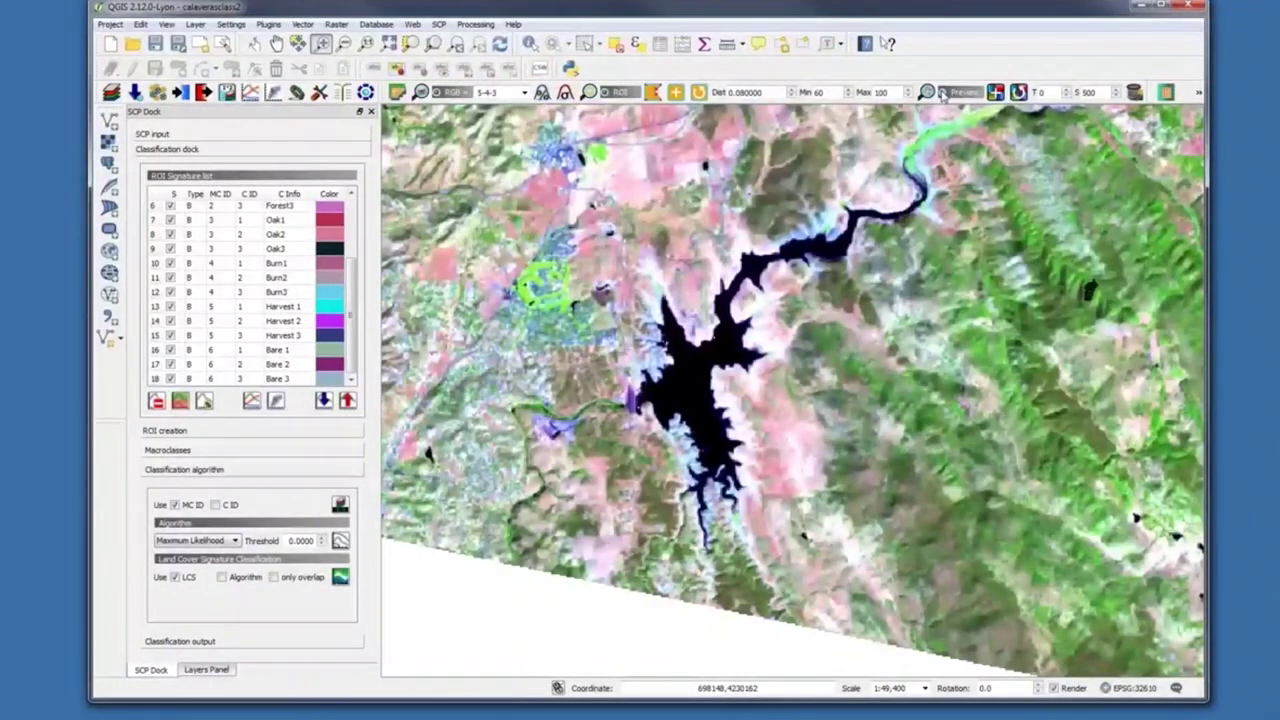
pyautogui.click(942, 92)
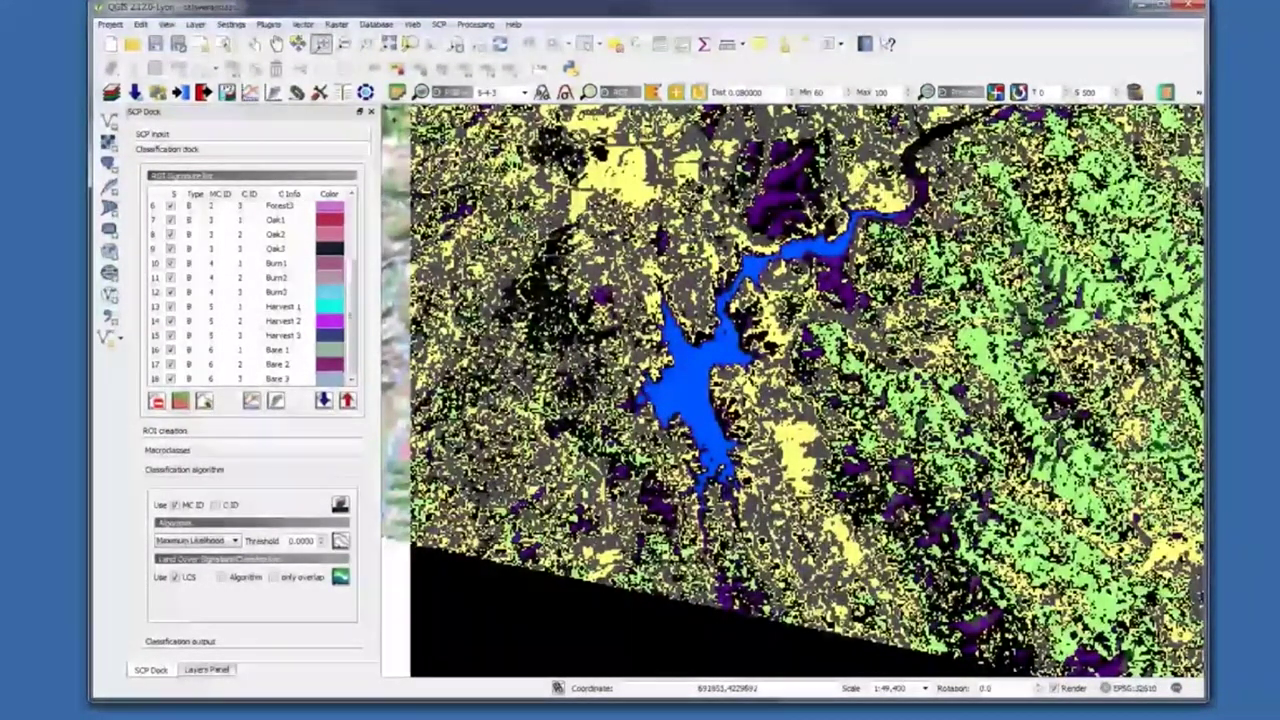
pyautogui.click(321, 44)
pyautogui.moveTo(700, 300); pyautogui.dragTo(860, 420)
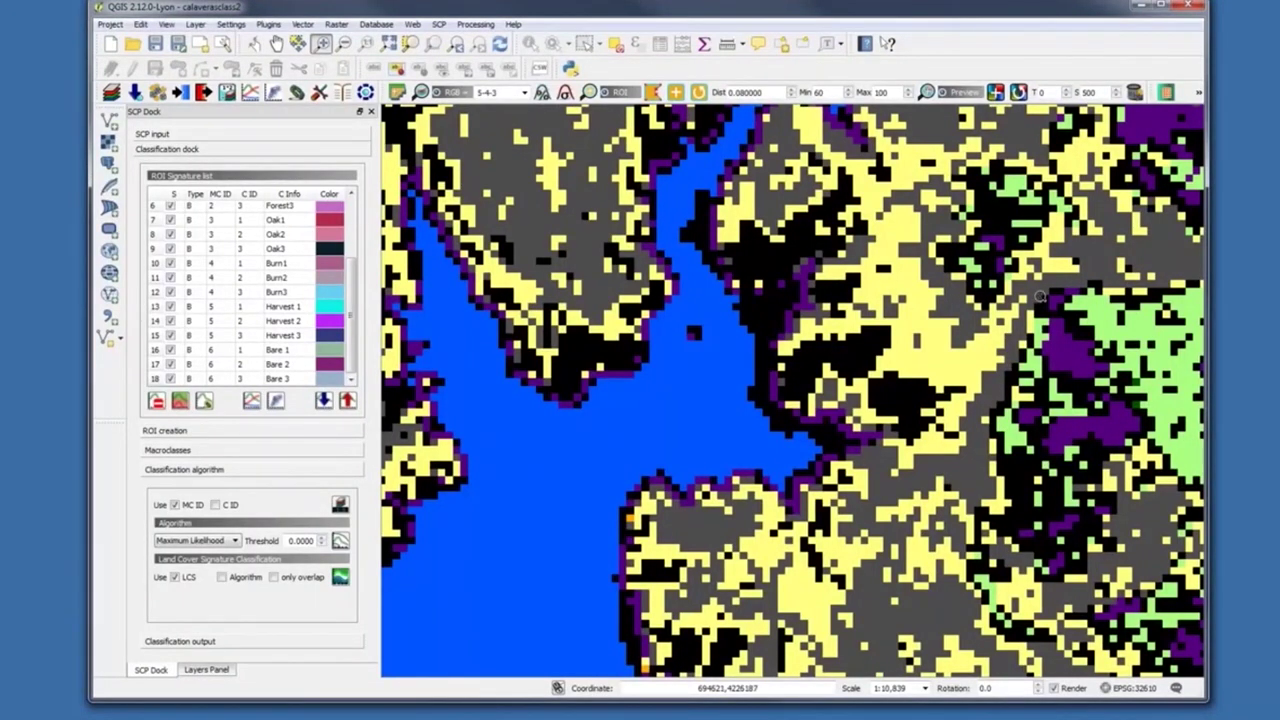
pyautogui.click(943, 93)
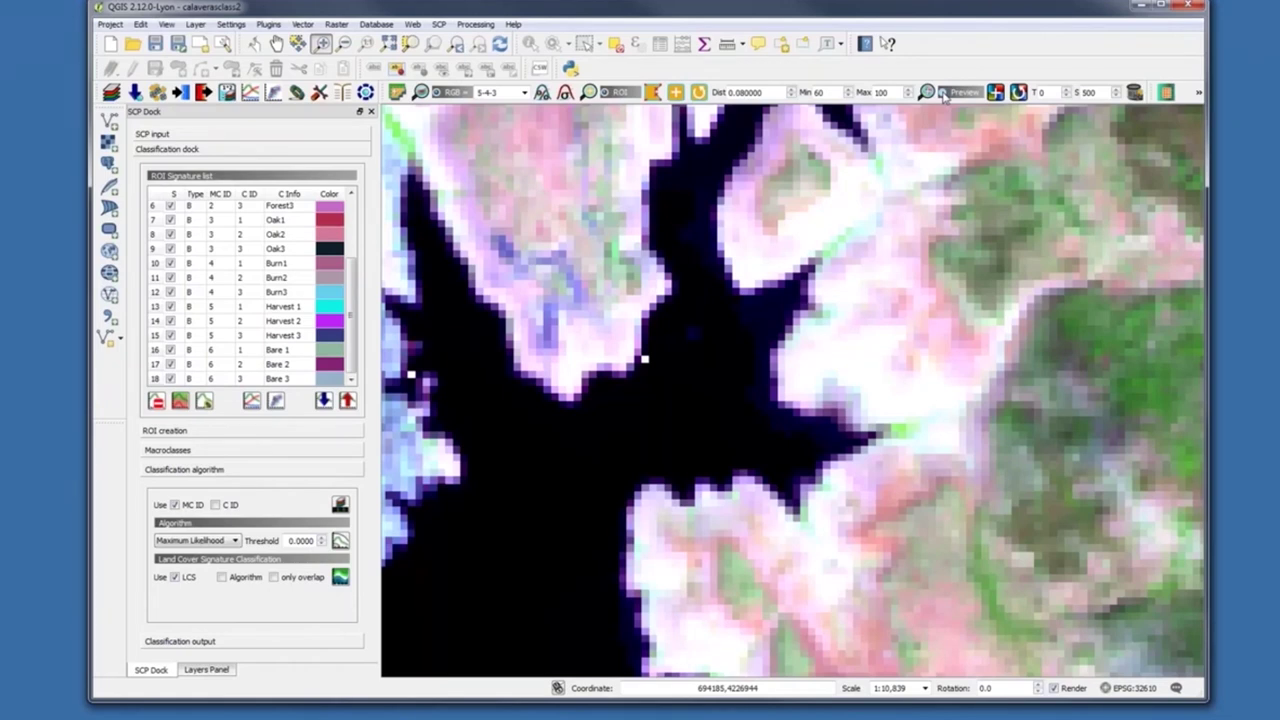
pyautogui.click(943, 93)
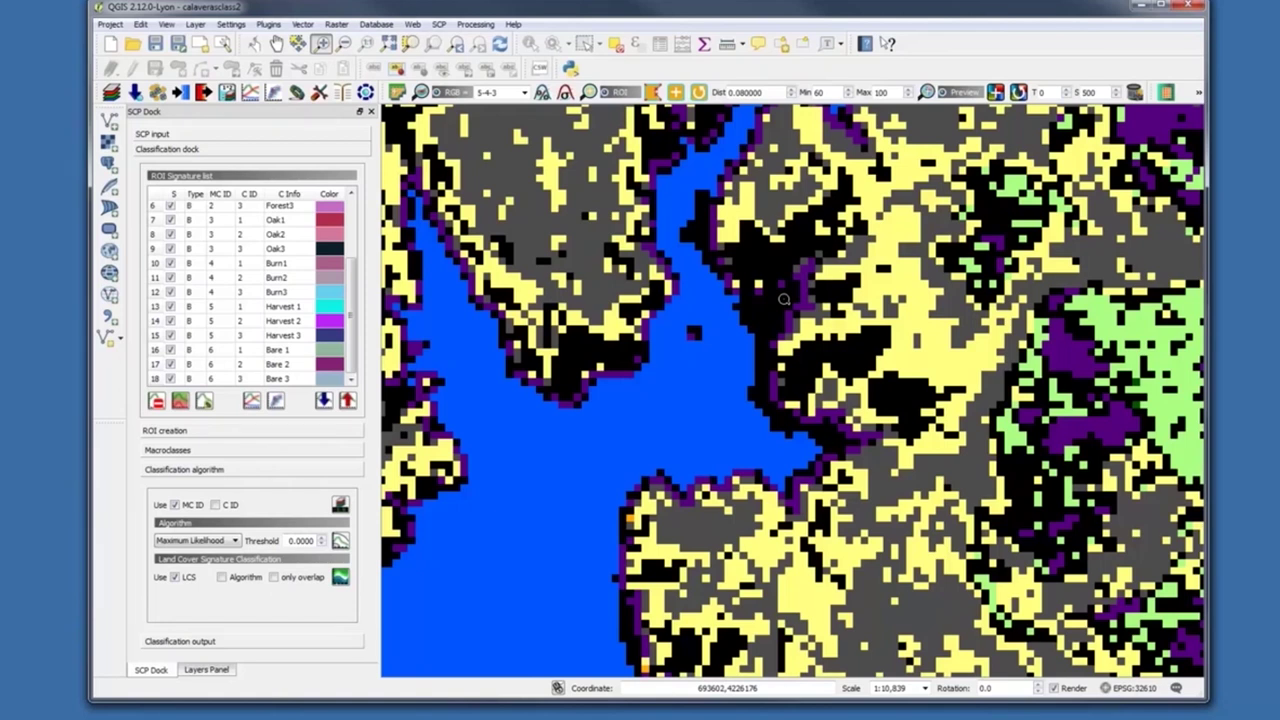
pyautogui.click(943, 94)
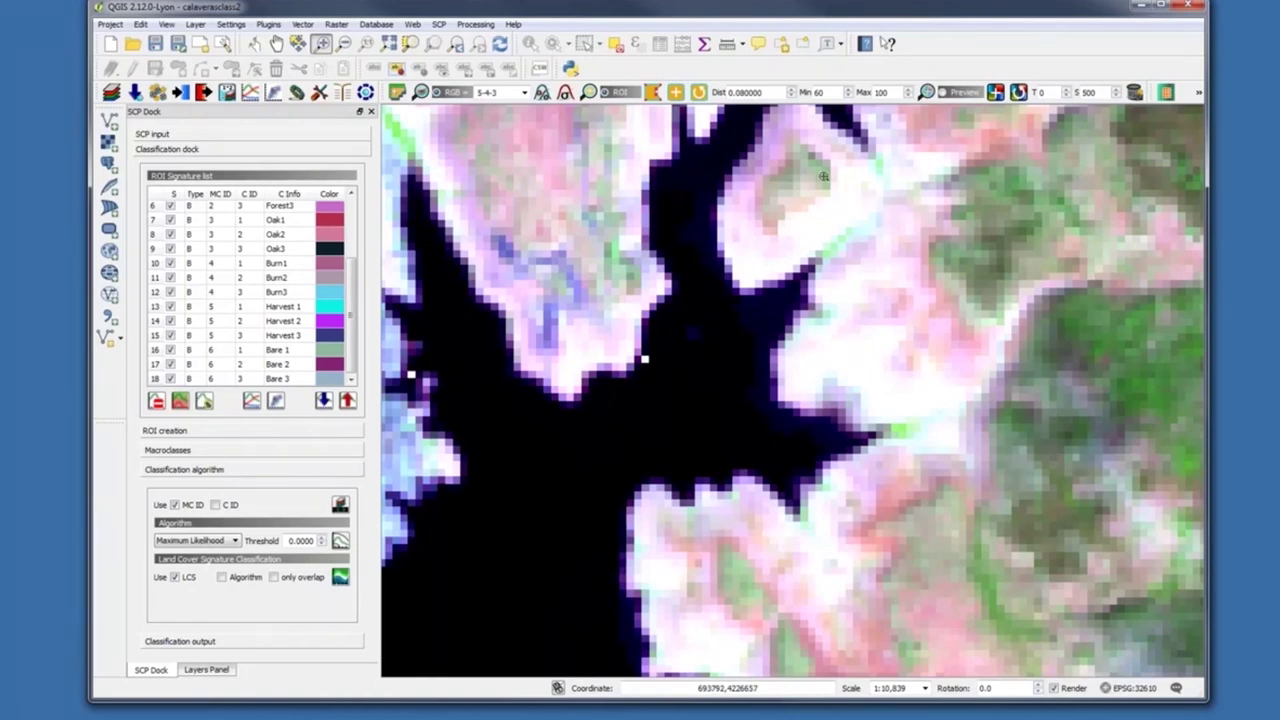
# Grow an ROI in the water along the lake's eastern shore, with the spectral distance set to 0.01
pyautogui.click(676, 92)
pyautogui.click(644, 358)
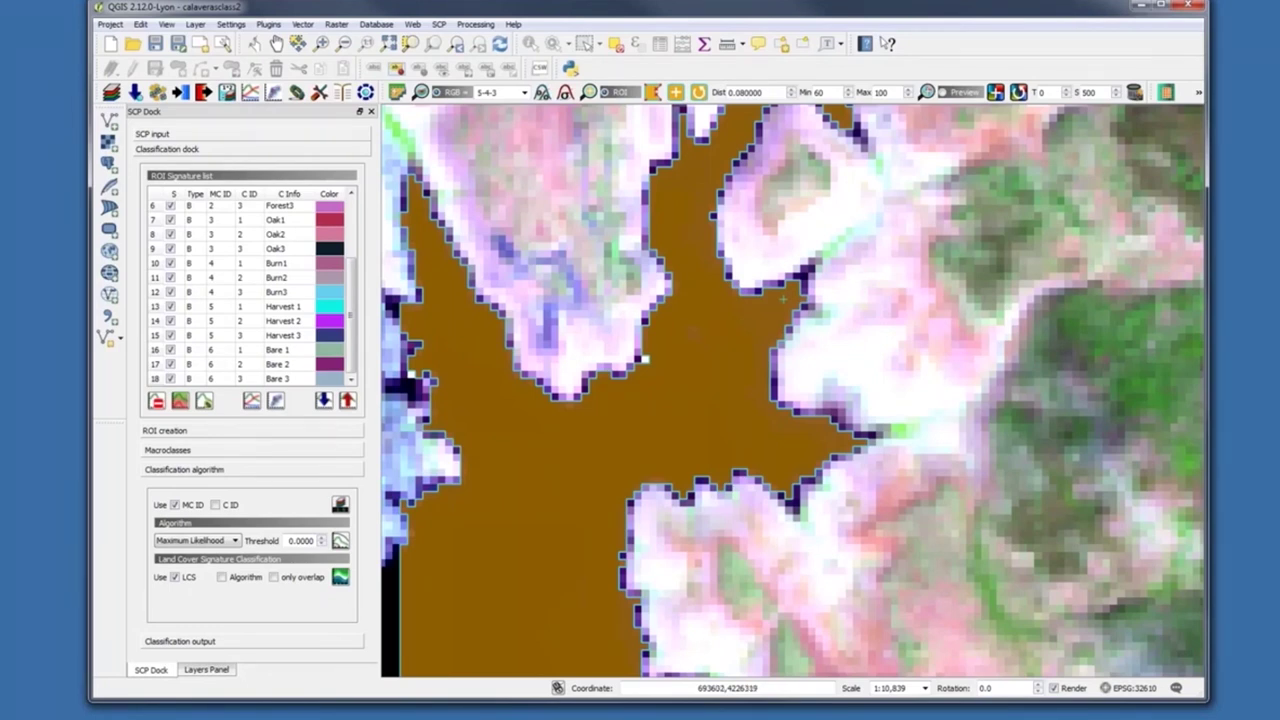
pyautogui.click(793, 89)
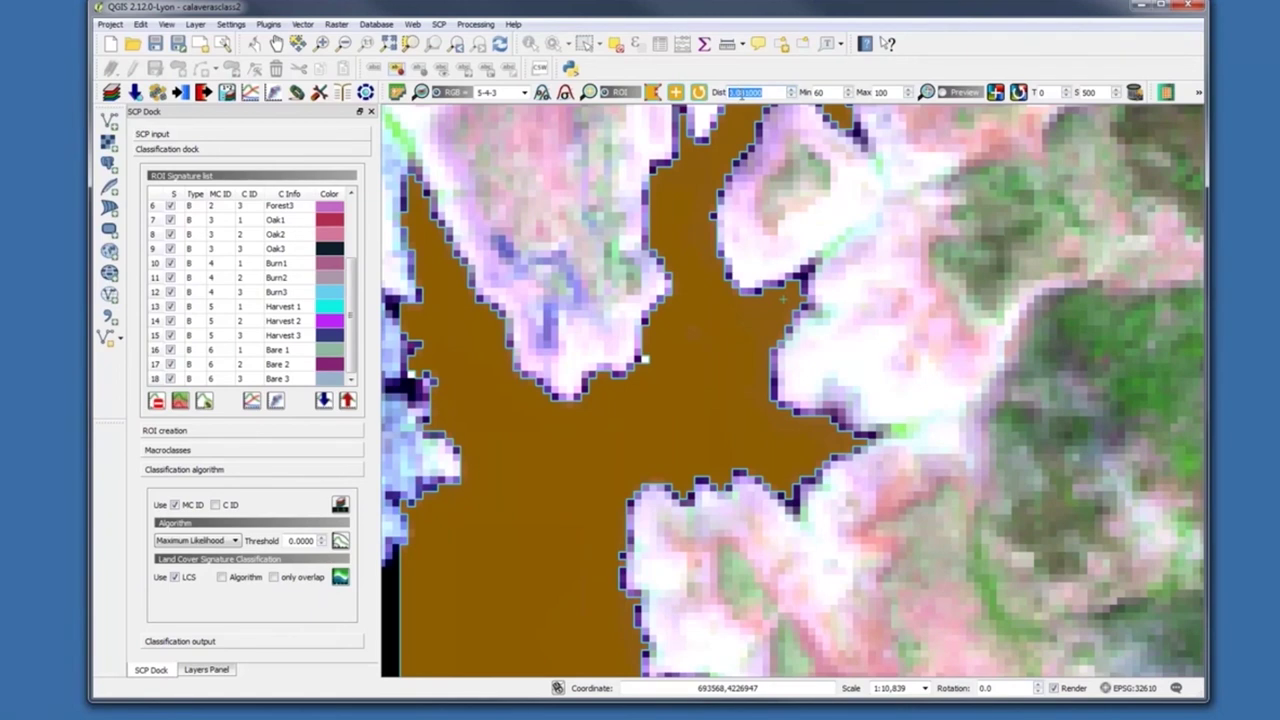
pyautogui.click(741, 92)
pyautogui.moveTo(741, 92); pyautogui.dragTo(765, 92)
pyautogui.write('1')
pyautogui.press('Return')
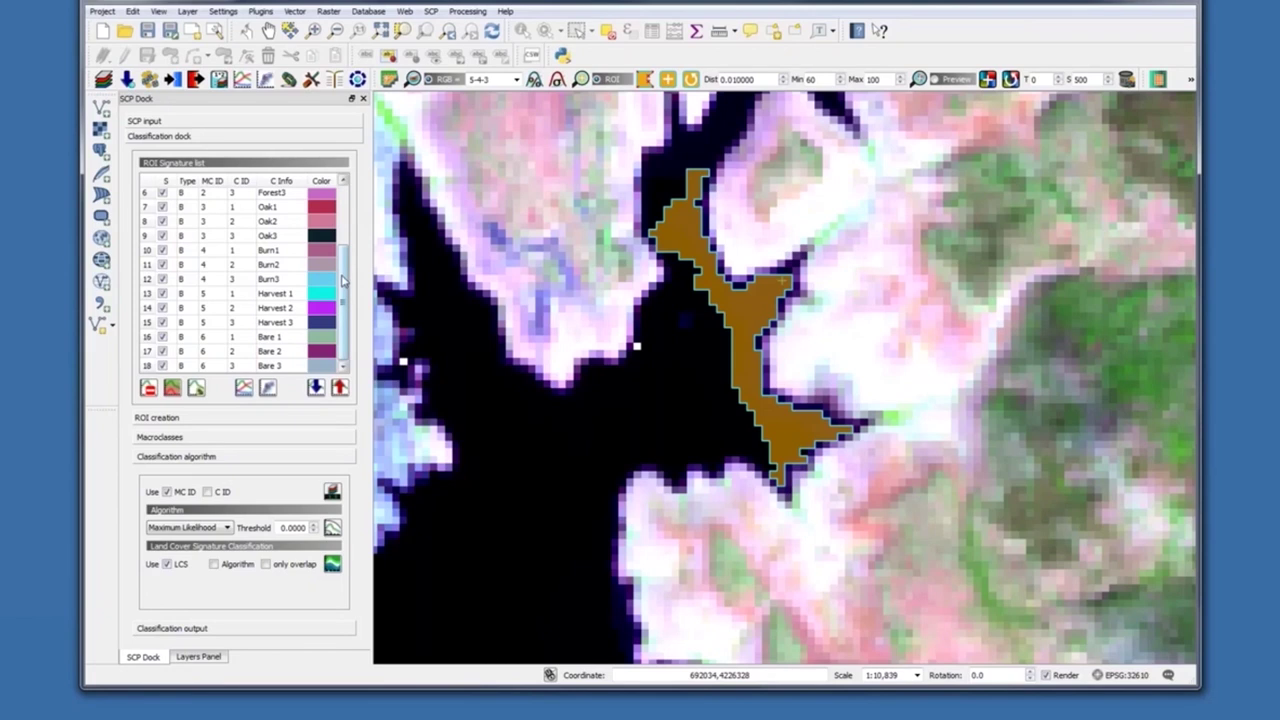
# Add the Water1, Water2 and Water3 signatures to the spectral signature plot and enlarge the plot window
pyautogui.scroll(2, 342, 280)
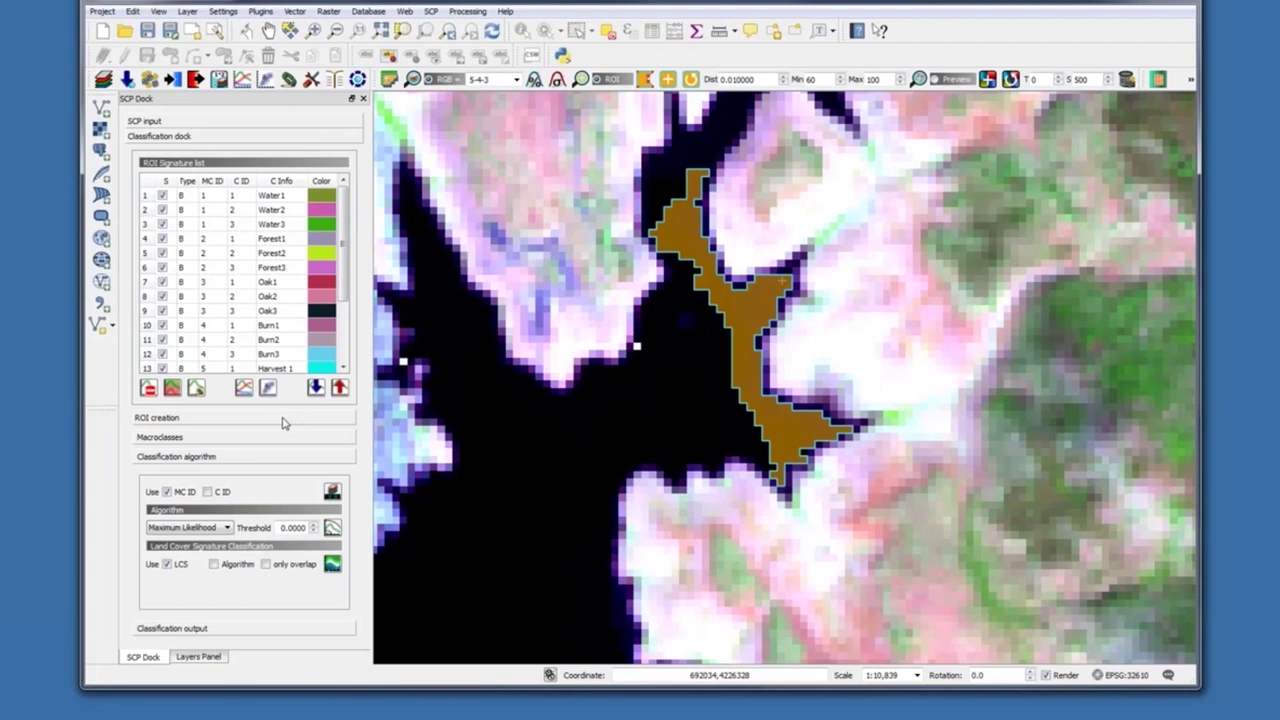
pyautogui.click(143, 197)
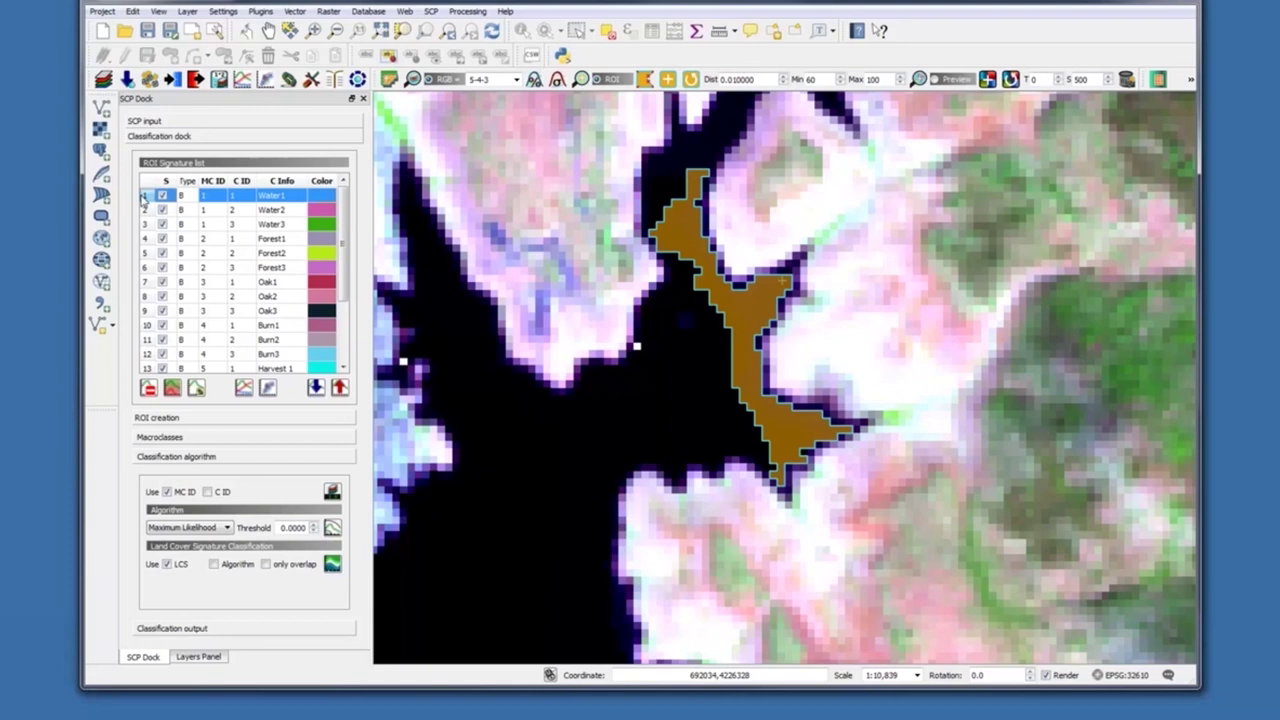
pyautogui.keyDown('shift'); pyautogui.click(144, 209); pyautogui.keyUp('shift')
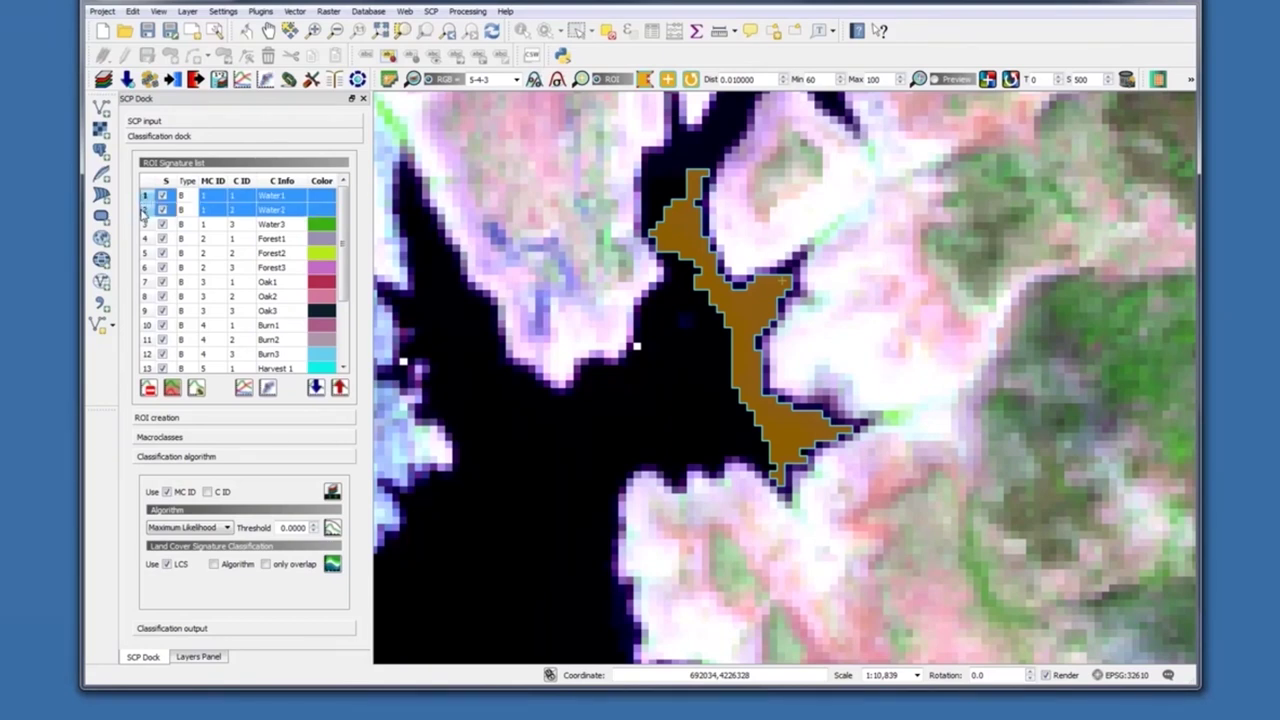
pyautogui.keyDown('shift'); pyautogui.click(144, 224); pyautogui.keyUp('shift')
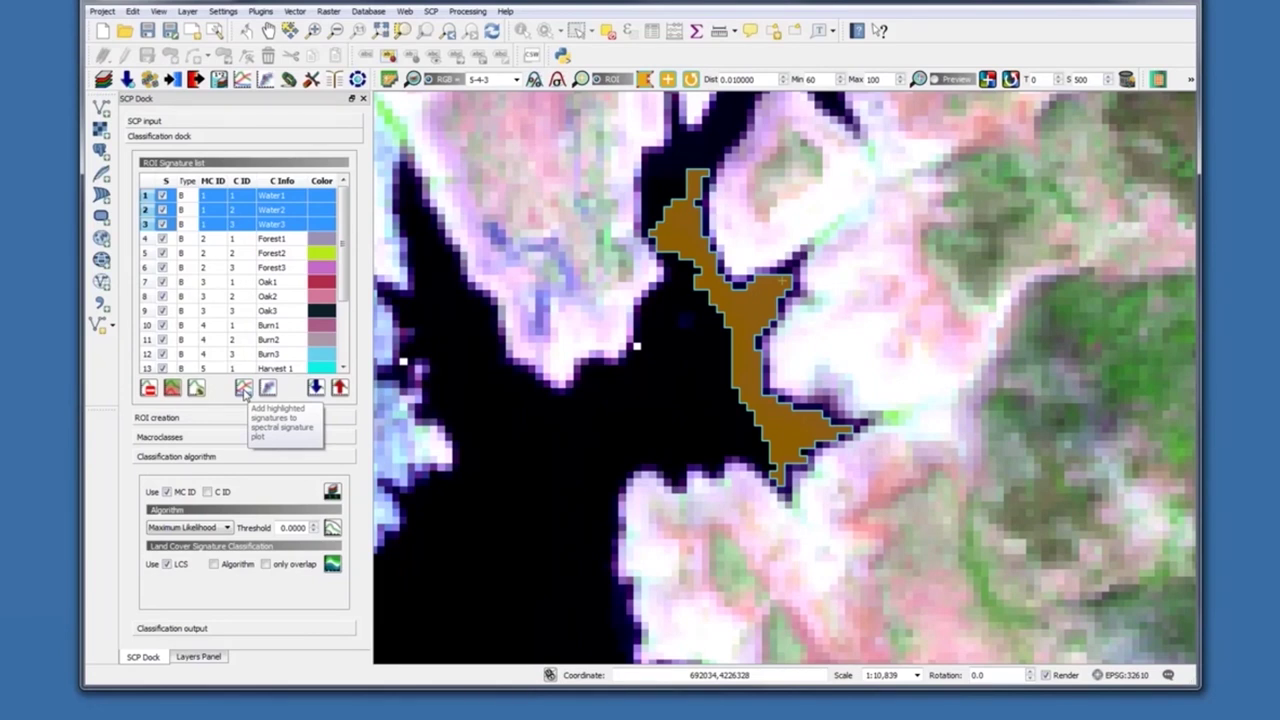
pyautogui.click(244, 391)
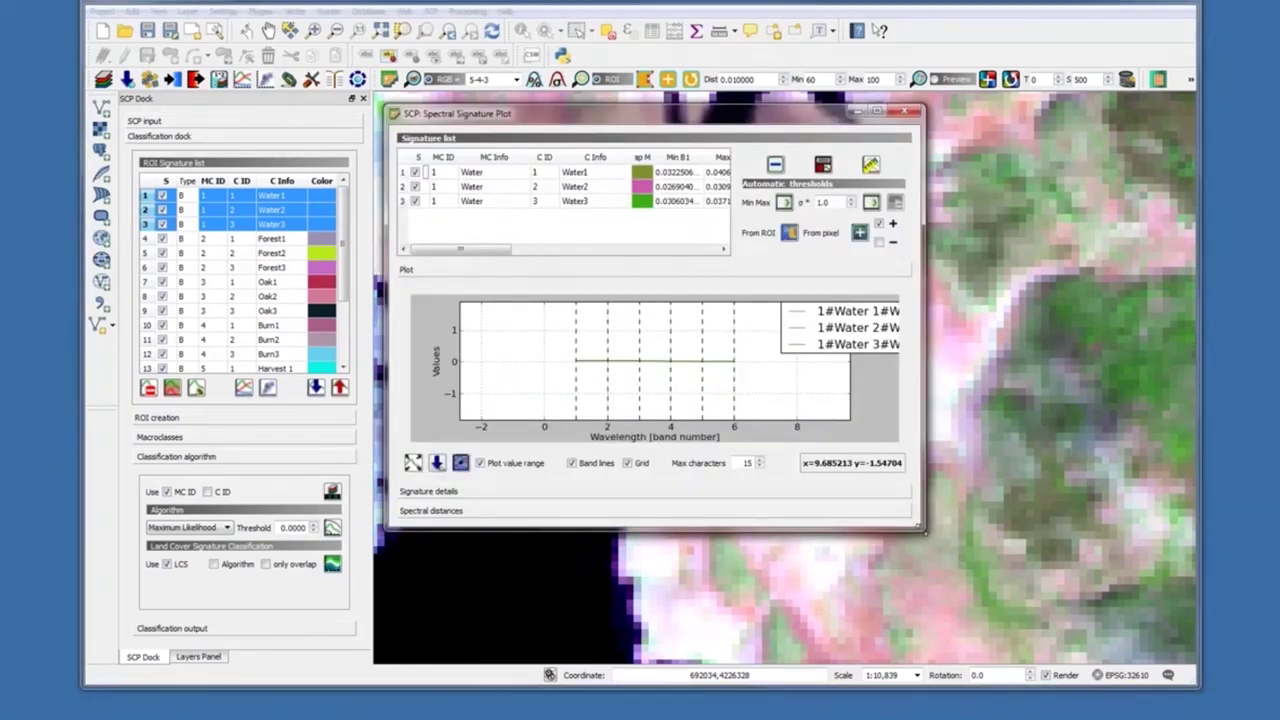
pyautogui.moveTo(930, 536)
pyautogui.mouseDown()
pyautogui.moveTo(995, 570)
pyautogui.moveTo(1057, 636)
pyautogui.mouseUp()
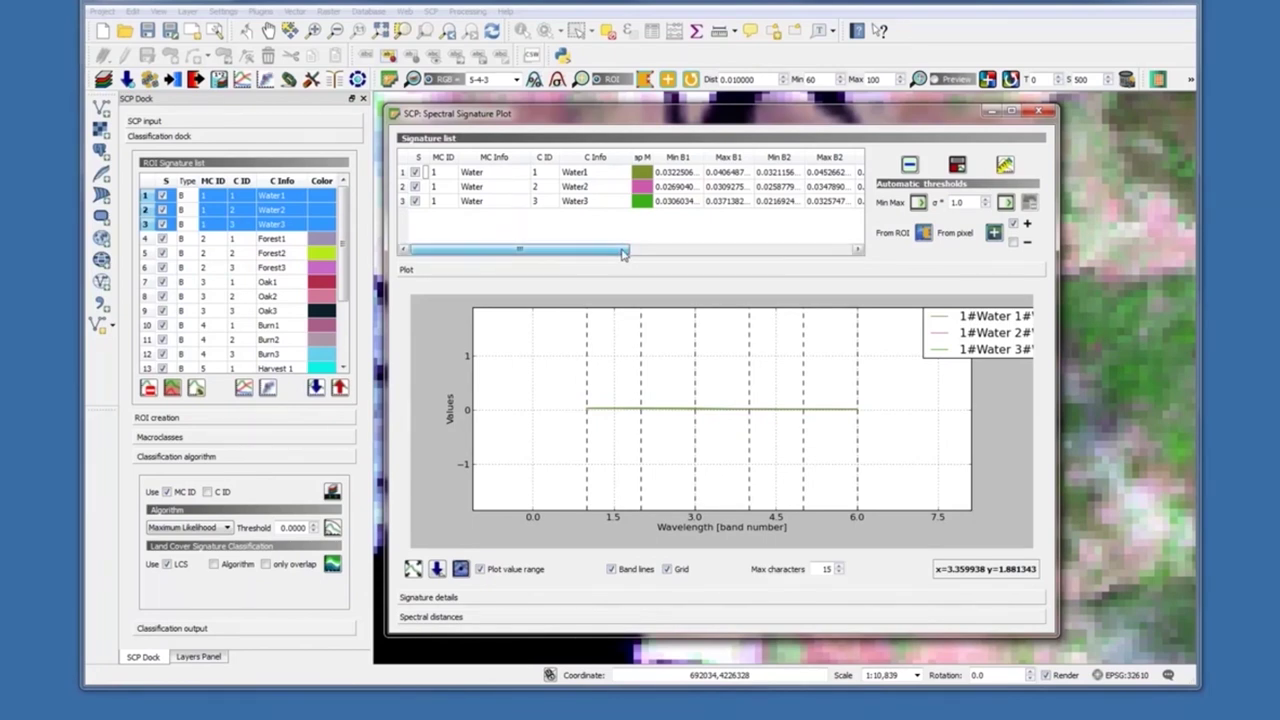
# Examine the minimum and maximum band values of the three Water signatures and compare their curves in the spectral plot at several magnifications
pyautogui.moveTo(622, 254); pyautogui.dragTo(770, 252)
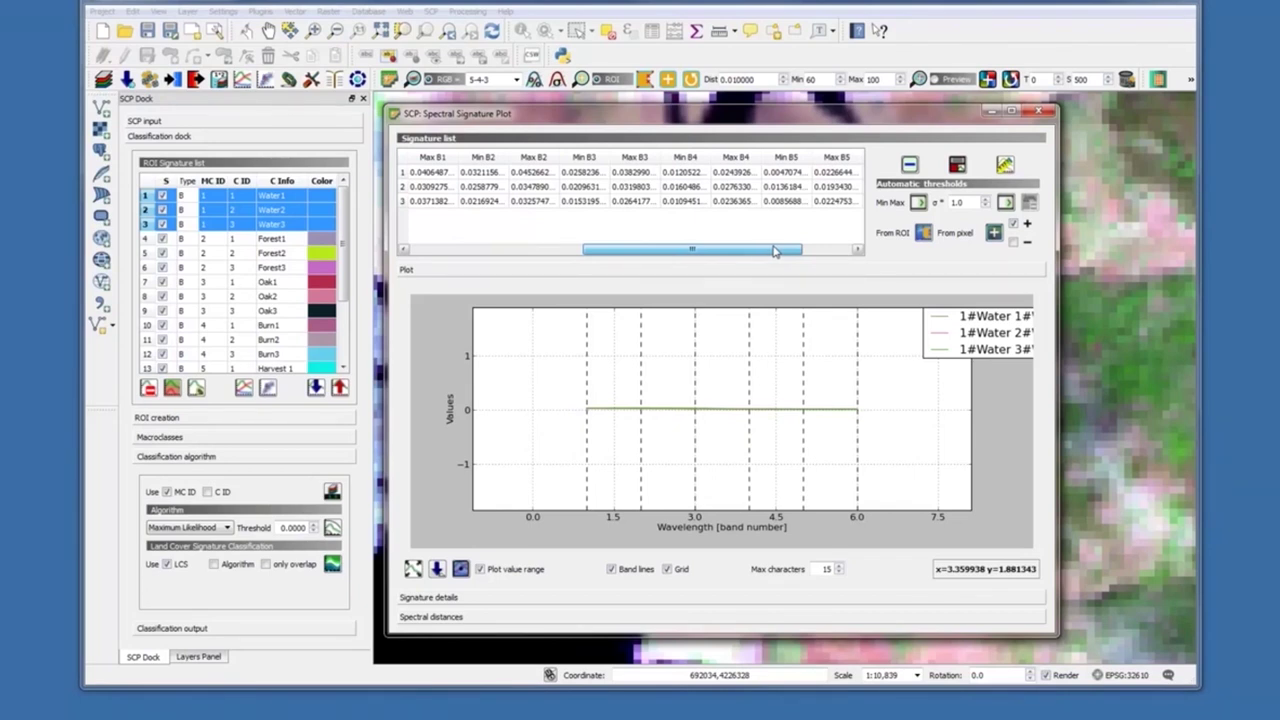
pyautogui.moveTo(773, 251)
pyautogui.mouseDown()
pyautogui.moveTo(824, 251)
pyautogui.moveTo(588, 256)
pyautogui.mouseUp()
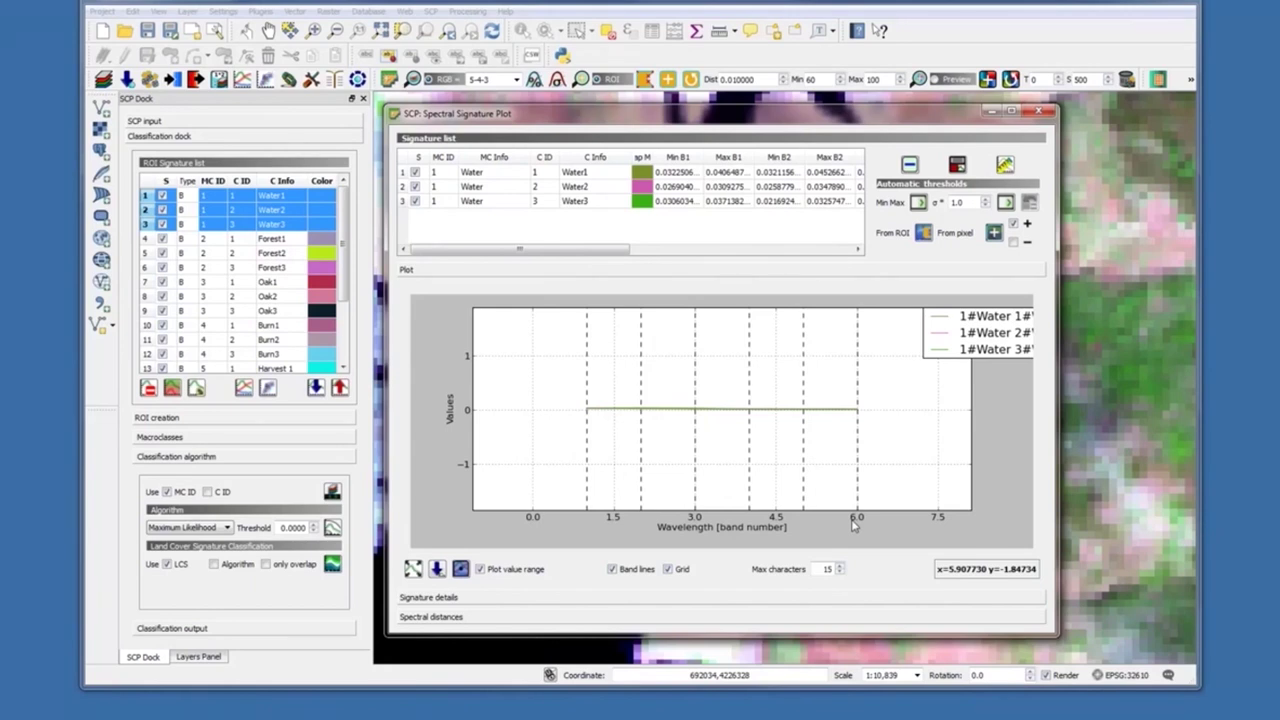
pyautogui.click(814, 482)
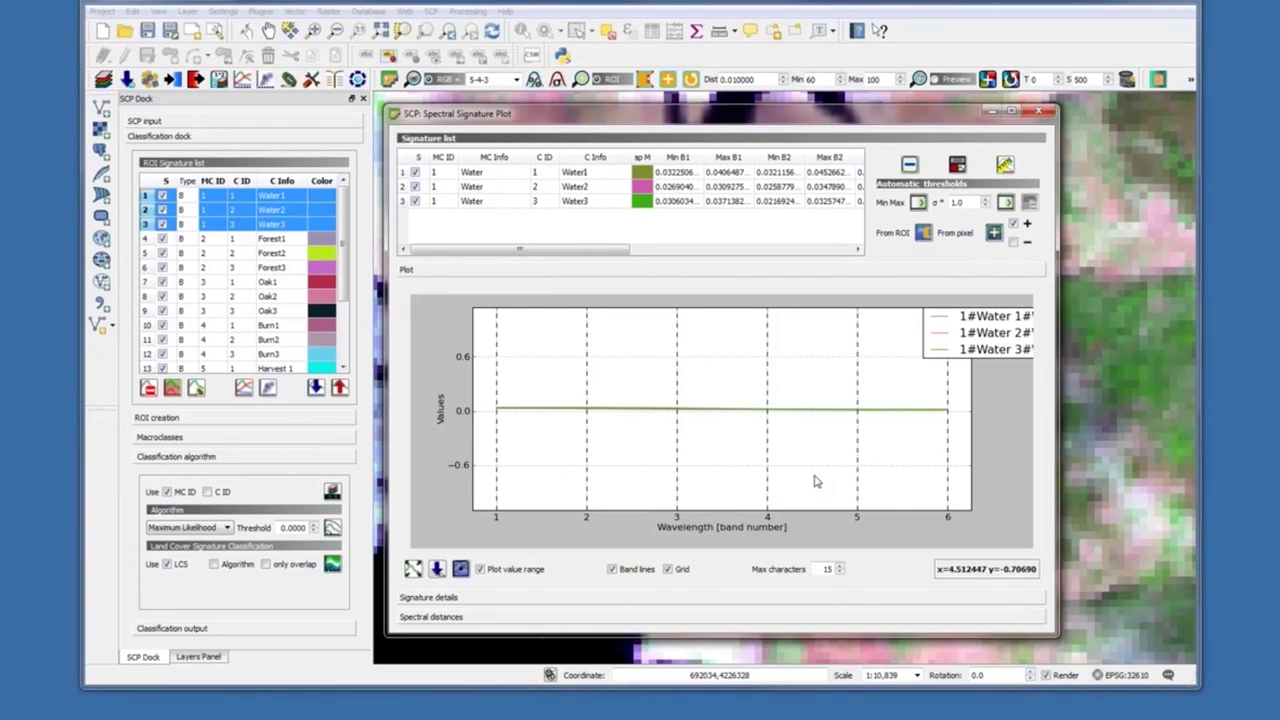
pyautogui.scroll(3, 815, 482)
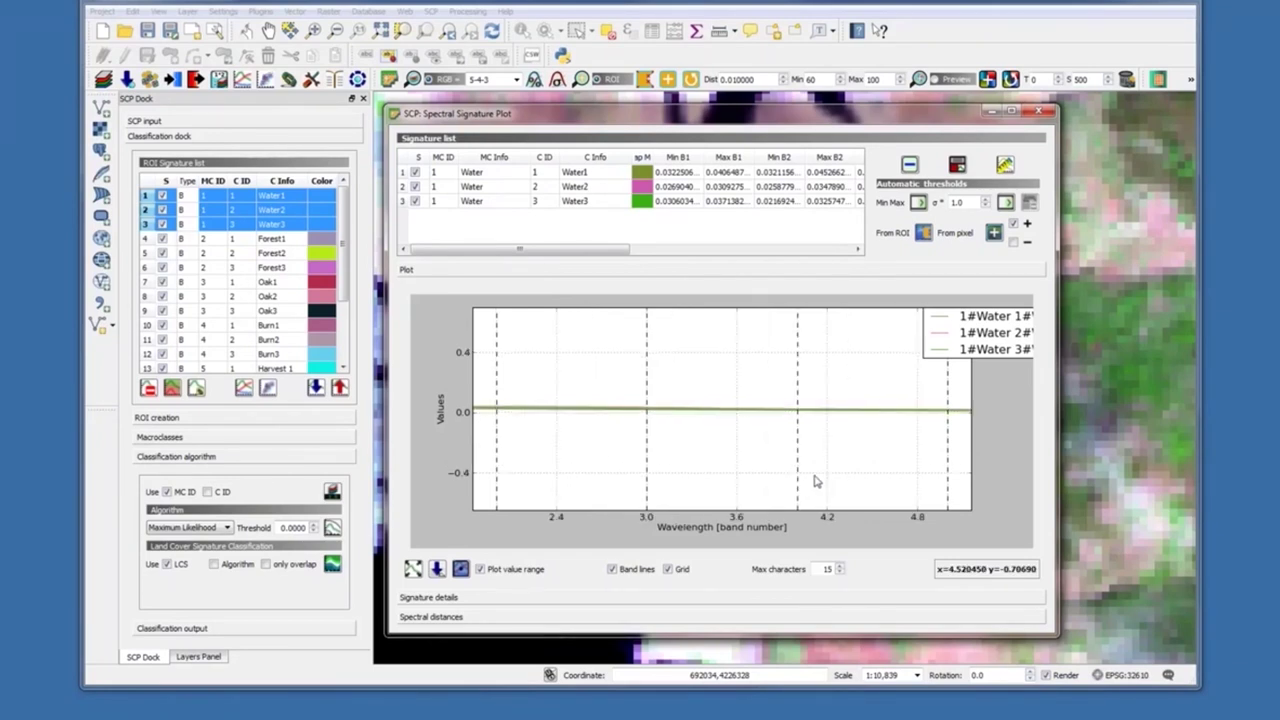
pyautogui.scroll(1, 815, 482)
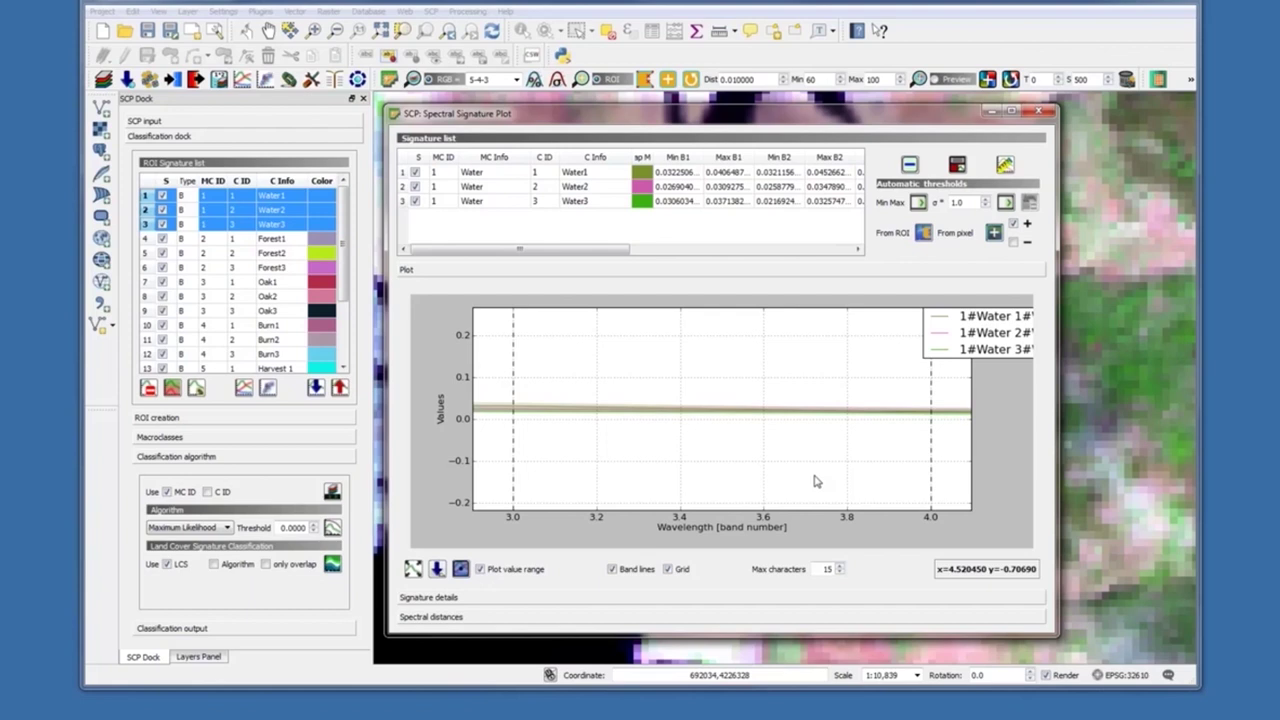
pyautogui.scroll(-1, 815, 481)
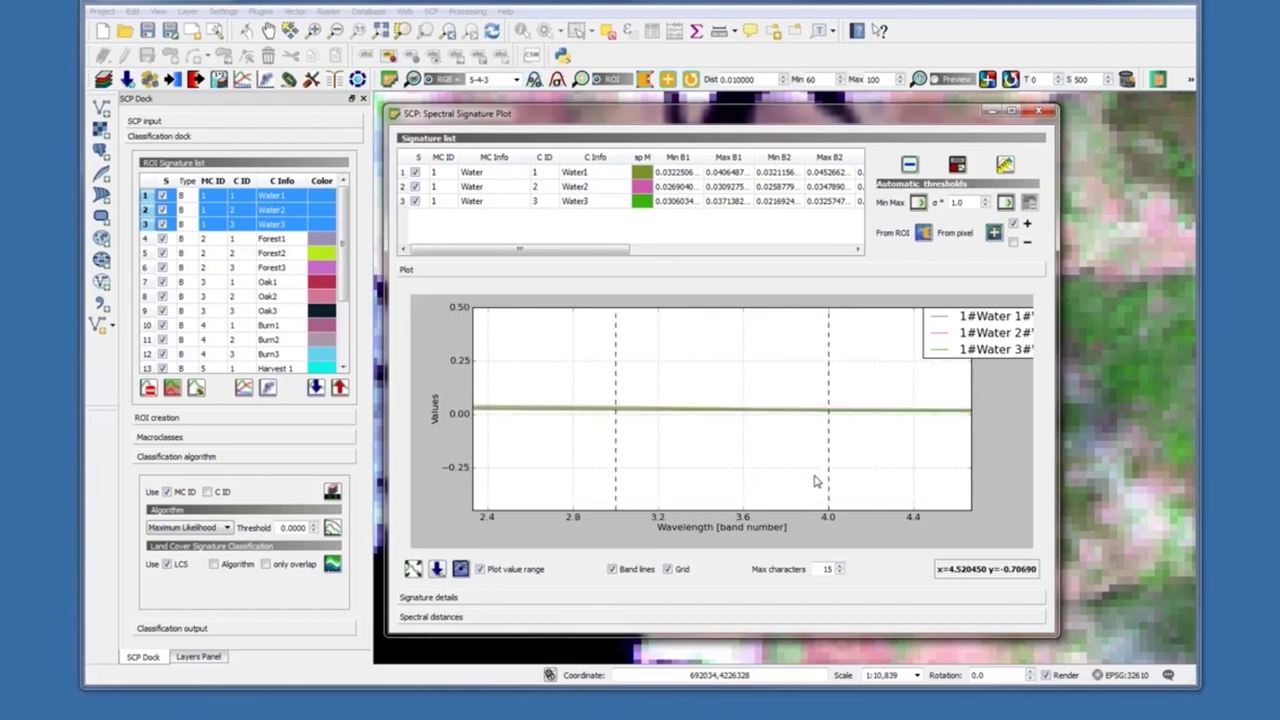
pyautogui.scroll(-1, 815, 481)
pyautogui.scroll(-1, 815, 481)
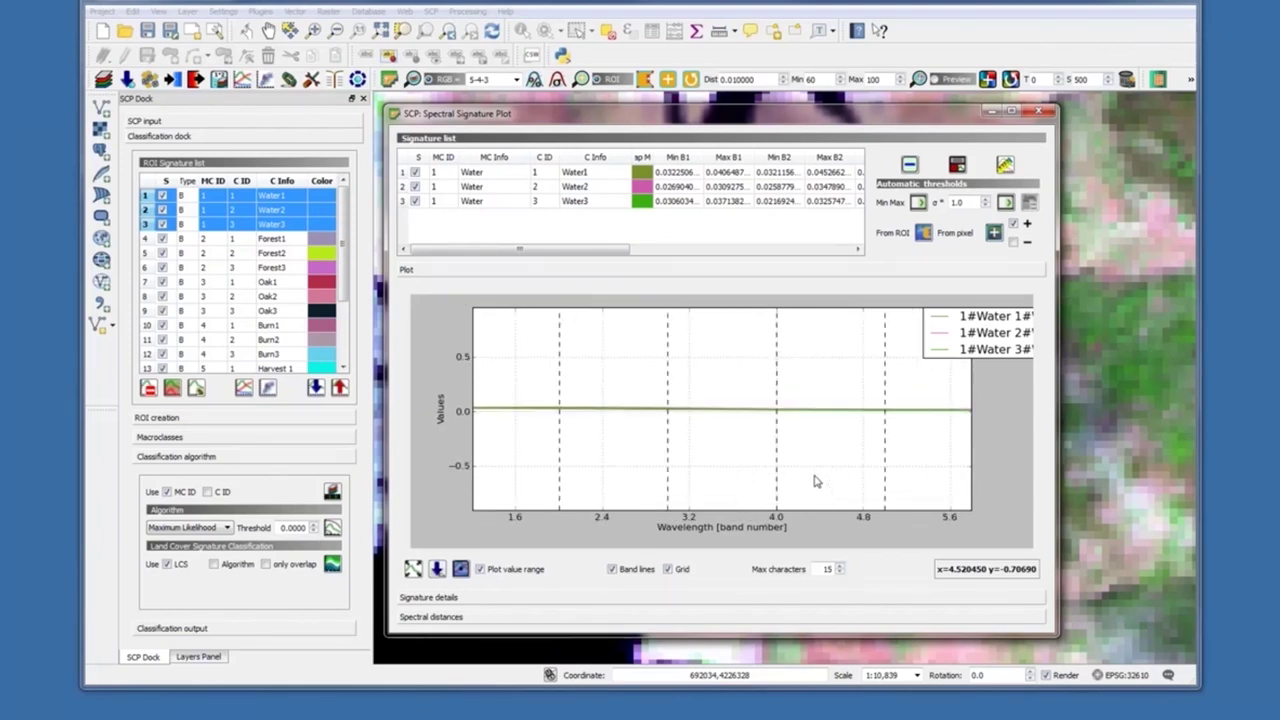
pyautogui.scroll(-1, 815, 481)
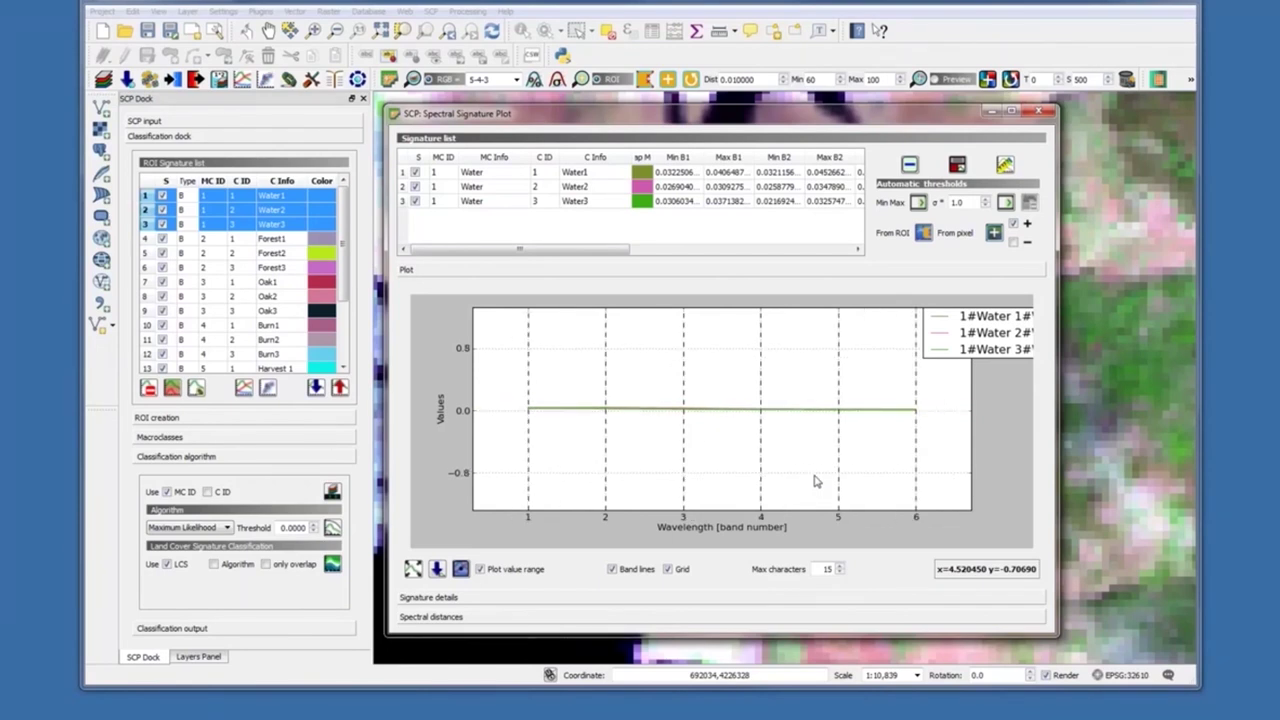
pyautogui.scroll(1, 815, 481)
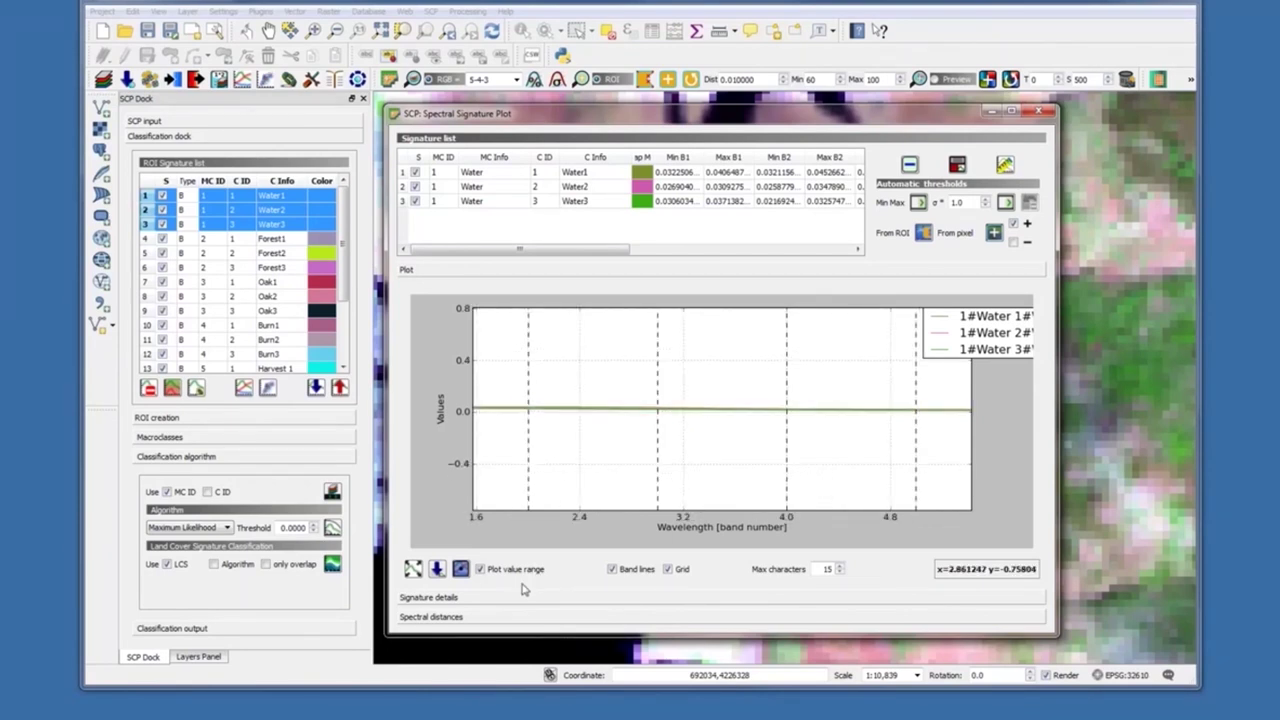
pyautogui.scroll(2, 604, 472)
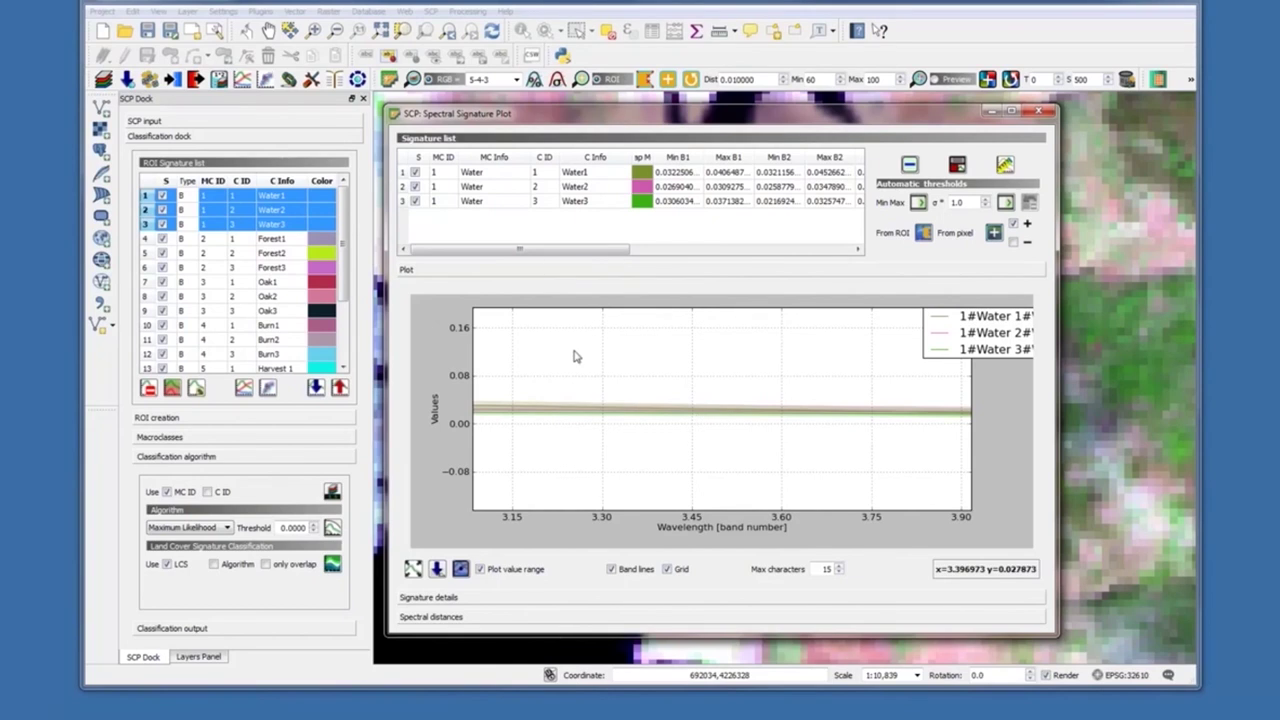
# Hide the Water2 and Water3 signatures from the plot, and turn the plotted value range off and back on
pyautogui.click(415, 202)
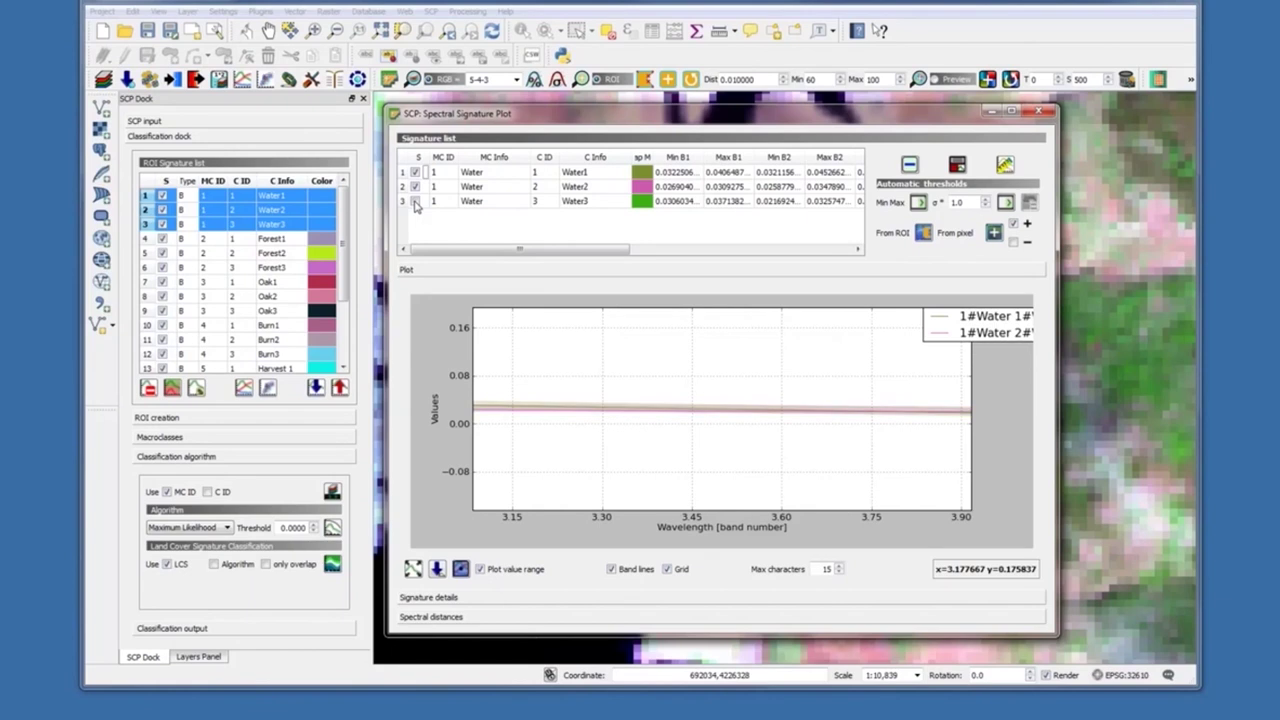
pyautogui.click(415, 188)
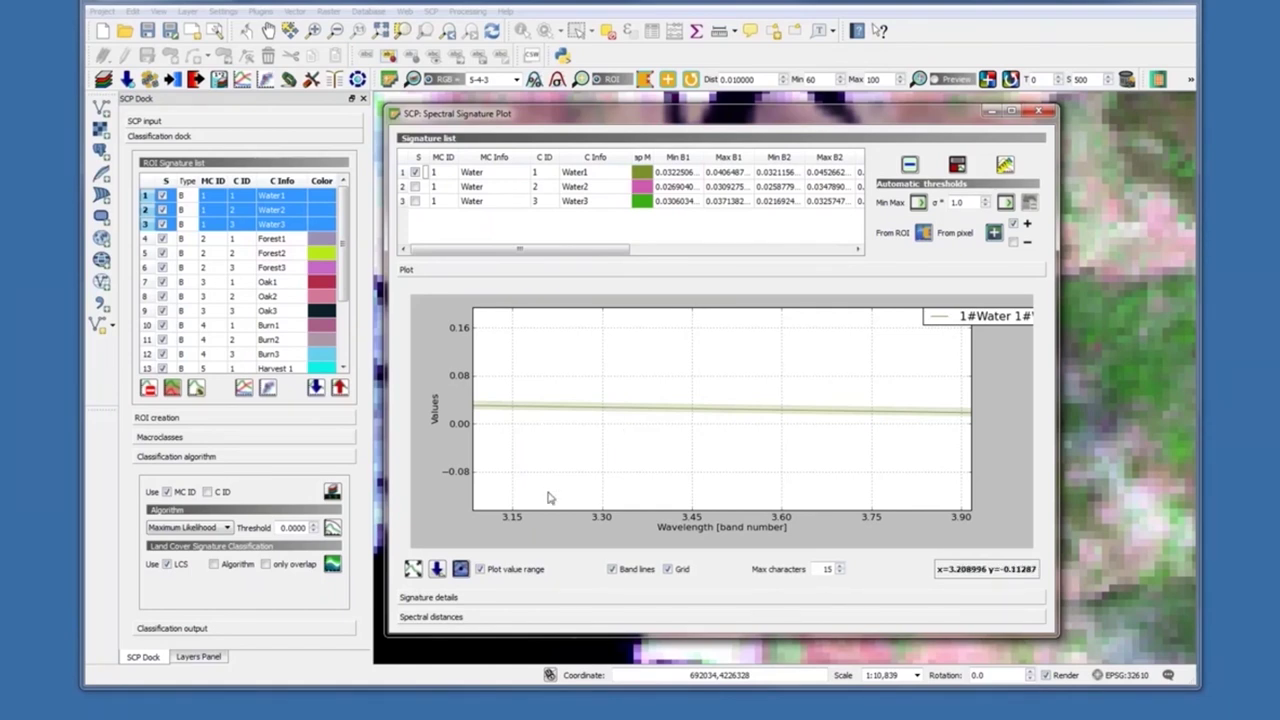
pyautogui.click(479, 569)
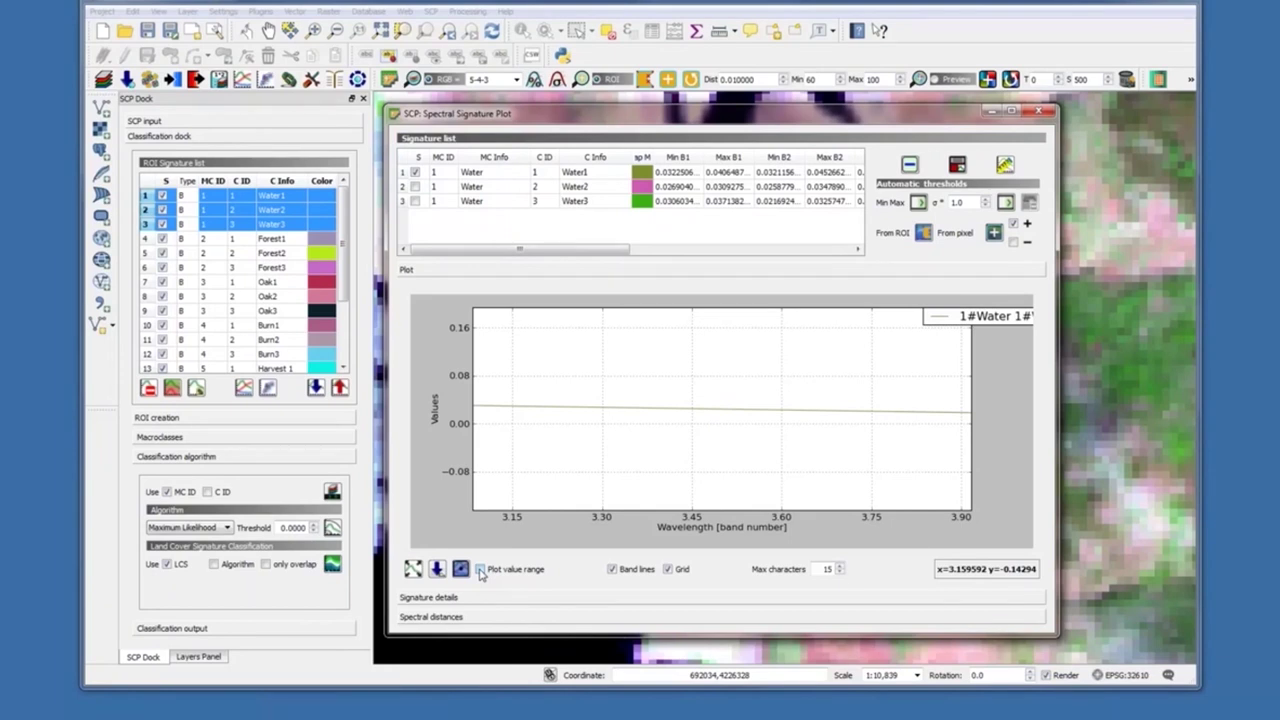
pyautogui.click(479, 569)
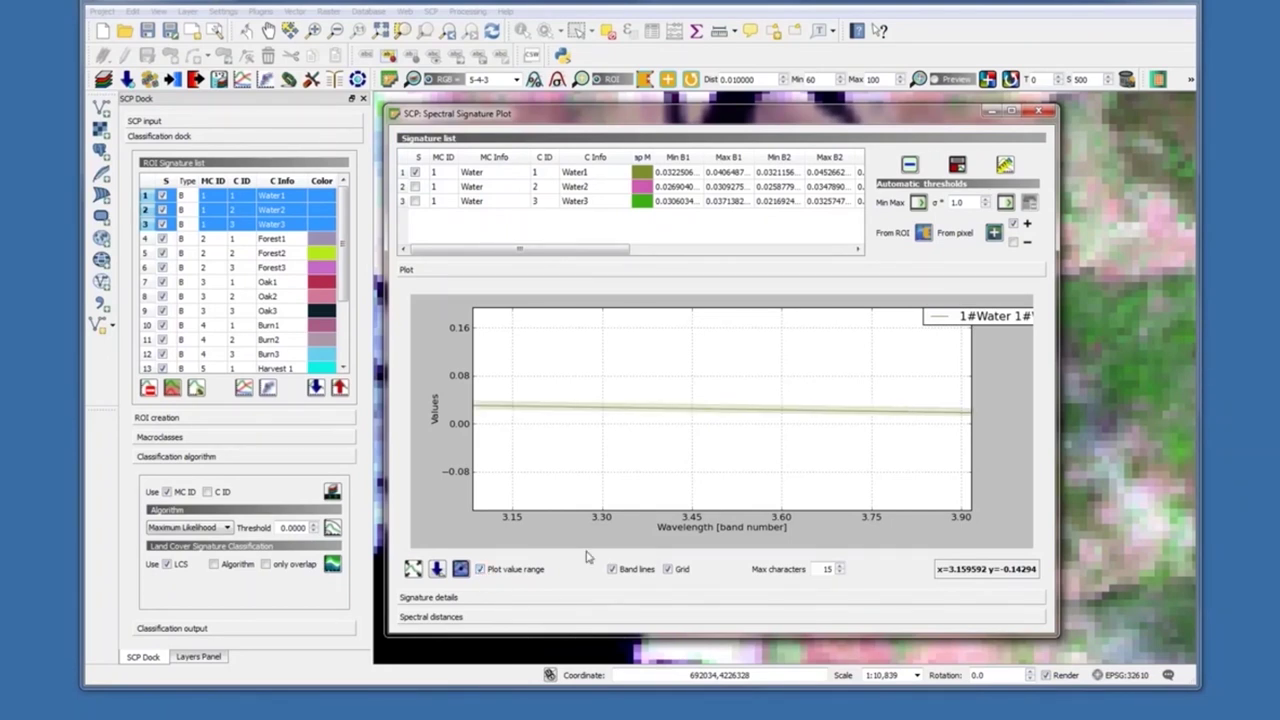
# Show the Water2 and Water3 signatures in the spectral plot again
pyautogui.scroll(-1, 616, 505)
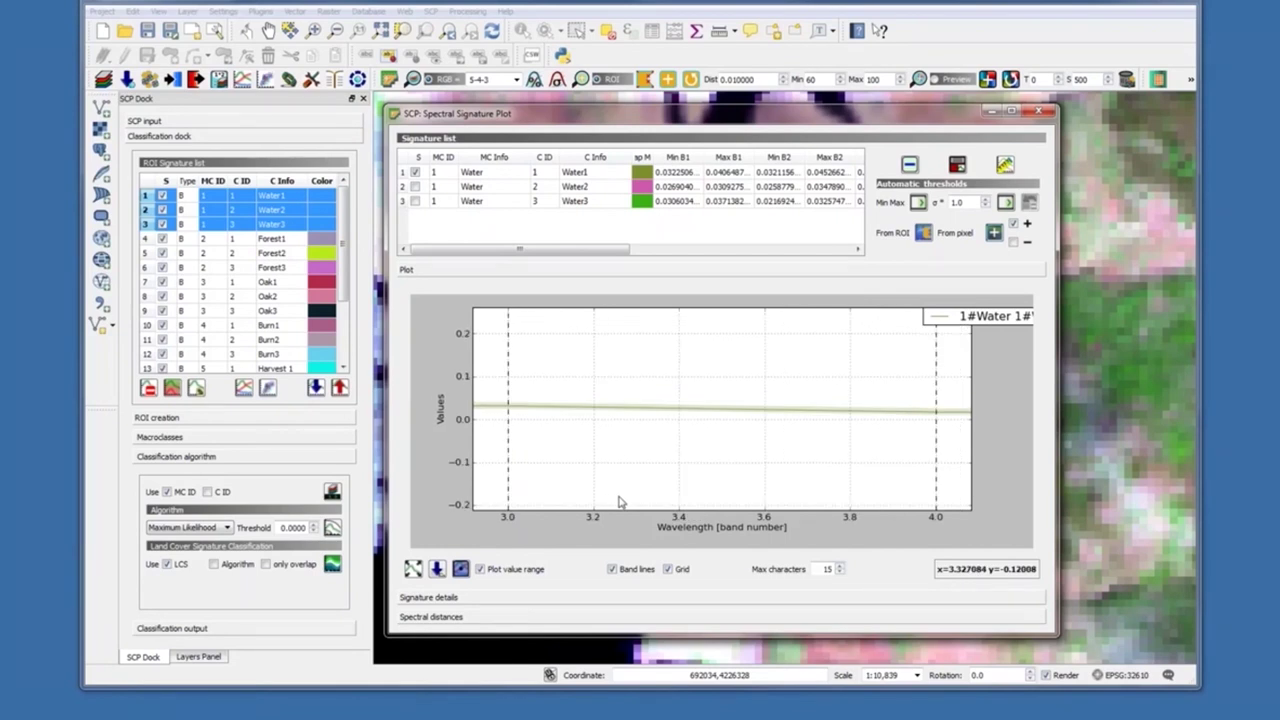
pyautogui.scroll(-1, 619, 502)
pyautogui.scroll(-1, 619, 502)
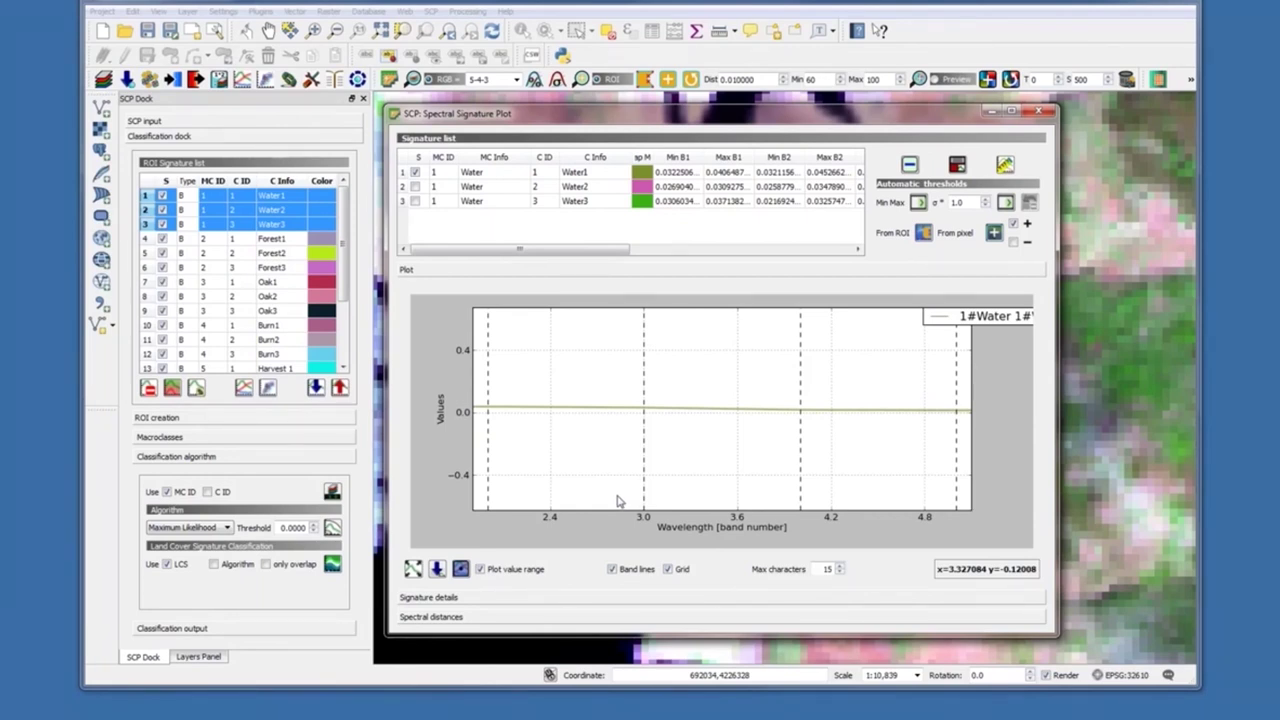
pyautogui.click(415, 187)
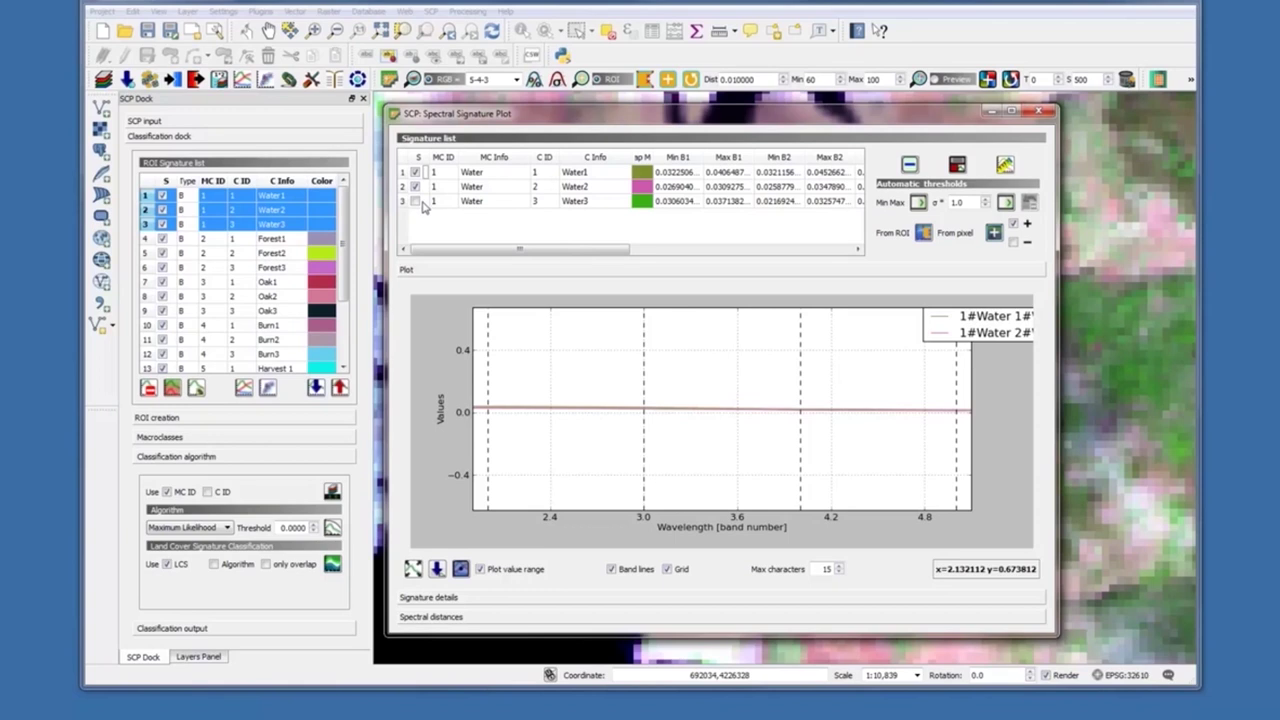
pyautogui.click(415, 201)
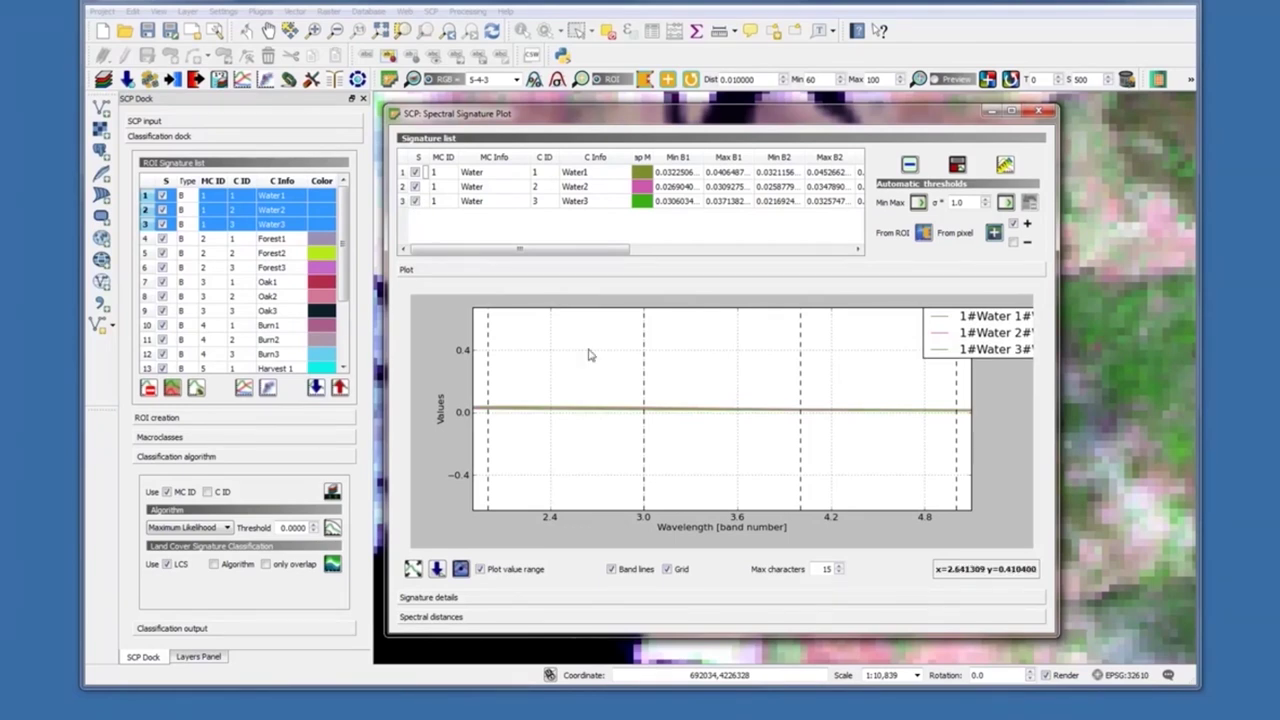
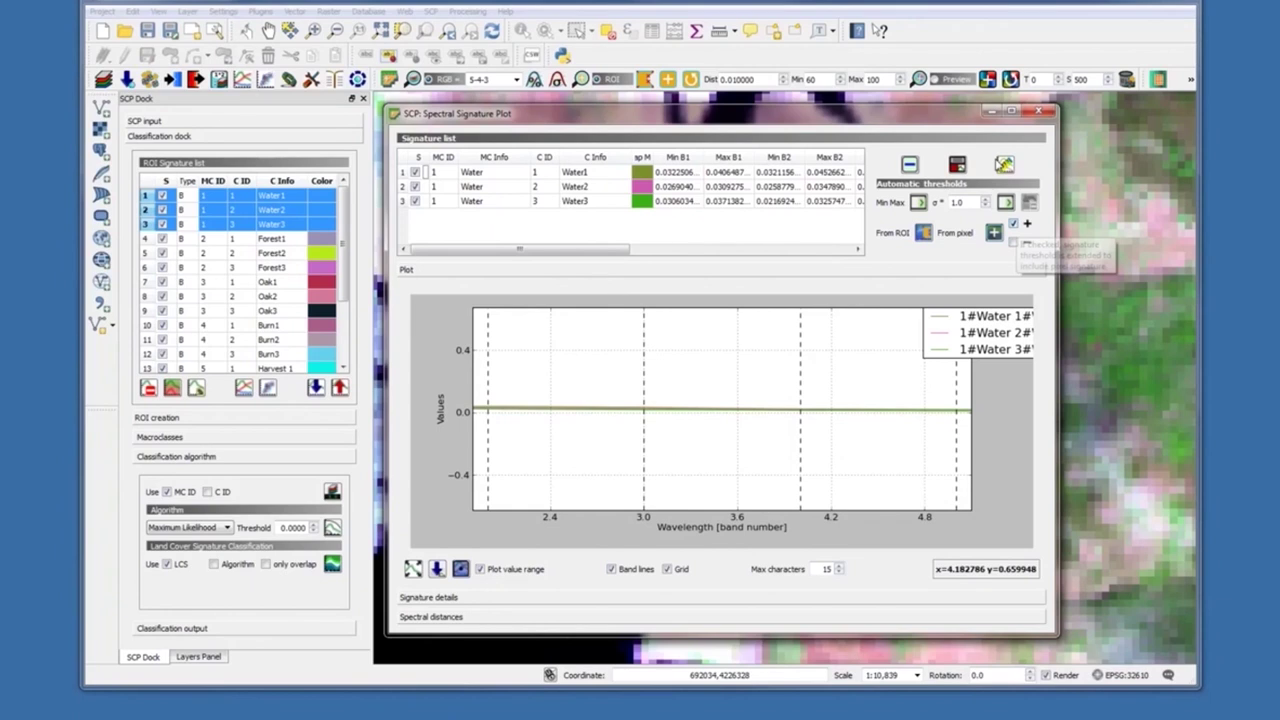
# Move the spectral plot window off the map and set the Water1 signature's automatic thresholds from the temporary ROI on the reservoir
pyautogui.moveTo(962, 124)
pyautogui.mouseDown()
pyautogui.moveTo(600, 128)
pyautogui.moveTo(617, 90)
pyautogui.mouseUp()
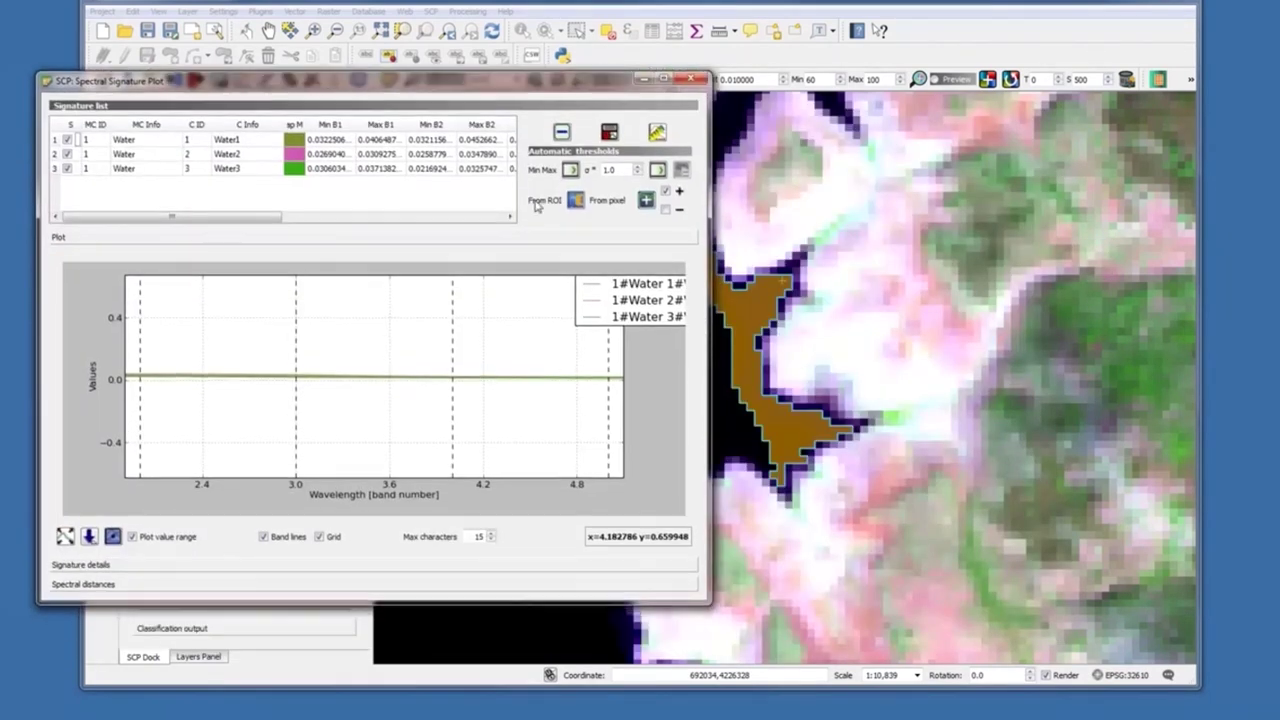
pyautogui.click(56, 142)
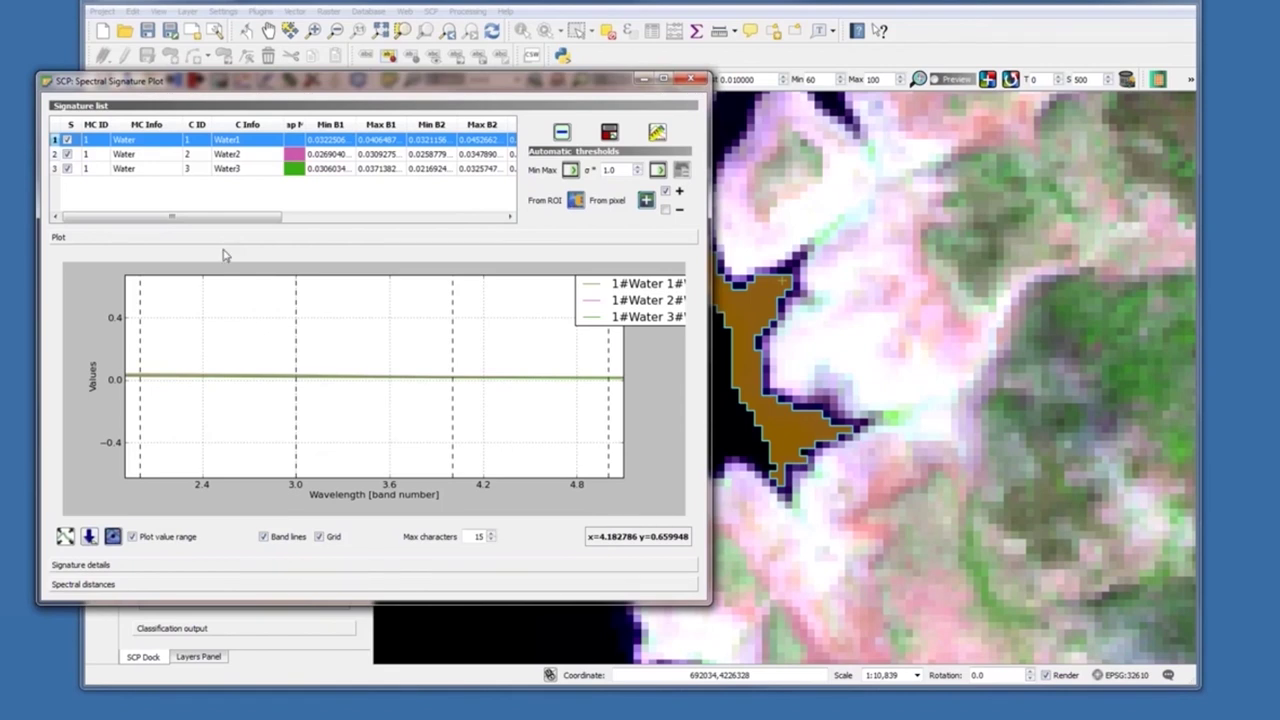
pyautogui.click(577, 202)
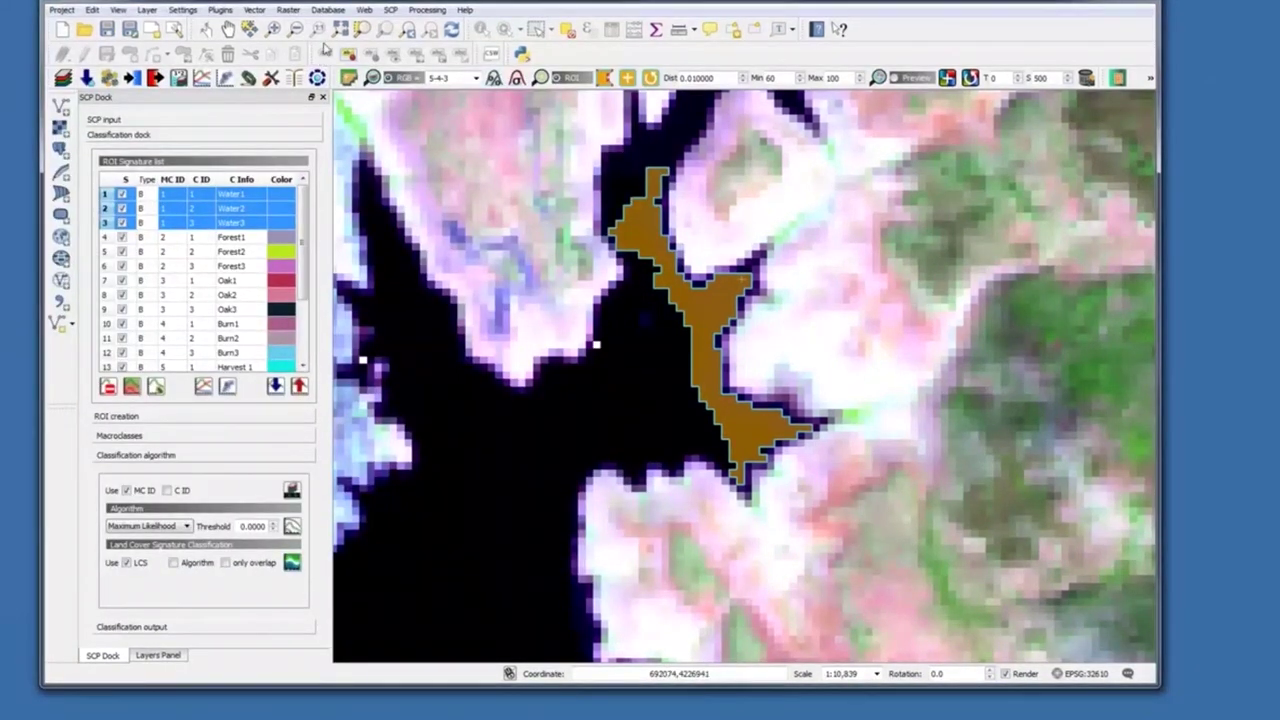
# Remove the existing classification preview and generate a new one around the reservoir
pyautogui.click(295, 29)
pyautogui.click(662, 330)
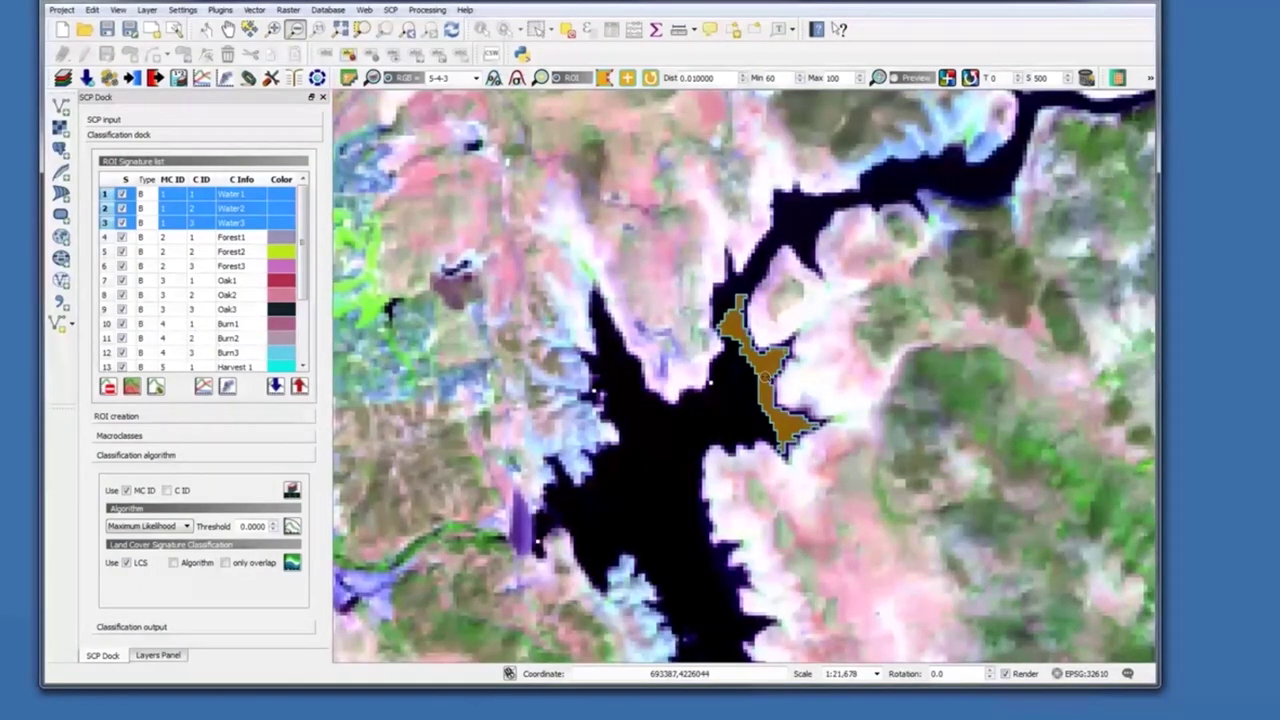
pyautogui.click(806, 414)
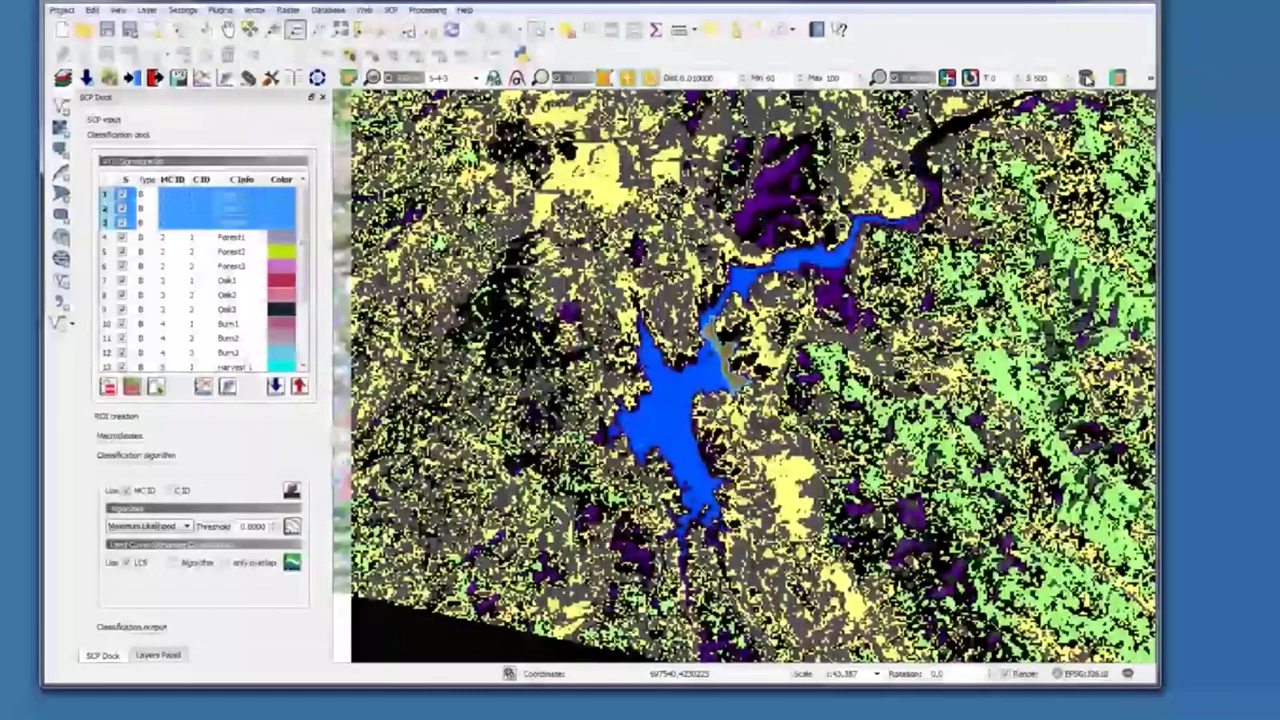
pyautogui.click(1086, 77)
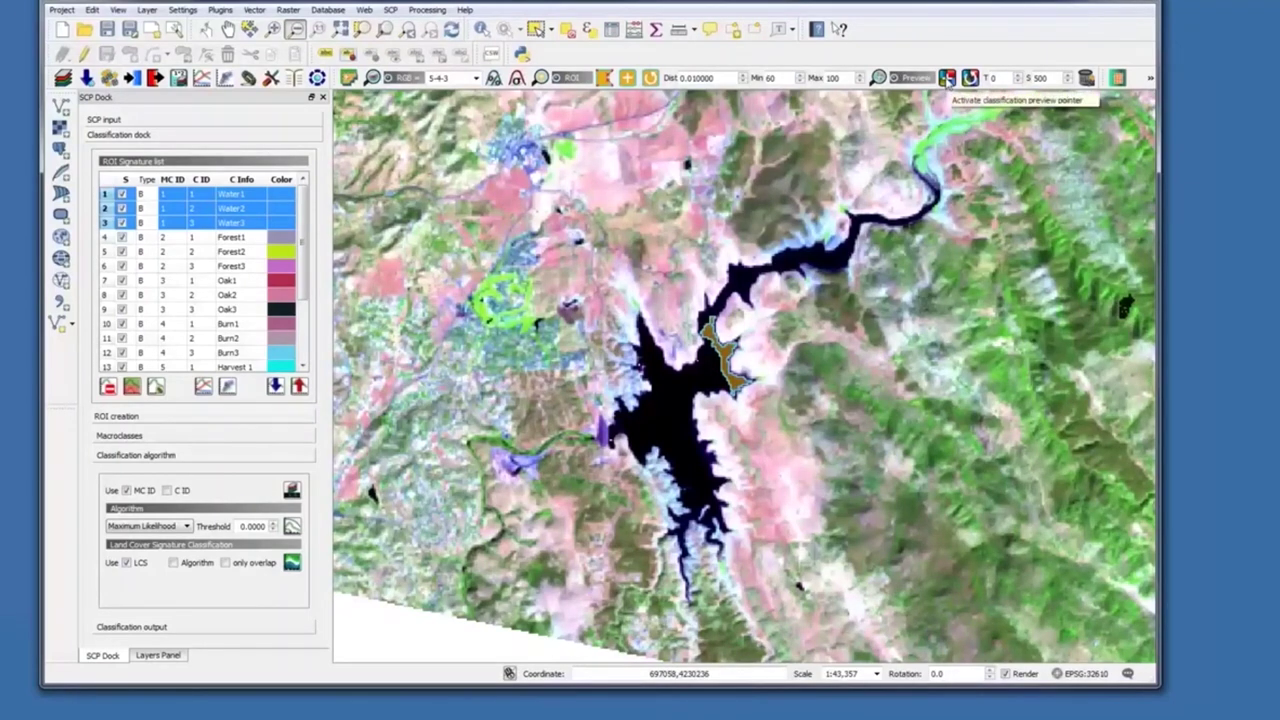
pyautogui.click(946, 80)
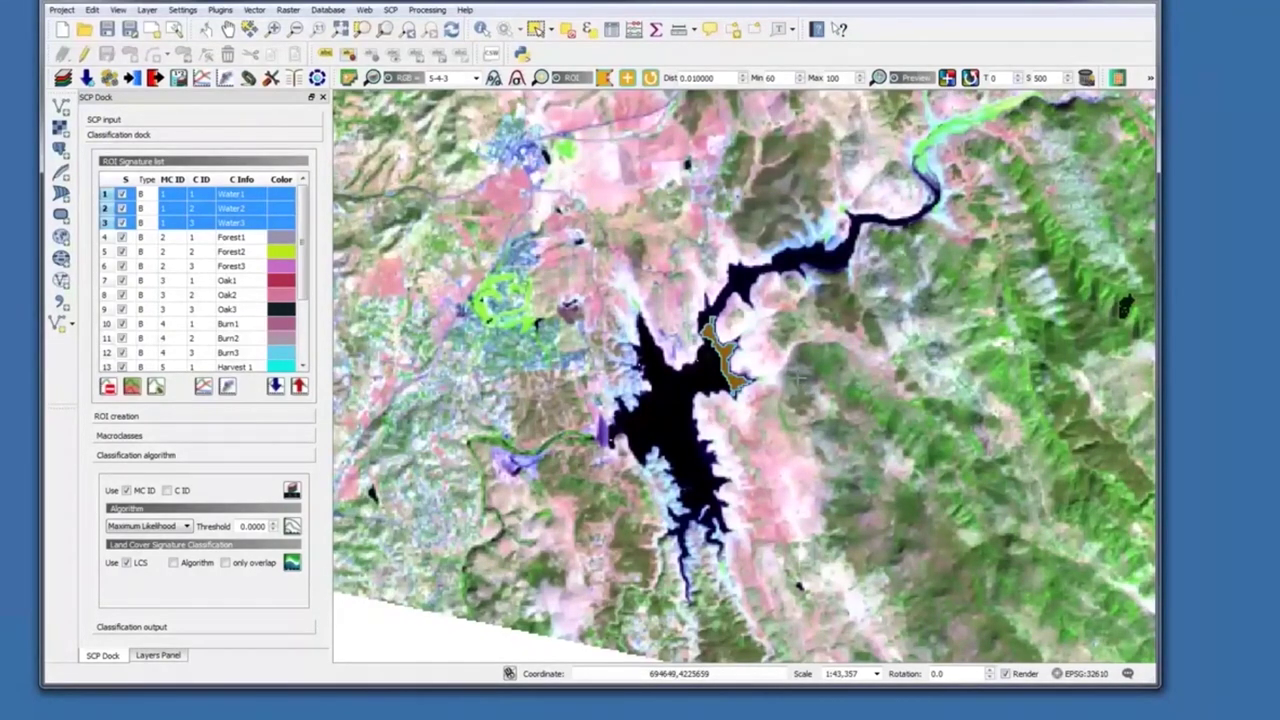
pyautogui.click(799, 375)
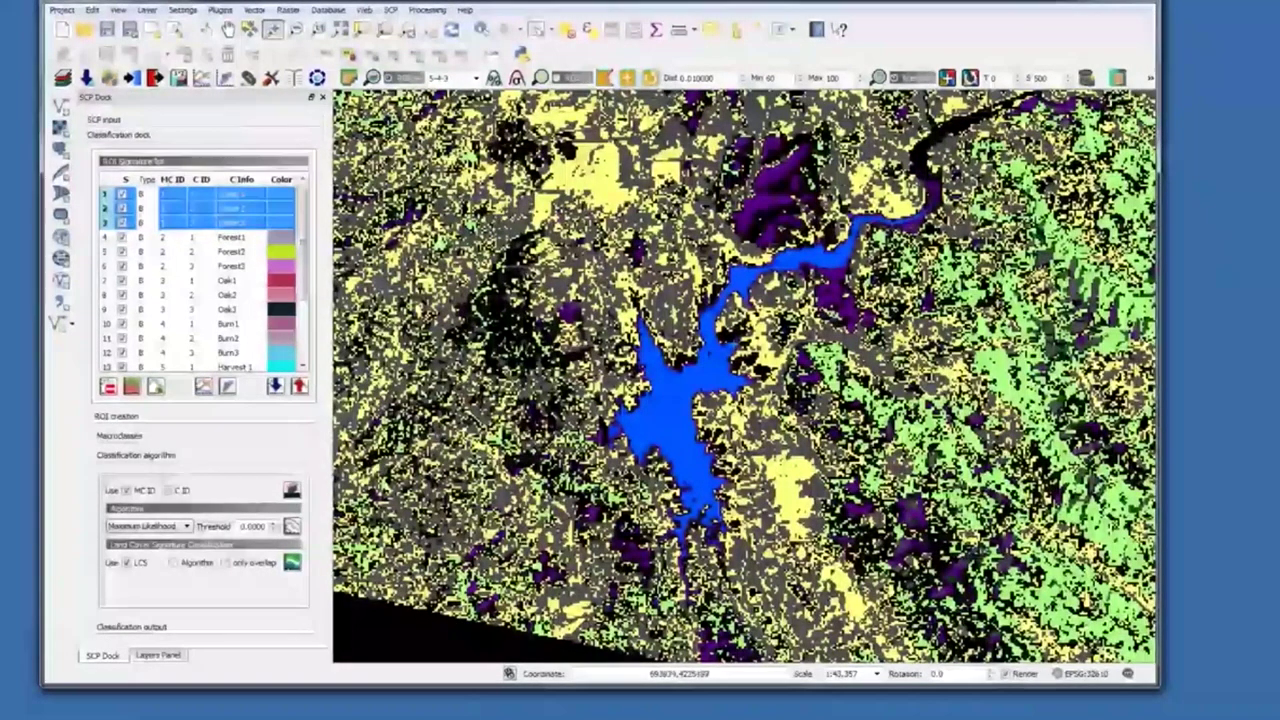
# Inspect the classification preview around the reservoir at close and wide scales, and compare it with the underlying imagery by hiding and reshowing it
pyautogui.moveTo(700, 316); pyautogui.dragTo(775, 420)
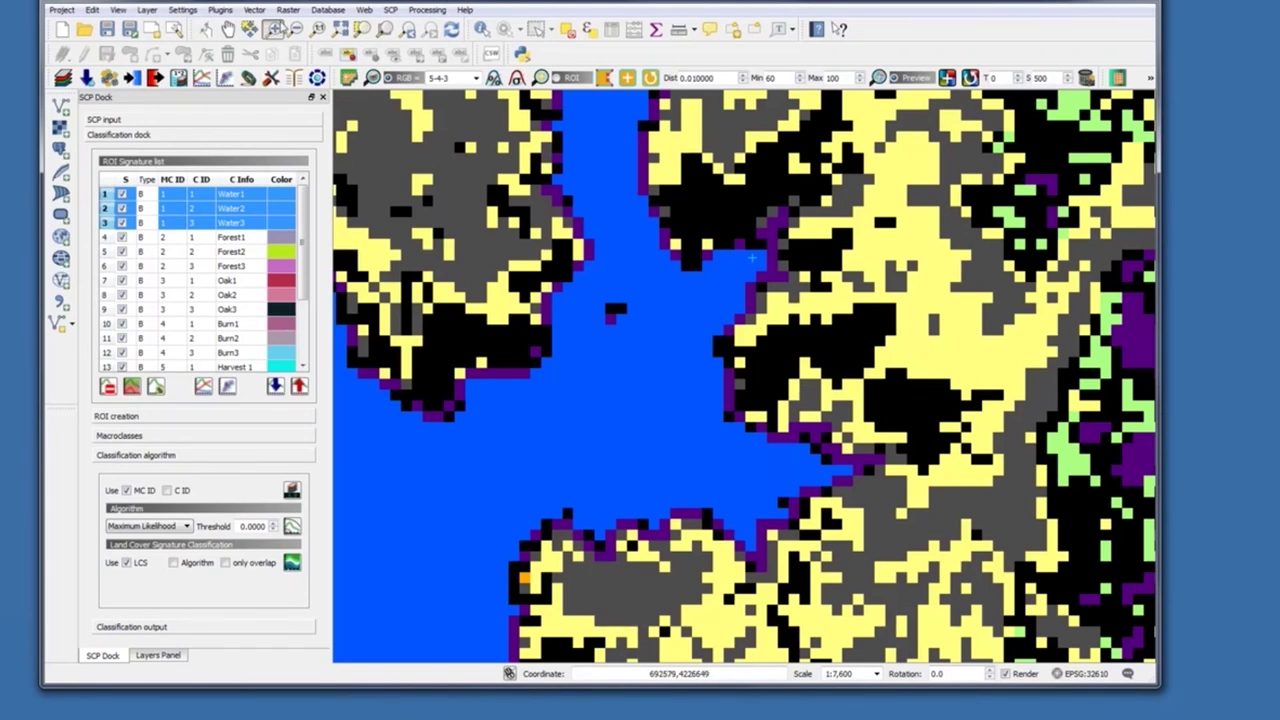
pyautogui.click(295, 29)
pyautogui.click(614, 336)
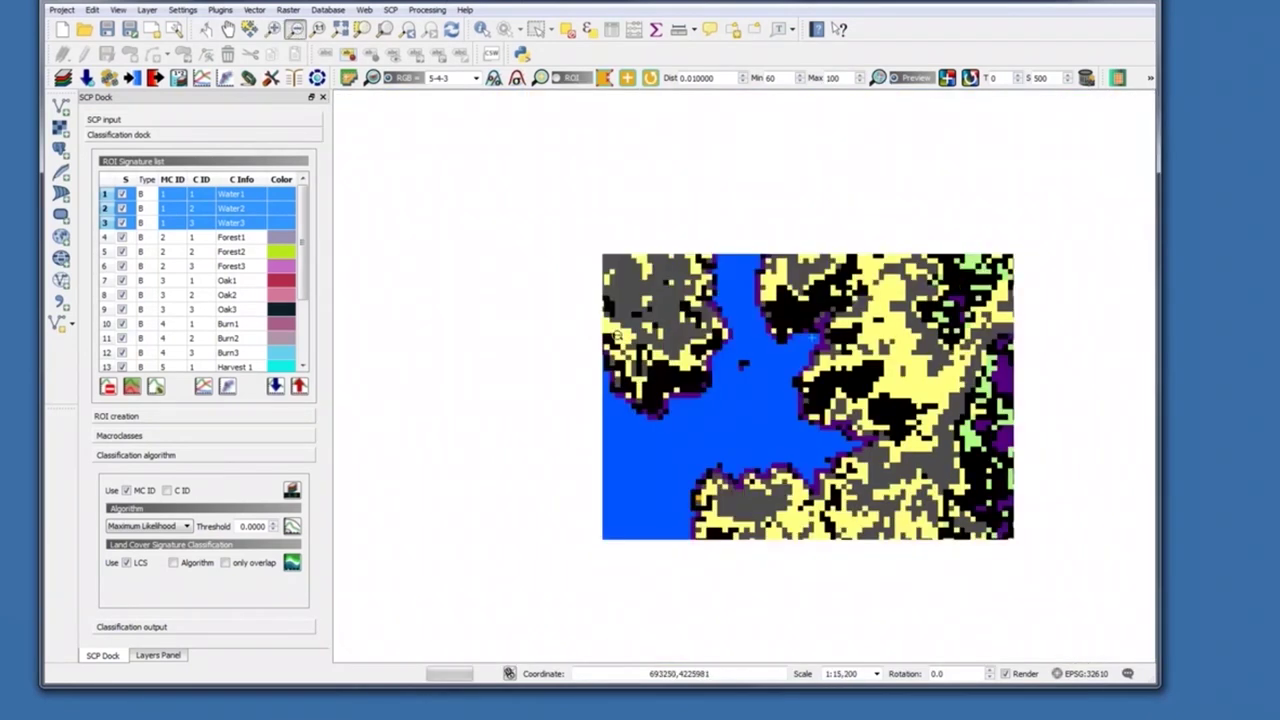
pyautogui.click(739, 410)
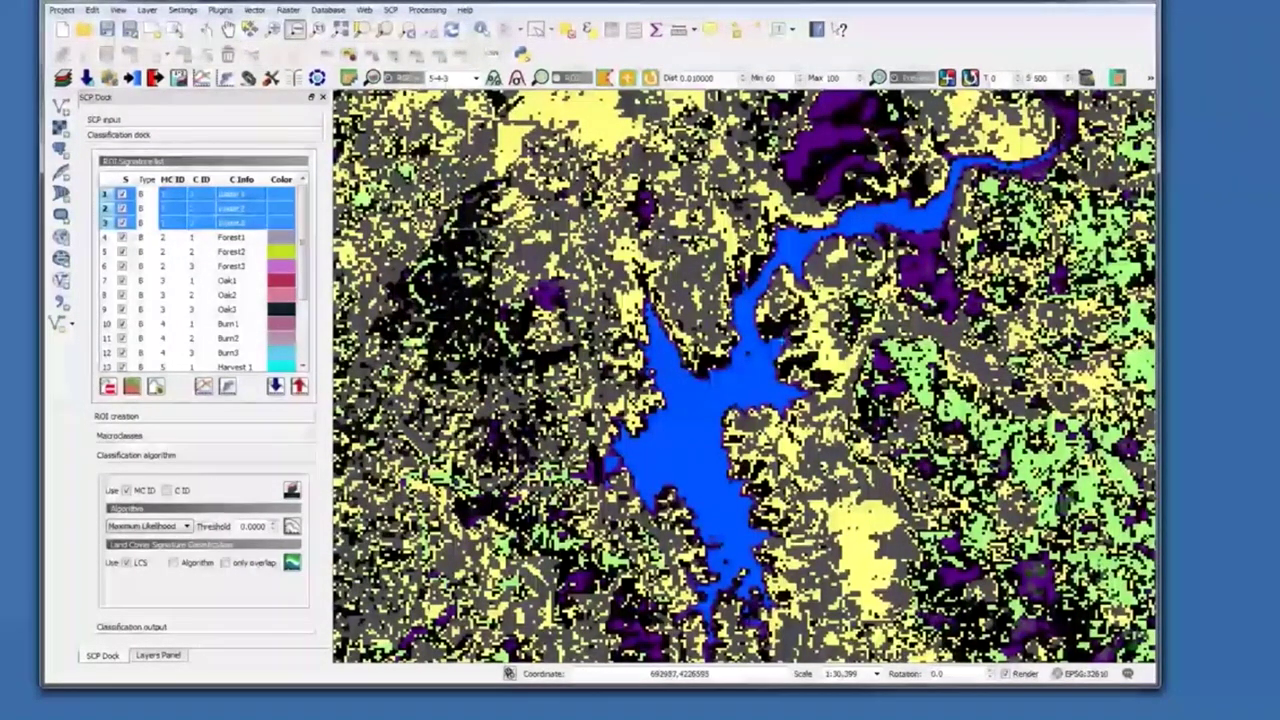
pyautogui.scroll(-1, 769, 438)
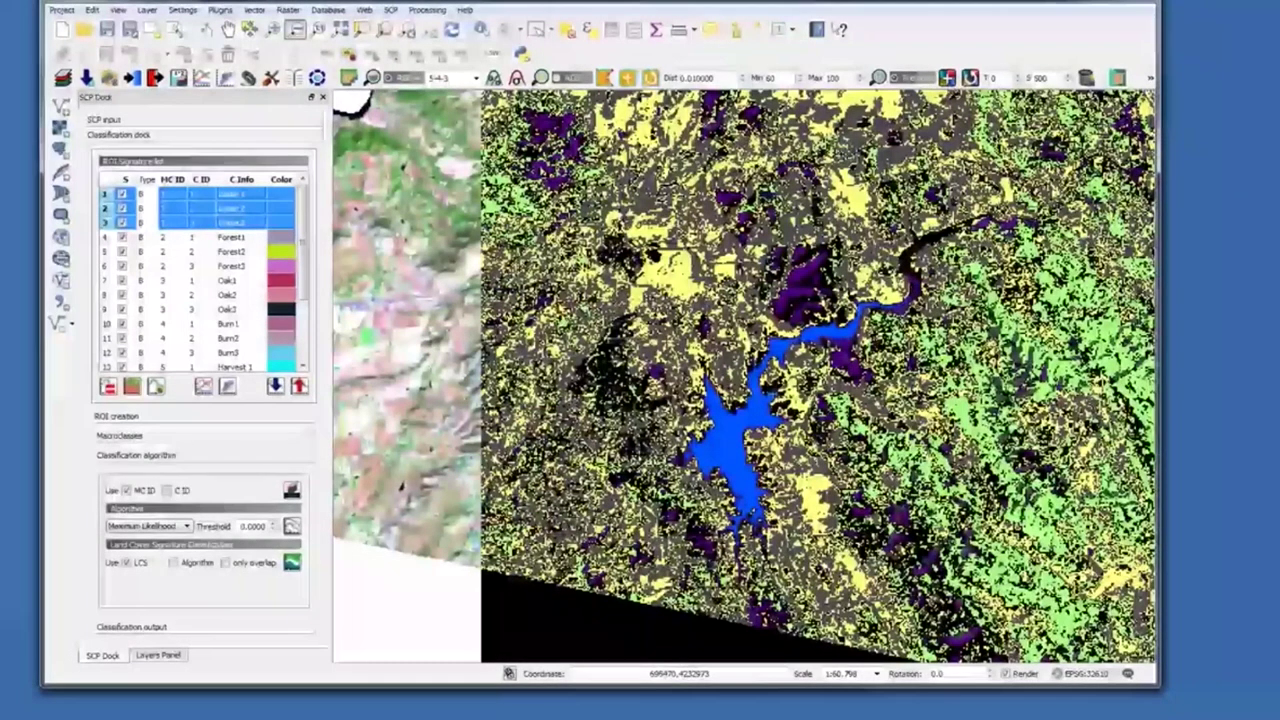
pyautogui.click(896, 80)
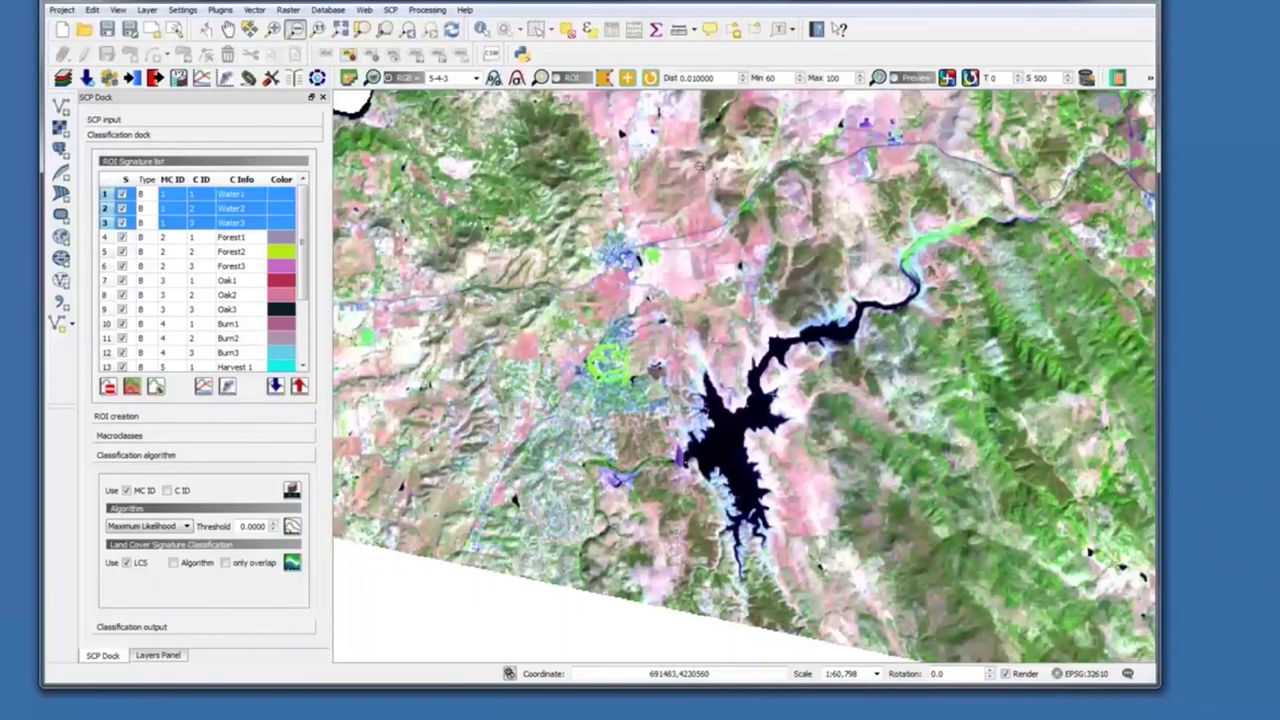
pyautogui.click(893, 80)
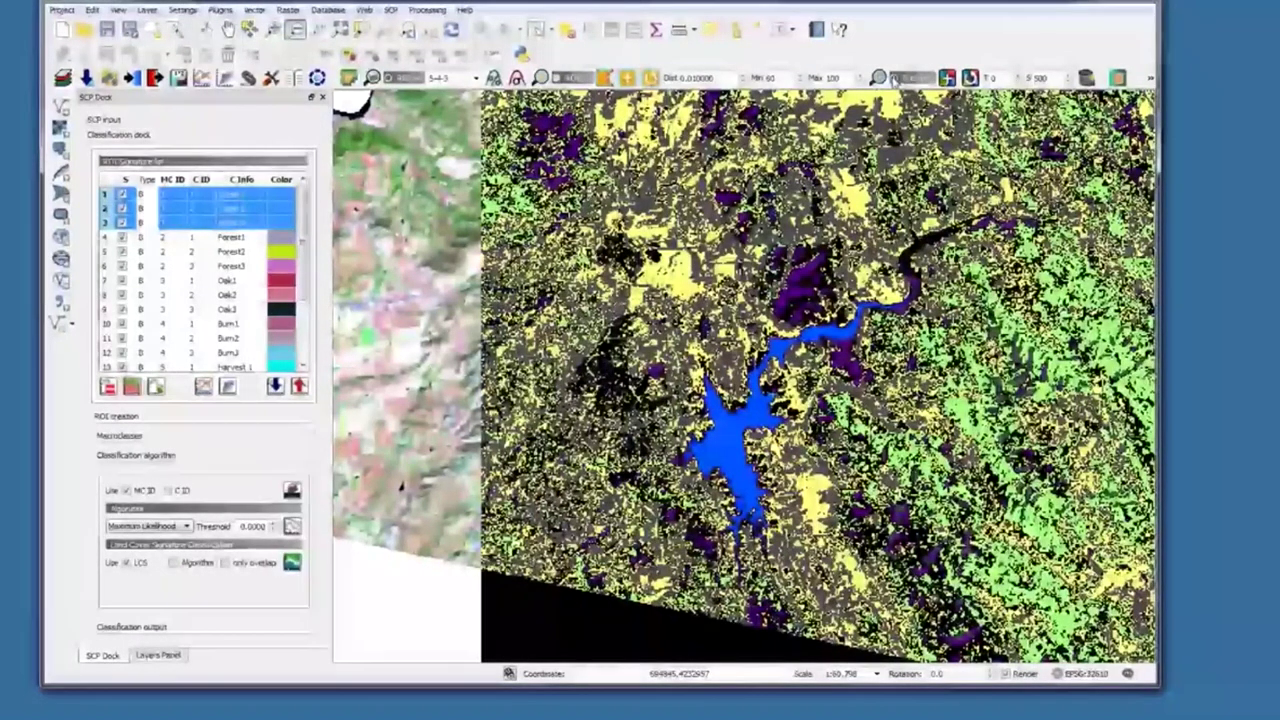
# Create a region-growing ROI over the small town's built-up area northwest of the reservoir, with a distance of 0.08
pyautogui.click(273, 29)
pyautogui.moveTo(550, 197); pyautogui.dragTo(701, 326)
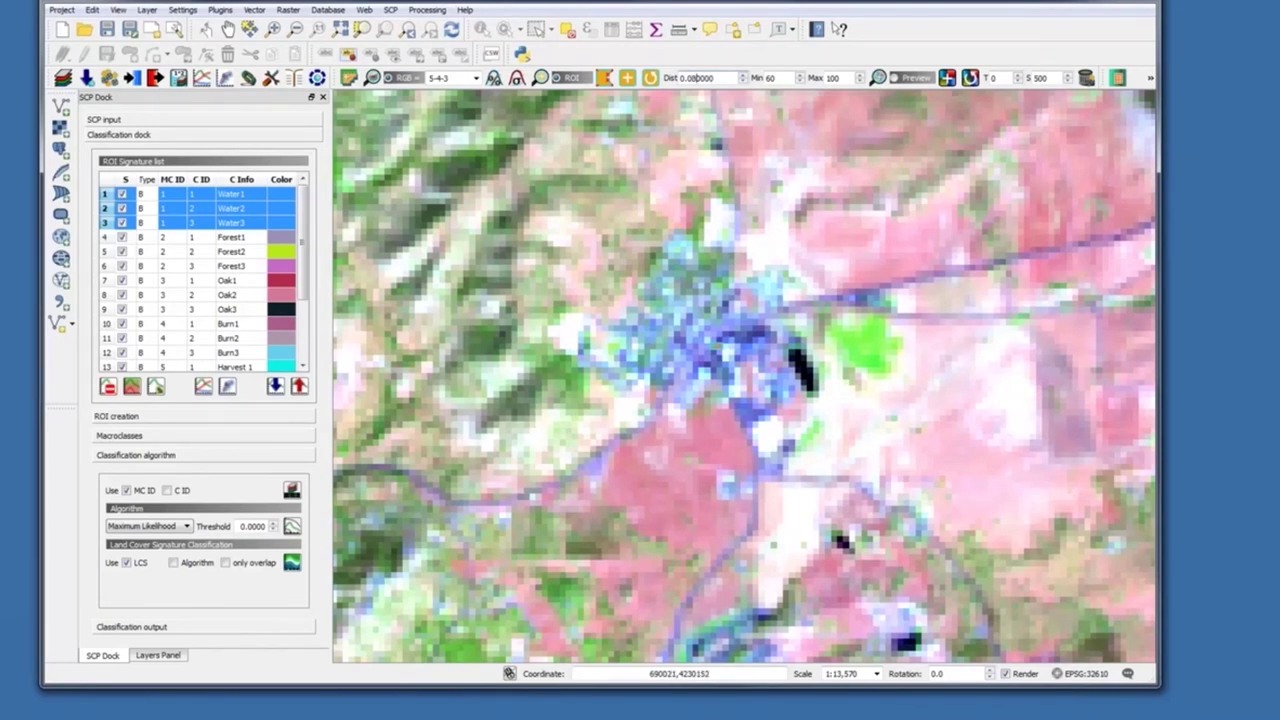
pyautogui.click(628, 80)
pyautogui.click(700, 335)
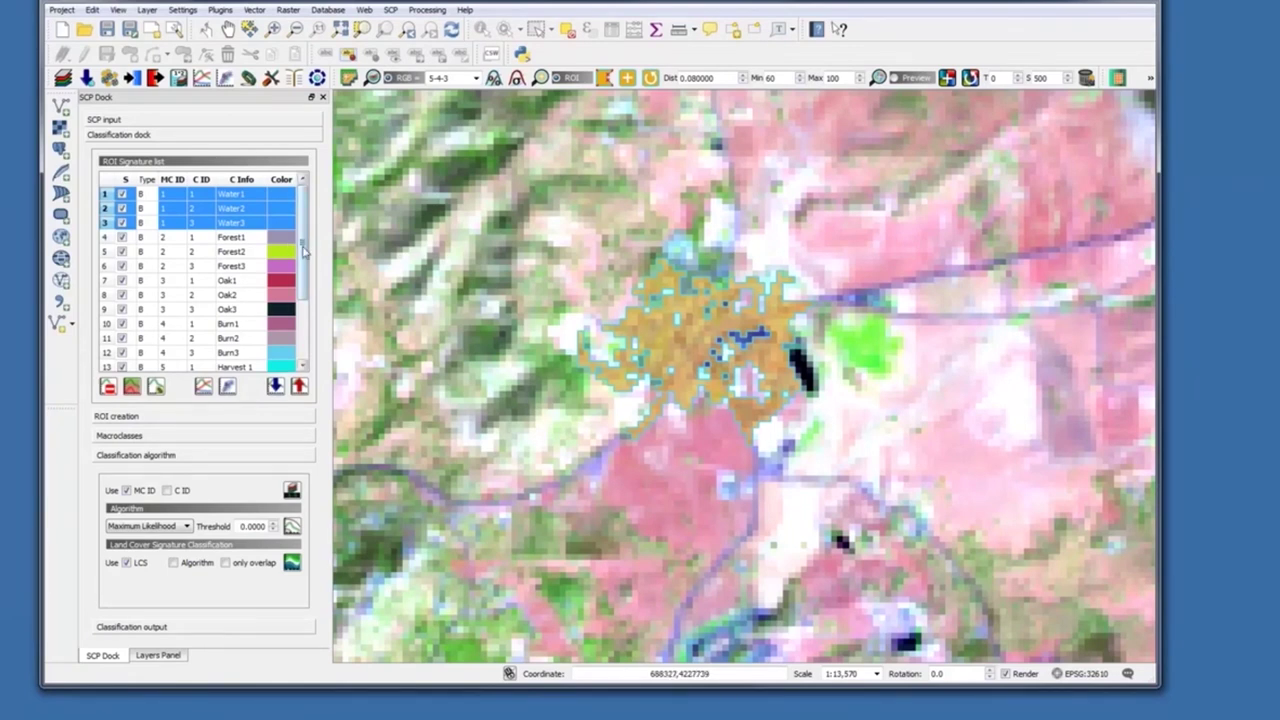
# Set the new ROI's macroclass to ID 7 with the name Urban, and its class ID to 1
pyautogui.moveTo(305, 250); pyautogui.dragTo(306, 332)
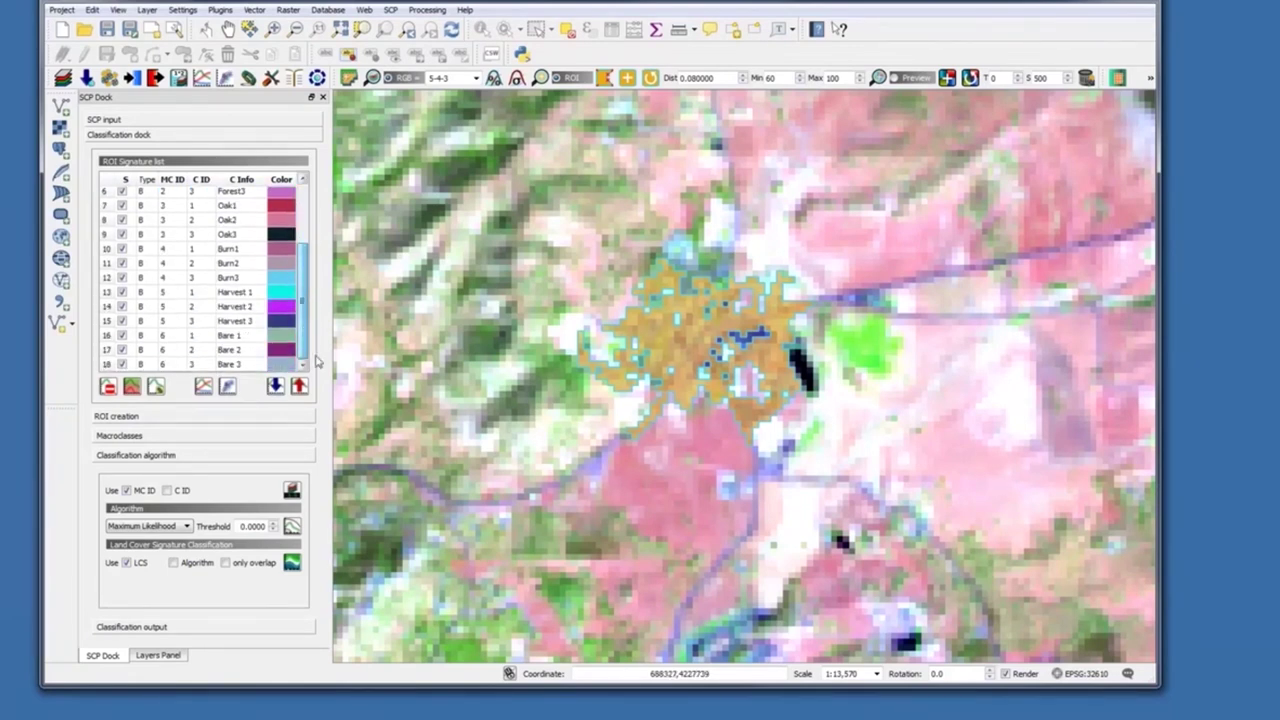
pyautogui.click(200, 416)
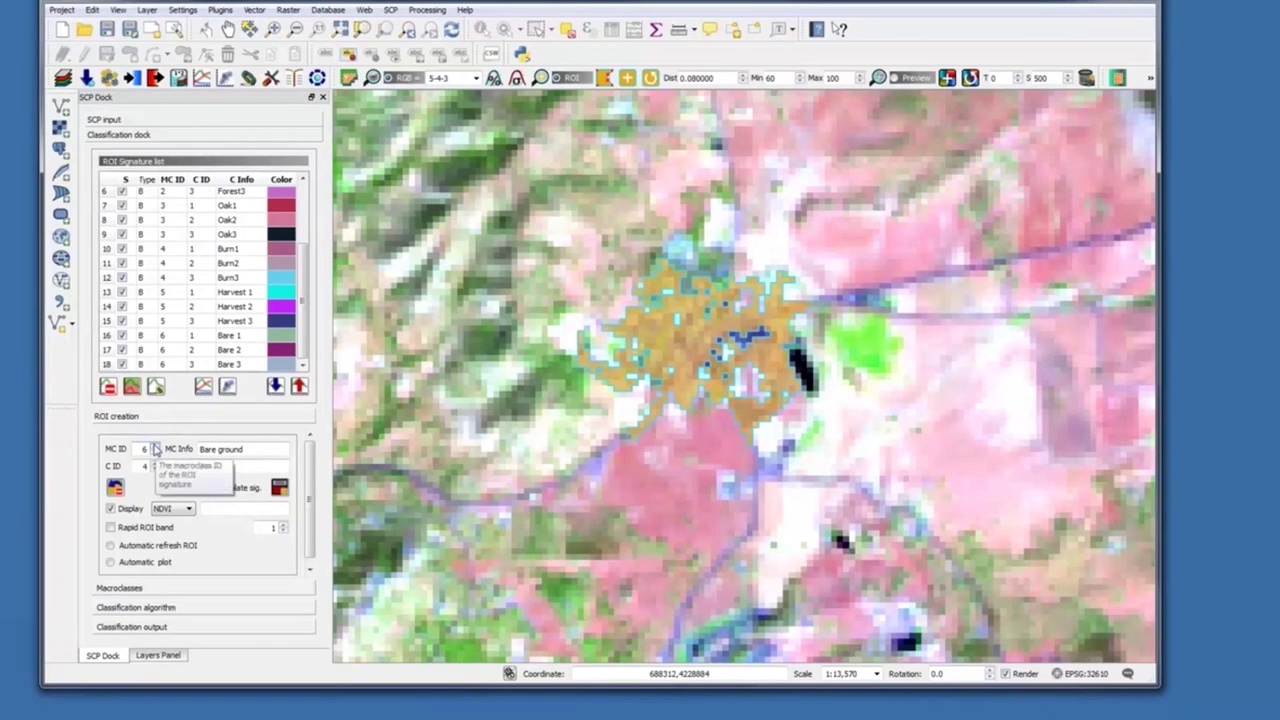
pyautogui.click(155, 451)
pyautogui.click(155, 448)
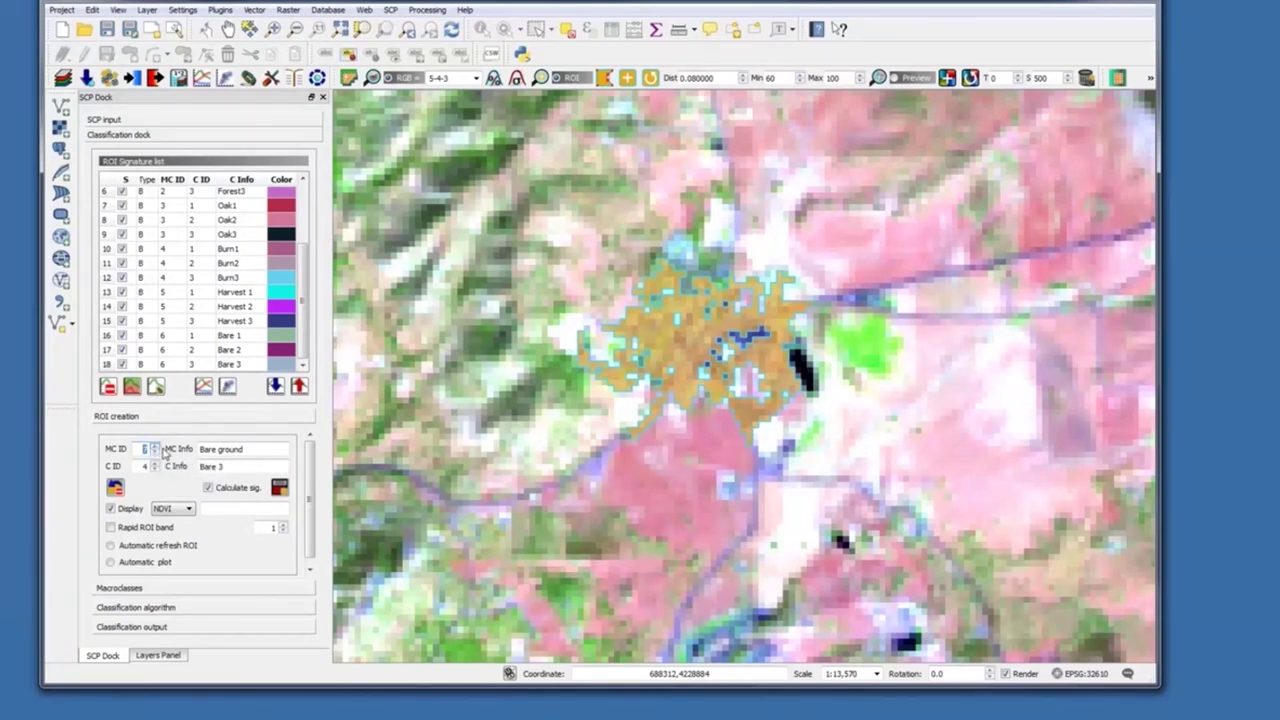
pyautogui.click(154, 468)
pyautogui.moveTo(245, 449); pyautogui.dragTo(199, 453)
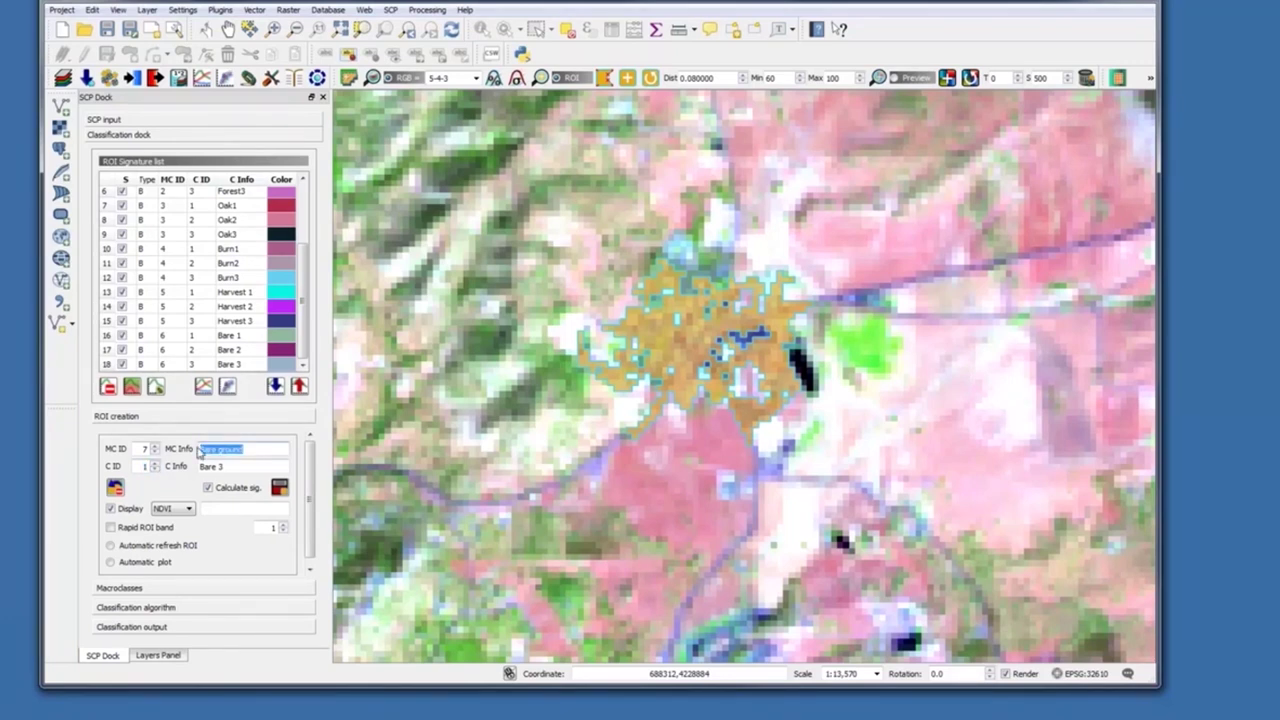
pyautogui.write('V')
pyautogui.write('rban')
# Name the class Urban1 and save the temporary town ROI to the training input with its signature
pyautogui.moveTo(226, 466); pyautogui.dragTo(187, 466)
pyautogui.write('Urban')
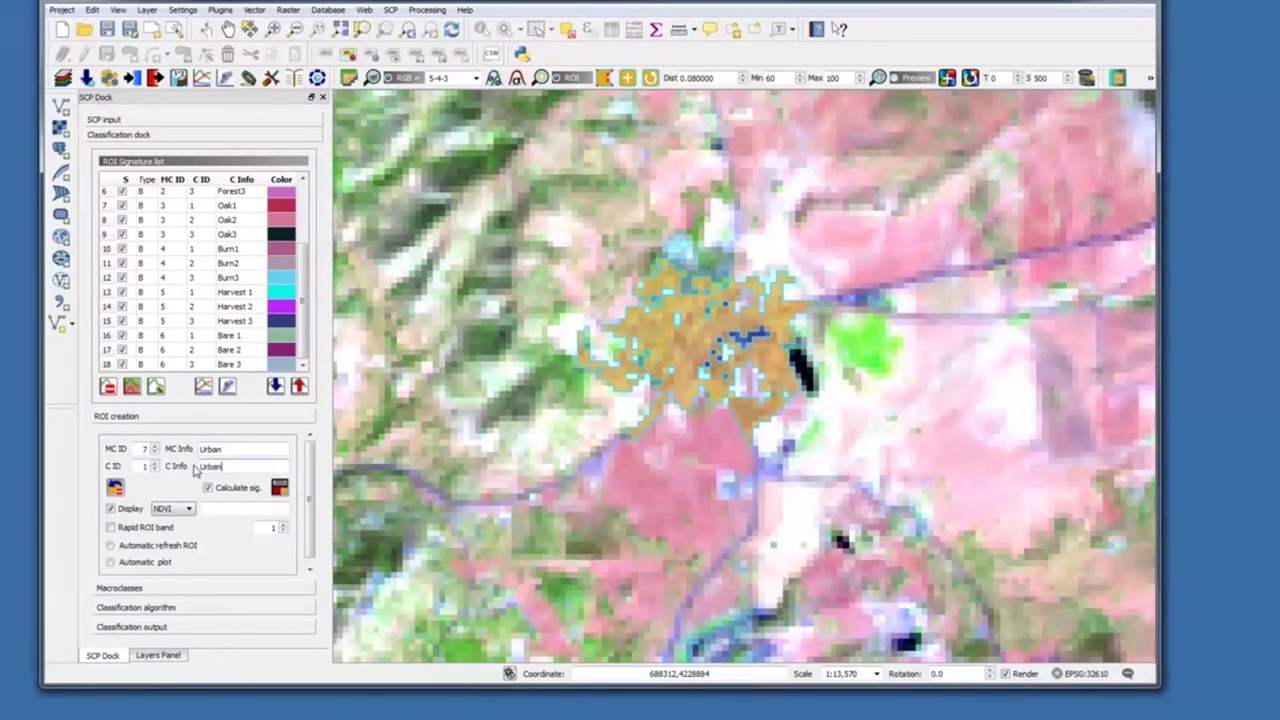
pyautogui.write('1')
pyautogui.click(279, 490)
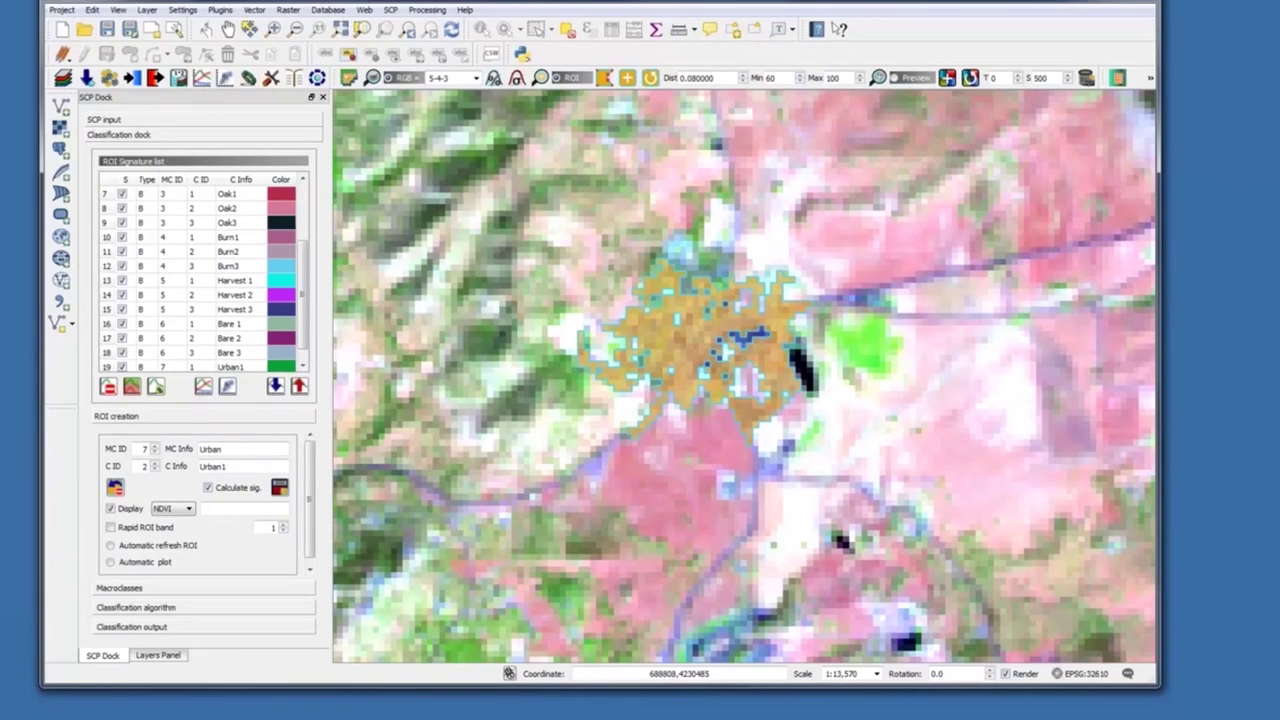
# Create a region-growing ROI over the bluish built-up area just north of the bright green ring south of town, and save it as Urban2
pyautogui.click(295, 29)
pyautogui.click(684, 421)
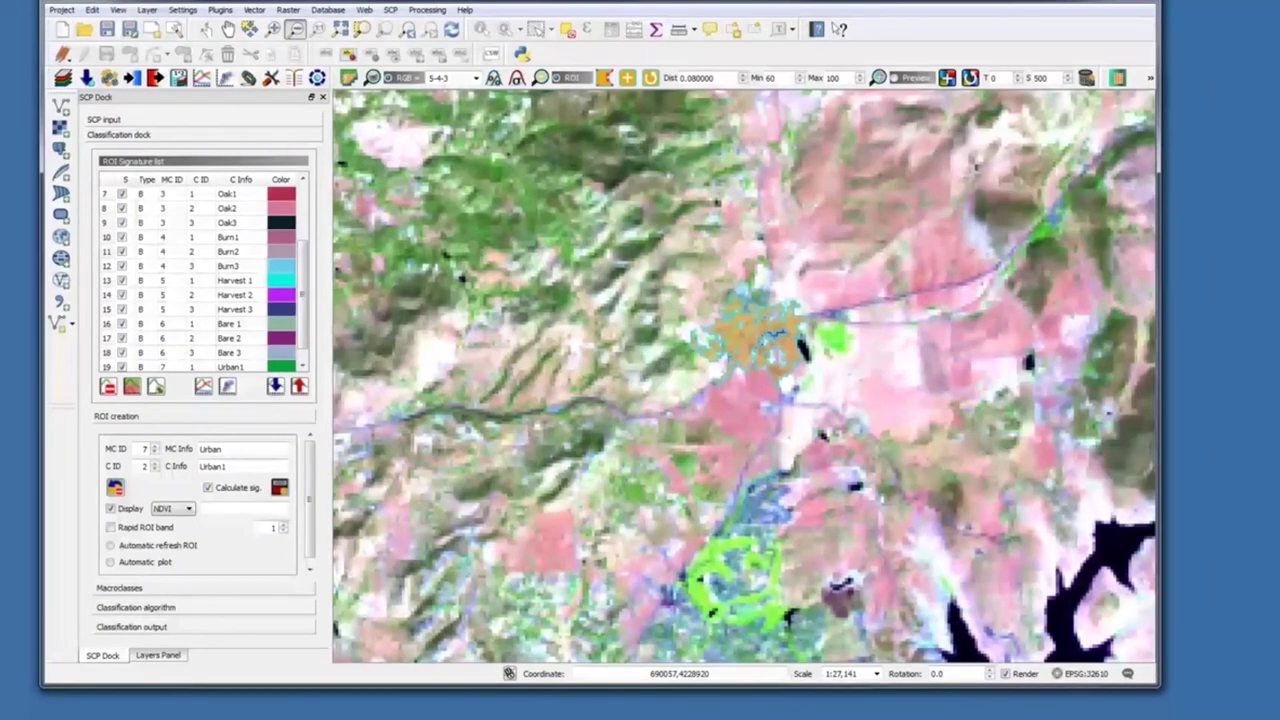
pyautogui.click(228, 30)
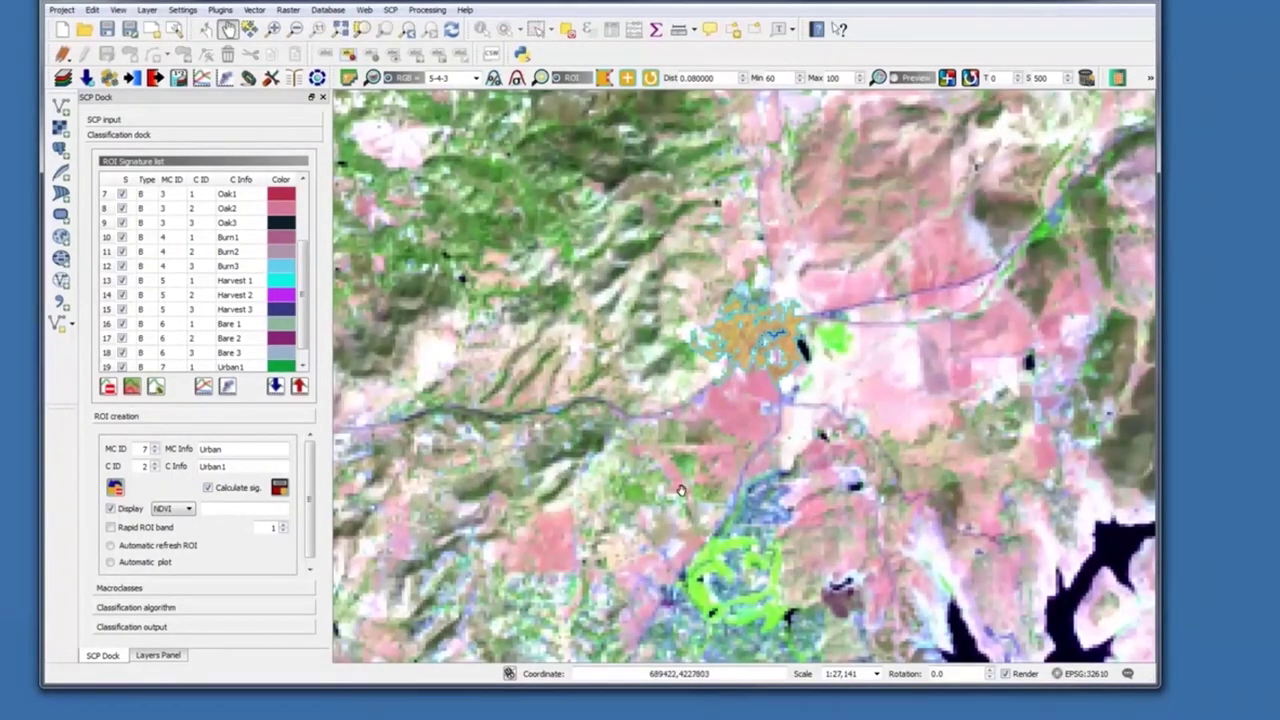
pyautogui.moveTo(681, 490); pyautogui.dragTo(608, 247)
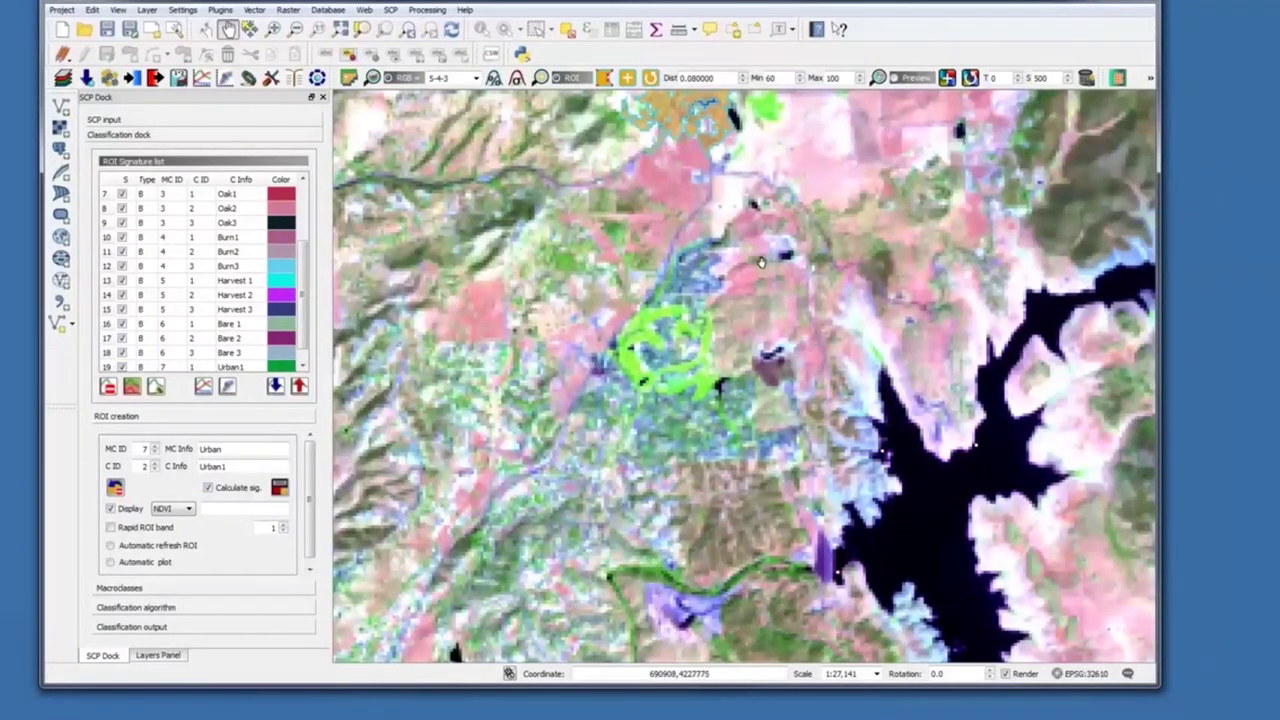
pyautogui.click(627, 78)
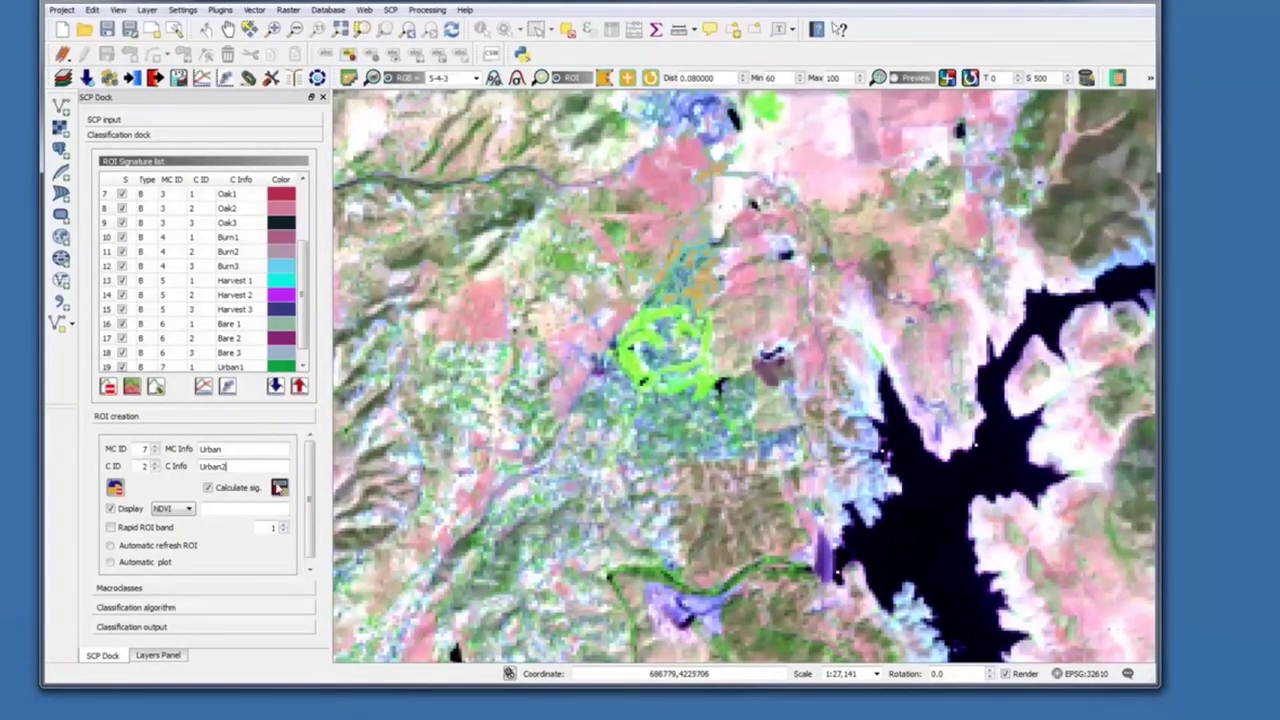
pyautogui.click(280, 489)
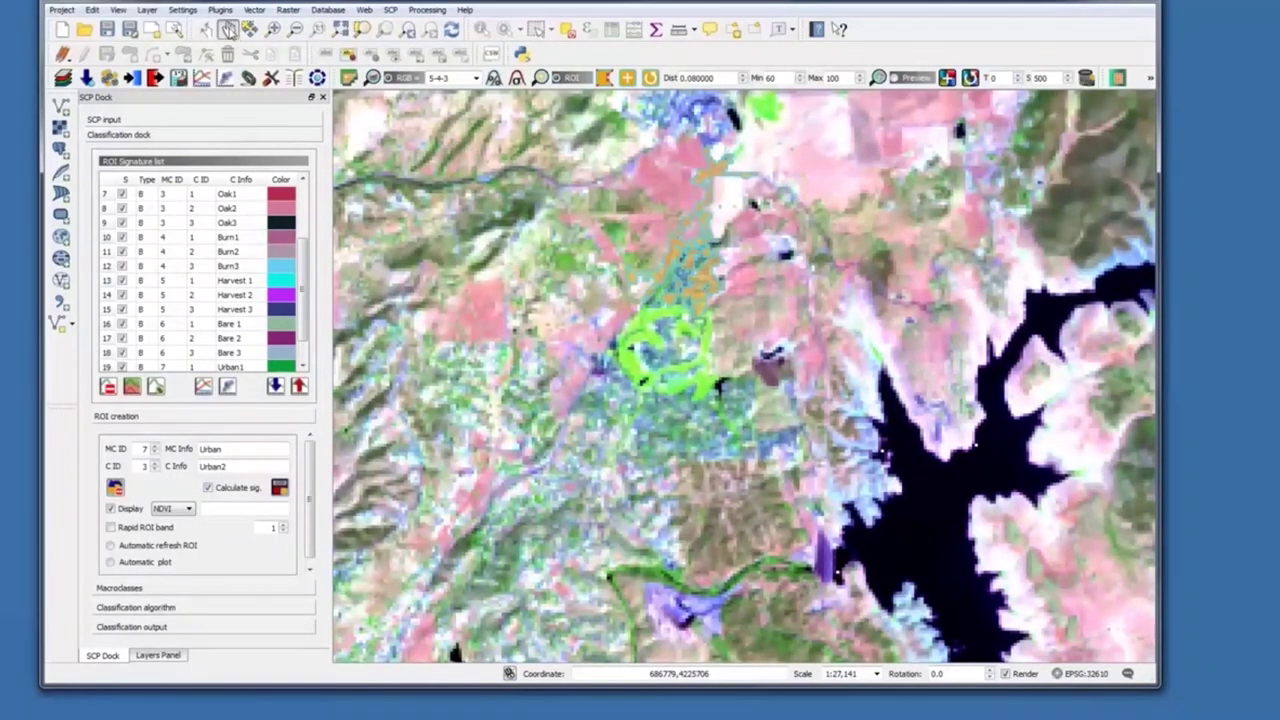
# Create a region-growing ROI with distance 0.04 on the blue patch southeast of the small dark lake in the eastern valley, and save it as Urban3
pyautogui.click(228, 29)
pyautogui.moveTo(754, 538); pyautogui.dragTo(736, 524)
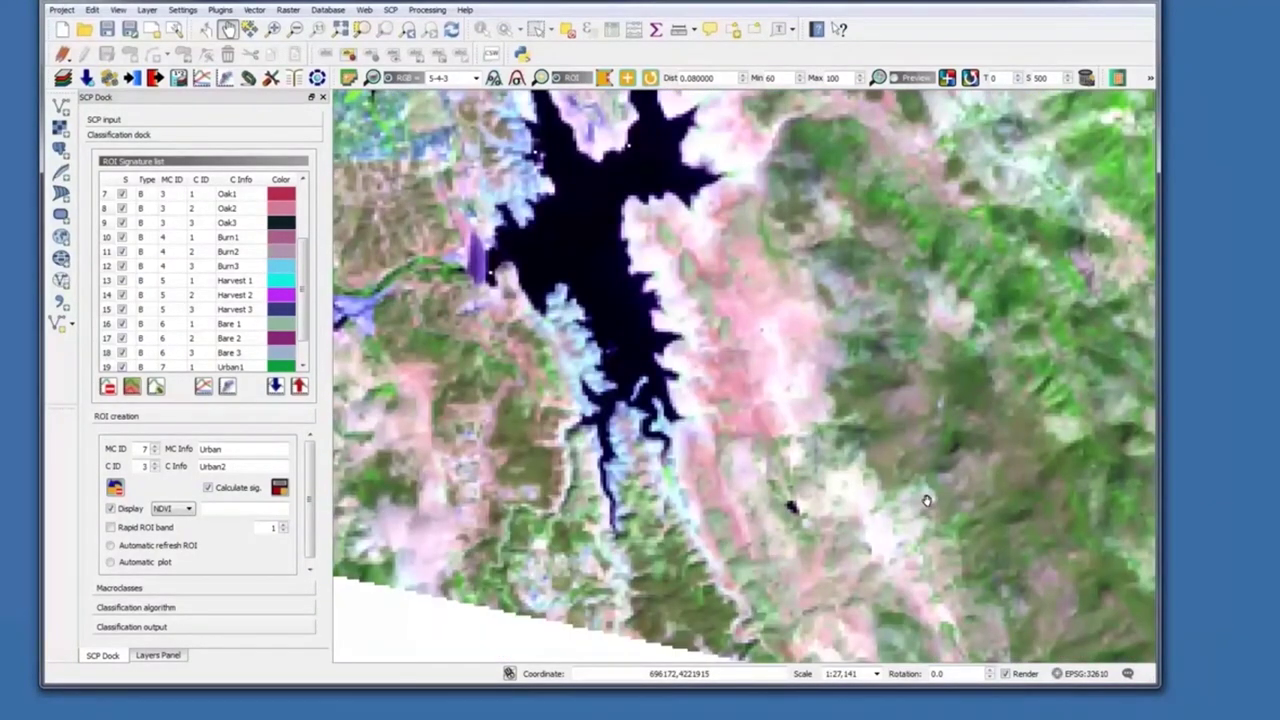
pyautogui.moveTo(926, 500); pyautogui.dragTo(536, 371)
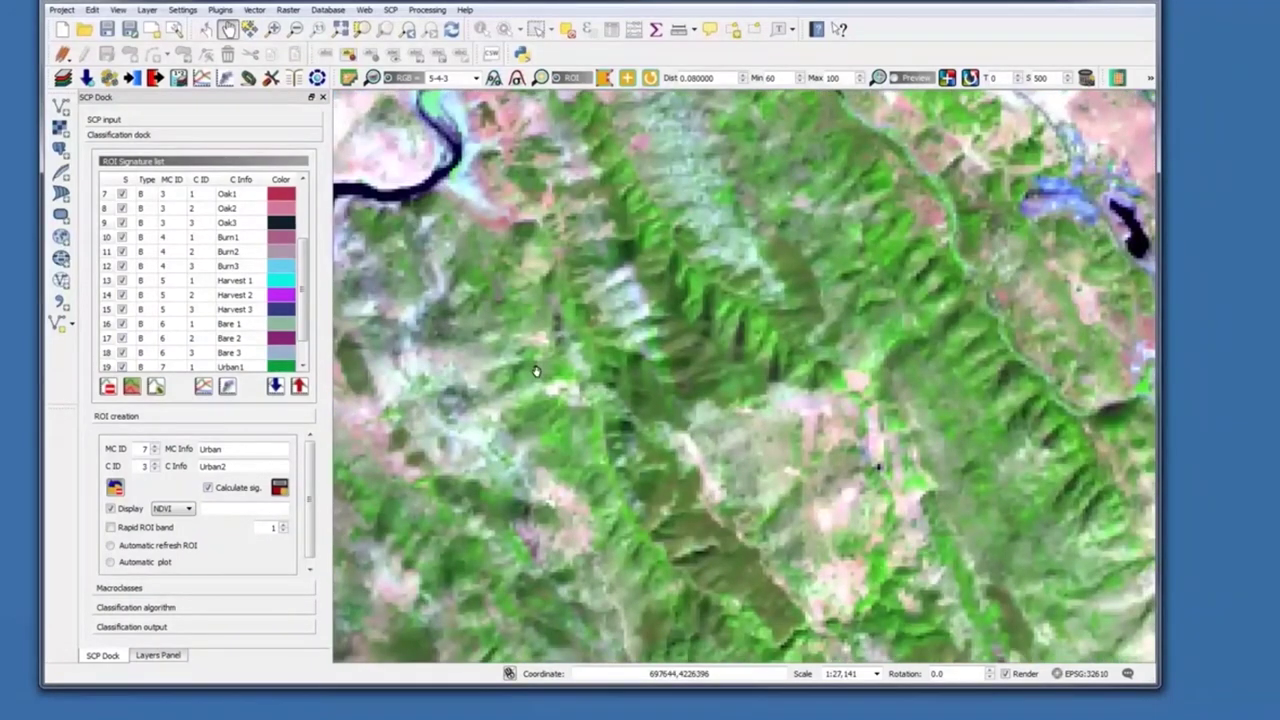
pyautogui.moveTo(996, 246); pyautogui.dragTo(536, 371)
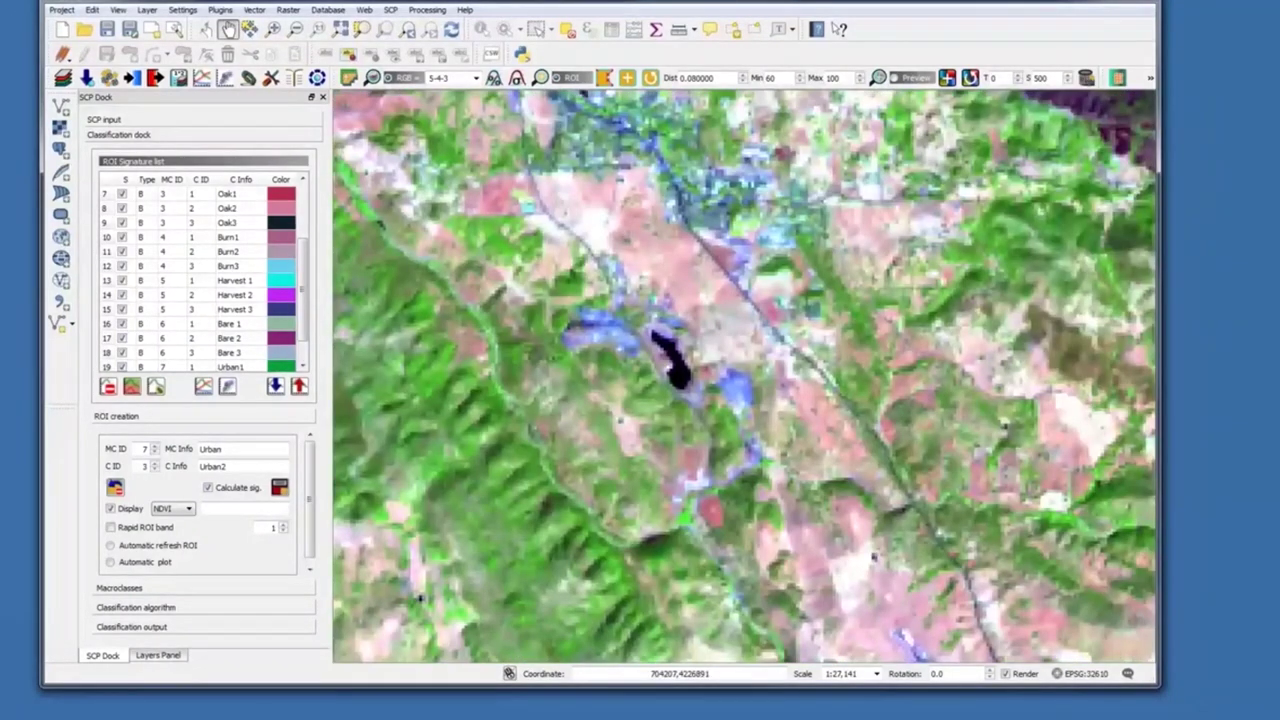
pyautogui.moveTo(753, 268); pyautogui.dragTo(708, 388)
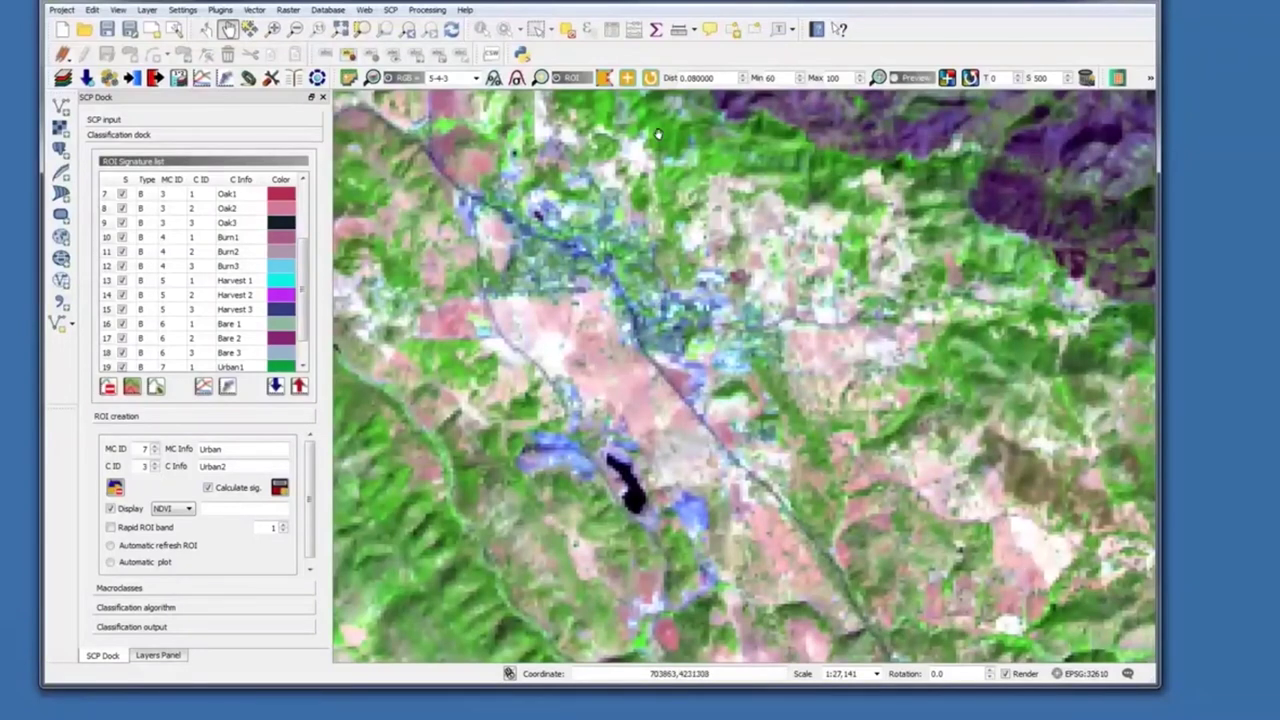
pyautogui.click(627, 80)
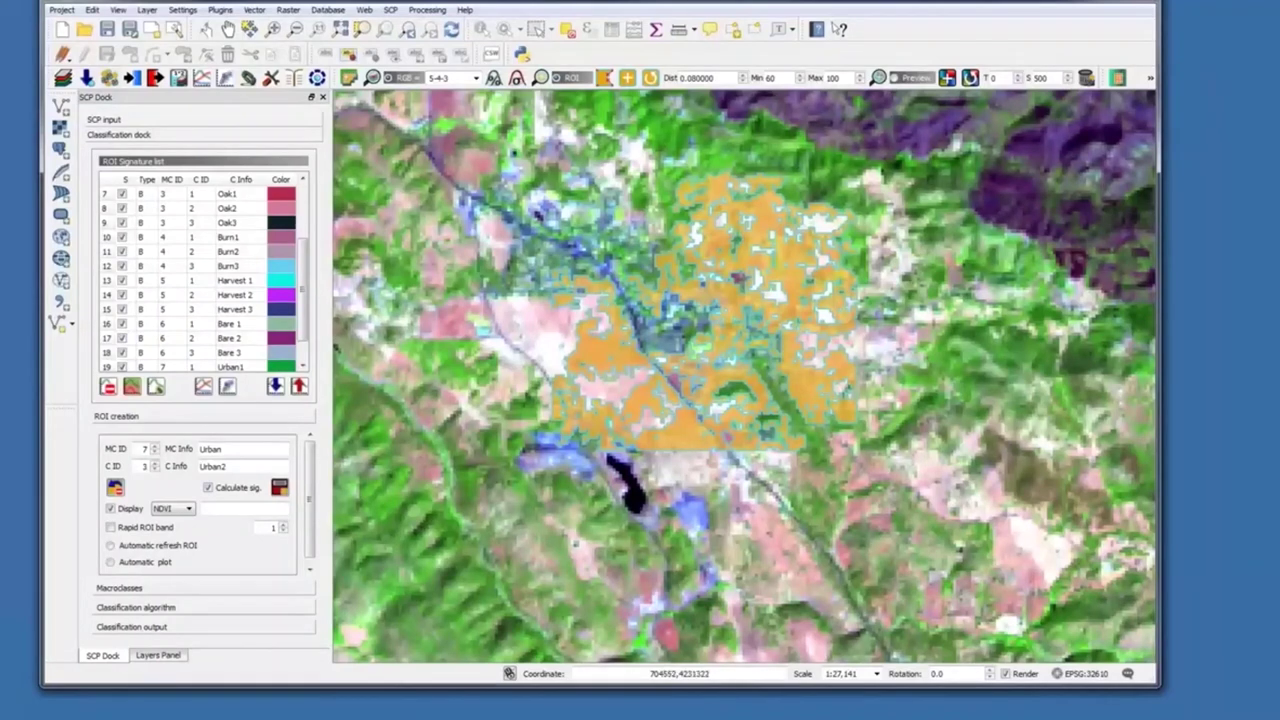
pyautogui.click(692, 78)
pyautogui.press('BackSpace')
pyautogui.write('4')
pyautogui.click(690, 512)
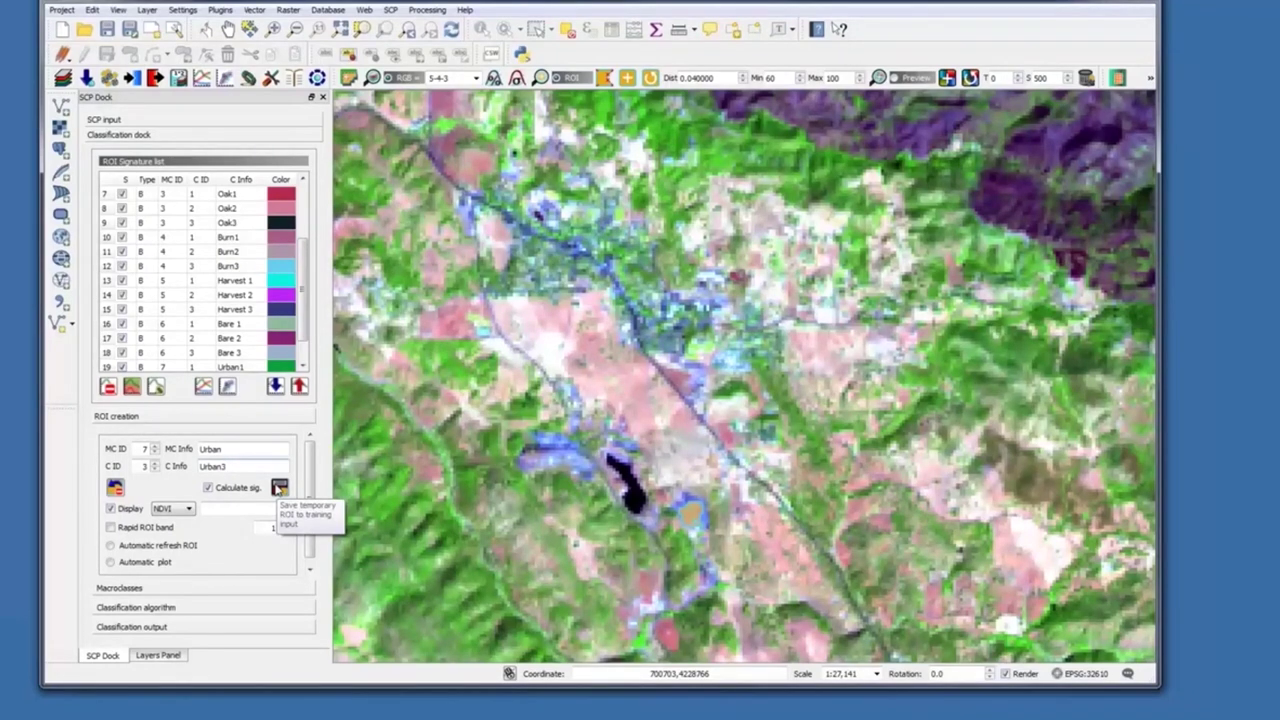
pyautogui.click(279, 487)
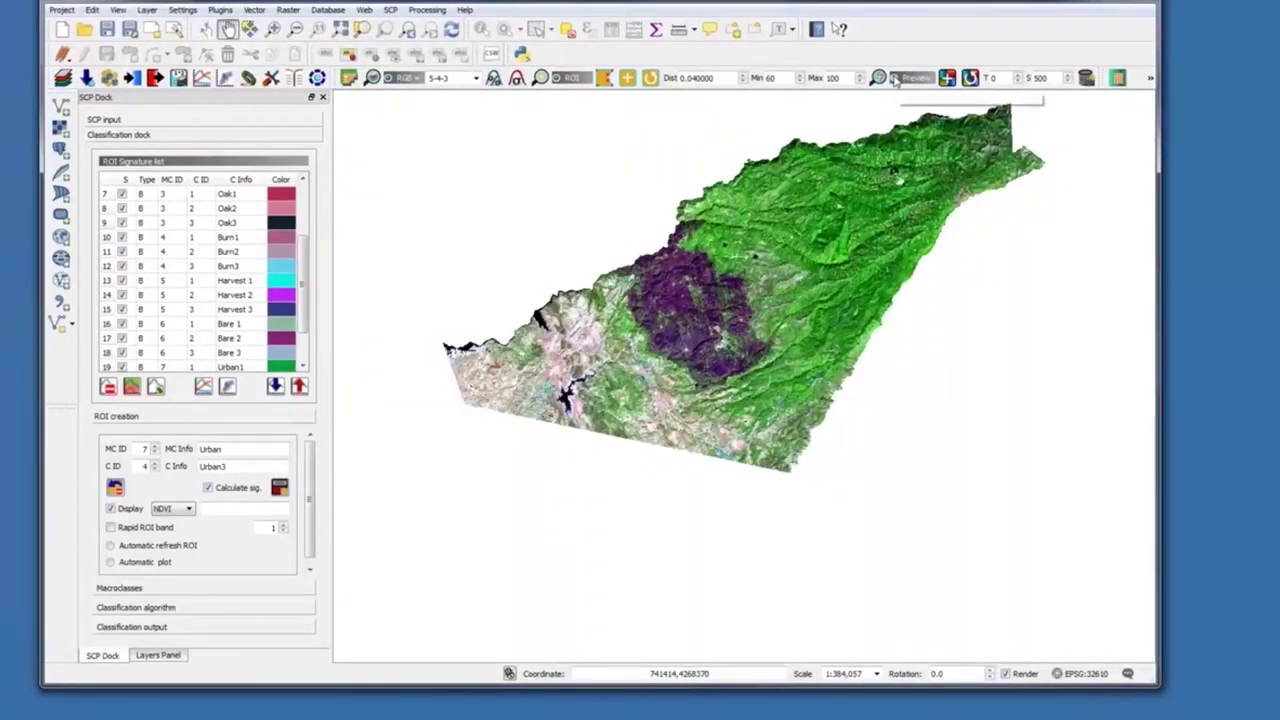
# Remove the old classification preview and generate a new one around the reservoir that includes the Urban signatures
pyautogui.click(896, 82)
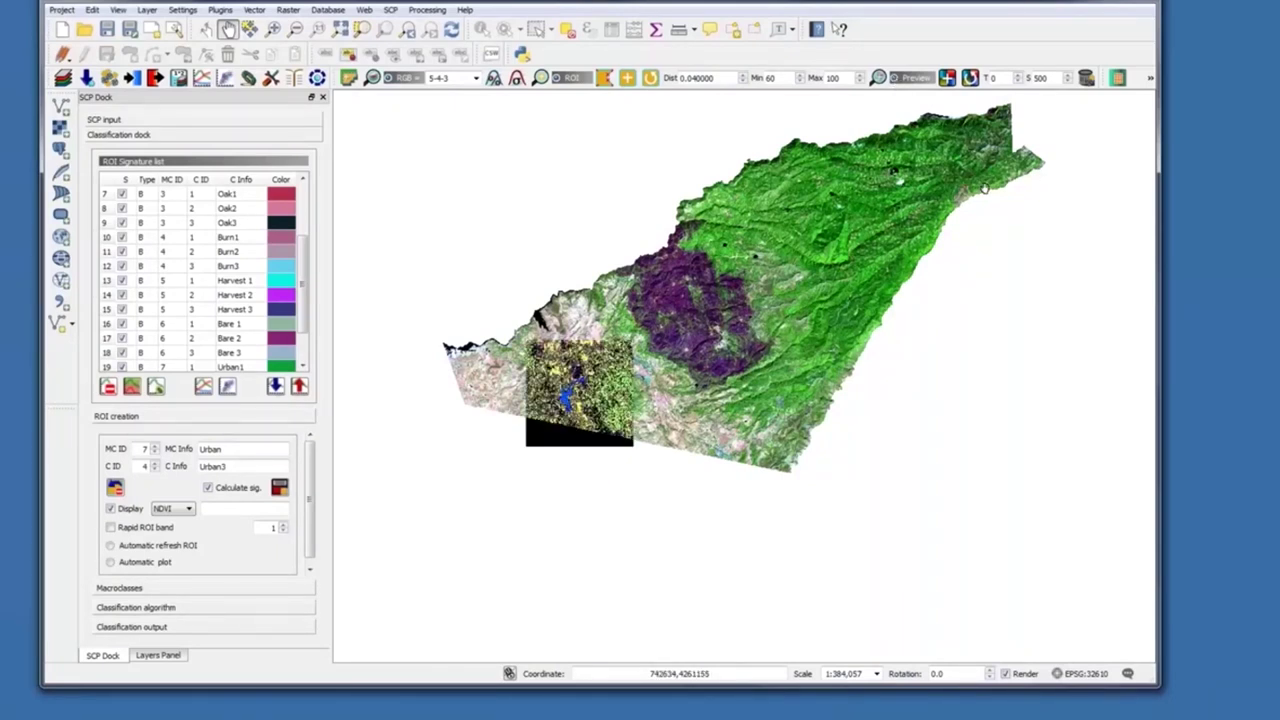
pyautogui.click(1086, 78)
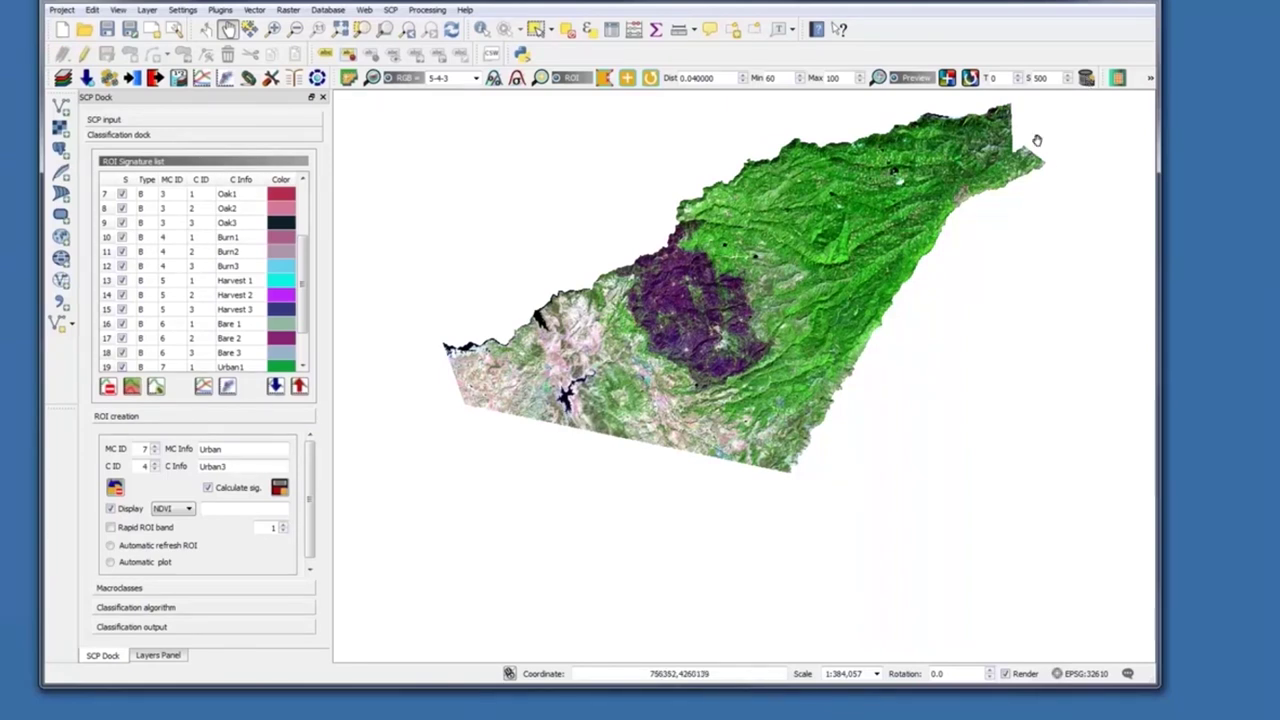
pyautogui.click(947, 79)
pyautogui.click(571, 380)
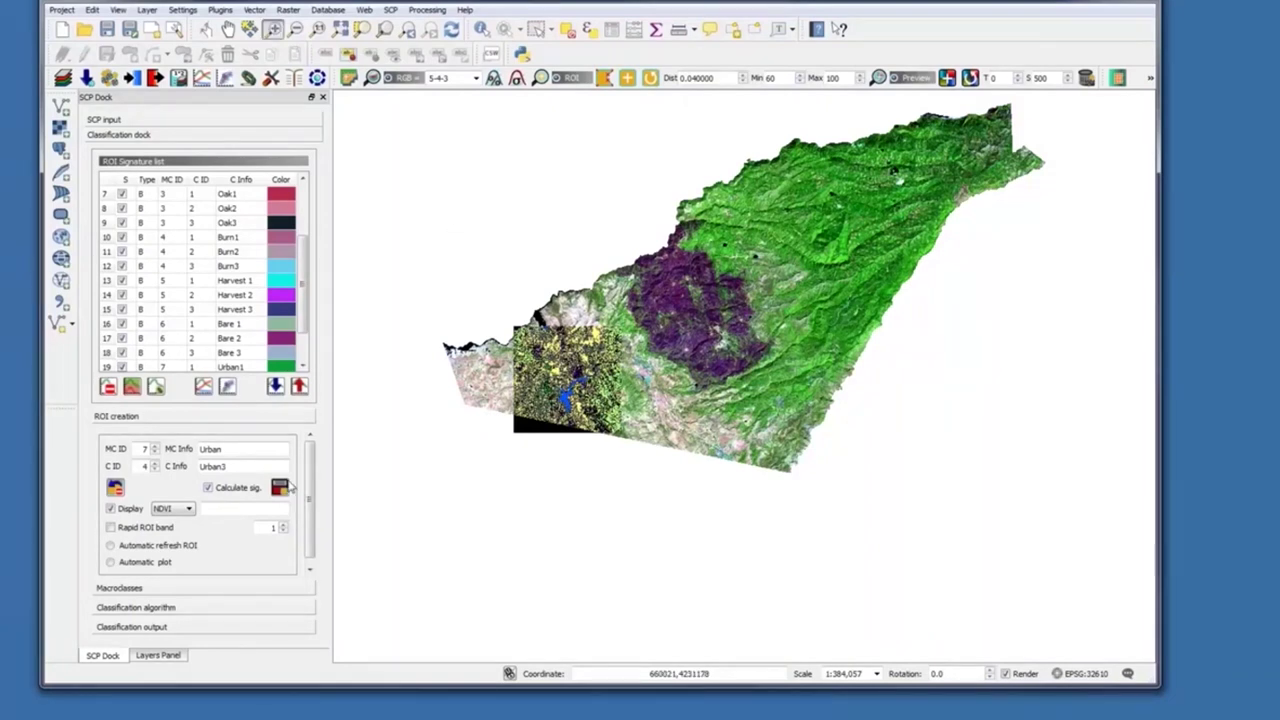
# Change the Urban macroclass colour to light lavender (red 170, green 170, blue 255)
pyautogui.click(137, 590)
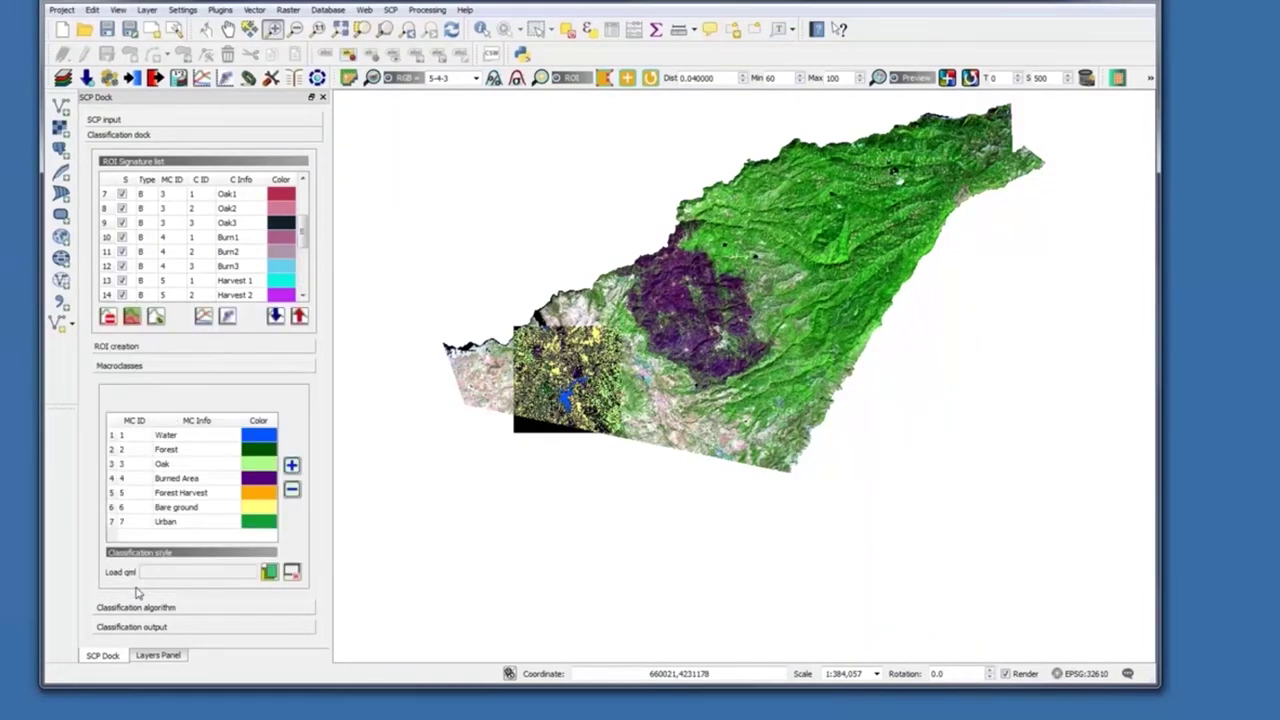
pyautogui.click(261, 523)
pyautogui.doubleClick(262, 525)
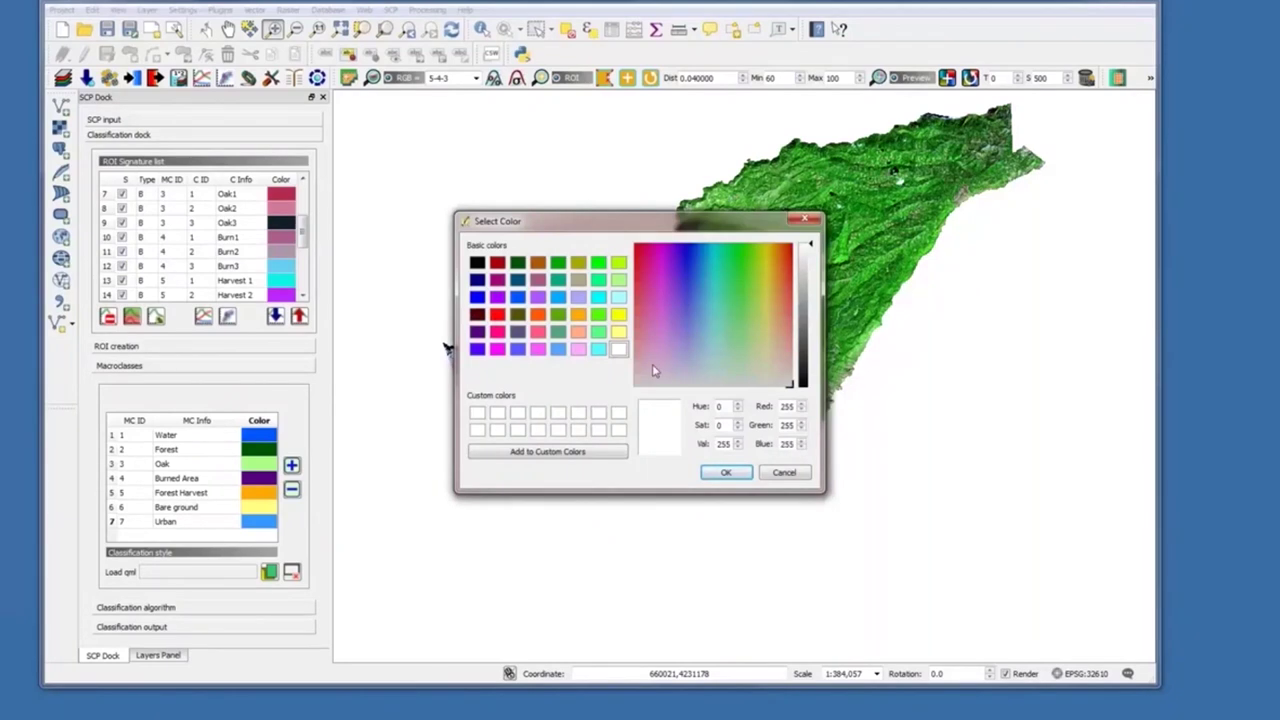
pyautogui.click(577, 297)
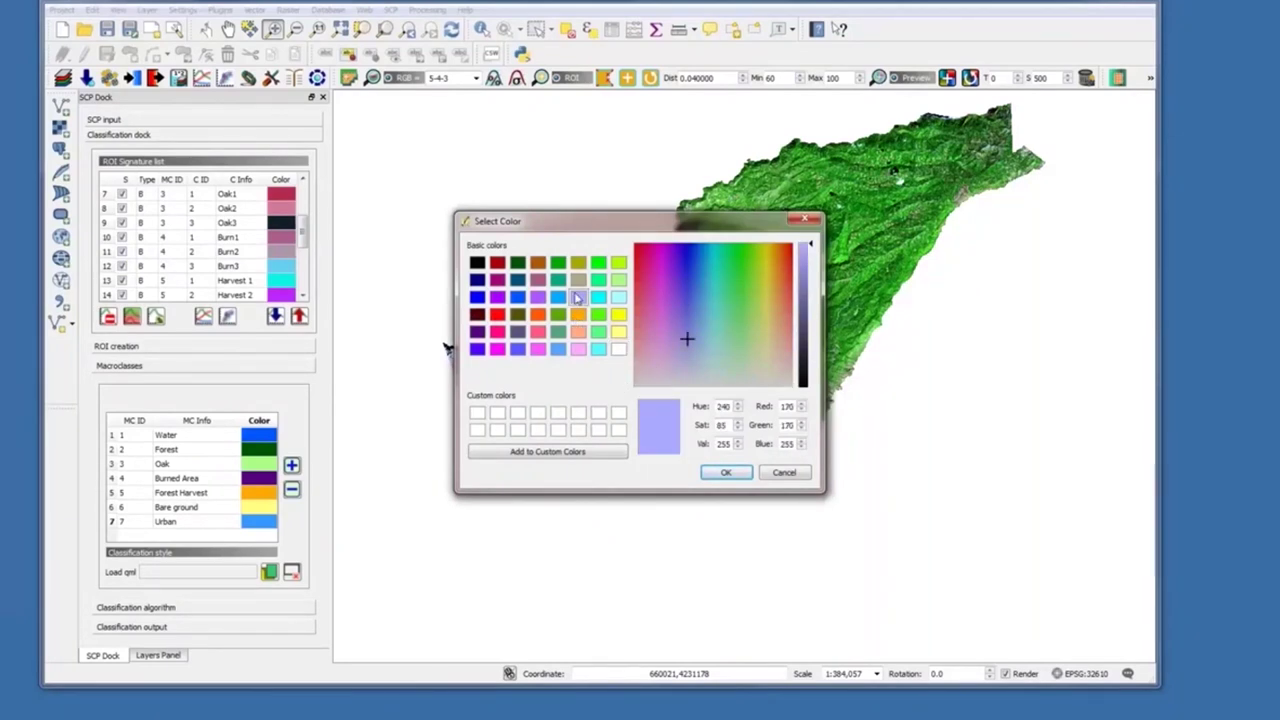
pyautogui.click(726, 474)
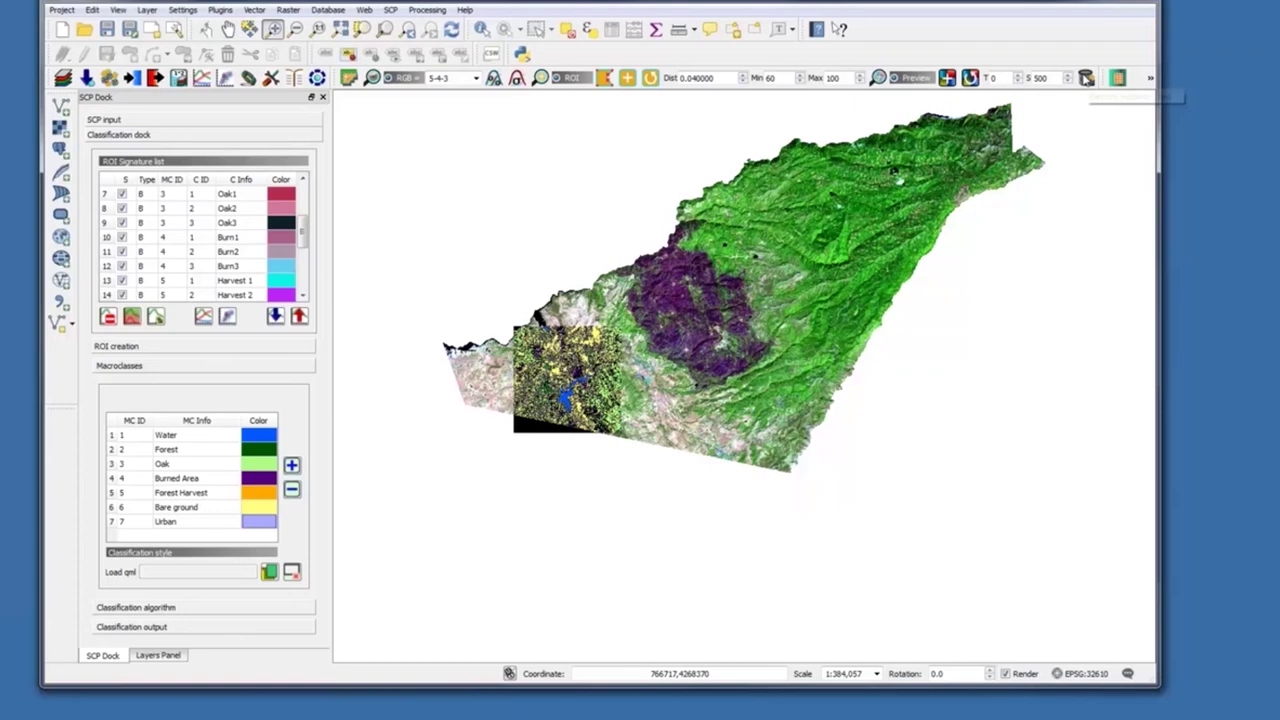
# Replace the classification preview with a fresh one around the reservoir using the new Urban colour
pyautogui.click(1117, 77)
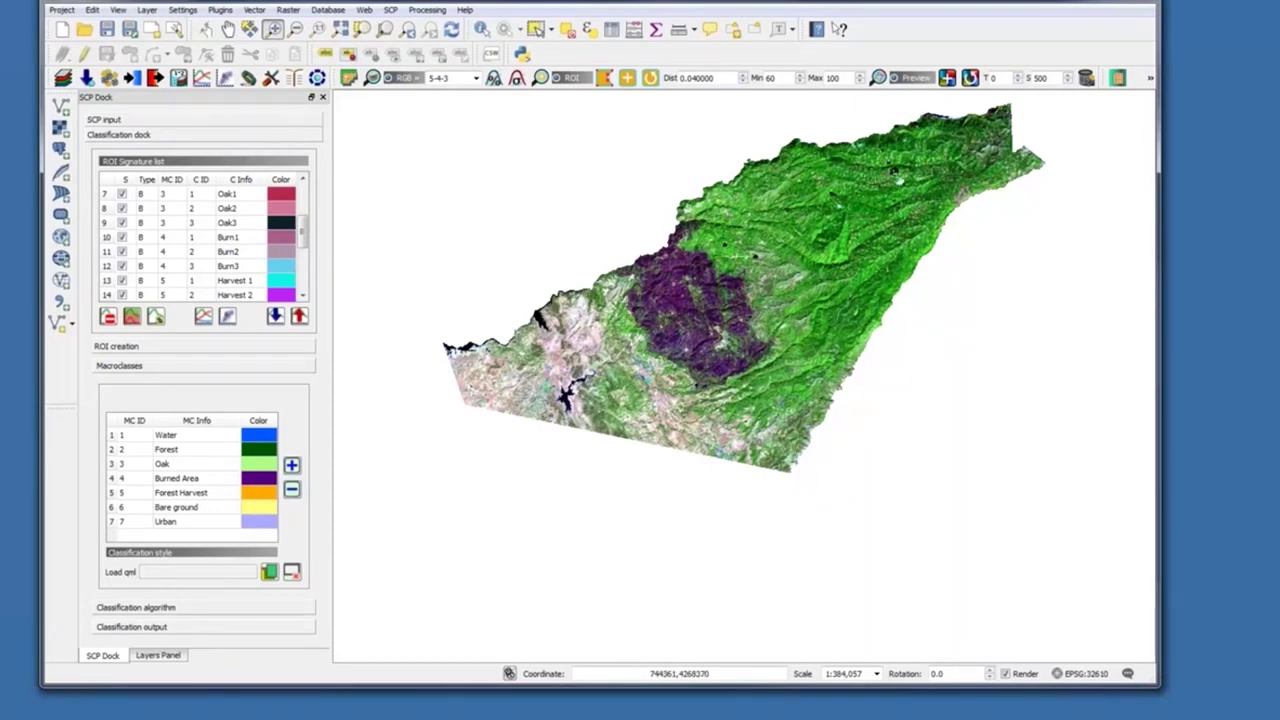
pyautogui.click(555, 378)
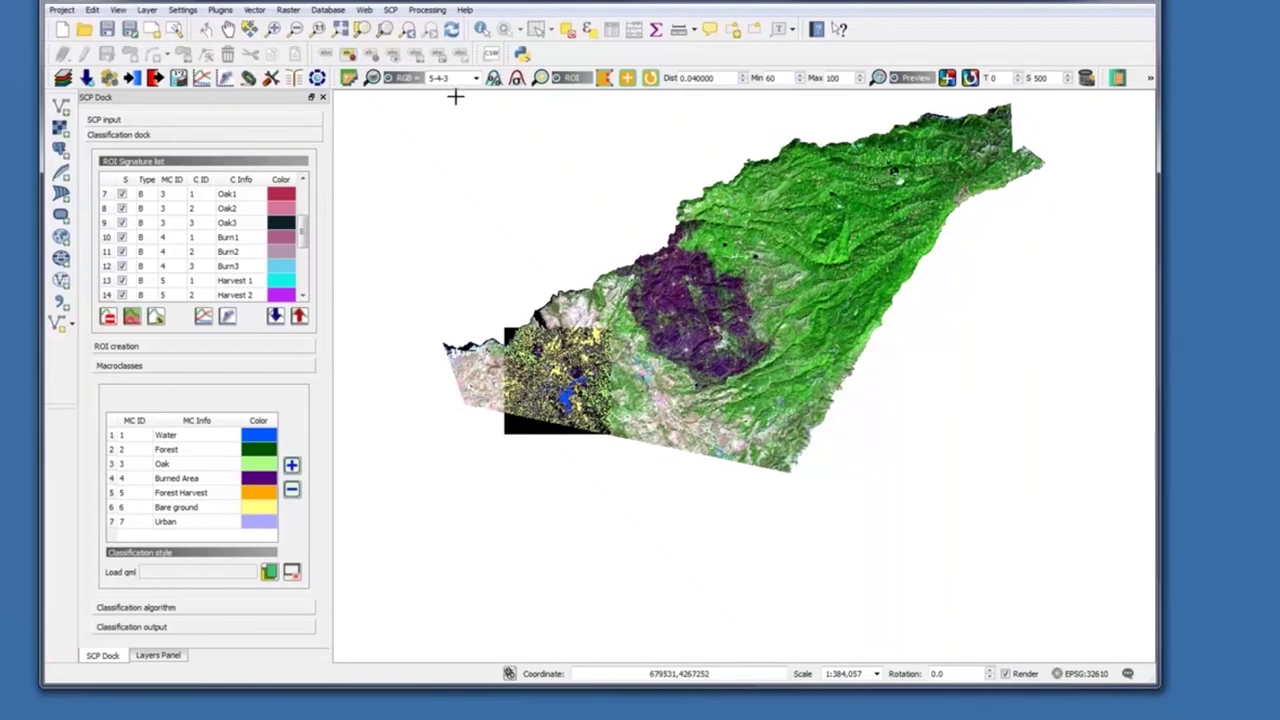
# Inspect the classification preview around the reservoir and its neighbouring towns, and hide it to show the whole image
pyautogui.click(273, 28)
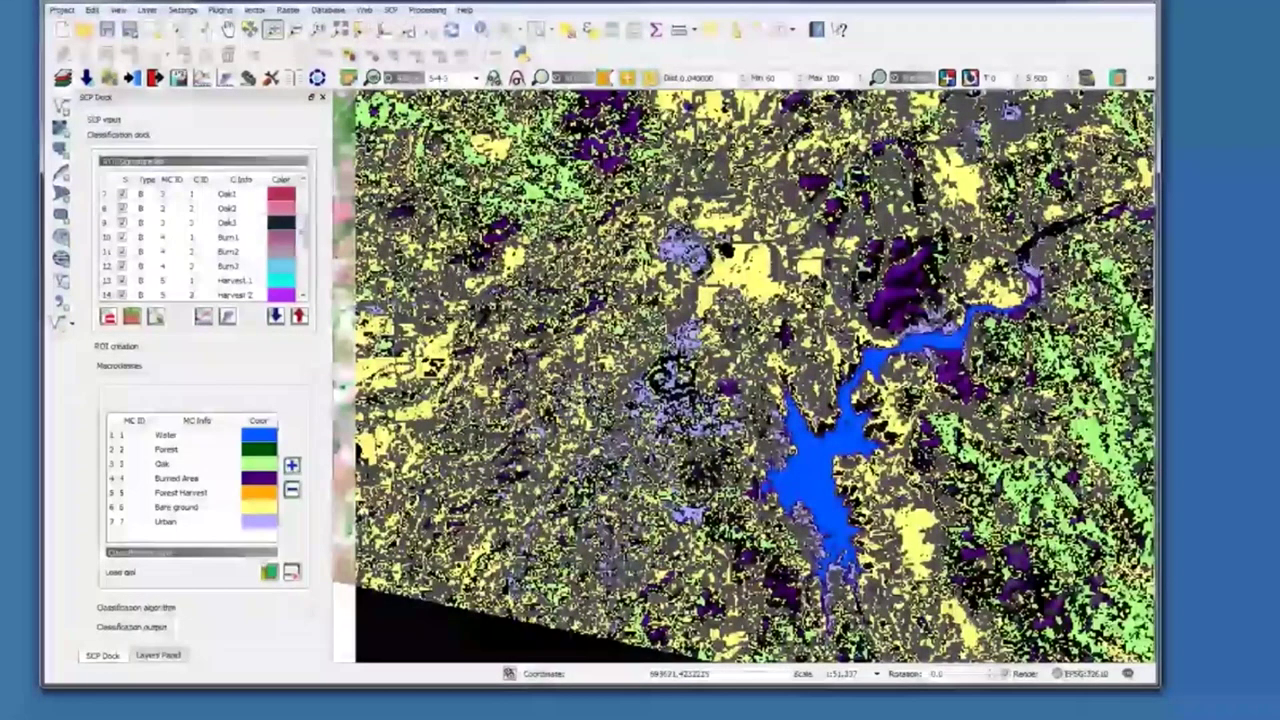
pyautogui.click(896, 80)
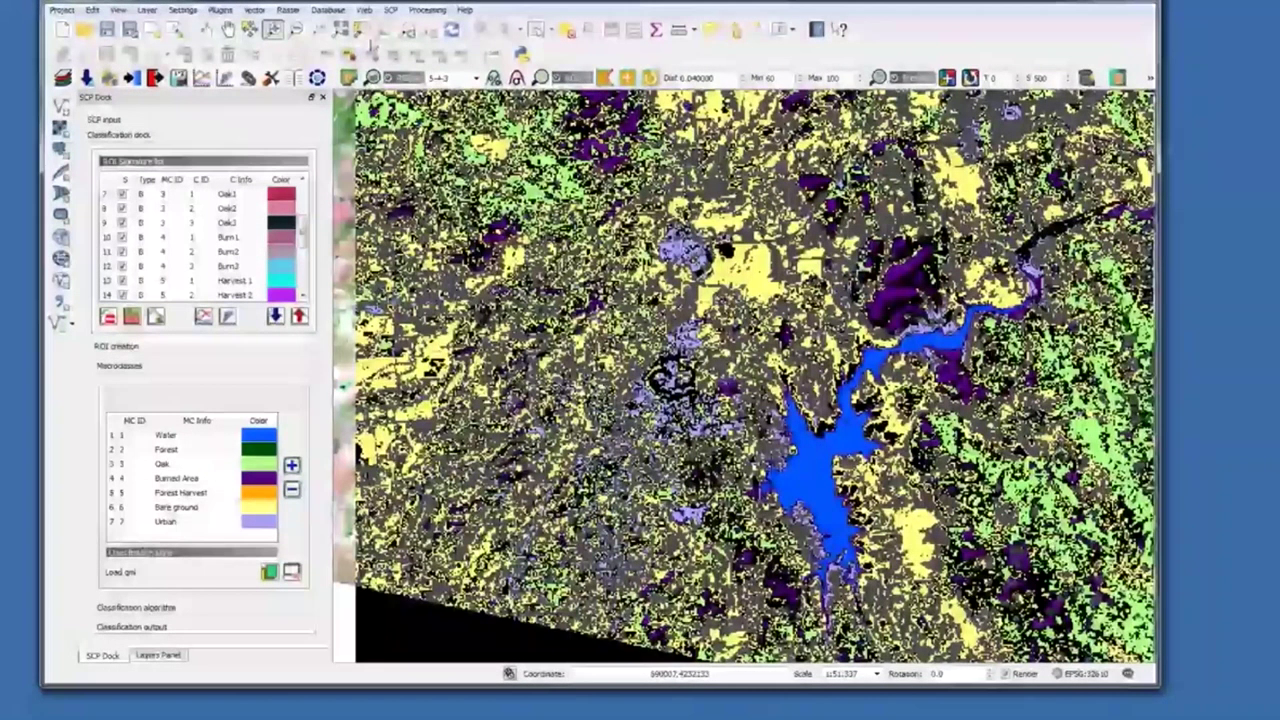
pyautogui.click(340, 29)
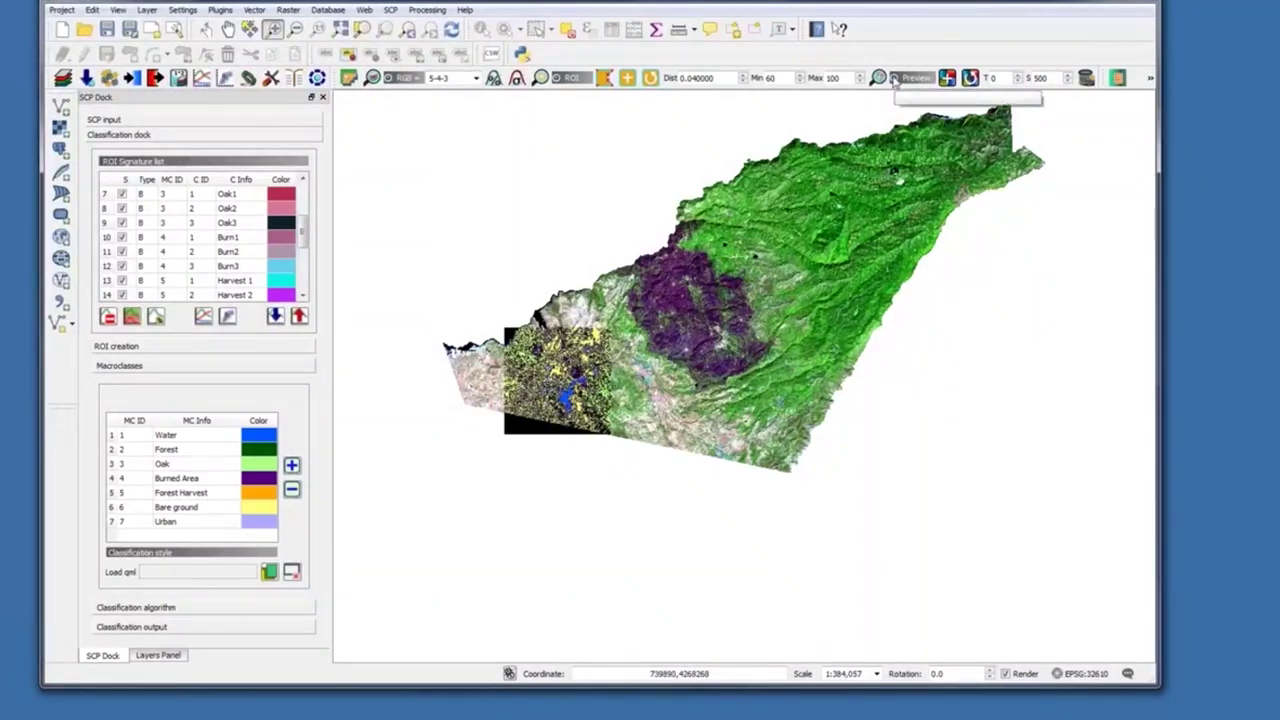
pyautogui.click(898, 80)
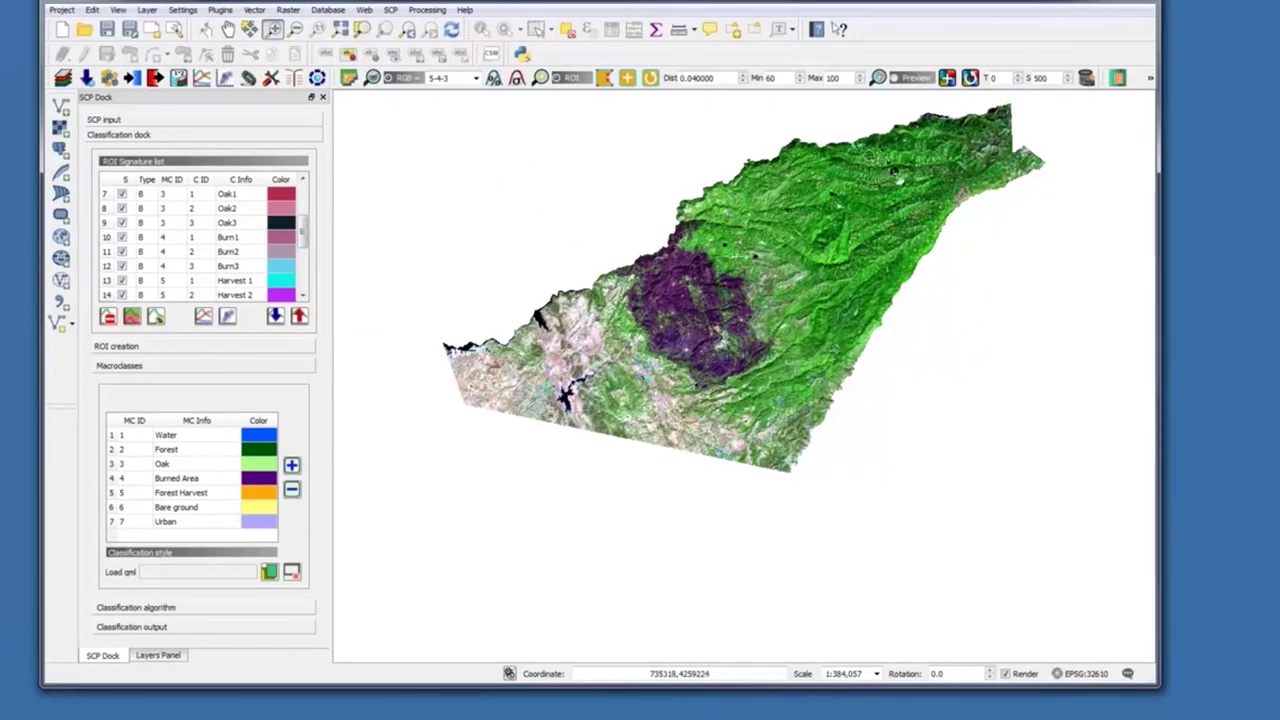
# Try region-growing ROIs on the large white cloud in the northeastern forest, first with distance 0.04 and again with 0.08
pyautogui.moveTo(875, 157); pyautogui.dragTo(928, 209)
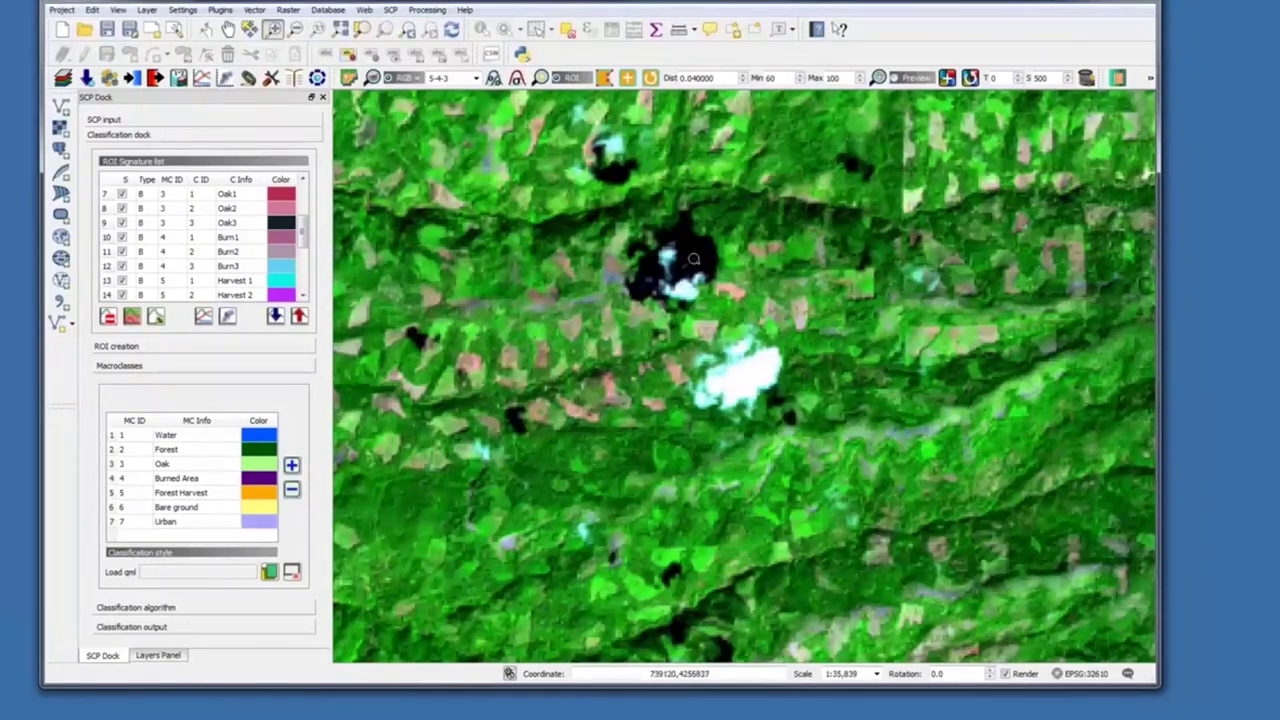
pyautogui.click(629, 78)
pyautogui.click(107, 30)
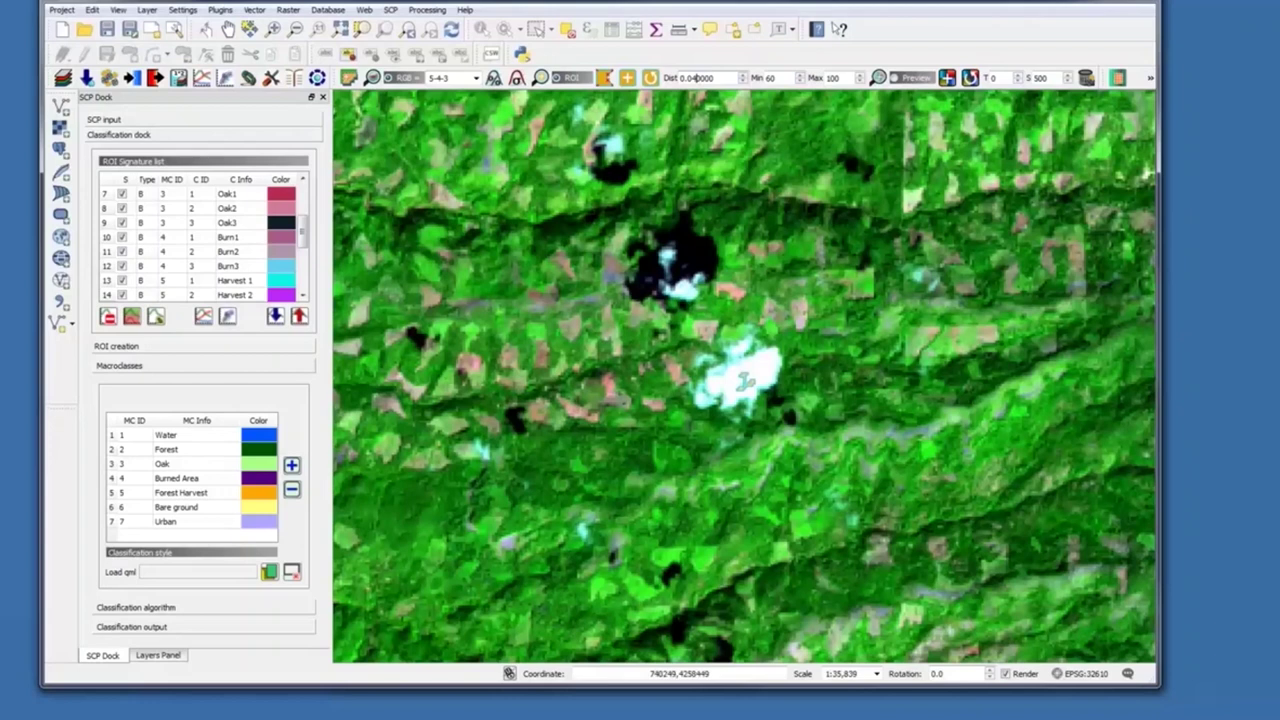
pyautogui.press('BackSpace')
pyautogui.write('8')
pyautogui.click(743, 381)
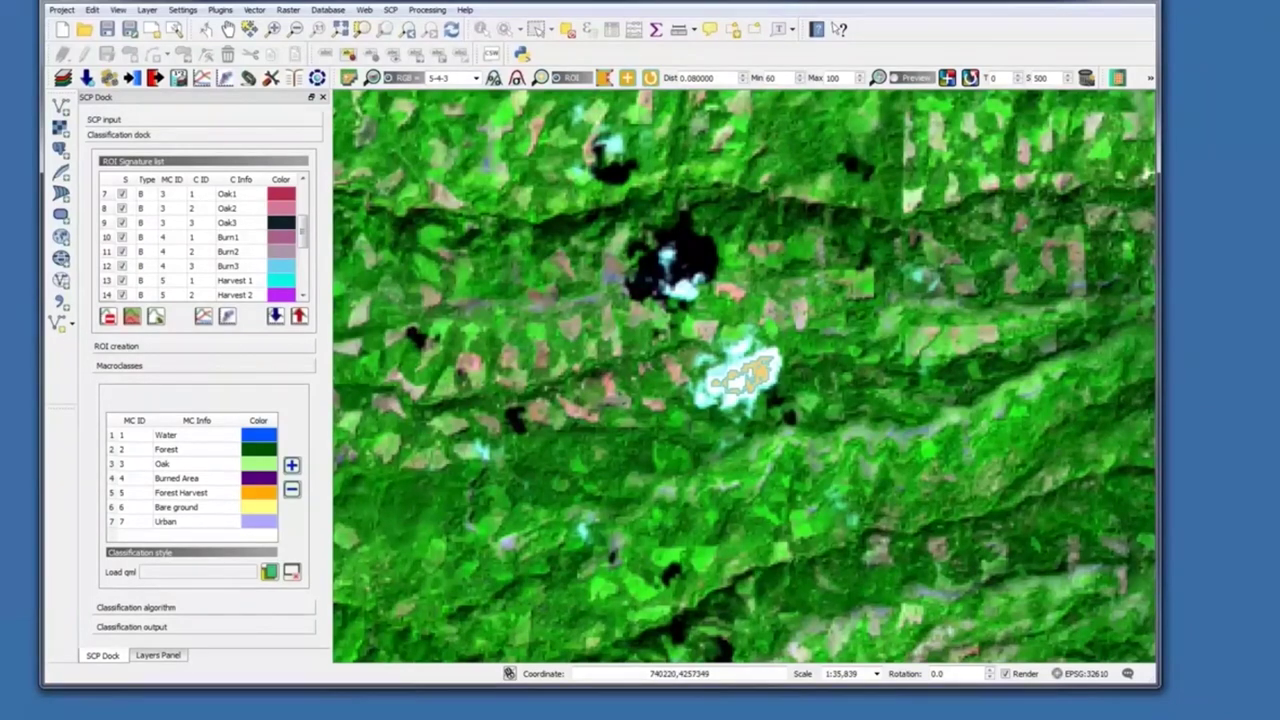
# Set the region-growing distance to 0.1 for the ROI on the white cloud
pyautogui.doubleClick(690, 78)
pyautogui.write('1')
pyautogui.press('Return')
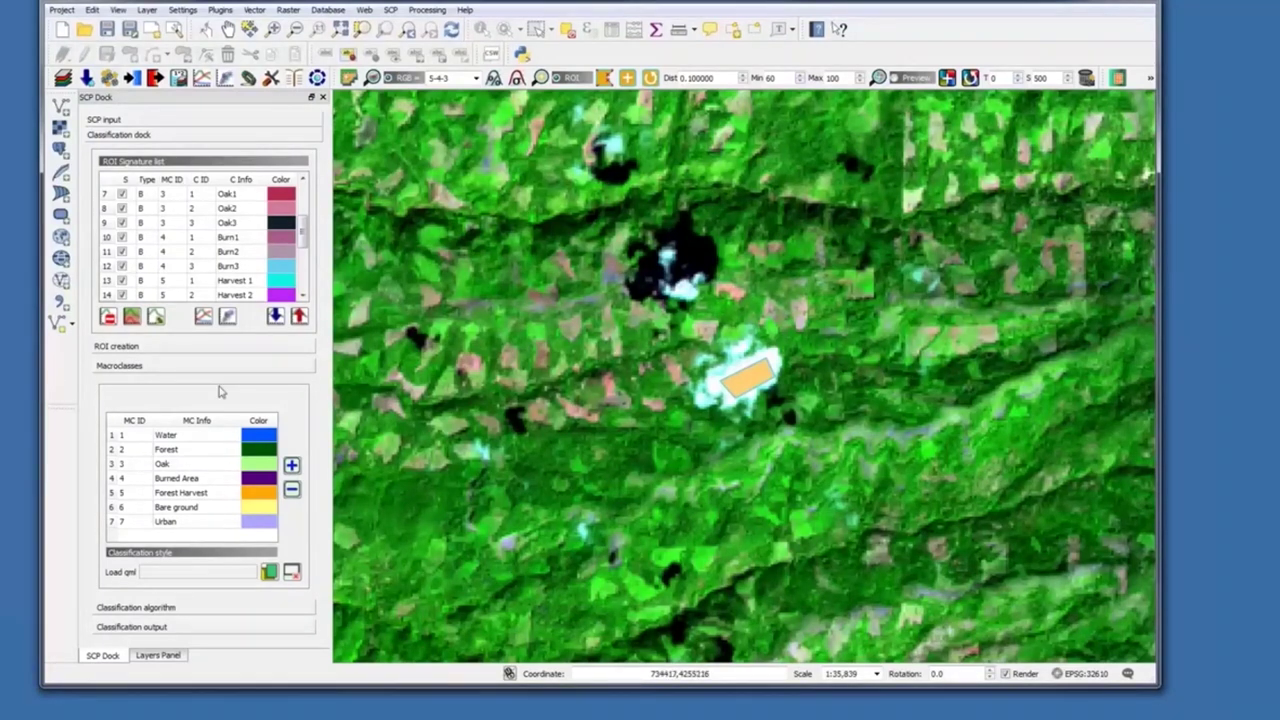
# Set the new ROI's macroclass ID to 8, its class ID to 1, and its macroclass info to Cloud
pyautogui.click(168, 346)
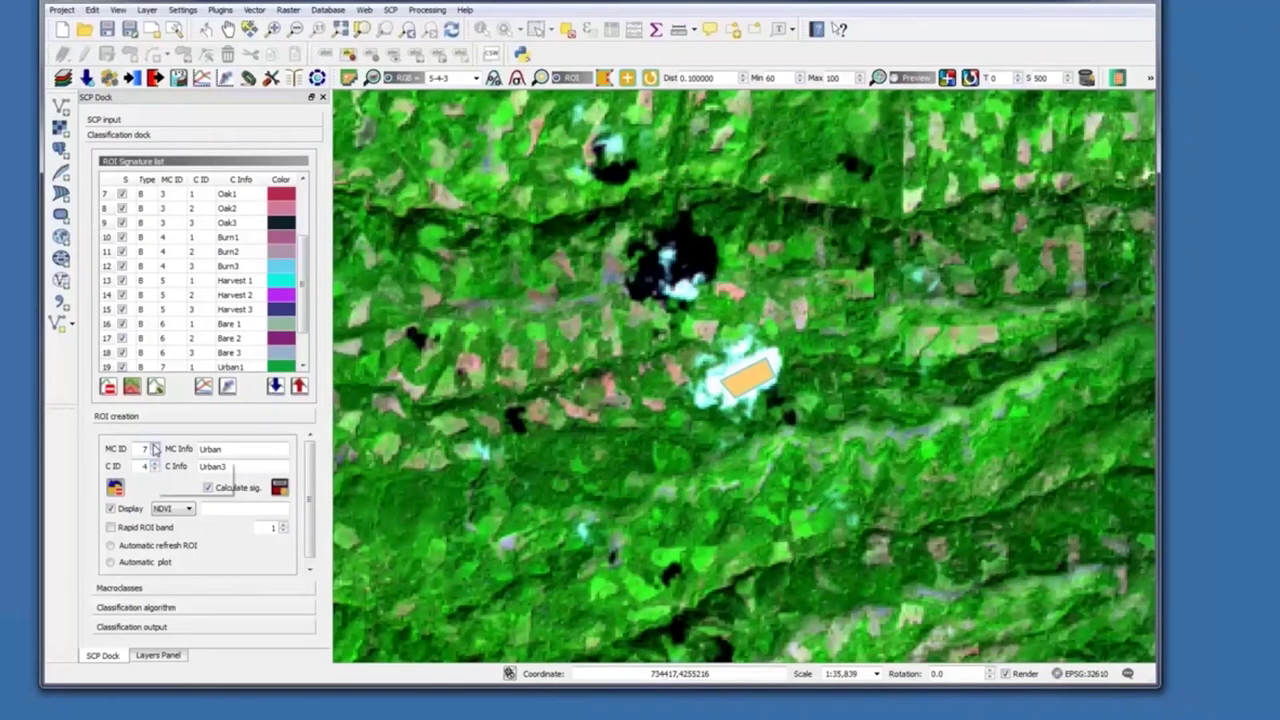
pyautogui.click(155, 448)
pyautogui.click(154, 472)
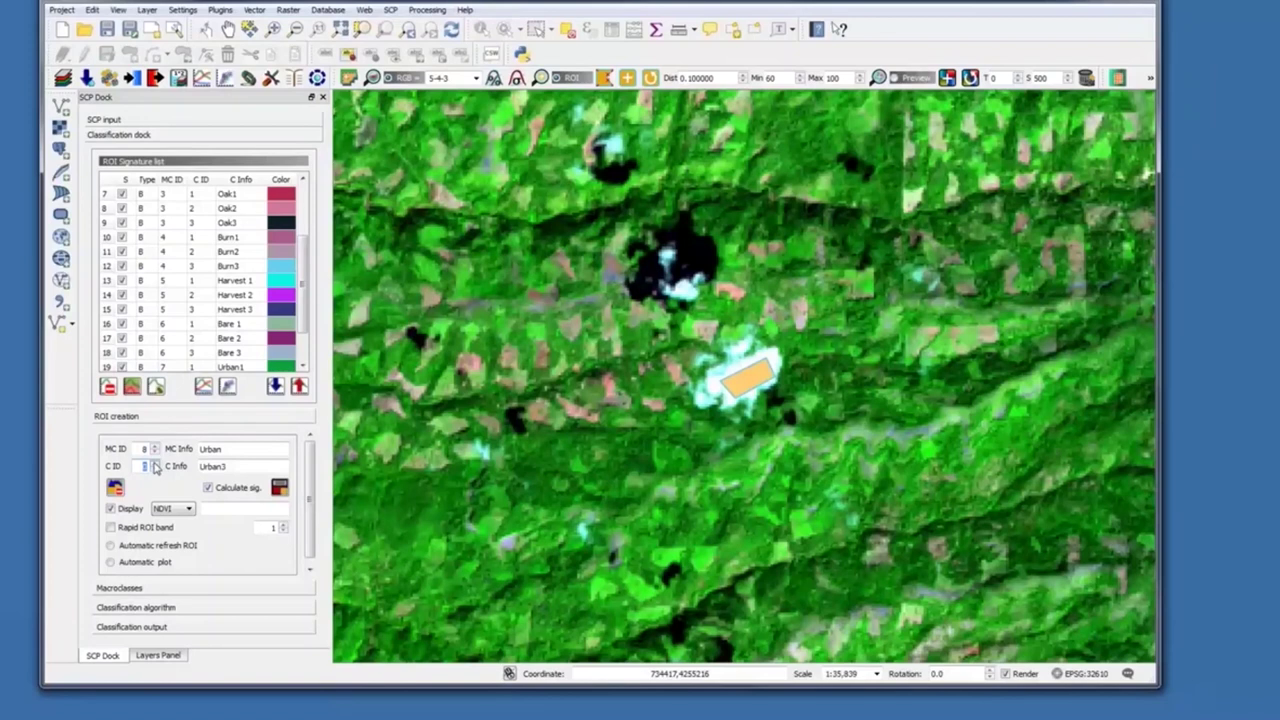
pyautogui.click(217, 449)
pyautogui.doubleClick(217, 449)
pyautogui.write('Cloud')
# Name the ROI's class Cloud1 and save the temporary ROI with its calculated signature to the training input
pyautogui.doubleClick(222, 466)
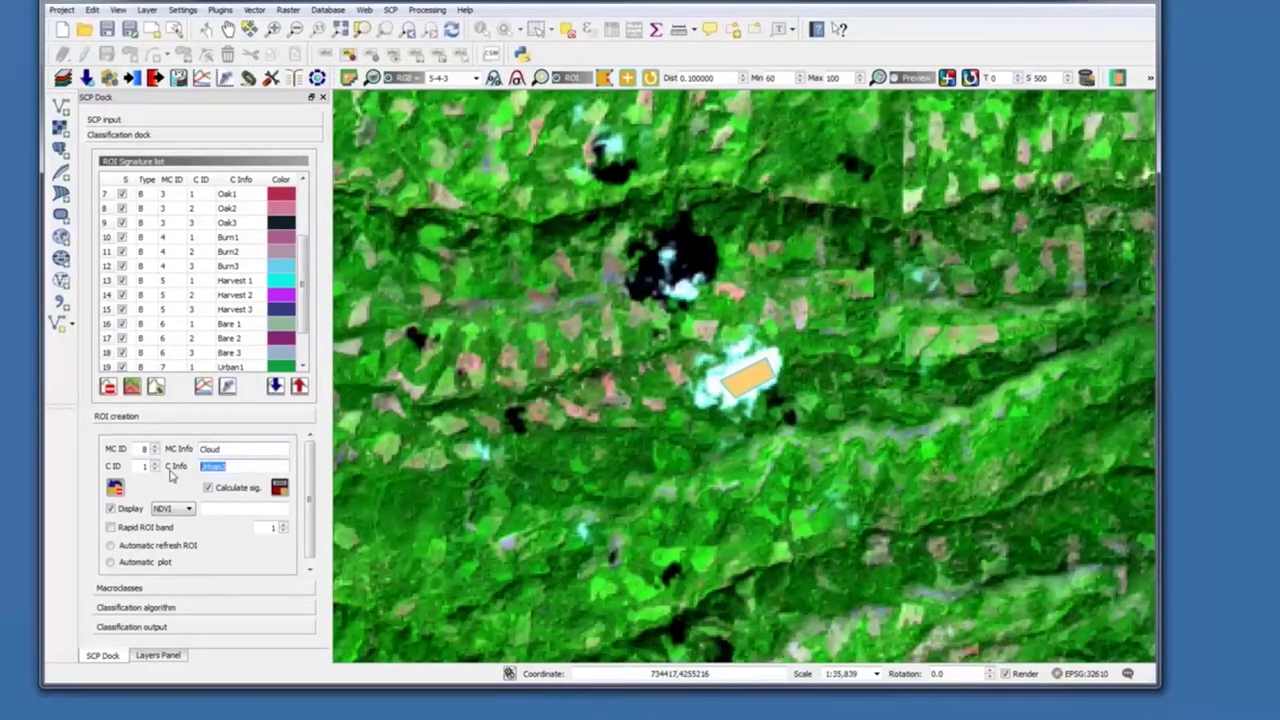
pyautogui.write('cloud')
pyautogui.press('BackSpace')
pyautogui.press('BackSpace')
pyautogui.press('BackSpace')
pyautogui.press('BackSpace')
pyautogui.press('BackSpace')
pyautogui.write('Cloud 1')
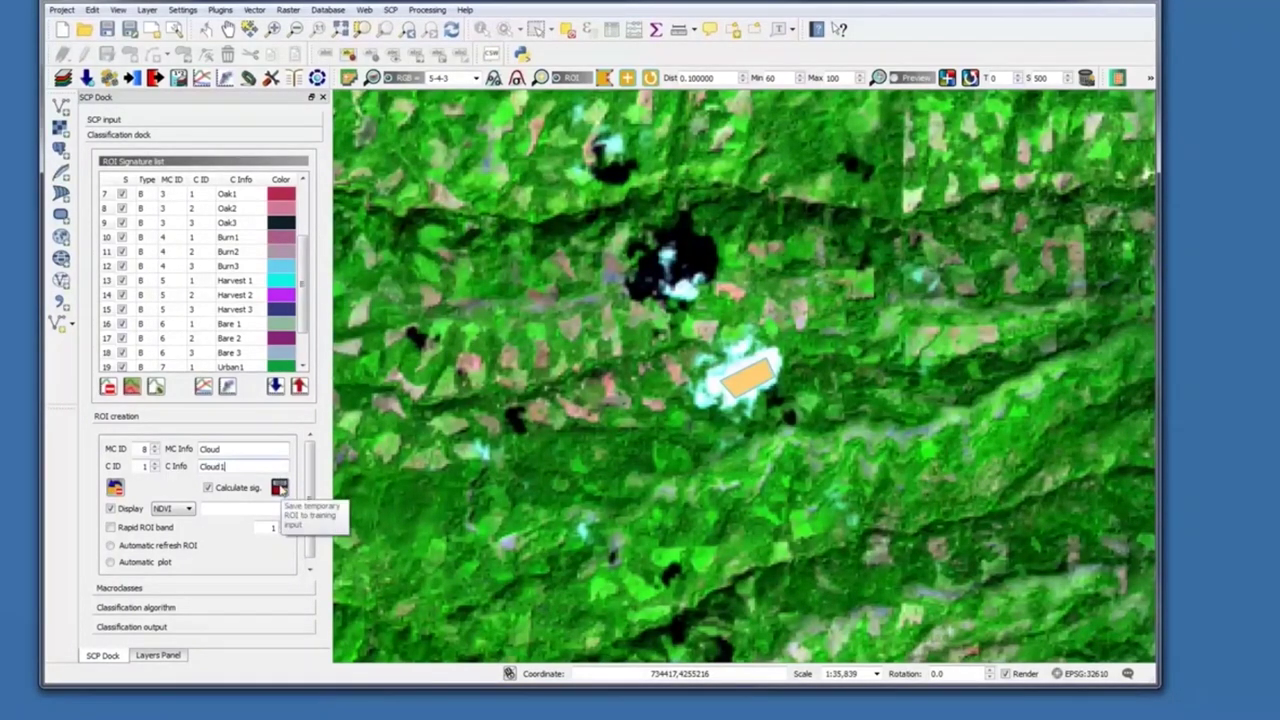
pyautogui.click(281, 488)
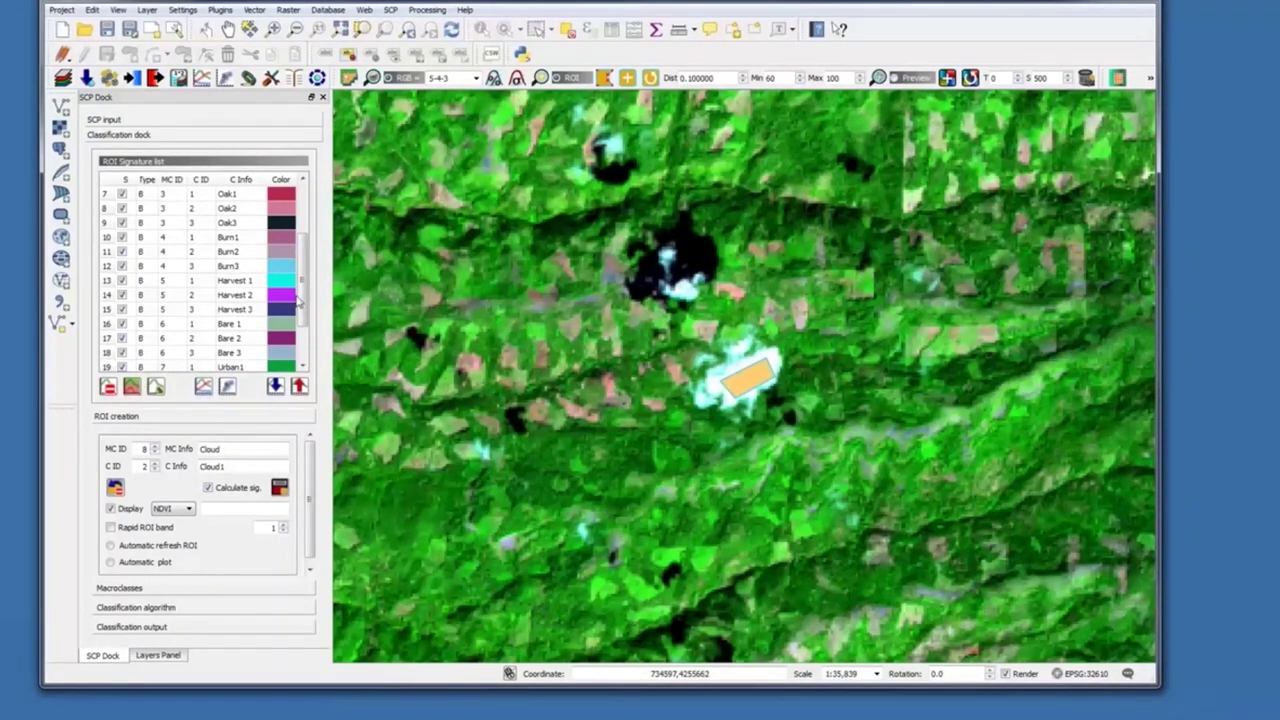
# Plot the spectral signatures of all ROIs from Water1 to Cloud1 and enlarge the plot window
pyautogui.moveTo(300, 300); pyautogui.dragTo(304, 212)
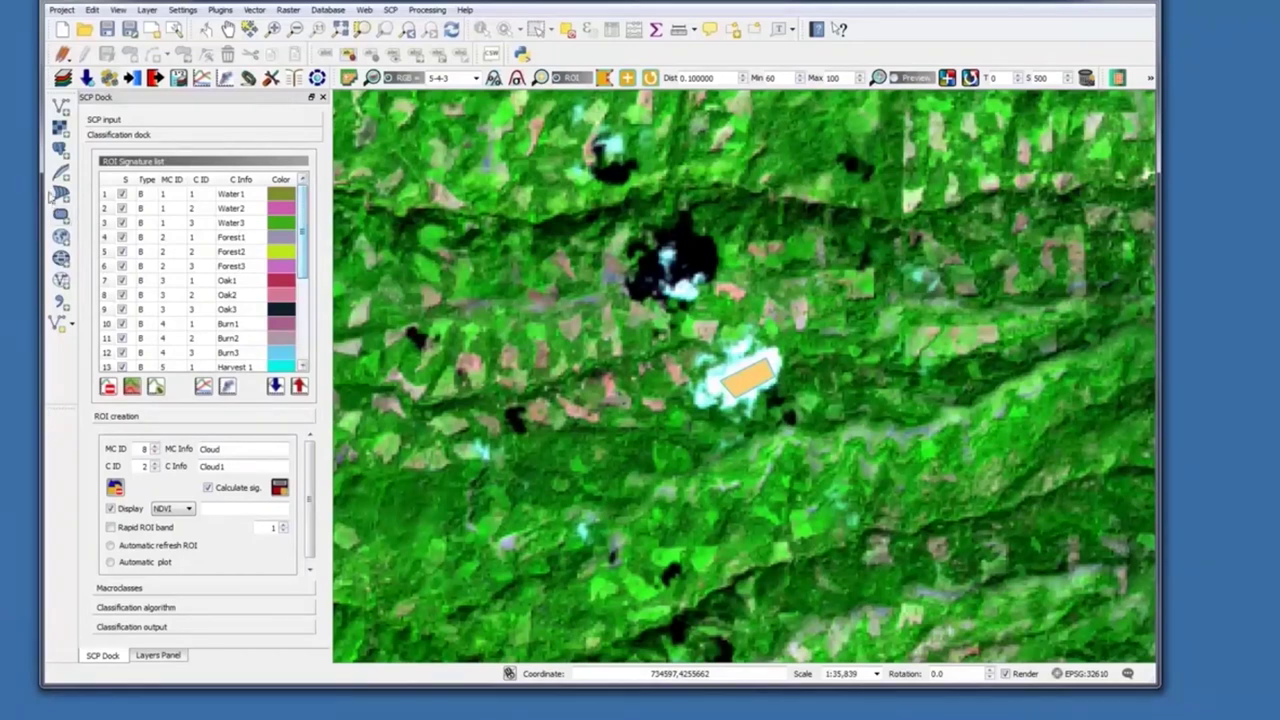
pyautogui.click(103, 196)
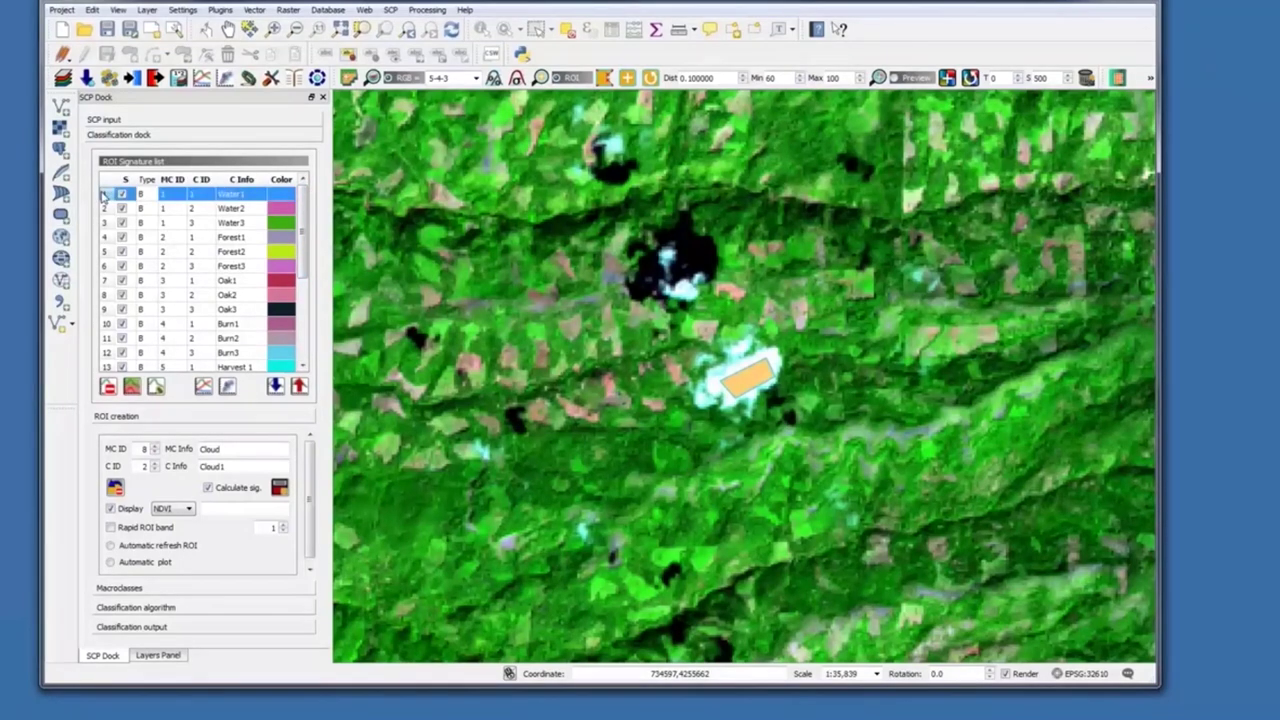
pyautogui.moveTo(103, 196); pyautogui.dragTo(107, 398)
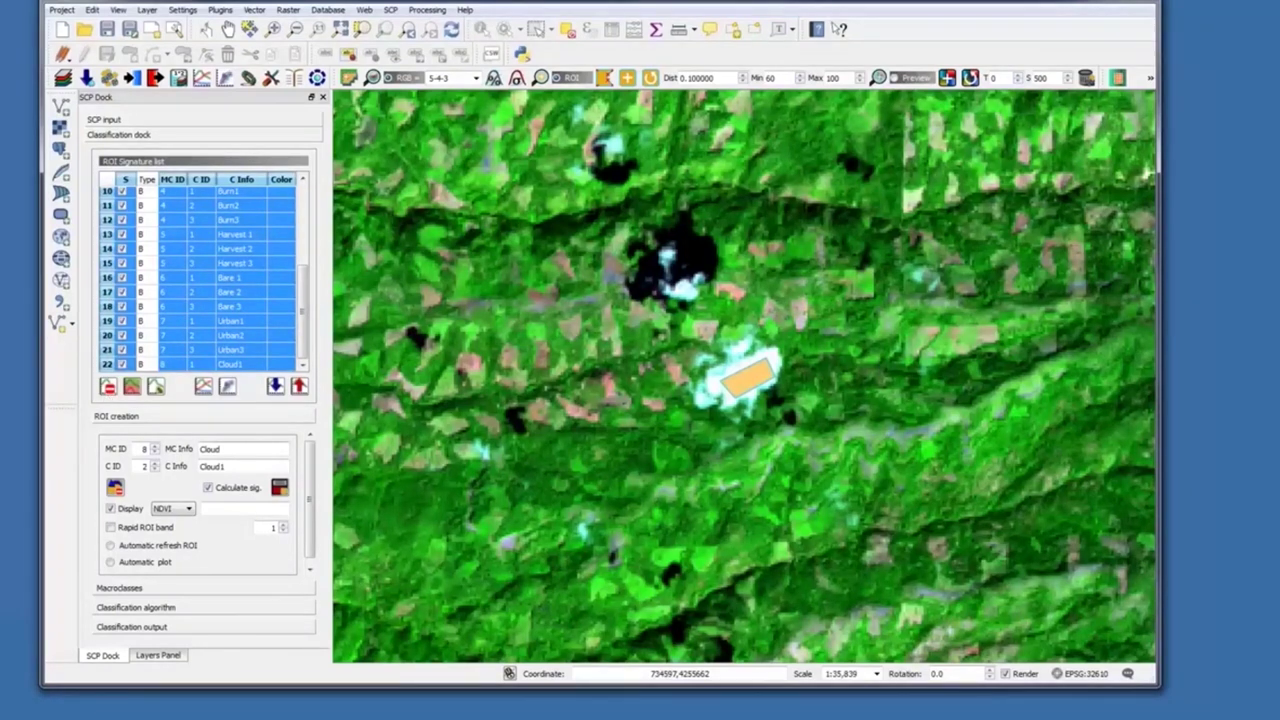
pyautogui.click(203, 387)
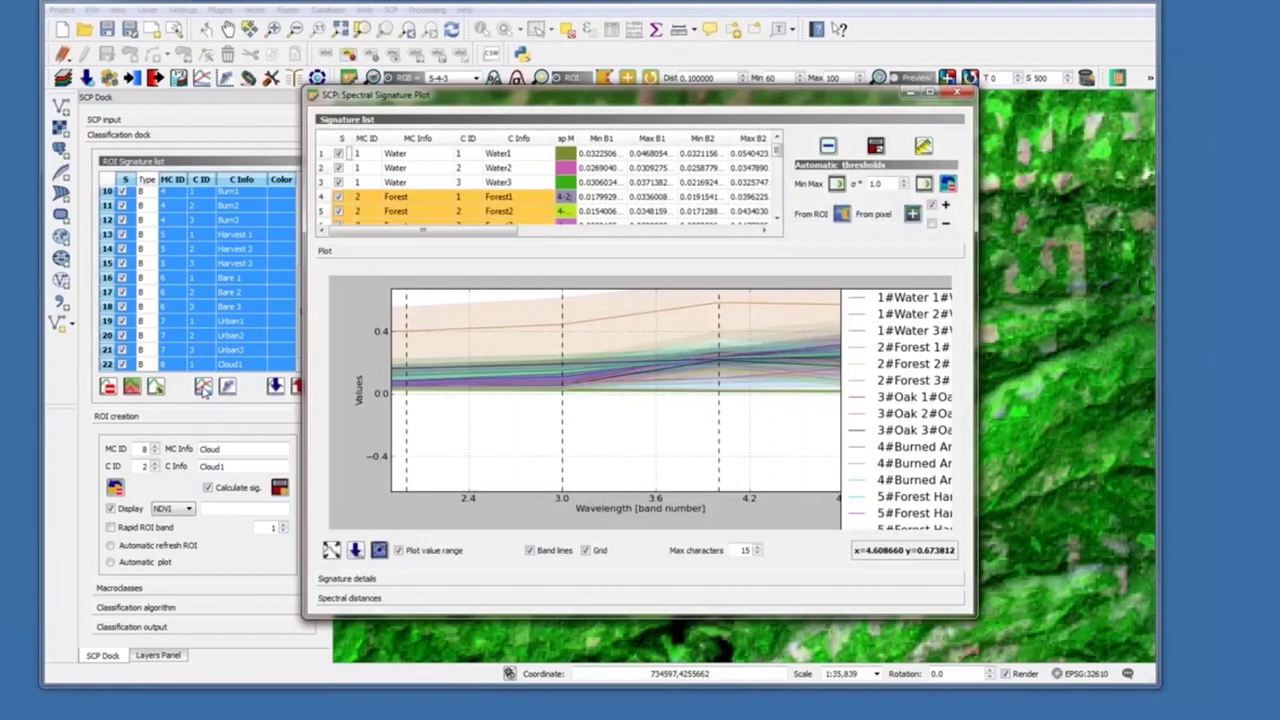
pyautogui.moveTo(801, 86); pyautogui.dragTo(769, 34)
pyautogui.moveTo(946, 564); pyautogui.dragTo(1132, 694)
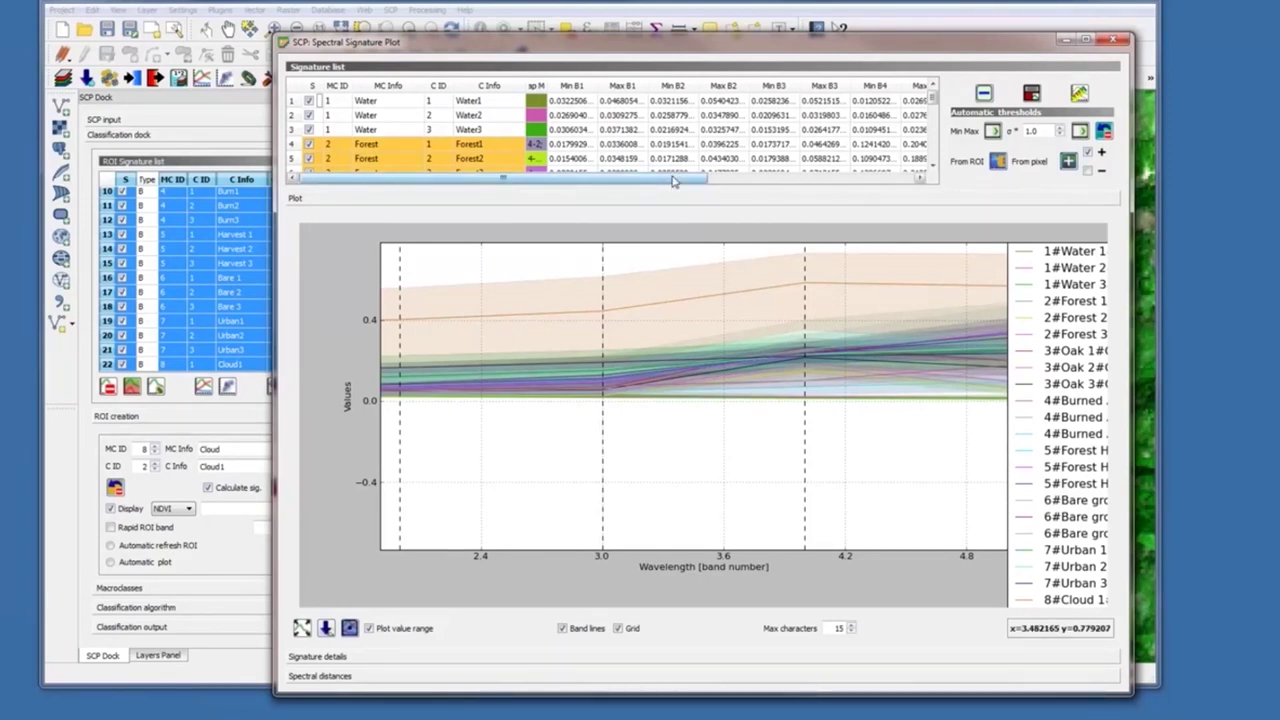
# Widen the signature list's Color column so the overlapping MC_ID-C_ID pairs can be read in full
pyautogui.moveTo(673, 180)
pyautogui.mouseDown()
pyautogui.moveTo(855, 182)
pyautogui.moveTo(636, 186)
pyautogui.mouseUp()
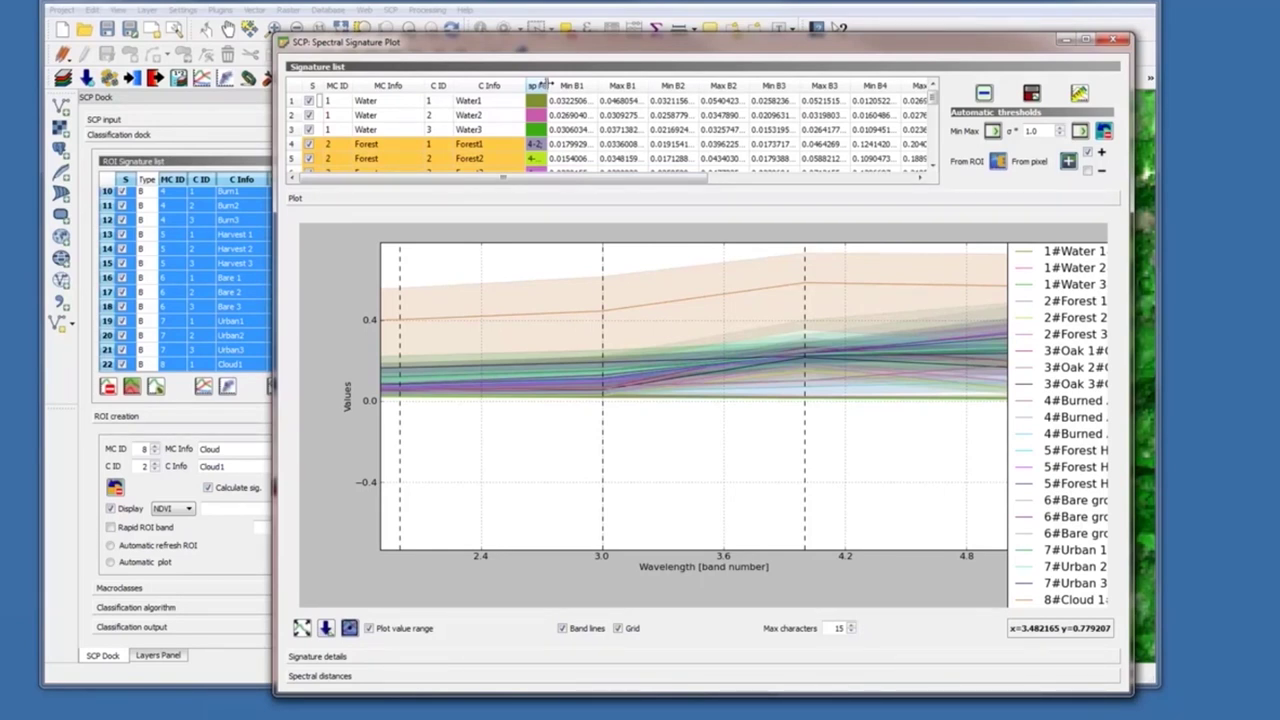
pyautogui.moveTo(548, 85); pyautogui.dragTo(649, 85)
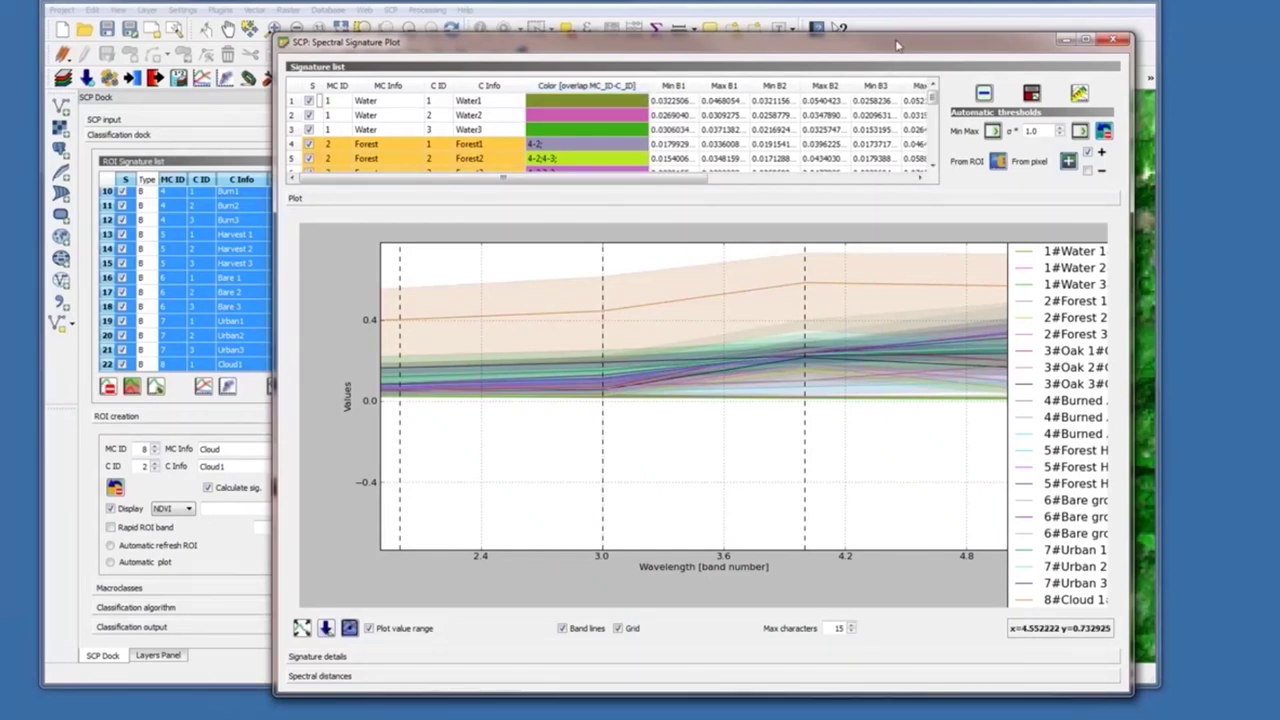
pyautogui.moveTo(892, 41); pyautogui.dragTo(870, 13)
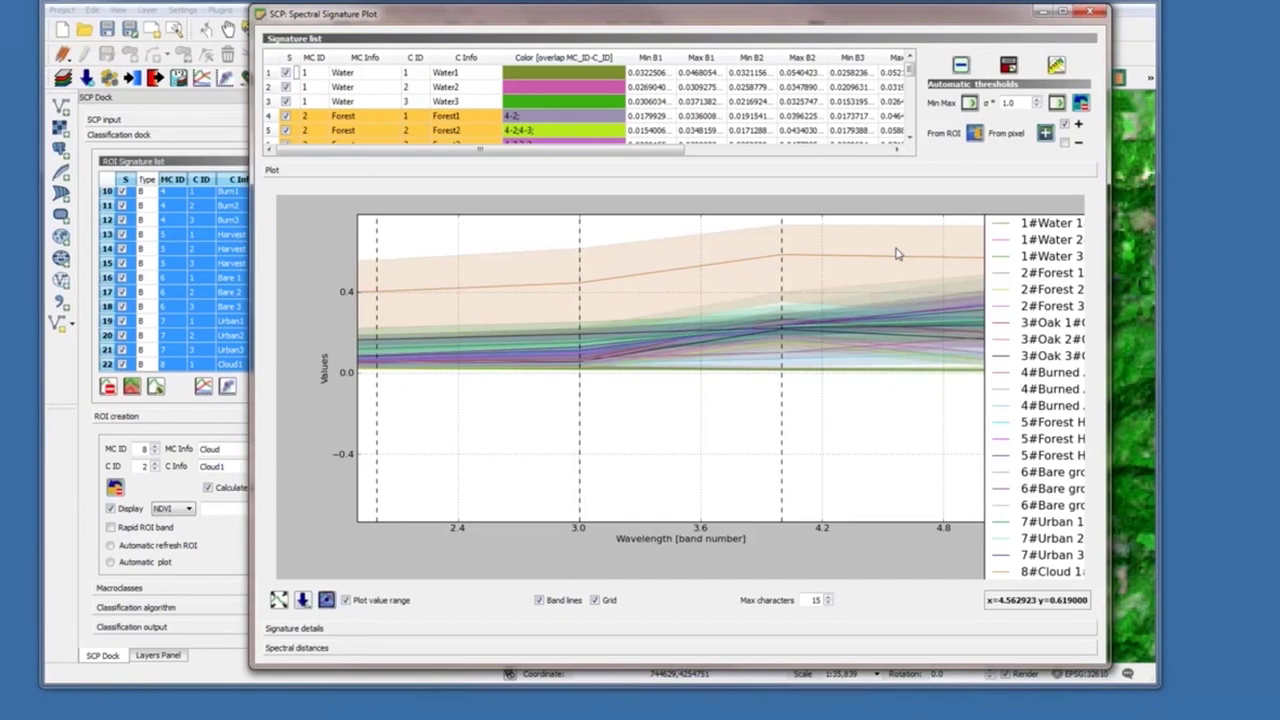
# Look through the whole signature list, from Water1 to Cloud1 and back, for highlighted overlapping signatures
pyautogui.scroll(-2, 910, 140)
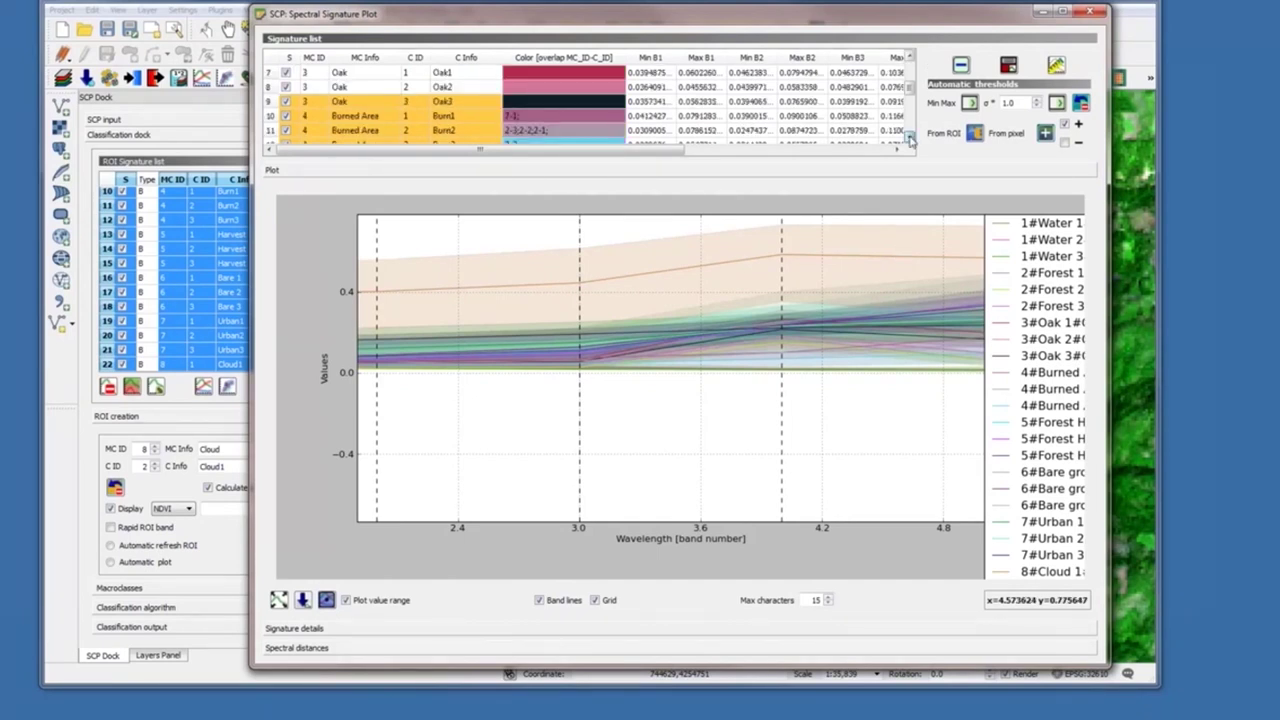
pyautogui.click(910, 138)
pyautogui.click(910, 140)
pyautogui.click(910, 140)
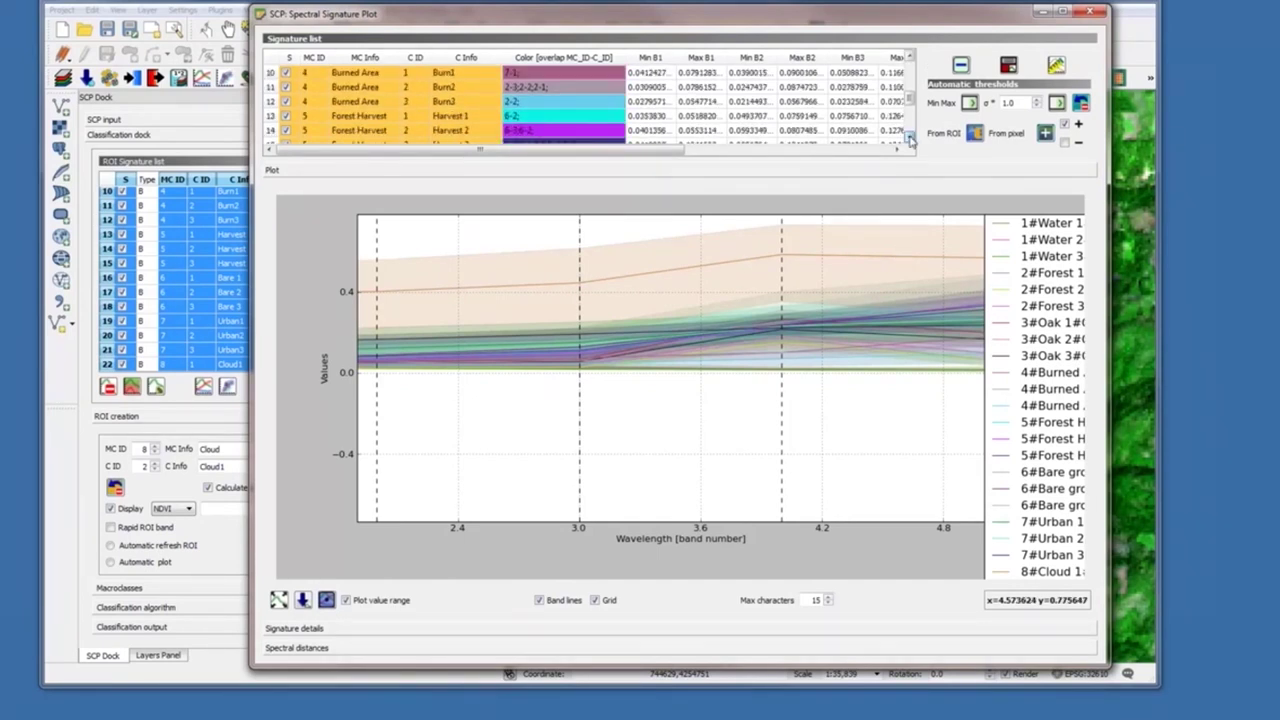
pyautogui.click(910, 140)
pyautogui.click(910, 140)
pyautogui.click(910, 140)
pyautogui.click(910, 140)
pyautogui.click(910, 140)
pyautogui.click(910, 140)
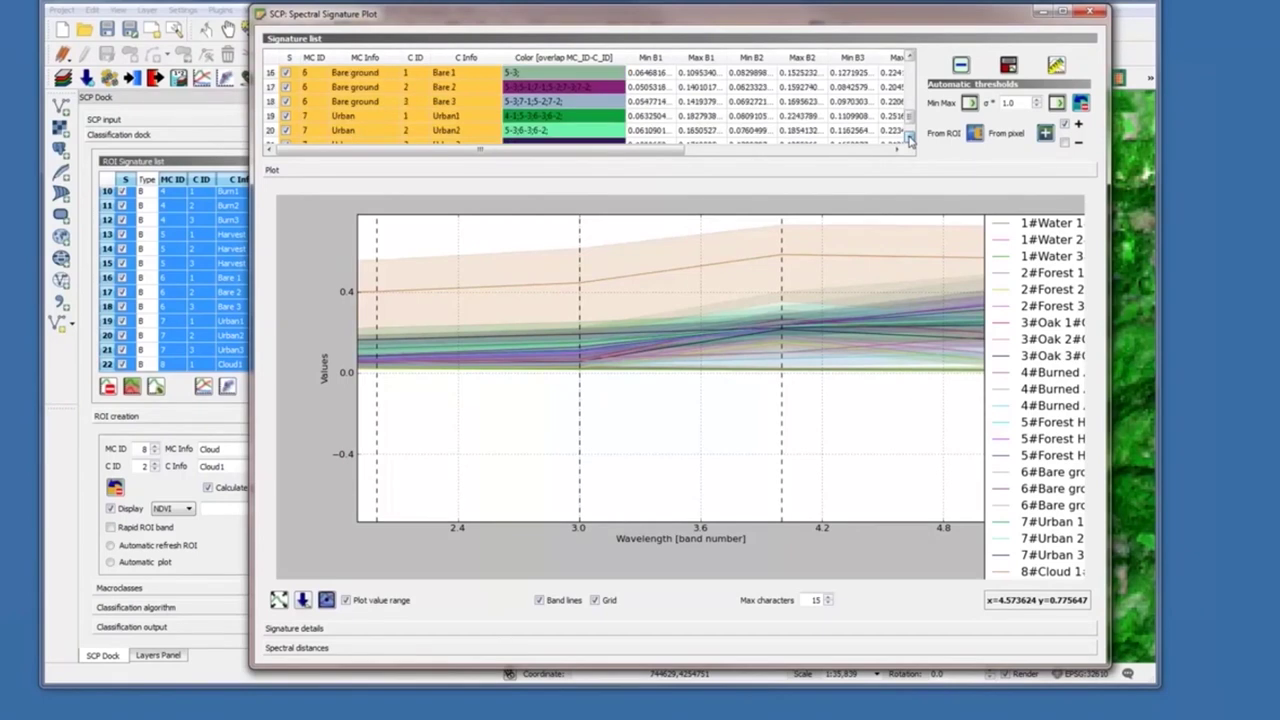
pyautogui.click(910, 140)
pyautogui.click(910, 140)
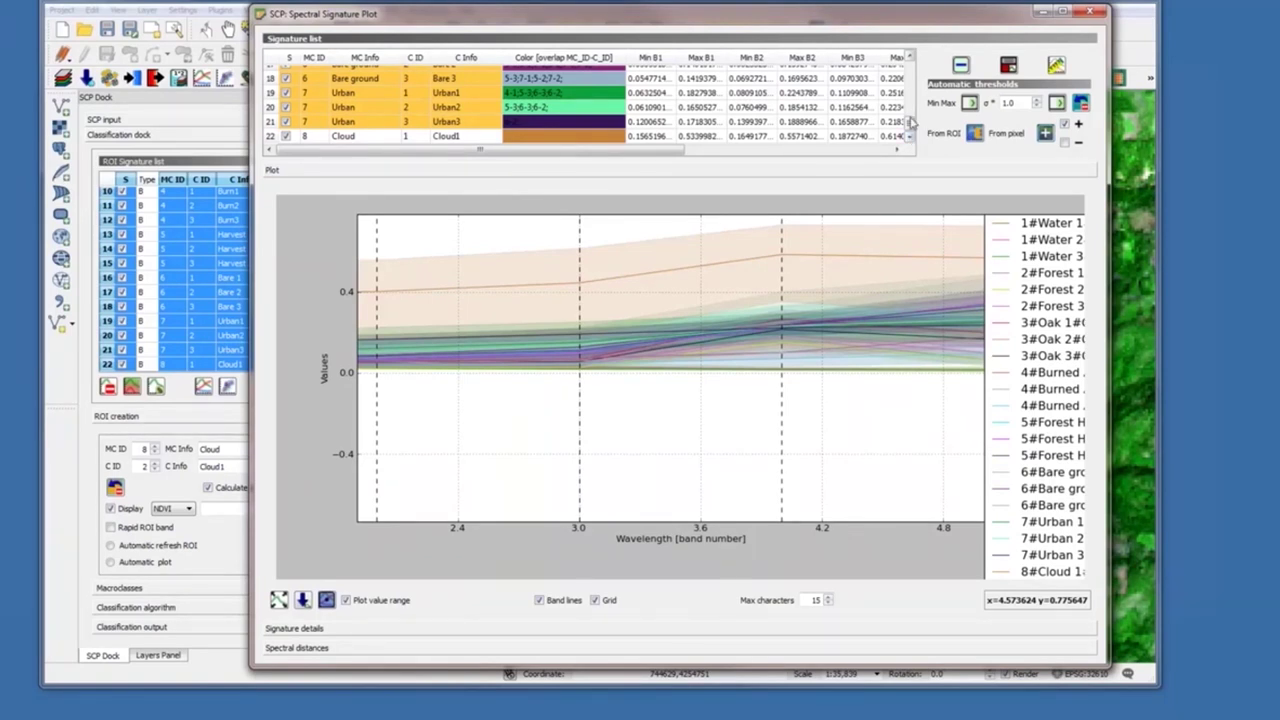
pyautogui.scroll(4, 910, 100)
pyautogui.scroll(3, 910, 92)
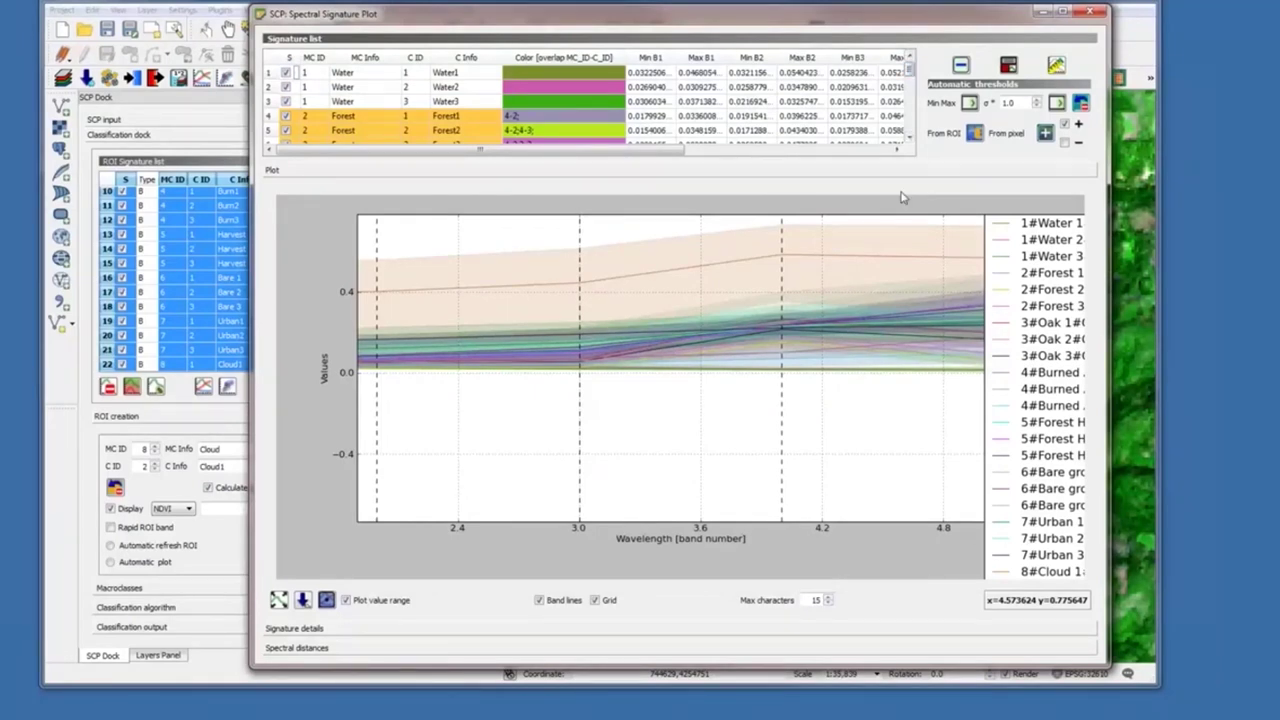
pyautogui.click(911, 140)
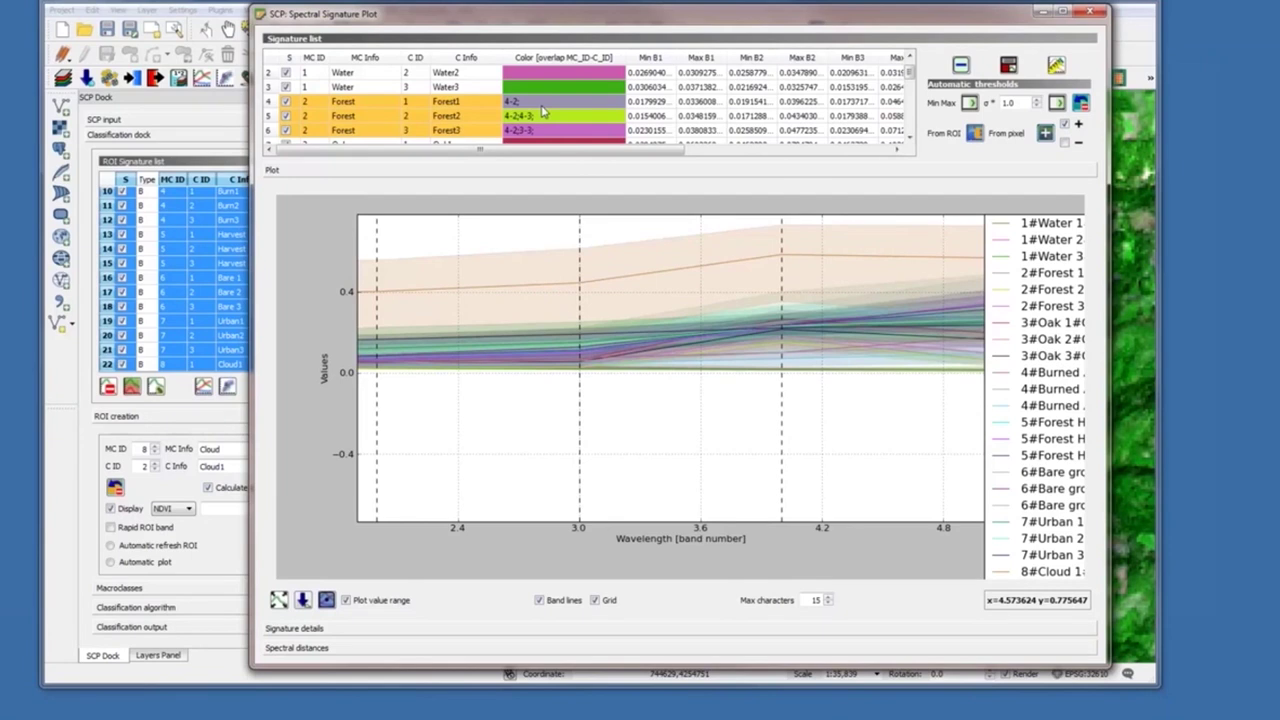
# Move the plot window clear of the ROI signature list and compare each signature's overlap IDs down to Cloud1
pyautogui.moveTo(457, 21); pyautogui.dragTo(633, 20)
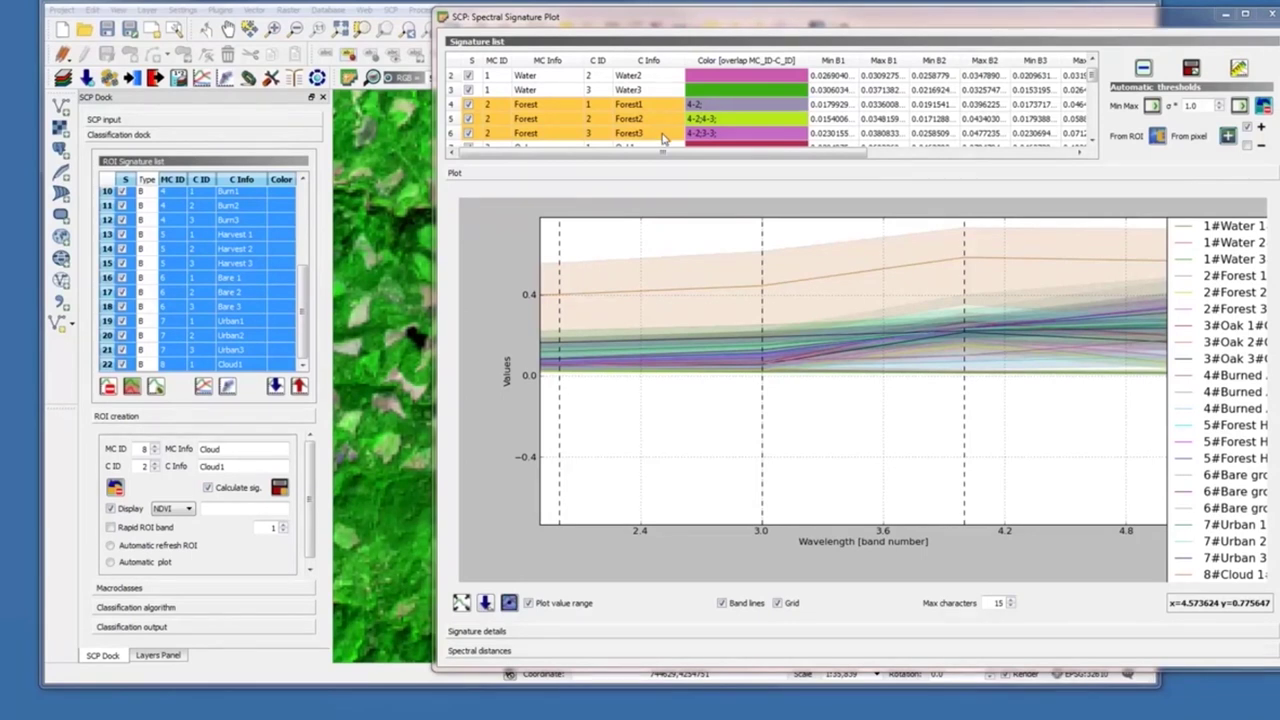
pyautogui.scroll(-2, 1094, 143)
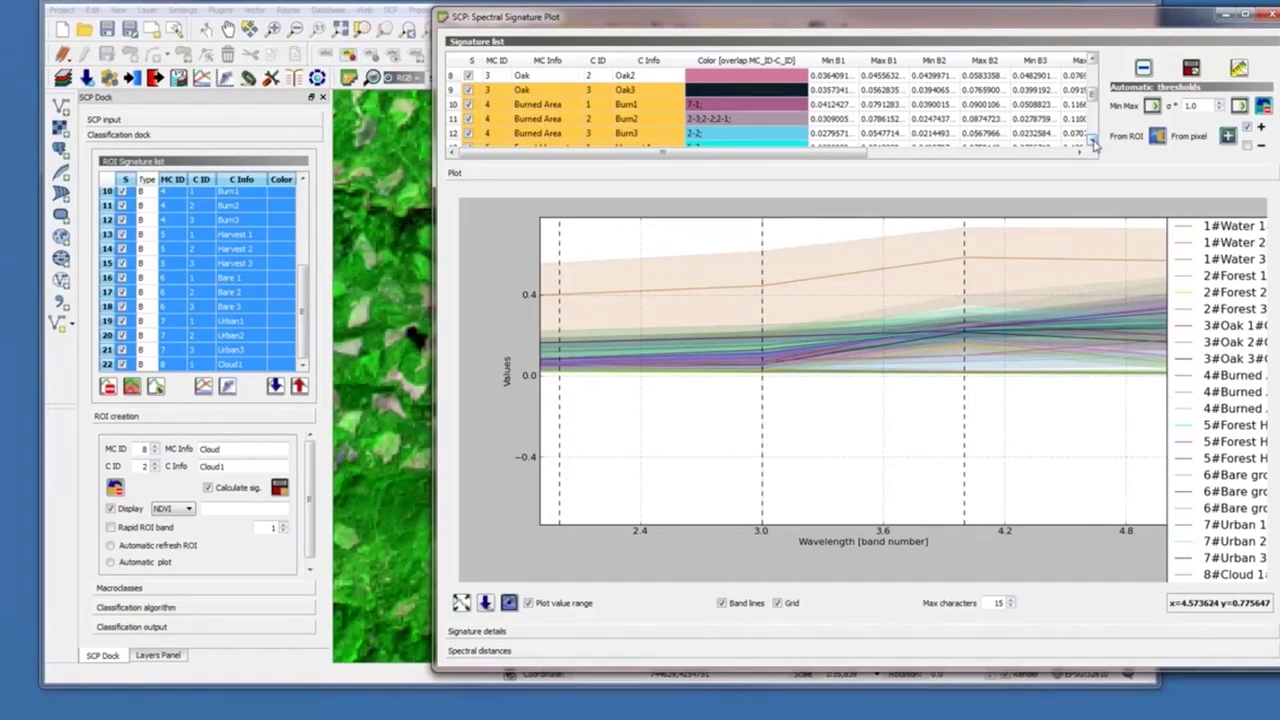
pyautogui.click(1094, 143)
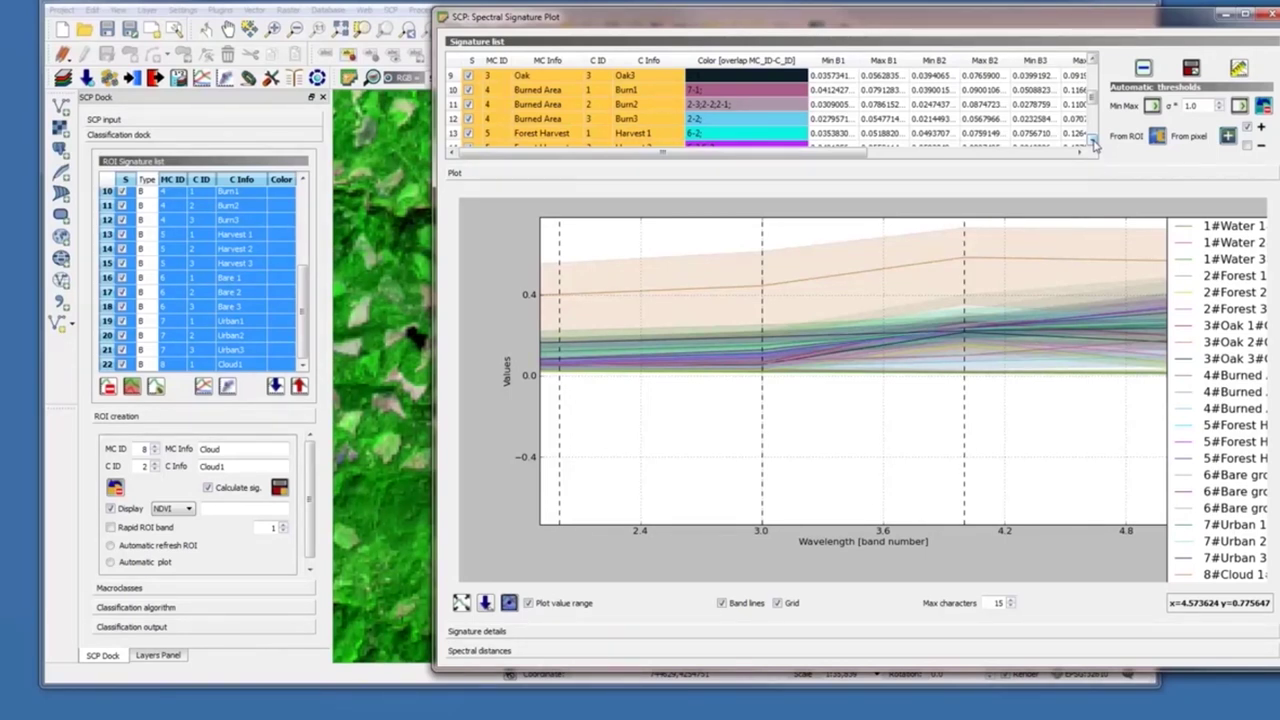
pyautogui.click(1094, 142)
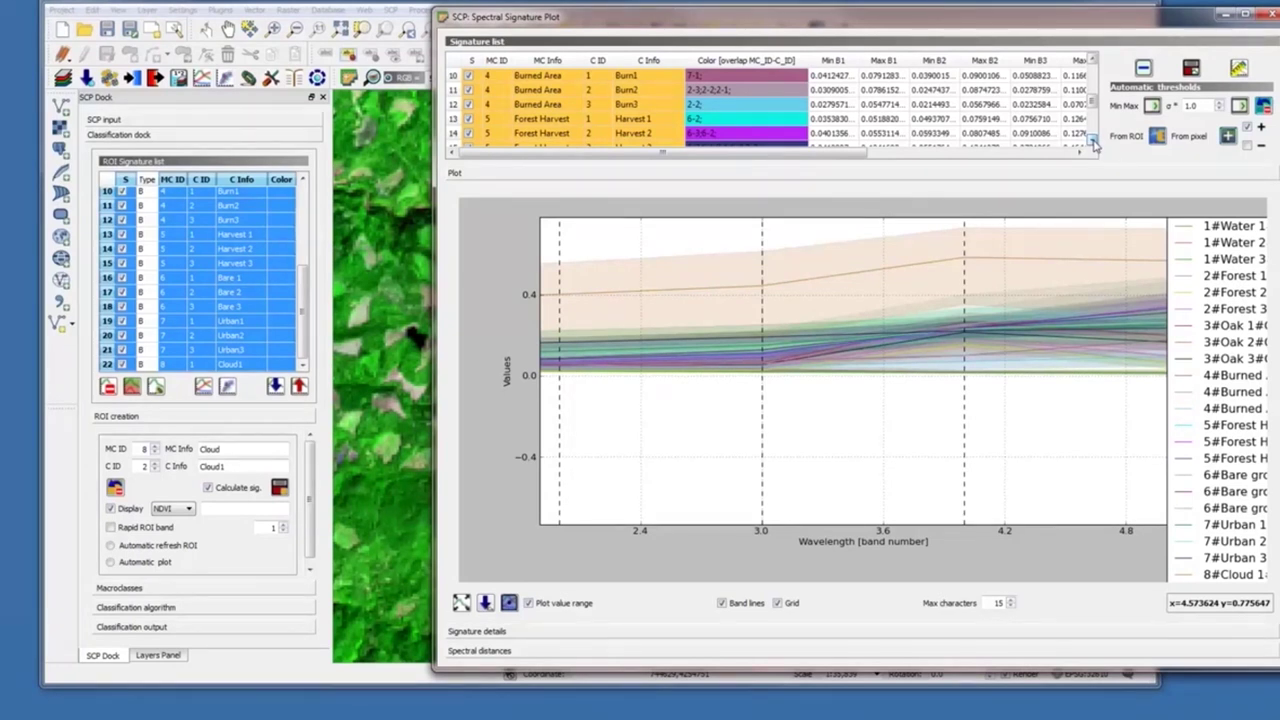
pyautogui.click(1094, 142)
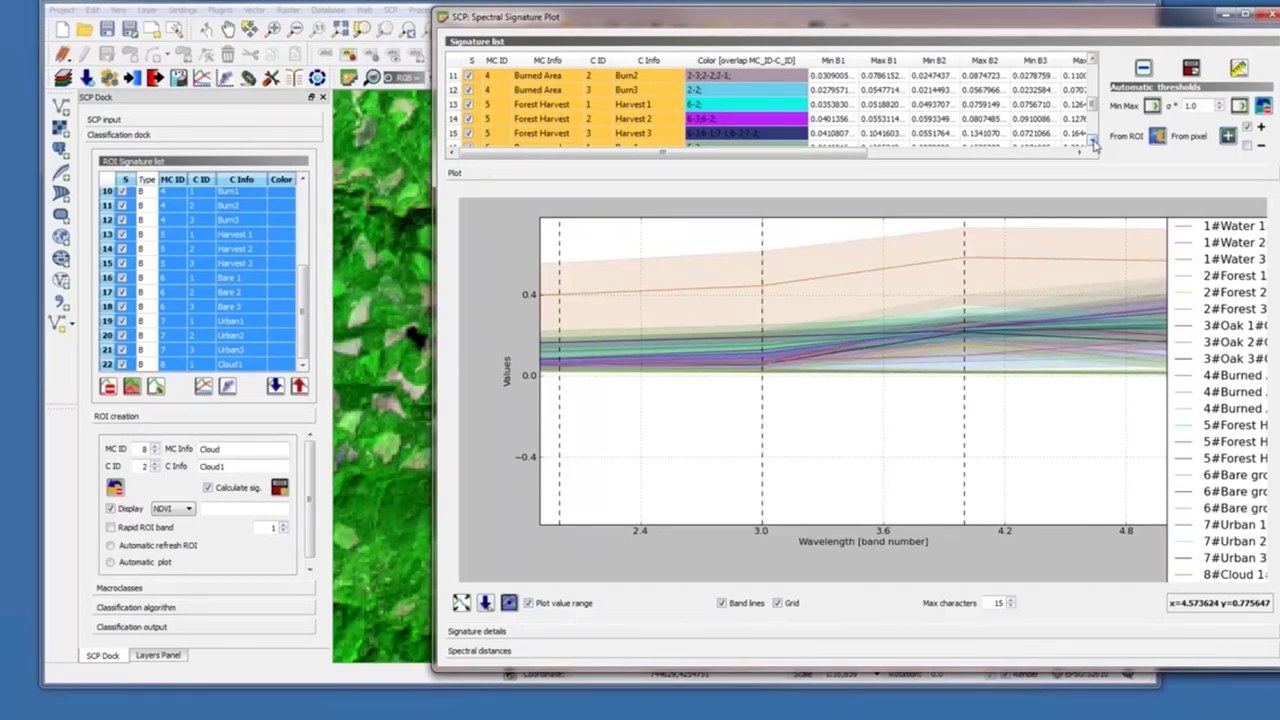
pyautogui.click(1093, 142)
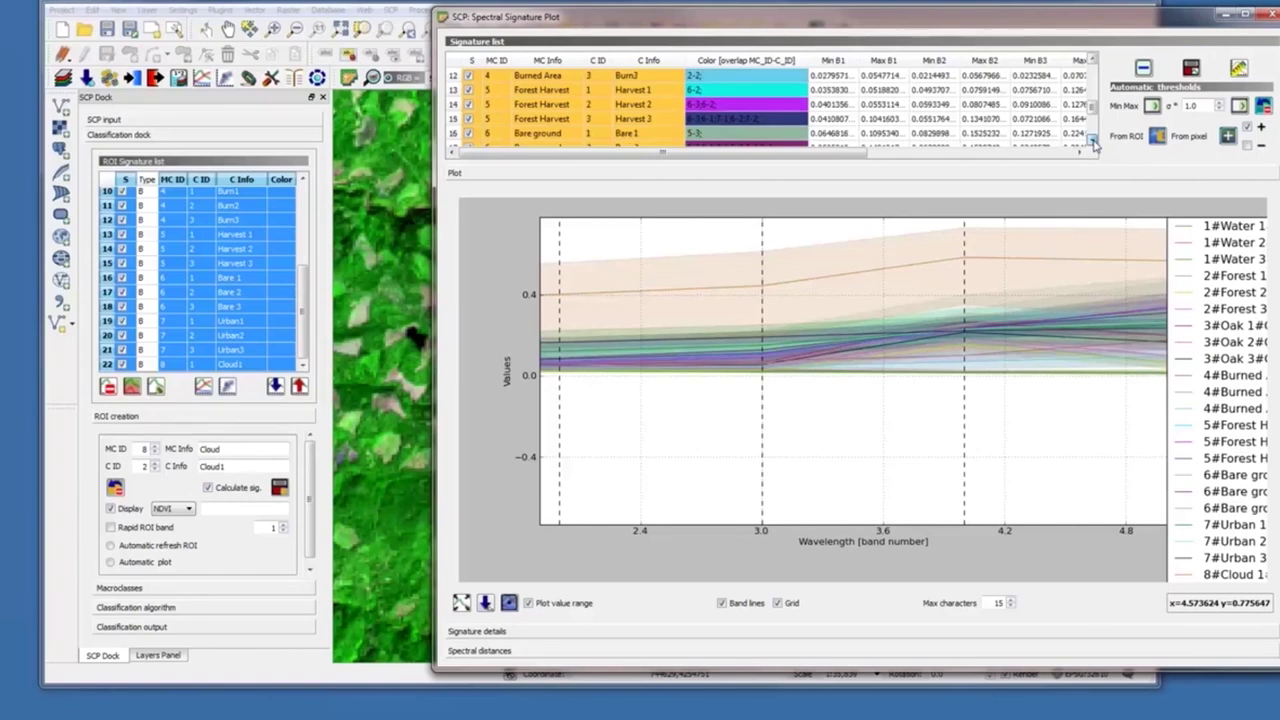
pyautogui.click(1093, 142)
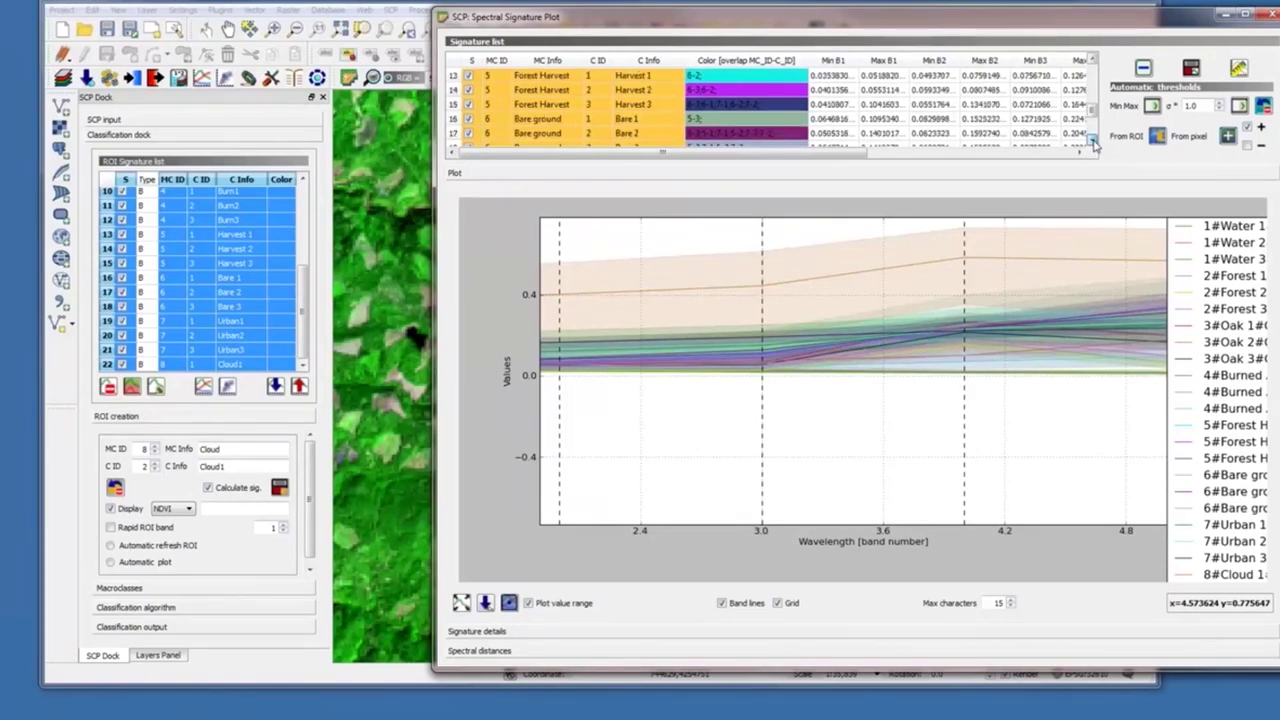
pyautogui.click(1093, 142)
pyautogui.click(1093, 142)
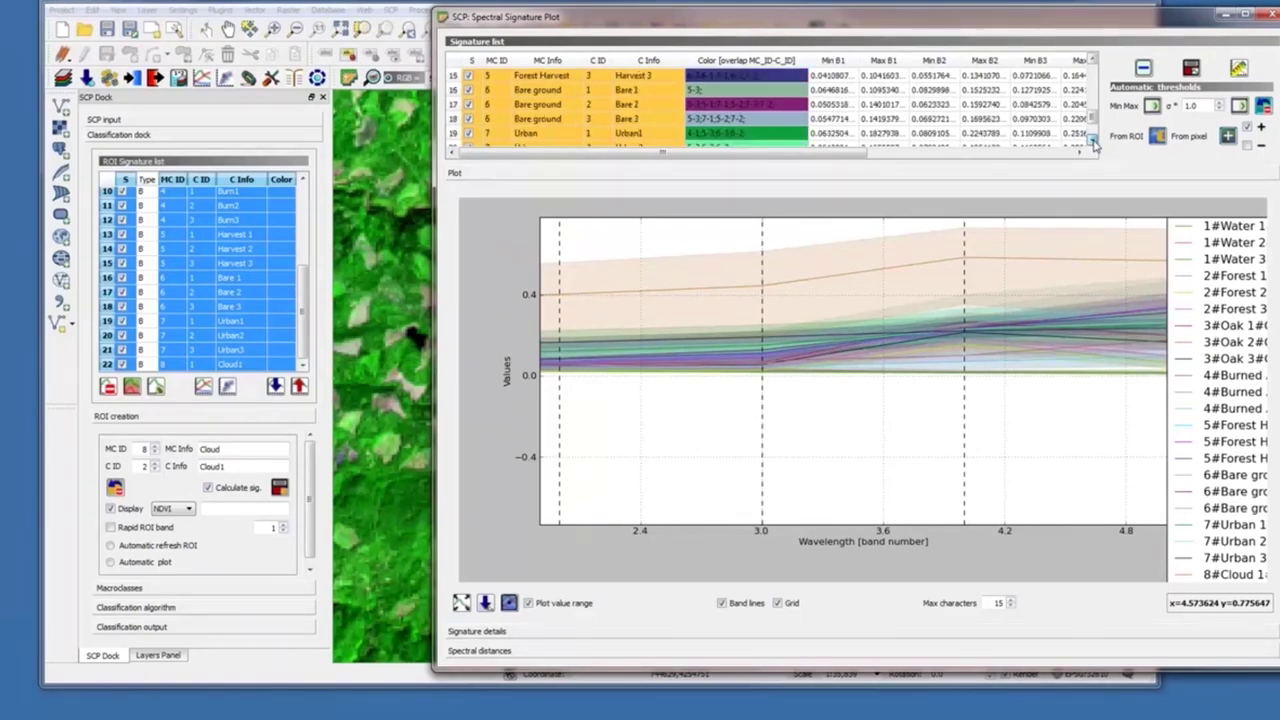
pyautogui.click(1093, 142)
pyautogui.click(1093, 142)
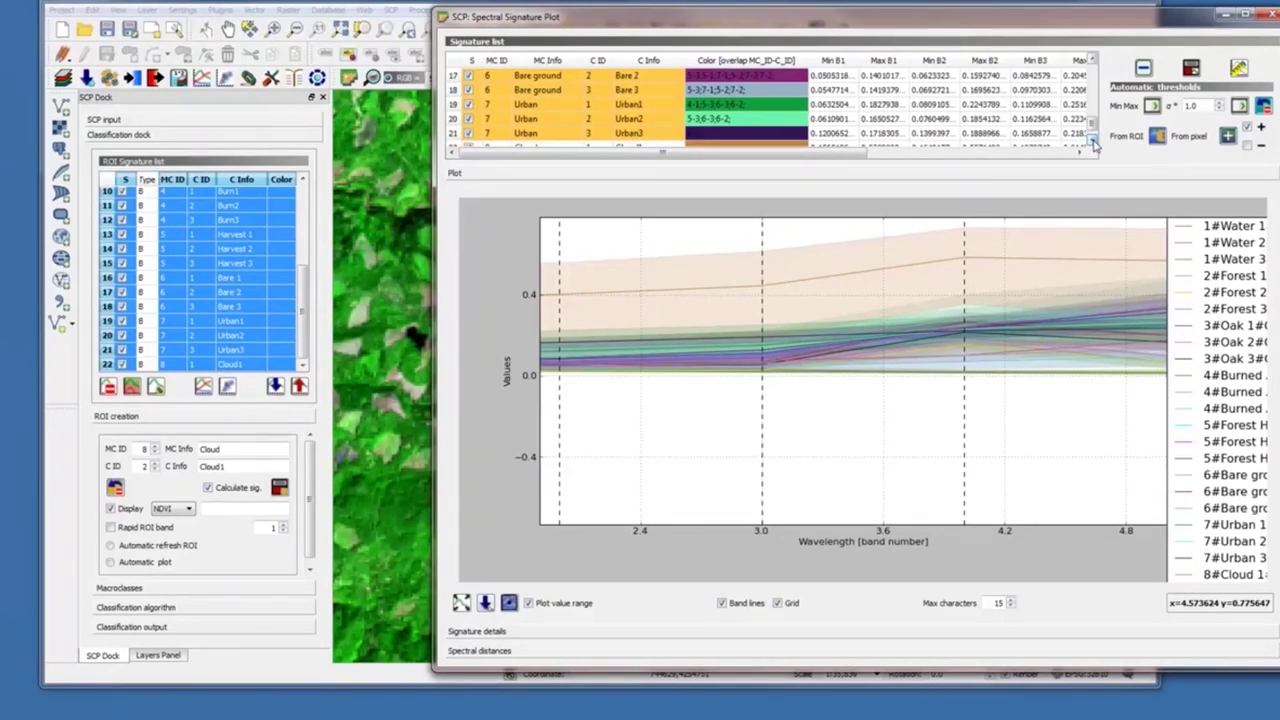
pyautogui.click(1093, 142)
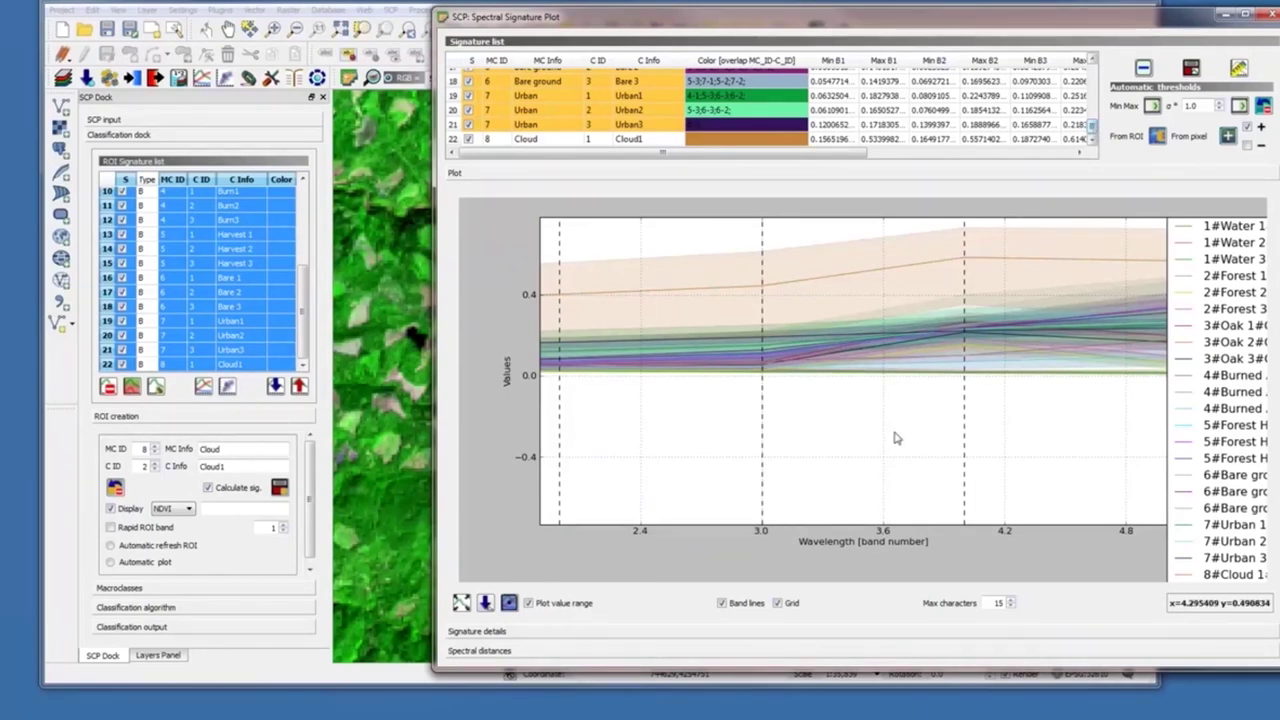
# Open the signature details and read through the band values, standard deviations and ROI sizes from Water1 to Cloud1
pyautogui.click(485, 634)
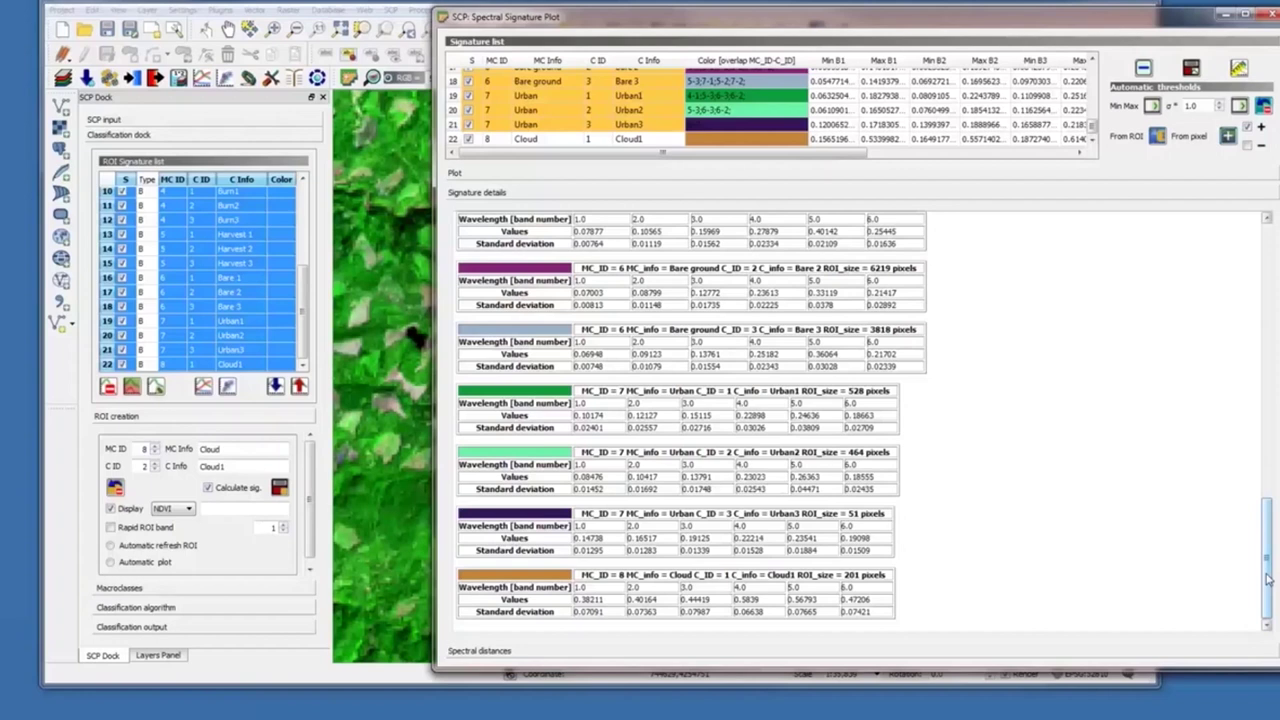
pyautogui.moveTo(1268, 578); pyautogui.dragTo(1268, 300)
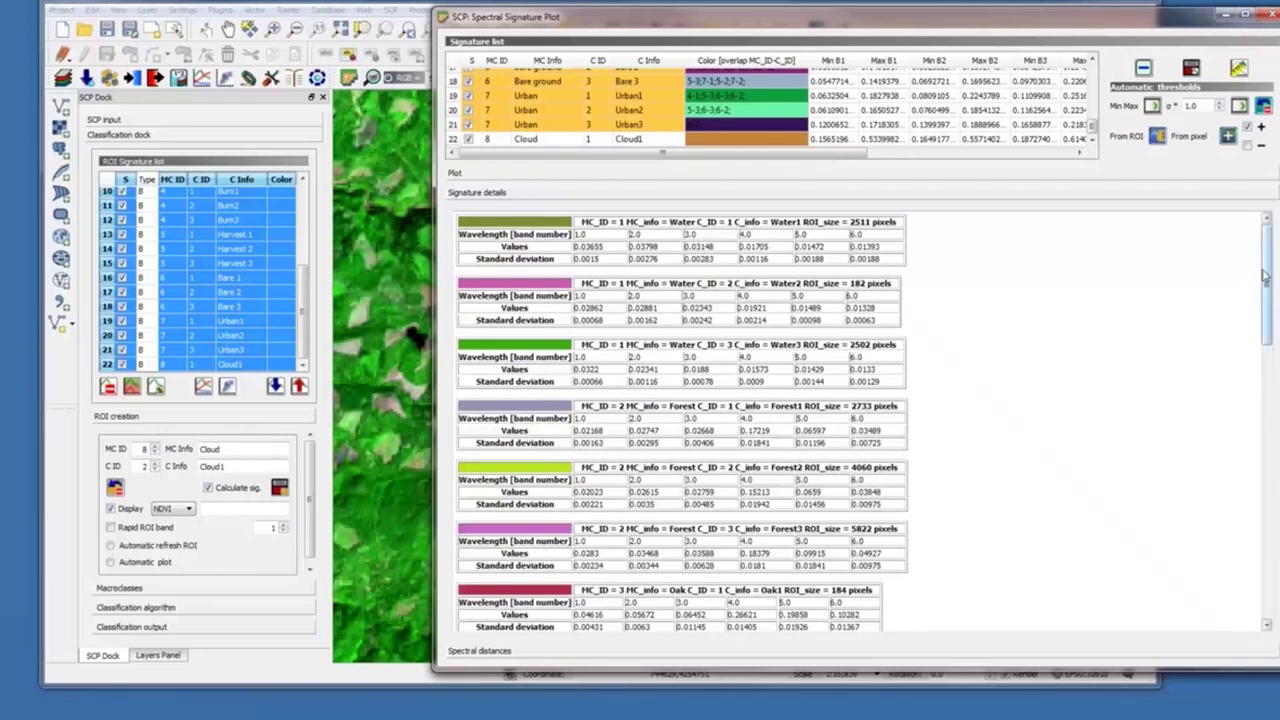
pyautogui.moveTo(1266, 280); pyautogui.dragTo(1260, 321)
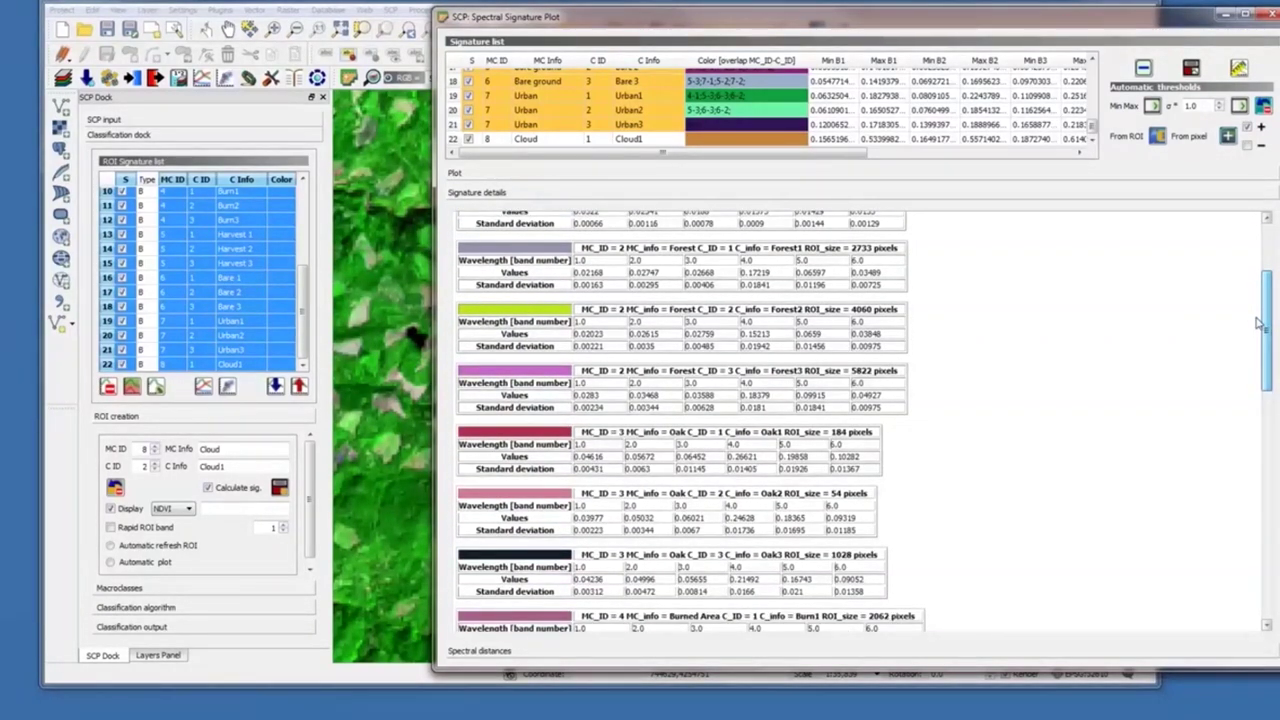
pyautogui.scroll(-1, 1190, 481)
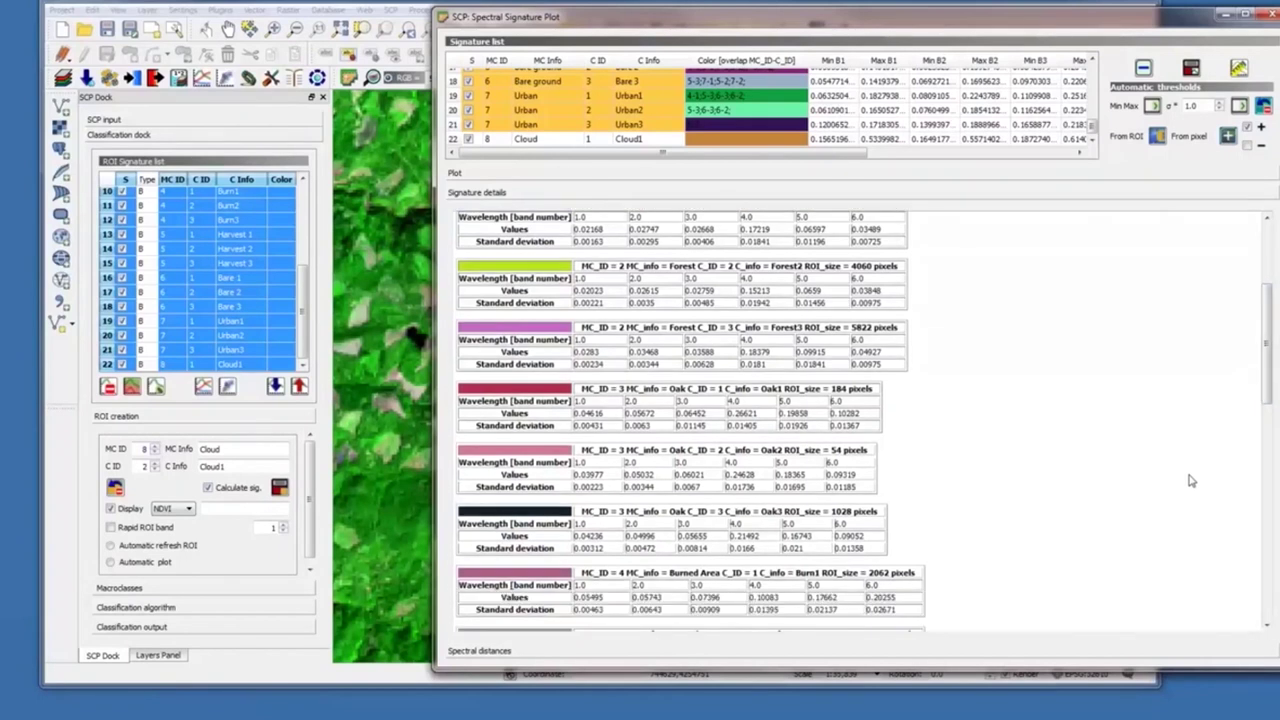
pyautogui.scroll(-3, 1190, 481)
pyautogui.scroll(-1, 1190, 481)
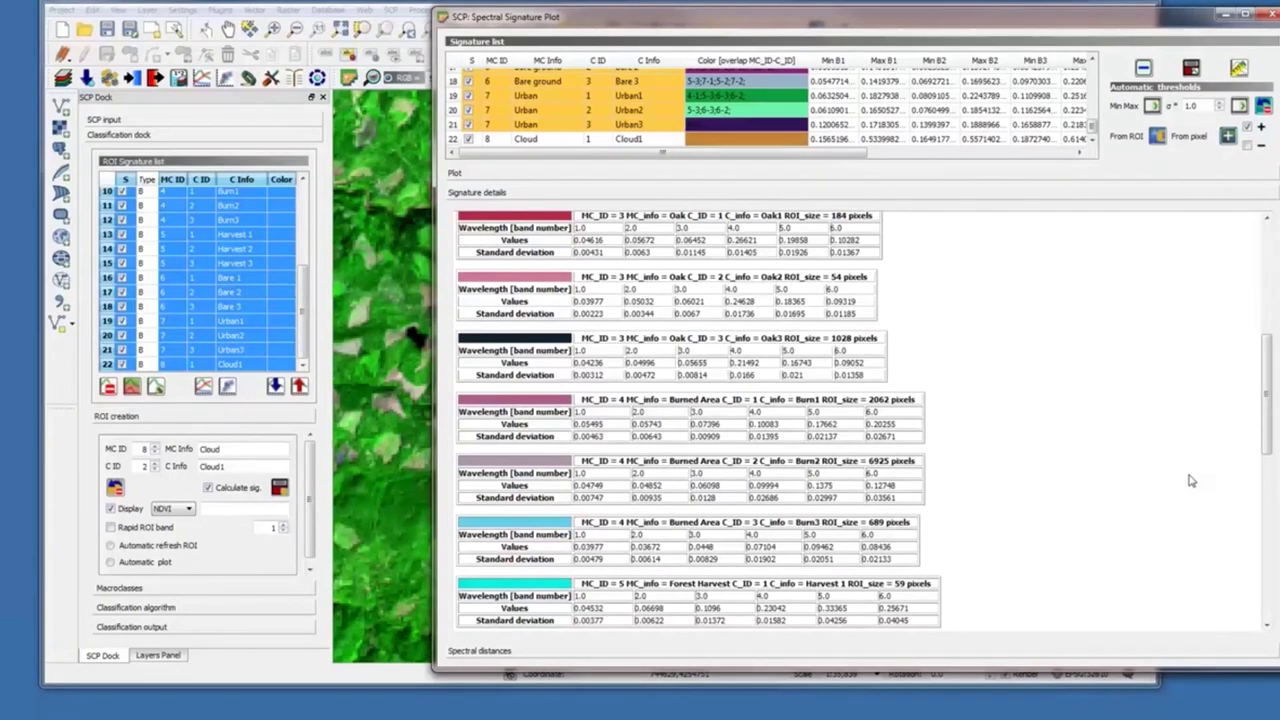
pyautogui.scroll(-1, 1190, 481)
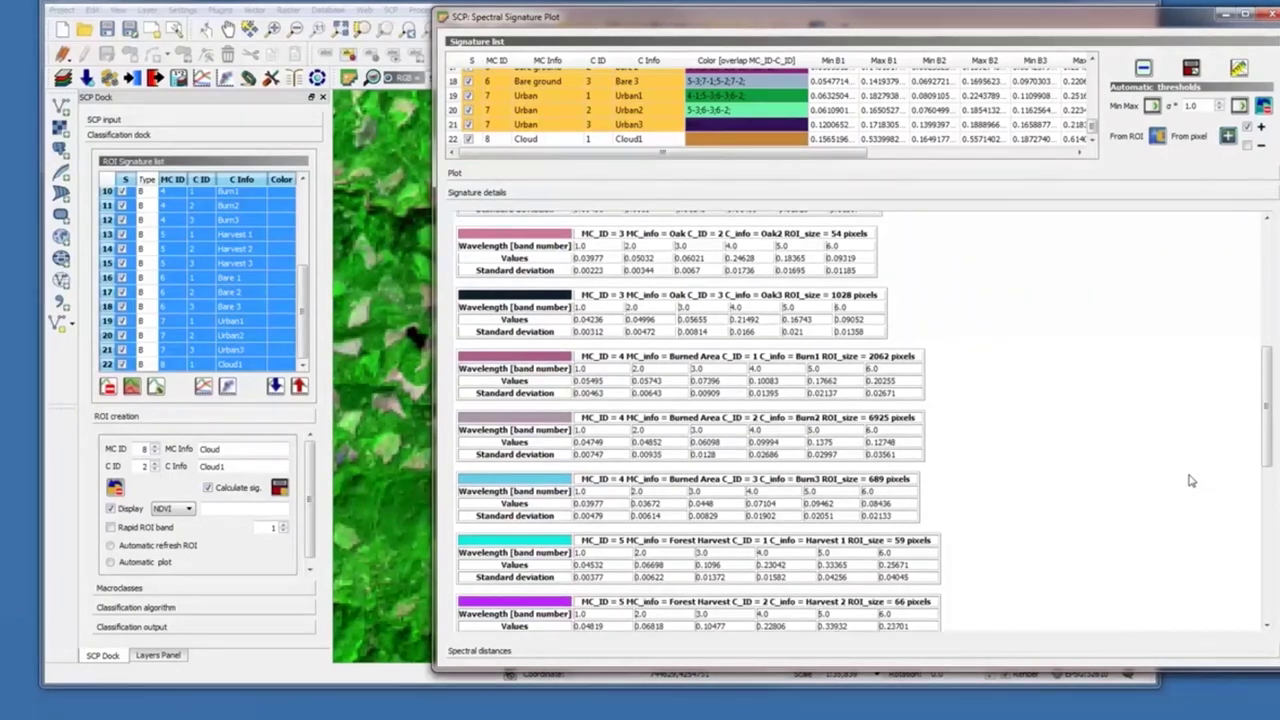
pyautogui.scroll(-1, 1190, 481)
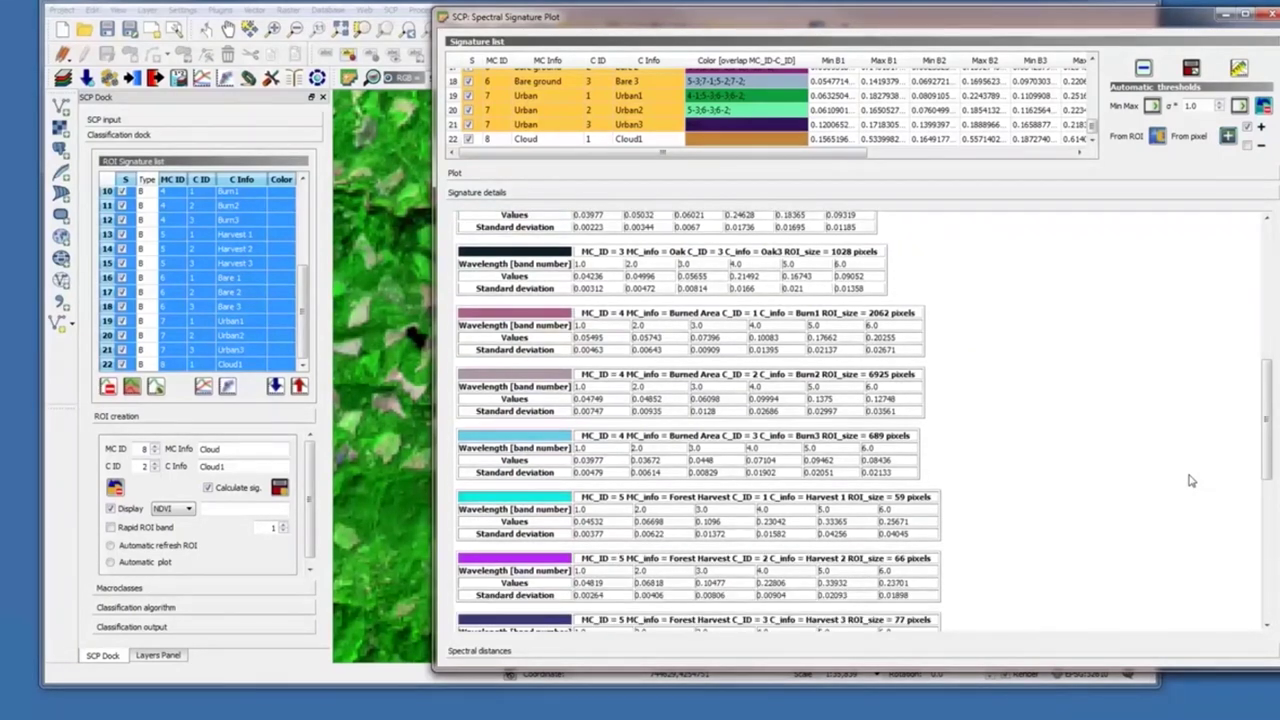
pyautogui.scroll(-3, 1190, 481)
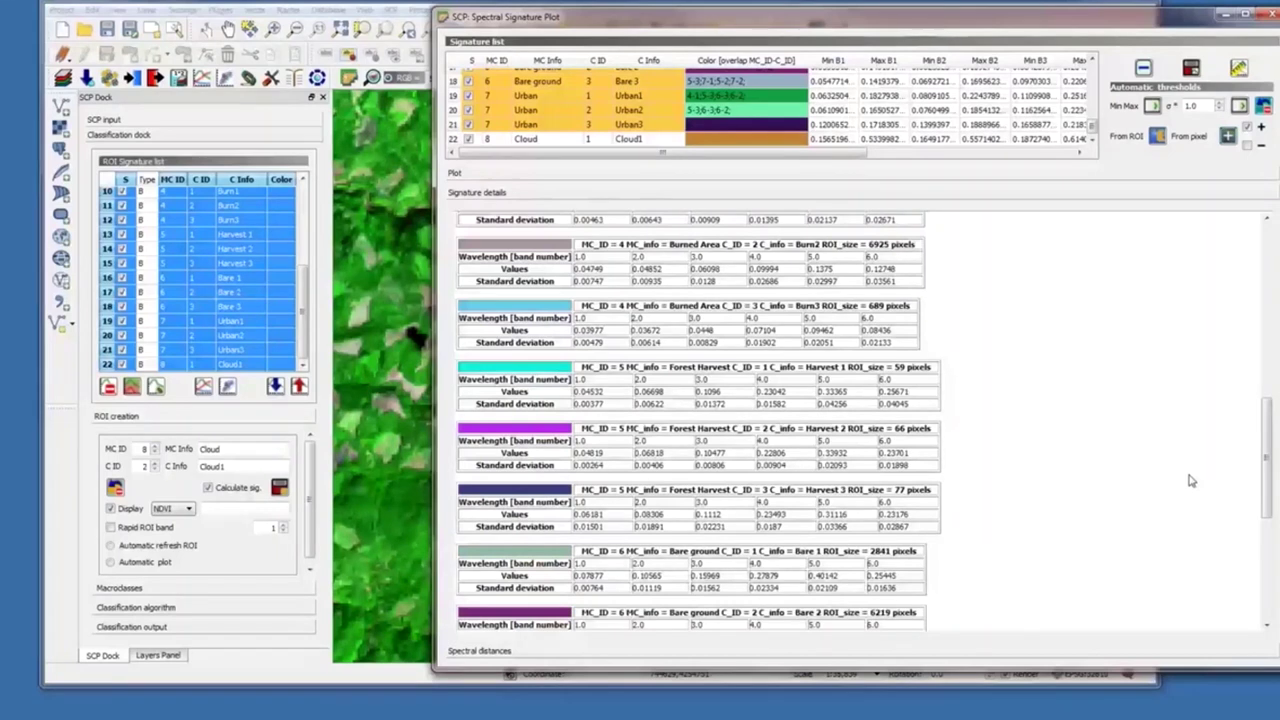
pyautogui.scroll(-3, 1190, 481)
pyautogui.scroll(-2, 1190, 481)
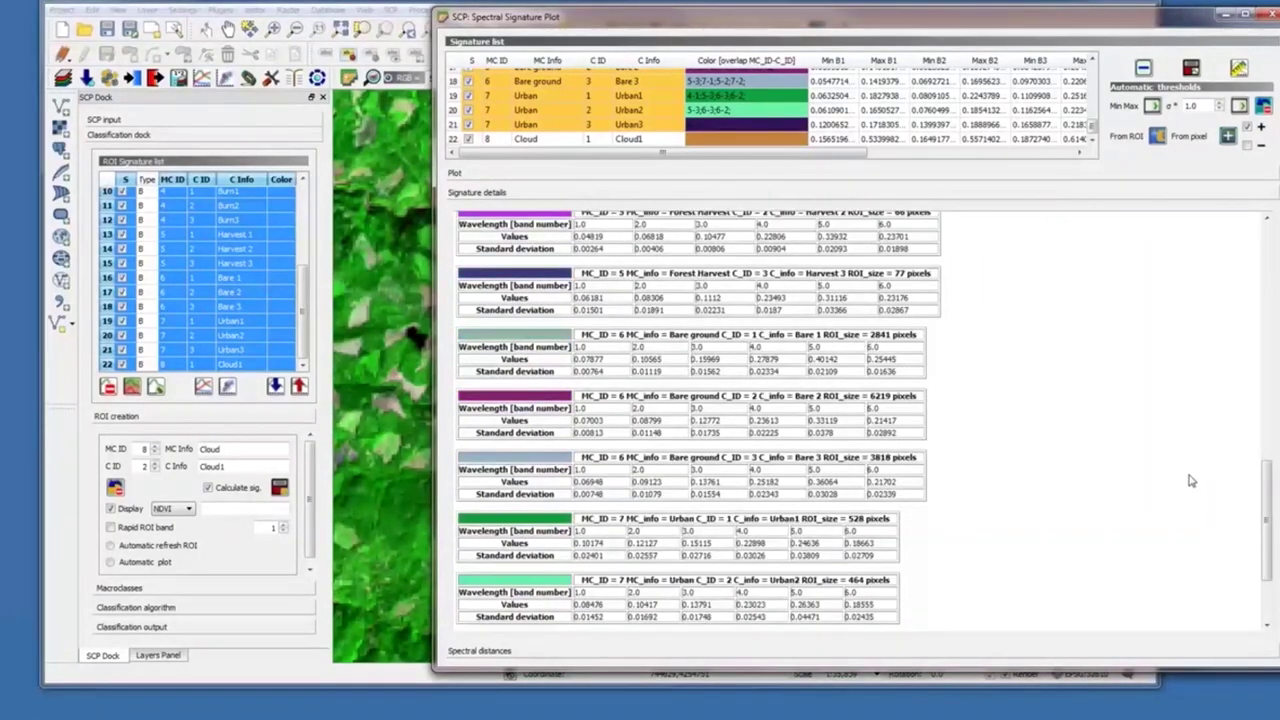
pyautogui.scroll(-2, 1190, 481)
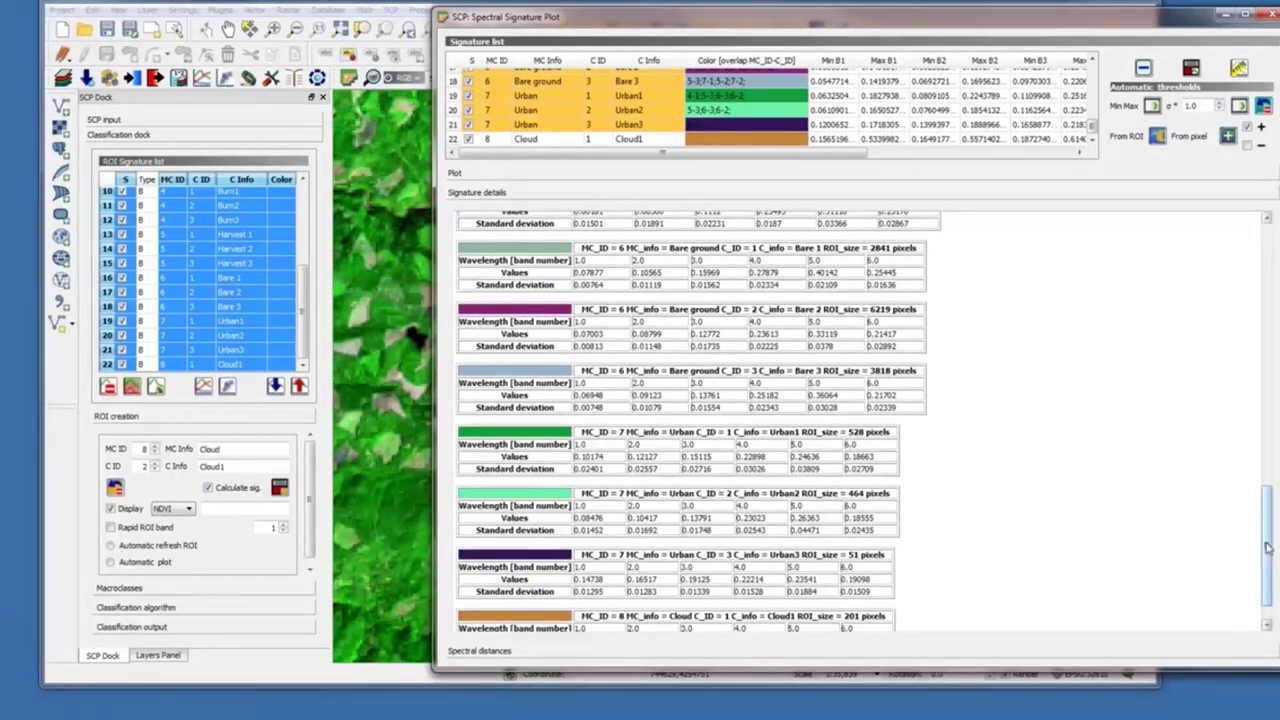
pyautogui.moveTo(1268, 546); pyautogui.dragTo(1268, 270)
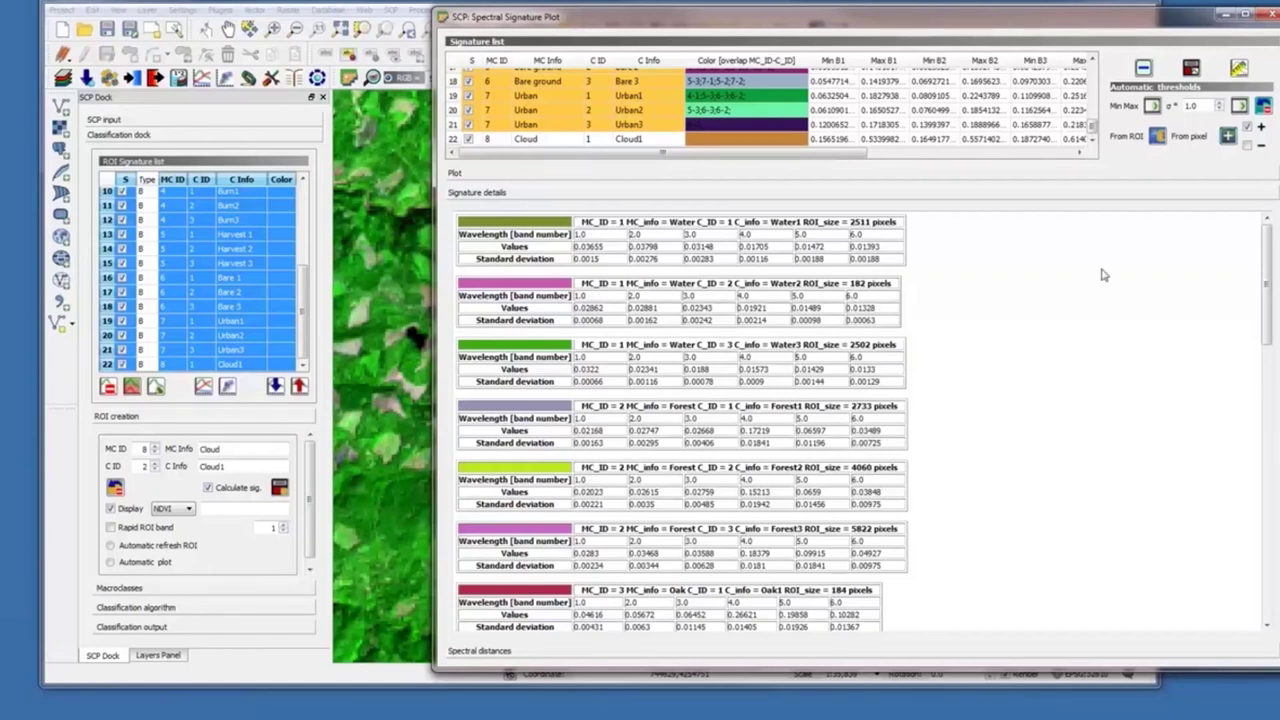
# Select all signatures from Water1 to Cloud1 in the plot's signature list and calculate their spectral distances
pyautogui.moveTo(1012, 22); pyautogui.dragTo(973, 148)
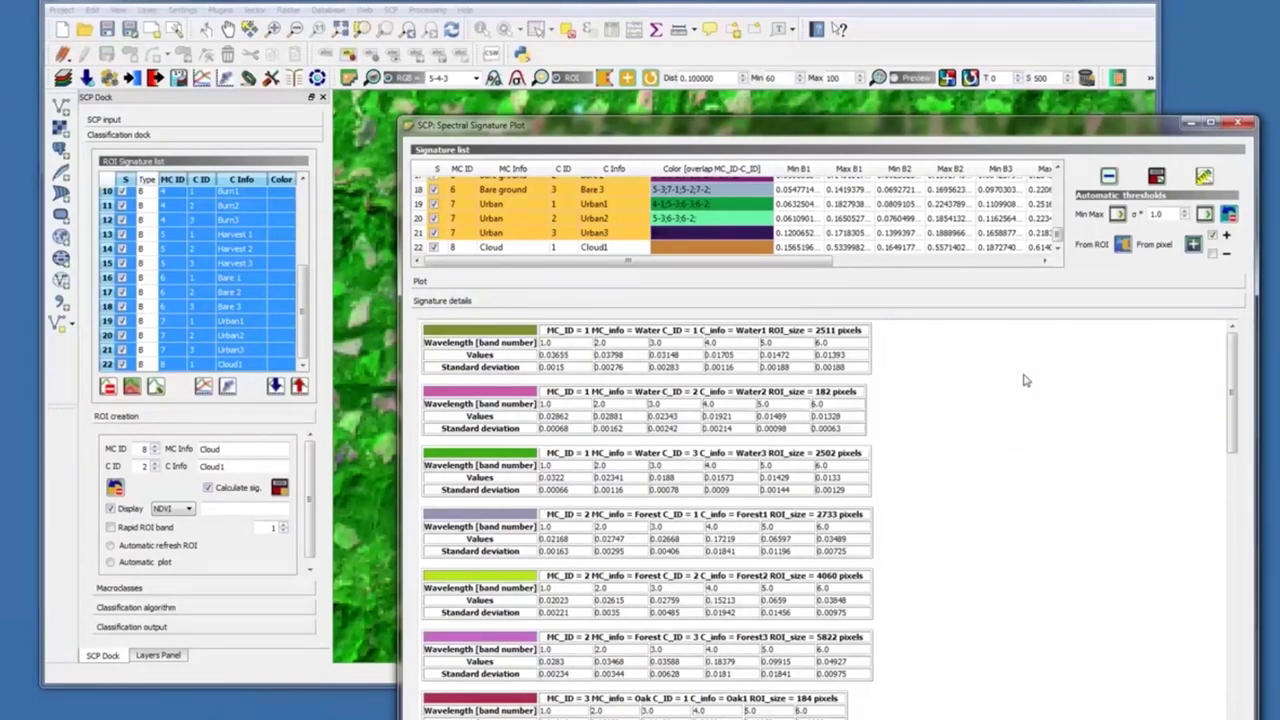
pyautogui.moveTo(1021, 127); pyautogui.dragTo(1015, 24)
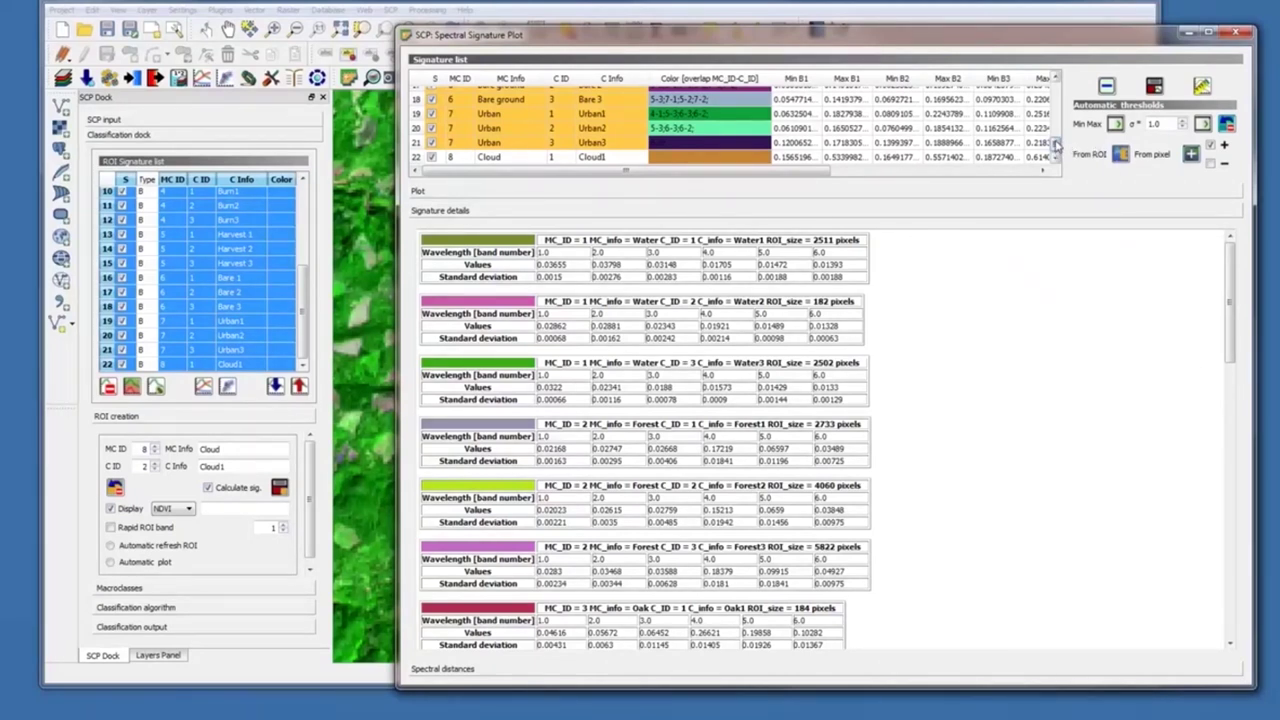
pyautogui.moveTo(1056, 148); pyautogui.dragTo(1056, 90)
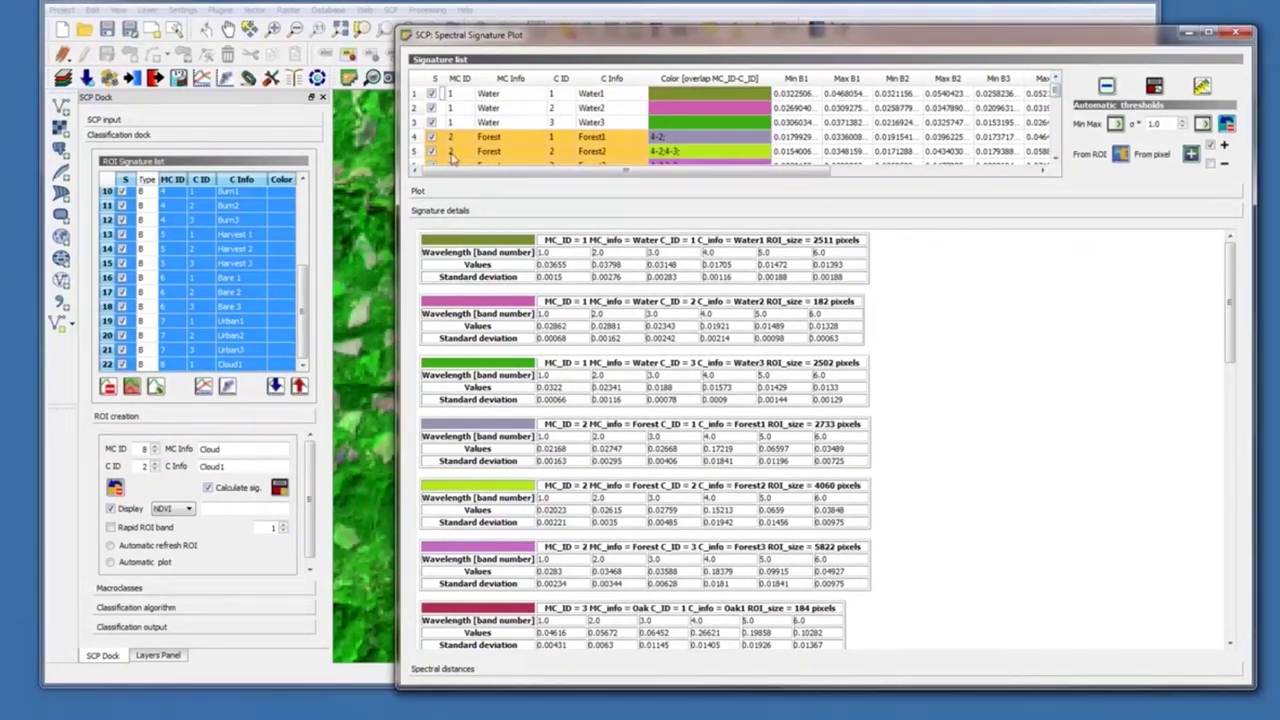
pyautogui.click(418, 93)
pyautogui.moveTo(418, 93)
pyautogui.mouseDown()
pyautogui.moveTo(419, 220)
pyautogui.moveTo(422, 175)
pyautogui.mouseUp()
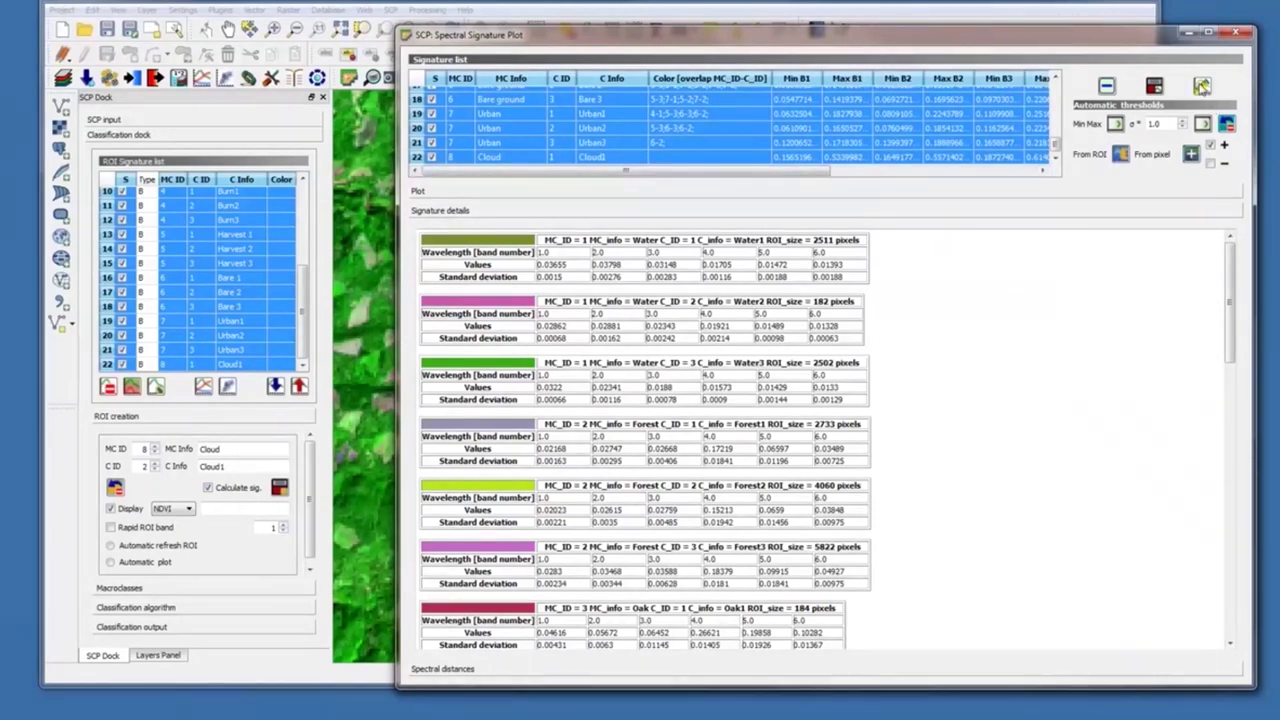
pyautogui.click(1203, 87)
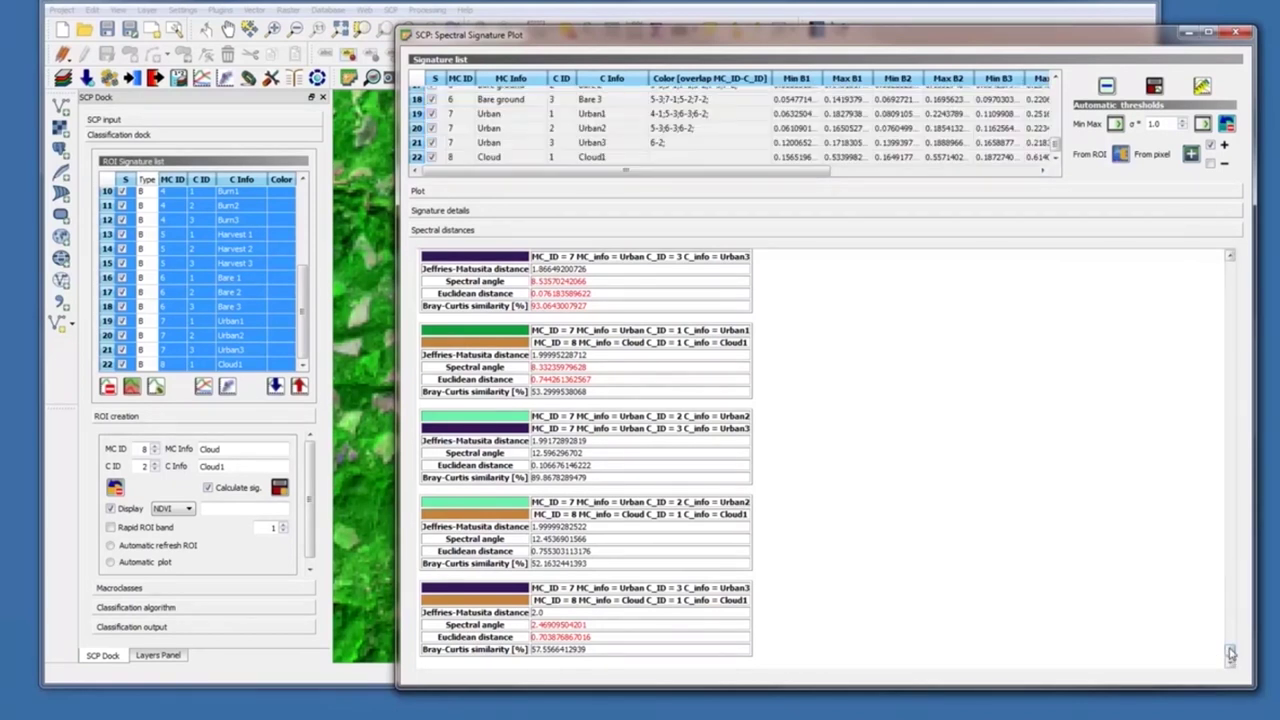
# Examine the spectral distances from the start of the report, comparing Water1 with every other signature up to Cloud1
pyautogui.moveTo(1231, 660); pyautogui.dragTo(1238, 252)
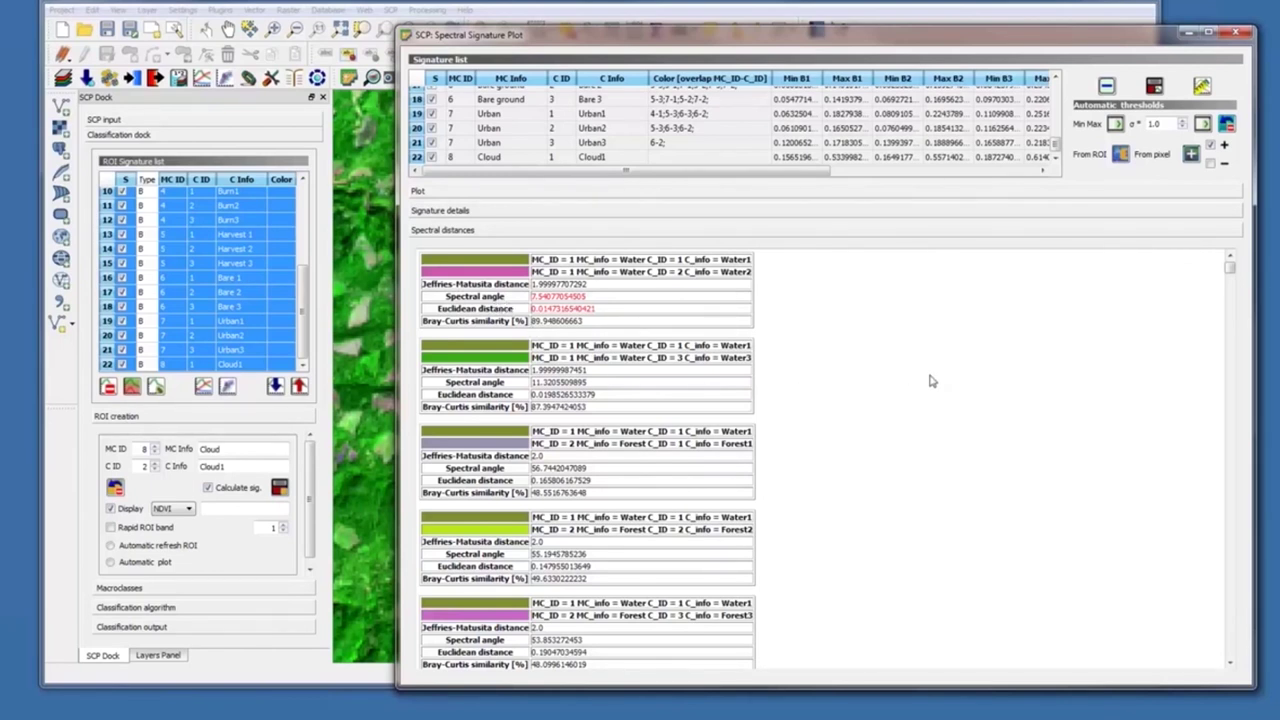
pyautogui.scroll(-1, 930, 381)
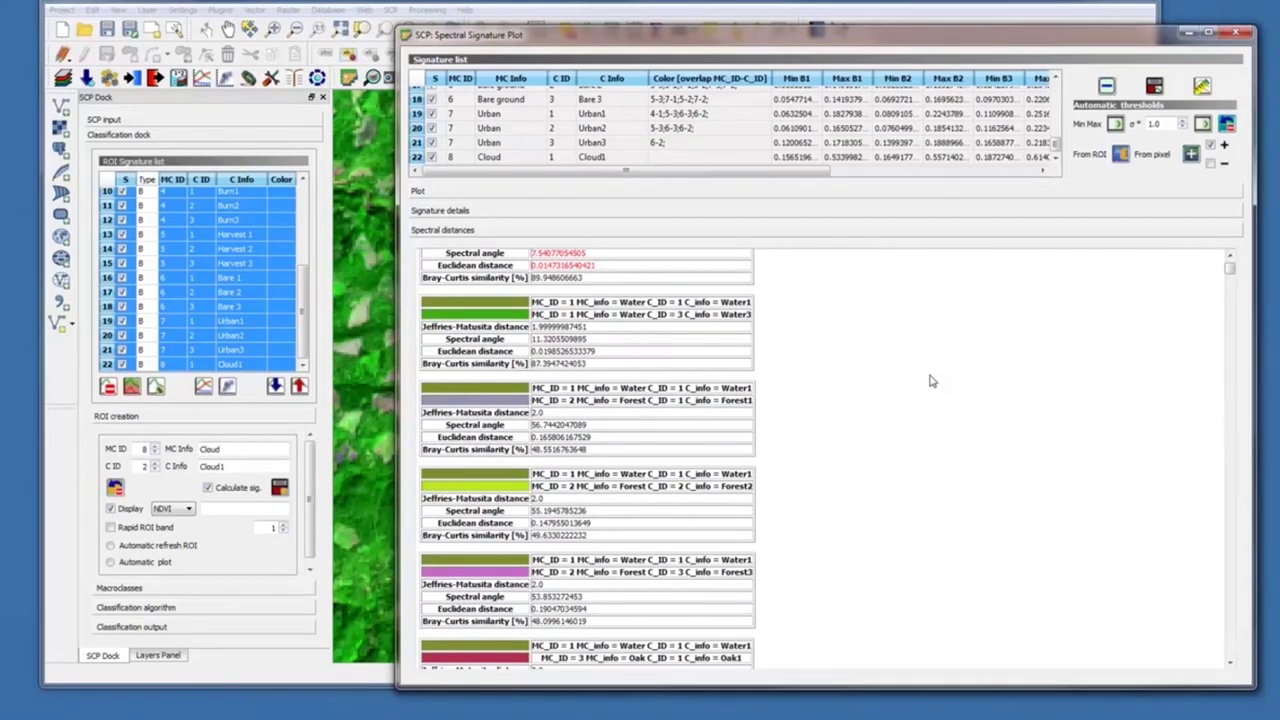
pyautogui.scroll(-3, 930, 381)
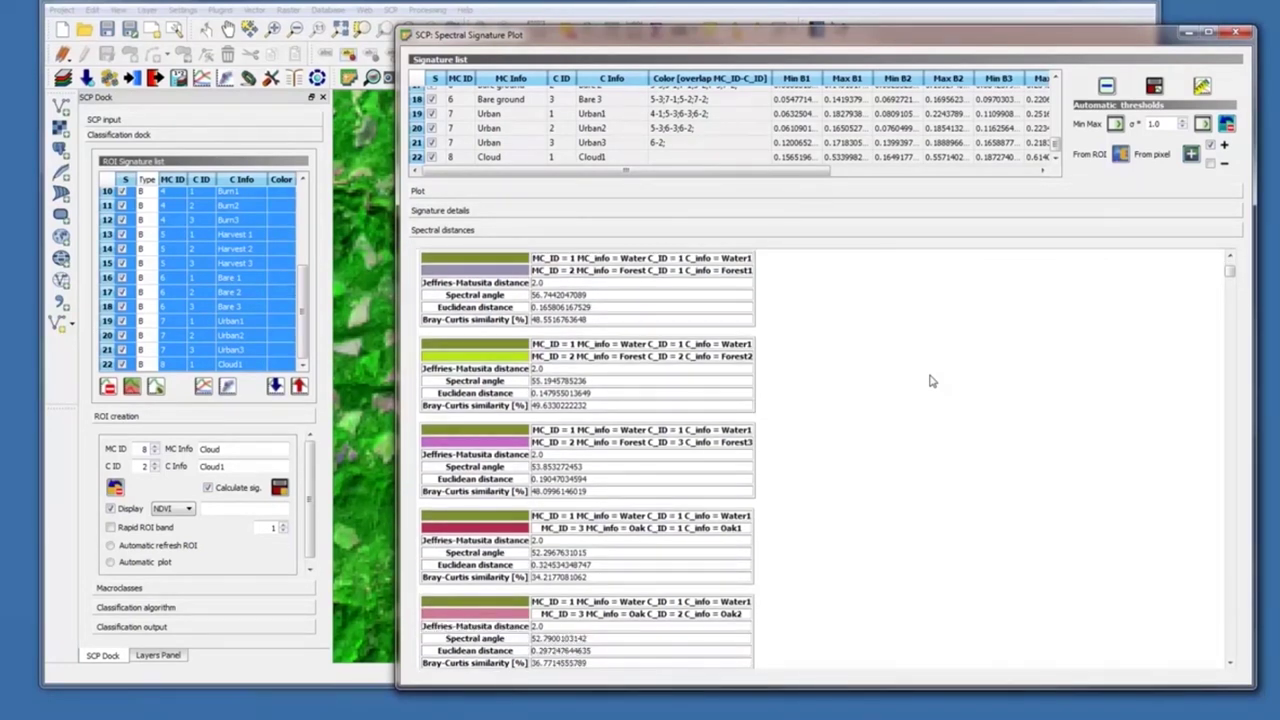
pyautogui.scroll(-8, 930, 381)
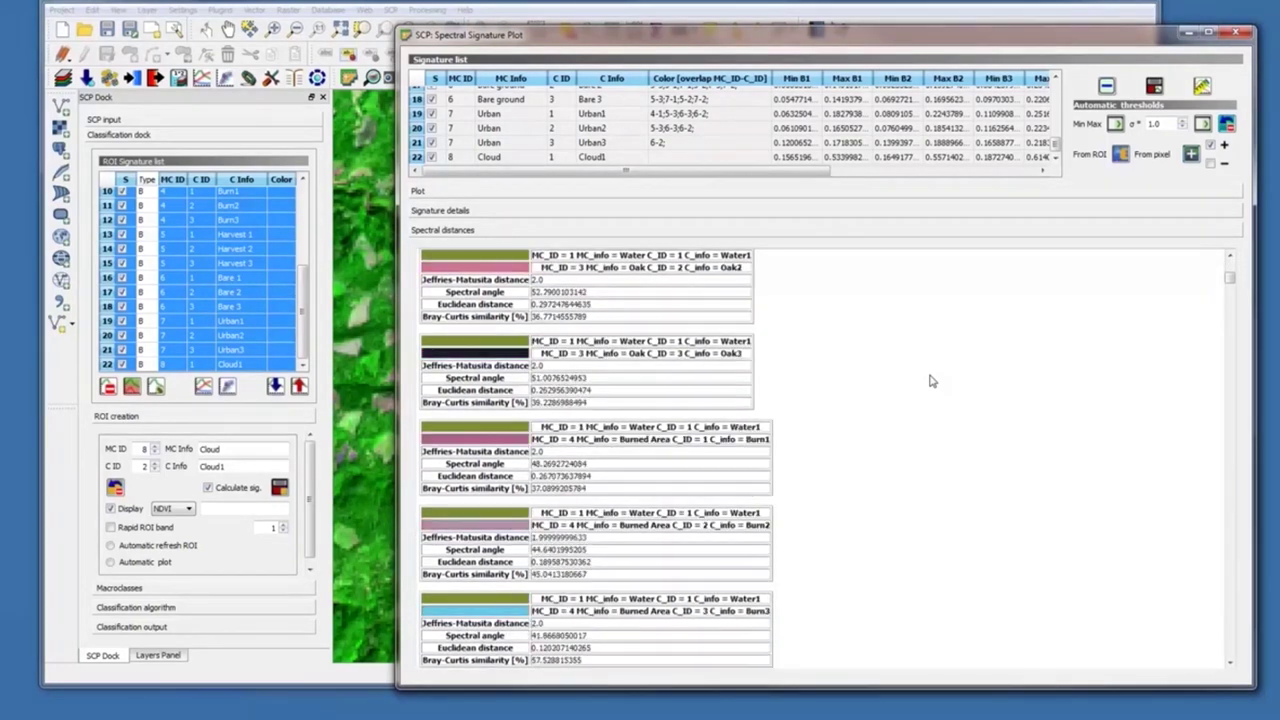
pyautogui.scroll(-4, 930, 381)
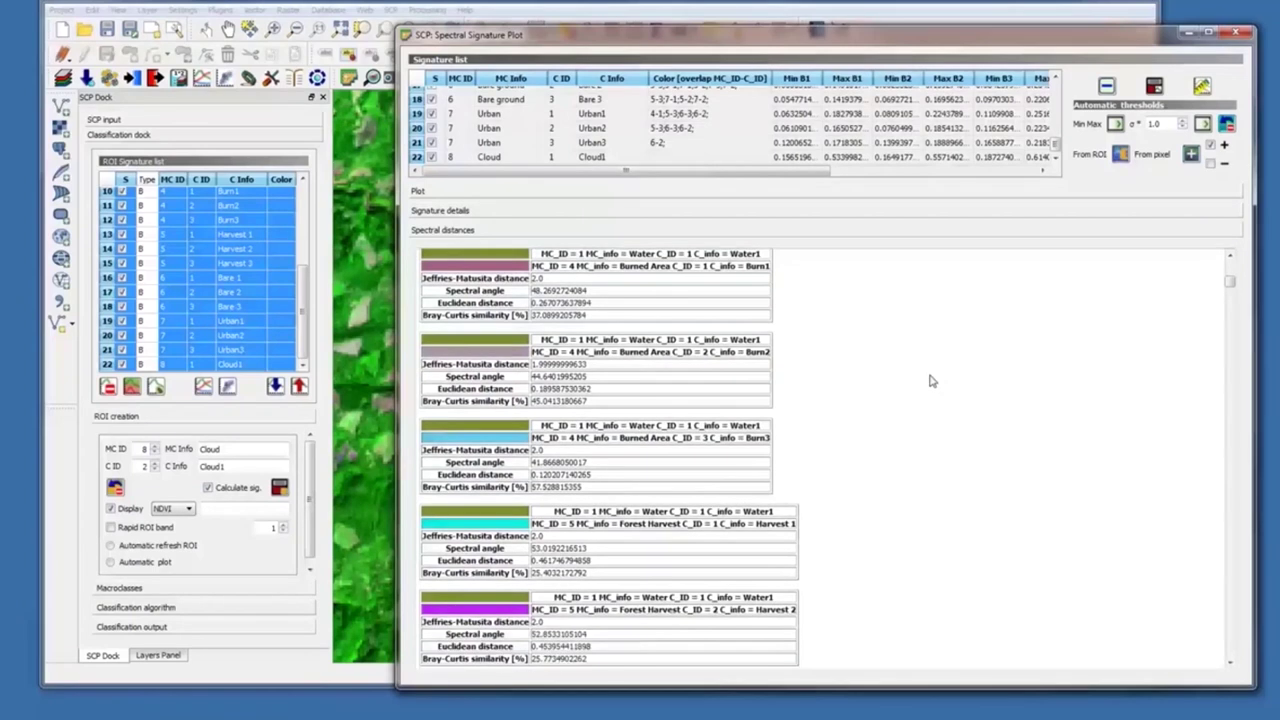
pyautogui.scroll(-15, 930, 381)
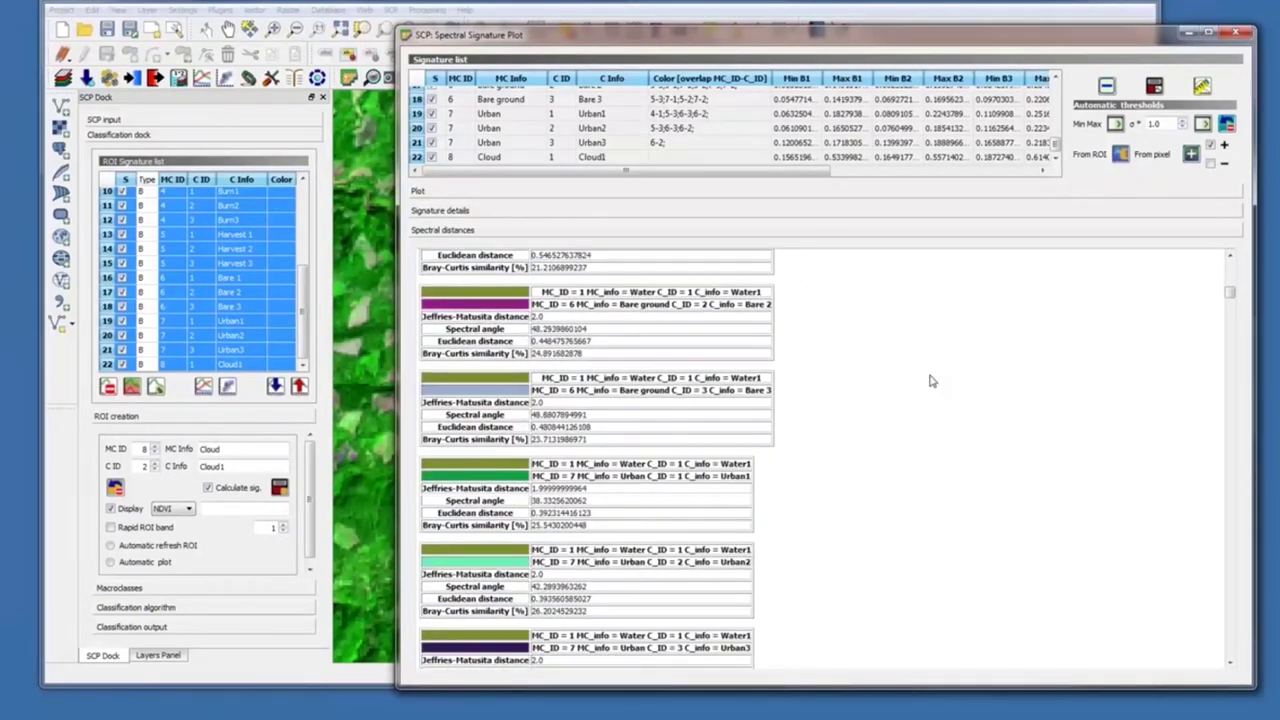
pyautogui.scroll(-5, 930, 381)
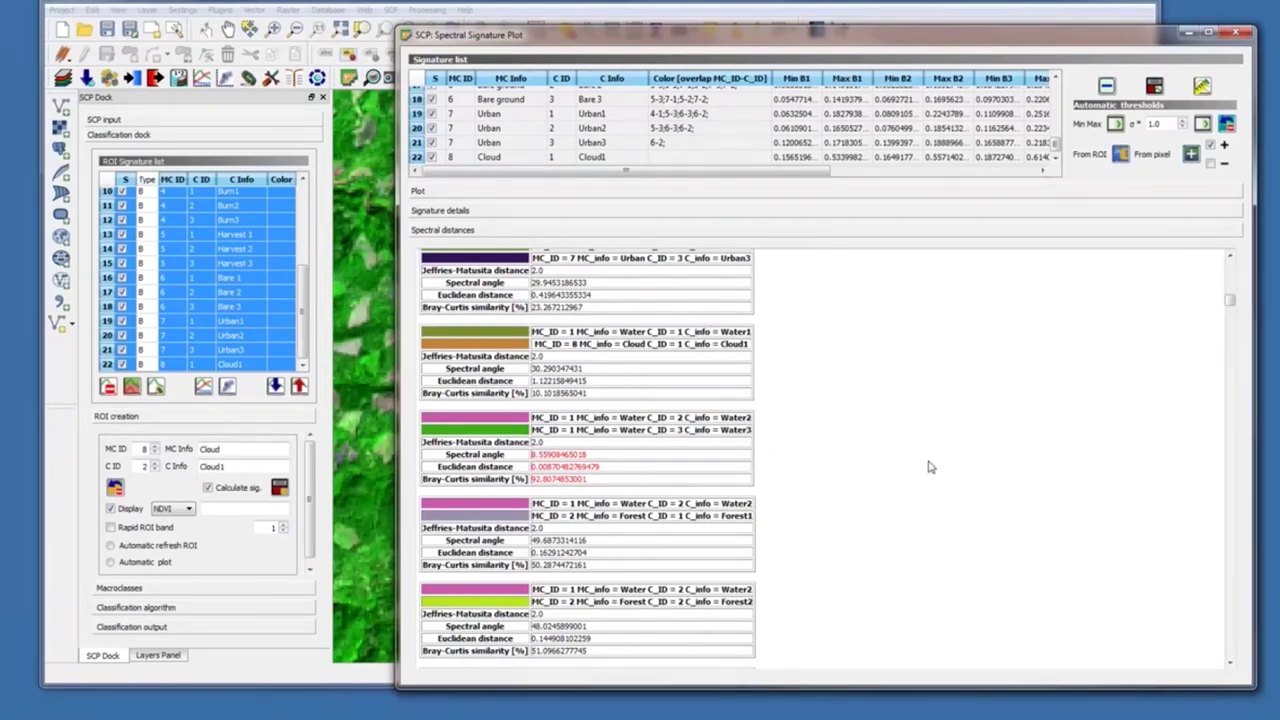
# Examine the Jeffries-Matusita, spectral angle, Euclidean and Bray-Curtis results for the Water2 and Water3 signature pairs
pyautogui.scroll(-1, 928, 467)
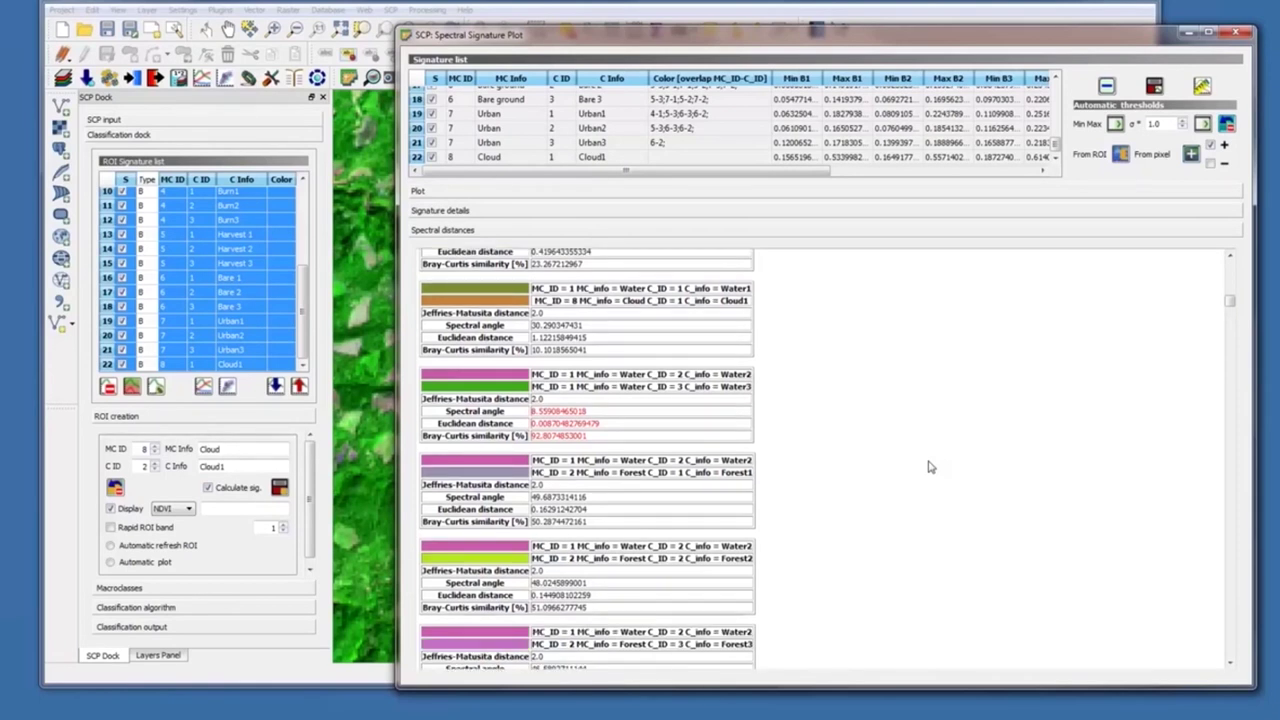
pyautogui.scroll(-5, 928, 467)
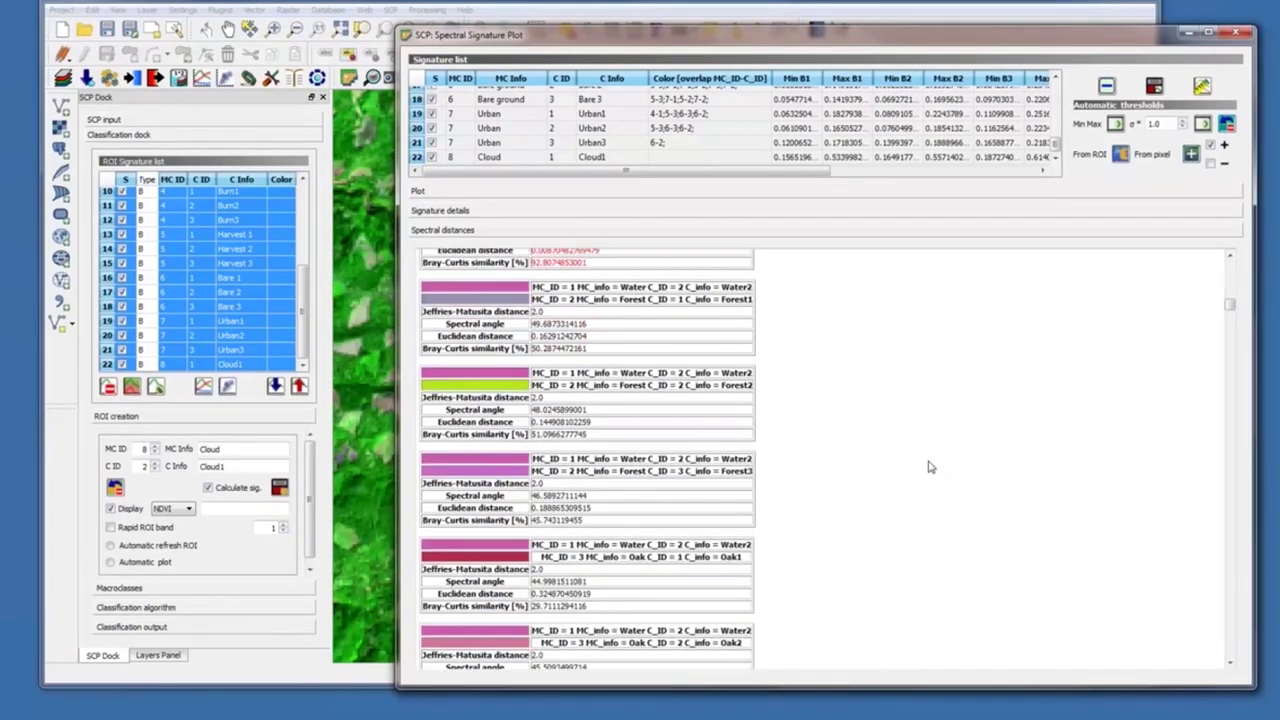
pyautogui.scroll(-3, 928, 467)
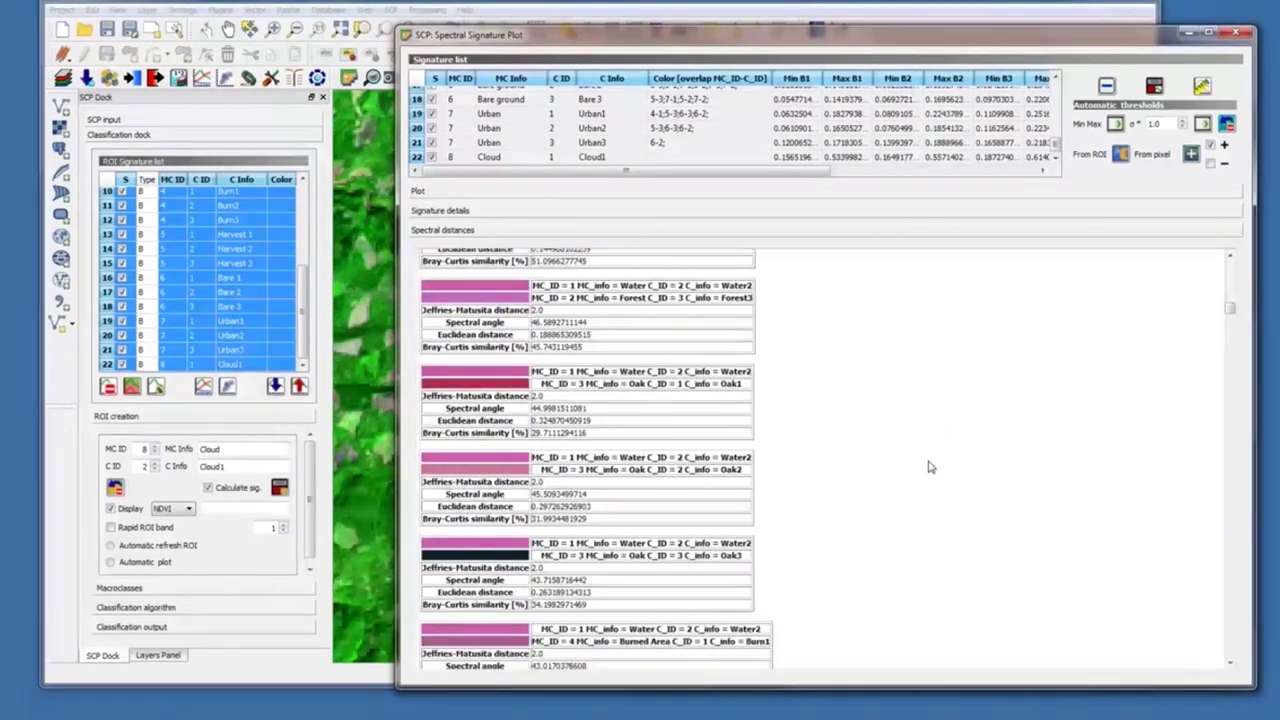
pyautogui.scroll(-5, 928, 467)
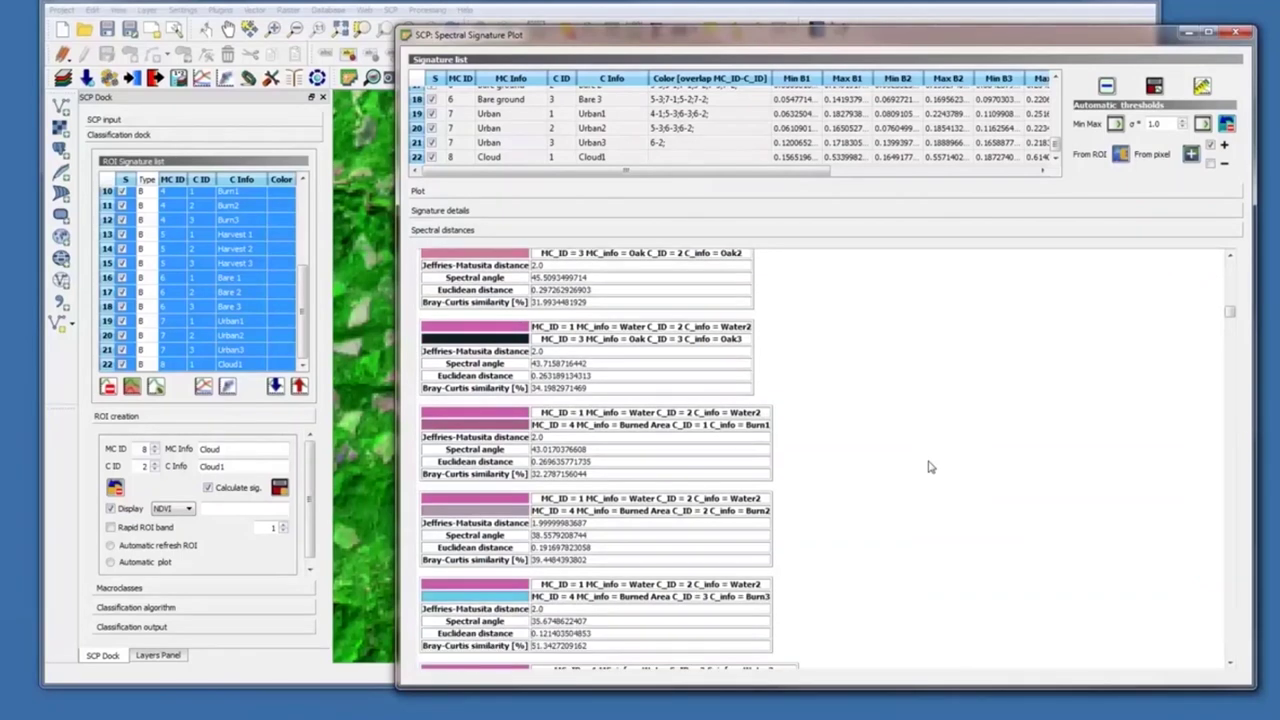
pyautogui.scroll(-3, 928, 467)
pyautogui.scroll(-6, 928, 467)
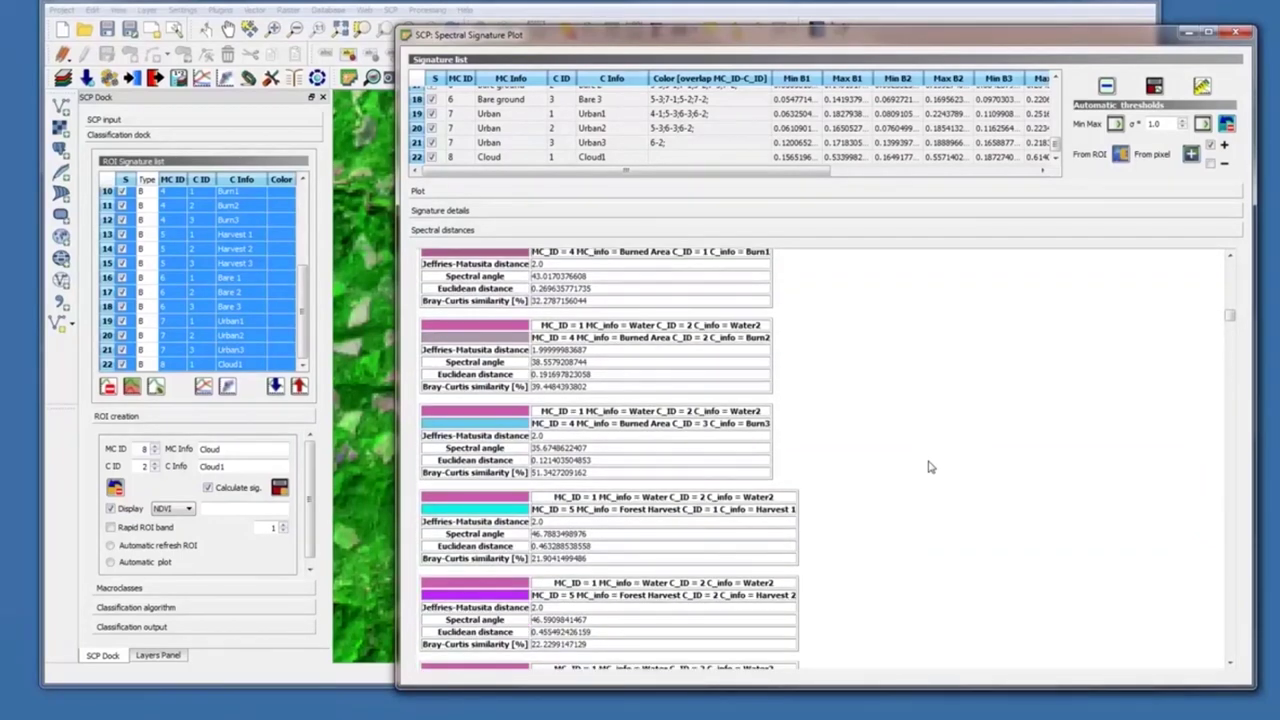
pyautogui.scroll(-6, 928, 467)
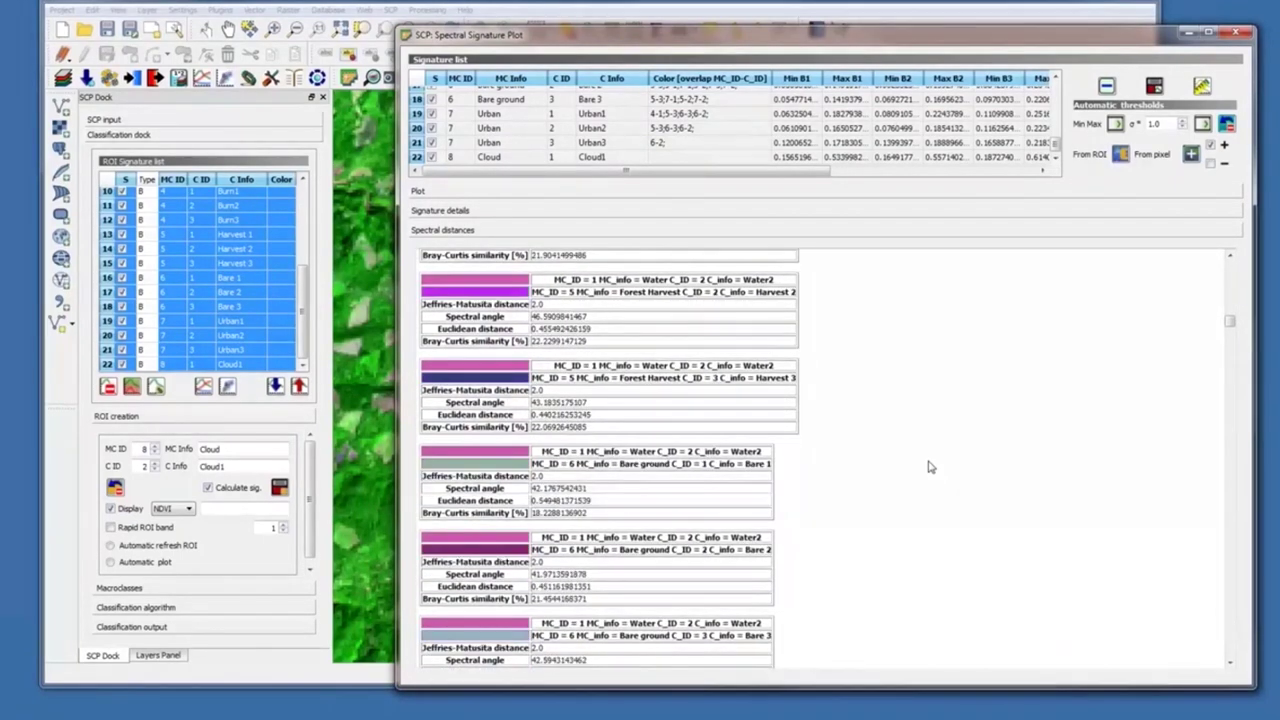
pyautogui.scroll(-7, 928, 467)
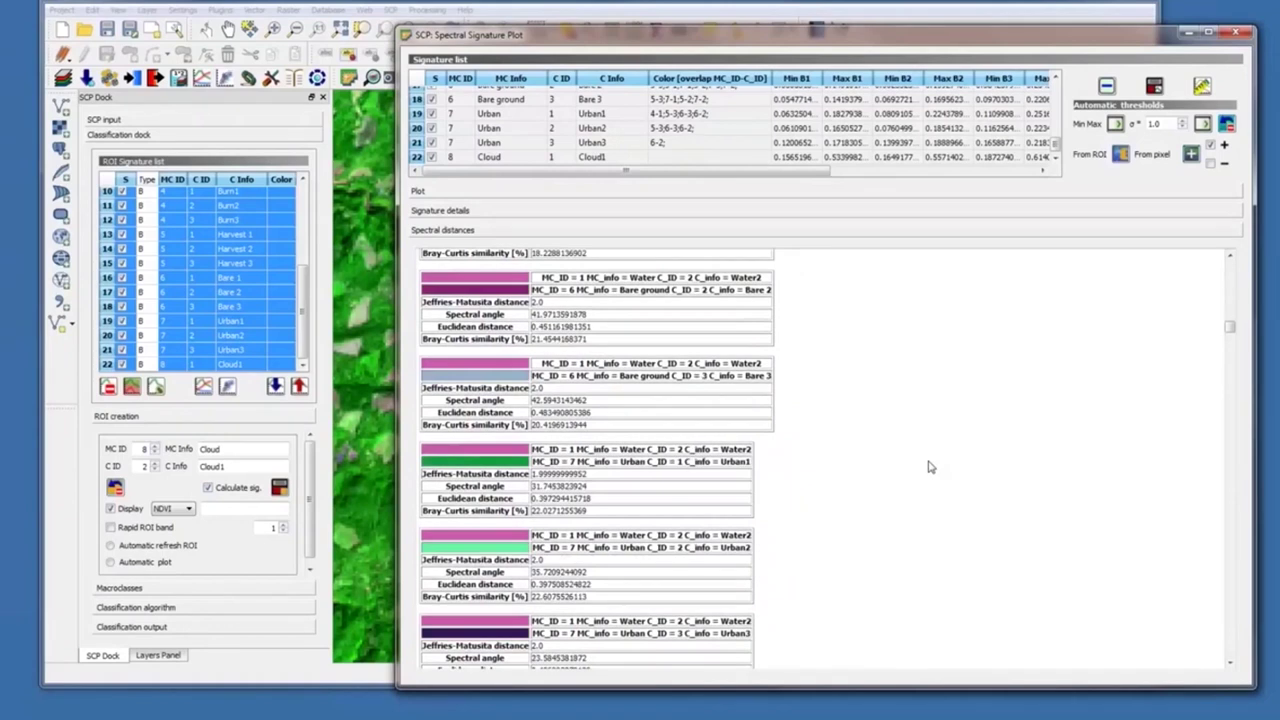
pyautogui.scroll(-8, 928, 467)
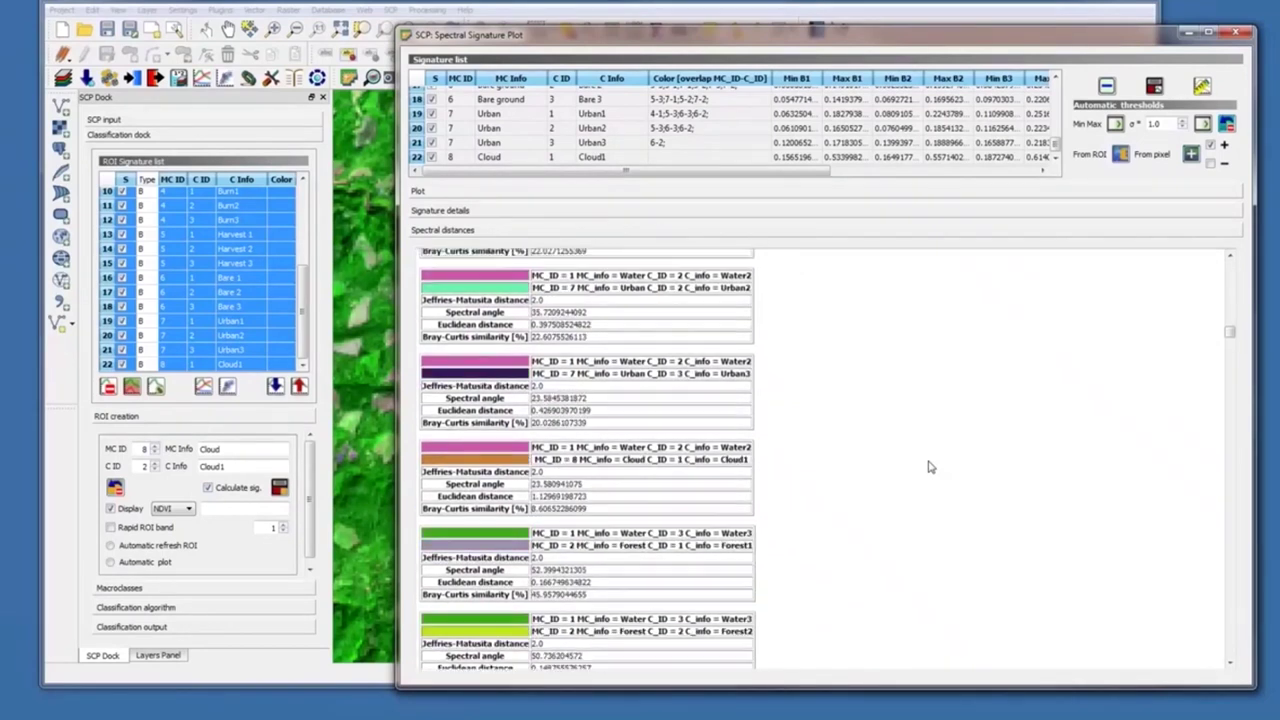
pyautogui.scroll(-6, 928, 467)
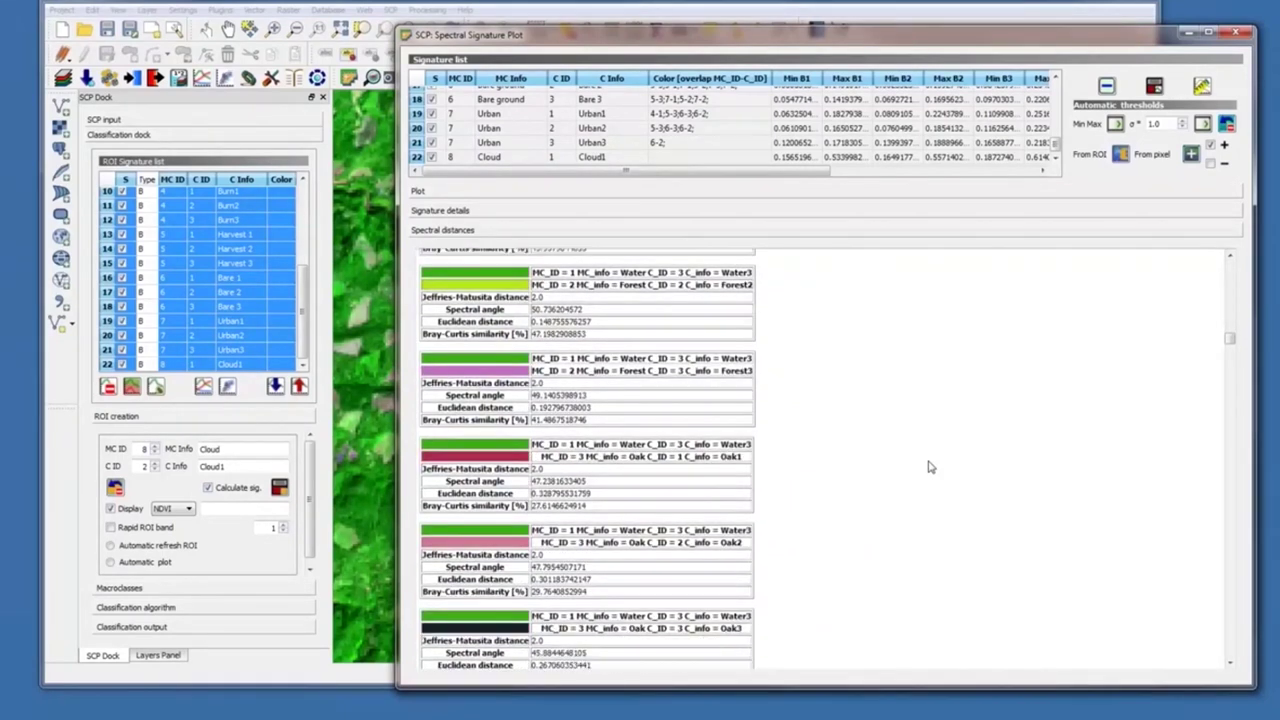
pyautogui.scroll(-5, 928, 467)
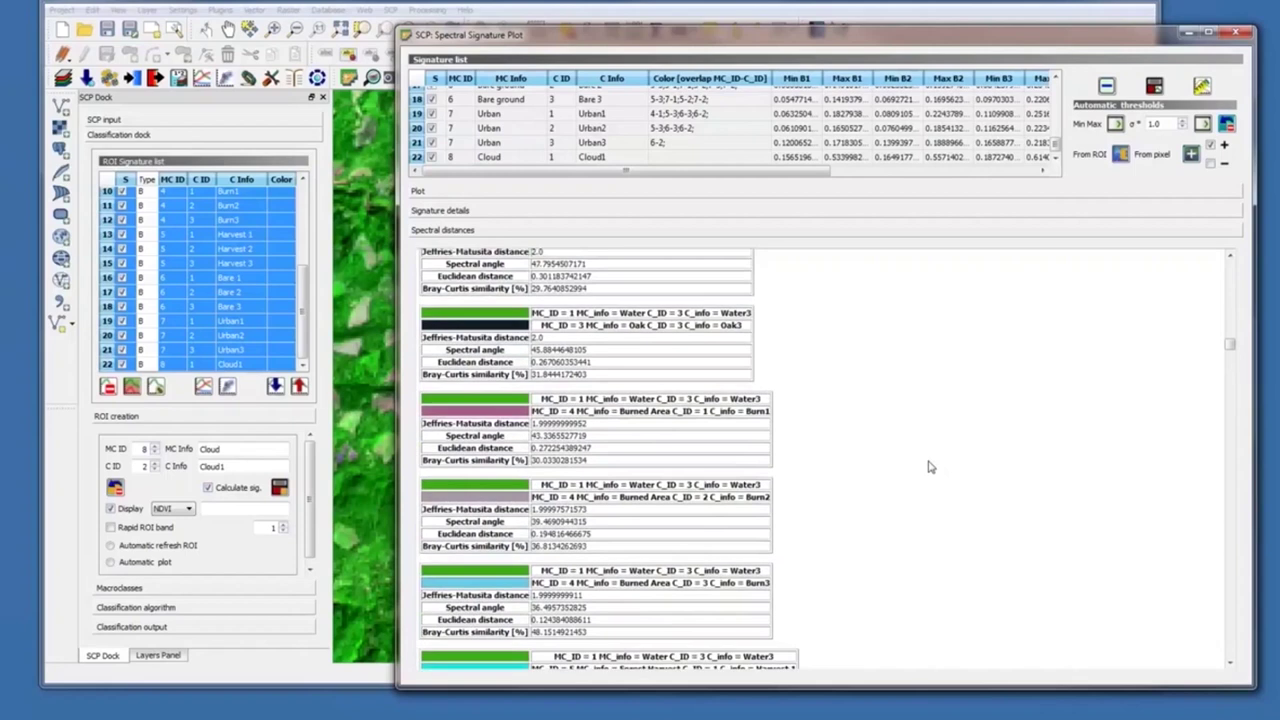
pyautogui.scroll(-10, 928, 467)
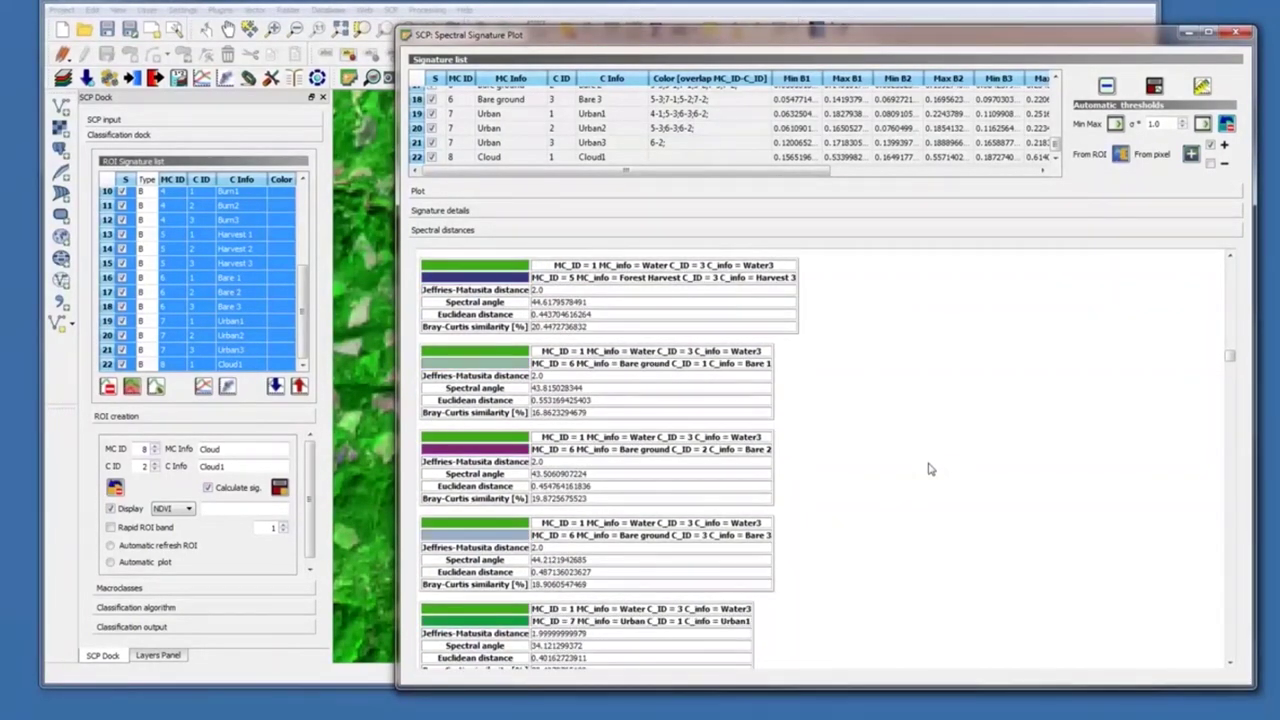
pyautogui.scroll(-8, 928, 469)
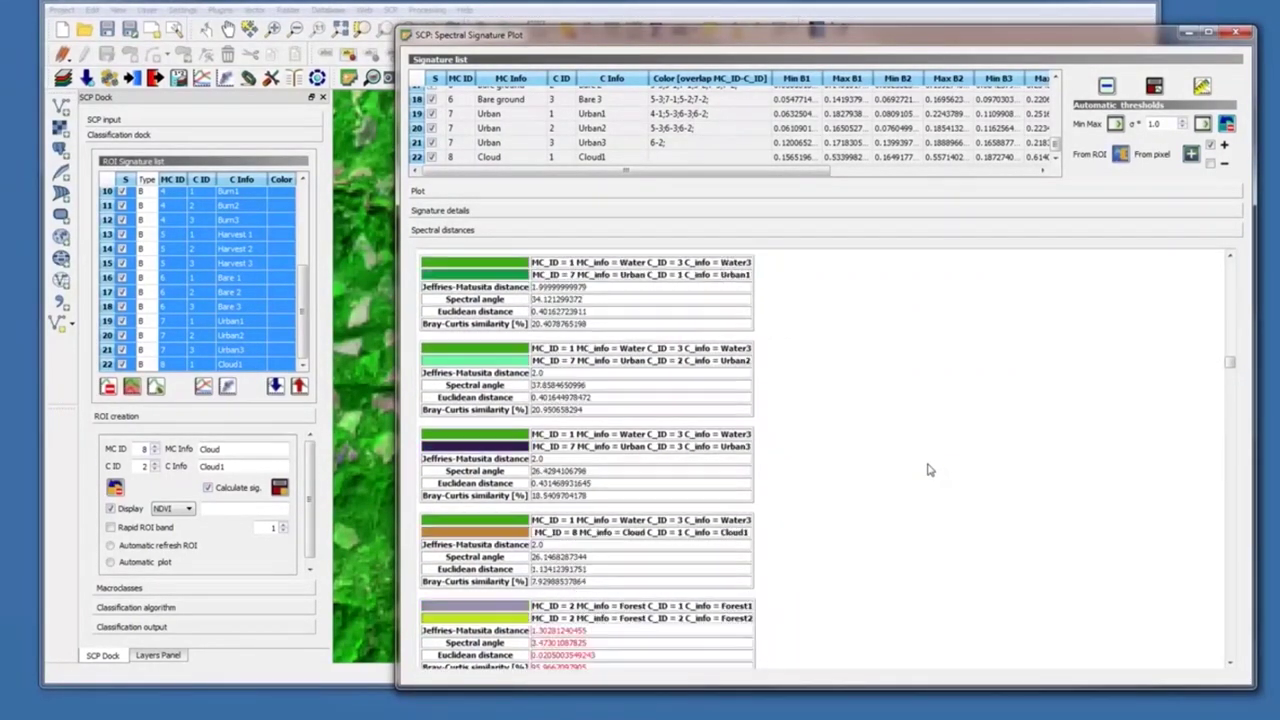
# Examine the spectral distances from the last Water3 pairs through Forest1 compared with every other signature up to Cloud1
pyautogui.scroll(-4, 928, 469)
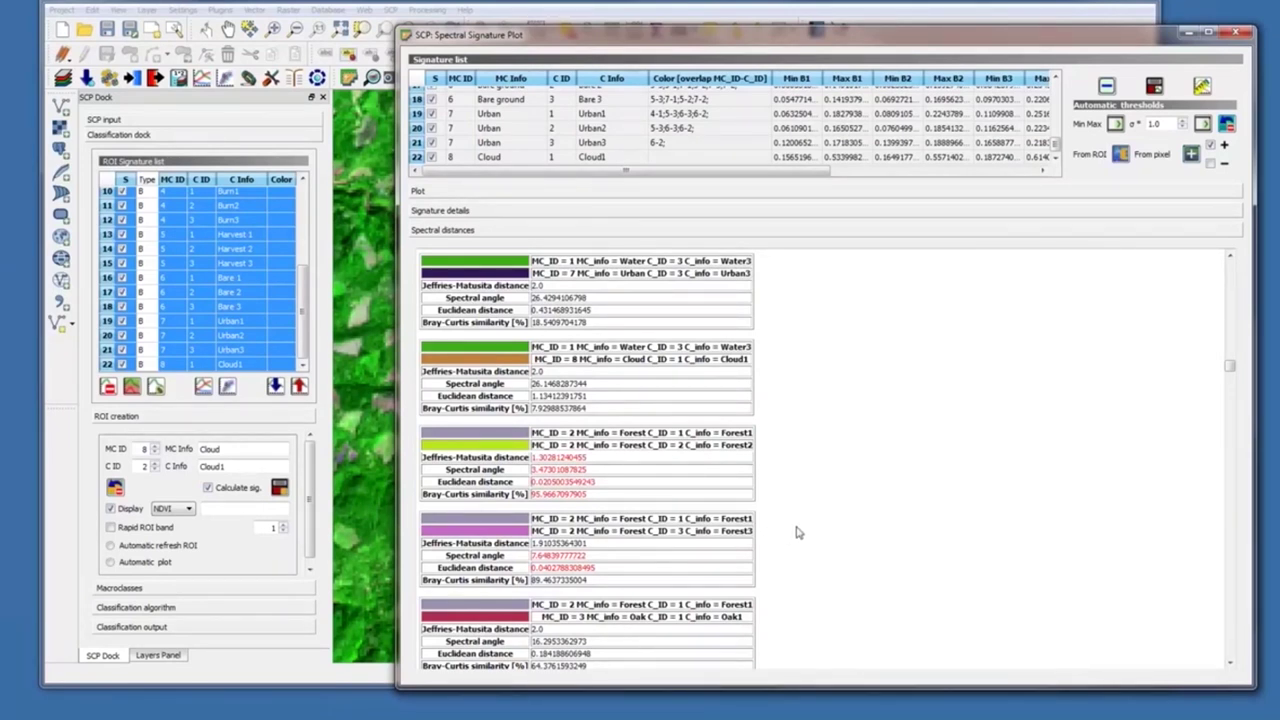
pyautogui.scroll(-1, 796, 533)
pyautogui.scroll(-6, 796, 533)
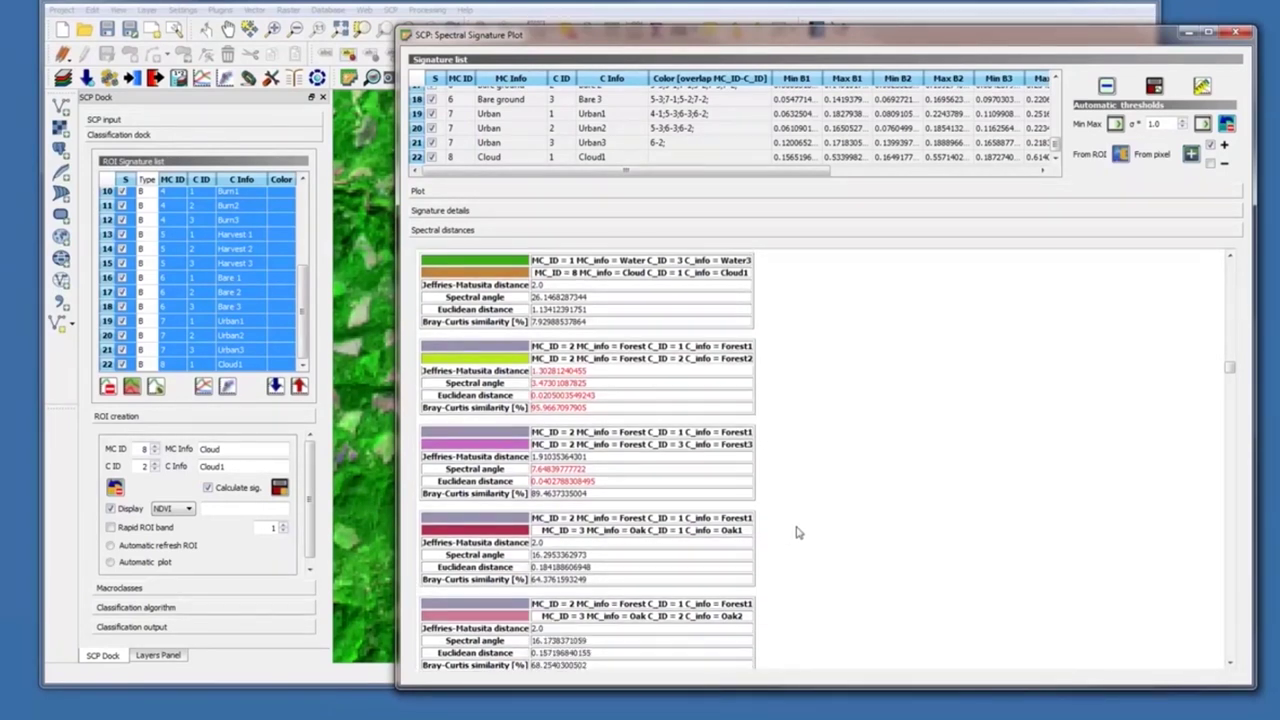
pyautogui.scroll(-6, 796, 533)
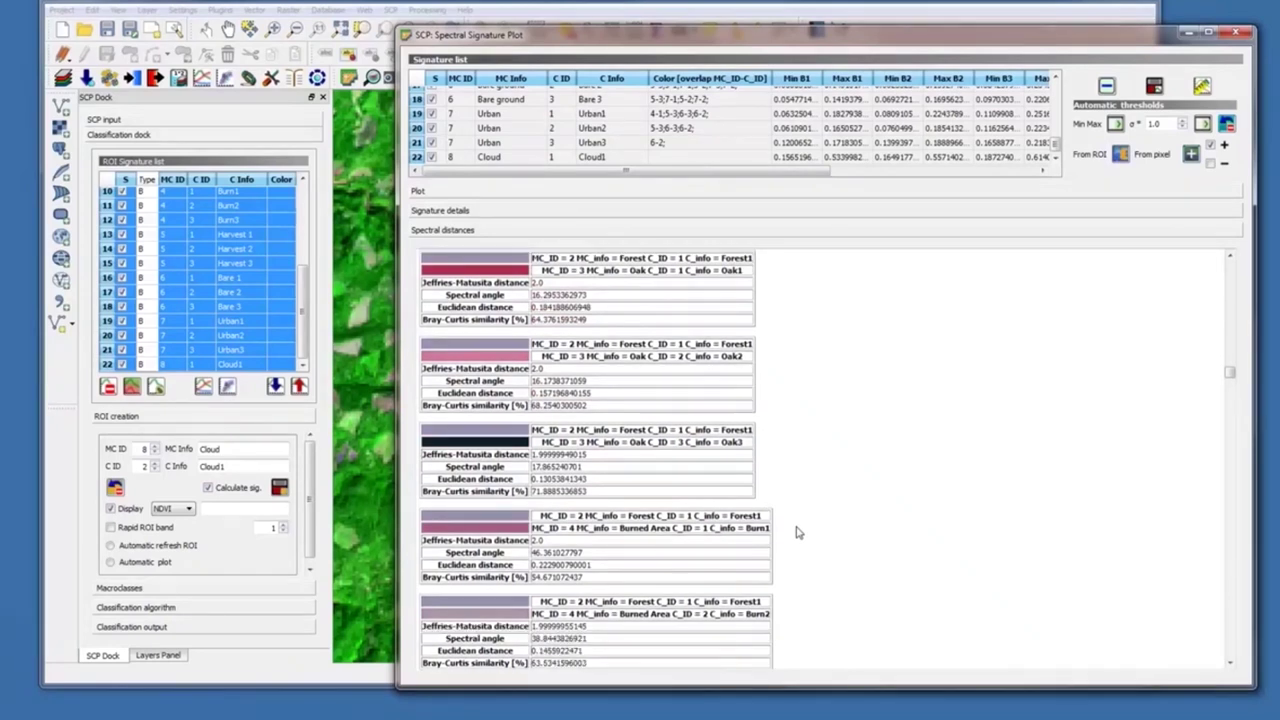
pyautogui.scroll(-8, 796, 533)
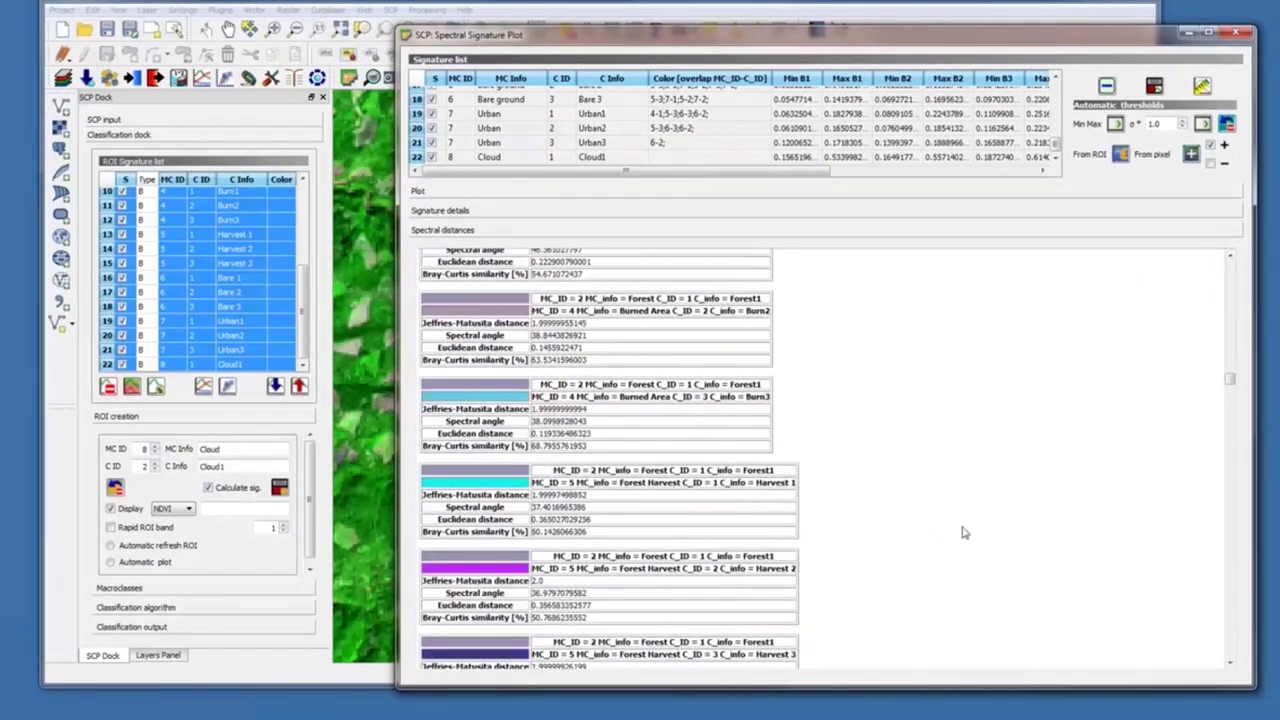
pyautogui.scroll(-1, 931, 534)
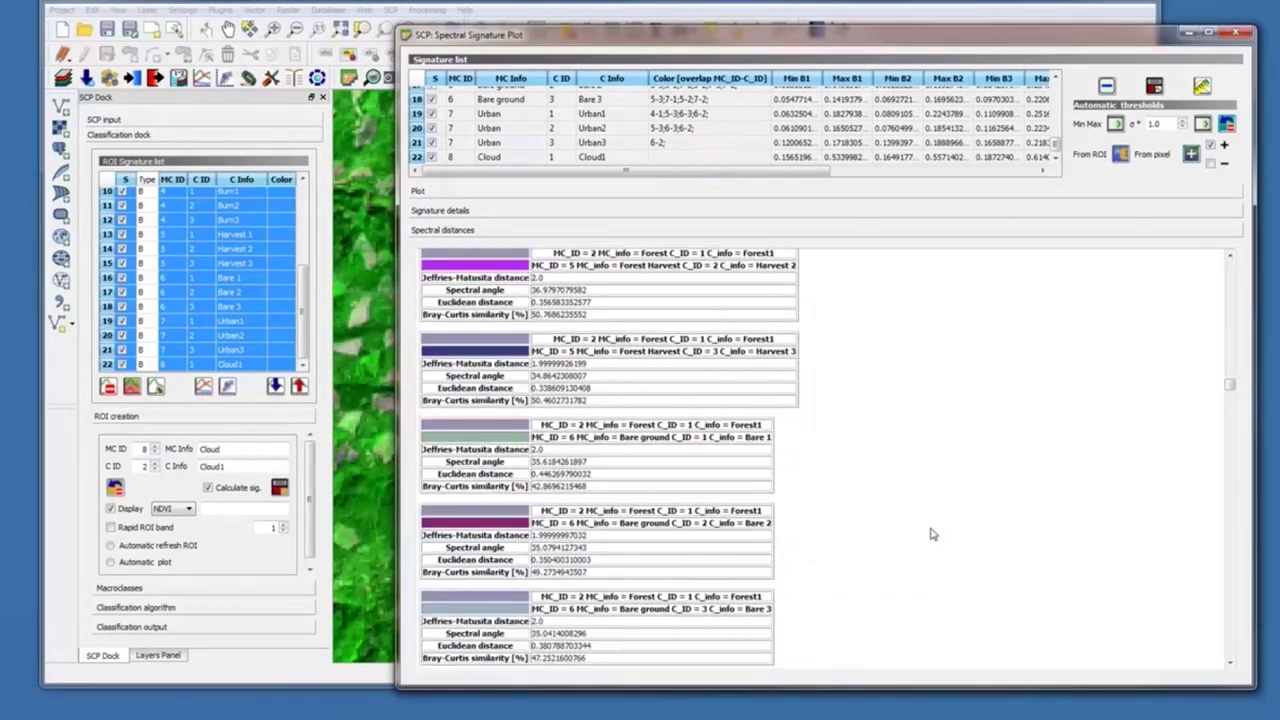
pyautogui.scroll(-9, 931, 534)
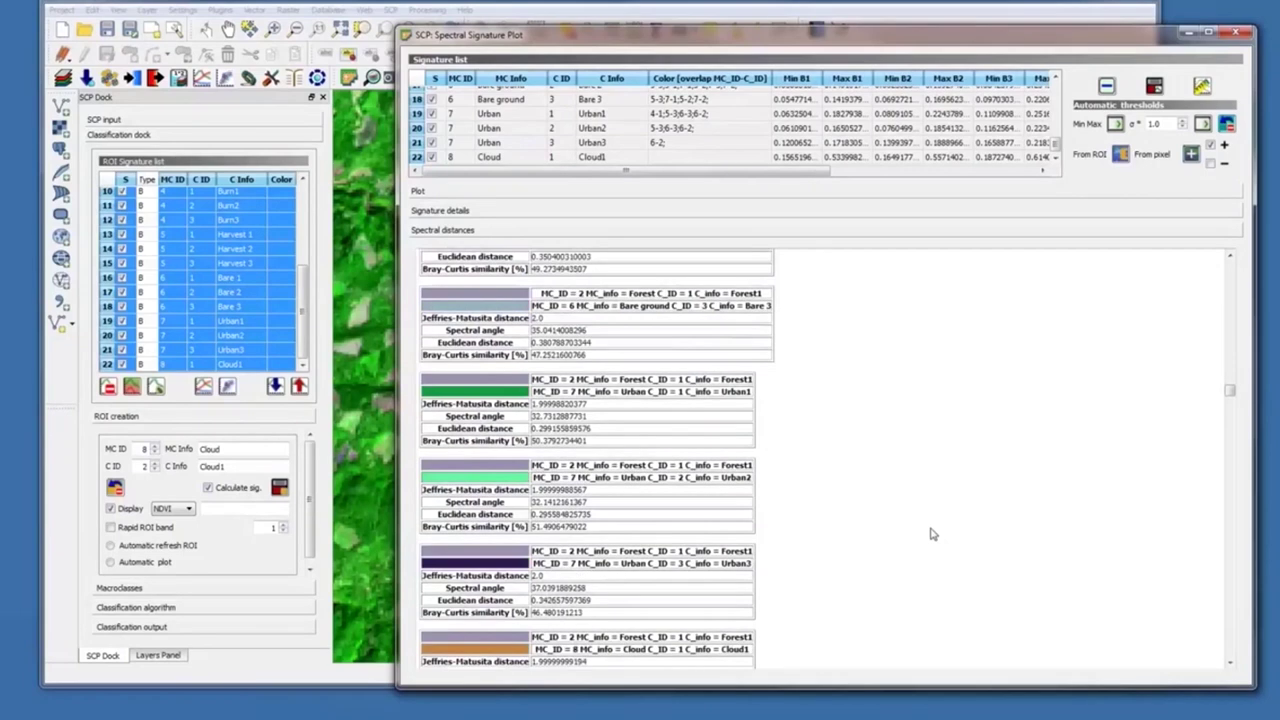
pyautogui.scroll(-4, 931, 534)
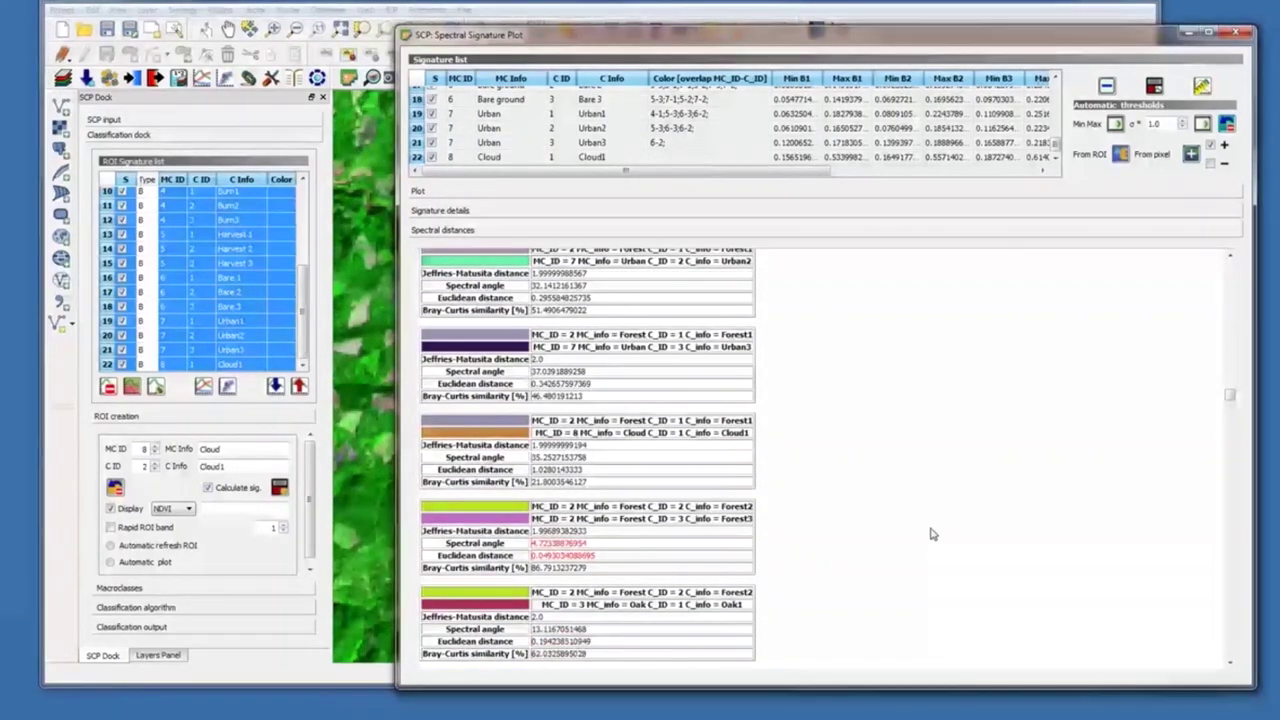
# Examine the spectral distances of Forest2 against Forest3 and the Oak, Burned Area, Forest Harvest, Bare ground, Urban and Cloud signatures
pyautogui.scroll(-2, 931, 534)
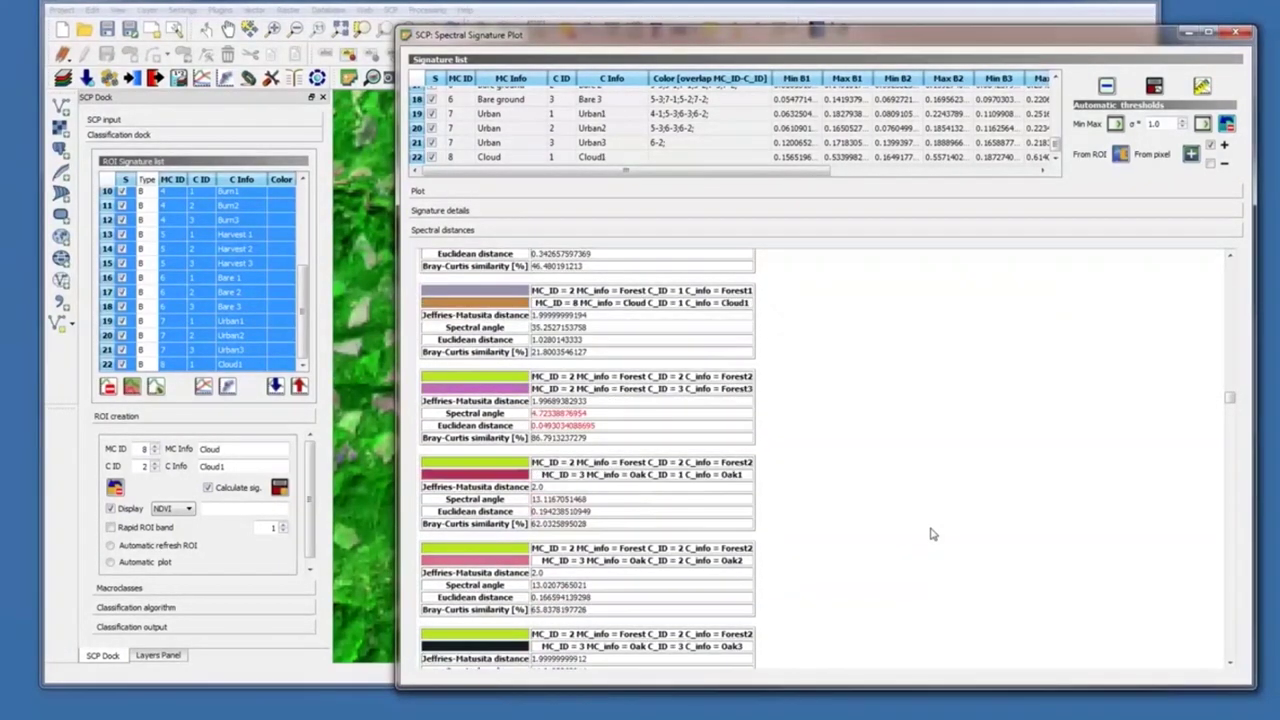
pyautogui.scroll(-5, 931, 534)
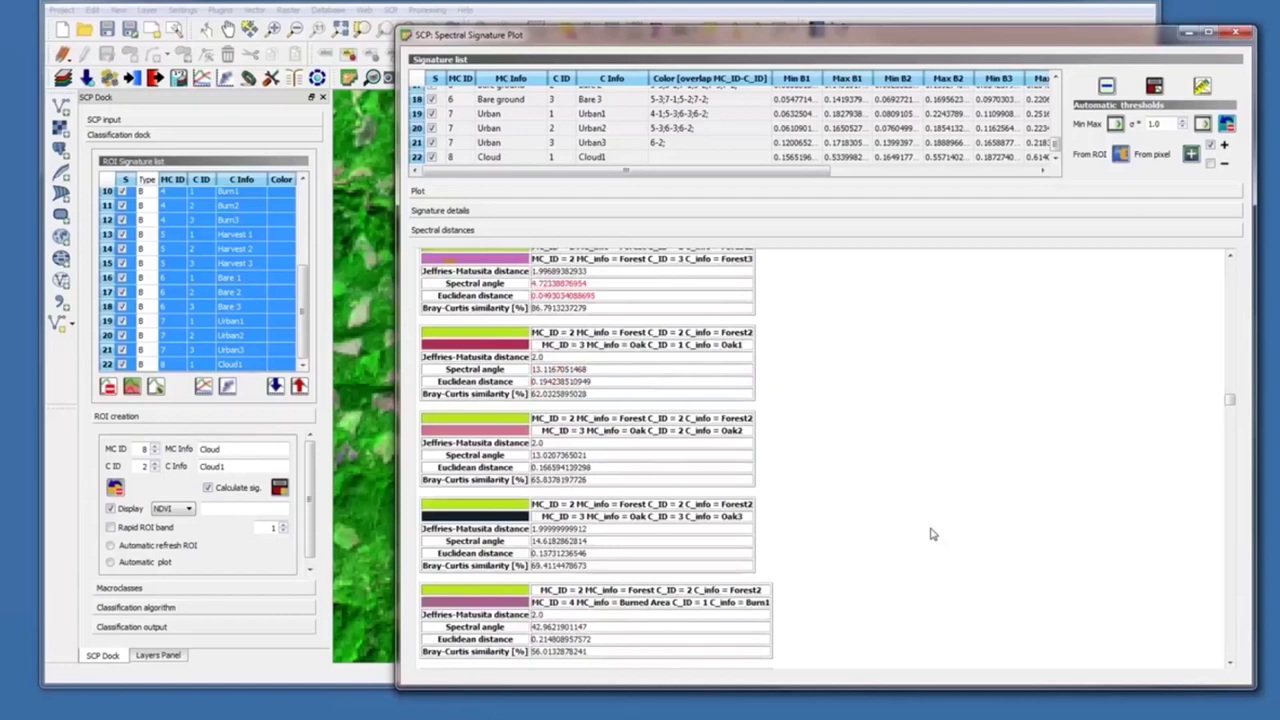
pyautogui.scroll(-11, 931, 534)
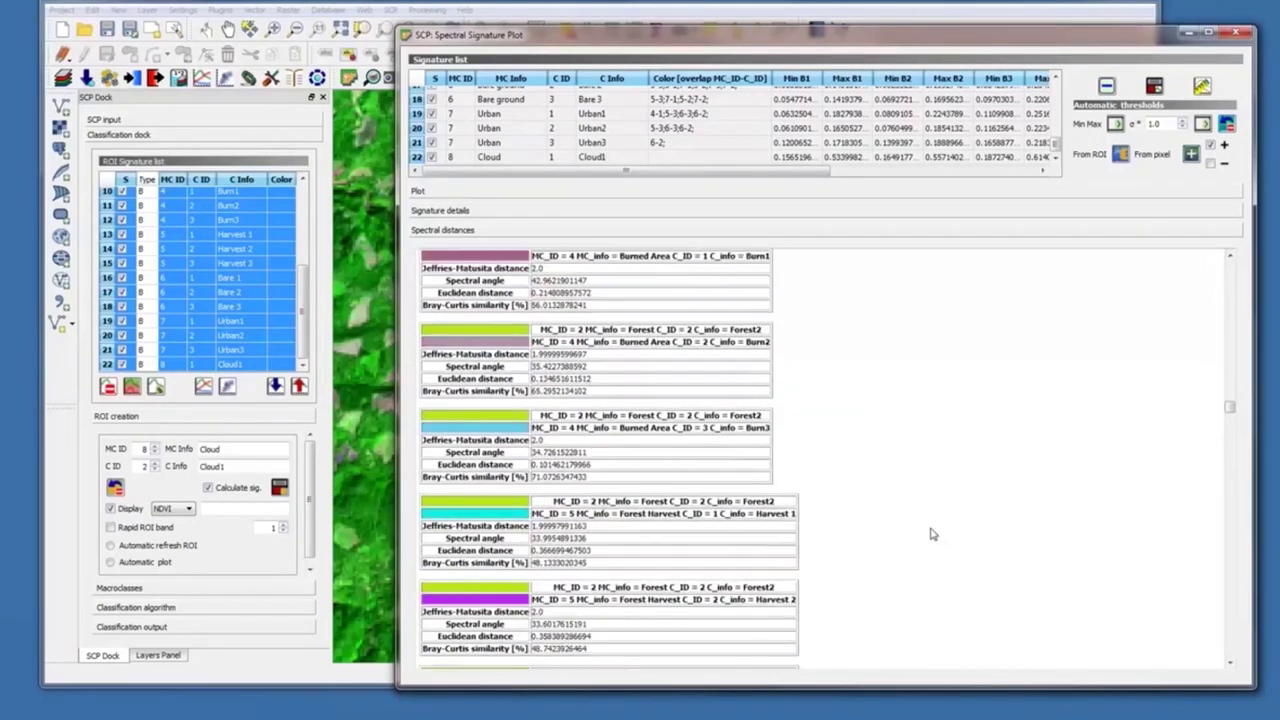
pyautogui.scroll(-2, 931, 534)
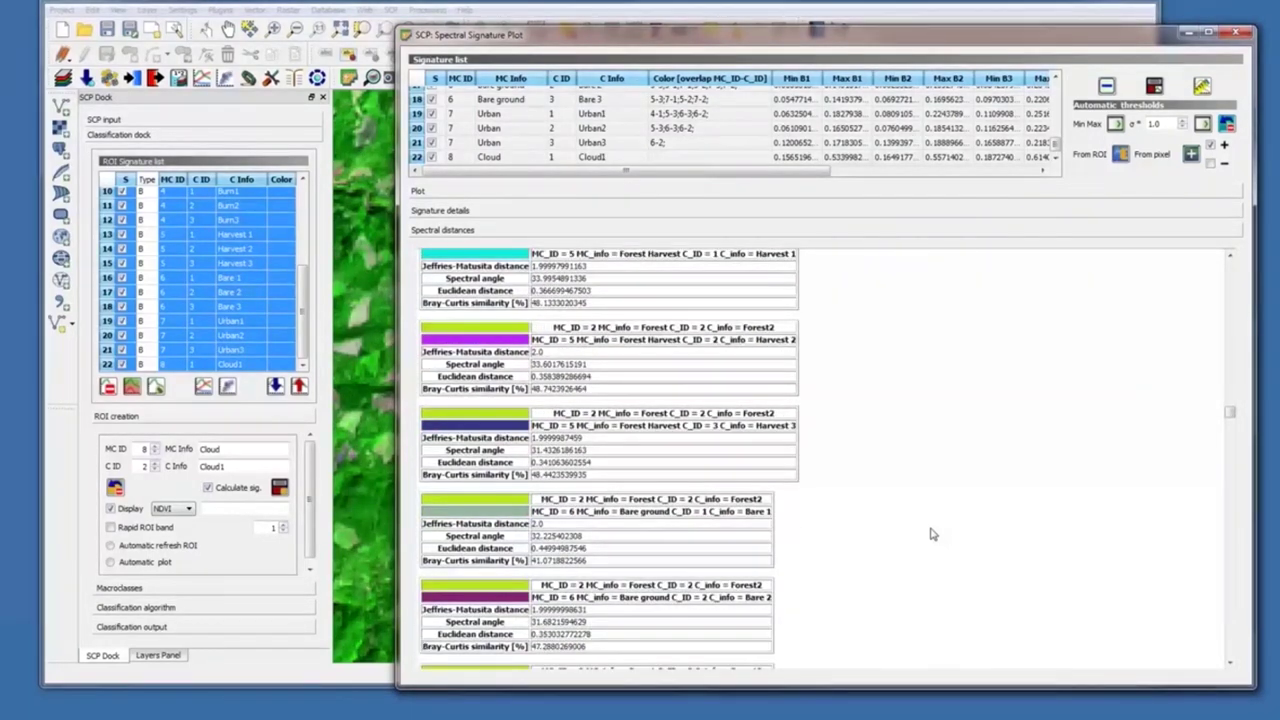
pyautogui.scroll(-1, 931, 534)
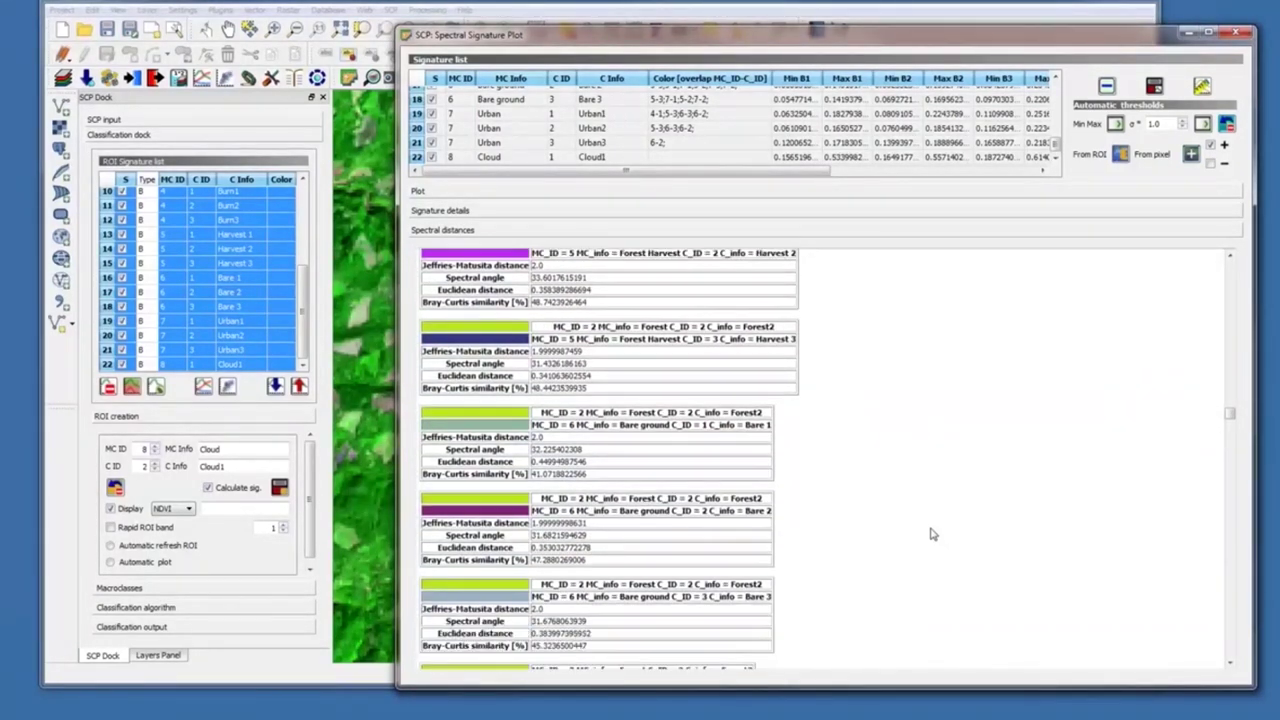
pyautogui.scroll(-8, 931, 534)
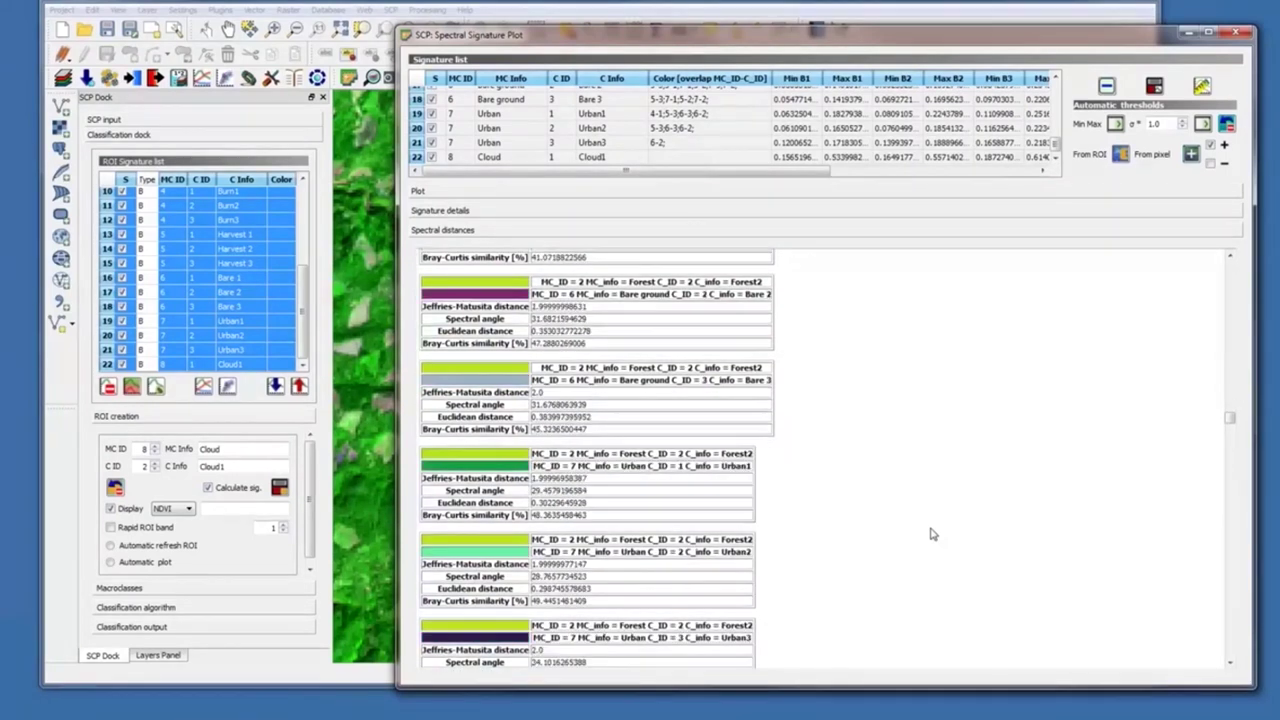
pyautogui.scroll(-5, 931, 534)
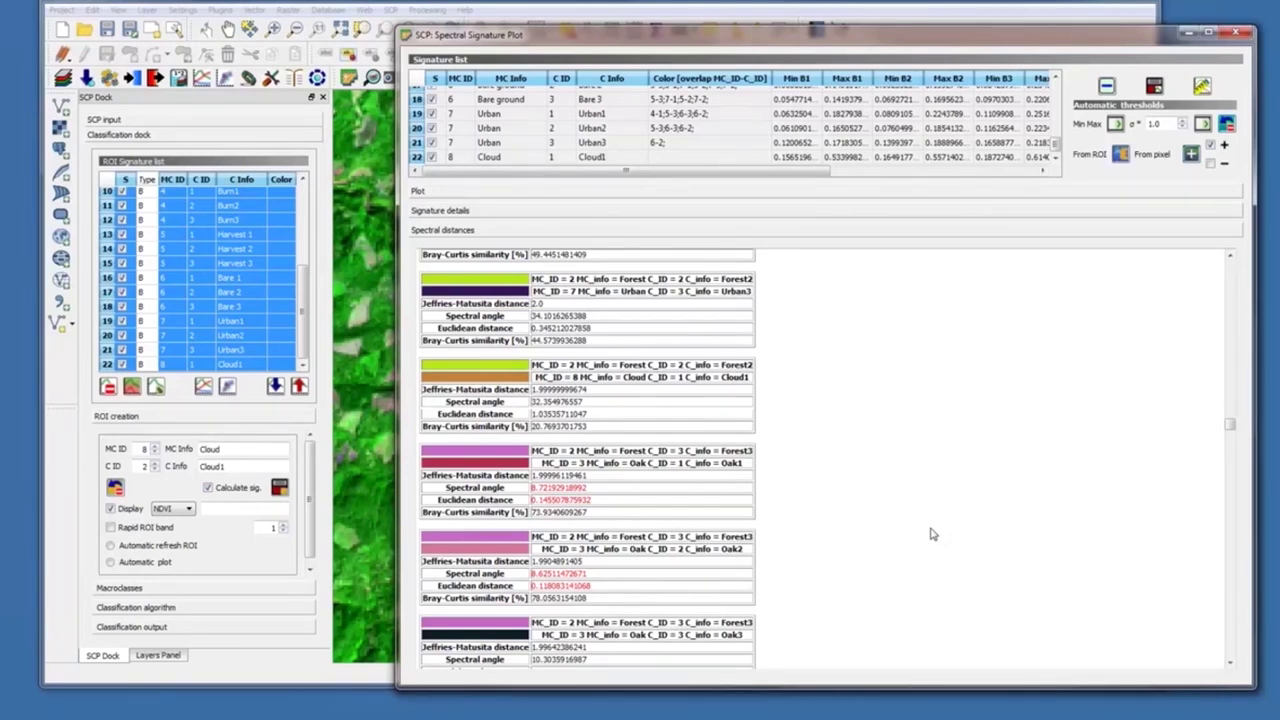
# Review the spectral distances of Forest3 against the remaining classes and of the Oak1, Oak2 and Oak3 signature pairs
pyautogui.scroll(-1, 930, 534)
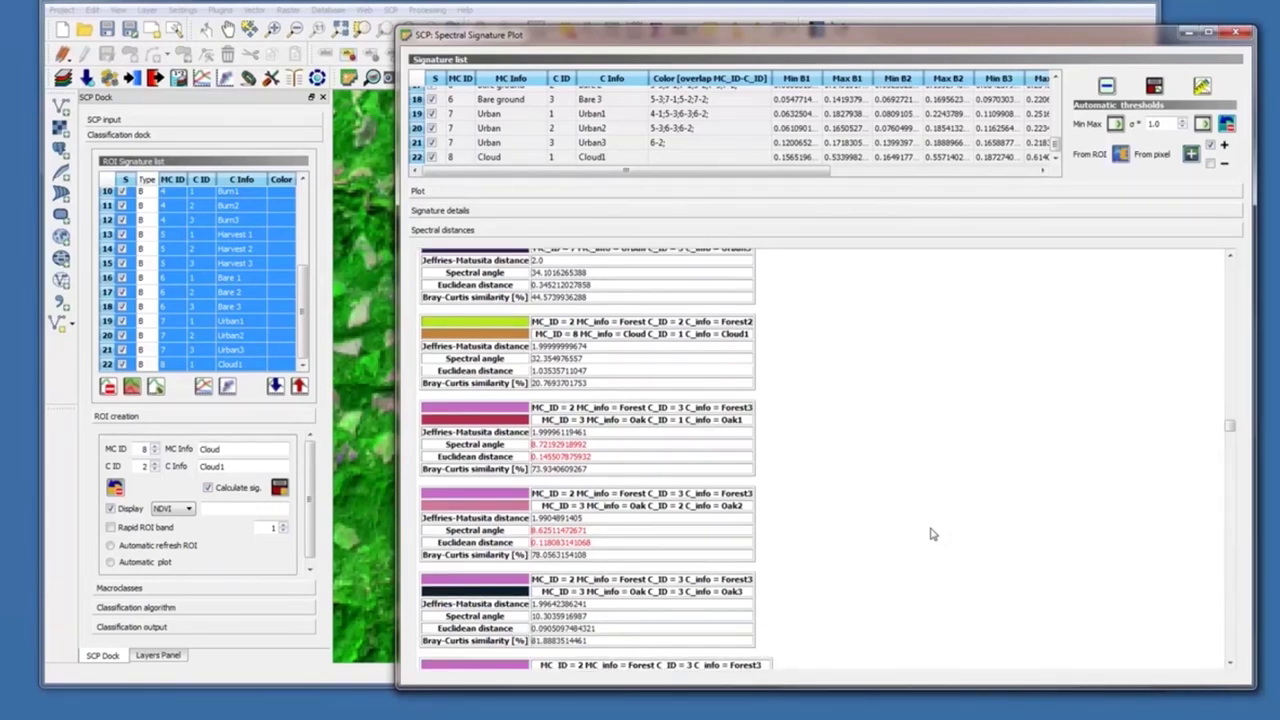
pyautogui.scroll(-3, 930, 534)
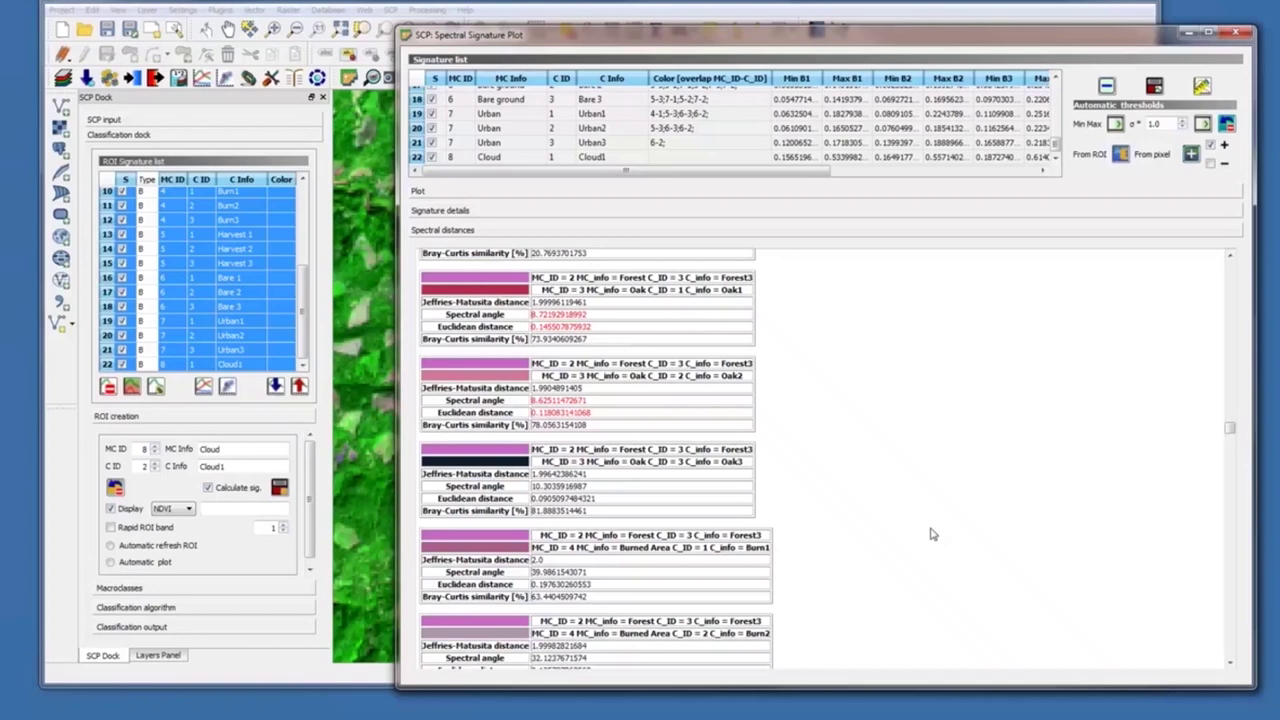
pyautogui.scroll(-15, 930, 534)
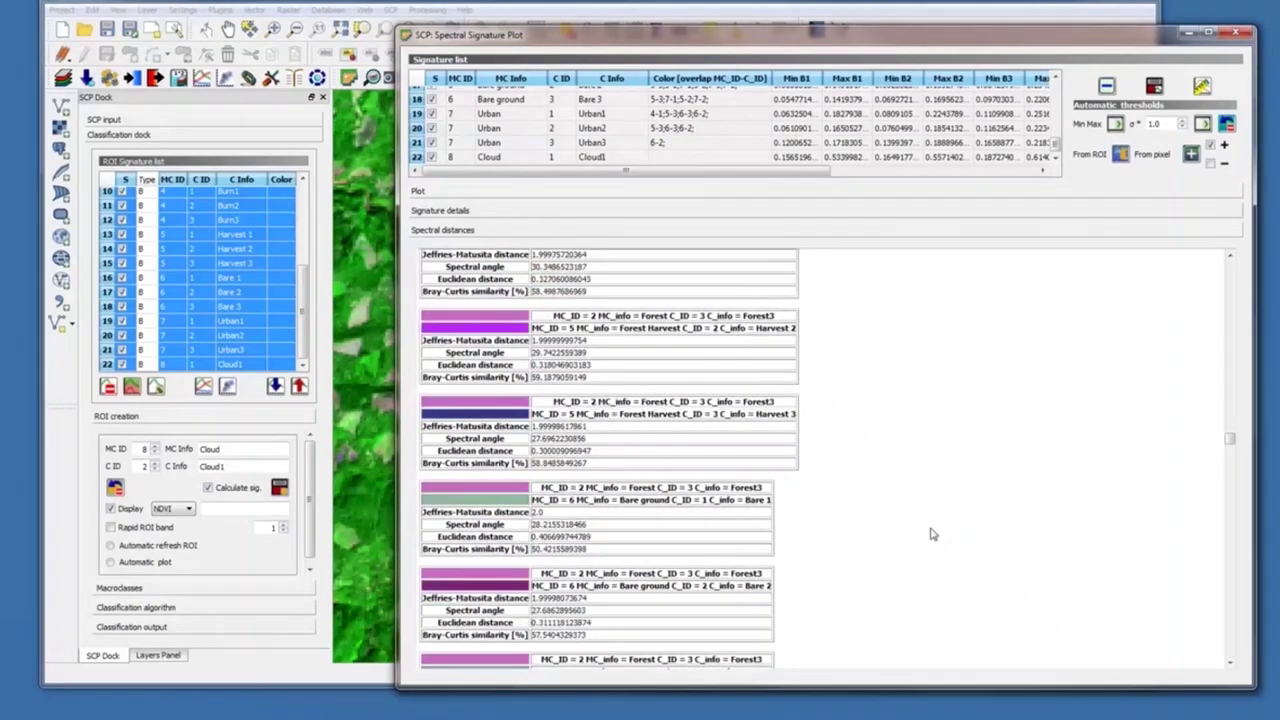
pyautogui.scroll(-9, 930, 534)
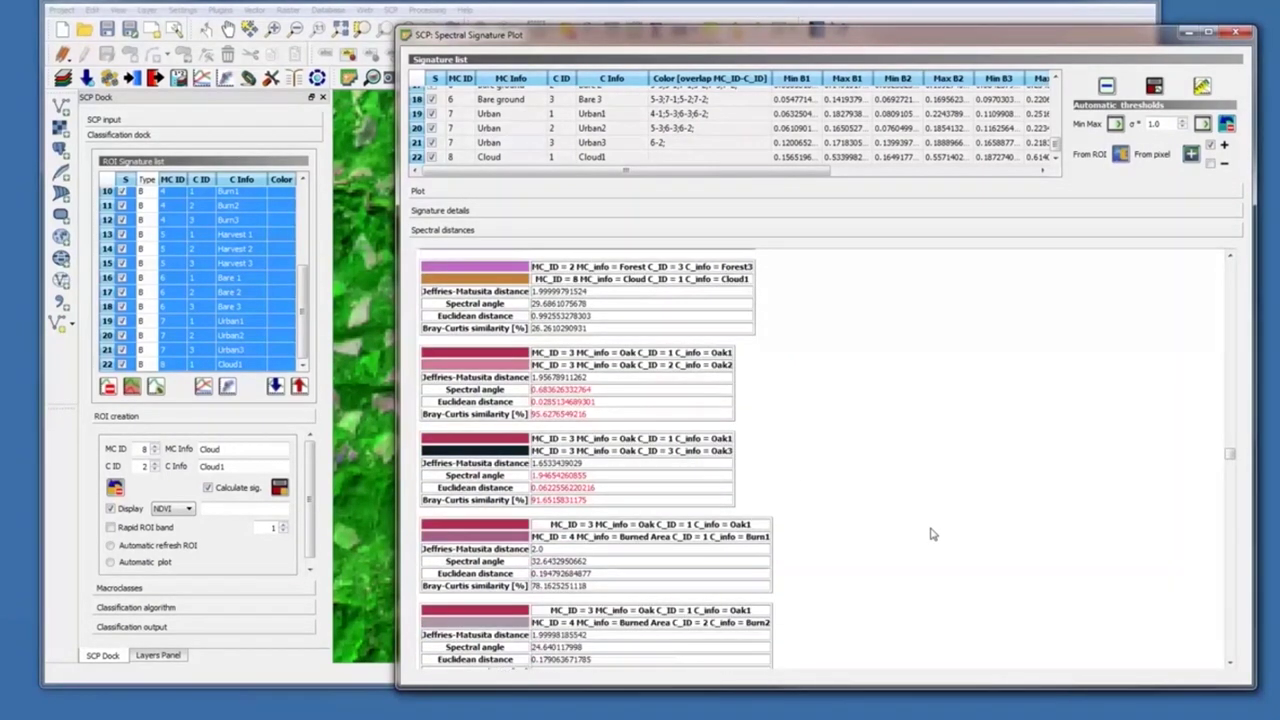
pyautogui.scroll(-11, 930, 534)
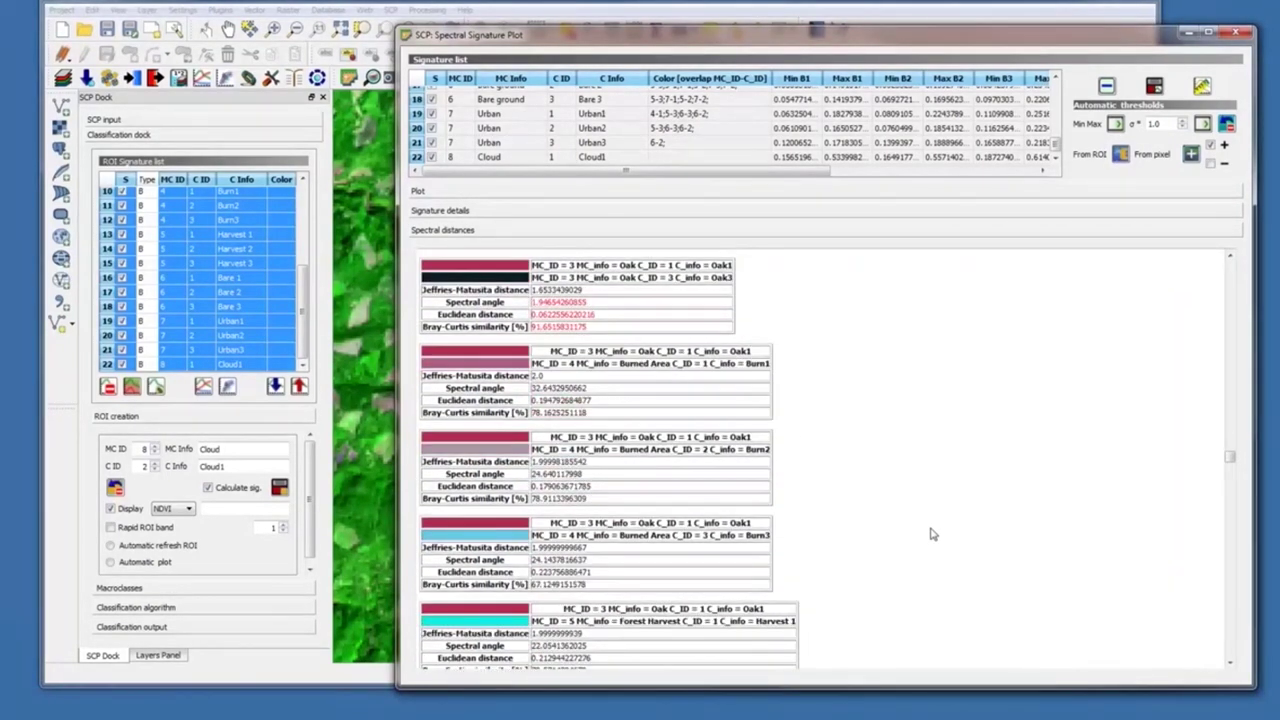
pyautogui.scroll(-20, 930, 534)
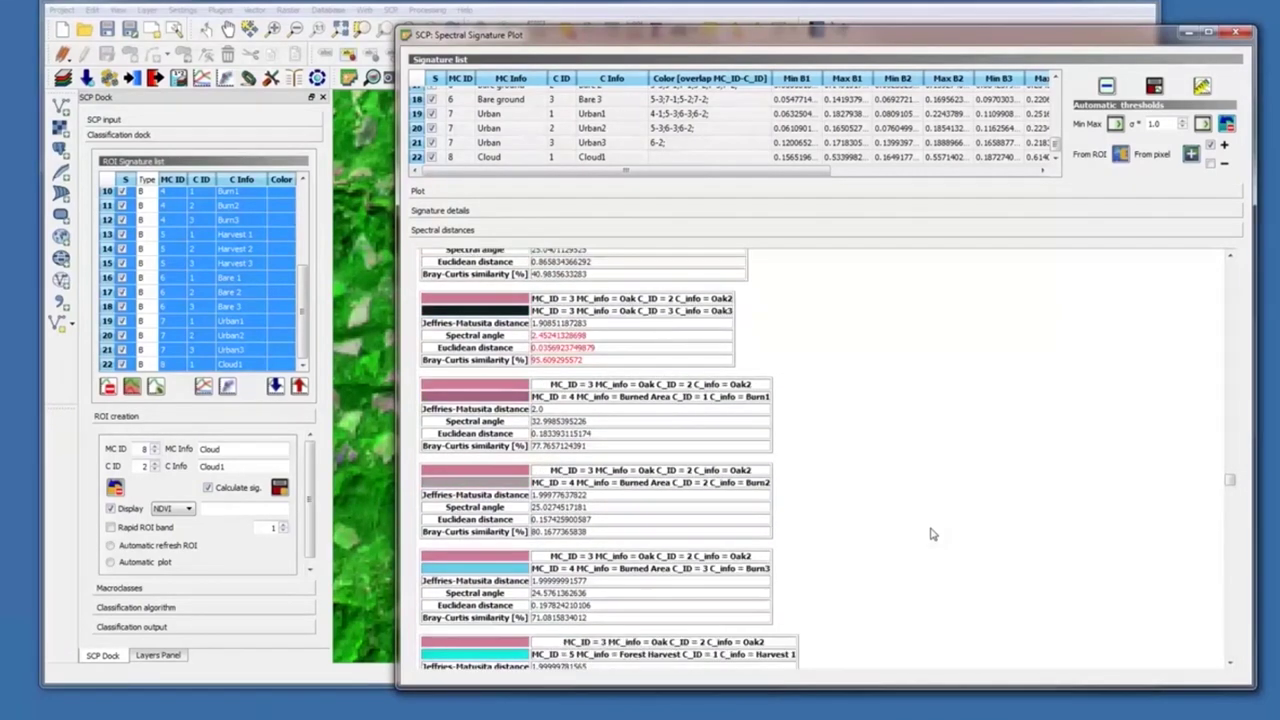
pyautogui.scroll(-20, 930, 534)
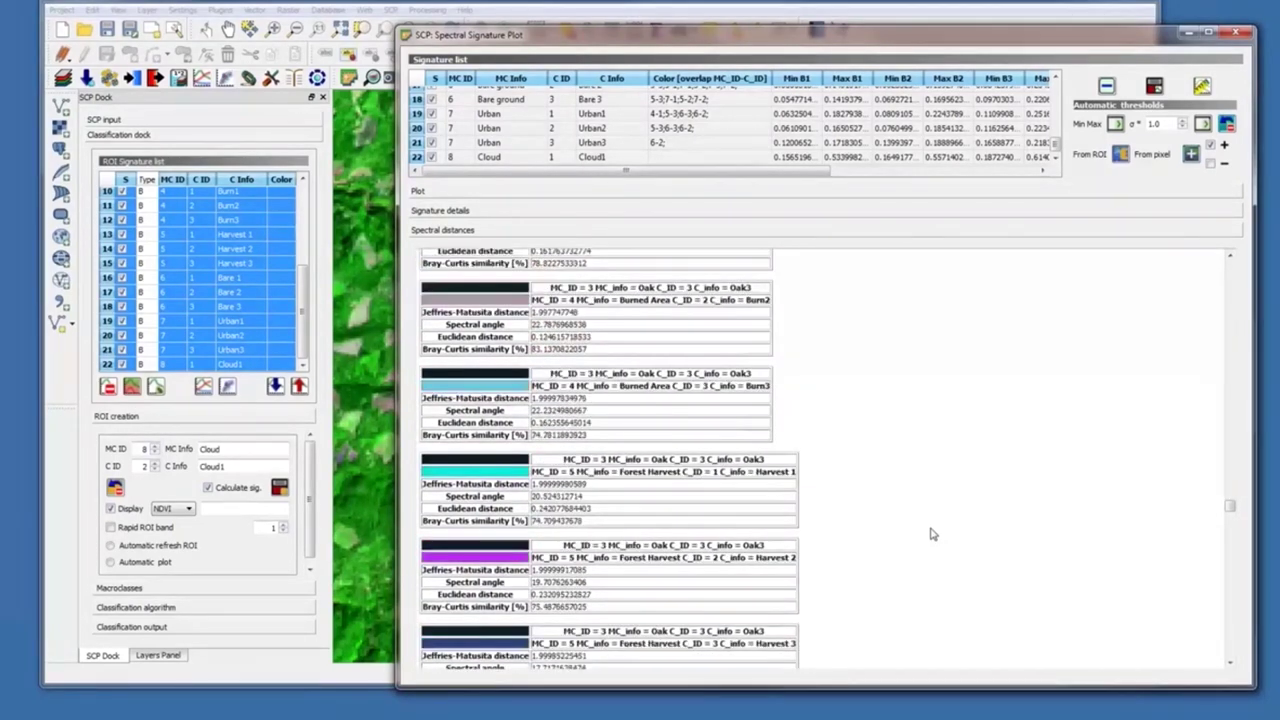
# Review the spectral distances of the Burned Area signatures Burn1 to Burn3 against Forest Harvest, Bare ground, Urban and Cloud
pyautogui.scroll(-20, 930, 534)
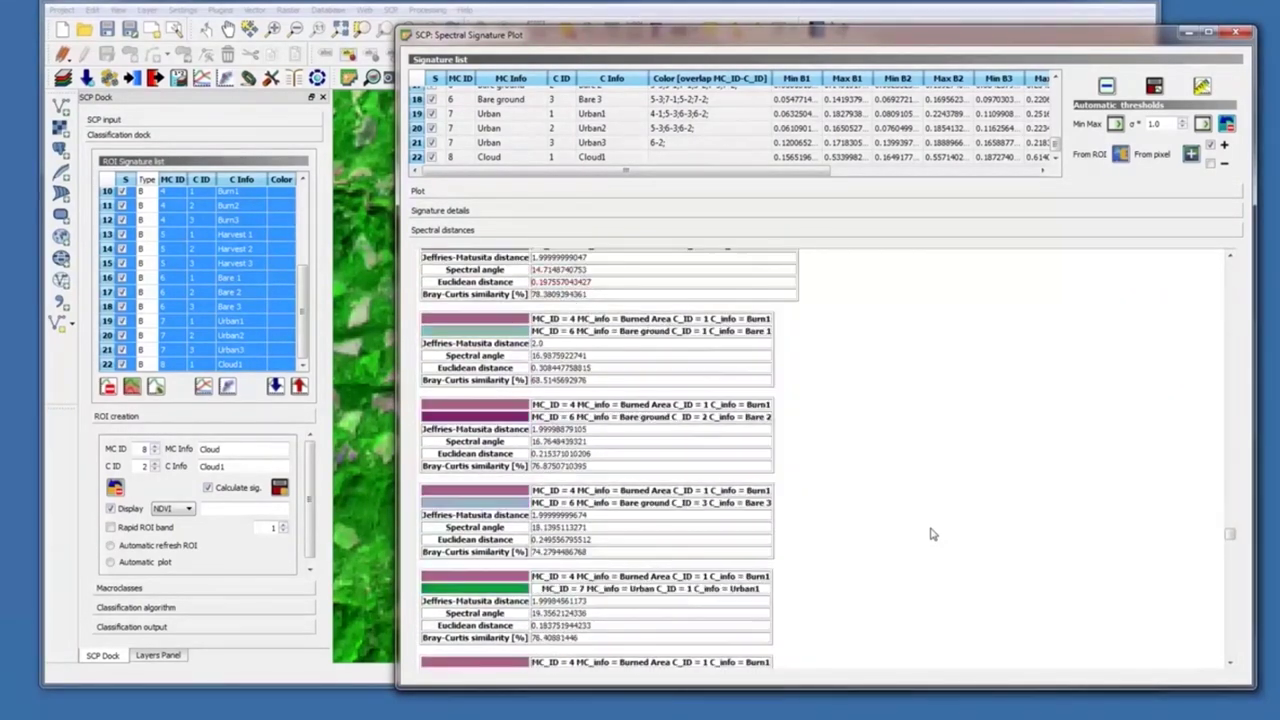
pyautogui.scroll(-20, 930, 534)
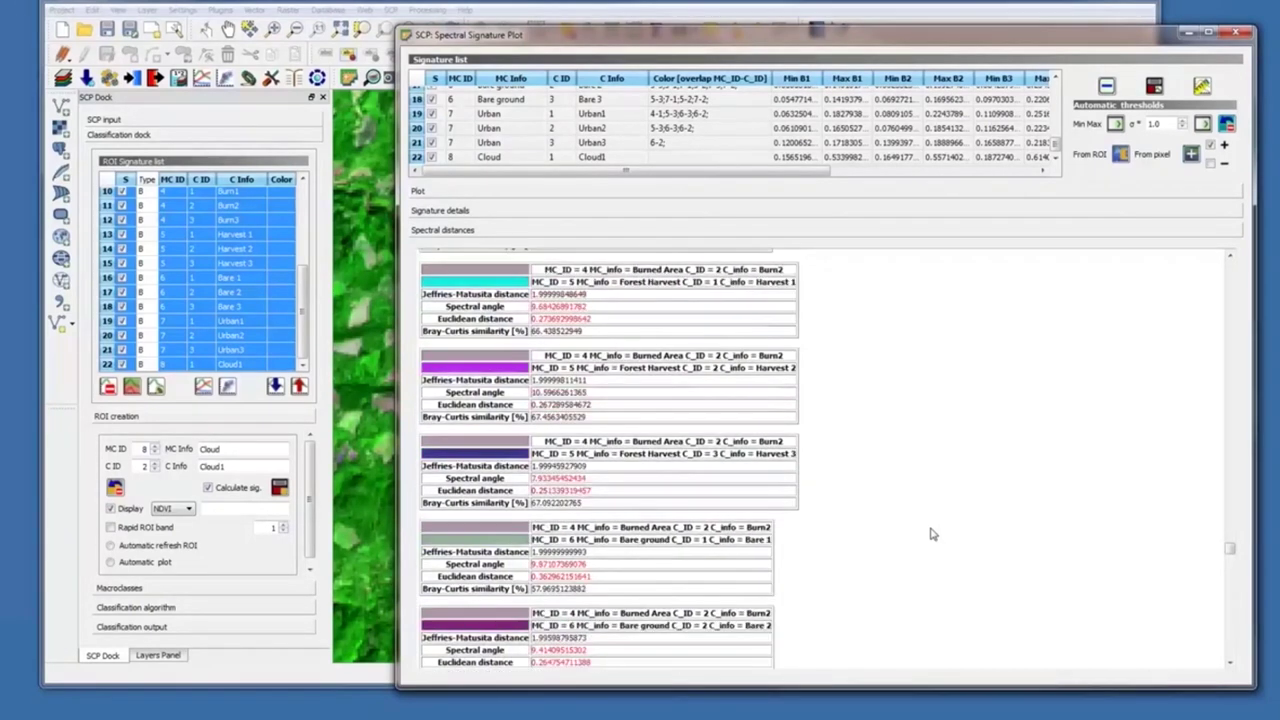
pyautogui.scroll(-6, 930, 534)
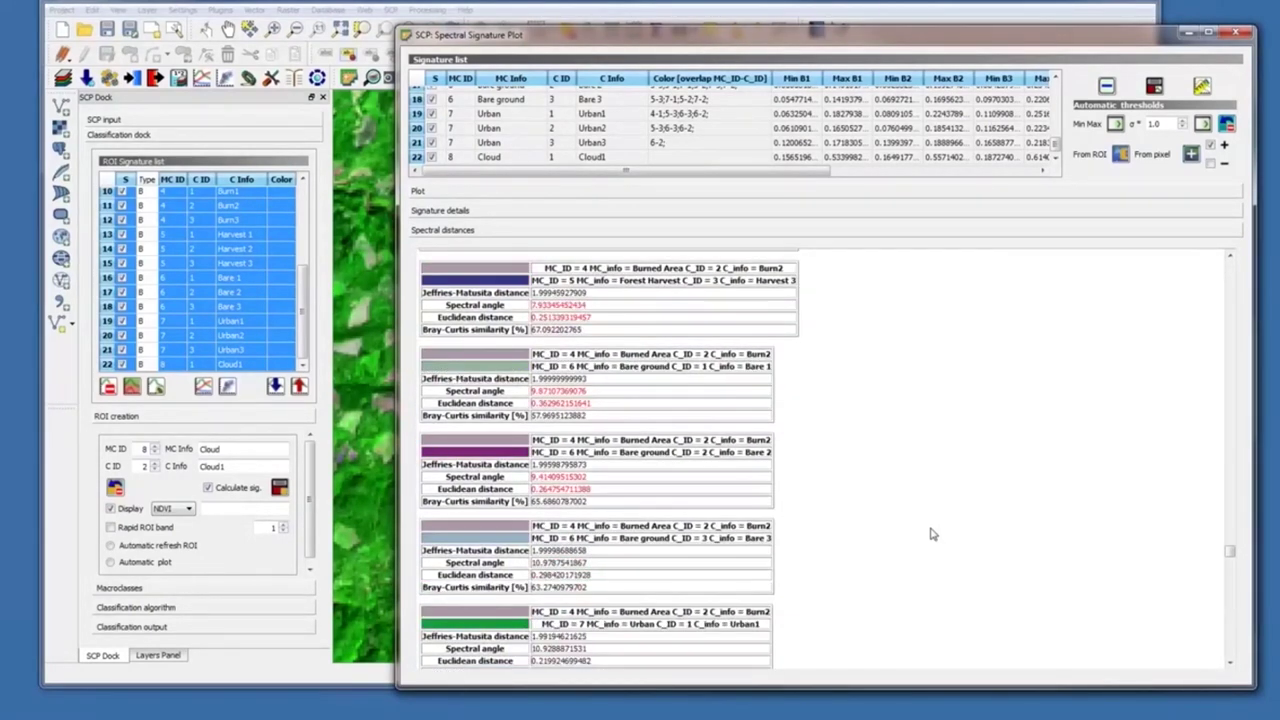
pyautogui.scroll(-18, 930, 534)
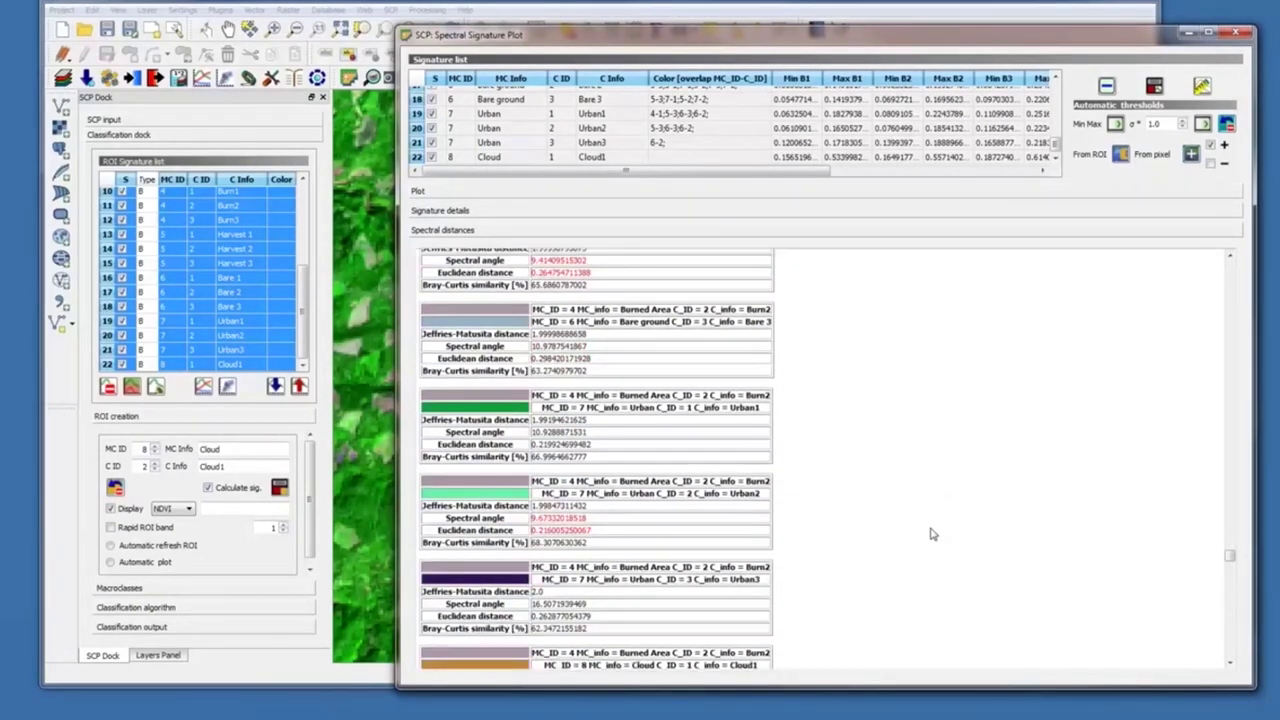
pyautogui.scroll(-15, 930, 534)
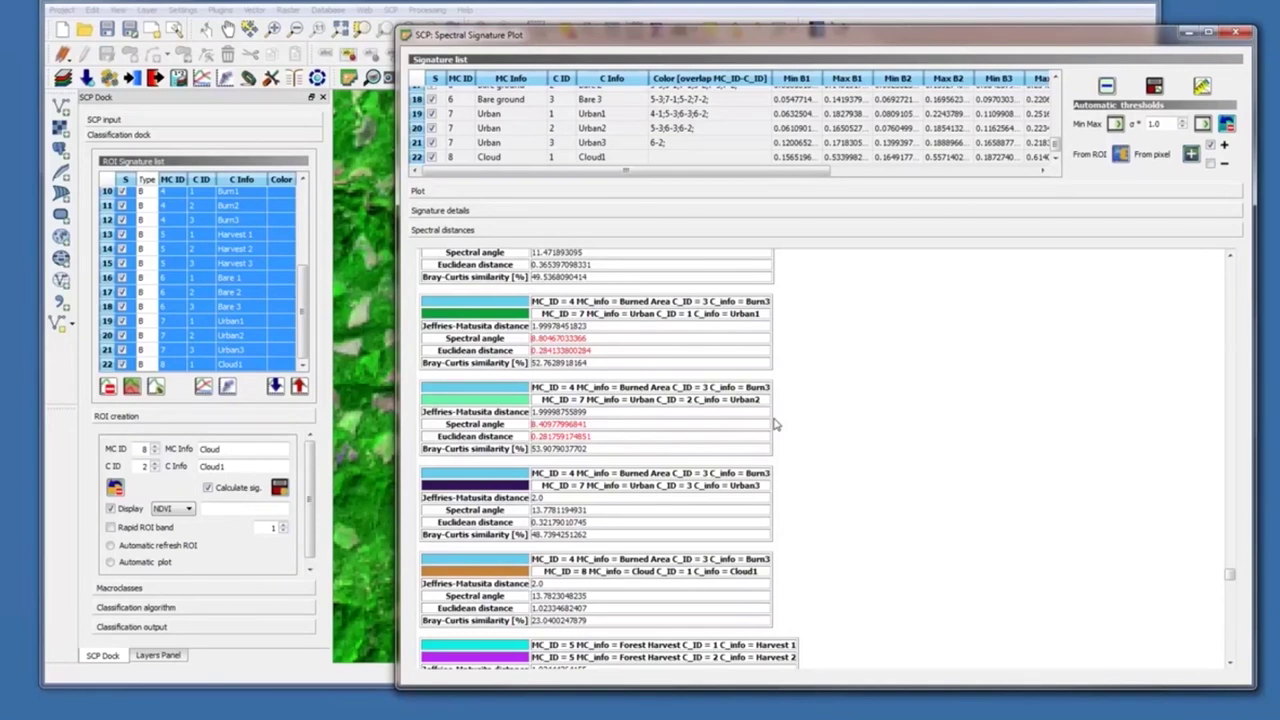
pyautogui.scroll(-1, 848, 472)
# Examine the distances of Harvest 1 and Harvest 2 against the other Forest Harvest, Bare ground, Urban and Cloud signatures
pyautogui.scroll(-8, 848, 474)
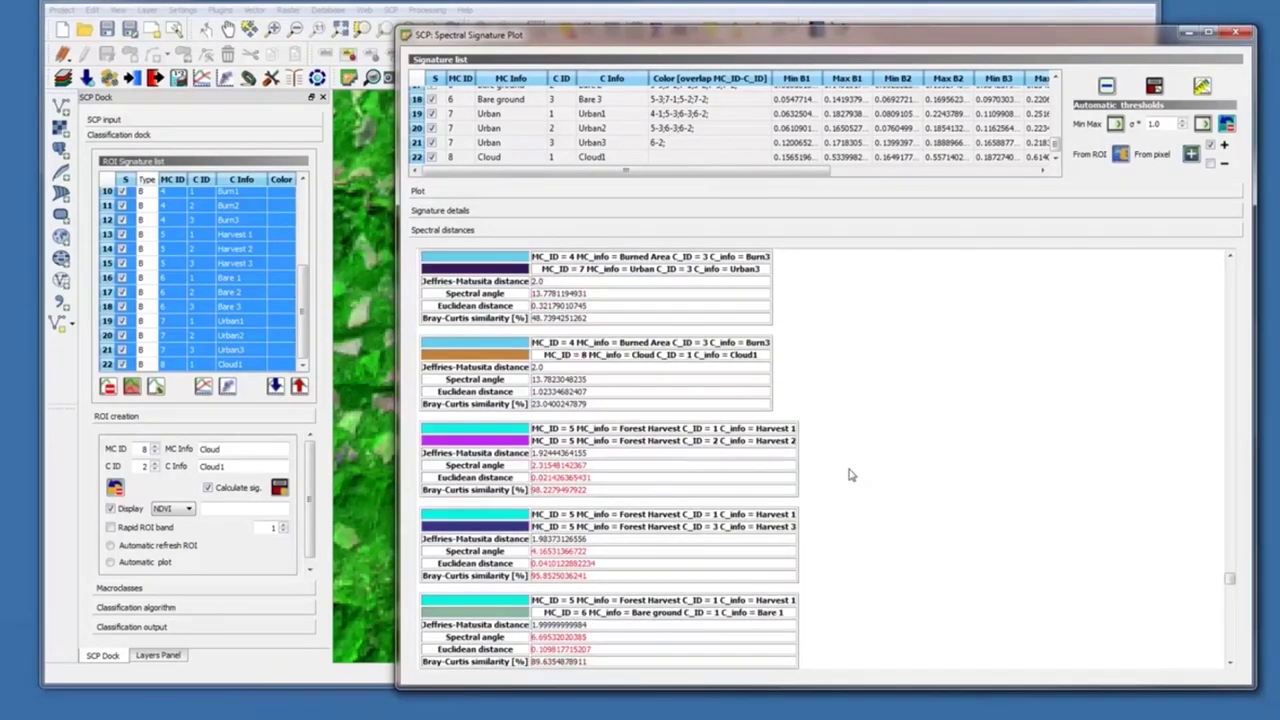
pyautogui.scroll(-9, 848, 474)
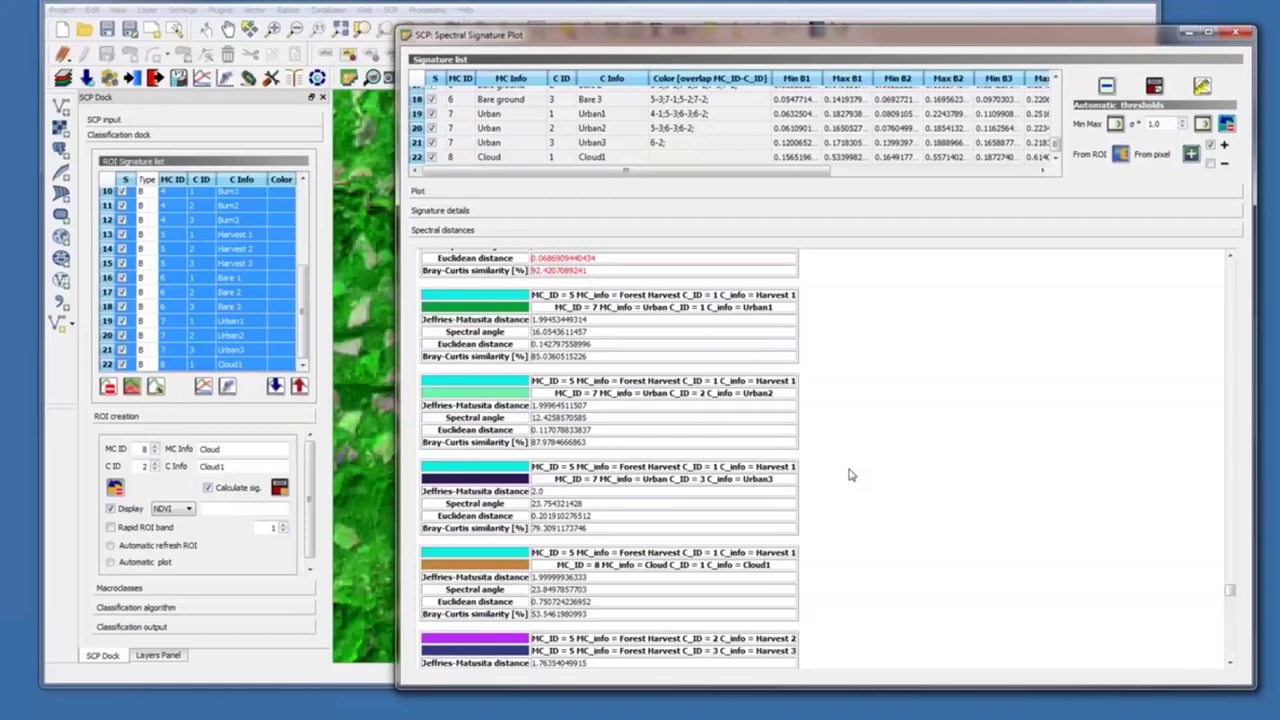
pyautogui.scroll(-5, 849, 473)
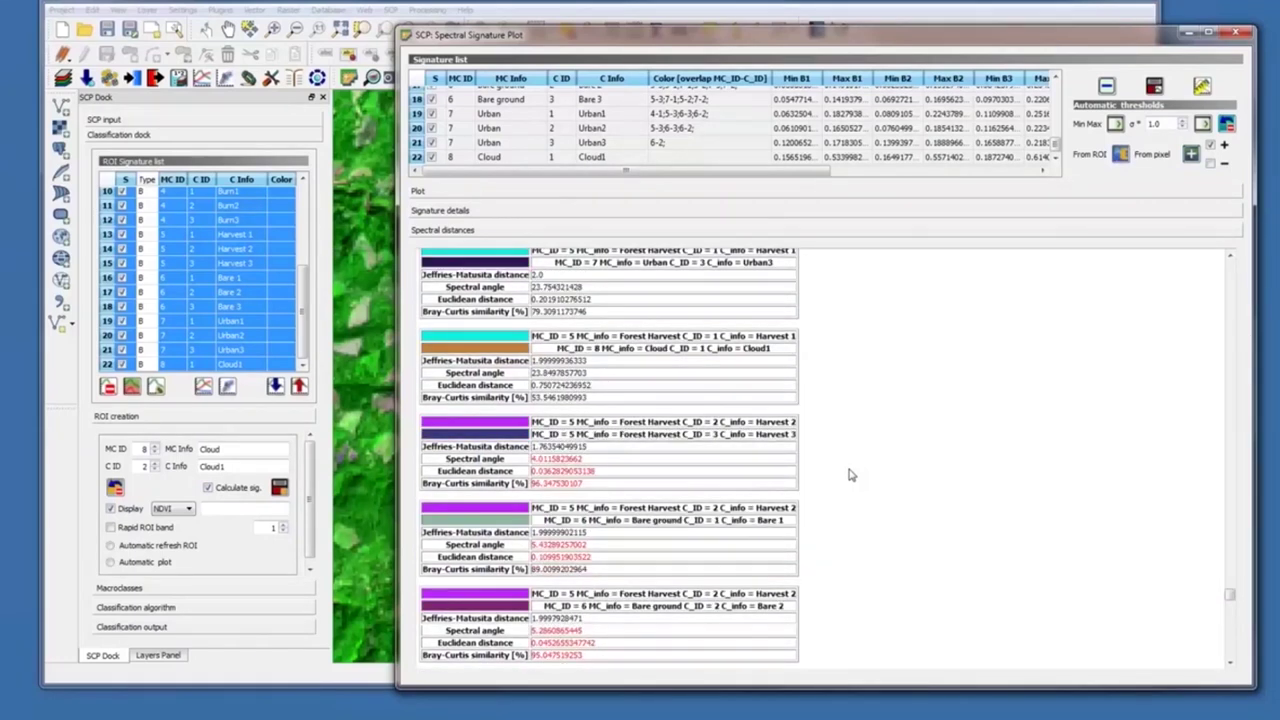
pyautogui.scroll(-9, 849, 474)
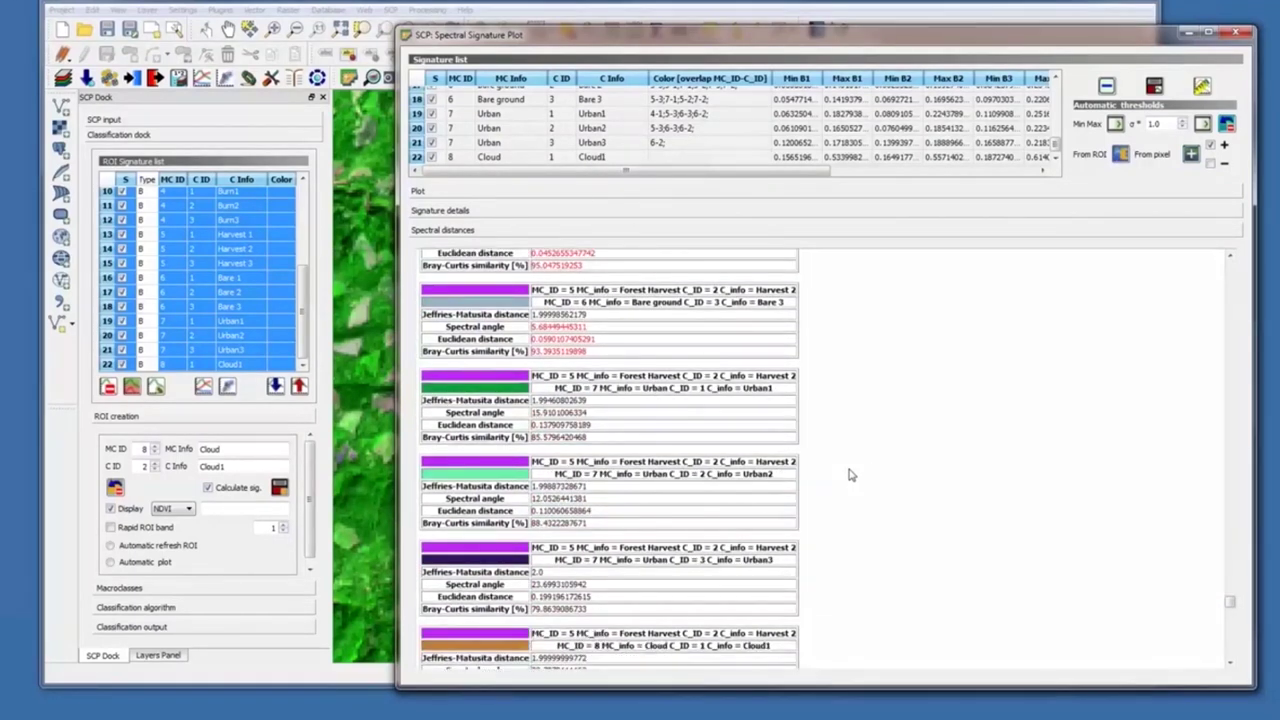
pyautogui.scroll(-7, 849, 475)
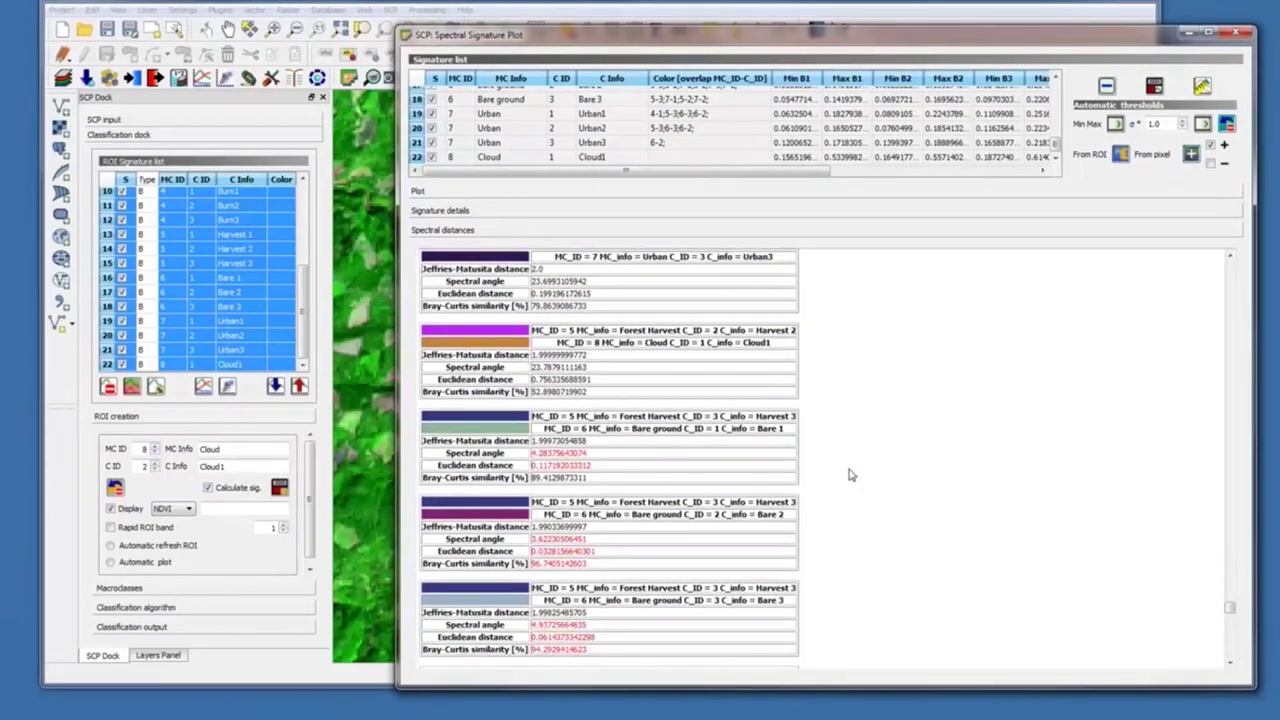
# Examine the distances of Harvest 3 against Bare ground, Urban and Cloud, and continue to the Bare 3 and Urban1 pairs near the report's end
pyautogui.scroll(-6, 849, 475)
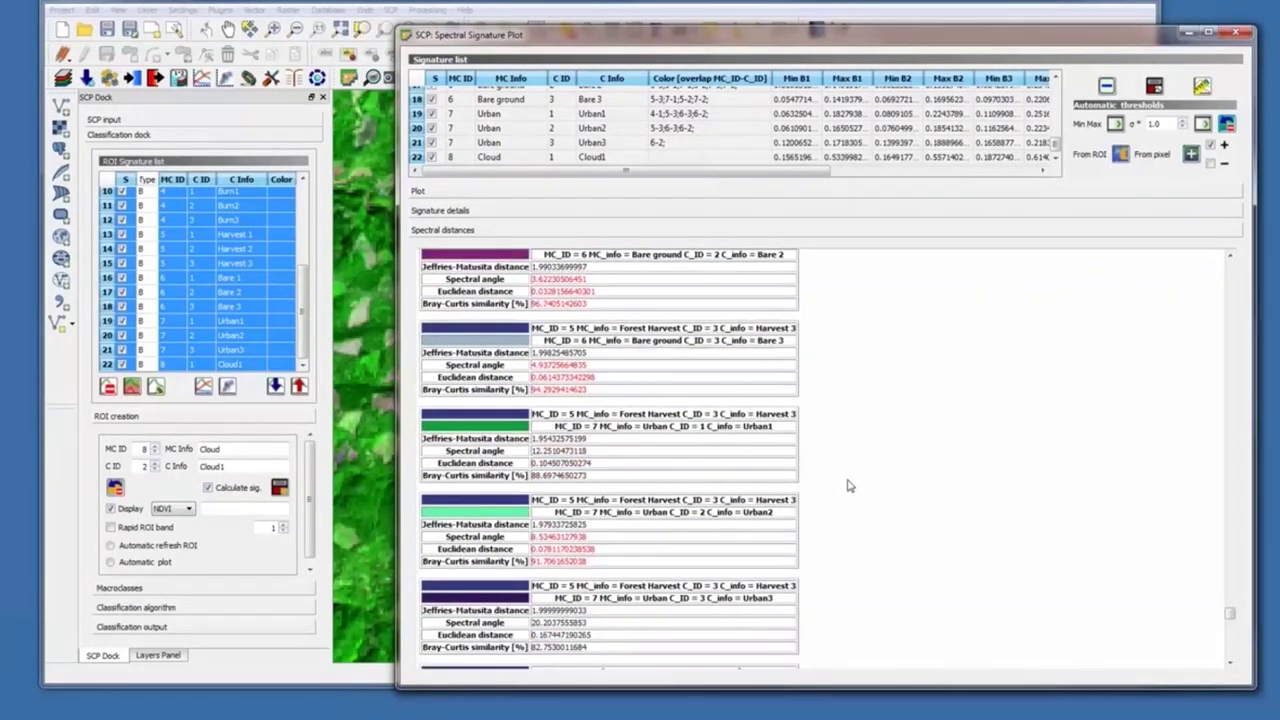
pyautogui.scroll(-1, 836, 522)
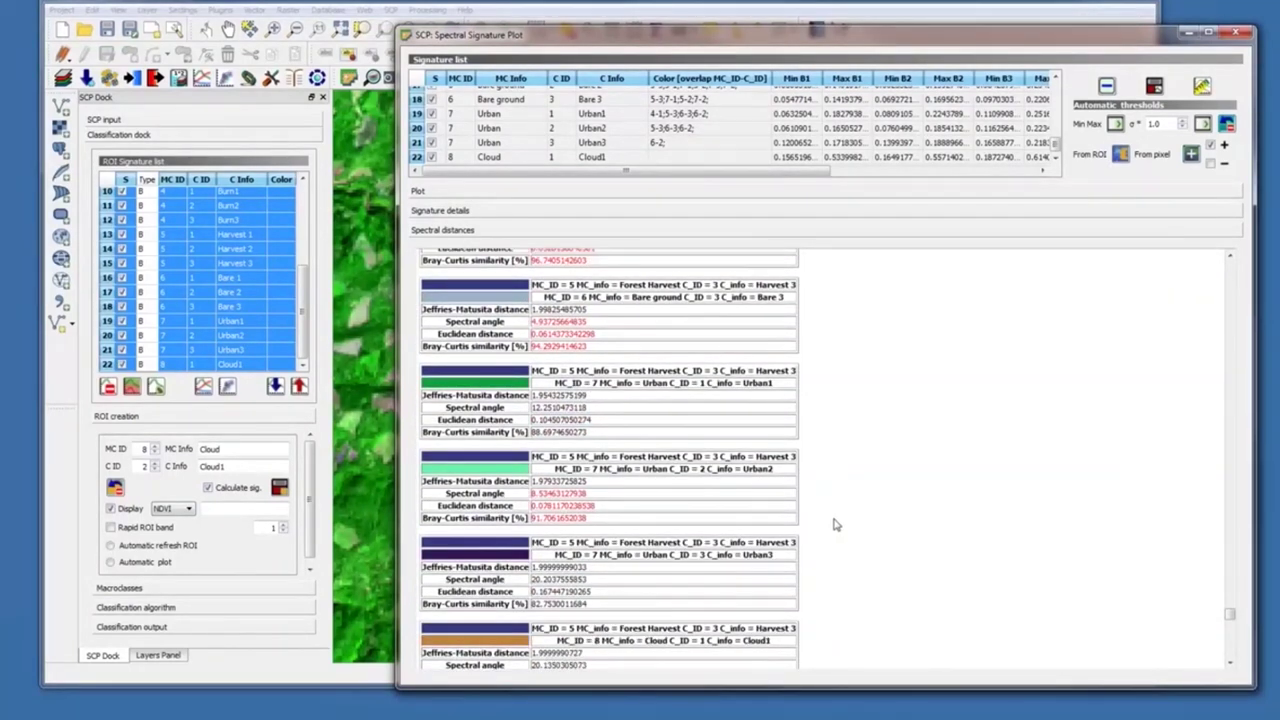
pyautogui.scroll(-2, 836, 524)
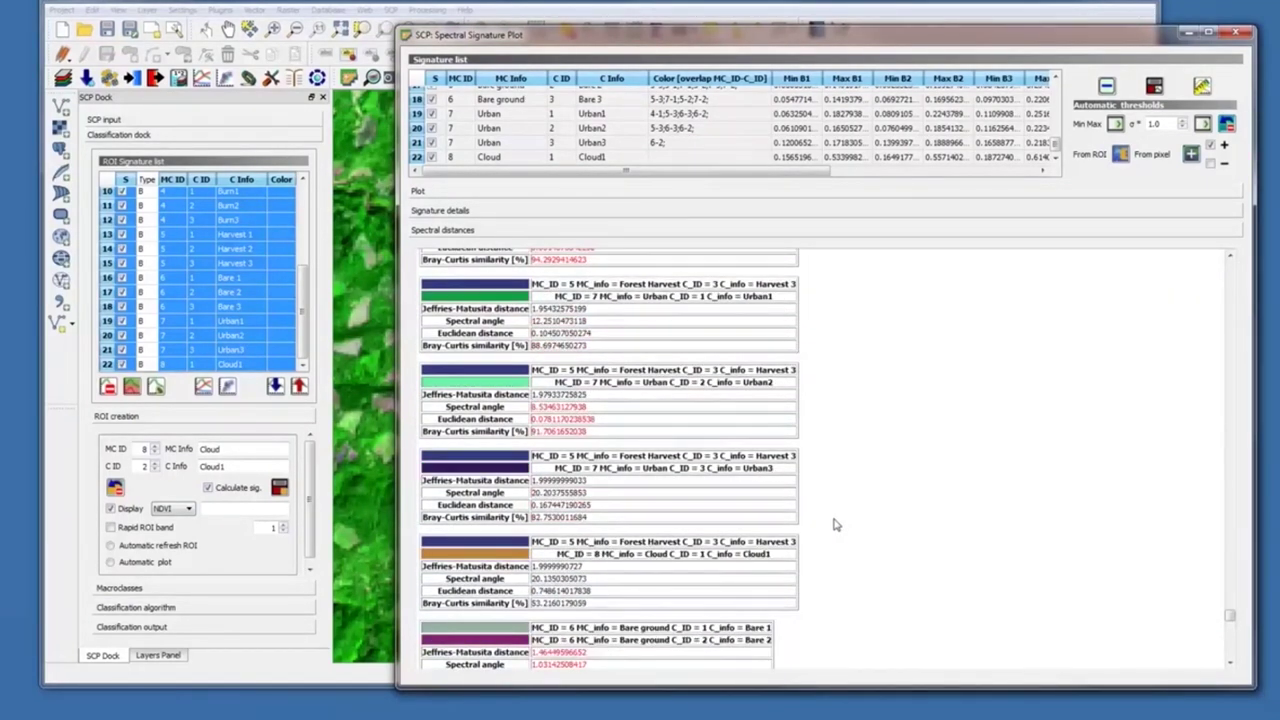
pyautogui.scroll(-4, 836, 524)
pyautogui.moveTo(1230, 616); pyautogui.dragTo(1236, 654)
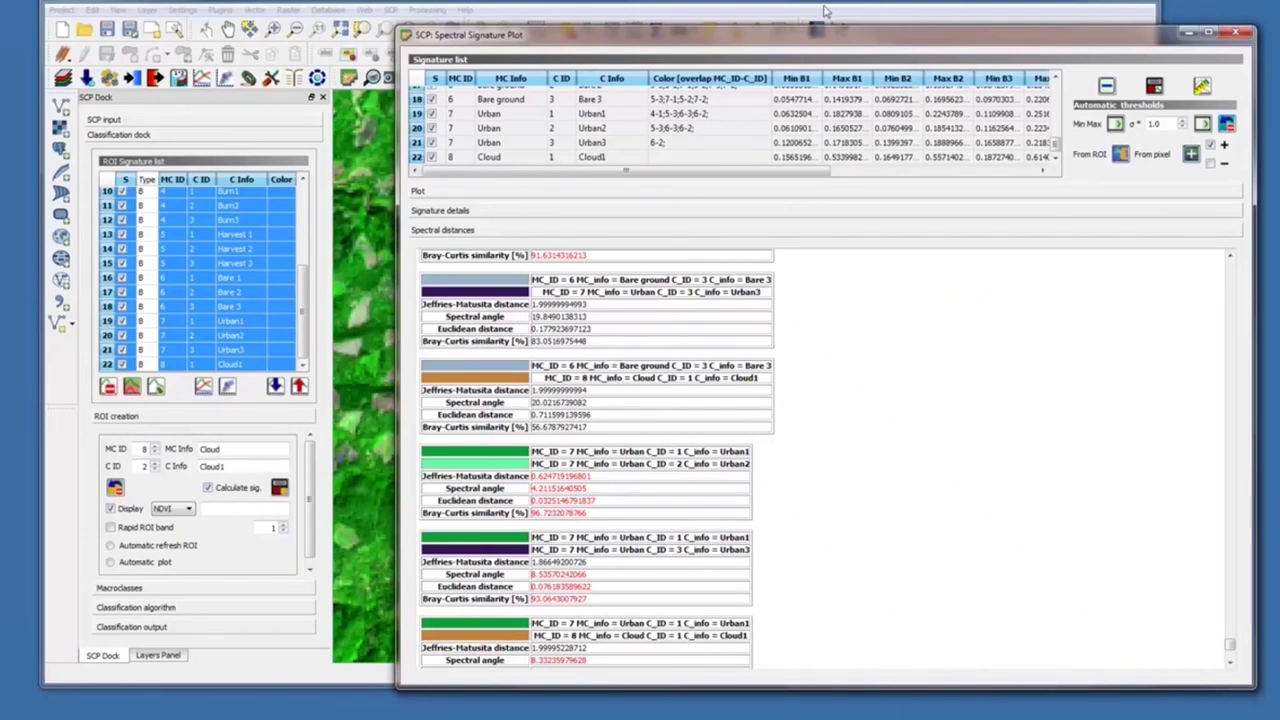
# Return to the main map window, save the project and display the full extent of the image
pyautogui.click(712, 4)
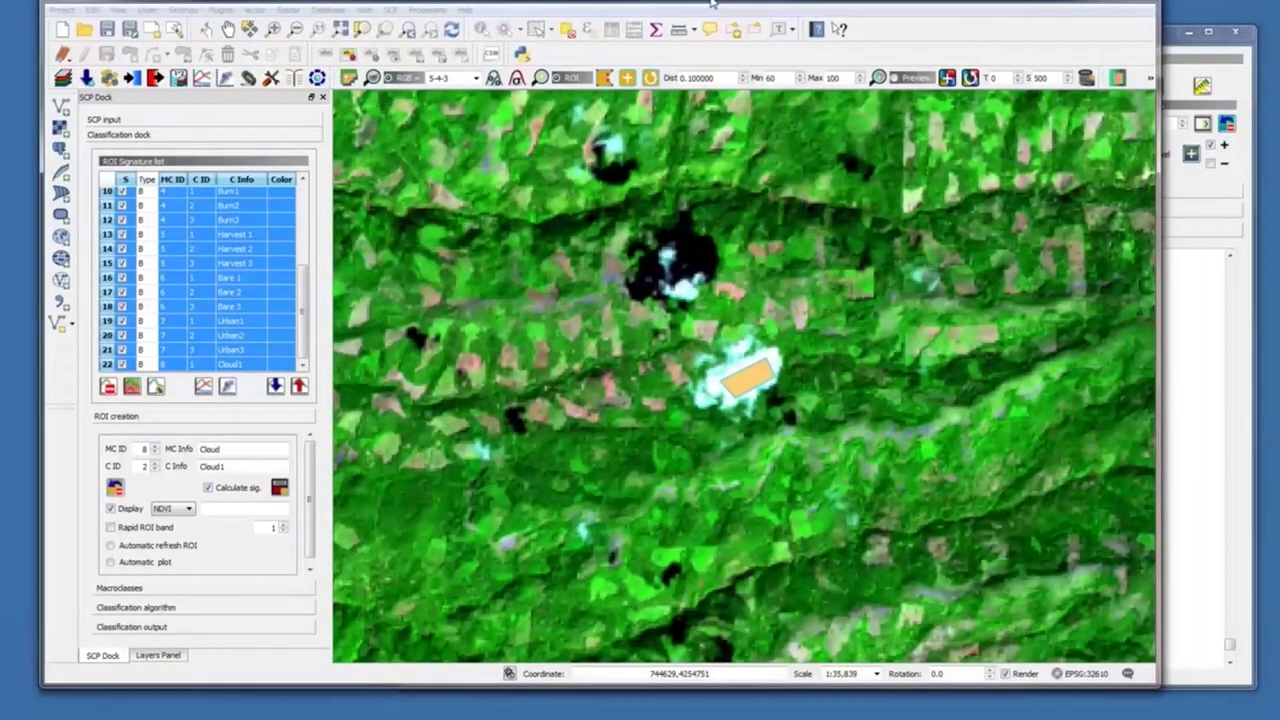
pyautogui.moveTo(712, 4); pyautogui.dragTo(766, 10)
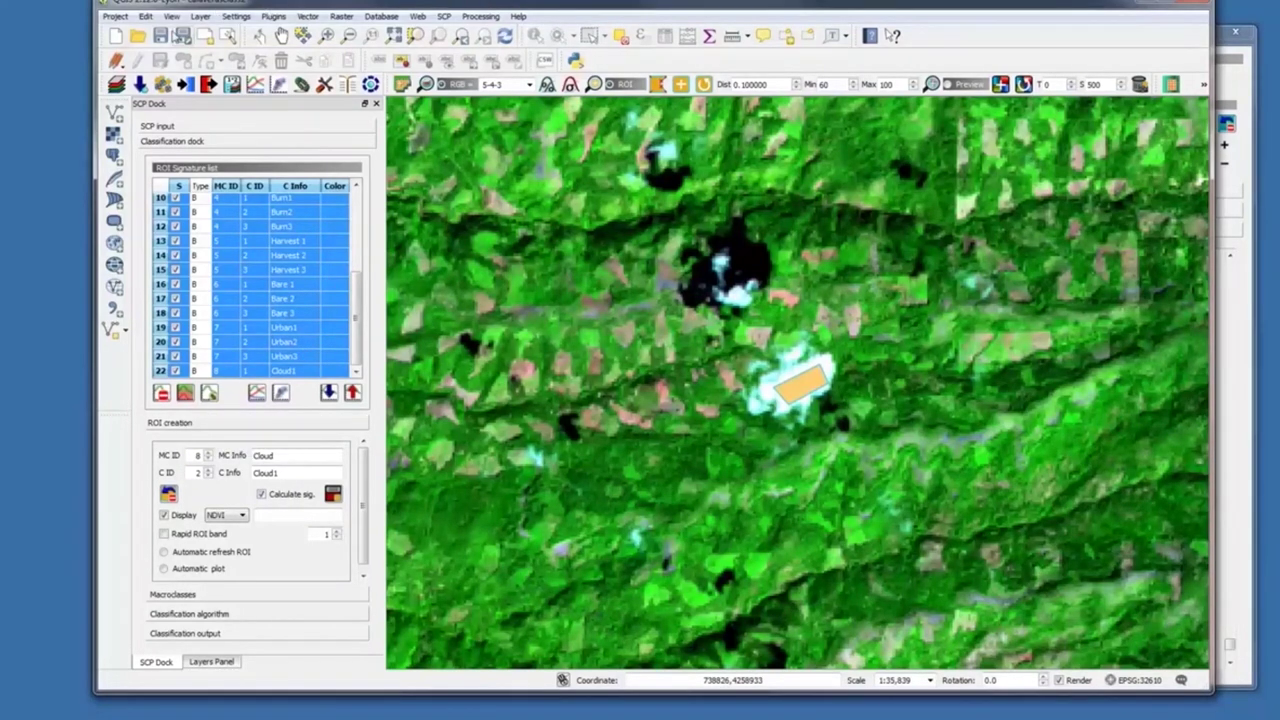
pyautogui.click(160, 36)
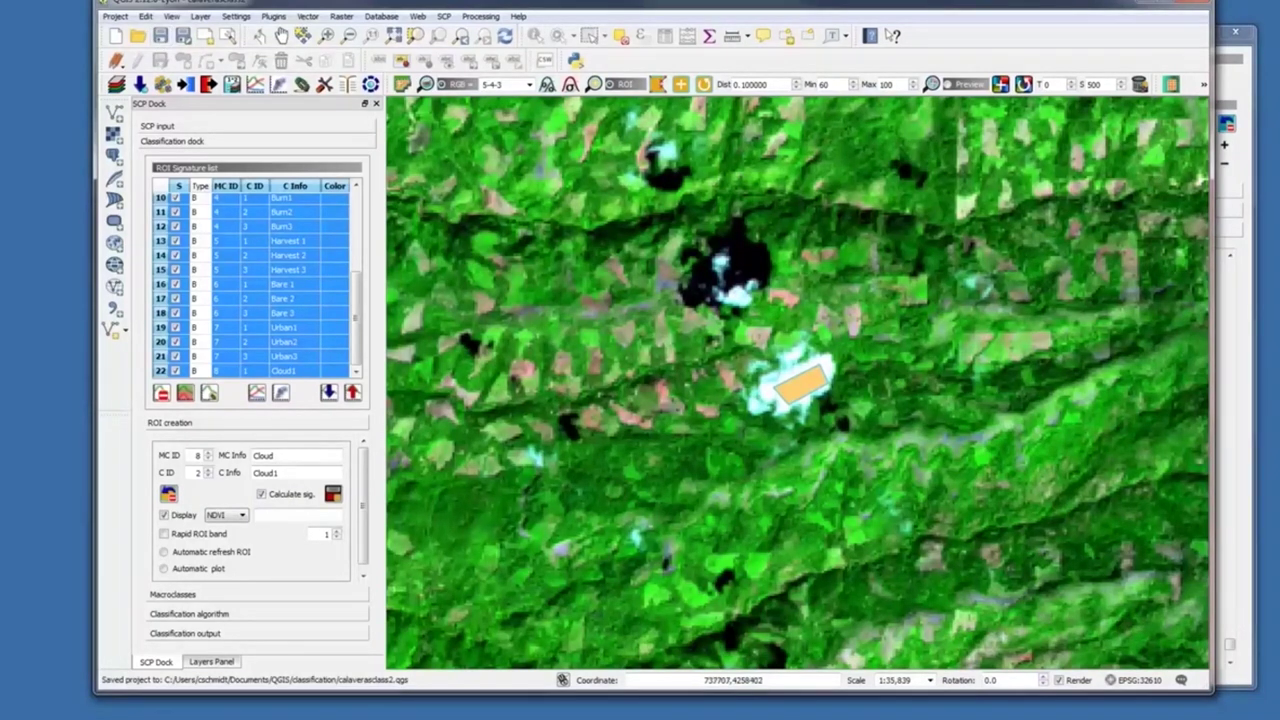
pyautogui.click(394, 36)
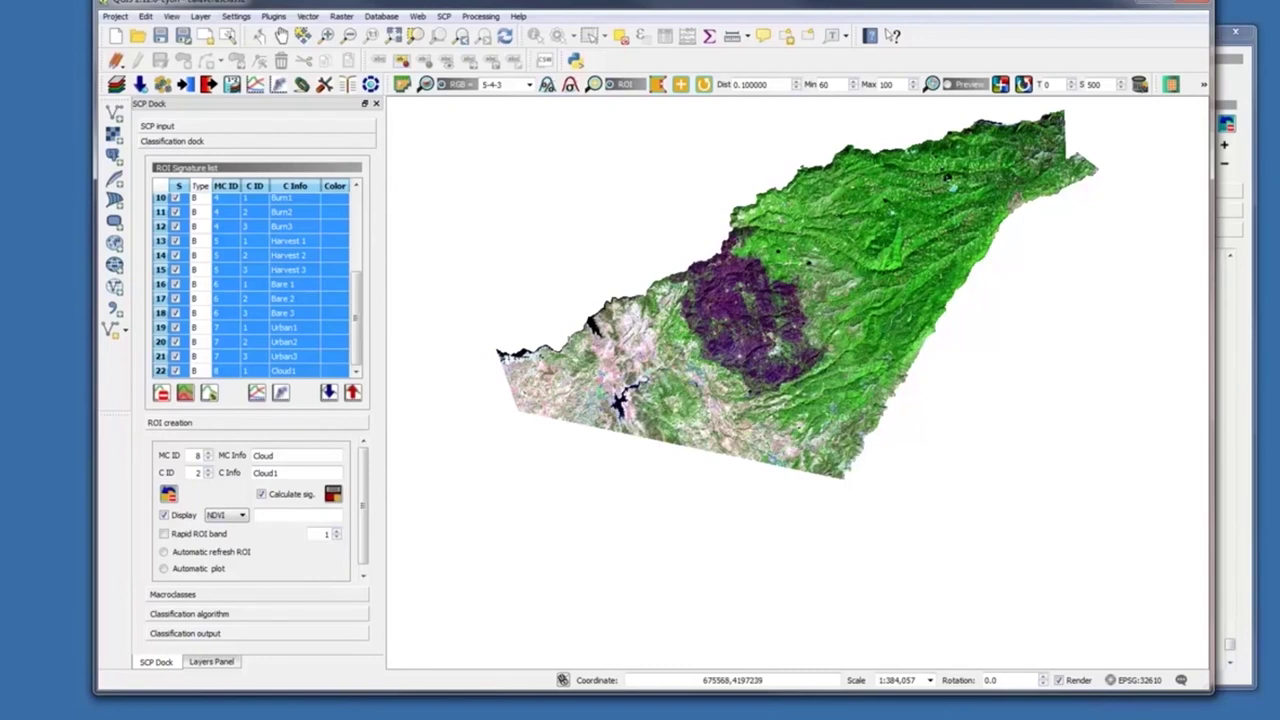
# Change the color of the Cloud macroclass to white
pyautogui.click(238, 600)
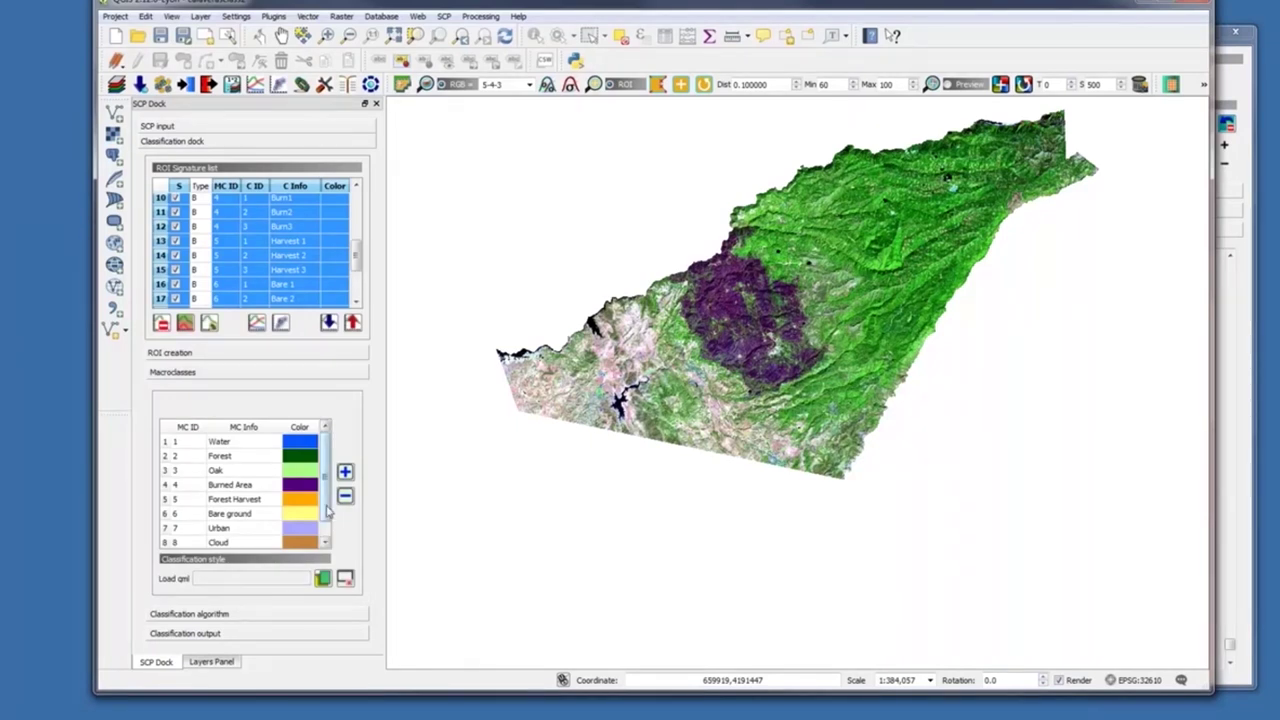
pyautogui.scroll(-1, 327, 518)
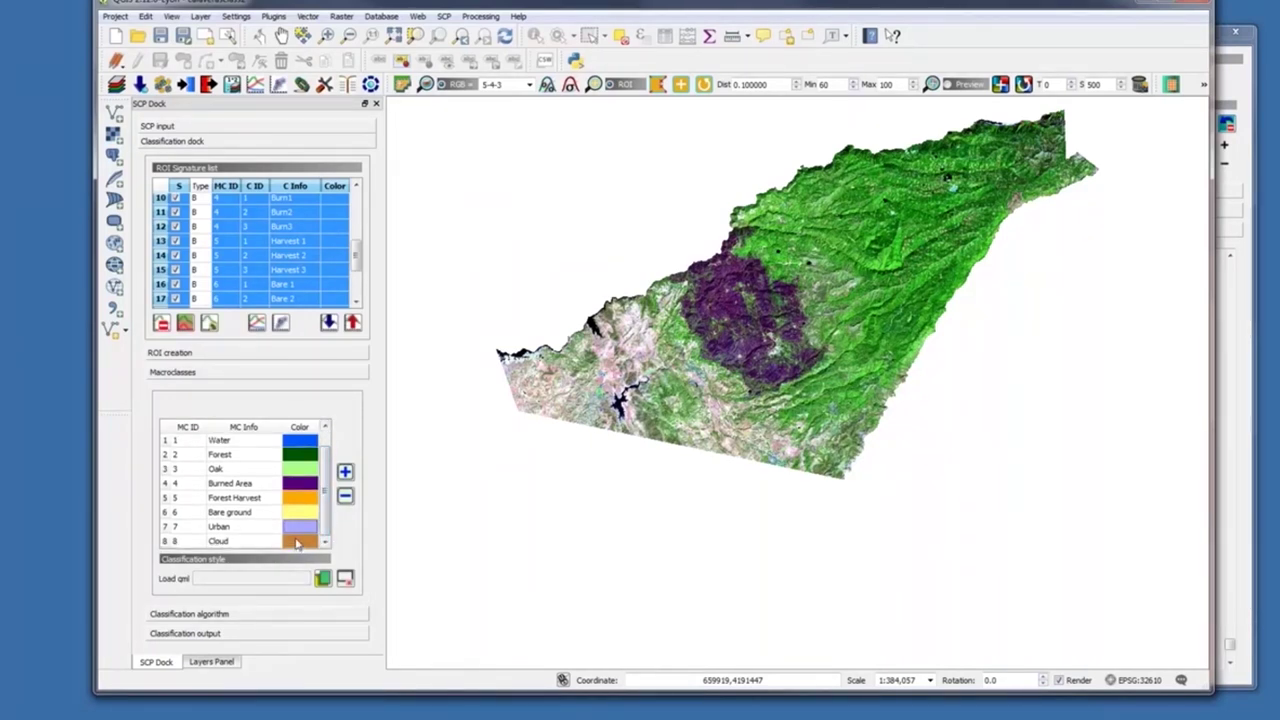
pyautogui.click(296, 541)
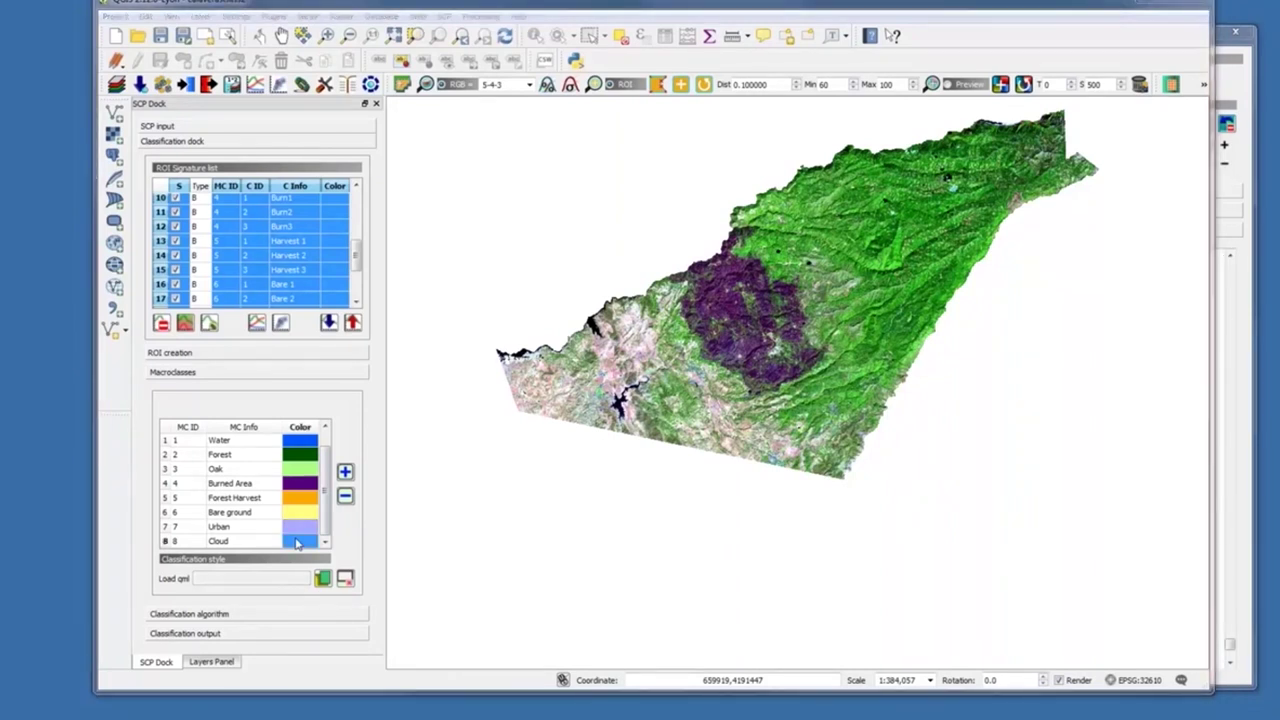
pyautogui.doubleClick(296, 541)
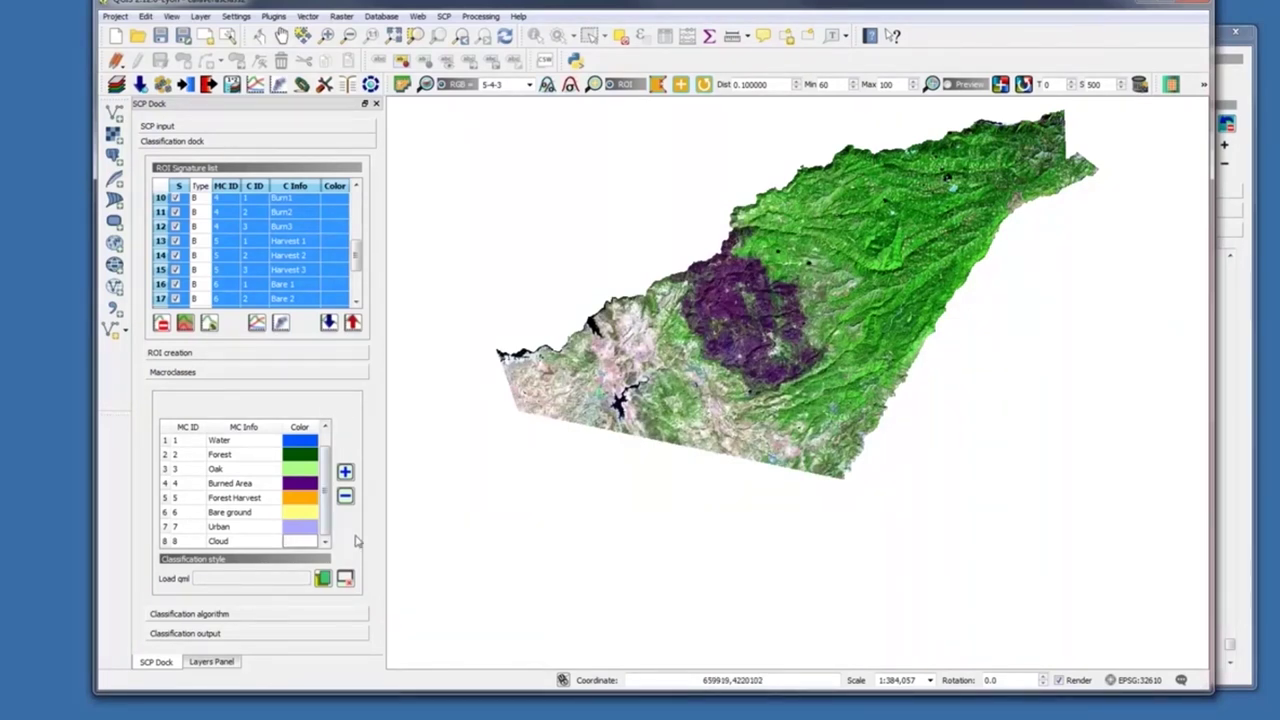
# Enable the Algorithm option for Land Cover Signature Classification and show the classification output settings
pyautogui.click(221, 615)
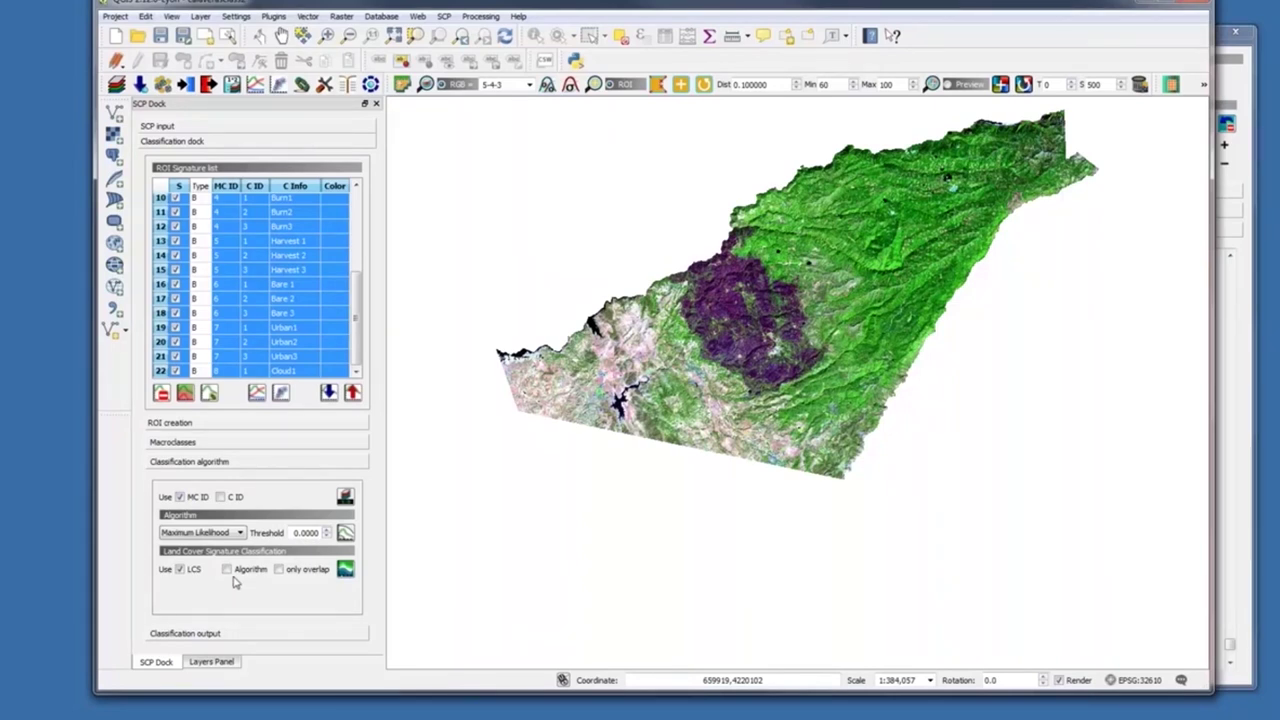
pyautogui.click(227, 569)
pyautogui.click(238, 635)
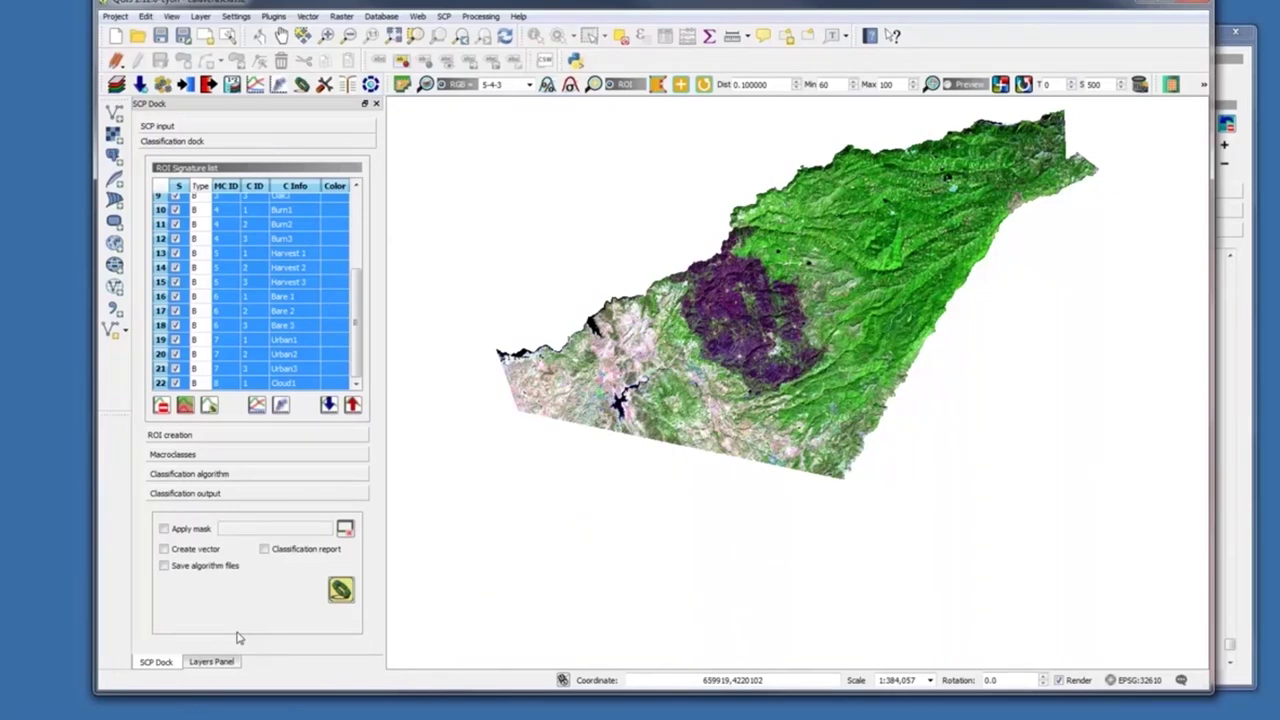
# Run the classification and save its output as the TIFF image calaverasclass2 in the Landsat folder
pyautogui.click(340, 591)
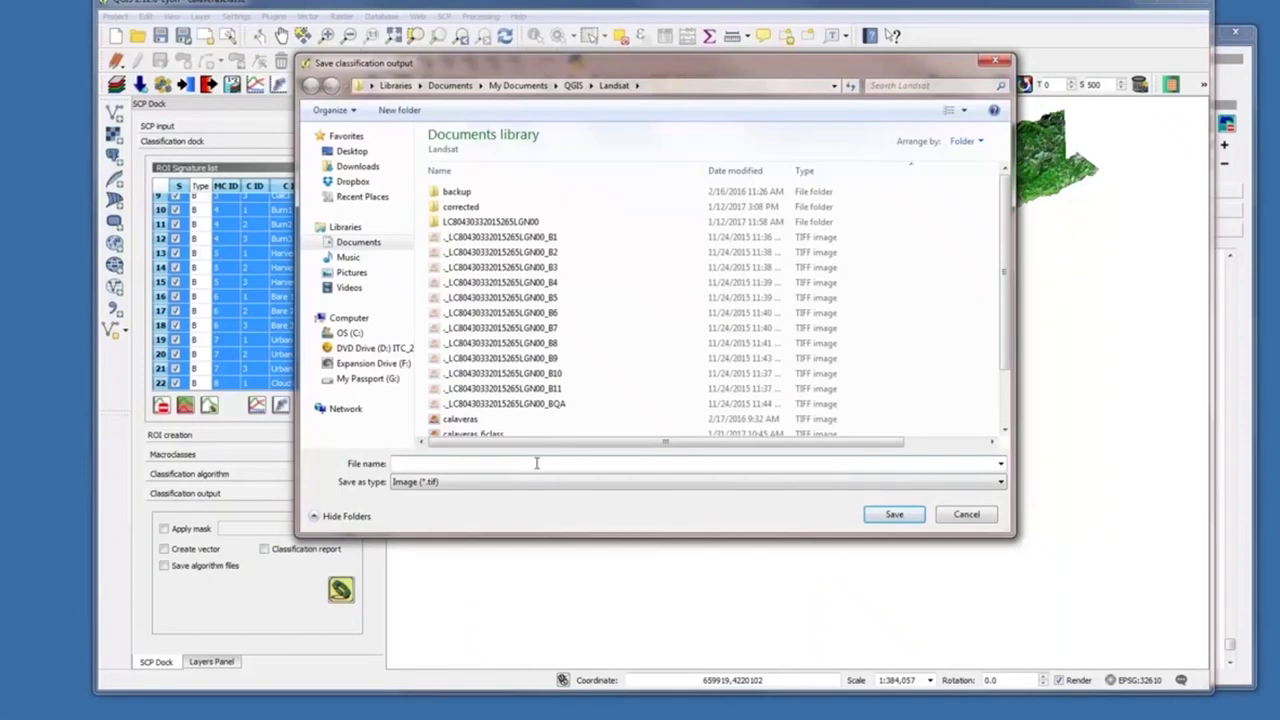
pyautogui.write('c')
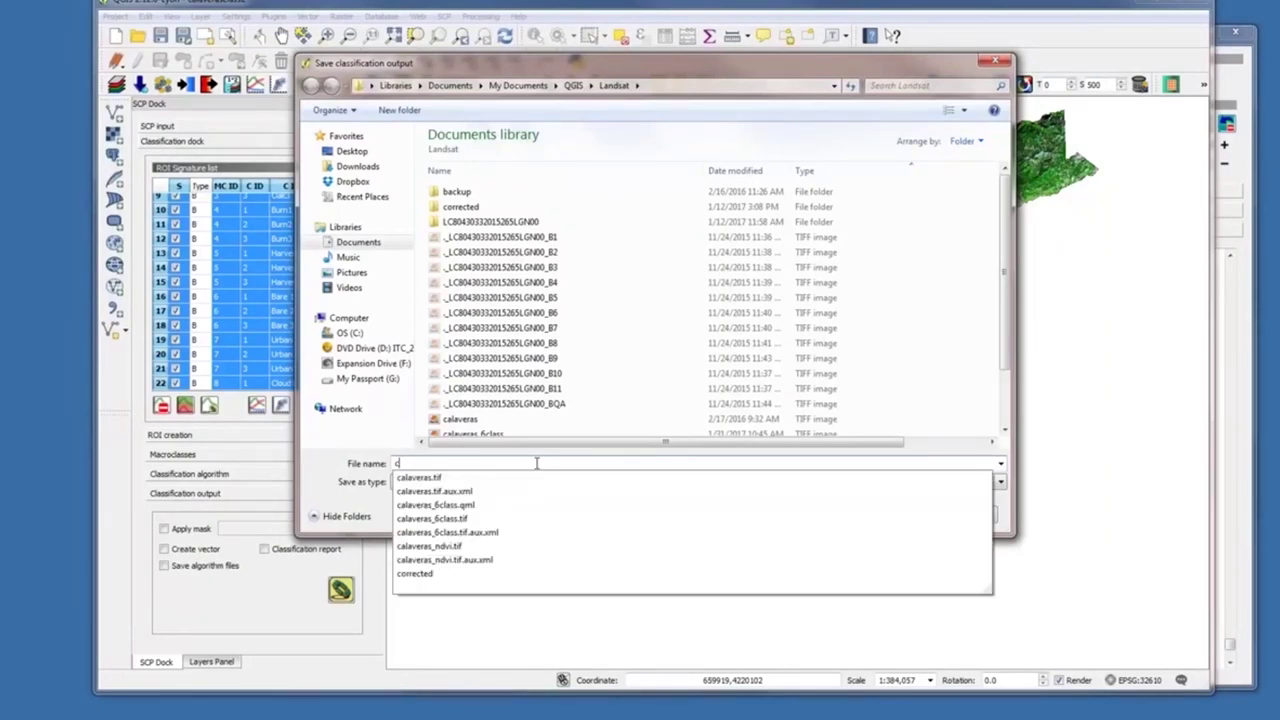
pyautogui.write('alv')
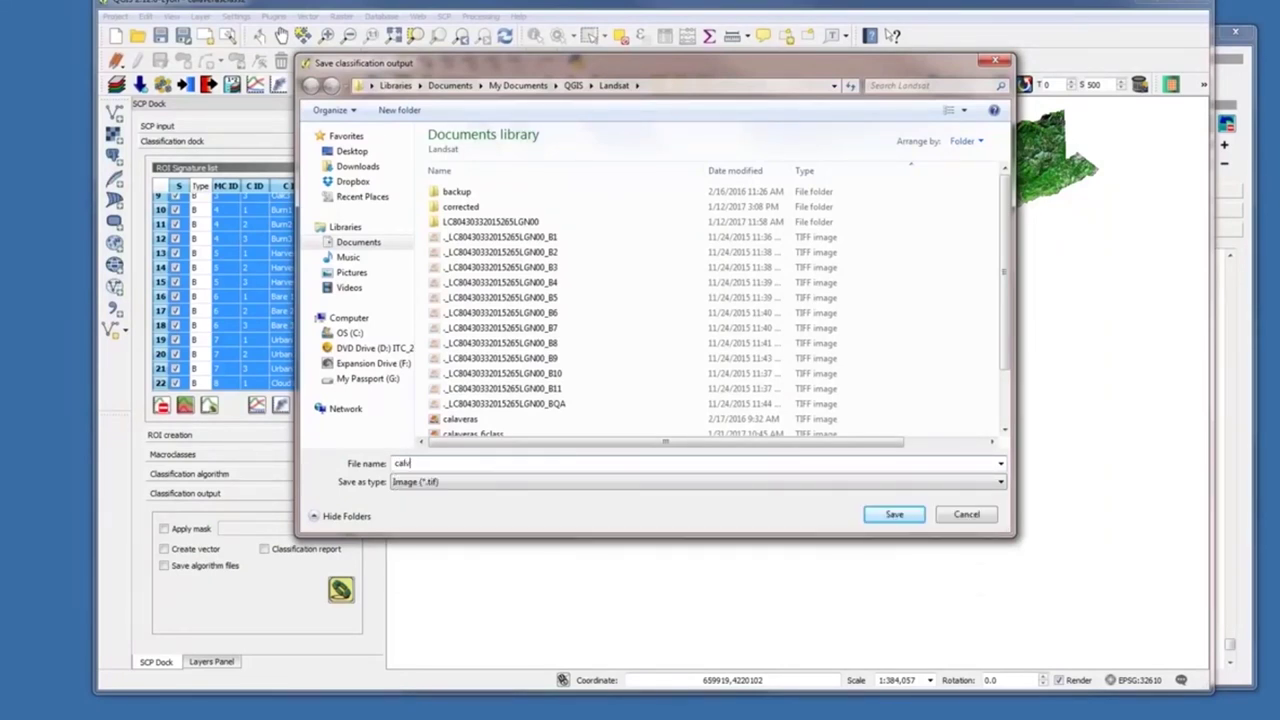
pyautogui.write('a')
pyautogui.write('res')
pyautogui.press('BackSpace')
pyautogui.press('BackSpace')
pyautogui.write('e')
pyautogui.press('BackSpace')
pyautogui.press('BackSpace')
pyautogui.write('erasclass2')
pyautogui.click(894, 516)
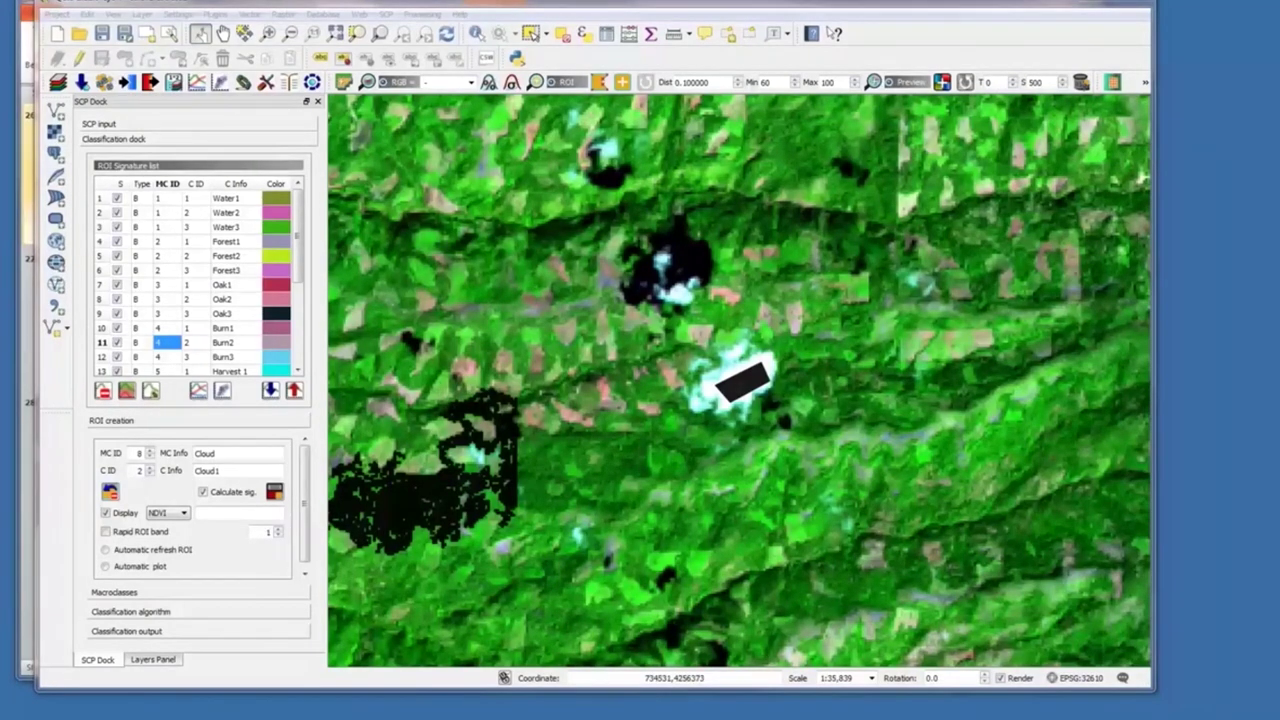
# Go through the Water and Forest entries in the ROI signature list and zoom the map to the Oak1 training area
pyautogui.click(161, 204)
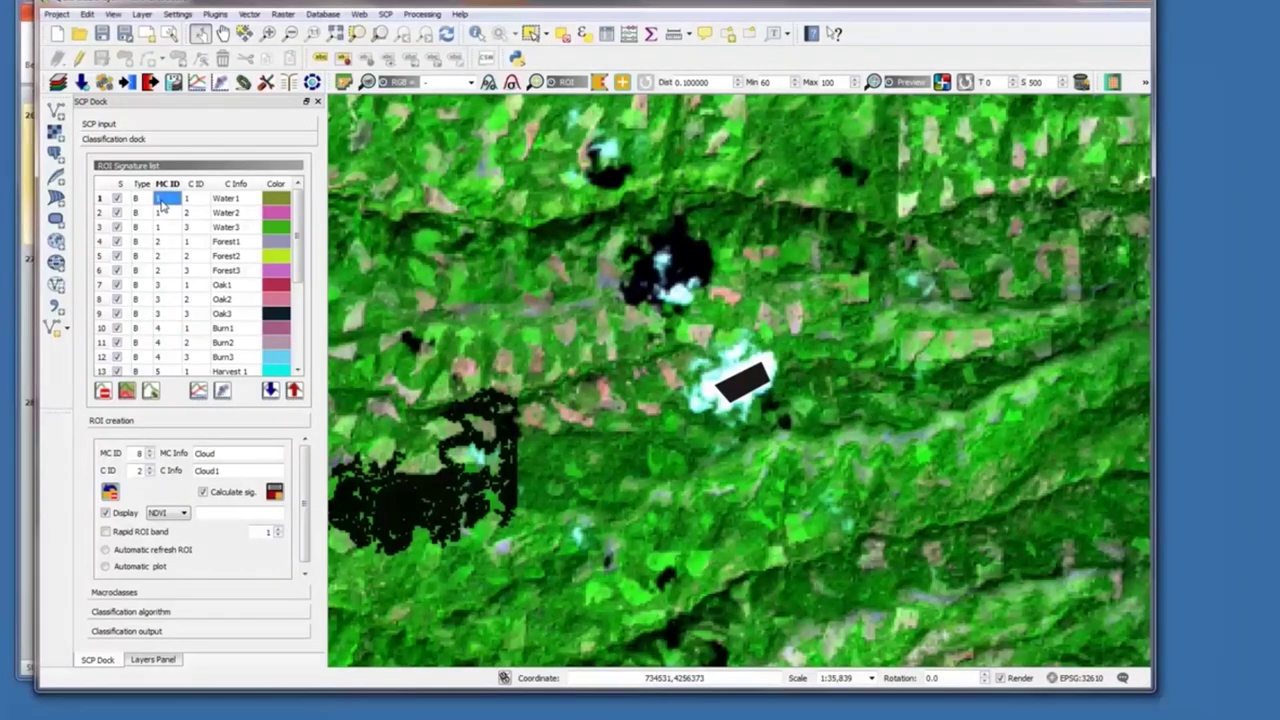
pyautogui.press('Down')
pyautogui.press('Down')
pyautogui.press('Down')
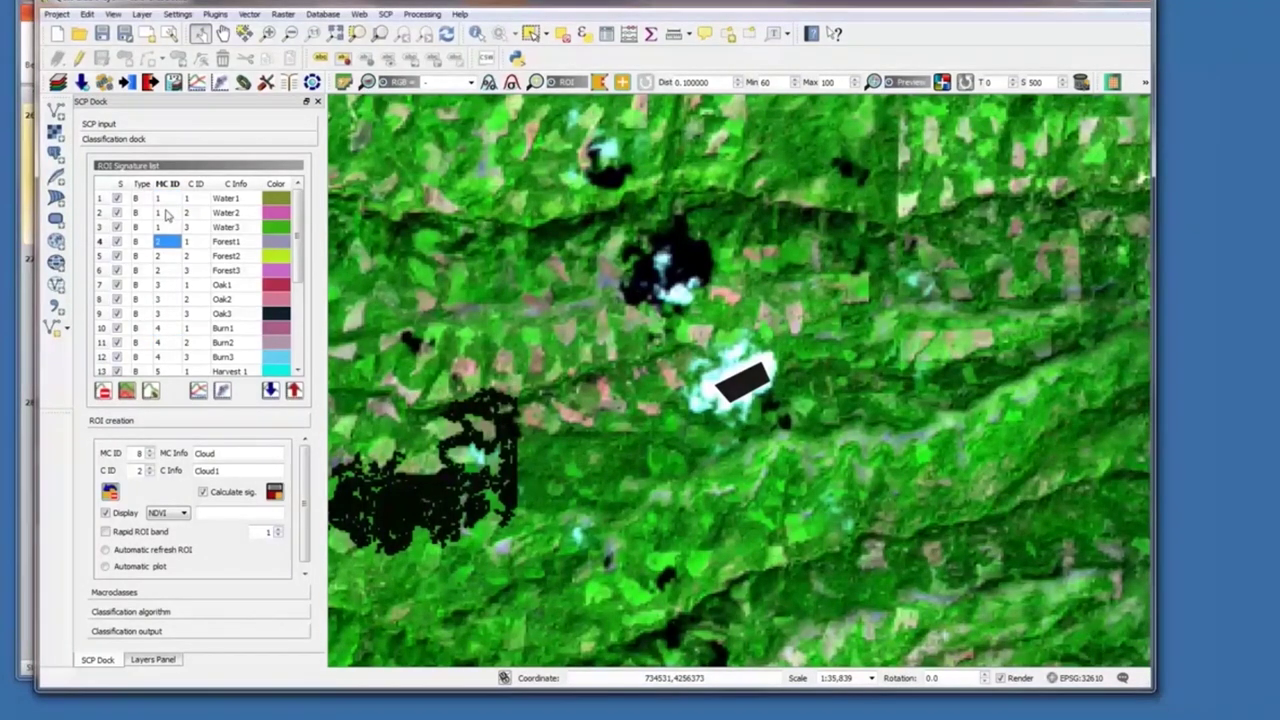
pyautogui.click(166, 255)
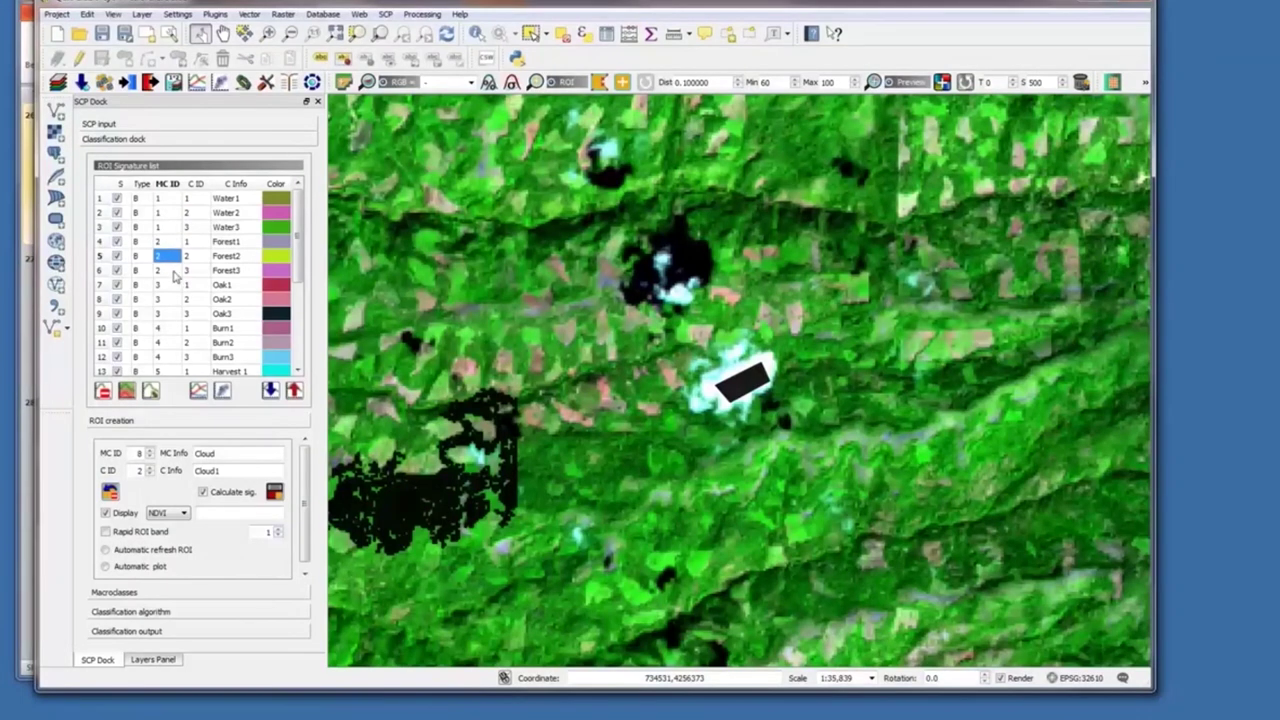
pyautogui.click(175, 270)
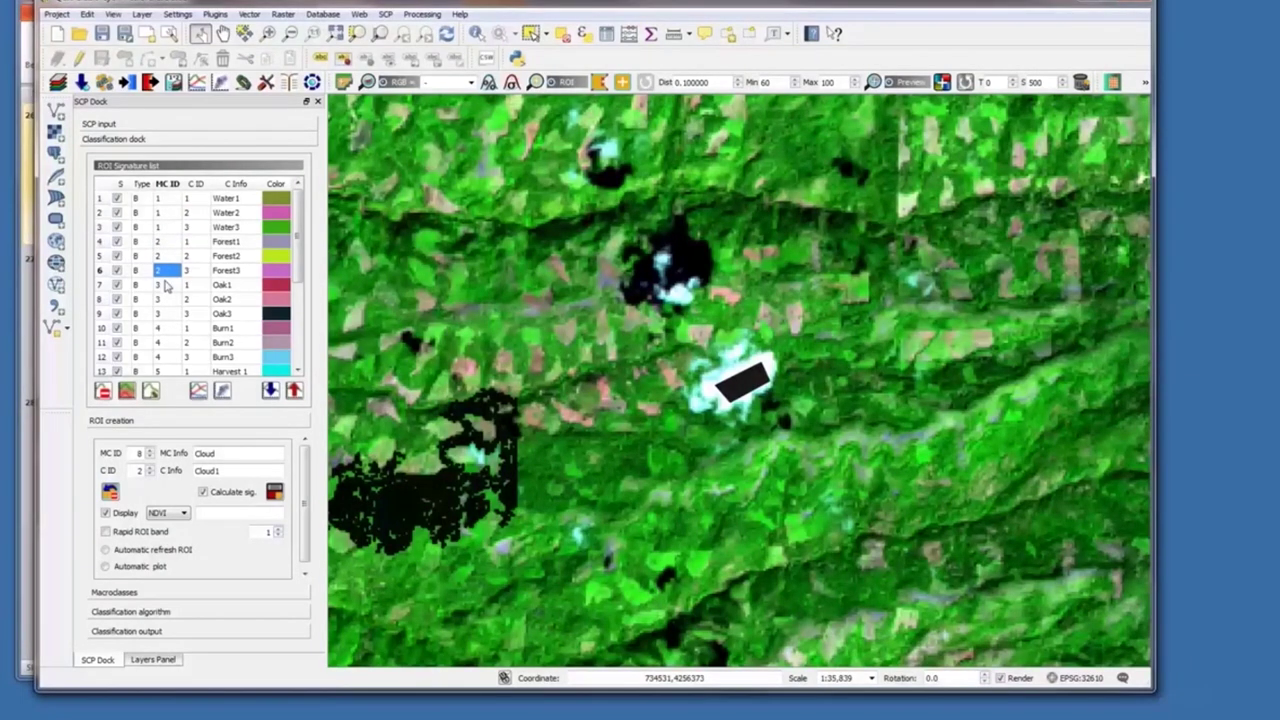
pyautogui.click(167, 285)
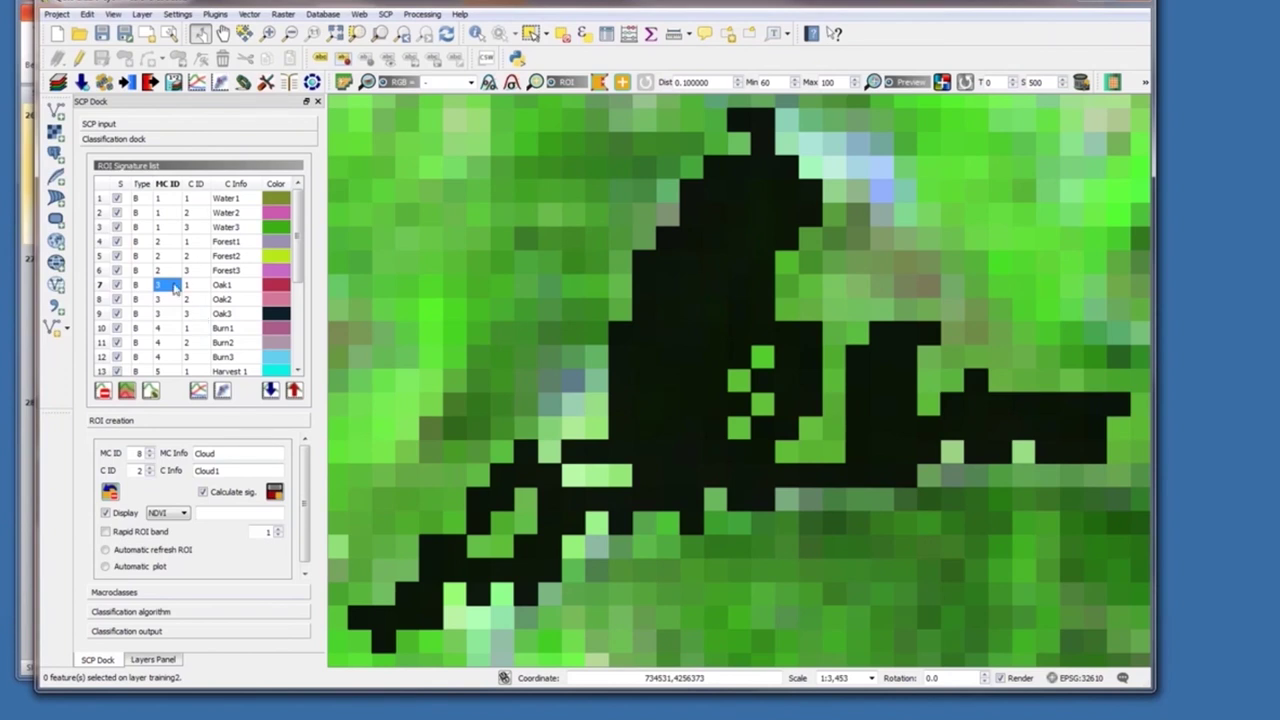
pyautogui.doubleClick(175, 287)
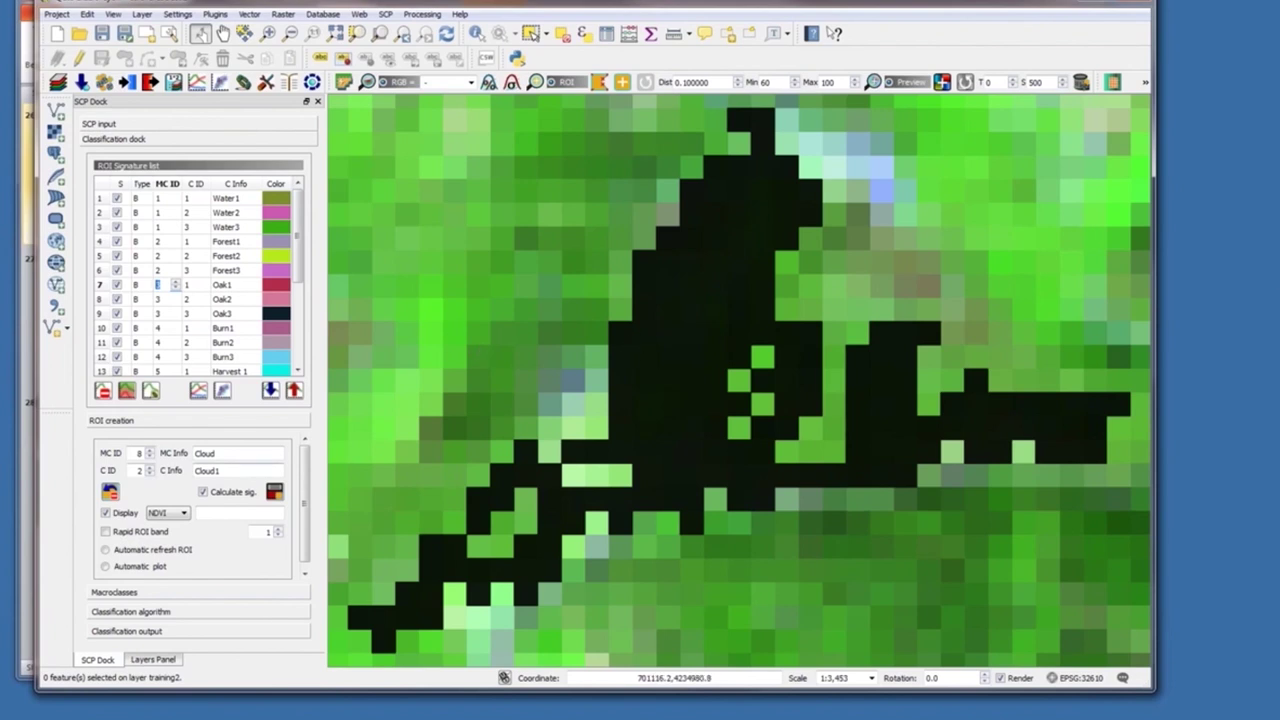
# Hide the training2 layer and display the full extent of the Landsat_calaveras image
pyautogui.click(151, 661)
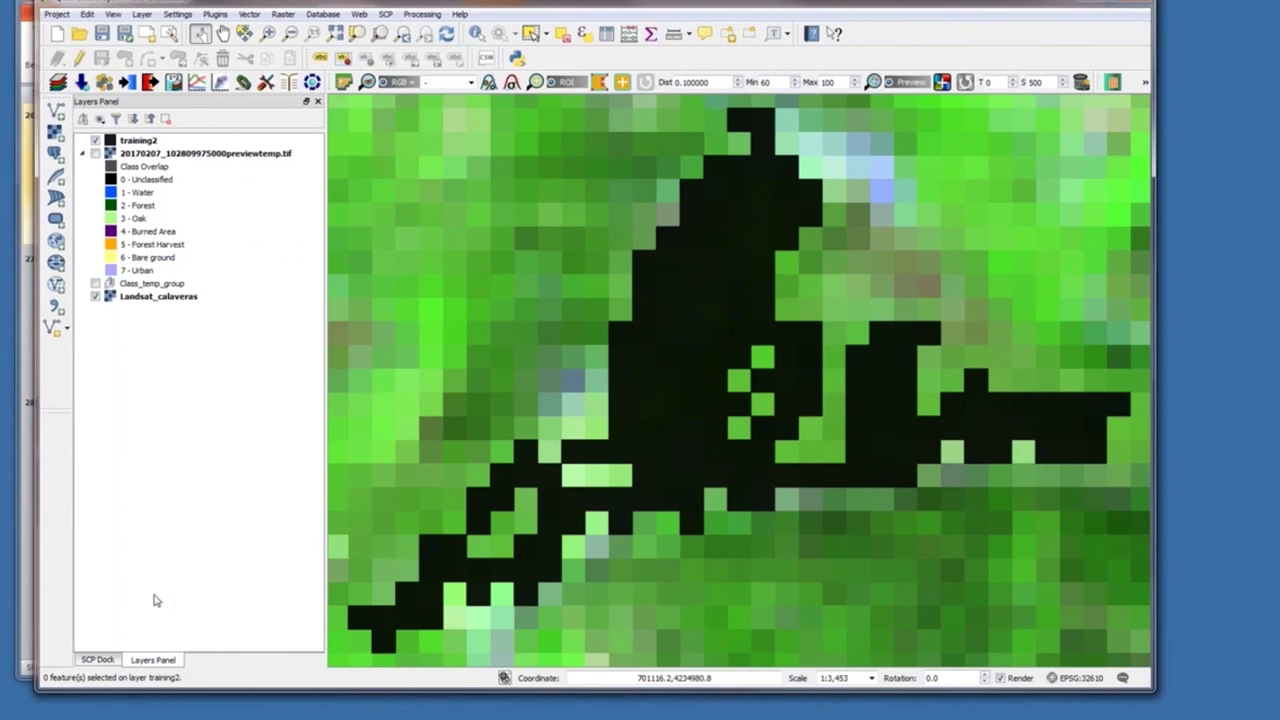
pyautogui.click(94, 142)
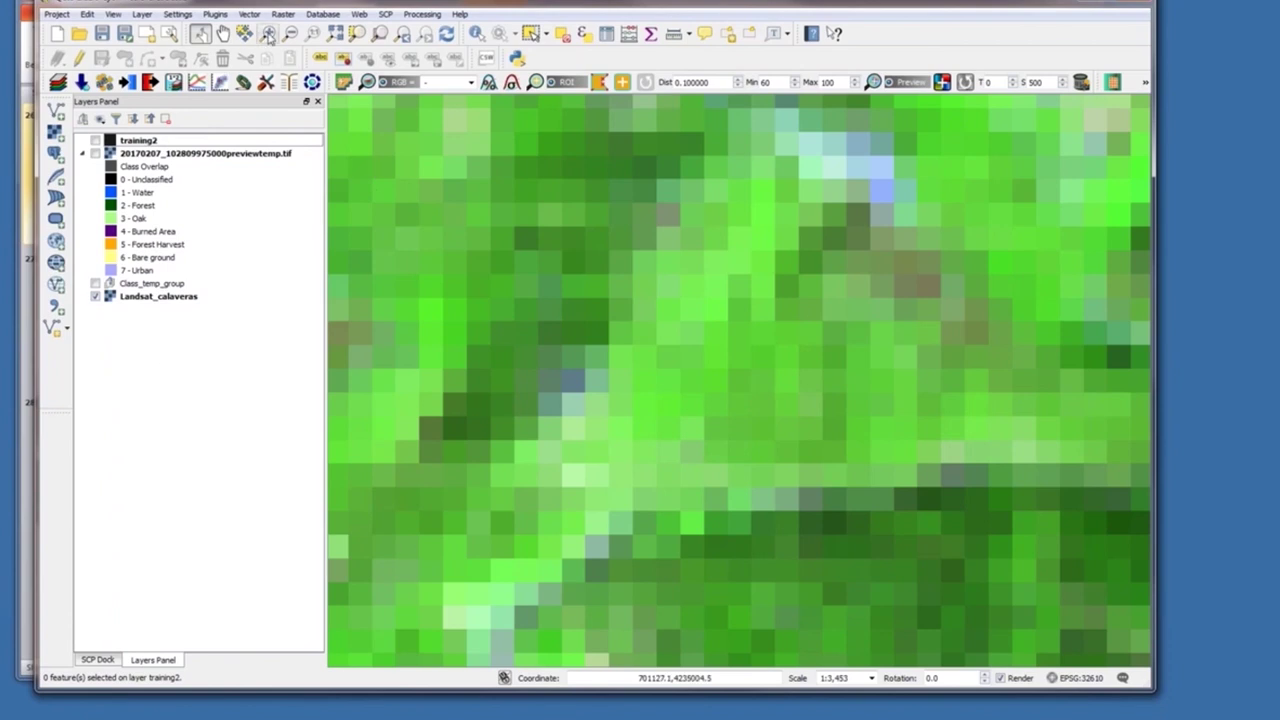
pyautogui.click(335, 34)
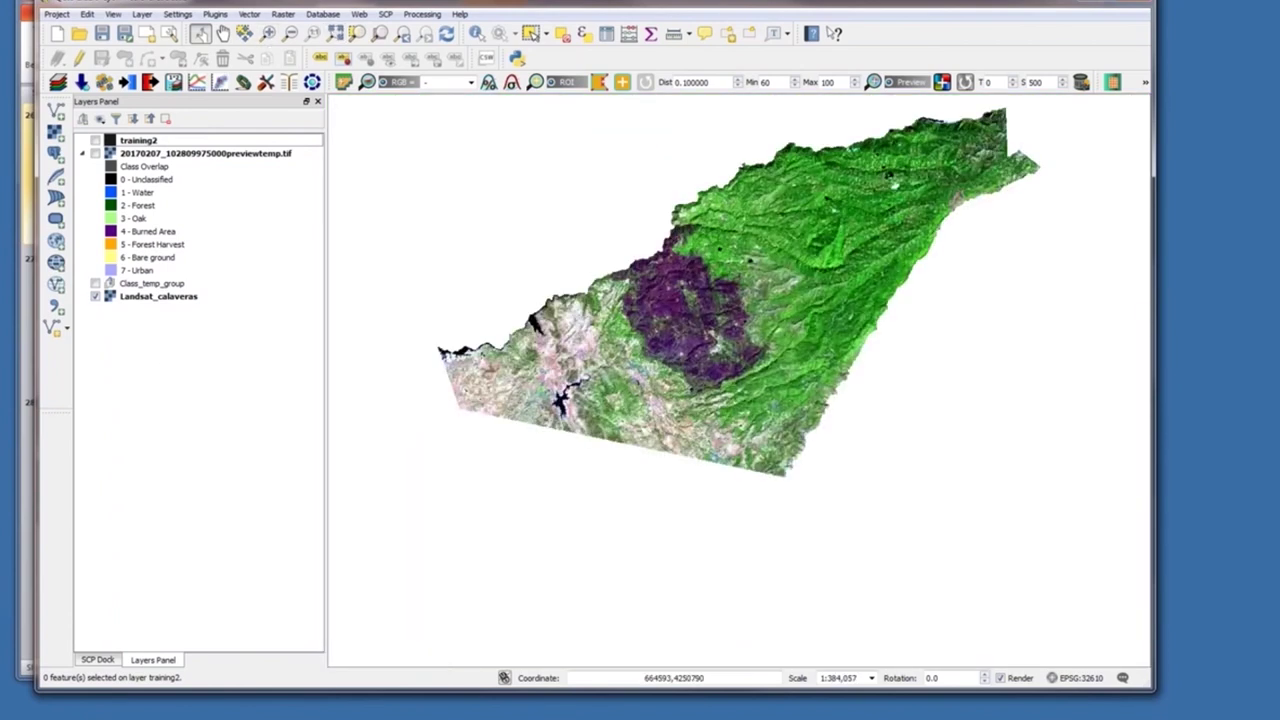
# In the Landsat_calaveras style properties, set contrast enhancement to Stretch to MinMax and load min/max values using the 2.0 to 98.0% cumulative count cut
pyautogui.rightClick(150, 297)
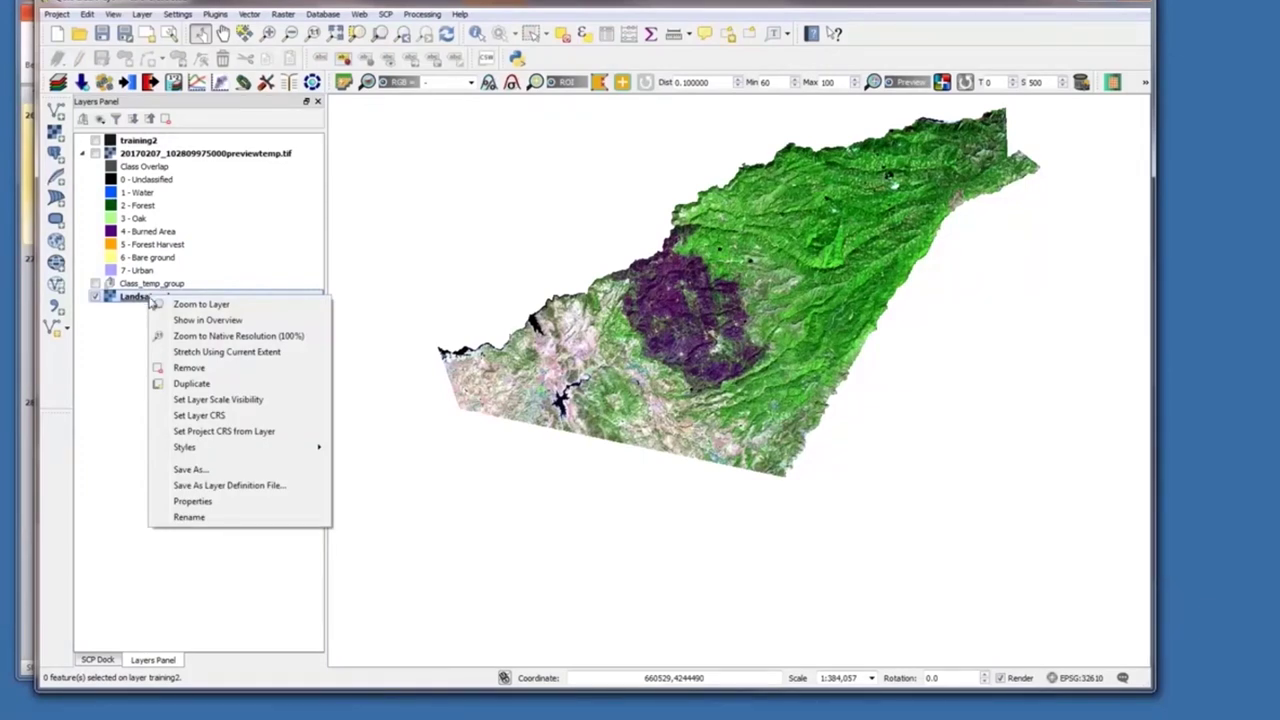
pyautogui.click(187, 504)
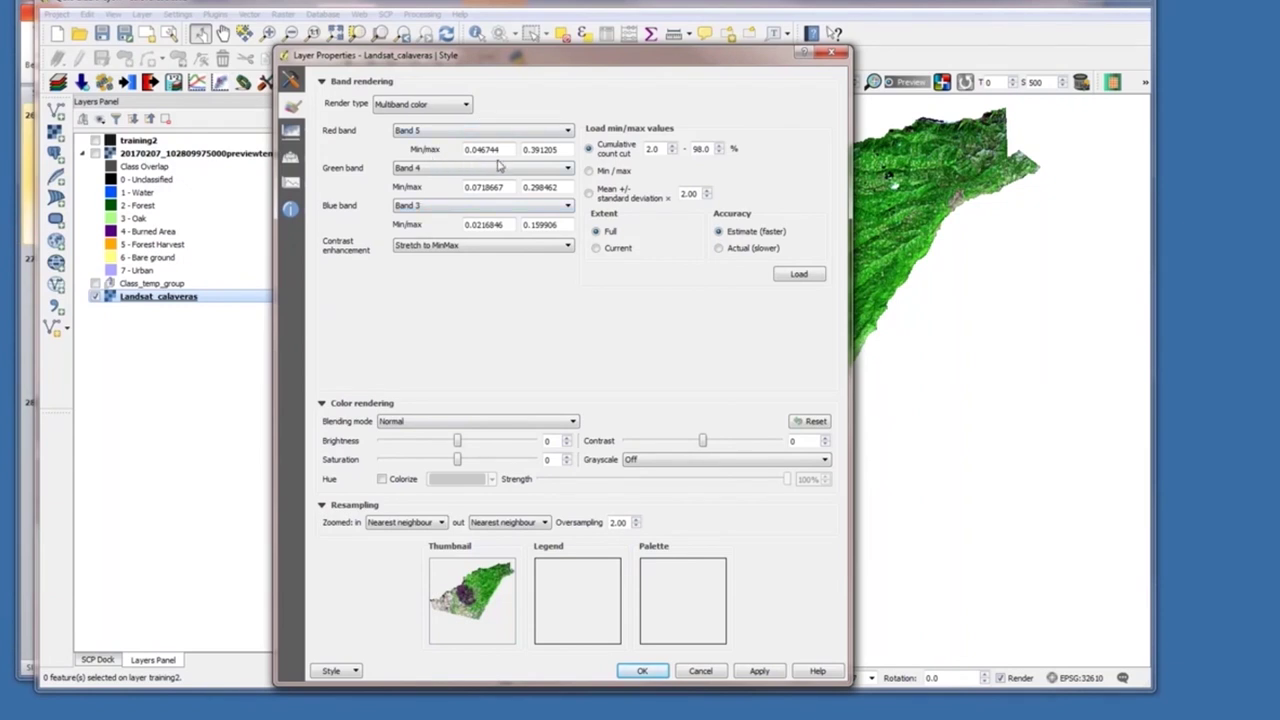
pyautogui.click(565, 170)
pyautogui.click(566, 246)
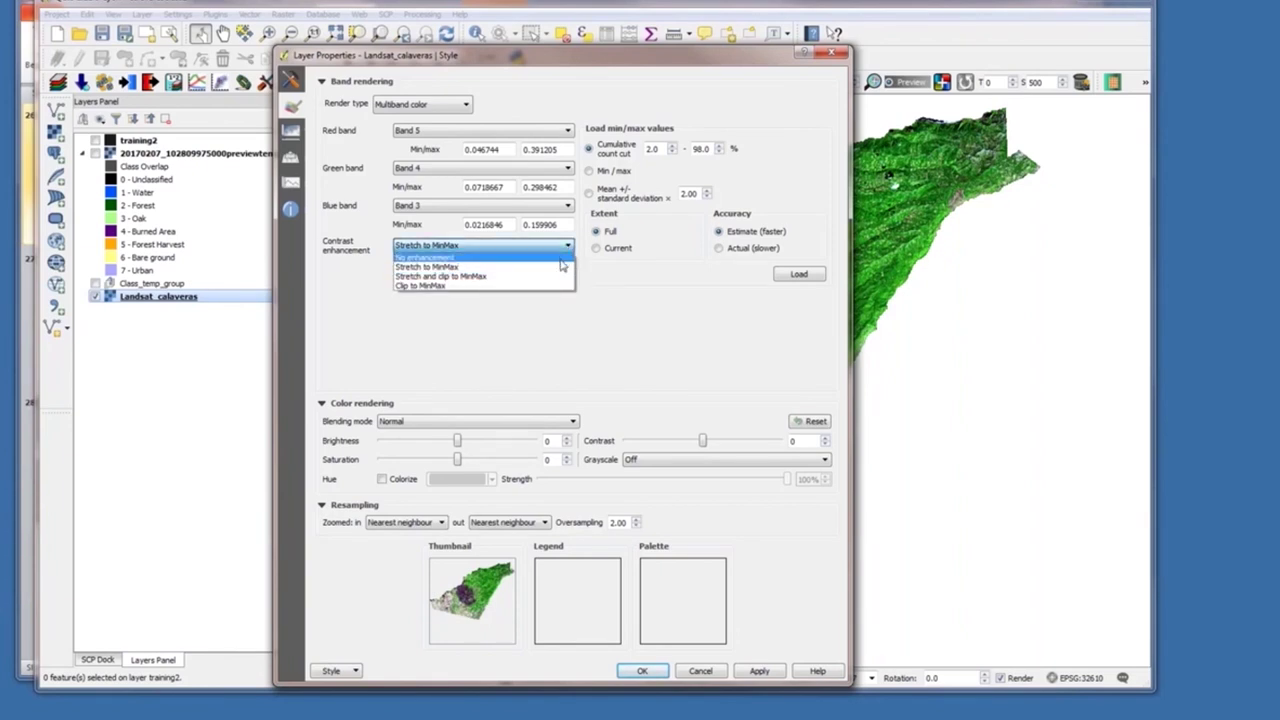
pyautogui.click(561, 257)
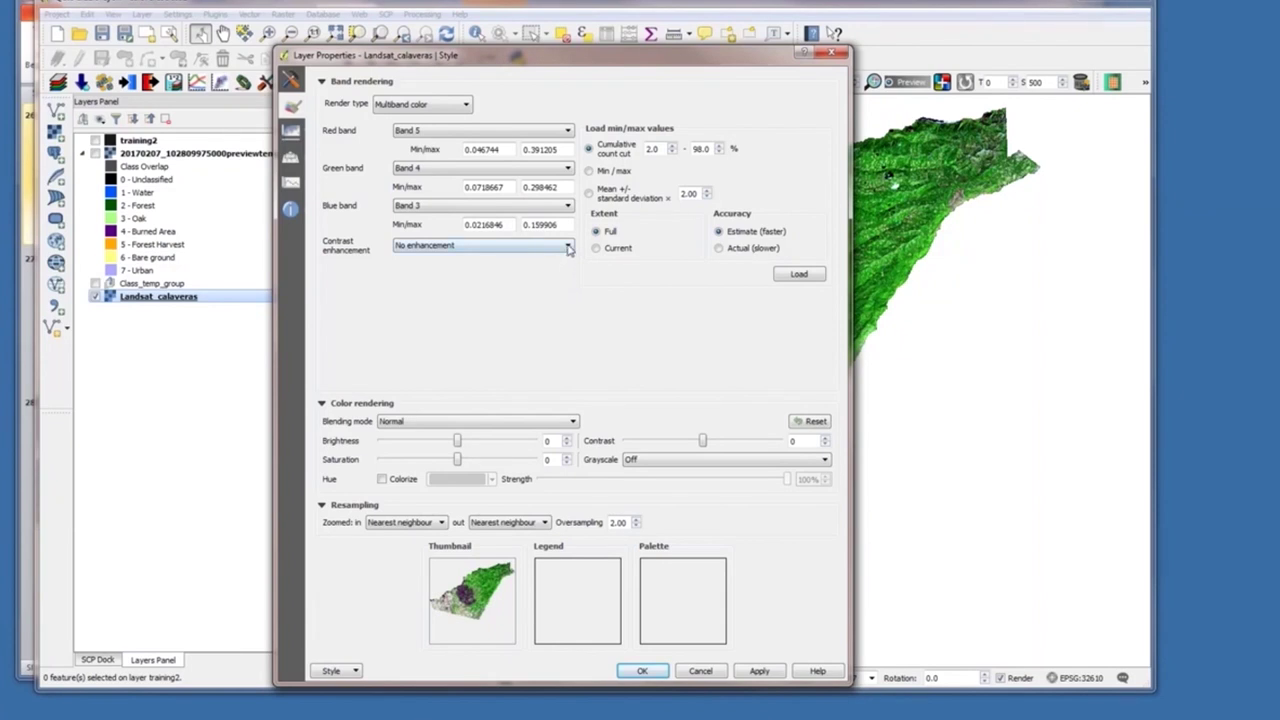
pyautogui.click(568, 249)
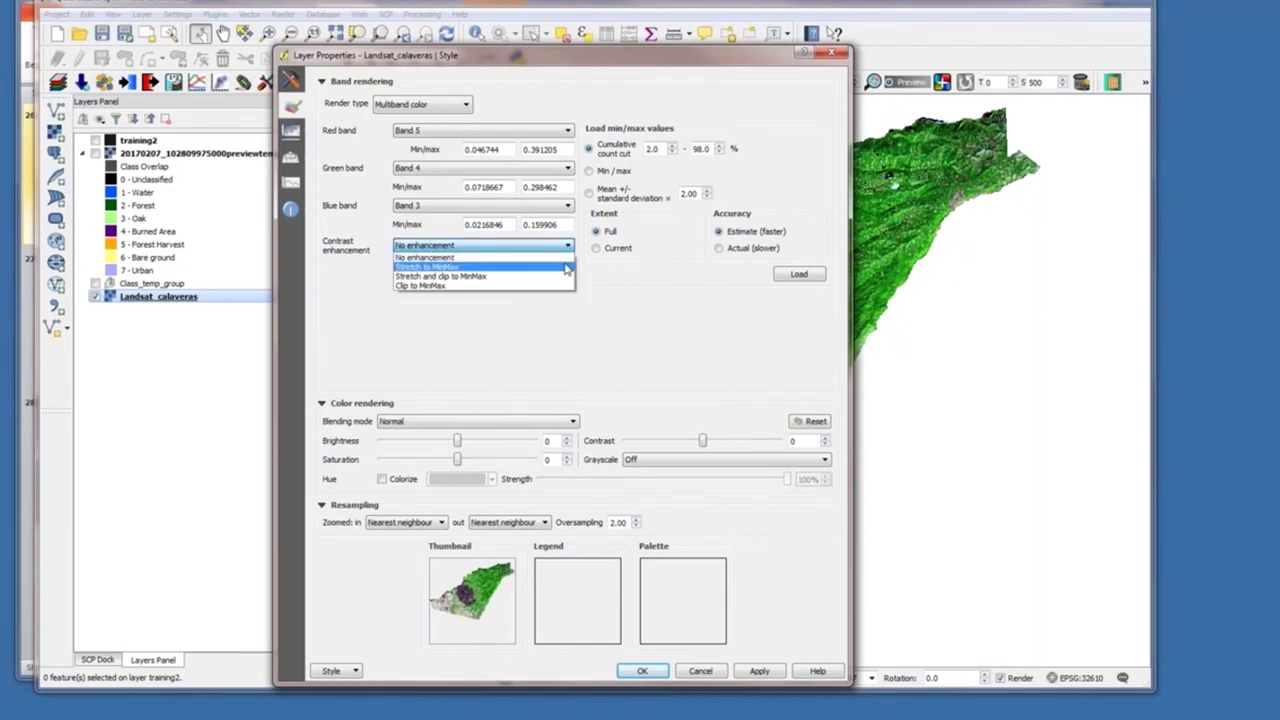
pyautogui.click(566, 268)
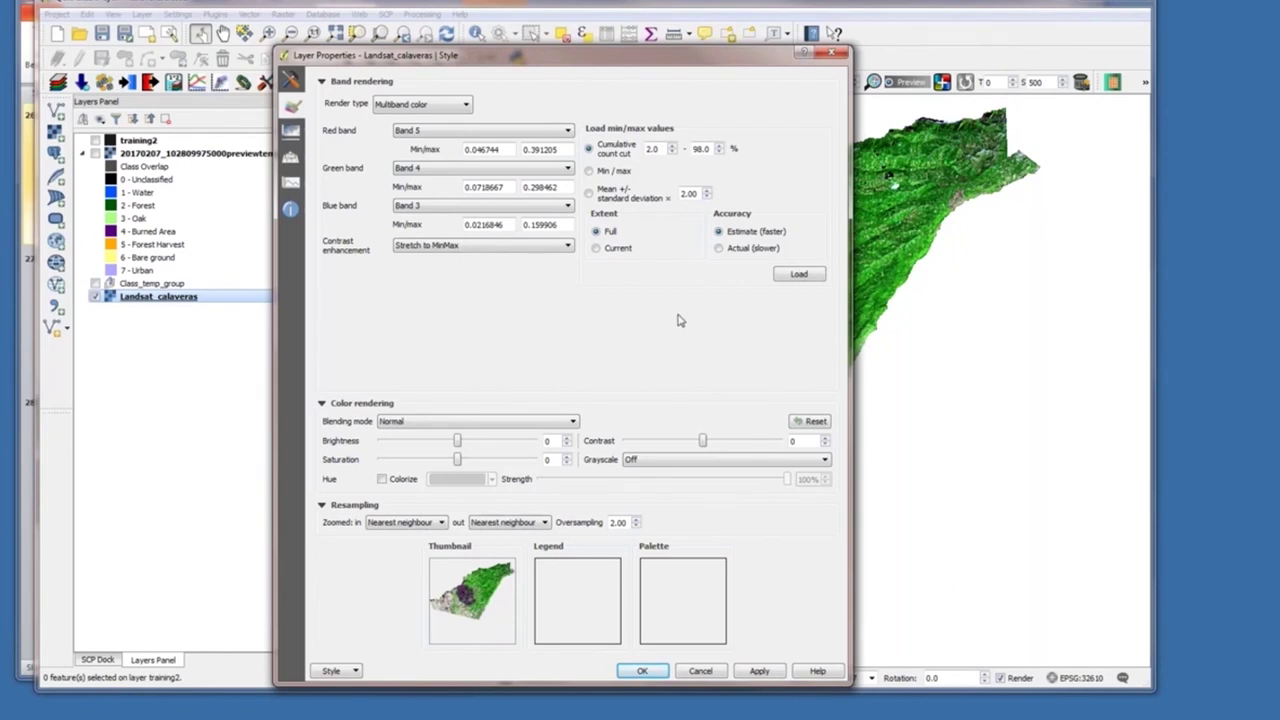
pyautogui.click(799, 274)
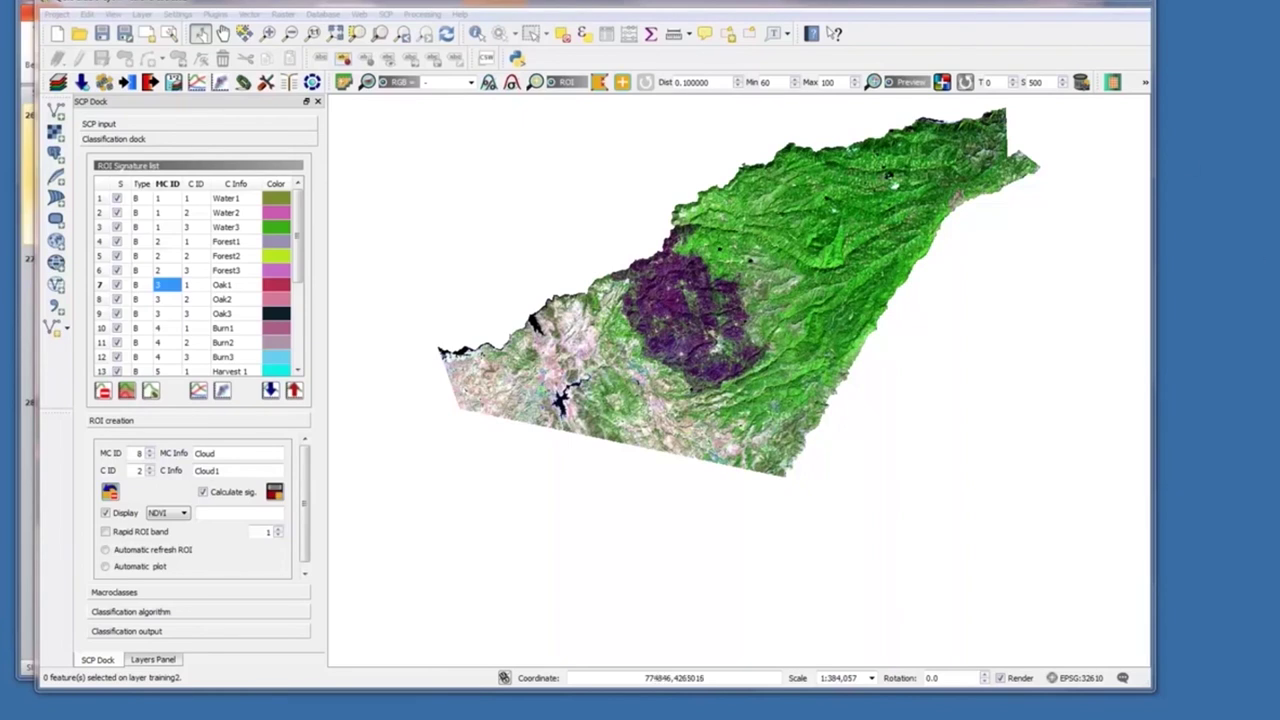
# Plot the spectral signatures of Water1, Water2 and Water3 together and widen the plot window
pyautogui.click(976, 14)
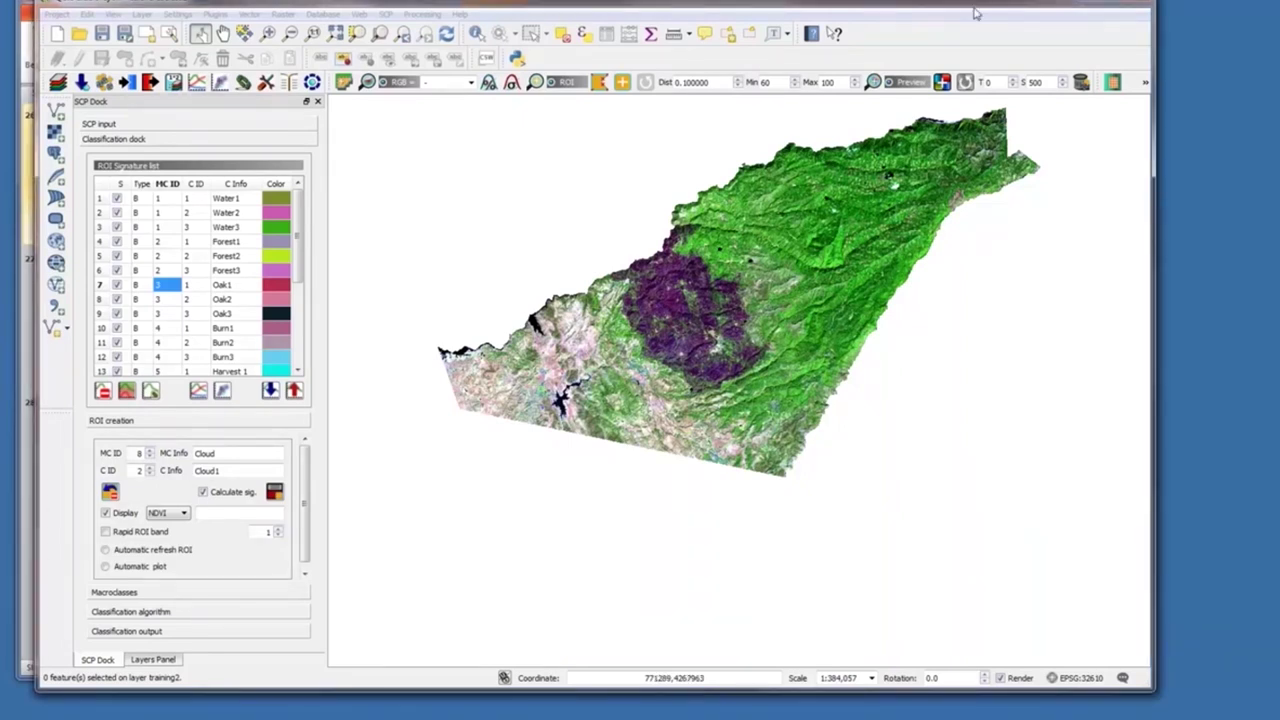
pyautogui.moveTo(976, 14); pyautogui.dragTo(1040, 11)
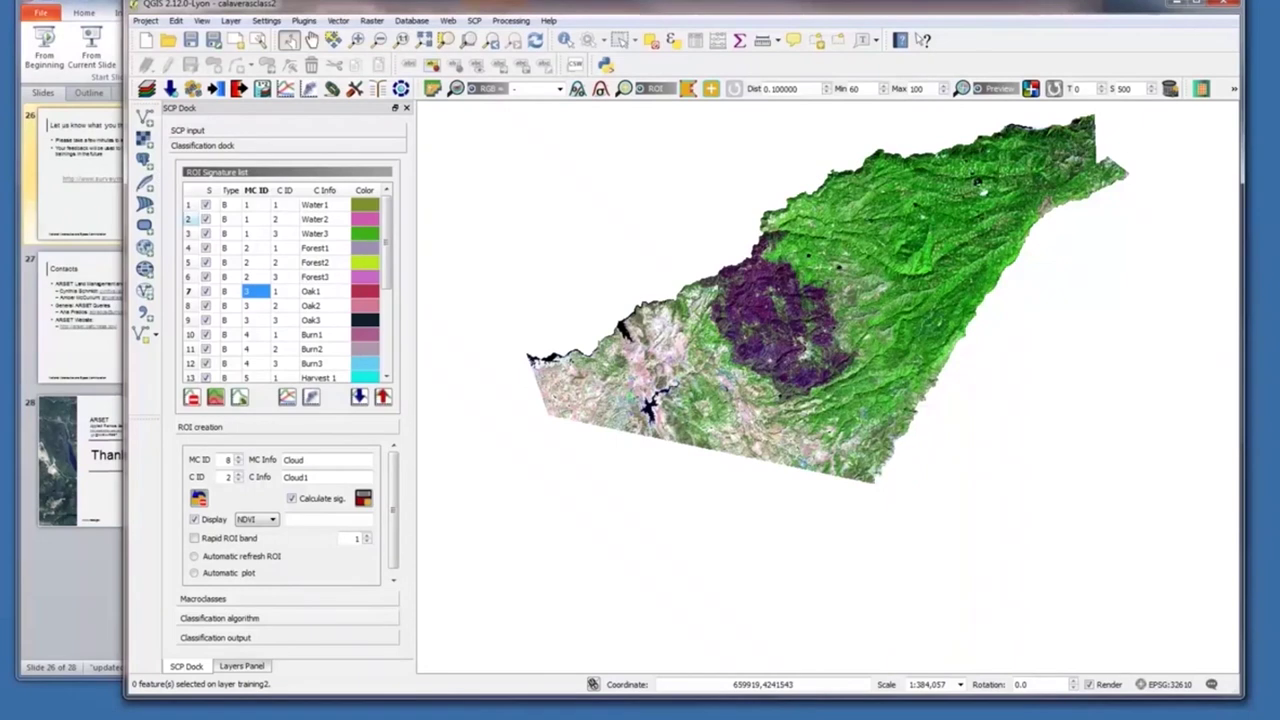
pyautogui.click(187, 205)
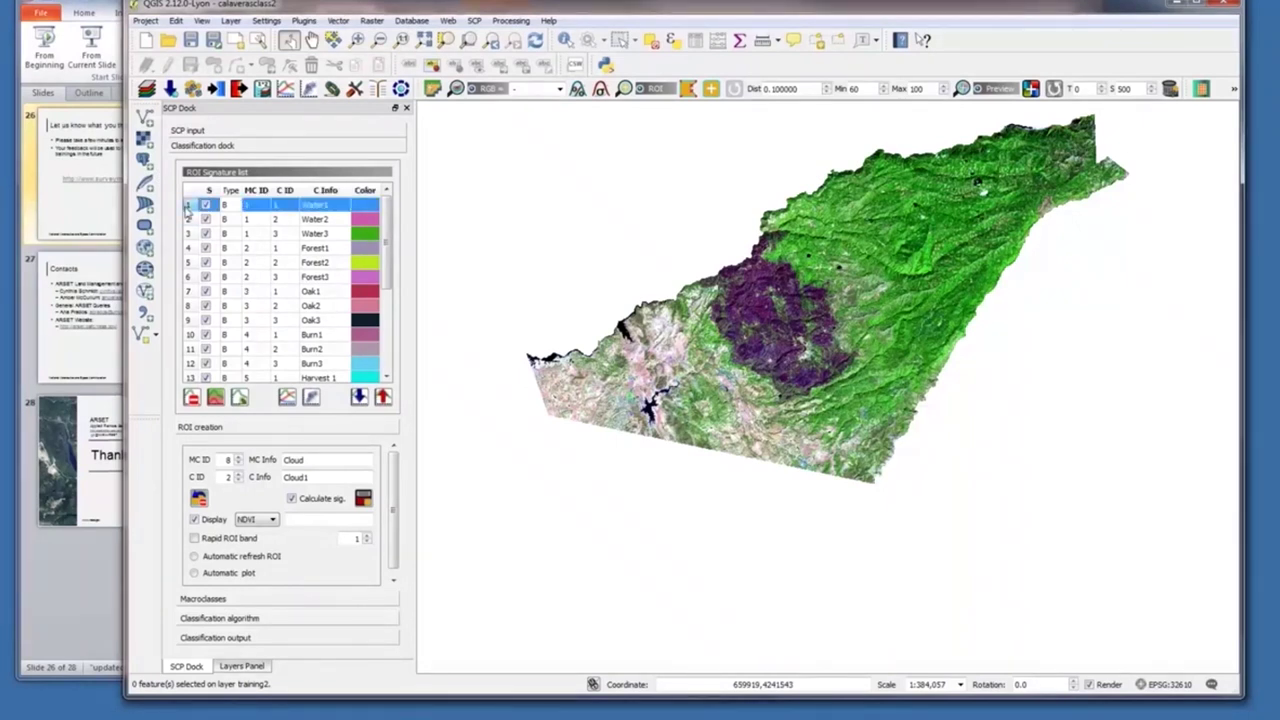
pyautogui.keyDown('ctrl'); pyautogui.click(187, 219); pyautogui.keyUp('ctrl')
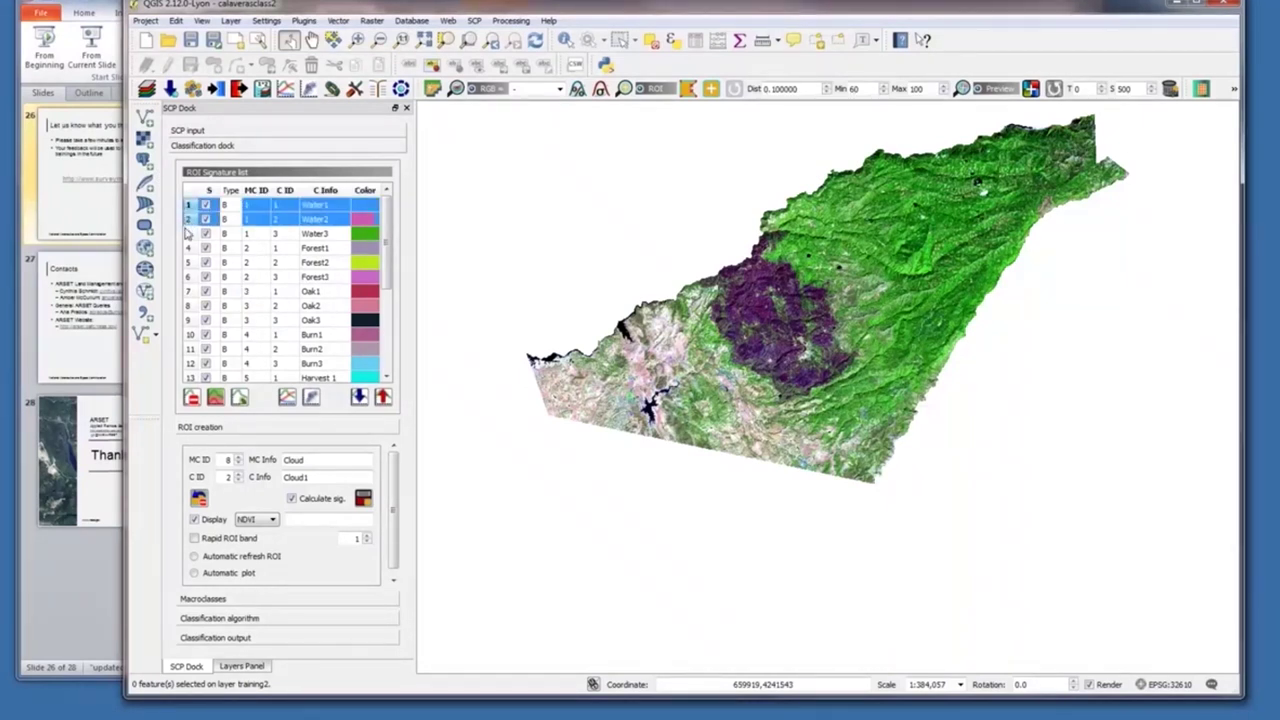
pyautogui.keyDown('ctrl'); pyautogui.click(187, 233); pyautogui.keyUp('ctrl')
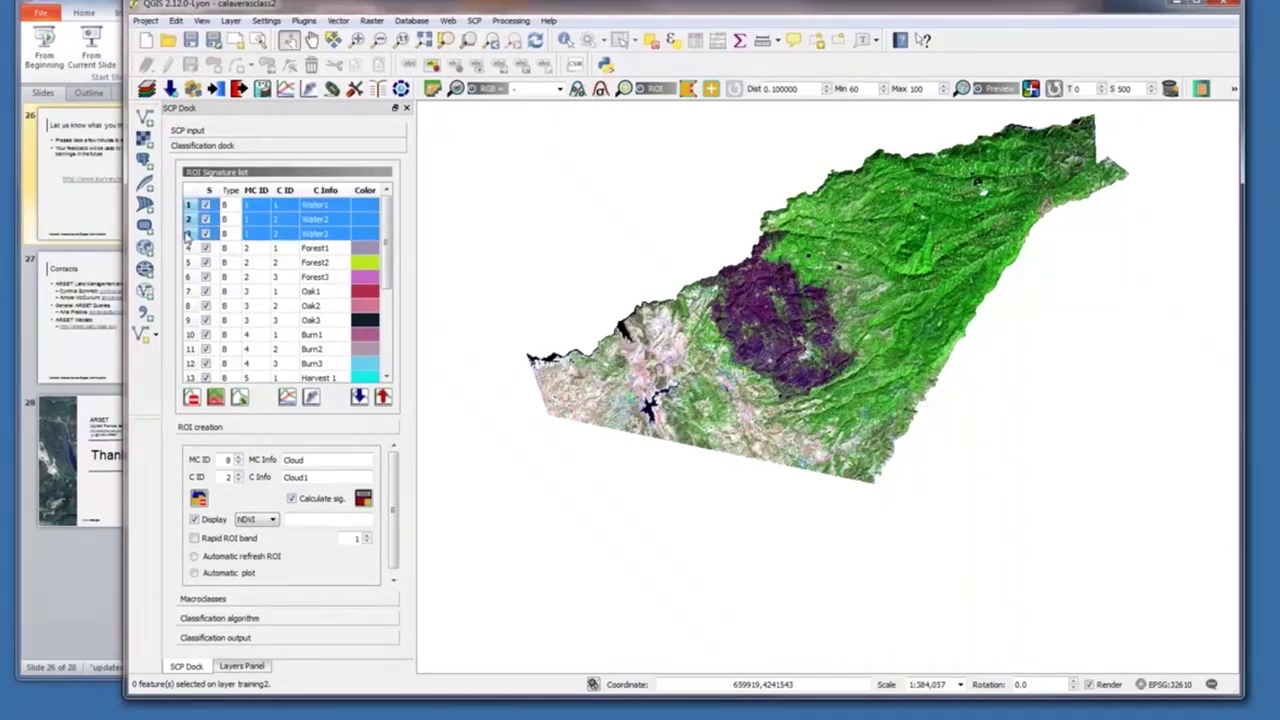
pyautogui.click(287, 398)
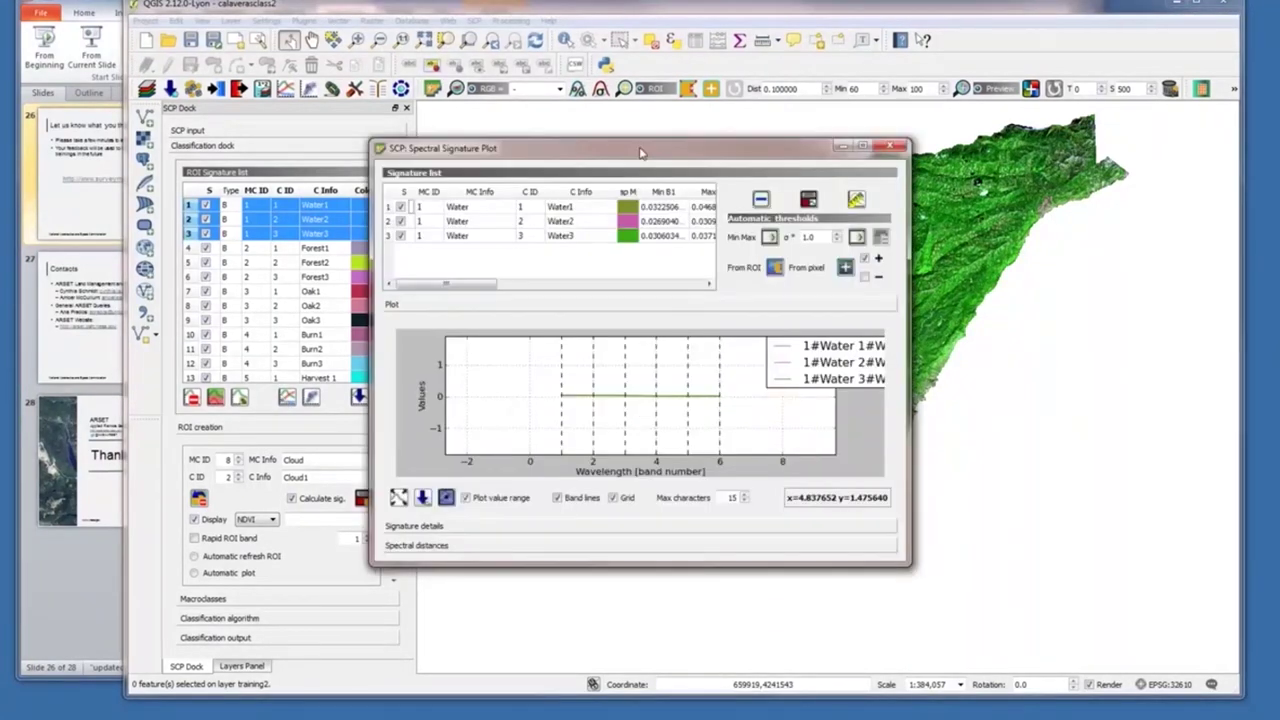
pyautogui.moveTo(641, 152)
pyautogui.mouseDown()
pyautogui.moveTo(587, 68)
pyautogui.moveTo(605, 62)
pyautogui.mouseUp()
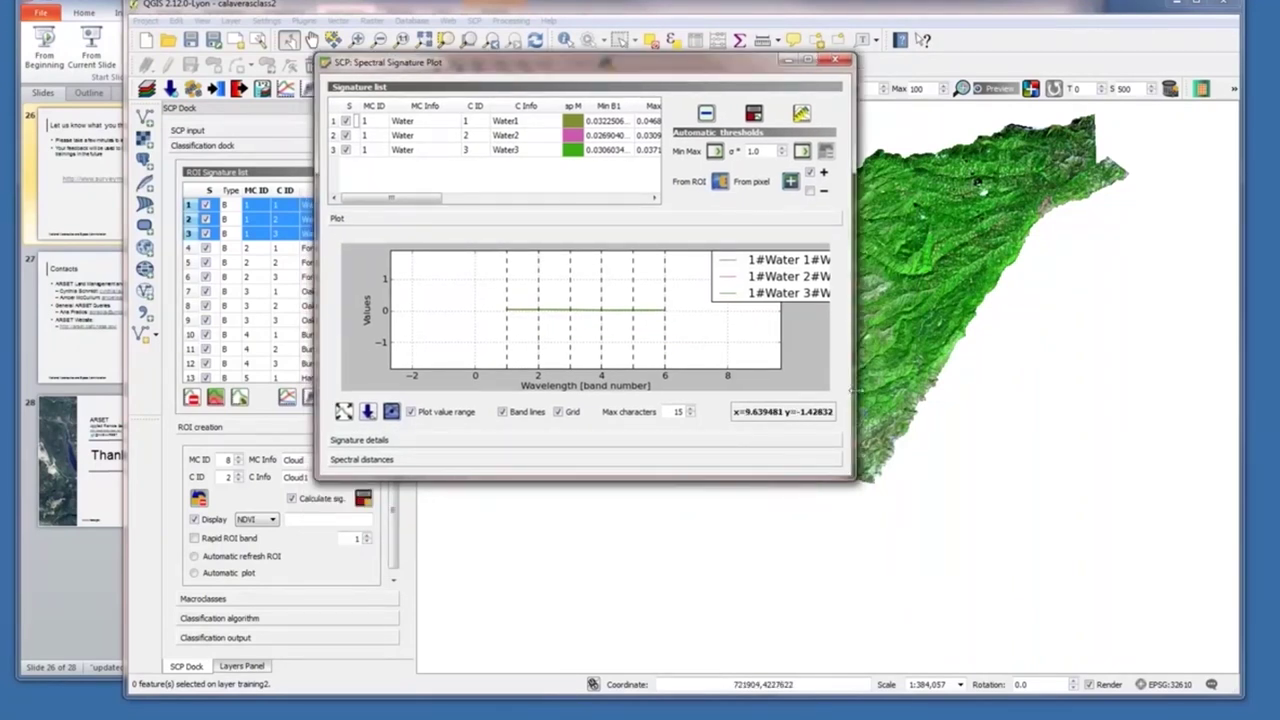
pyautogui.moveTo(853, 390); pyautogui.dragTo(1156, 358)
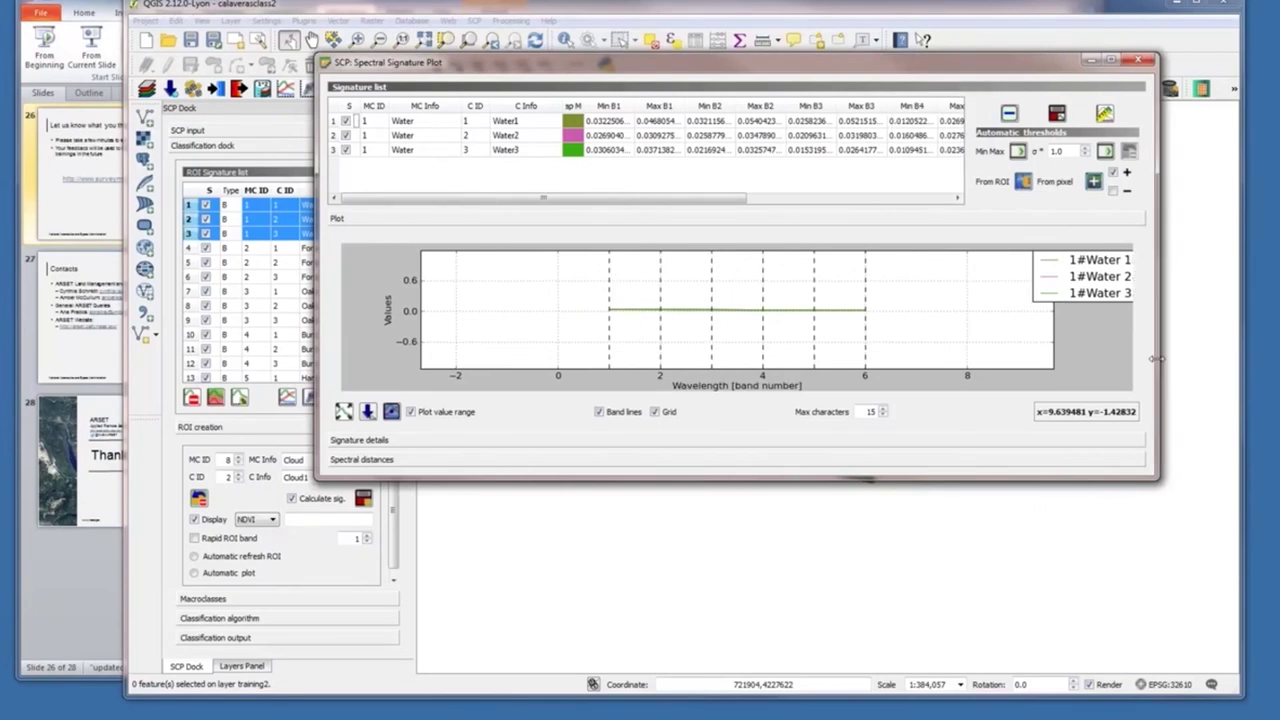